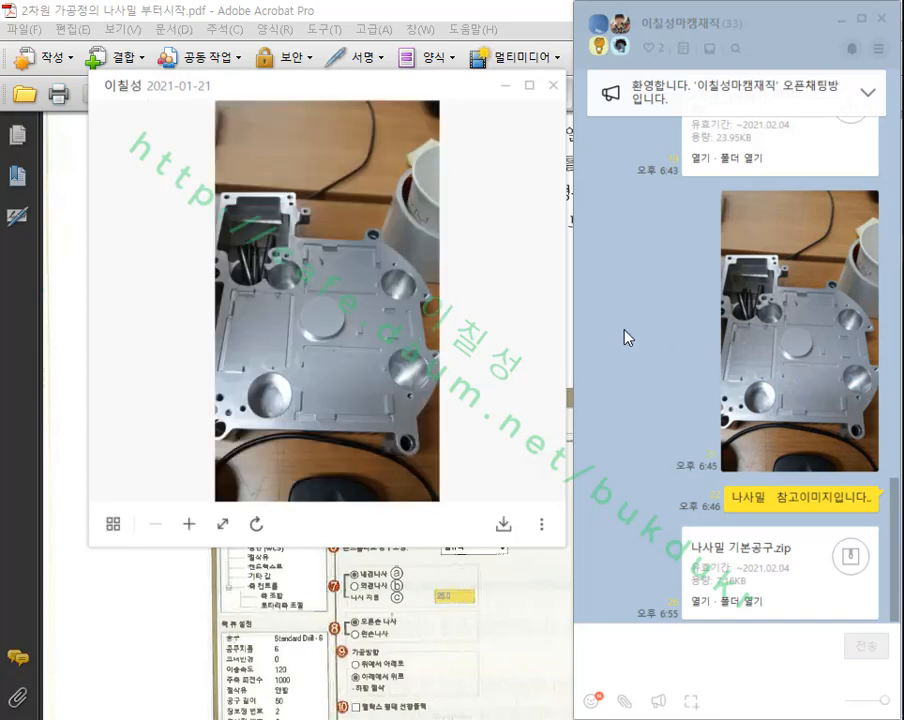
# Step: Enlarge the machined part photo and mark the upper-right bore with a red circle, an arrow and the underlined note "나사"
pyautogui.click(529, 86)
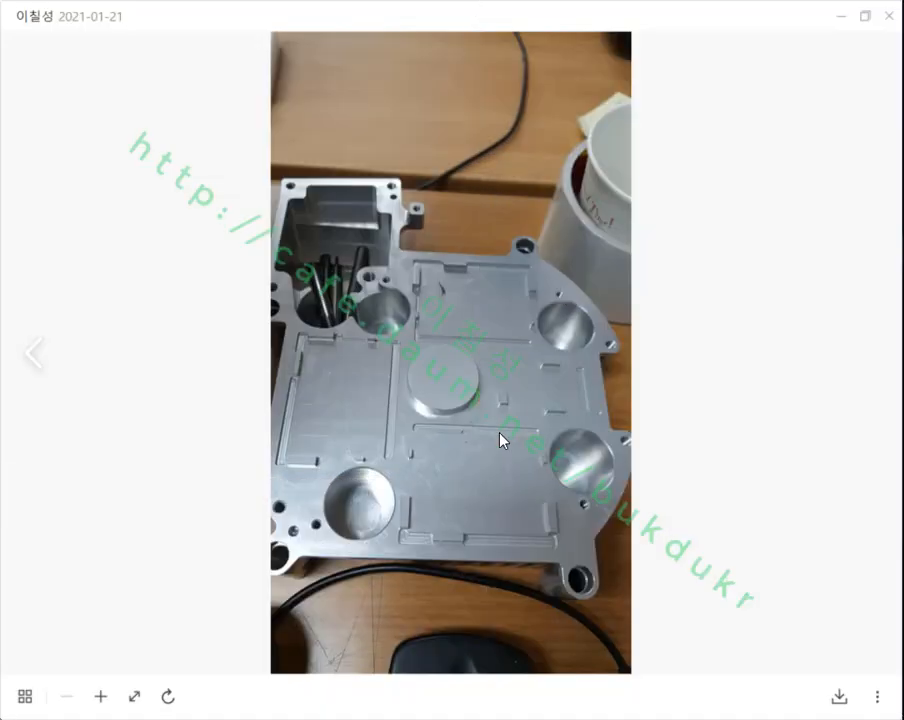
pyautogui.scroll(6, 521, 433)
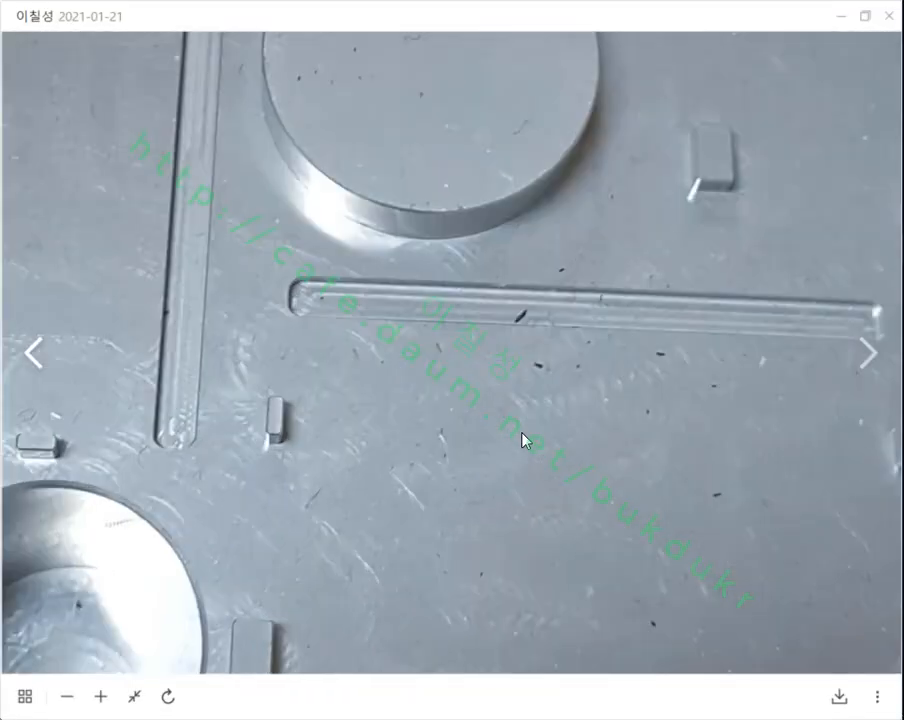
pyautogui.scroll(-4, 521, 433)
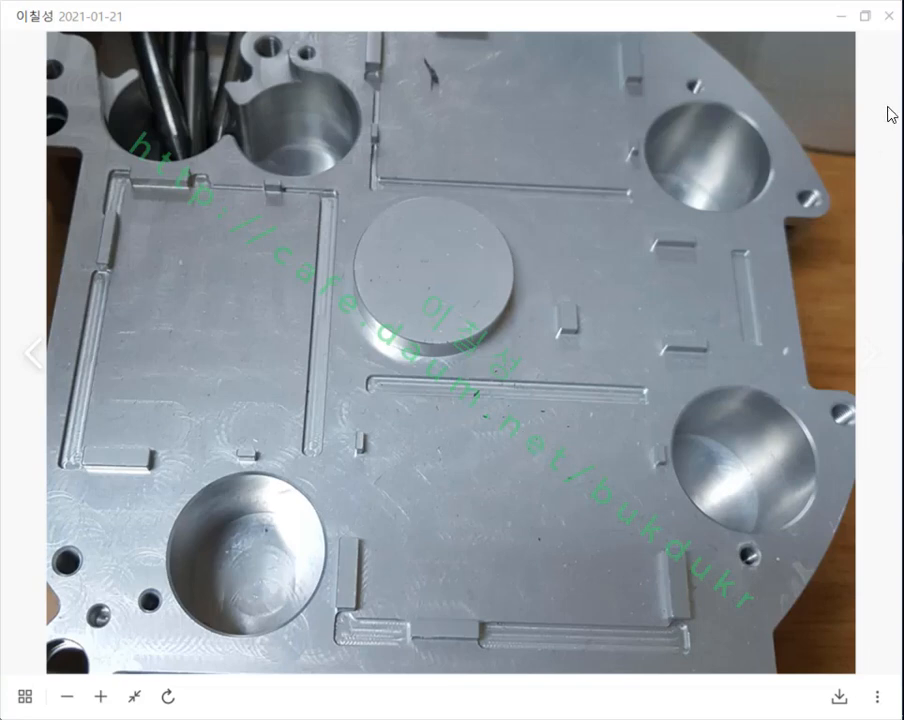
pyautogui.moveTo(657, 206)
pyautogui.mouseDown()
pyautogui.moveTo(646, 194)
pyautogui.moveTo(740, 100)
pyautogui.moveTo(688, 202)
pyautogui.moveTo(670, 216)
pyautogui.mouseUp()
pyautogui.moveTo(578, 170)
pyautogui.mouseDown()
pyautogui.moveTo(640, 160)
pyautogui.moveTo(630, 188)
pyautogui.mouseUp()
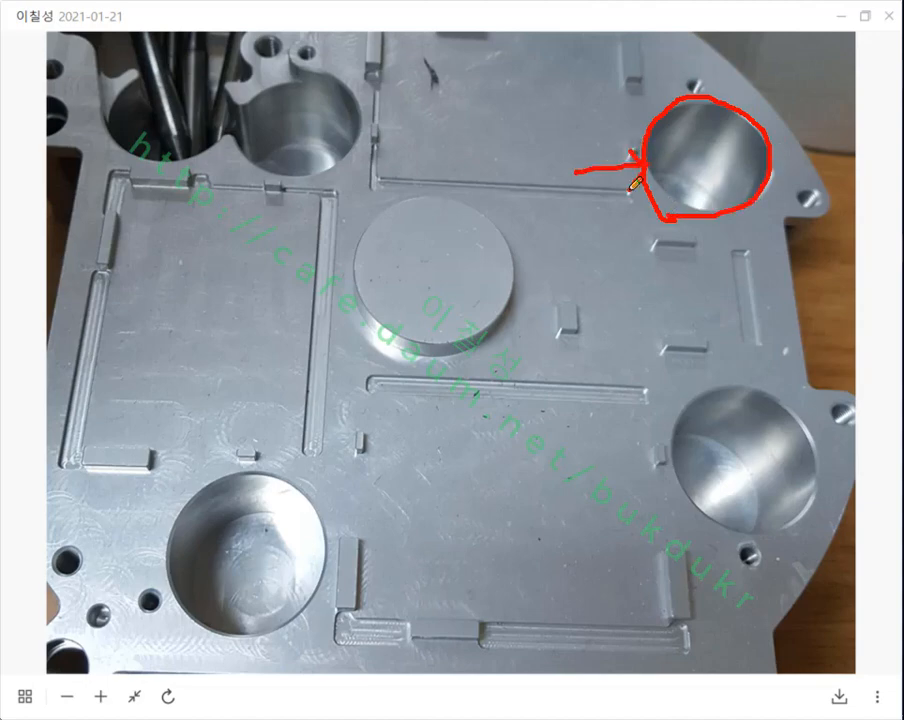
pyautogui.moveTo(475, 122)
pyautogui.mouseDown()
pyautogui.moveTo(497, 140)
pyautogui.moveTo(529, 124)
pyautogui.moveTo(536, 138)
pyautogui.mouseUp()
pyautogui.moveTo(462, 164); pyautogui.dragTo(557, 163)
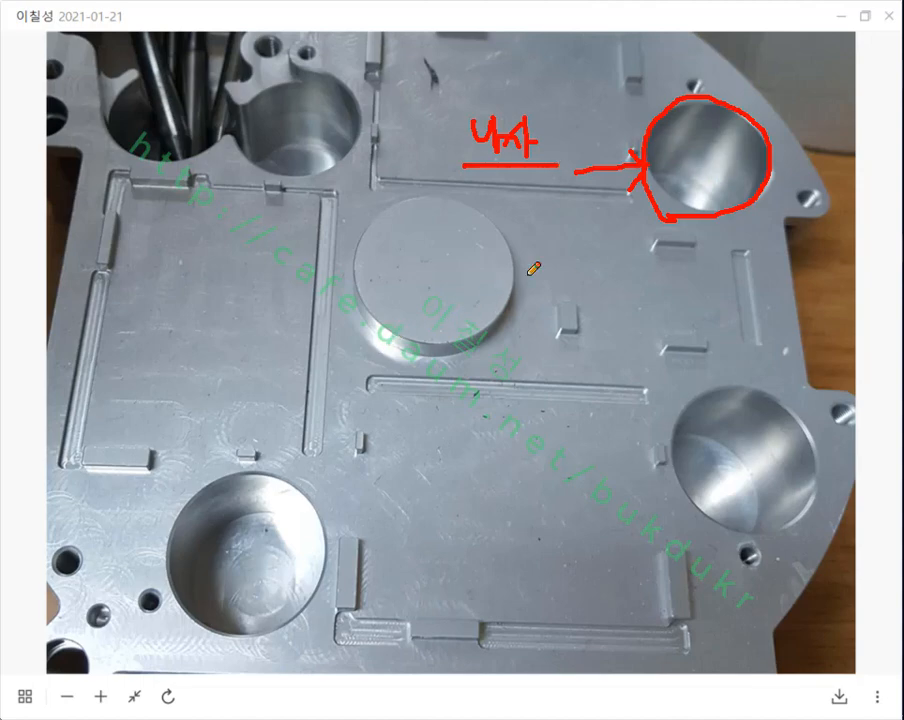
# Step: Mark the round boss with an arrow and diameter bracket, and outline the lower-right bore with its own diameter bracket
pyautogui.moveTo(581, 264)
pyautogui.mouseDown()
pyautogui.moveTo(500, 262)
pyautogui.moveTo(512, 252)
pyautogui.moveTo(516, 275)
pyautogui.mouseUp()
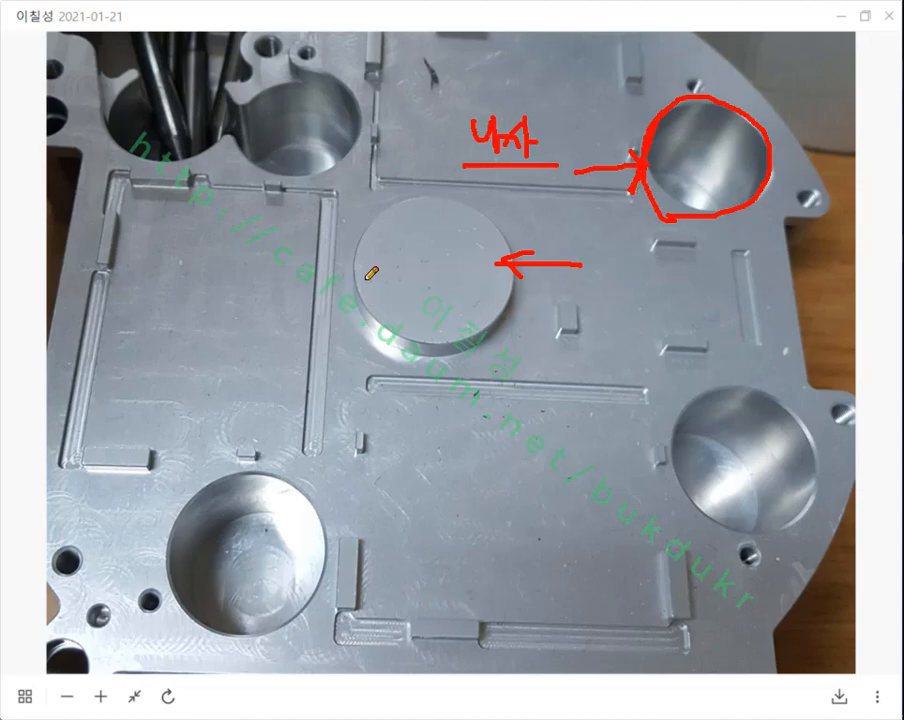
pyautogui.moveTo(366, 276)
pyautogui.mouseDown()
pyautogui.moveTo(363, 299)
pyautogui.moveTo(392, 275)
pyautogui.moveTo(502, 275)
pyautogui.moveTo(514, 300)
pyautogui.mouseUp()
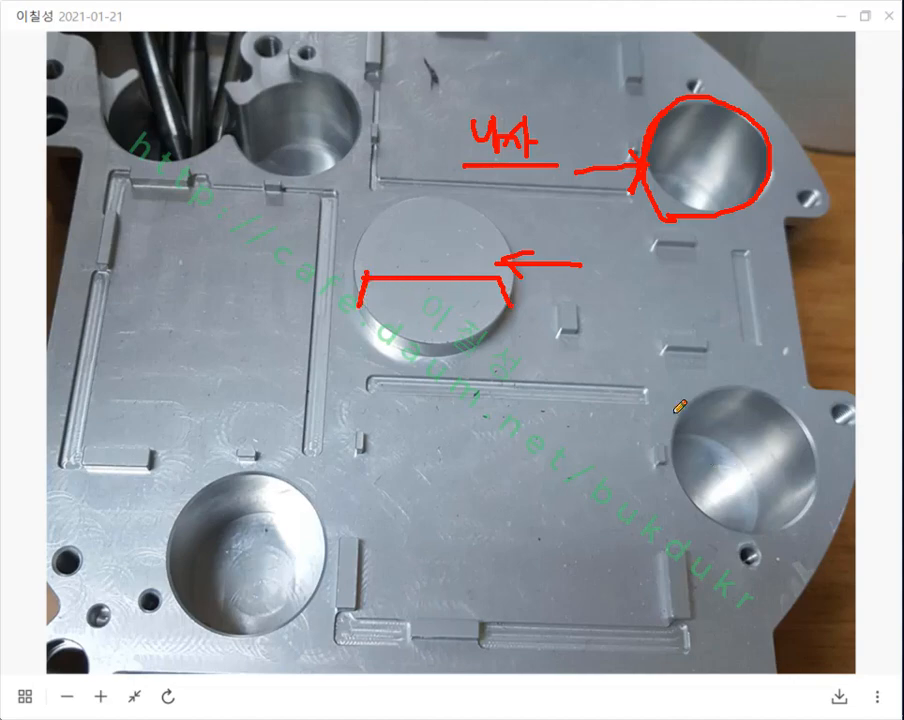
pyautogui.moveTo(672, 412); pyautogui.dragTo(677, 474)
pyautogui.moveTo(820, 456); pyautogui.dragTo(795, 503)
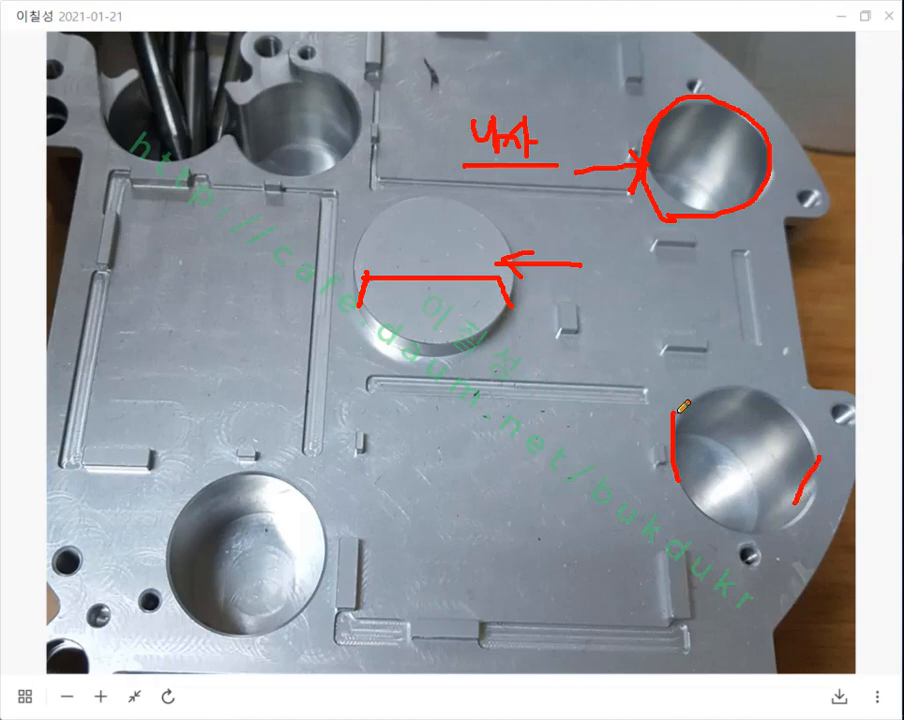
pyautogui.moveTo(675, 411); pyautogui.dragTo(819, 461)
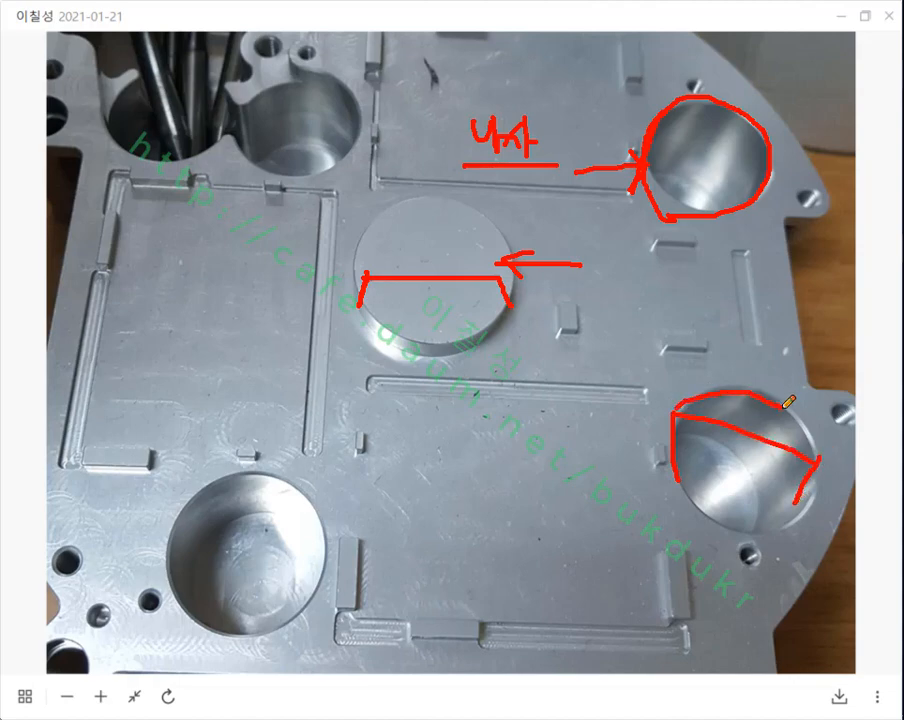
pyautogui.moveTo(797, 398)
pyautogui.mouseDown()
pyautogui.moveTo(797, 484)
pyautogui.moveTo(668, 440)
pyautogui.moveTo(740, 388)
pyautogui.mouseUp()
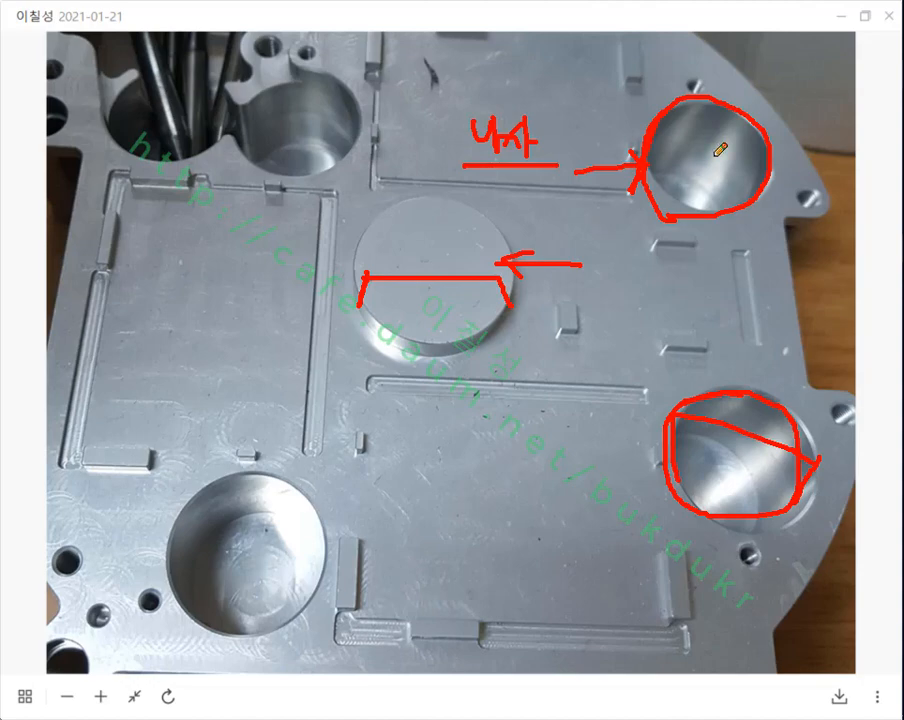
# Step: Draw a downward arrow on the wall of the lower-left bore, then discard all the markings and close the photo
pyautogui.moveTo(305, 489)
pyautogui.mouseDown()
pyautogui.moveTo(299, 535)
pyautogui.moveTo(326, 514)
pyautogui.moveTo(309, 498)
pyautogui.mouseUp()
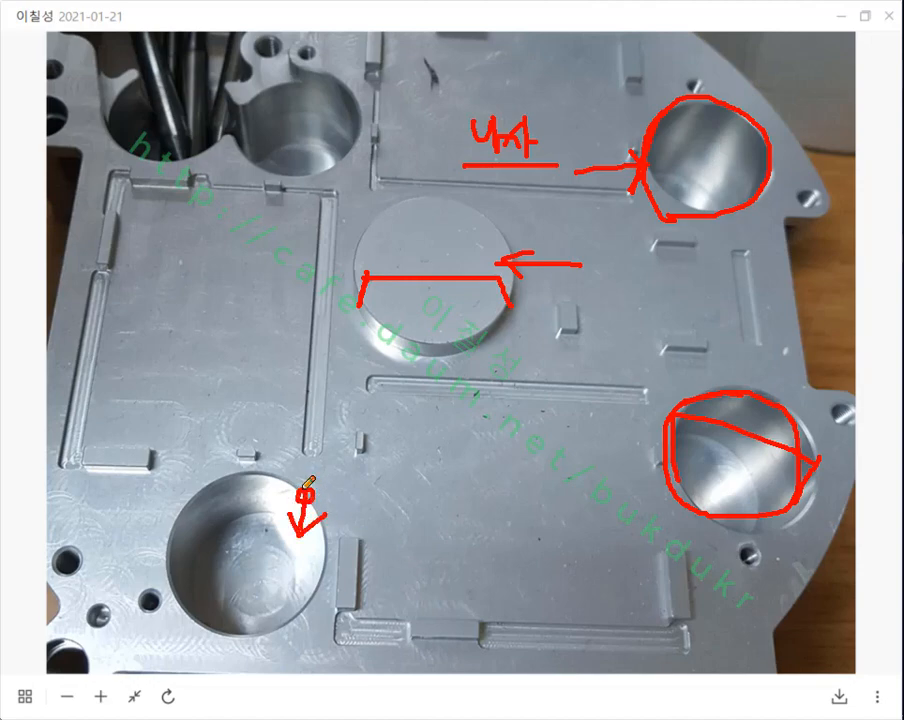
pyautogui.rightClick(530, 318)
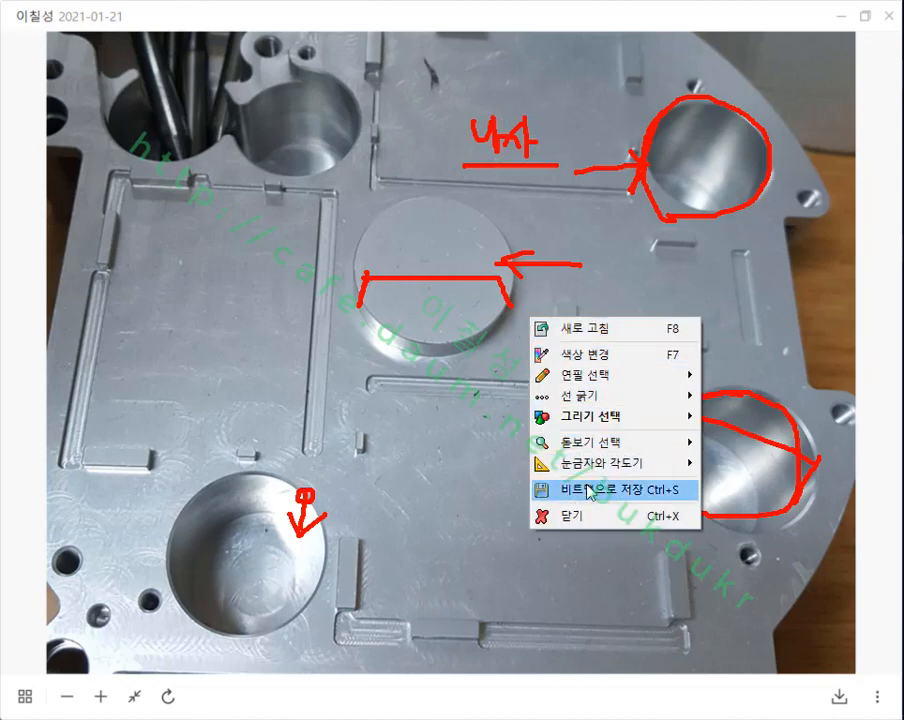
pyautogui.click(590, 514)
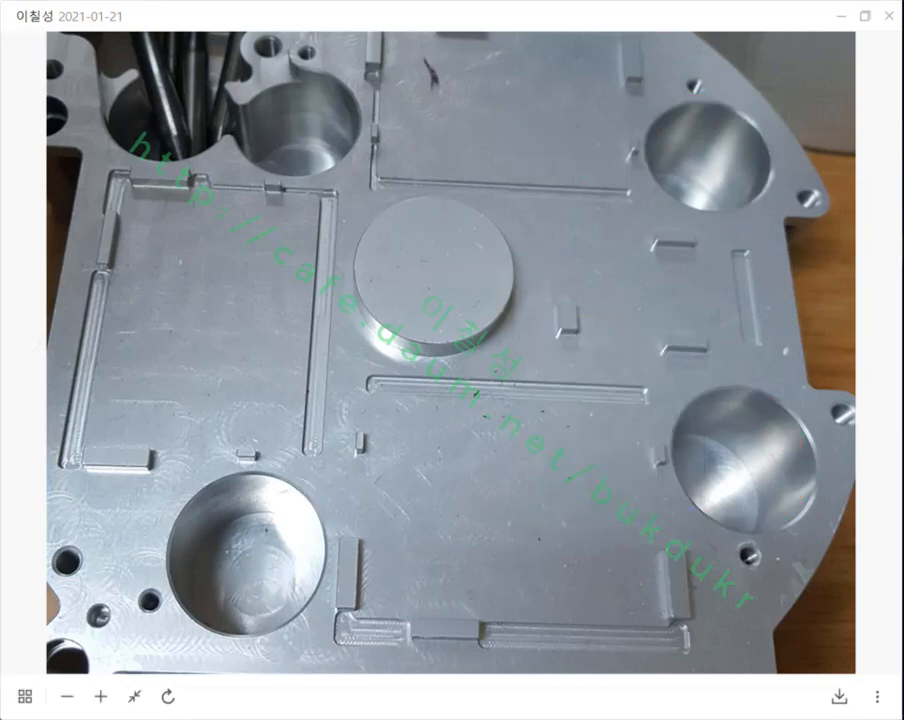
pyautogui.click(888, 15)
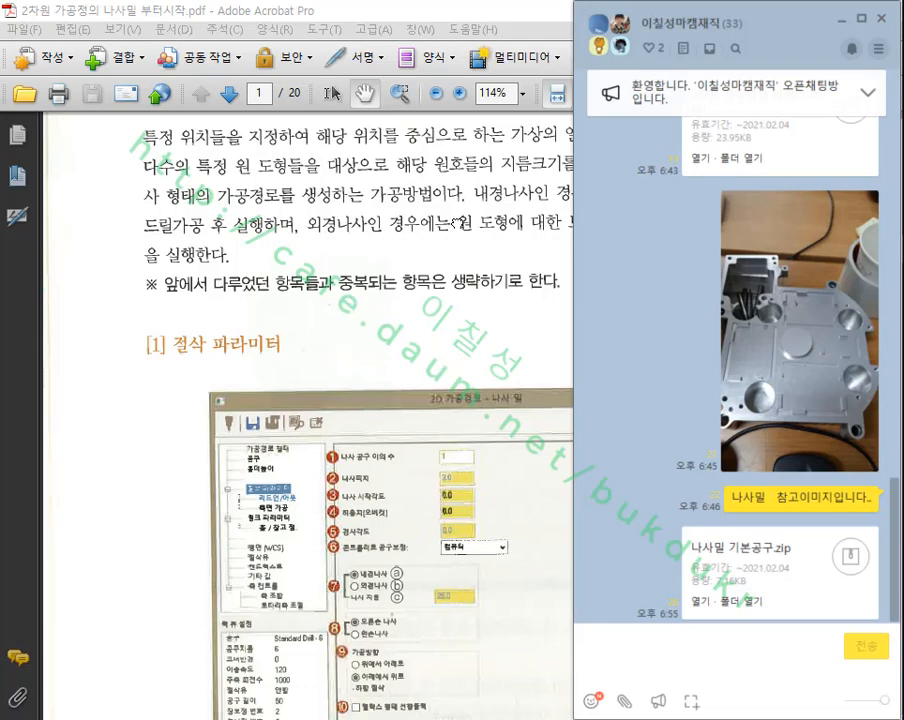
# Step: Find item 5 (경사각도) on page 2 of the thread mill PDF, ring it in red, and discard the mark
pyautogui.click(394, 238)
pyautogui.scroll(2, 560, 310)
pyautogui.scroll(-3, 530, 311)
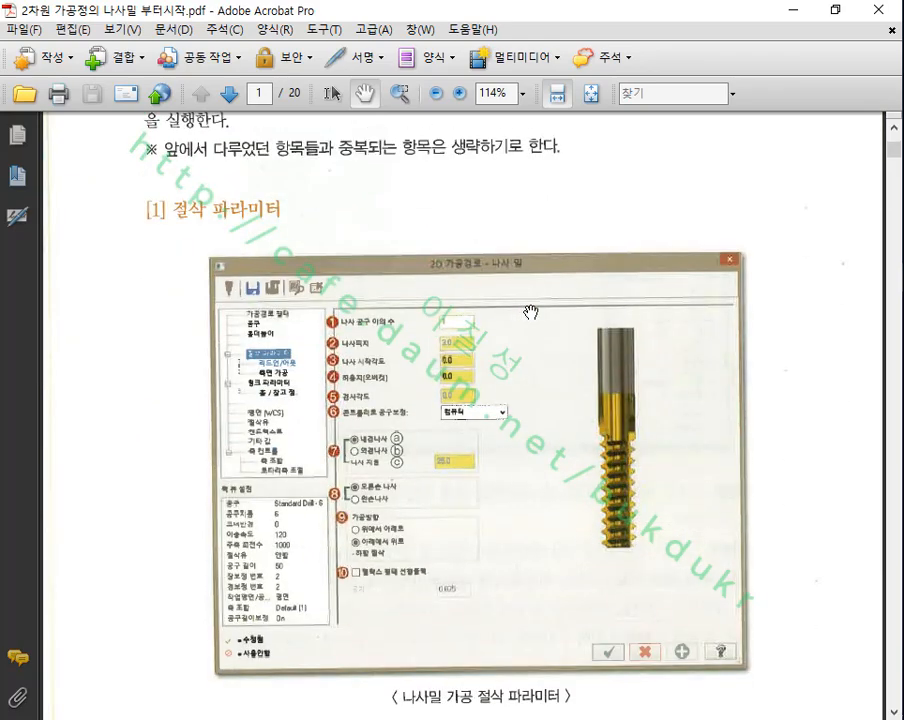
pyautogui.scroll(-11, 530, 312)
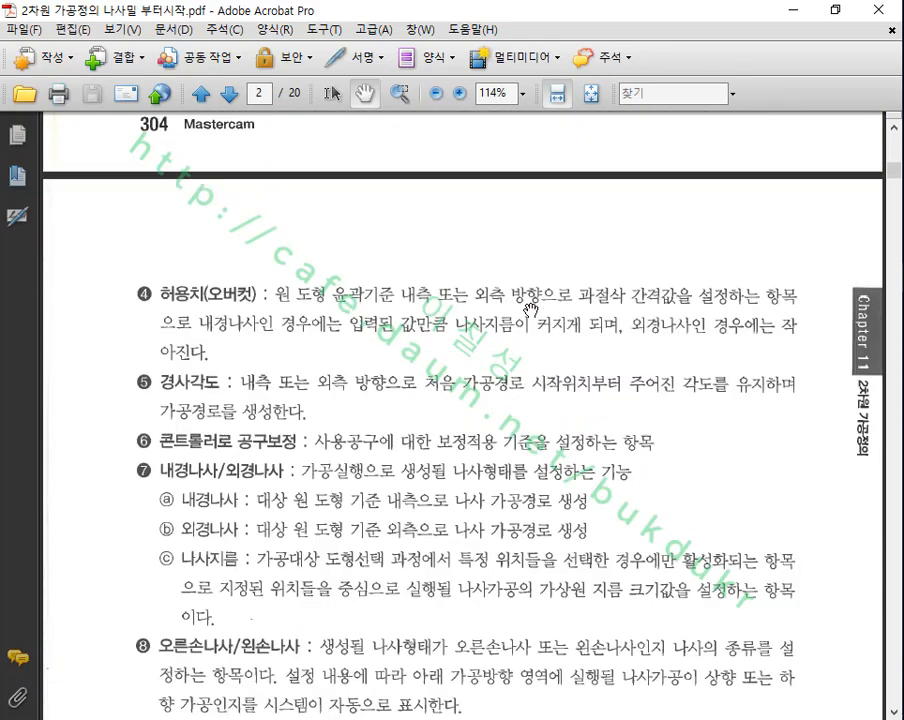
pyautogui.scroll(-1, 530, 310)
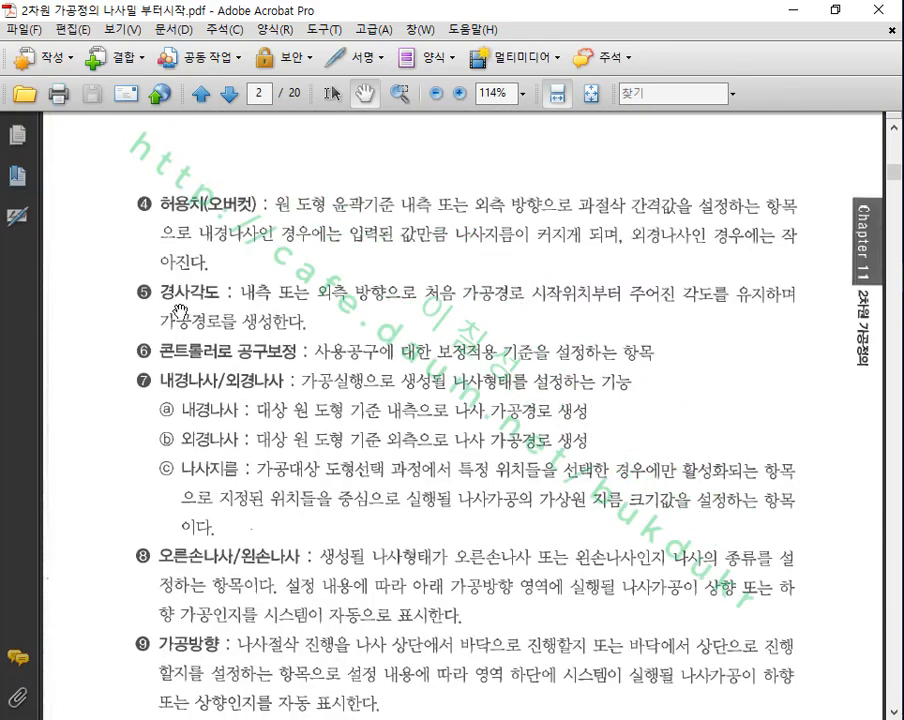
pyautogui.moveTo(323, 330)
pyautogui.mouseDown()
pyautogui.moveTo(182, 326)
pyautogui.moveTo(270, 268)
pyautogui.moveTo(740, 262)
pyautogui.moveTo(817, 319)
pyautogui.moveTo(363, 333)
pyautogui.mouseUp()
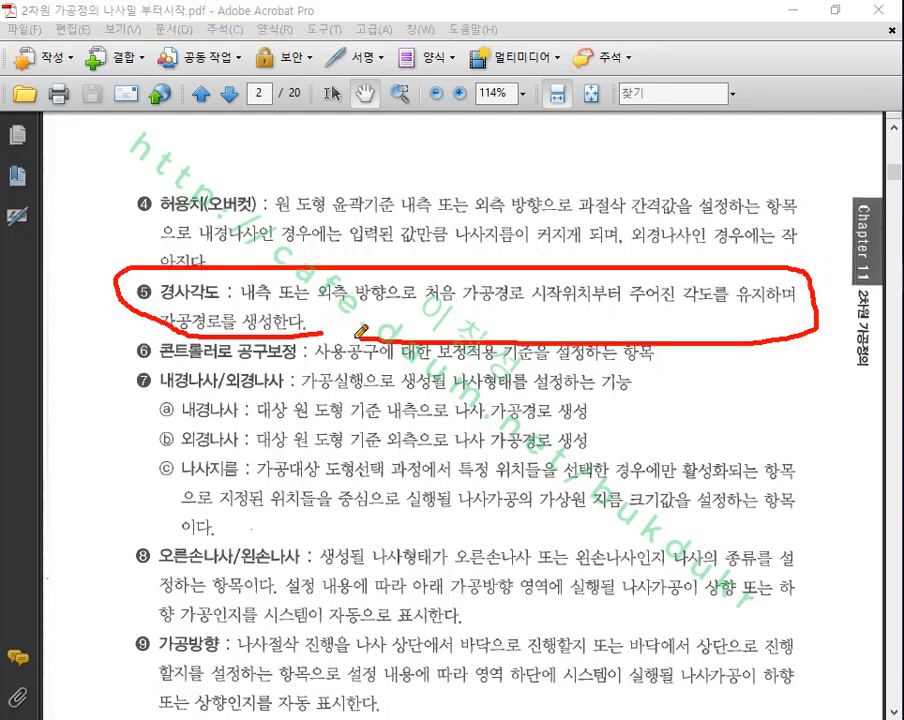
pyautogui.rightClick(565, 287)
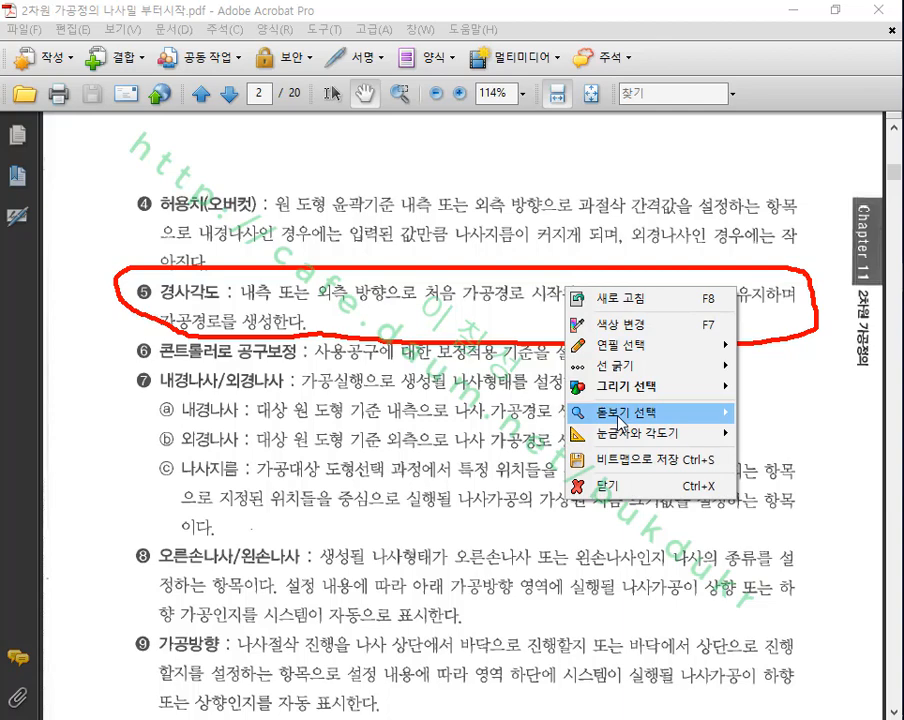
pyautogui.click(622, 490)
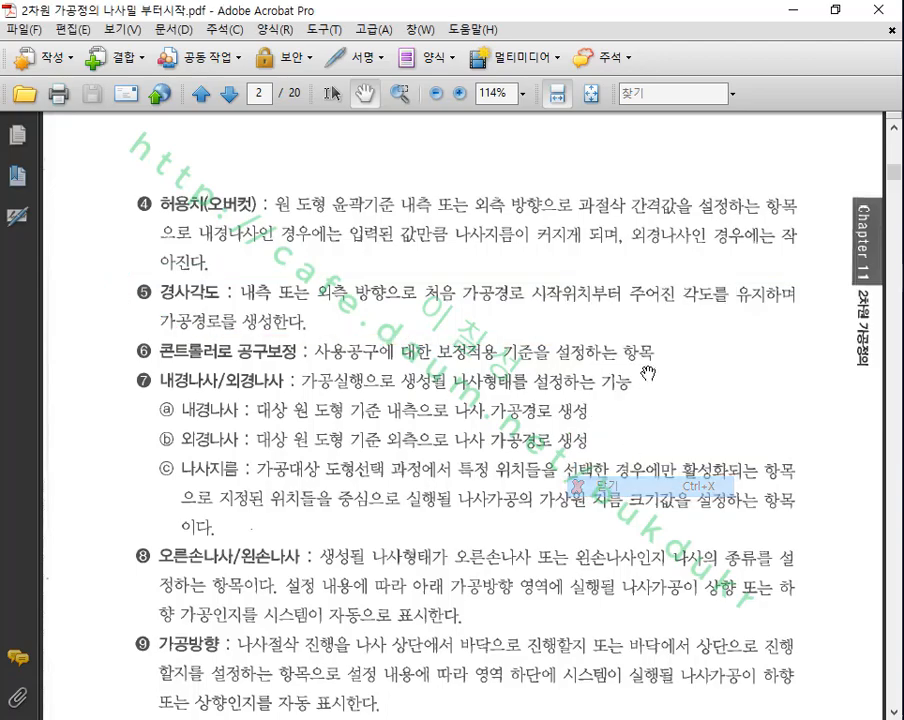
# Step: Clear the desktop of the PDF and chat windows and extract the archive 나사밀 기본공구.zip
pyautogui.click(794, 10)
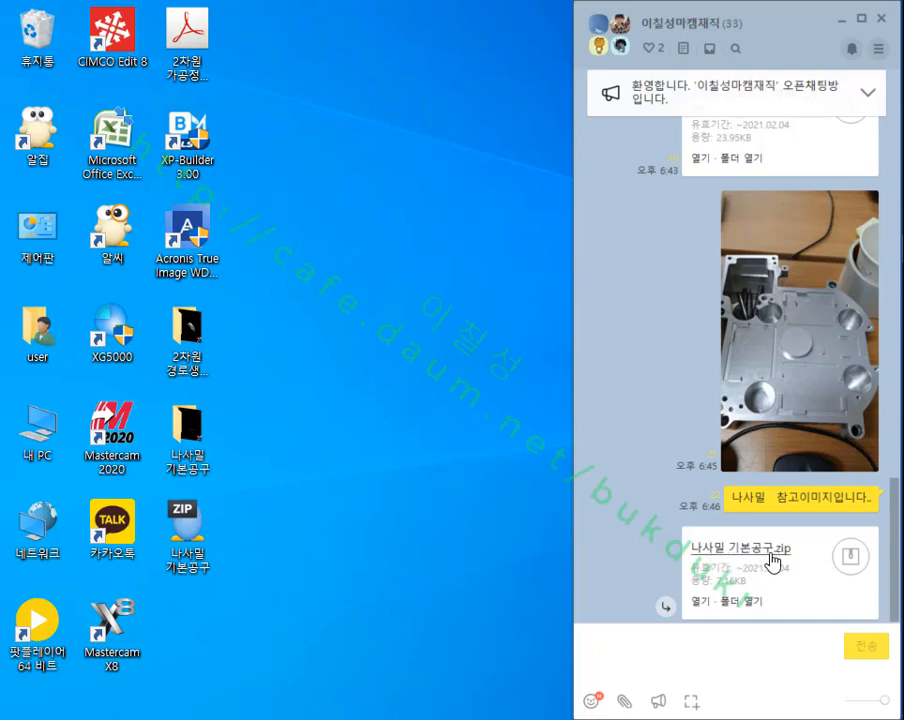
pyautogui.click(843, 18)
pyautogui.doubleClick(216, 555)
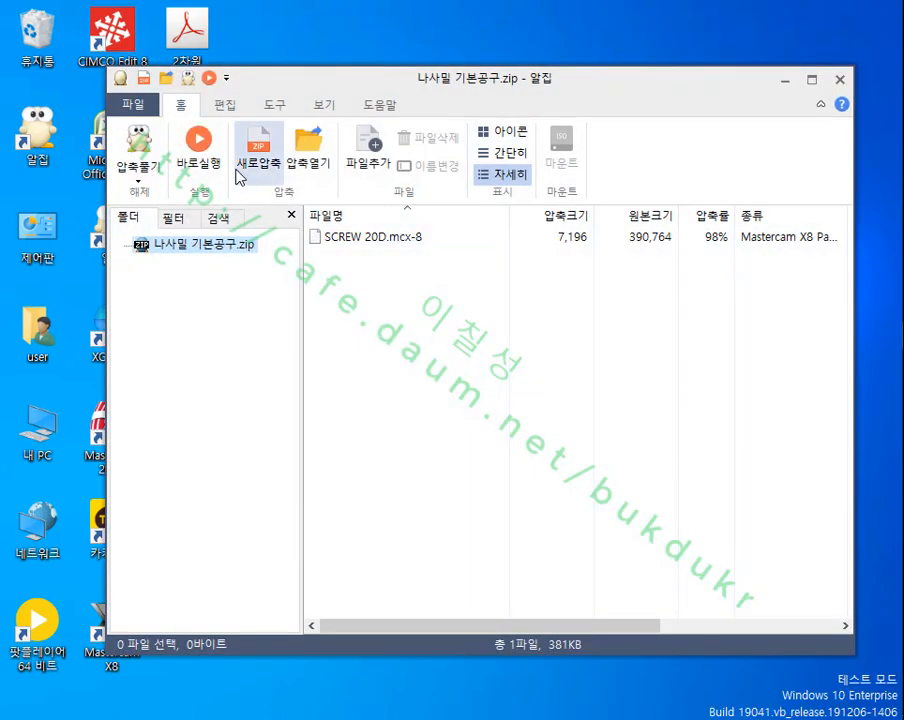
pyautogui.click(150, 155)
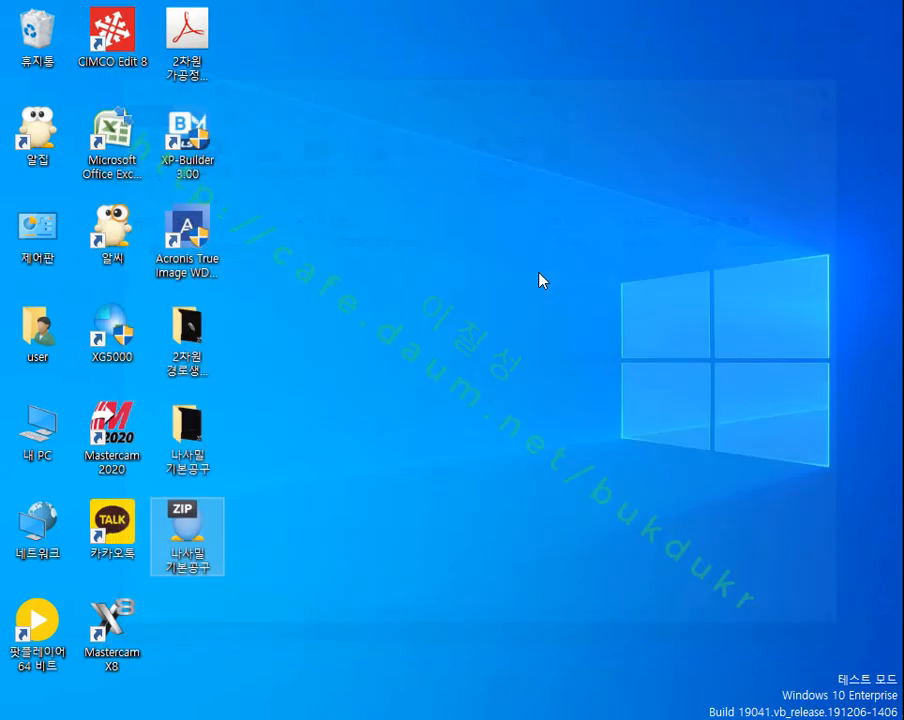
# Step: Open the SCREW 20D file from the 나사밀 기본공구 folder in Mastercam X8 and show it in isometric view
pyautogui.doubleClick(173, 441)
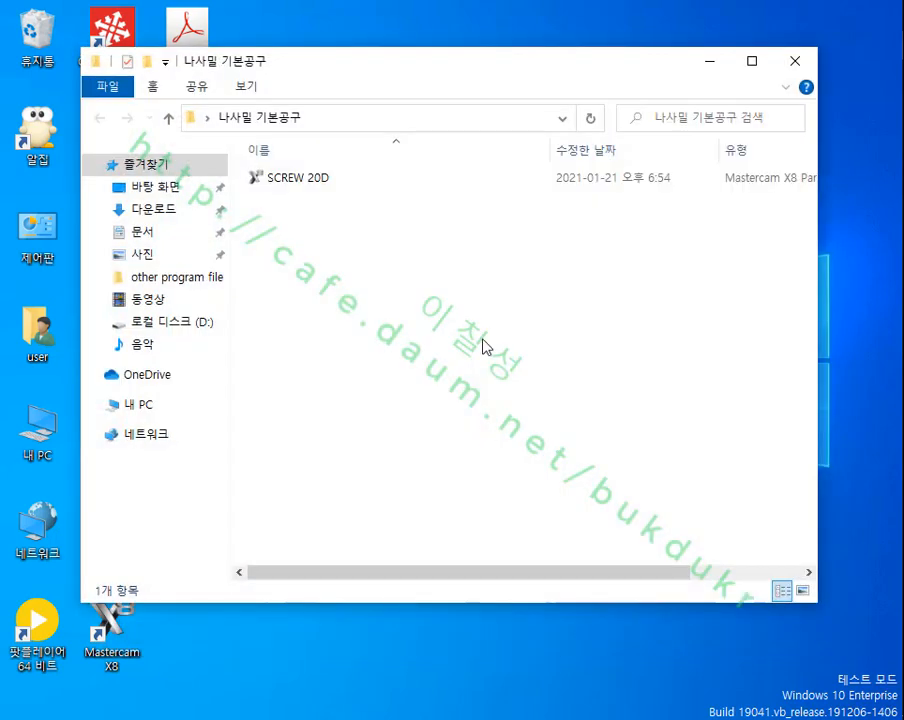
pyautogui.doubleClick(288, 180)
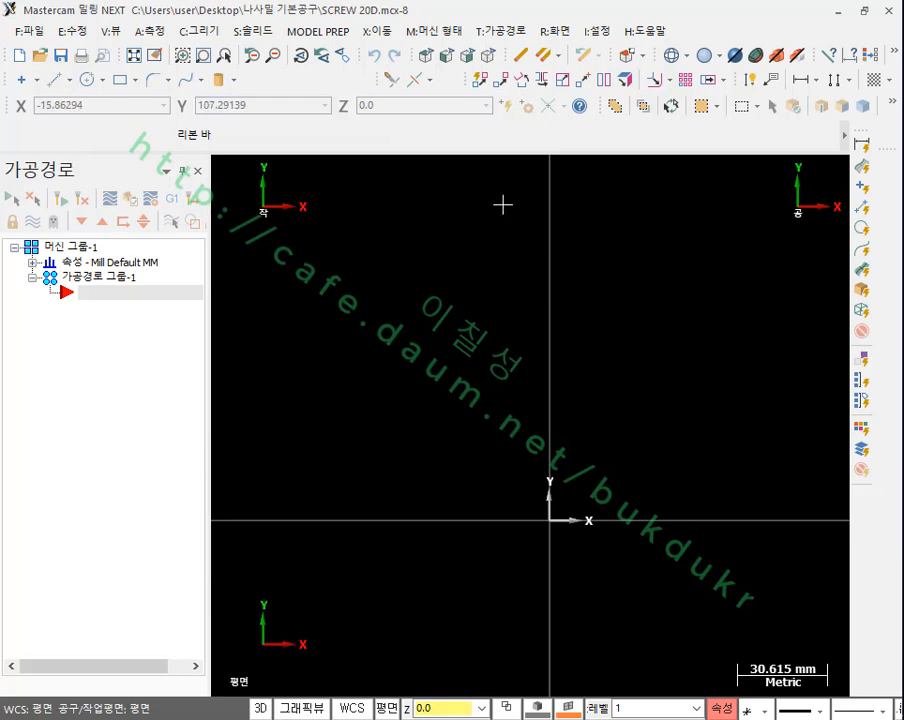
pyautogui.click(488, 56)
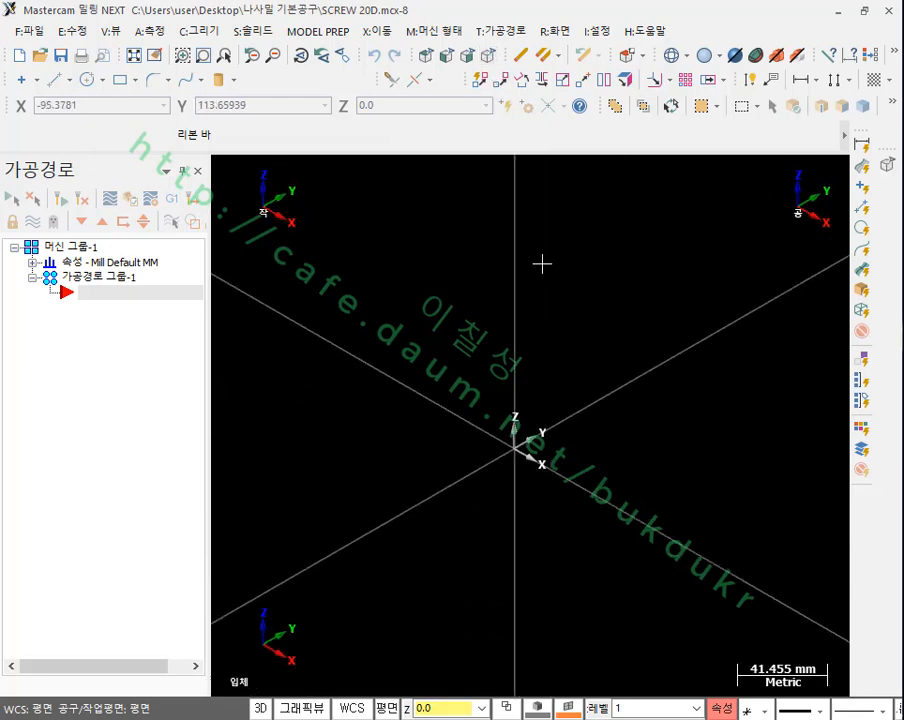
# Step: Open the definition of the part's 20 mm screw tool in the tool manager, examine its cutting tip profile, and close it
pyautogui.click(503, 33)
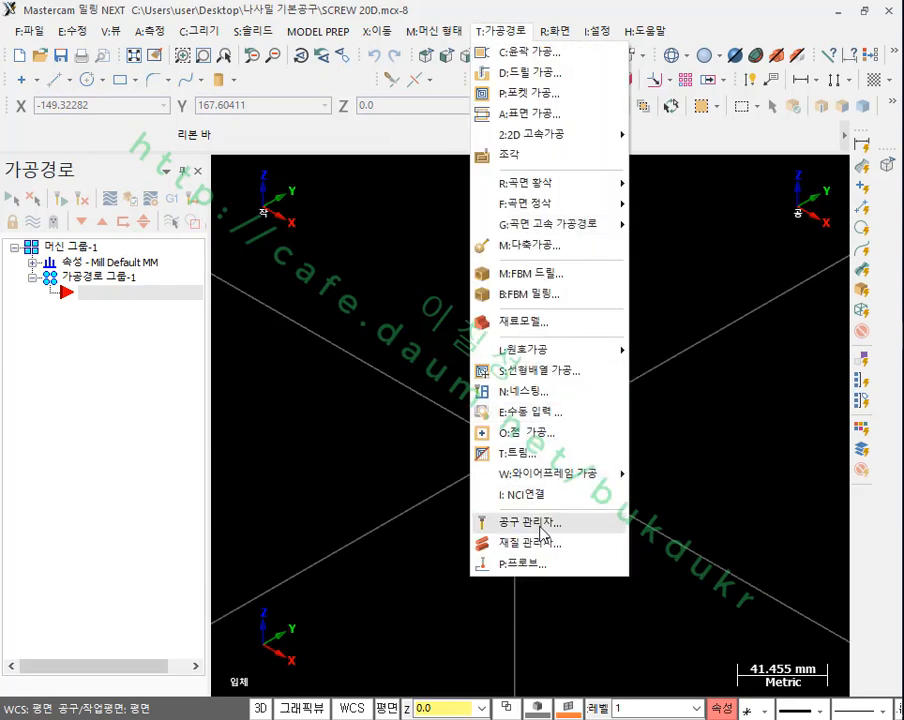
pyautogui.click(530, 516)
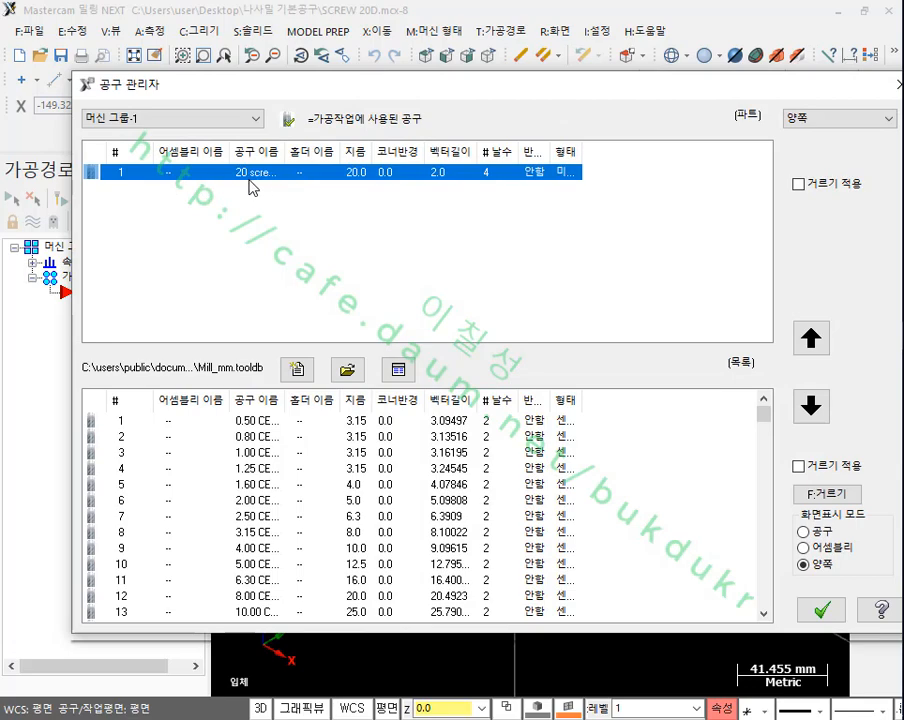
pyautogui.doubleClick(219, 183)
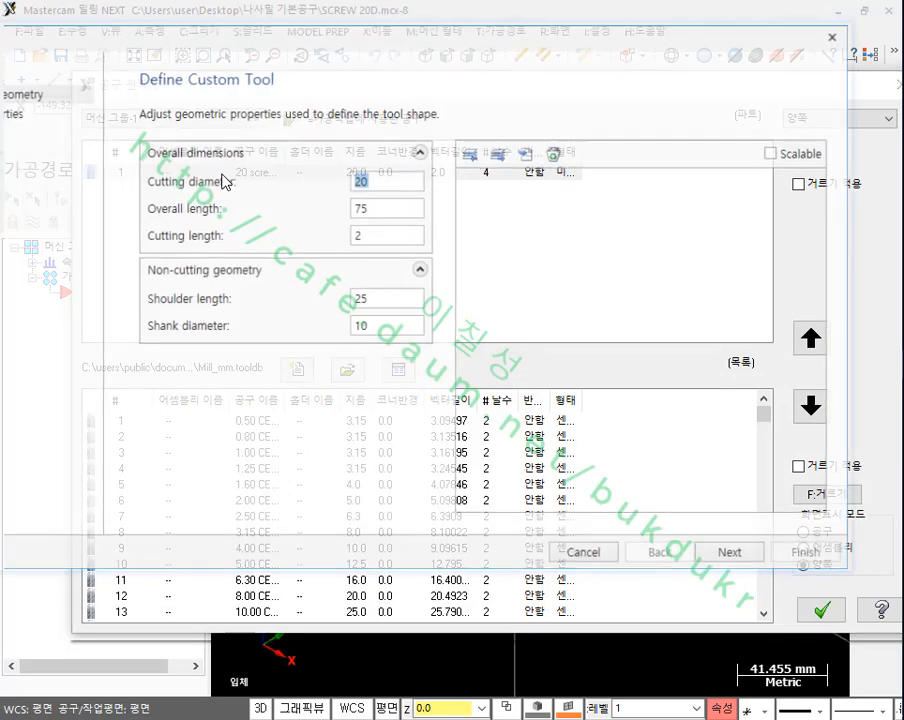
pyautogui.scroll(16, 656, 504)
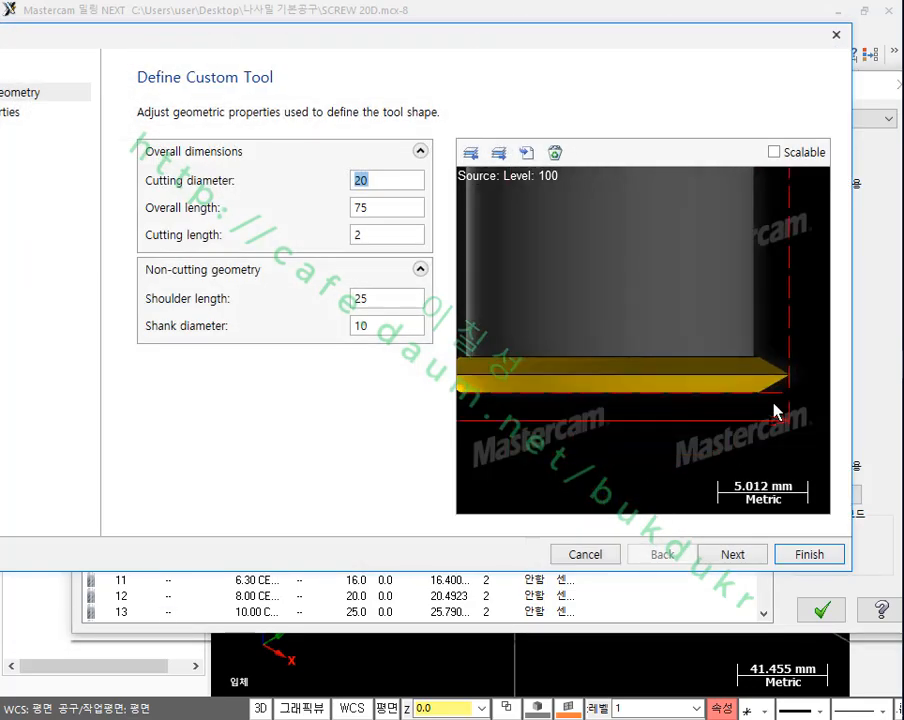
pyautogui.scroll(10, 775, 409)
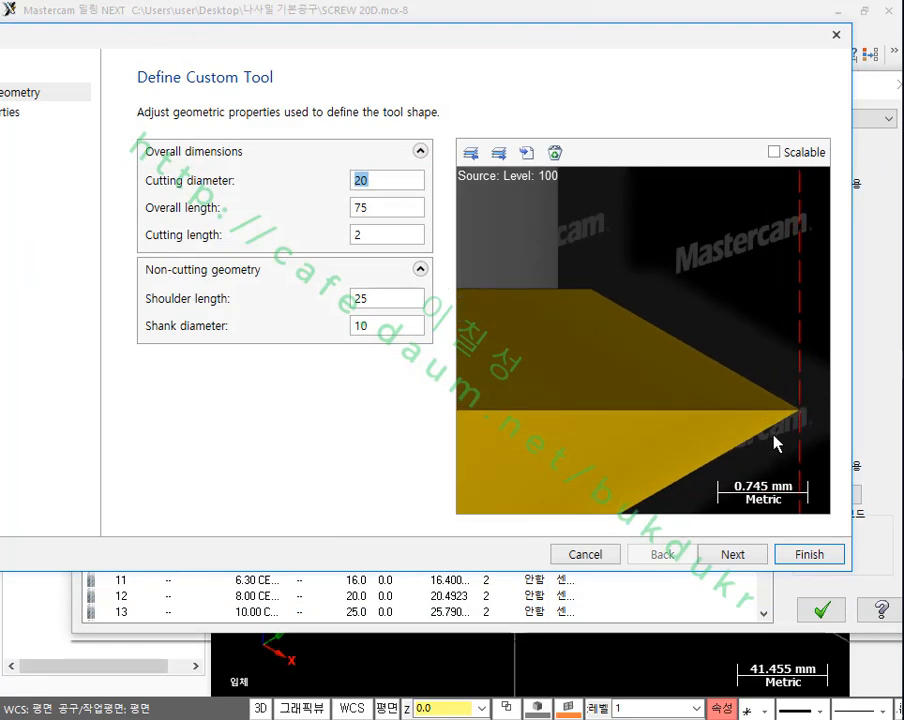
pyautogui.scroll(-10, 772, 414)
pyautogui.scroll(-2, 760, 447)
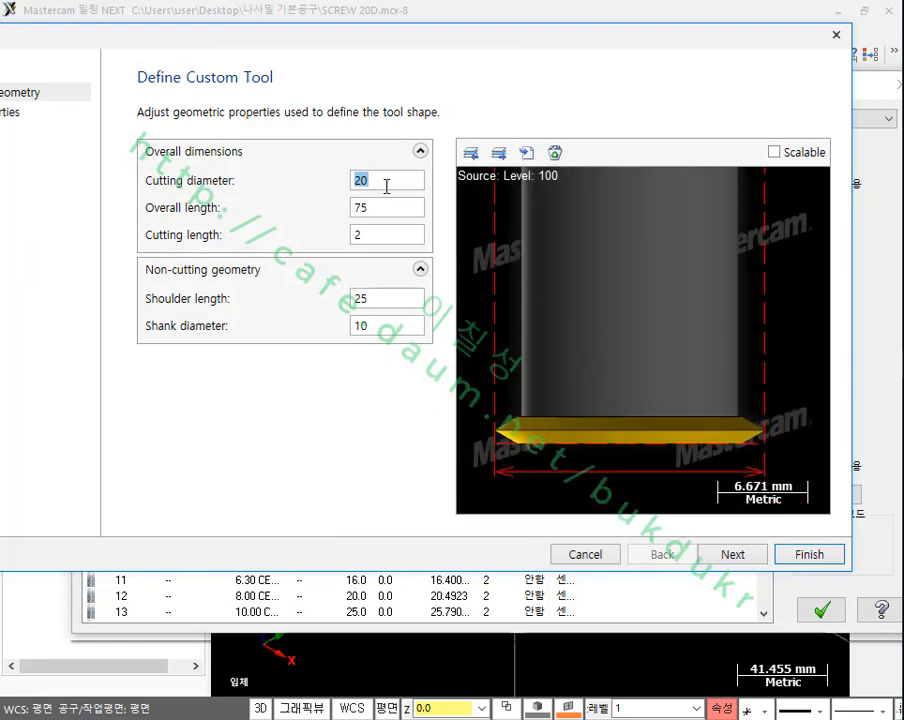
pyautogui.scroll(-9, 655, 472)
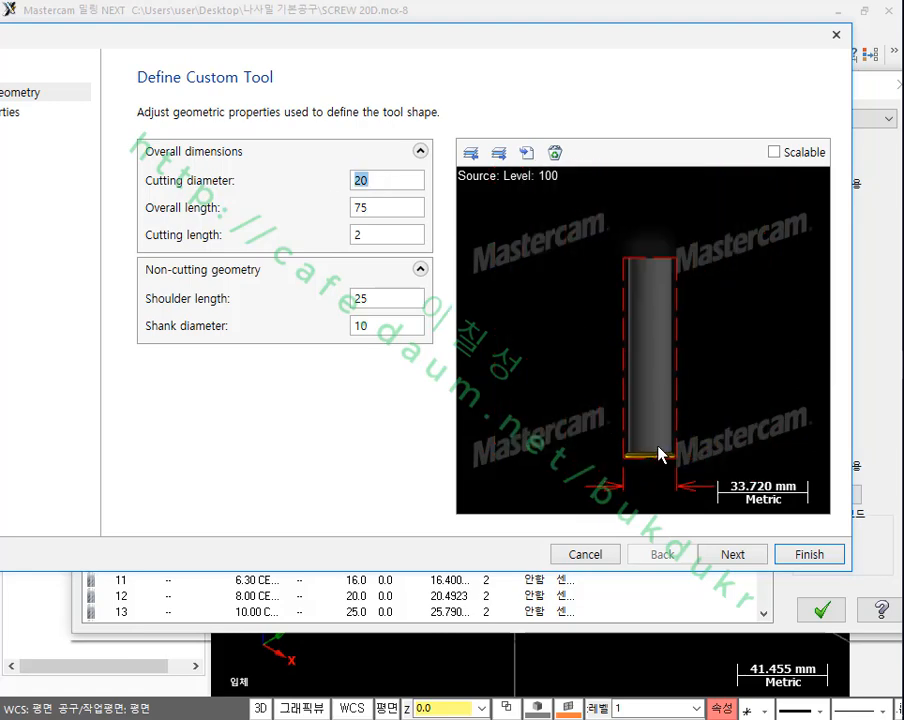
pyautogui.scroll(9, 660, 453)
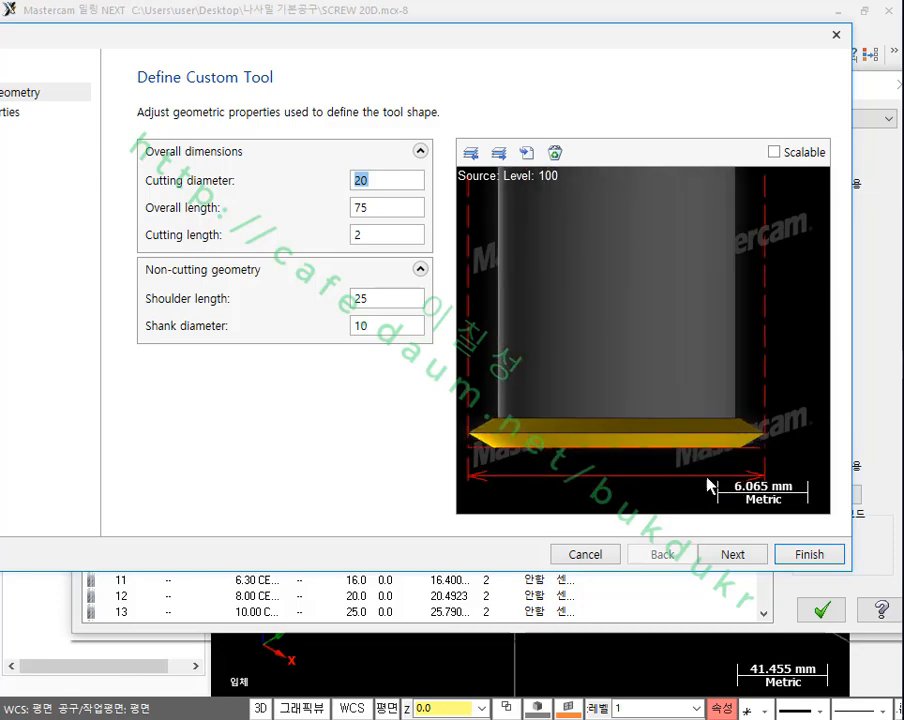
pyautogui.click(836, 34)
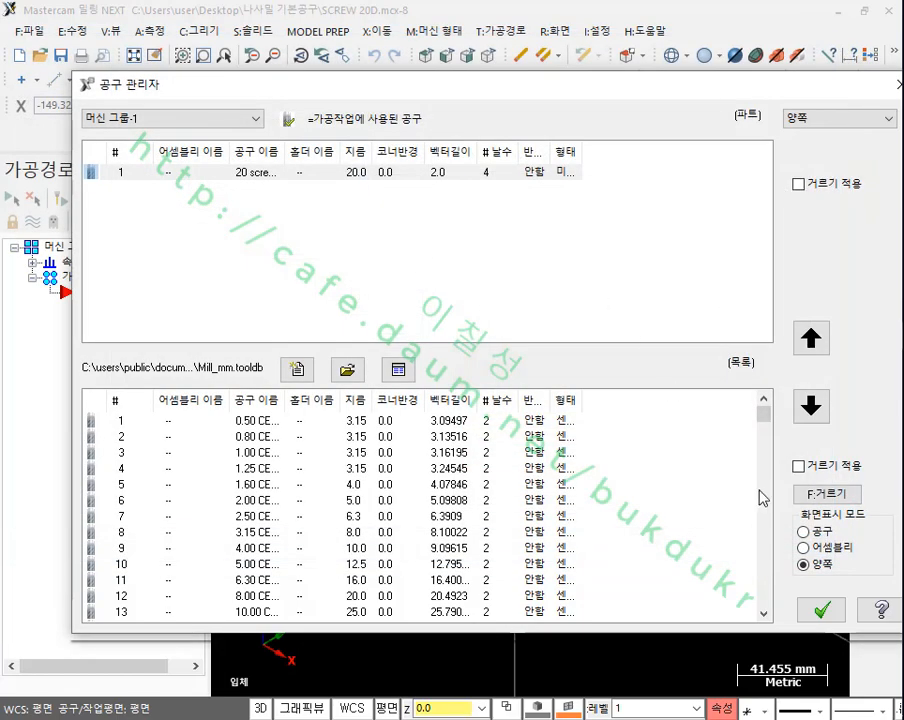
# Step: Close the tool manager and switch the graphics view to the top plane
pyautogui.click(821, 609)
pyautogui.scroll(2, 536, 432)
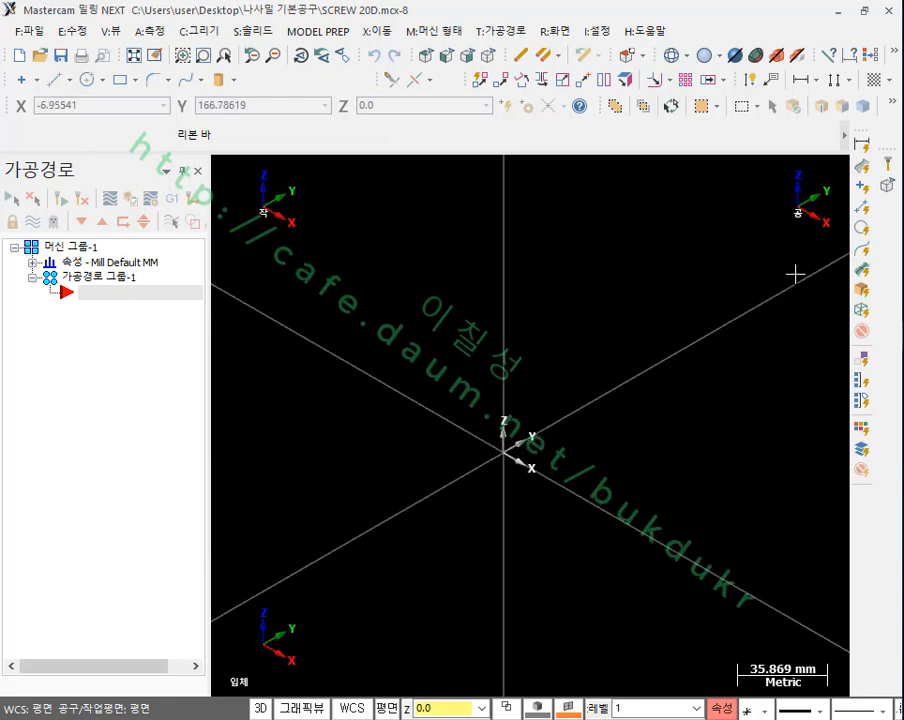
pyautogui.click(637, 310)
pyautogui.scroll(-1, 632, 308)
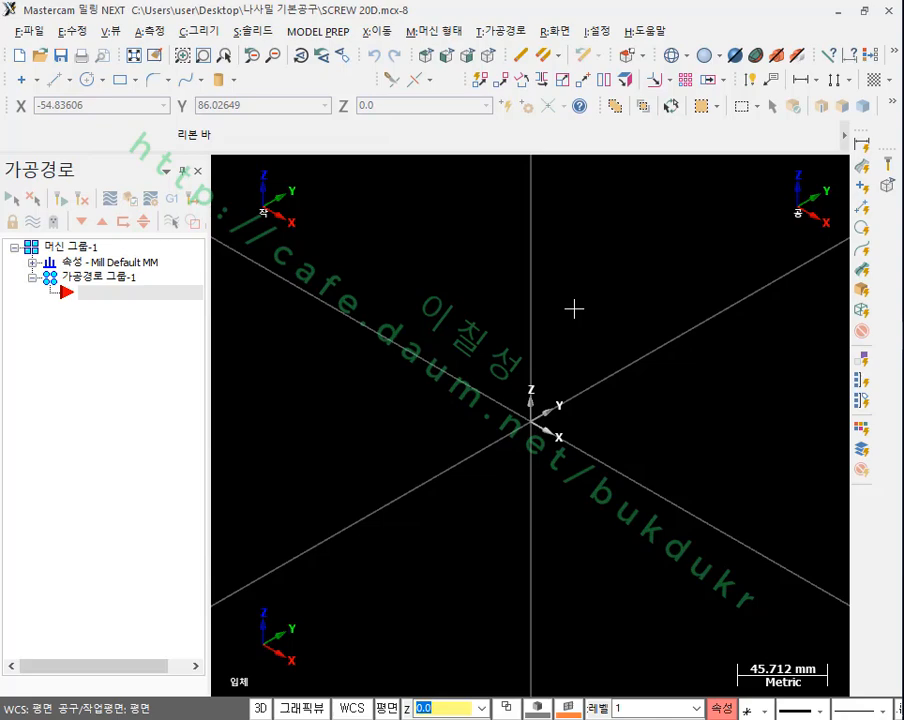
pyautogui.hotkey('alt', '1')
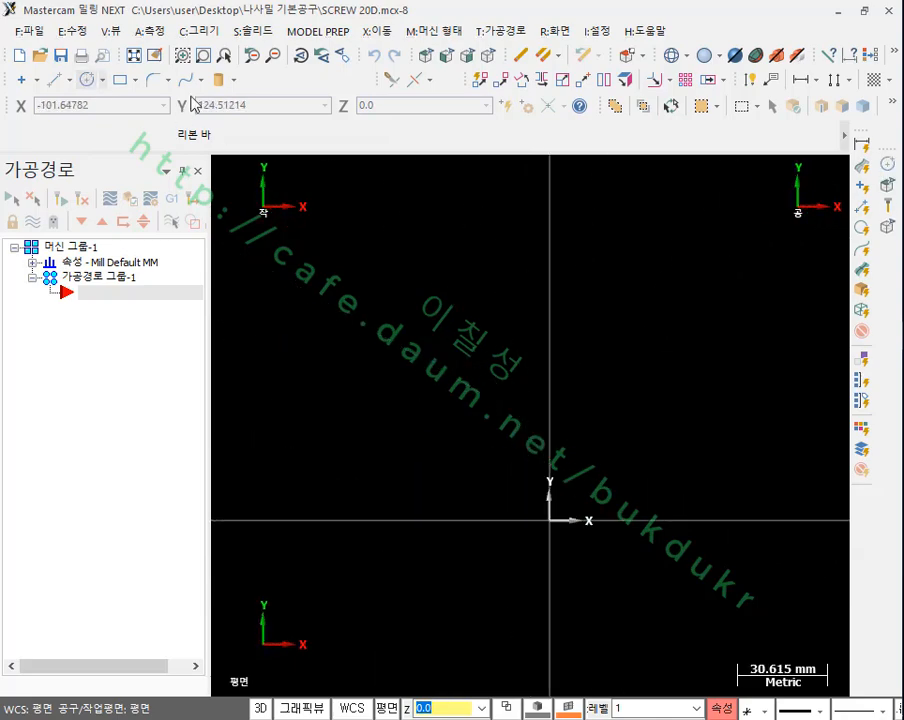
# Step: Draw a circle centred on the origin with a diameter of 50 mm
pyautogui.click(87, 79)
pyautogui.click(550, 520)
pyautogui.click(604, 414)
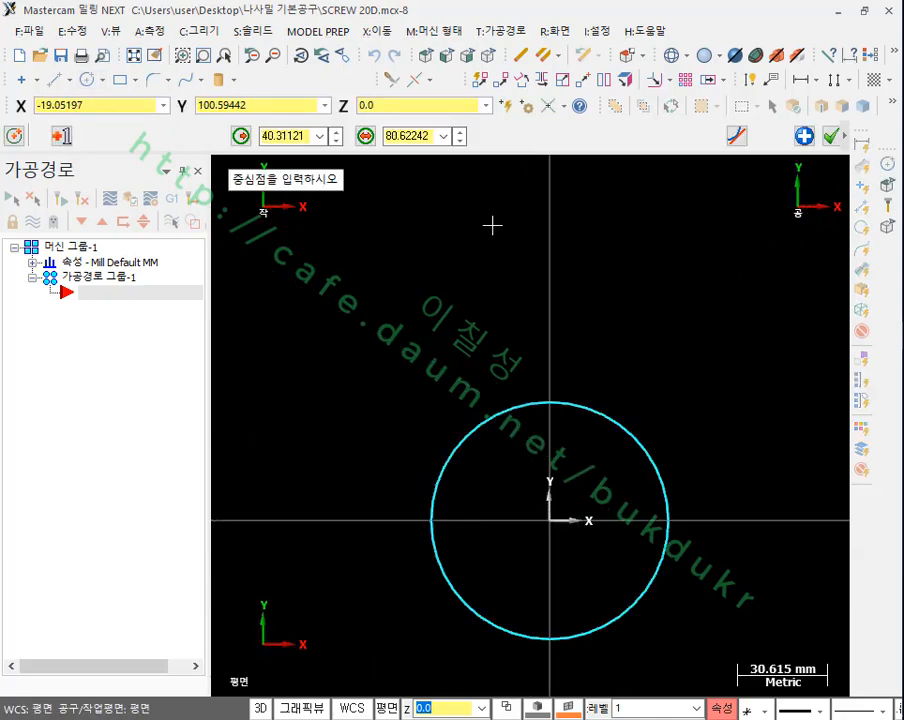
pyautogui.scroll(-1, 491, 226)
pyautogui.click(410, 136)
pyautogui.write('5')
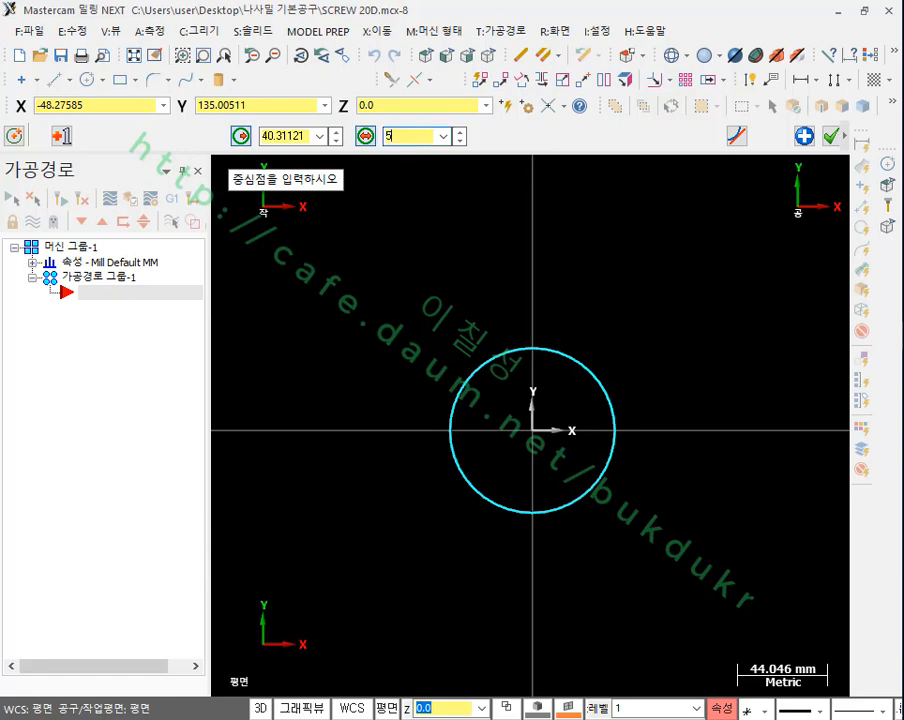
pyautogui.write('0')
pyautogui.press('Return')
pyautogui.scroll(2, 650, 340)
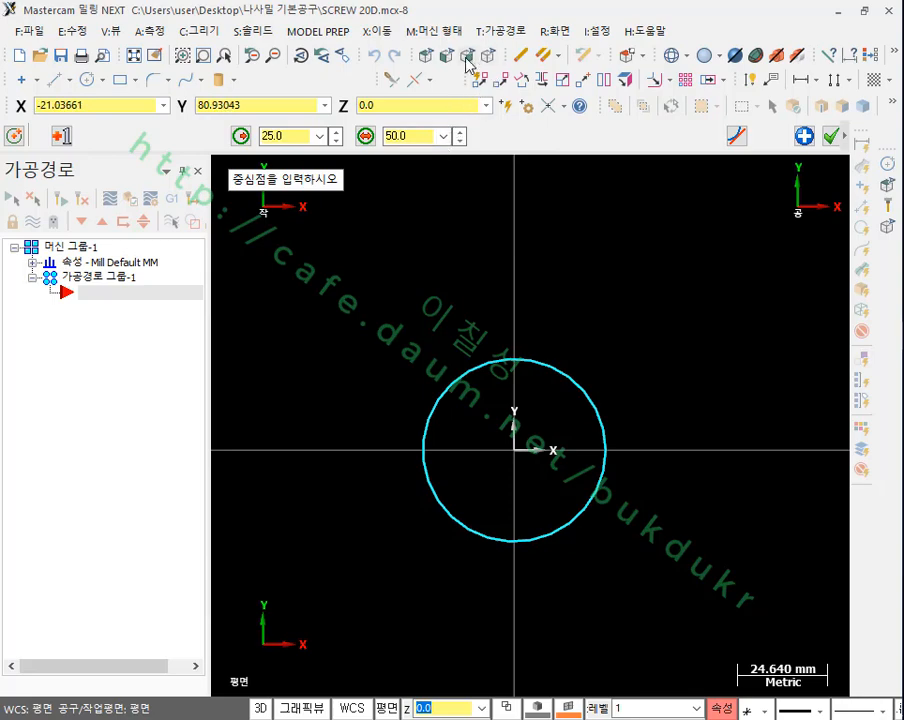
# Step: Draw a rectangle anchored at its centre on the origin, with width 70 mm and height 70 mm
pyautogui.click(125, 81)
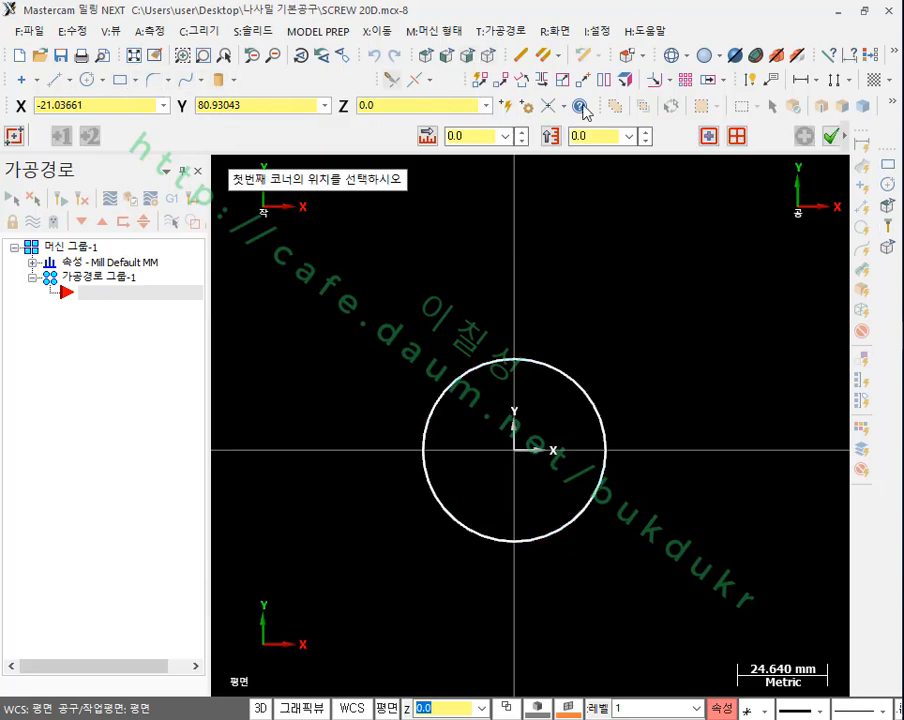
pyautogui.click(705, 135)
pyautogui.click(527, 455)
pyautogui.click(650, 313)
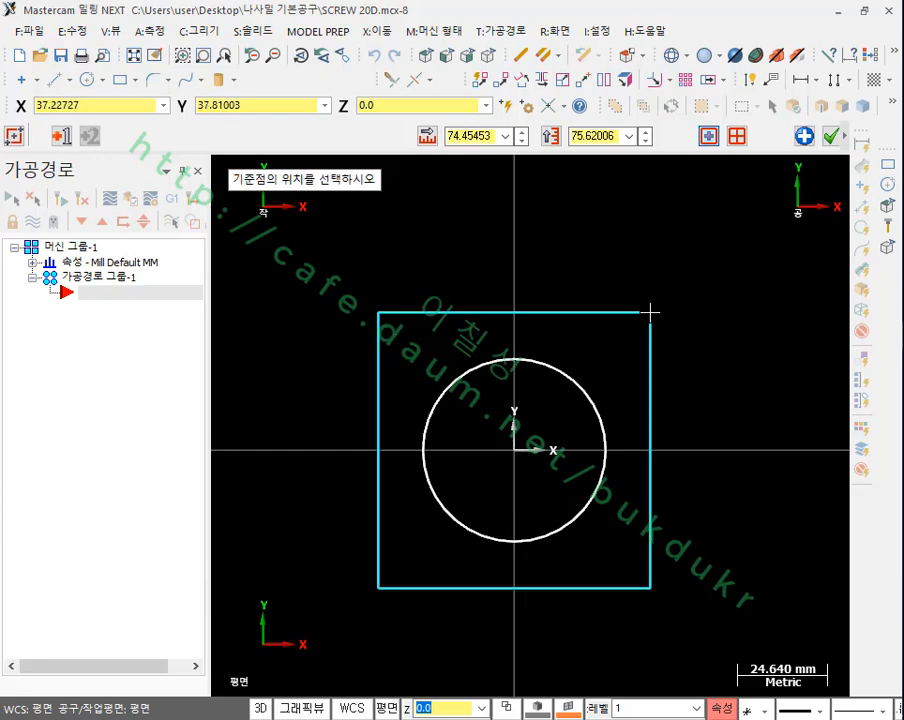
pyautogui.click(476, 136)
pyautogui.write('7')
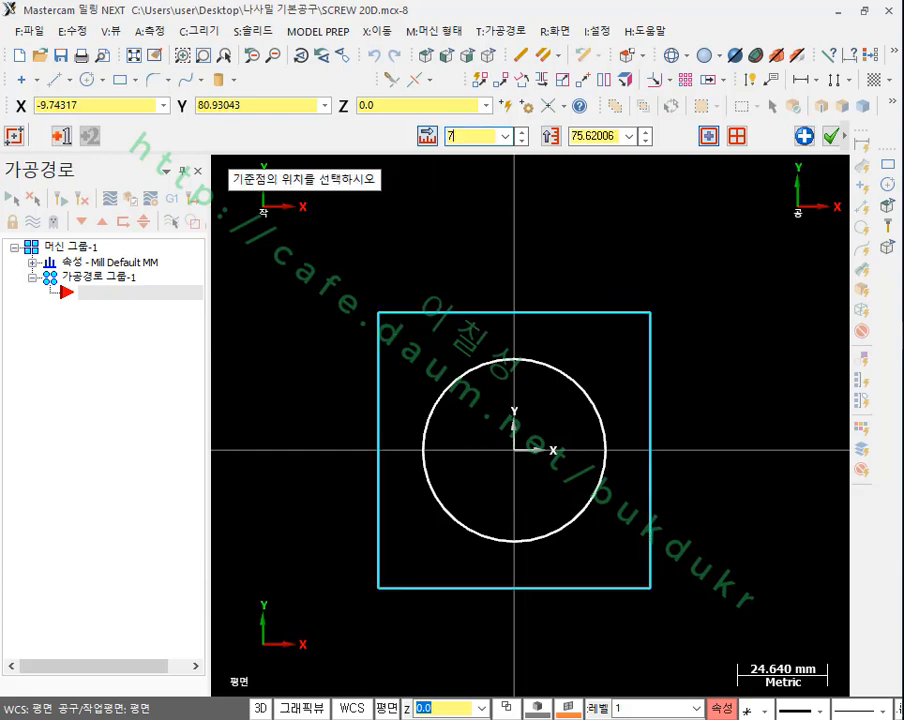
pyautogui.write('0')
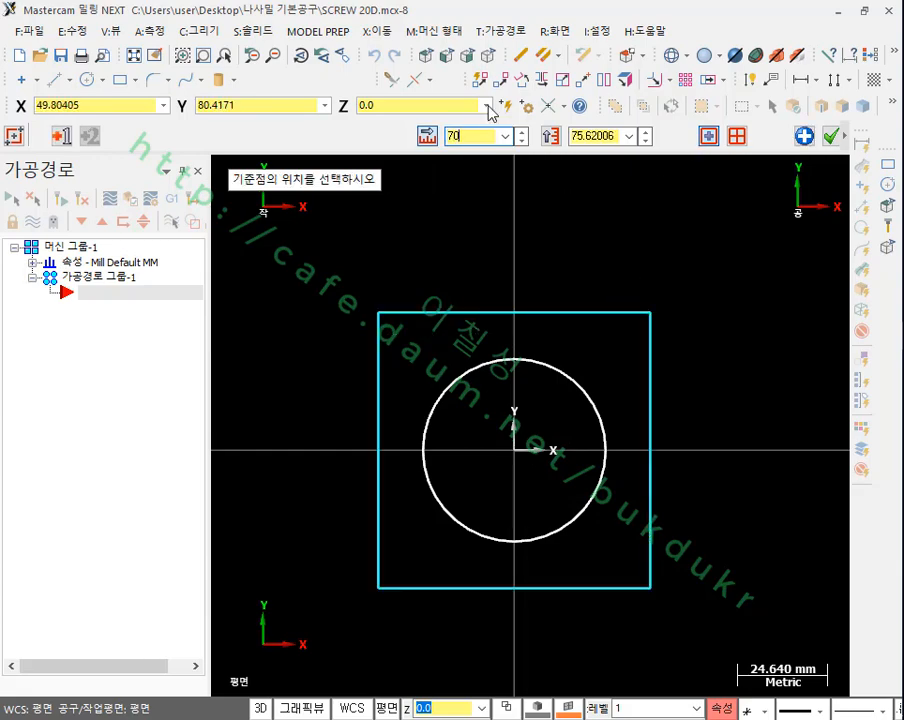
pyautogui.click(595, 137)
pyautogui.write('70')
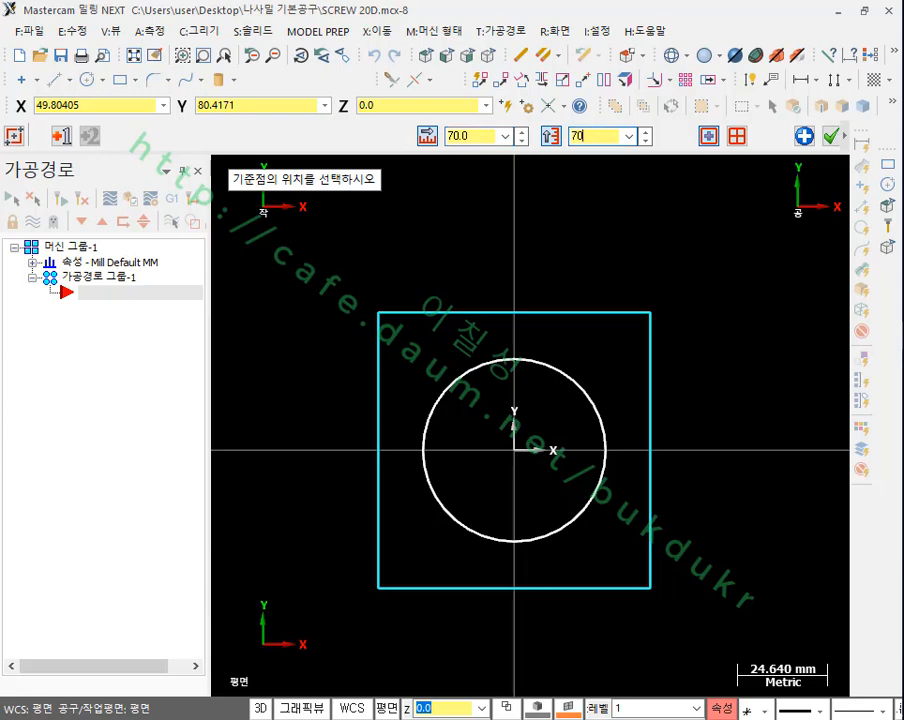
pyautogui.press('Return')
pyautogui.click(830, 136)
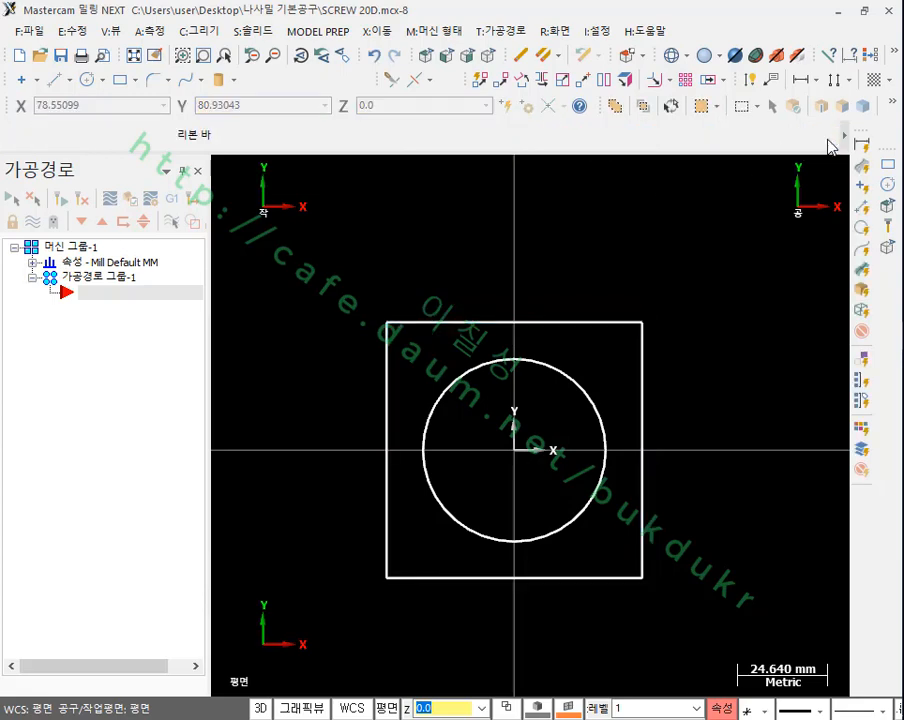
# Step: Show the square and circle in isometric view
pyautogui.click(487, 55)
pyautogui.scroll(1, 600, 400)
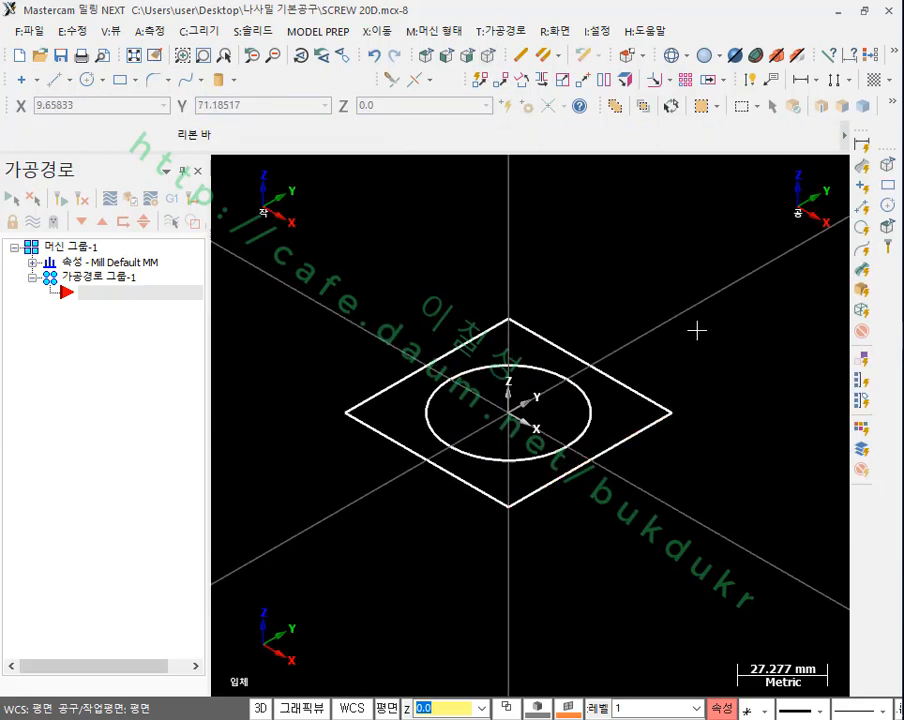
pyautogui.scroll(1, 590, 350)
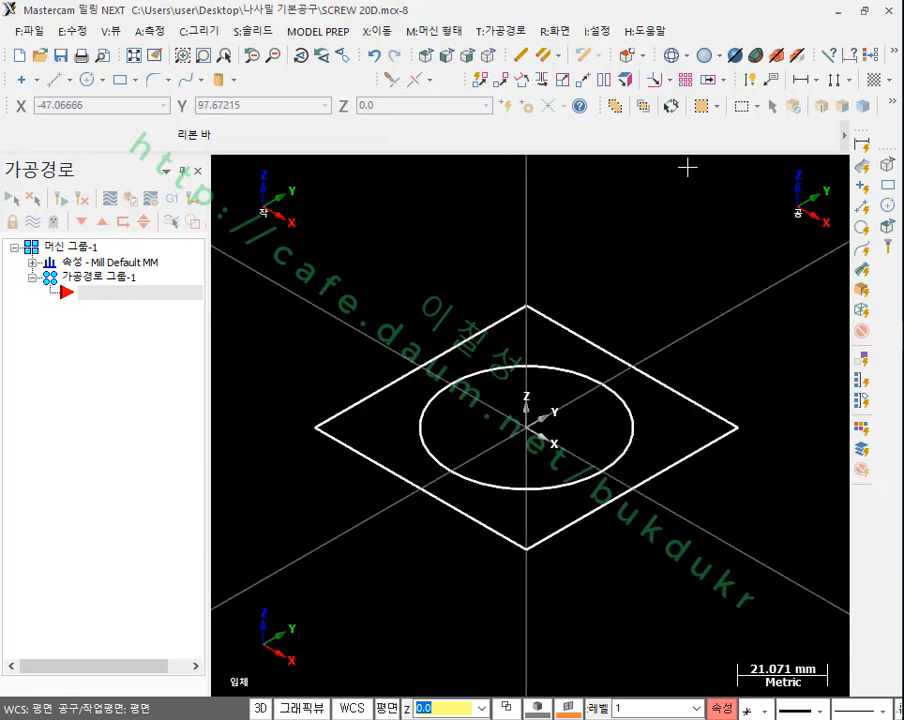
# Step: Dimension one edge of the square and the diameter of the circle with smart dimensions
pyautogui.click(748, 82)
pyautogui.click(584, 335)
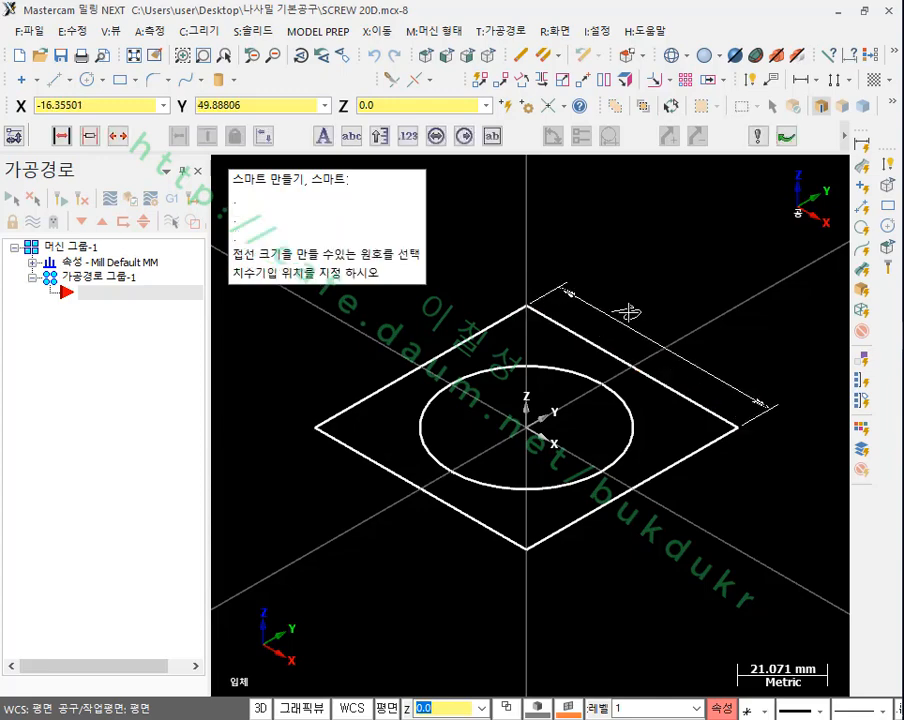
pyautogui.click(630, 312)
pyautogui.click(634, 428)
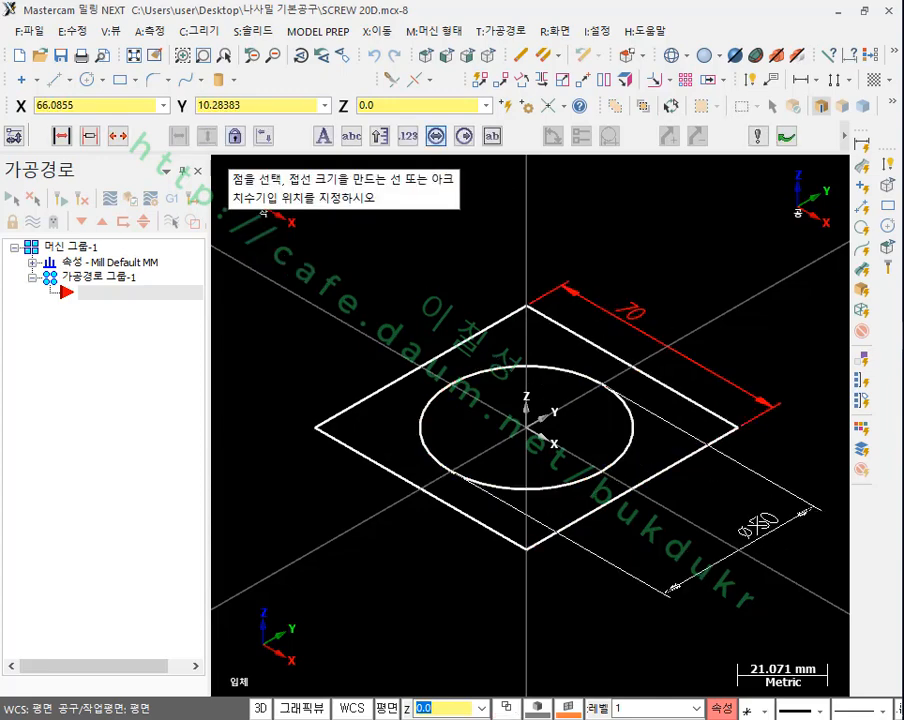
pyautogui.click(768, 532)
pyautogui.press('Escape')
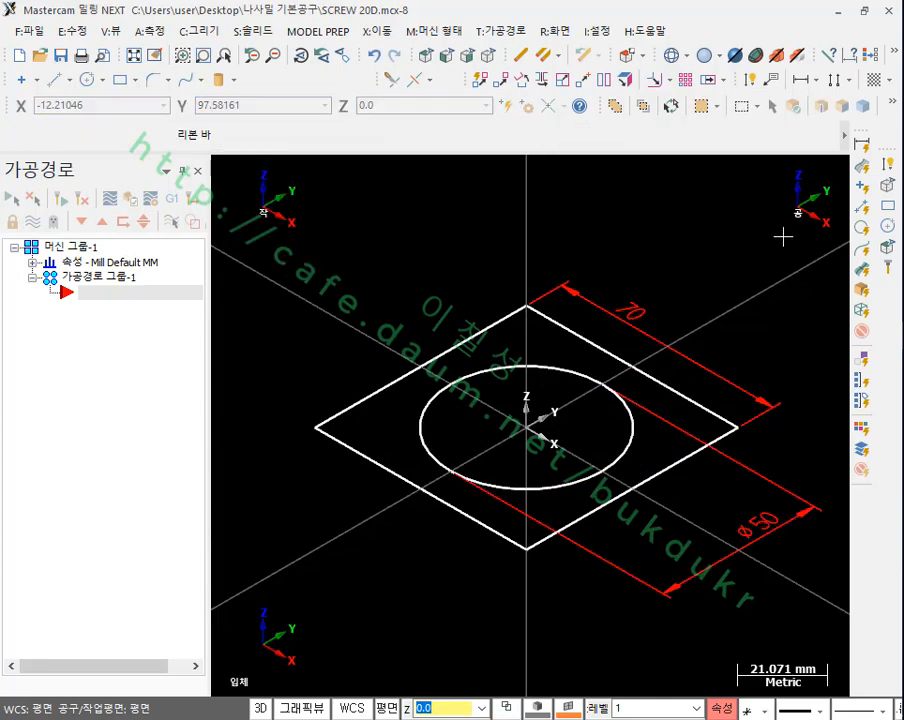
# Step: Start a solid extrusion using the outer square and the inner circle as its chains
pyautogui.scroll(-1, 637, 333)
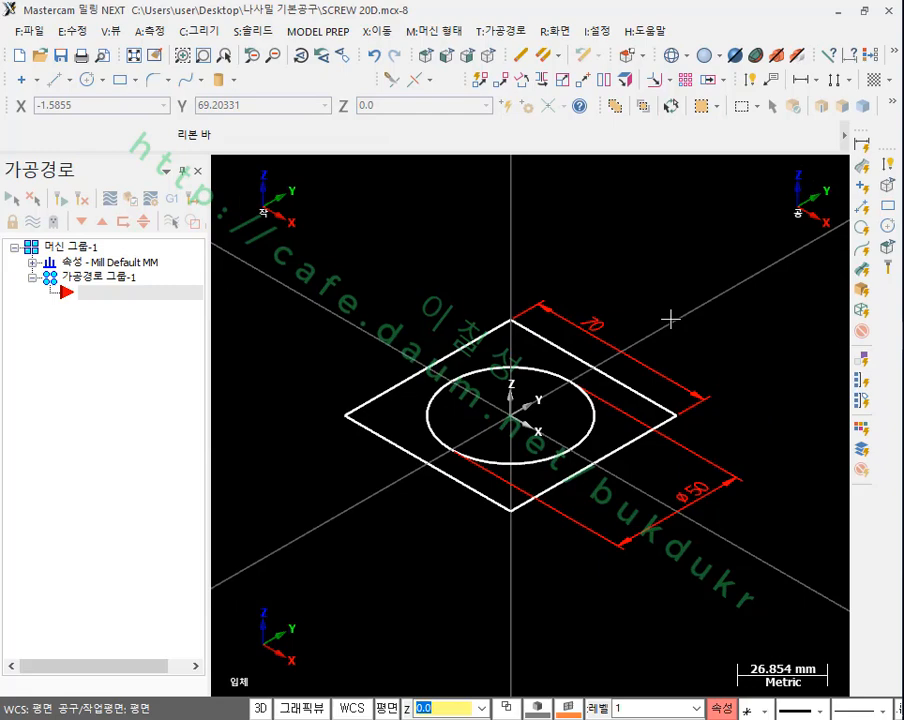
pyautogui.click(272, 36)
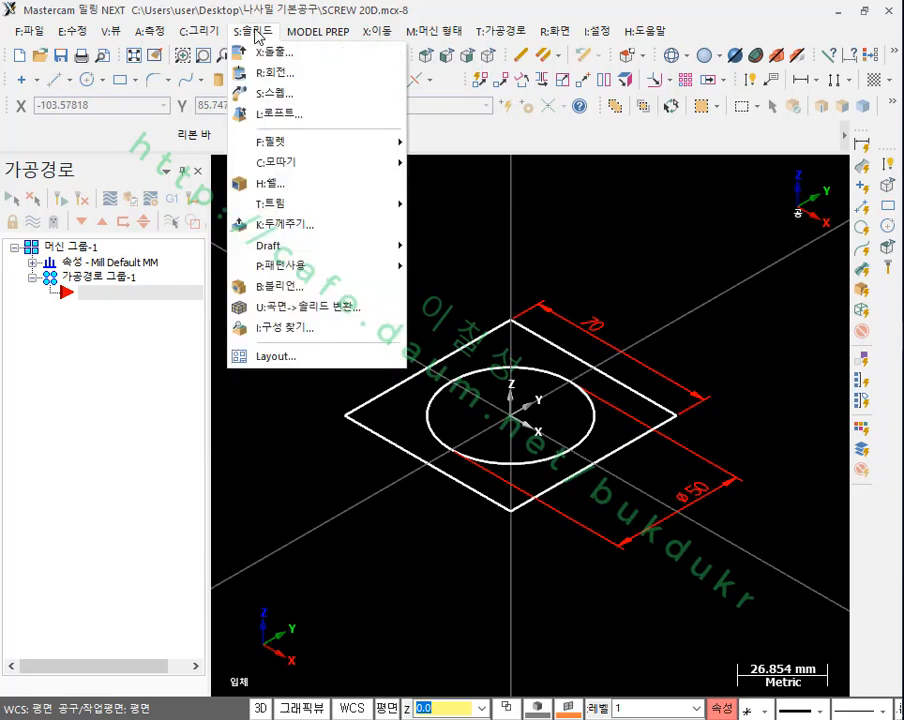
pyautogui.click(276, 53)
pyautogui.click(430, 366)
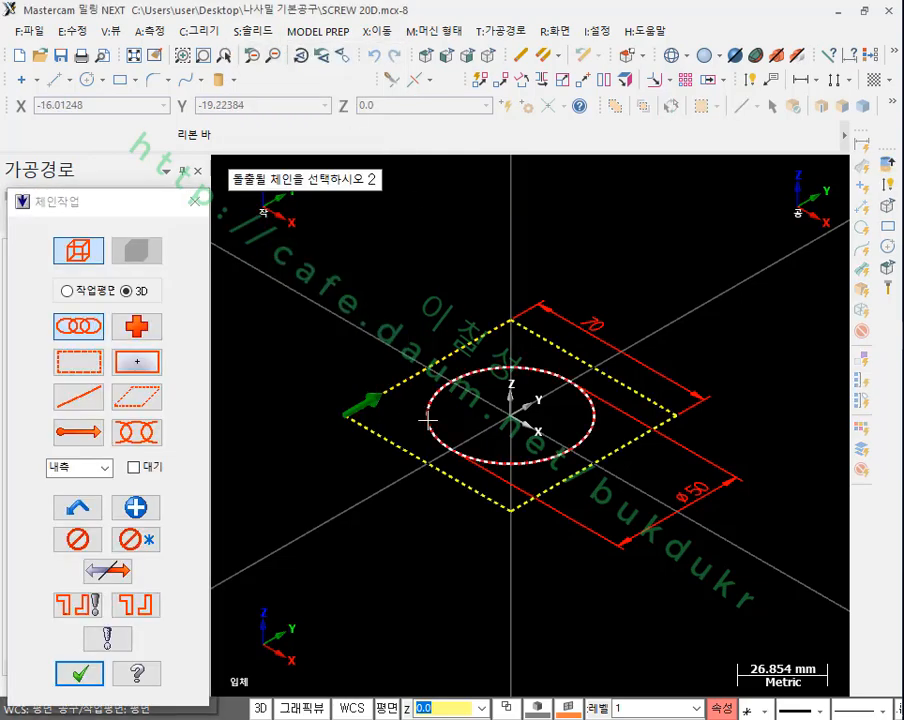
pyautogui.click(548, 457)
pyautogui.scroll(-1, 474, 294)
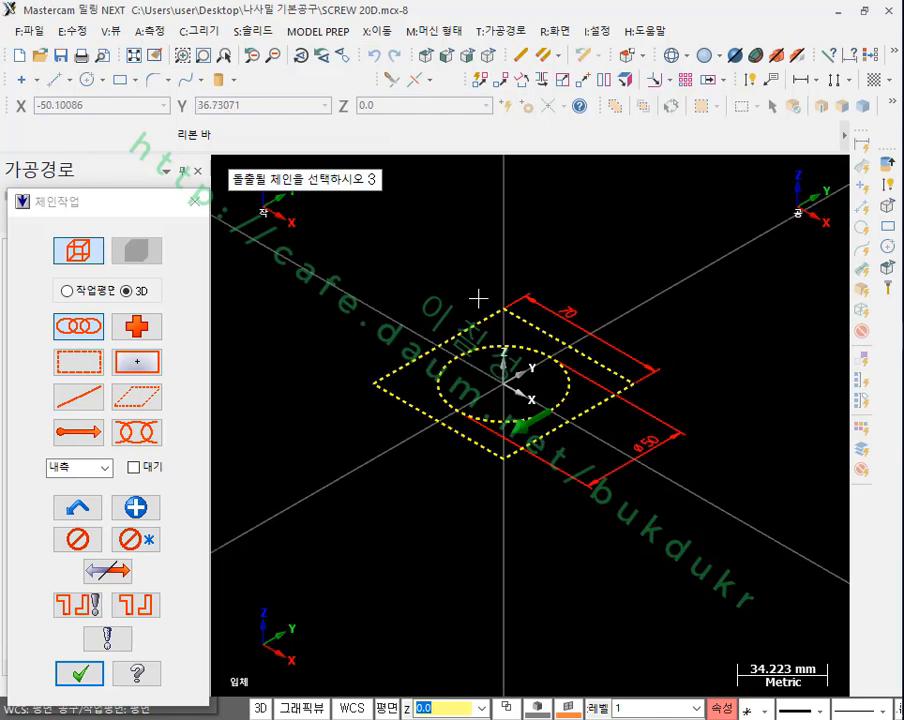
pyautogui.scroll(2, 493, 343)
pyautogui.scroll(1, 493, 343)
pyautogui.moveTo(130, 201); pyautogui.dragTo(132, 31)
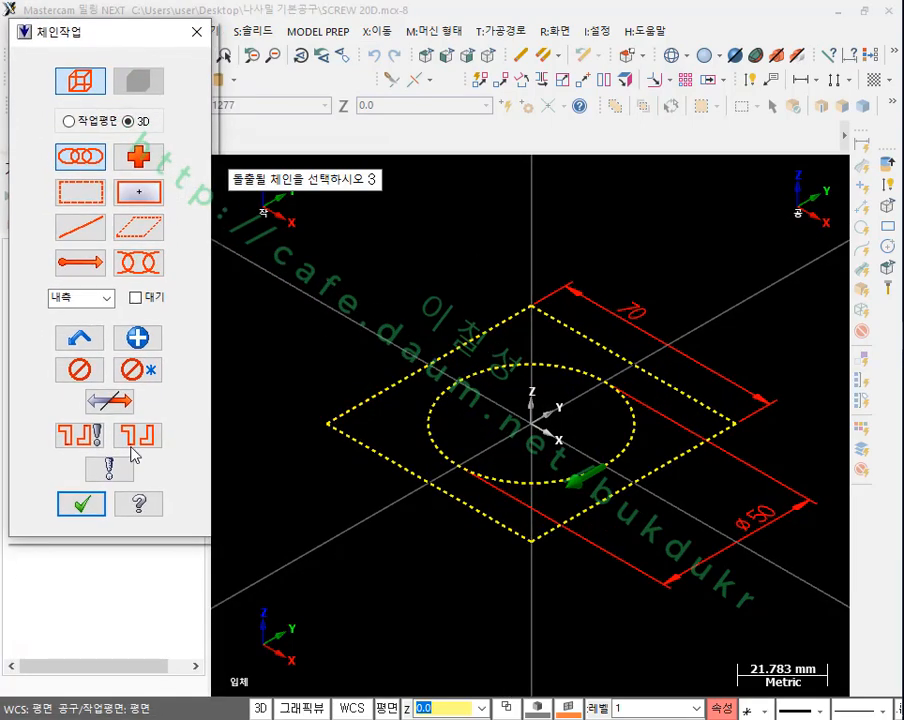
pyautogui.click(86, 509)
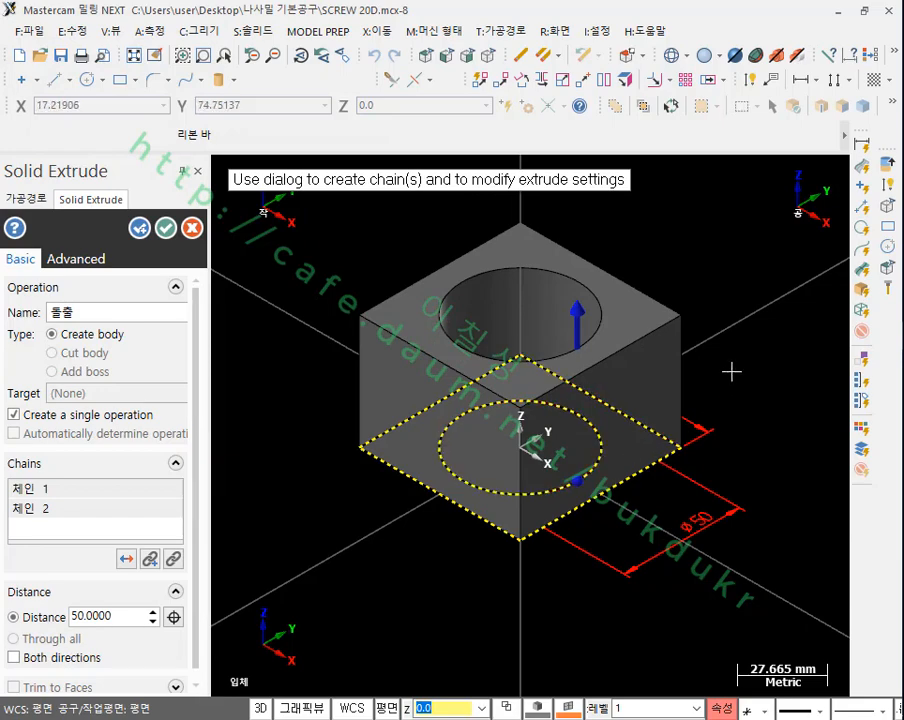
# Step: Reverse the extrusion to run downward from the profile and create the body with a distance of 50 mm
pyautogui.scroll(1, 464, 534)
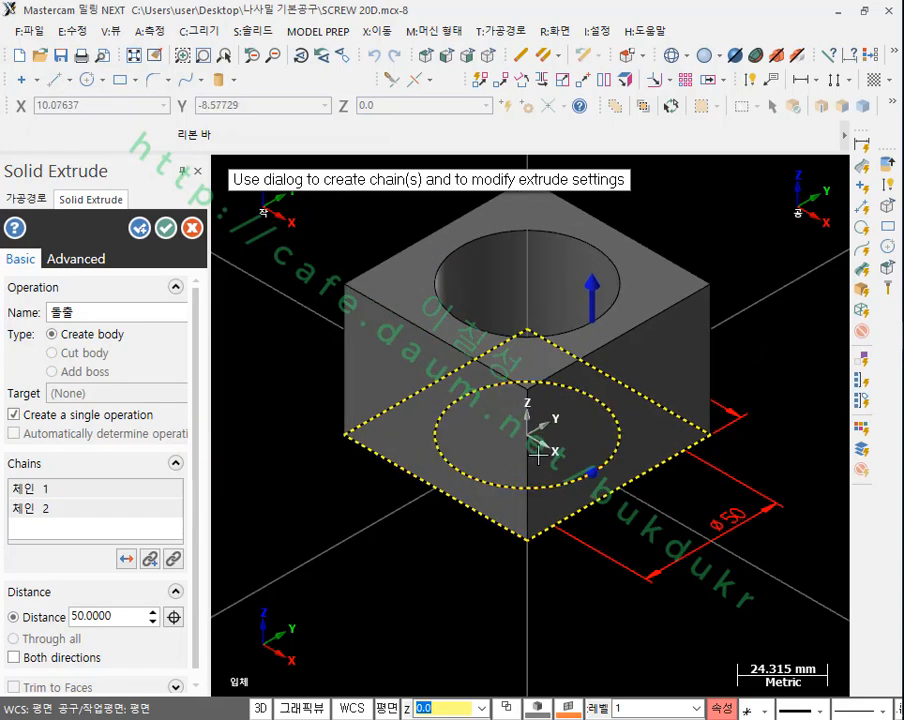
pyautogui.click(126, 560)
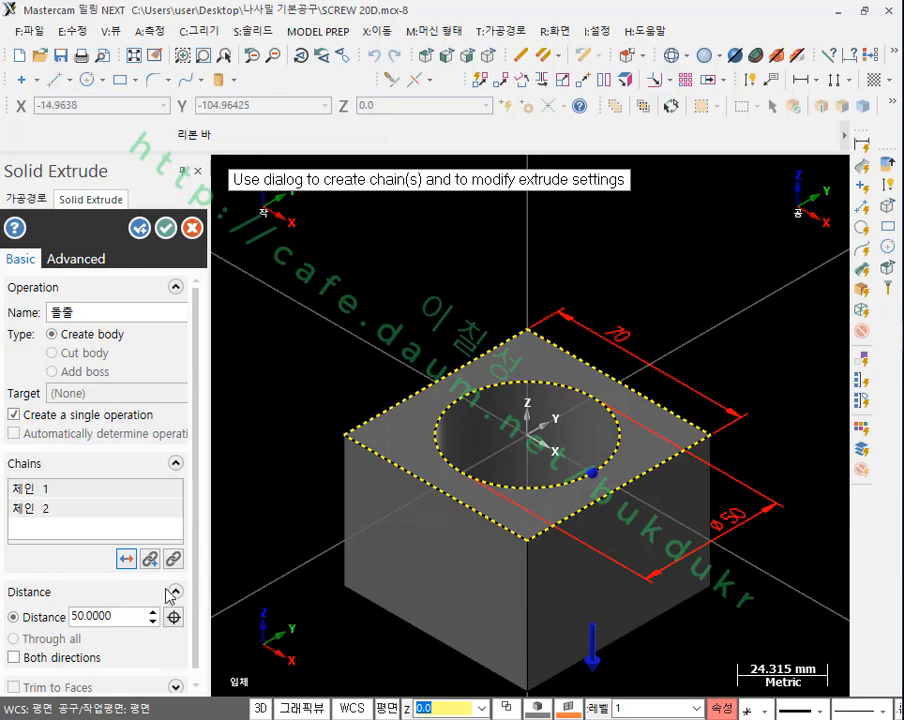
pyautogui.click(127, 560)
pyautogui.click(127, 560)
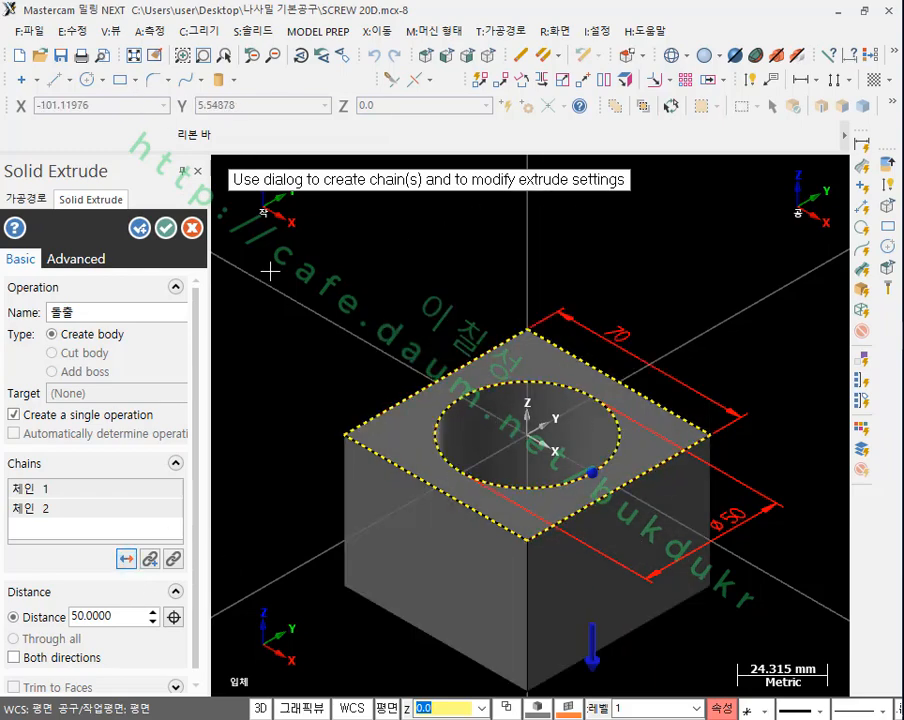
pyautogui.click(165, 228)
# Step: Examine the extruded block and its through bore from a slightly higher angle
pyautogui.scroll(4, 587, 601)
pyautogui.scroll(-5, 541, 287)
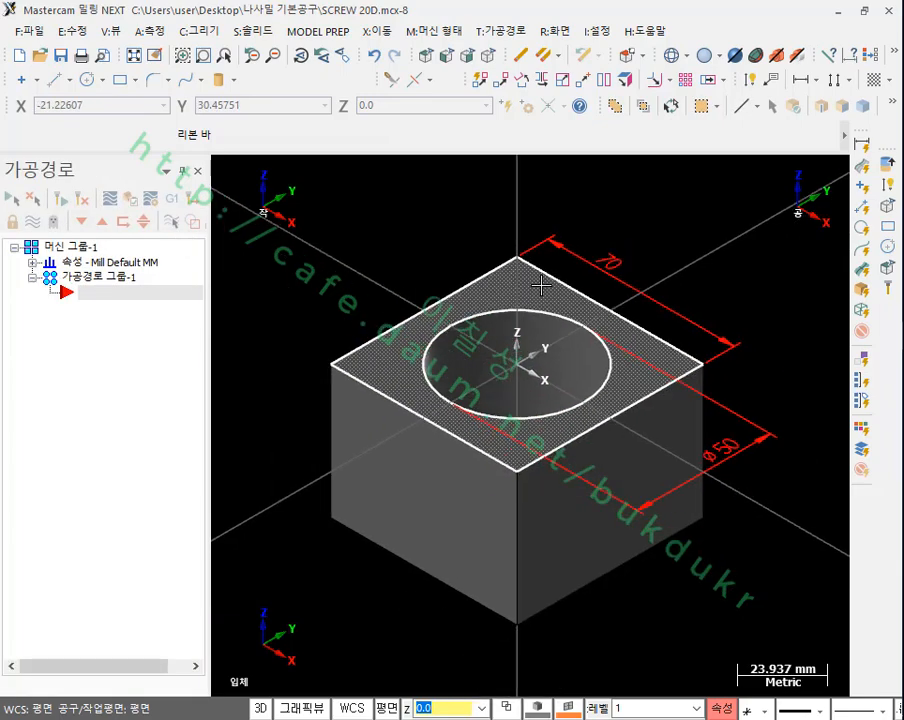
pyautogui.scroll(1, 585, 419)
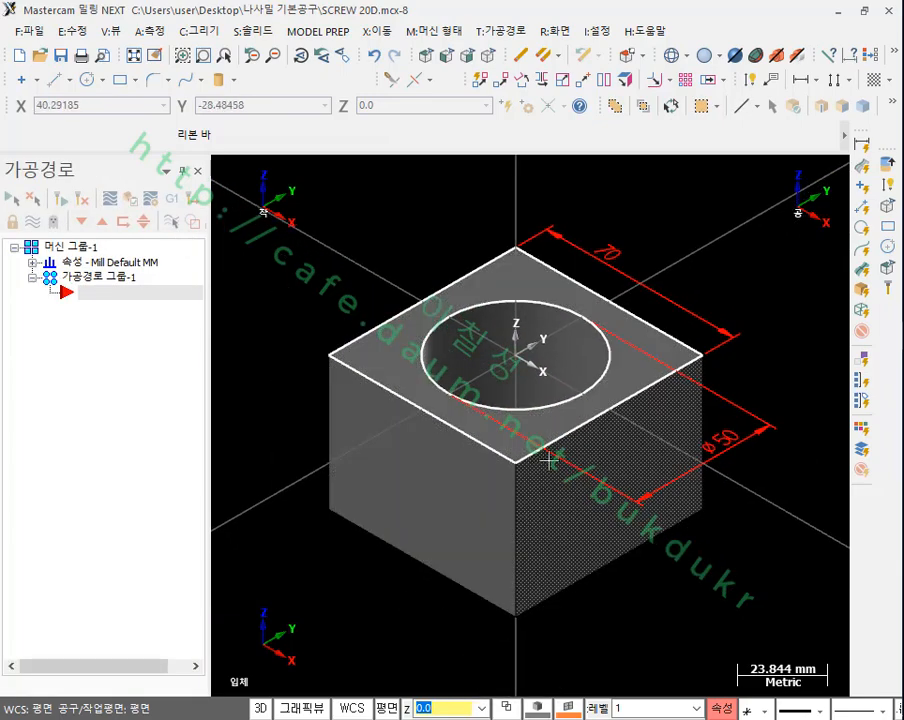
pyautogui.moveTo(575, 452)
pyautogui.mouseDown(button='middle')
pyautogui.moveTo(582, 393)
pyautogui.moveTo(570, 450)
pyautogui.mouseUp(button='middle')
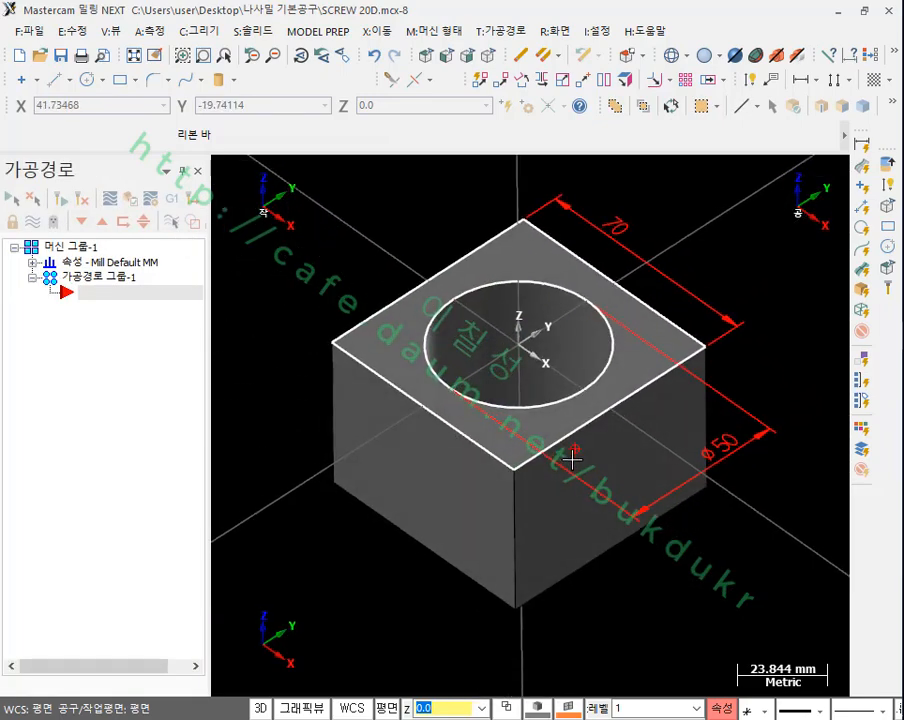
pyautogui.scroll(2, 566, 324)
pyautogui.scroll(1, 491, 310)
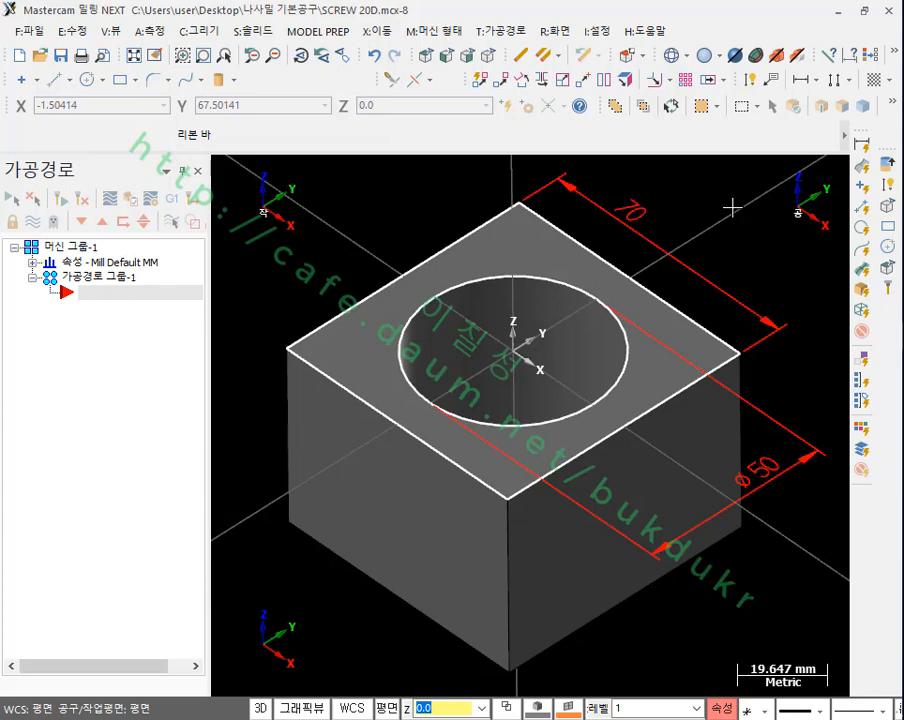
pyautogui.scroll(3, 559, 275)
pyautogui.scroll(-3, 562, 276)
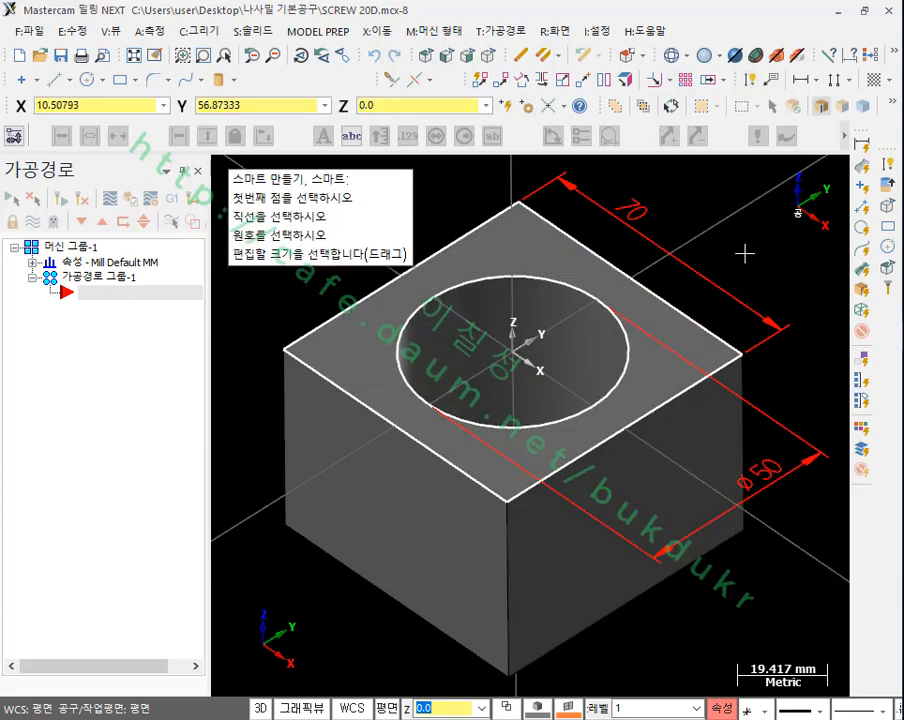
# Step: Select all drafting entities and delete the dimensions around the block
pyautogui.click(862, 146)
pyautogui.press('Delete')
pyautogui.scroll(2, 584, 308)
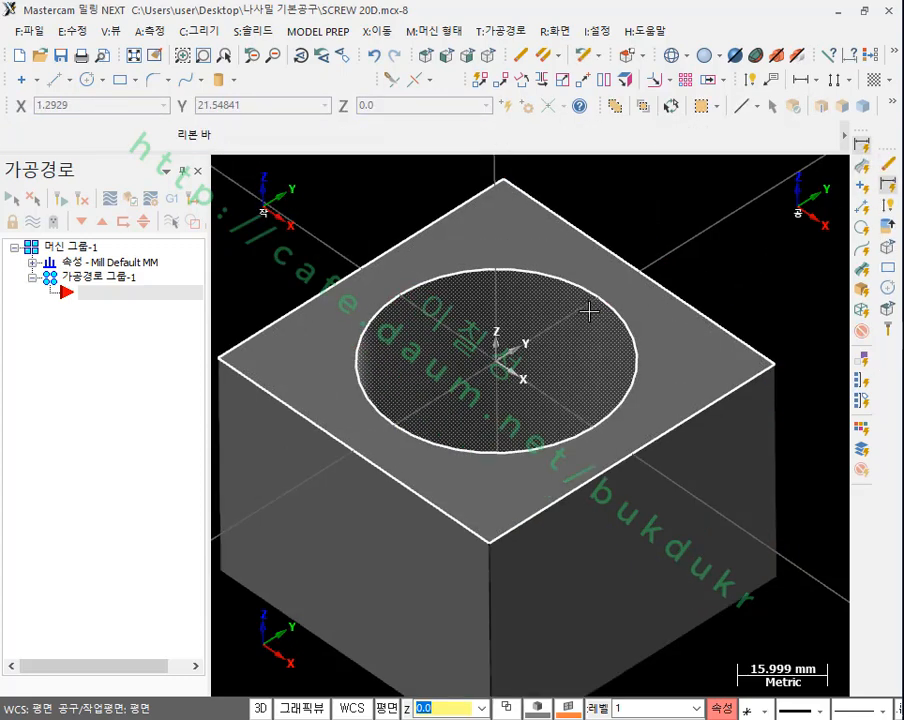
pyautogui.scroll(-1, 684, 320)
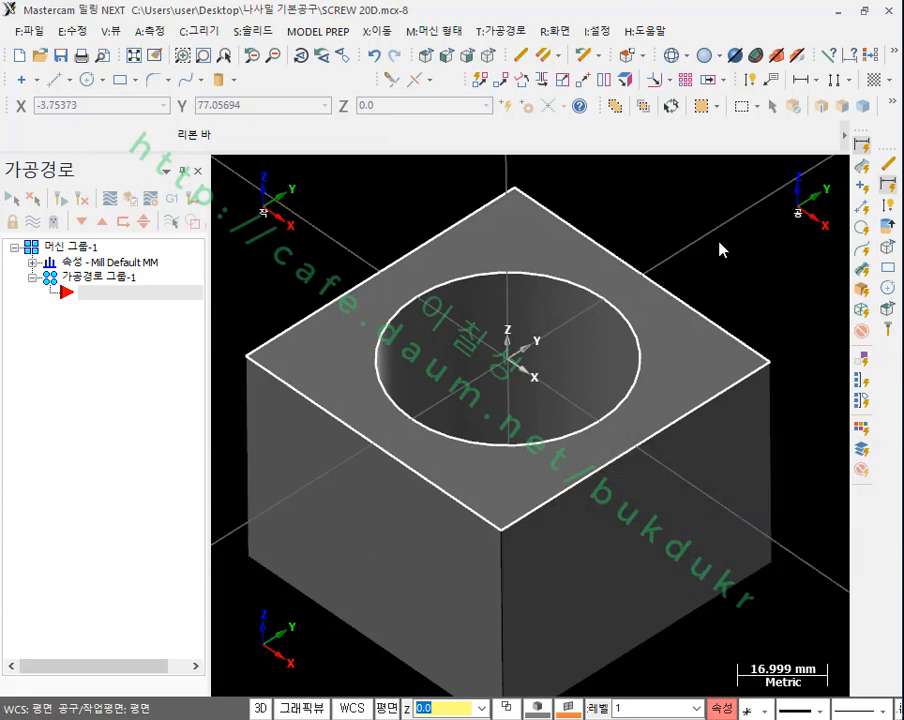
pyautogui.scroll(-1, 715, 241)
pyautogui.scroll(-1, 568, 292)
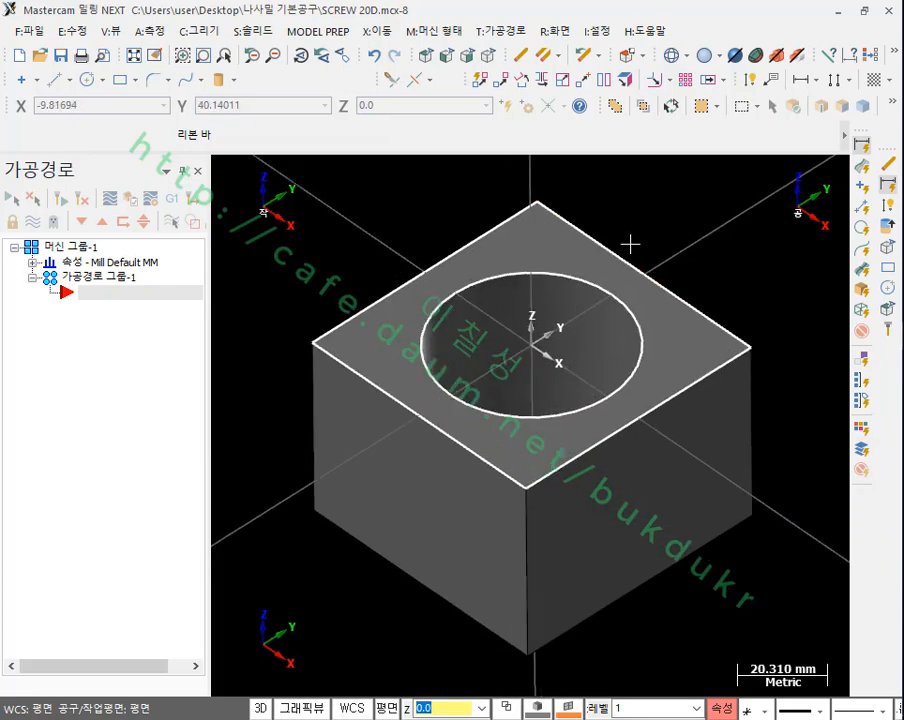
pyautogui.scroll(-1, 691, 229)
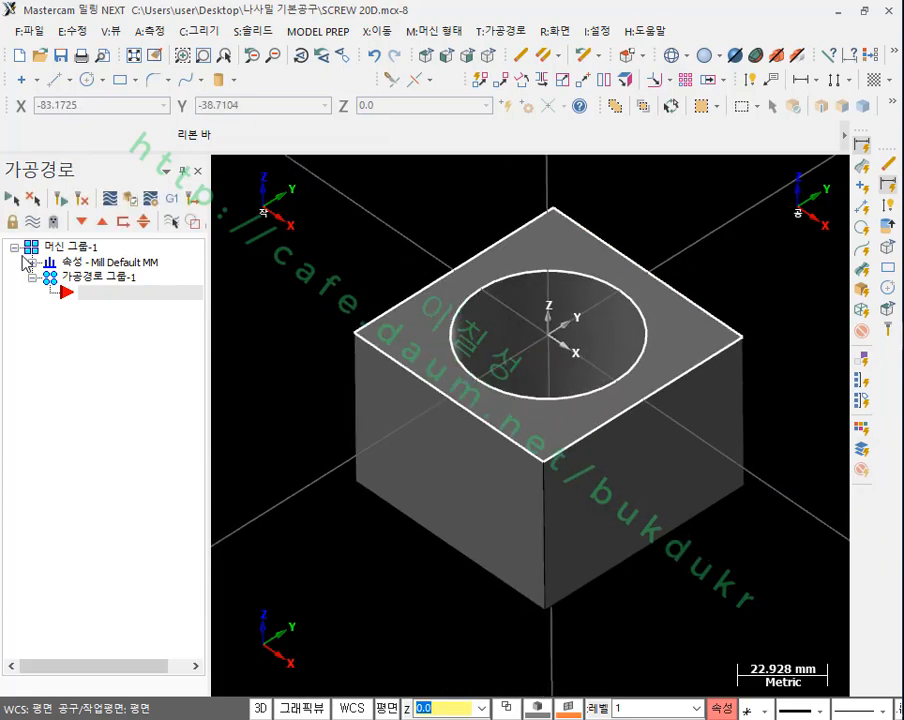
# Step: In the machine group's stock setup, define the stock by solid and pick the block as the stock body
pyautogui.click(32, 262)
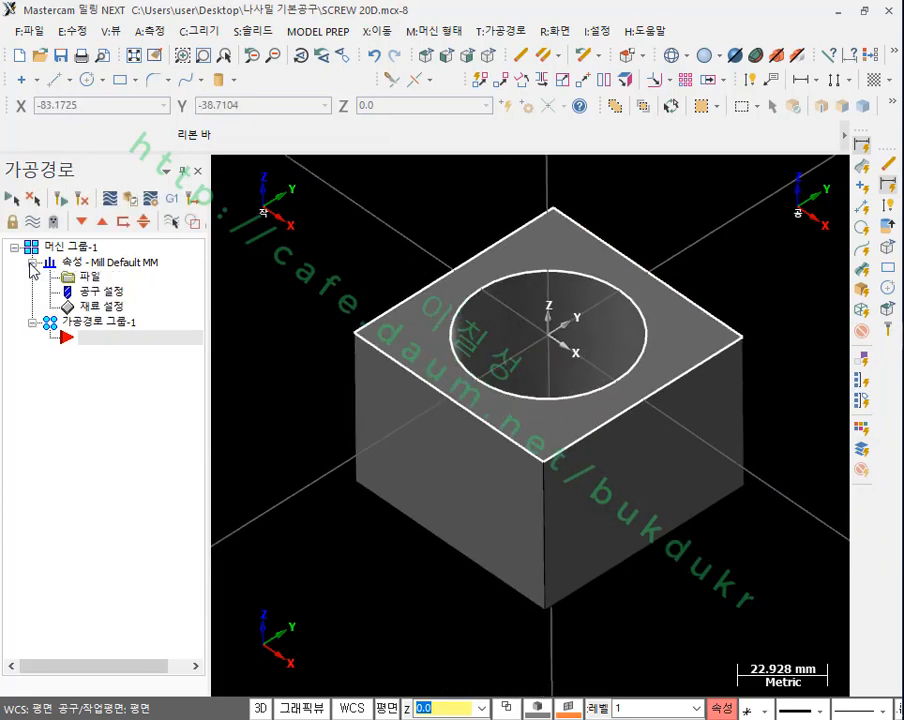
pyautogui.click(97, 307)
pyautogui.moveTo(232, 224); pyautogui.dragTo(216, 64)
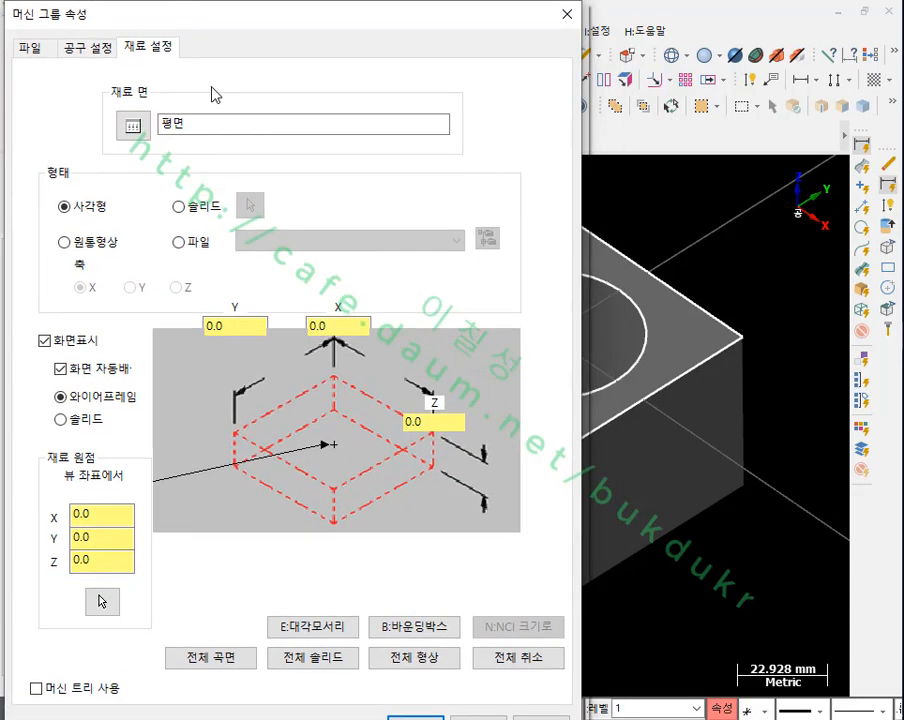
pyautogui.click(179, 208)
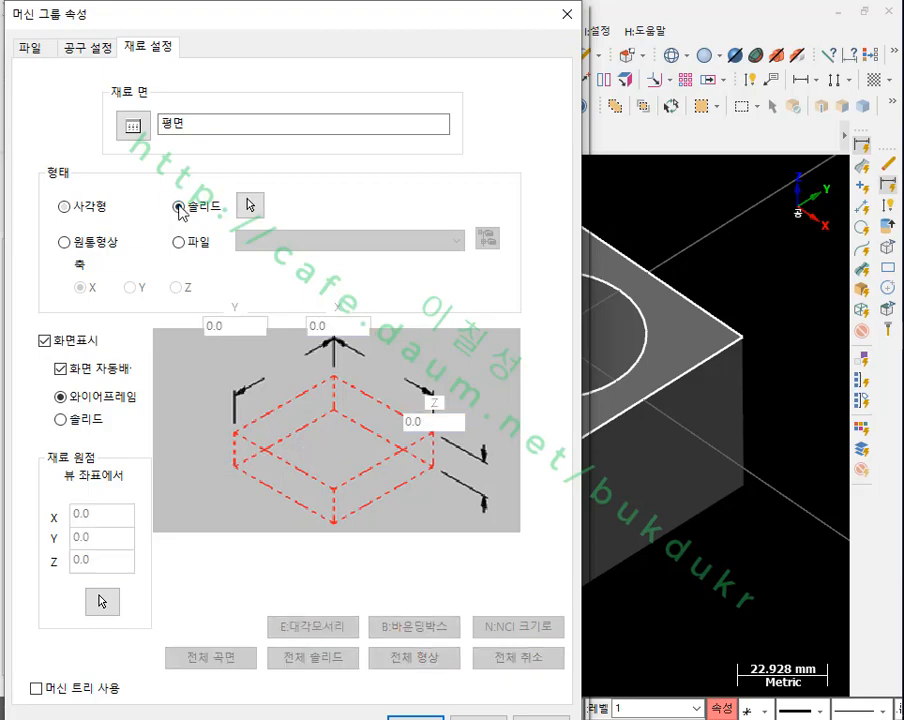
pyautogui.click(250, 205)
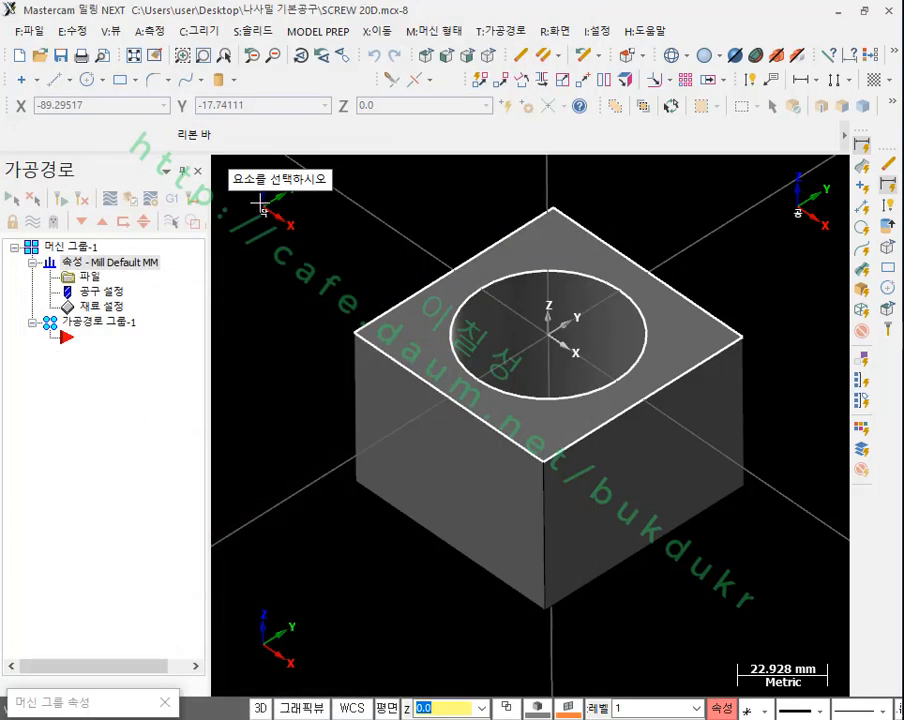
pyautogui.click(414, 440)
pyautogui.click(415, 716)
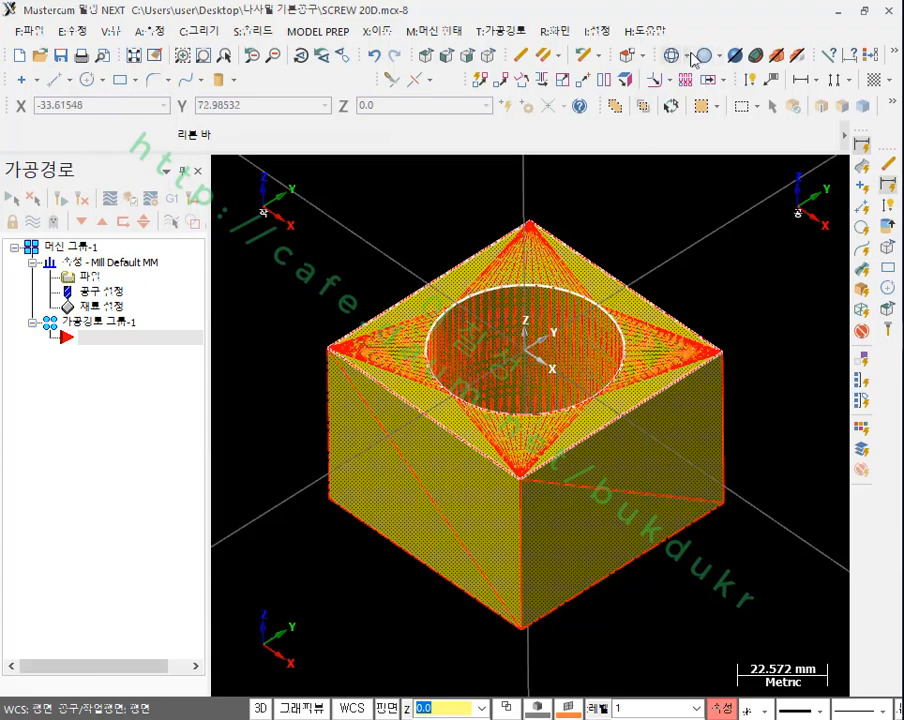
# Step: Switch the stock display to shaded and examine the stock over the block and its bore
pyautogui.click(797, 55)
pyautogui.scroll(1, 525, 380)
pyautogui.scroll(2, 577, 350)
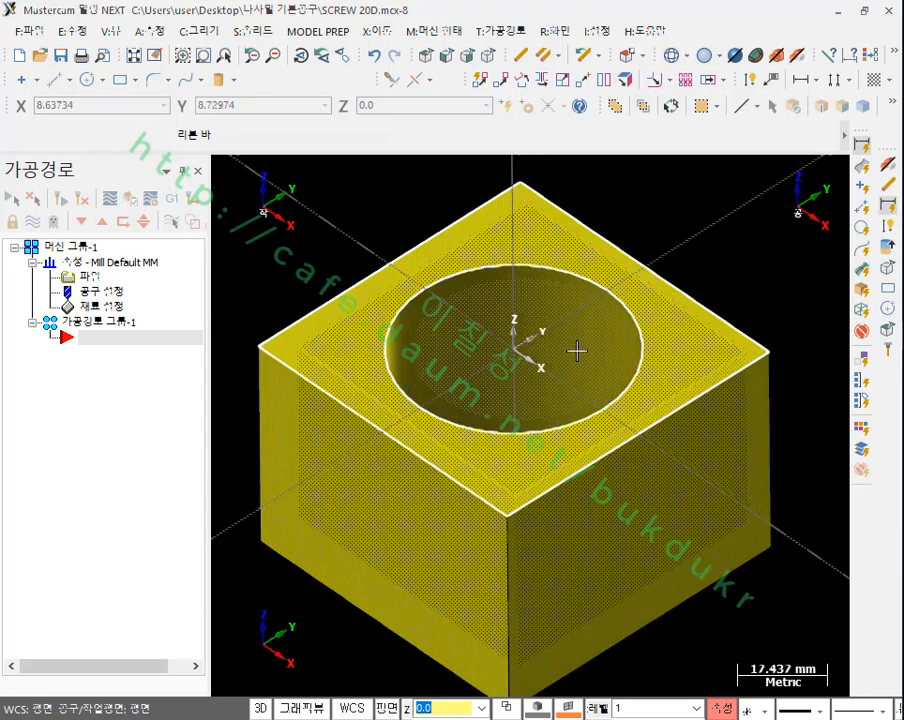
pyautogui.scroll(-1, 577, 348)
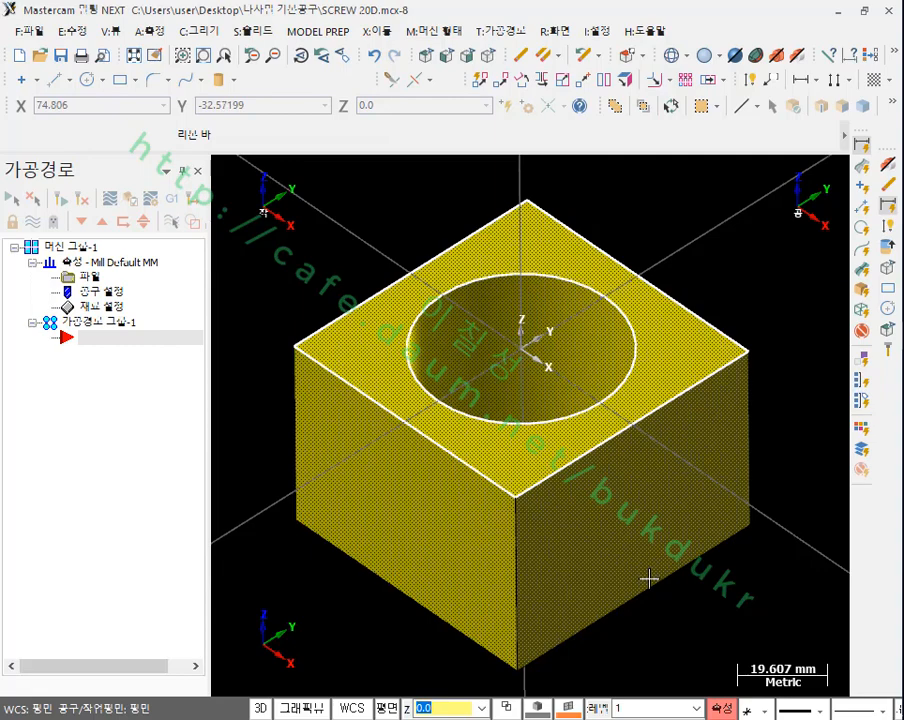
pyautogui.scroll(1, 598, 196)
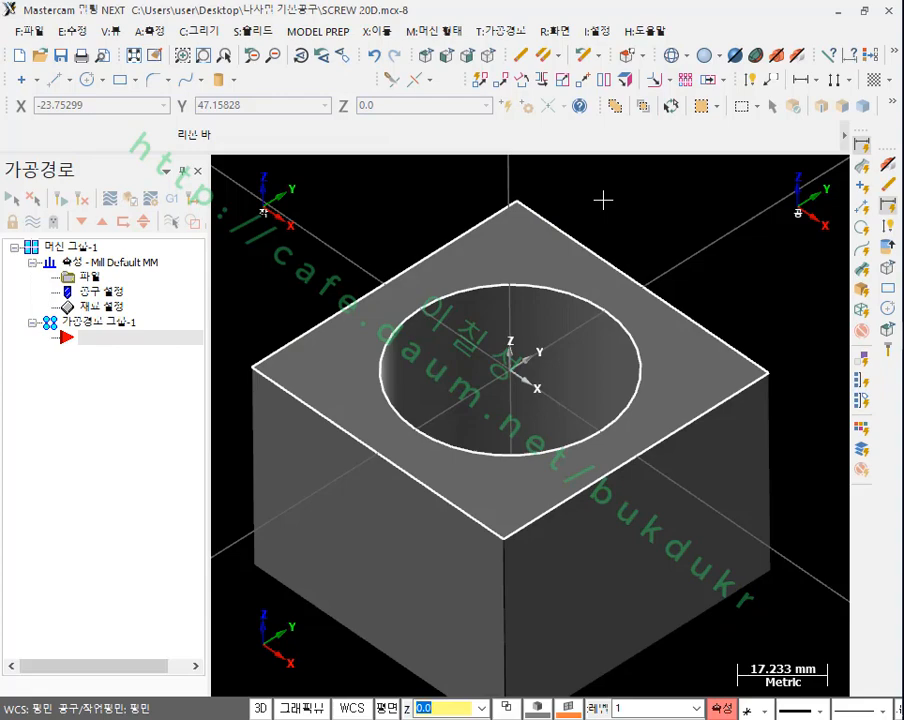
# Step: Display the block in wireframe and examine the bore from the front and isometric views
pyautogui.click(673, 57)
pyautogui.scroll(-2, 487, 340)
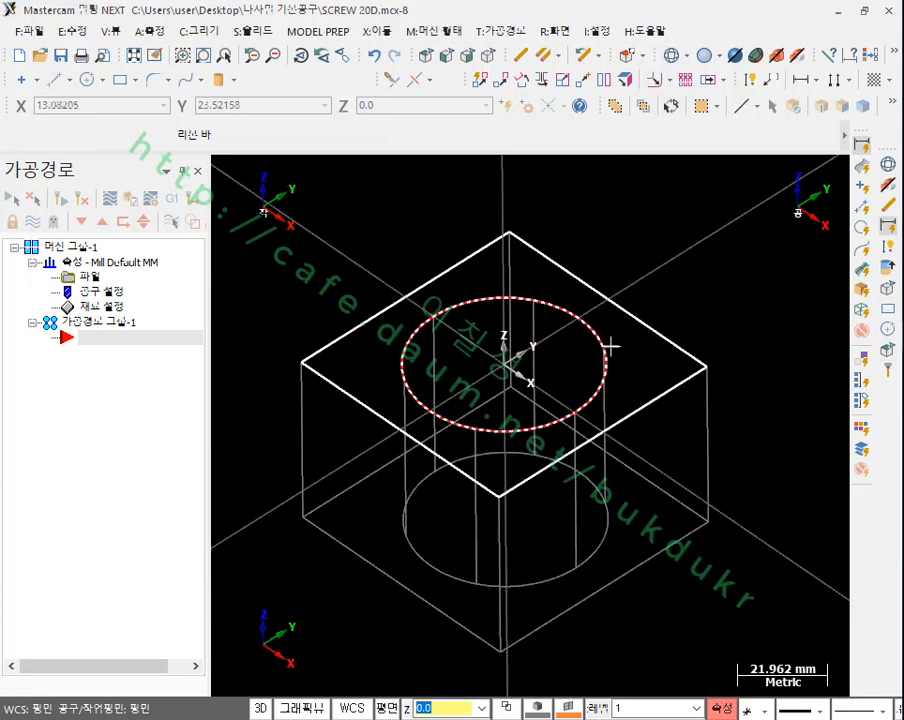
pyautogui.click(447, 56)
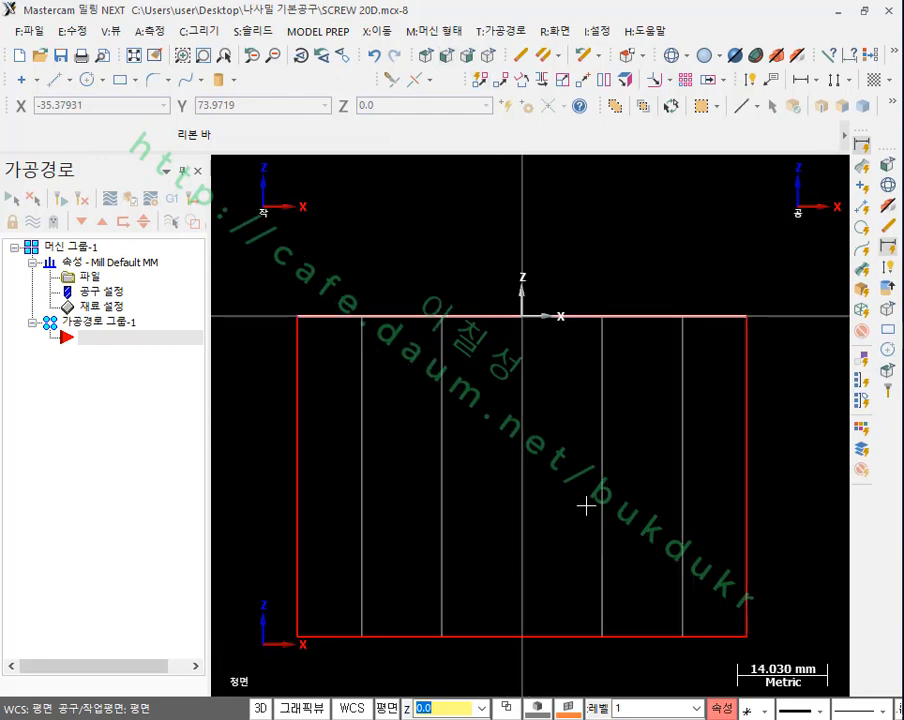
pyautogui.click(489, 57)
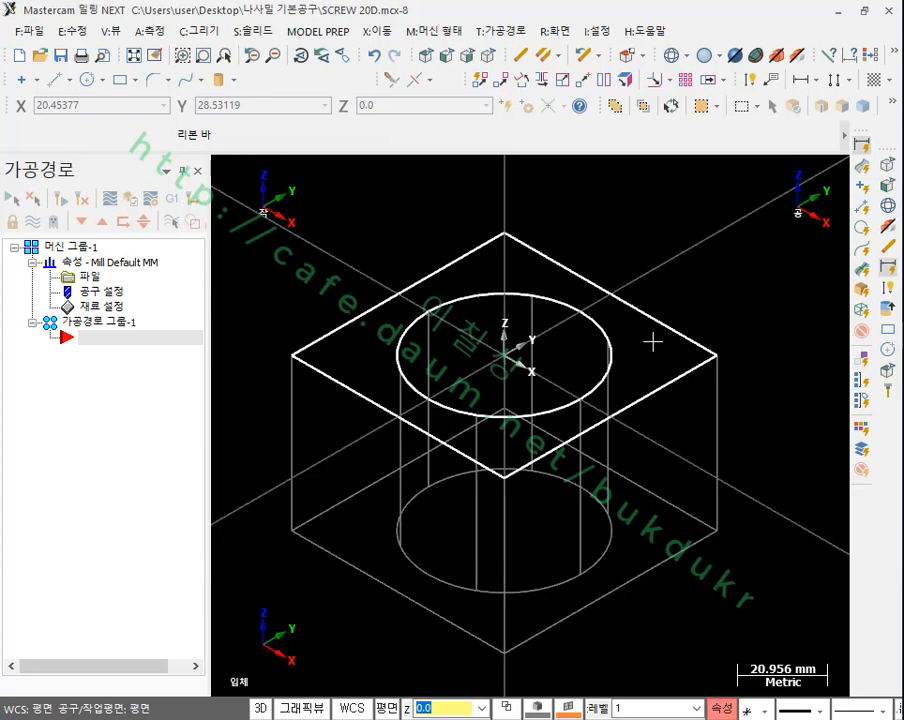
pyautogui.scroll(3, 484, 357)
pyautogui.scroll(-3, 515, 343)
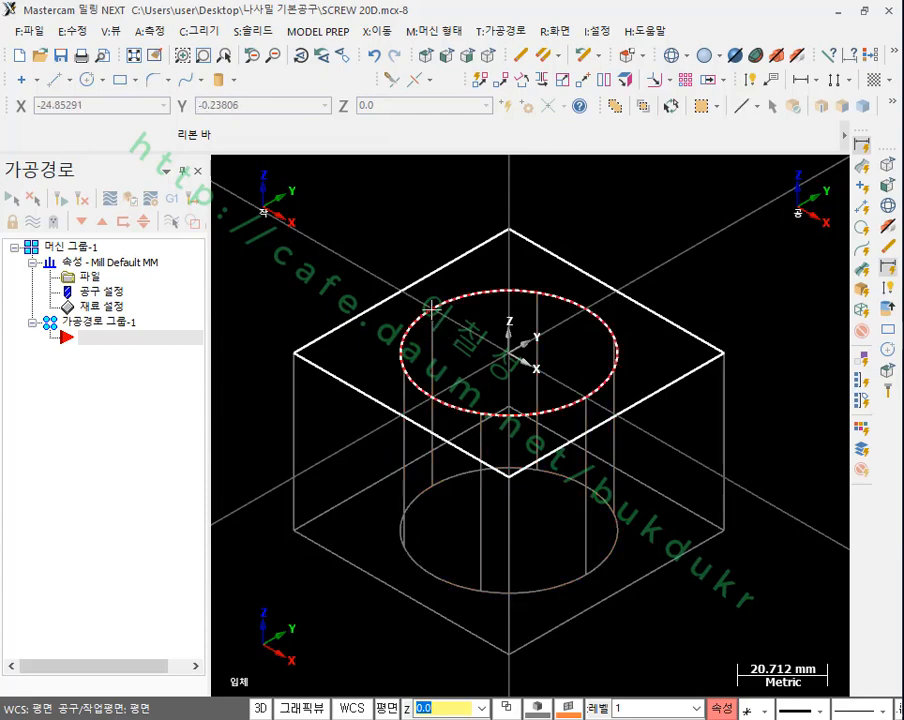
pyautogui.click(451, 58)
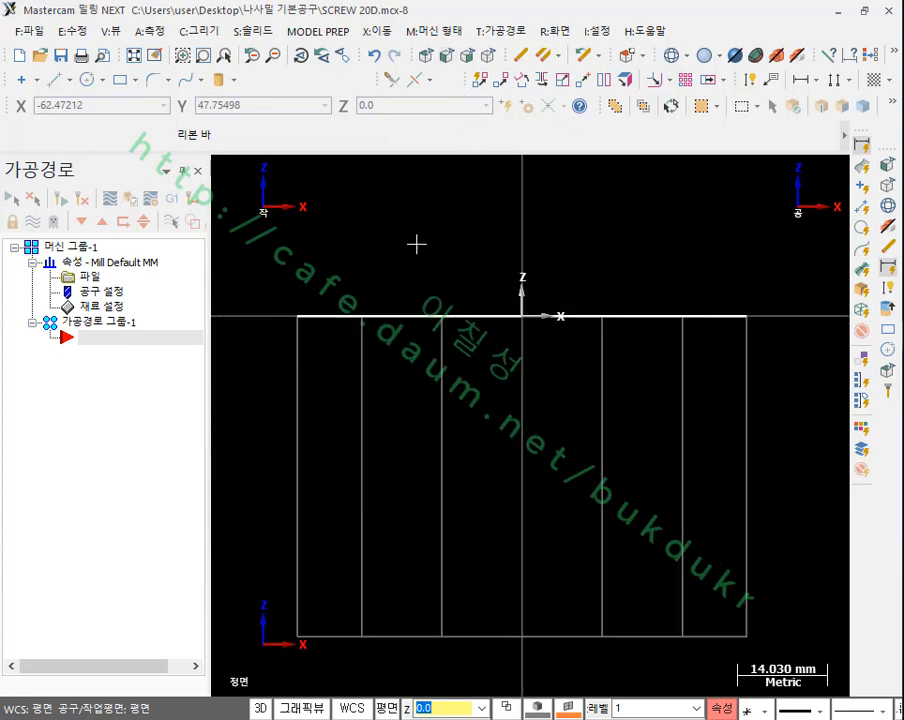
pyautogui.click(486, 57)
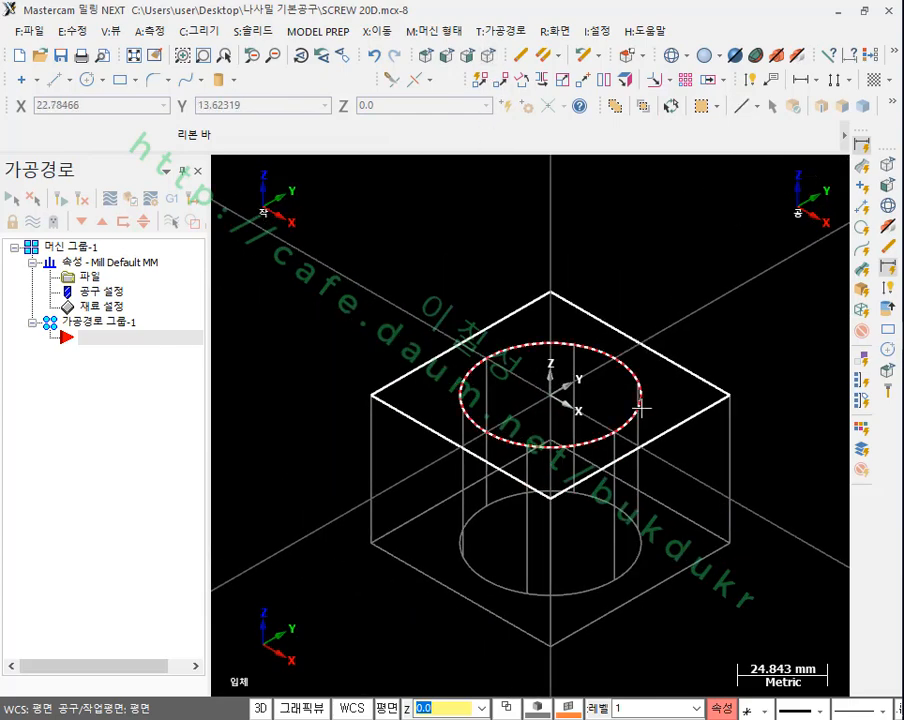
pyautogui.scroll(-1, 454, 289)
pyautogui.scroll(2, 573, 338)
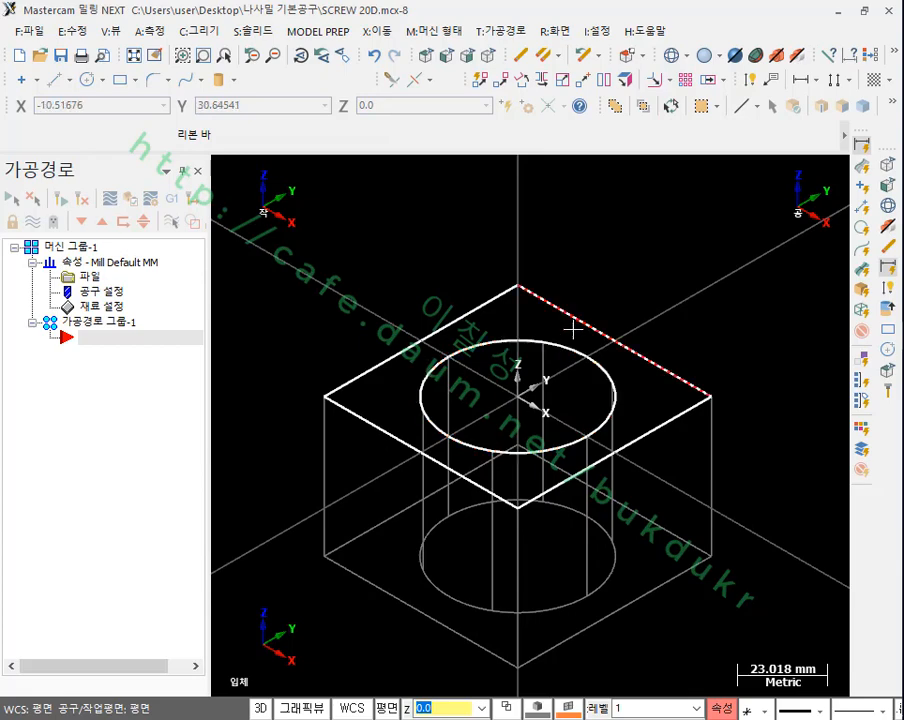
# Step: Draw two 50 mm vertical lines on opposite sides of the bore wall, from the top circle to the bottom edge
pyautogui.click(64, 76)
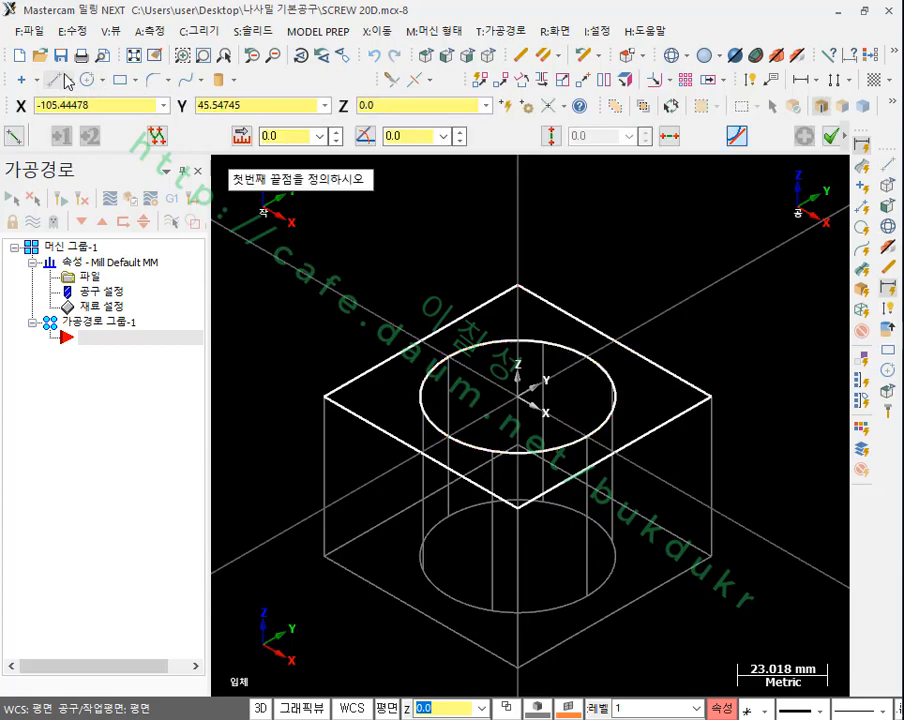
pyautogui.click(449, 357)
pyautogui.click(449, 515)
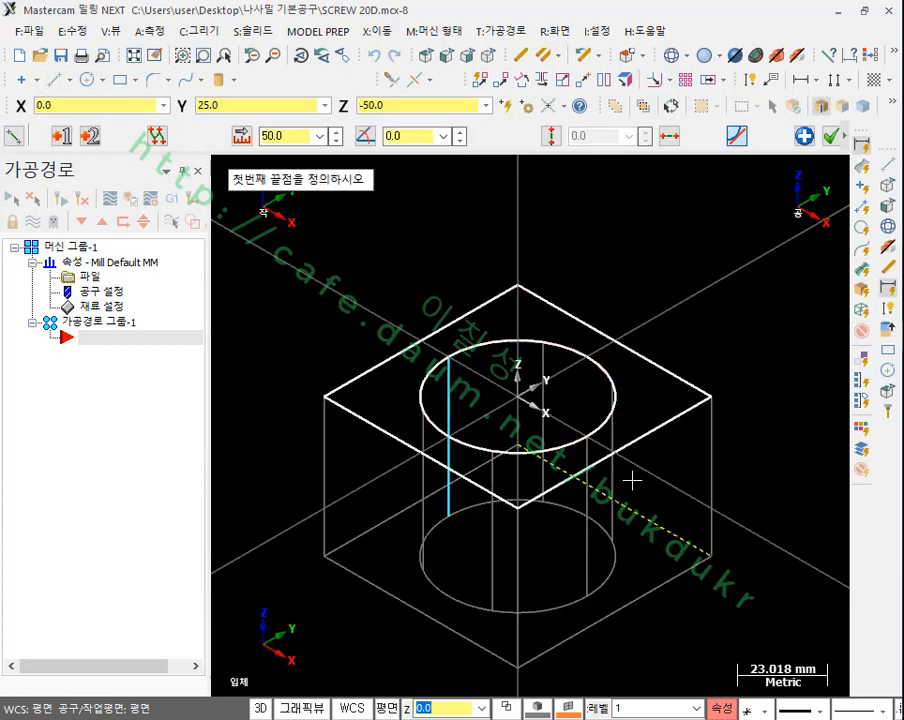
pyautogui.click(586, 437)
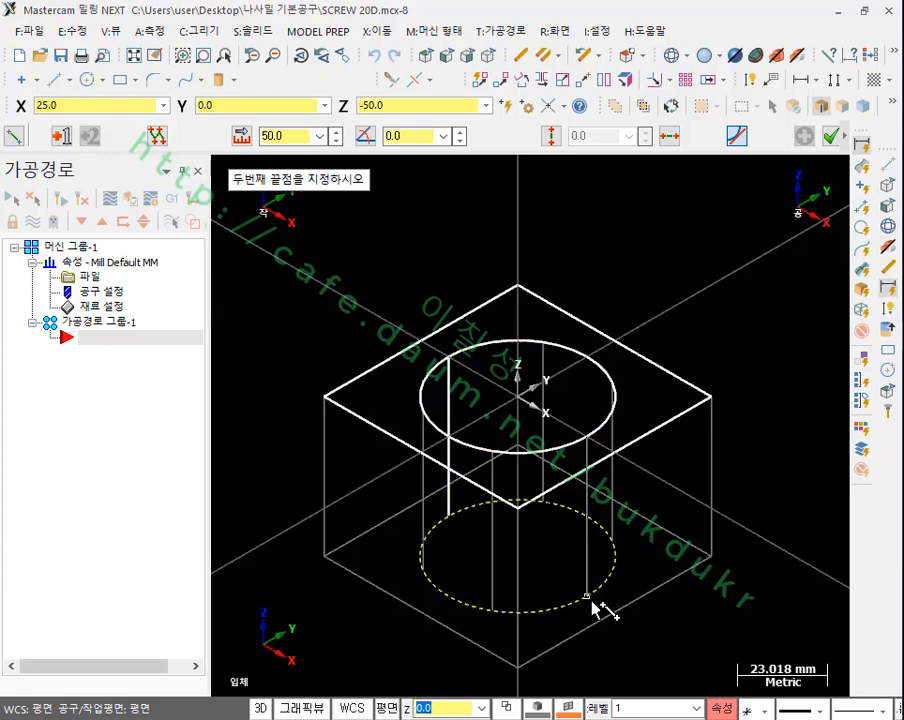
pyautogui.click(588, 598)
pyautogui.click(440, 57)
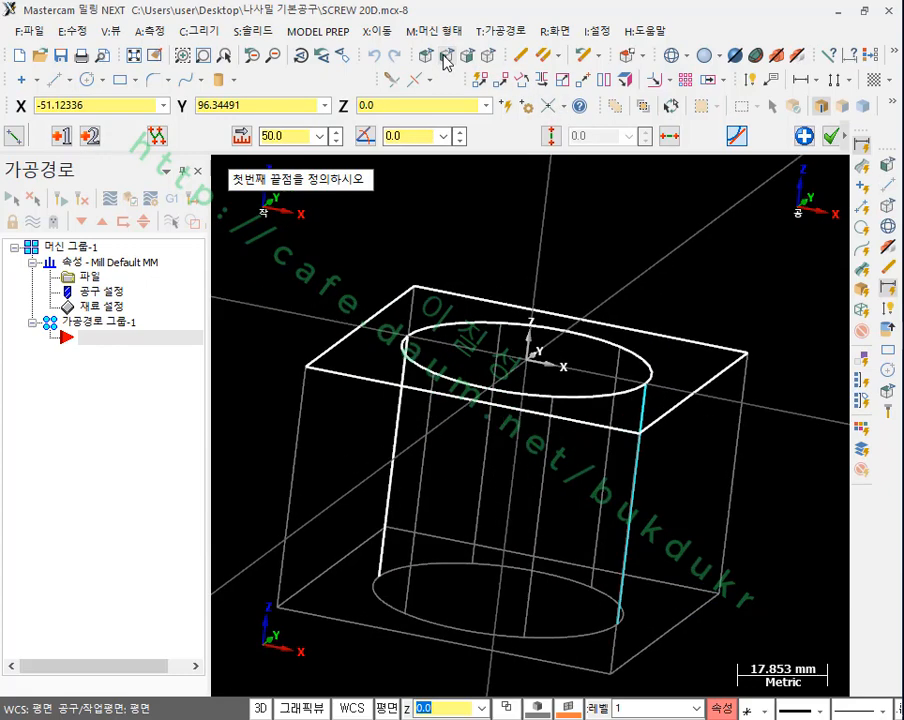
pyautogui.click(828, 136)
pyautogui.scroll(-1, 424, 266)
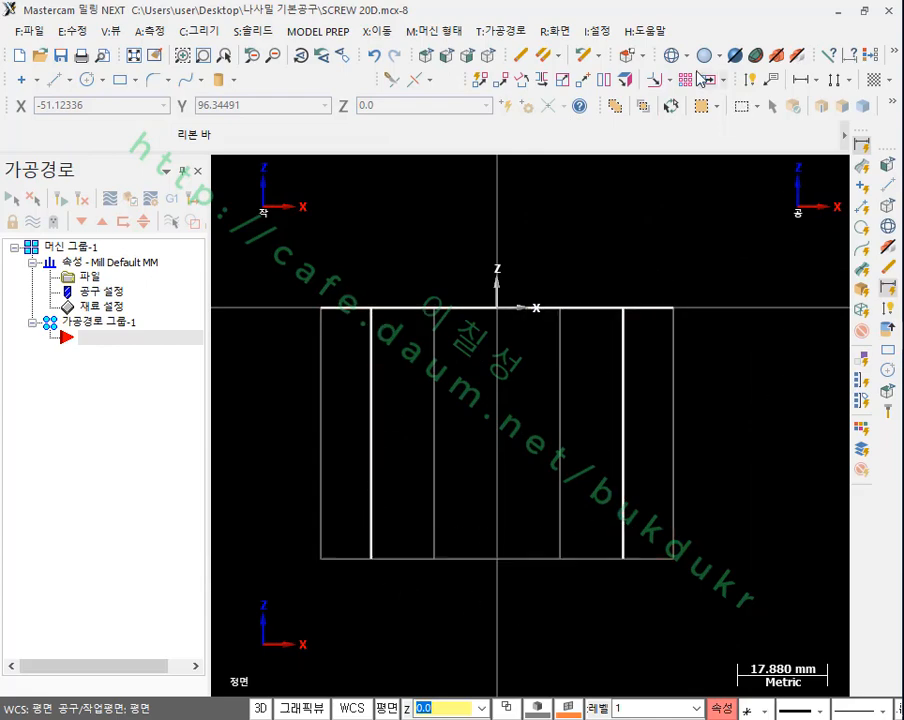
# Step: Examine the two bore wall lines in shaded and wireframe display from the isometric and front views
pyautogui.click(489, 62)
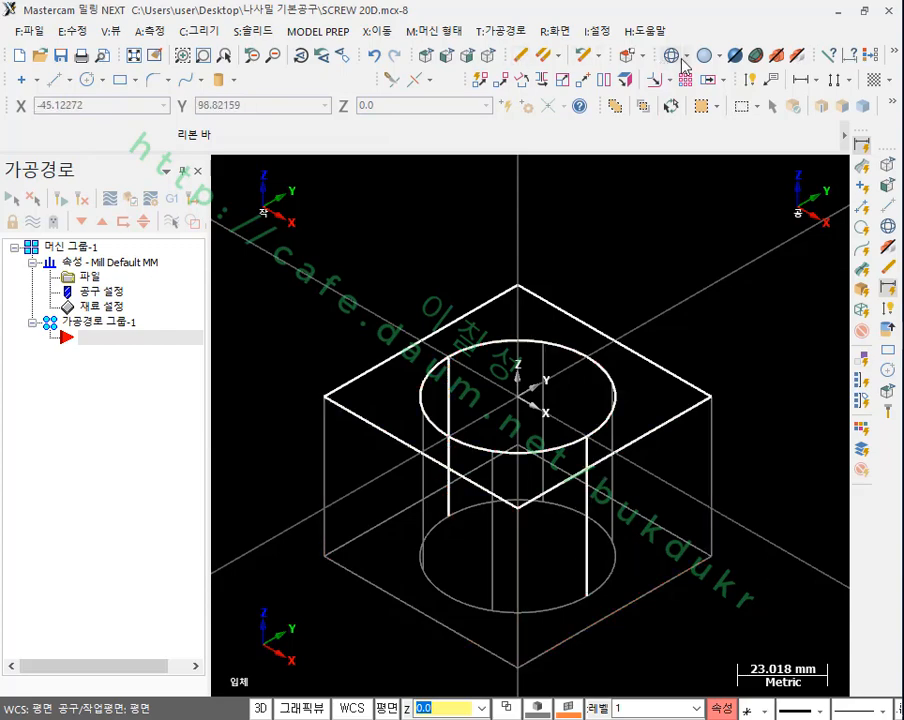
pyautogui.click(706, 56)
pyautogui.scroll(1, 614, 513)
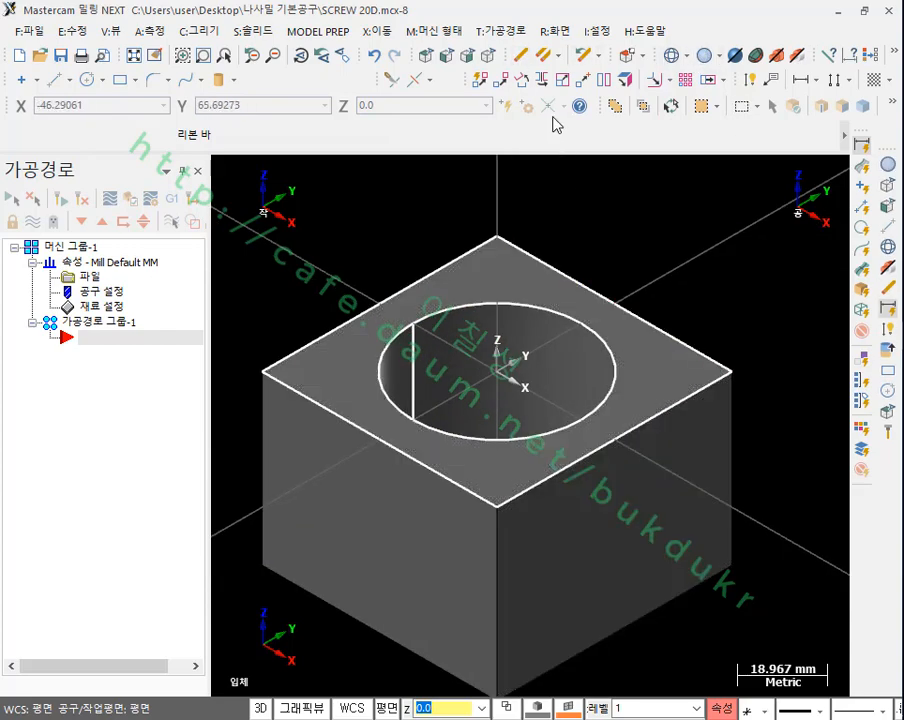
pyautogui.moveTo(636, 256)
pyautogui.mouseDown(button='middle')
pyautogui.moveTo(644, 300)
pyautogui.moveTo(672, 340)
pyautogui.moveTo(642, 345)
pyautogui.moveTo(579, 299)
pyautogui.moveTo(597, 268)
pyautogui.mouseUp(button='middle')
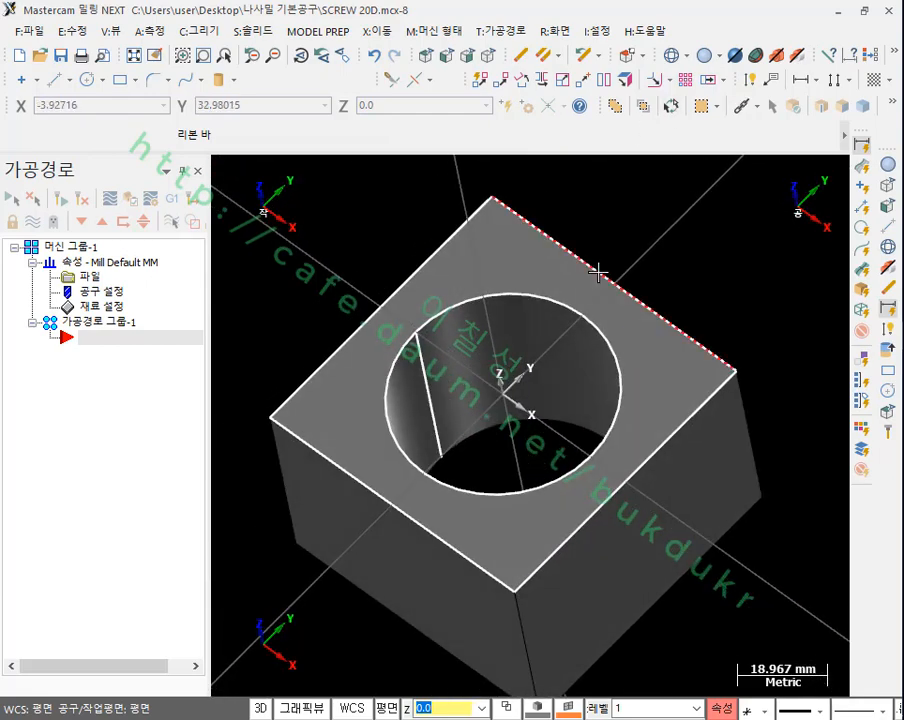
pyautogui.click(671, 58)
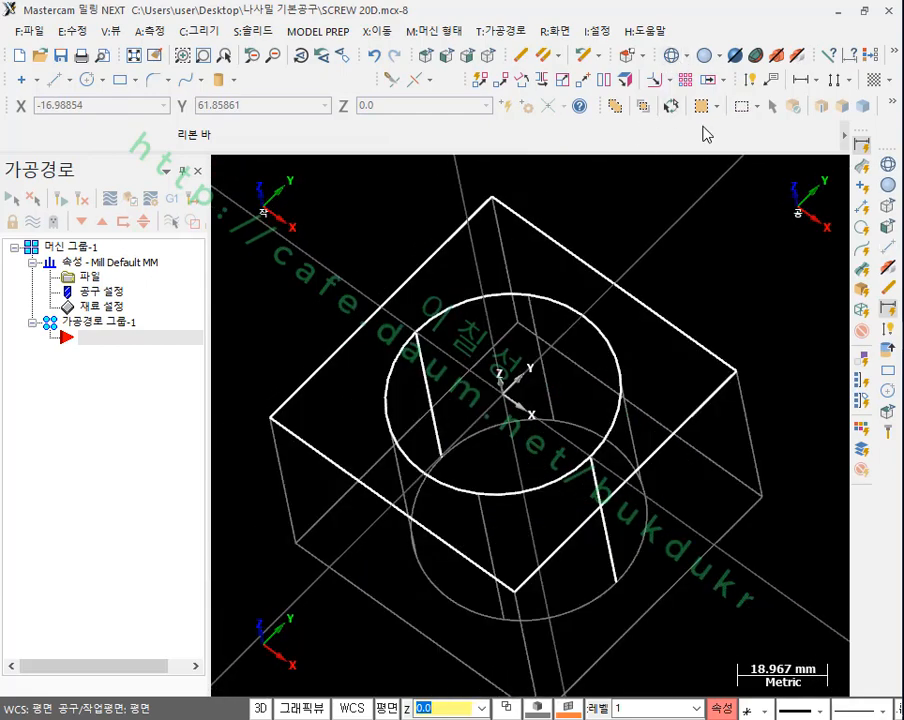
pyautogui.click(447, 56)
pyautogui.scroll(2, 666, 363)
pyautogui.scroll(-2, 541, 379)
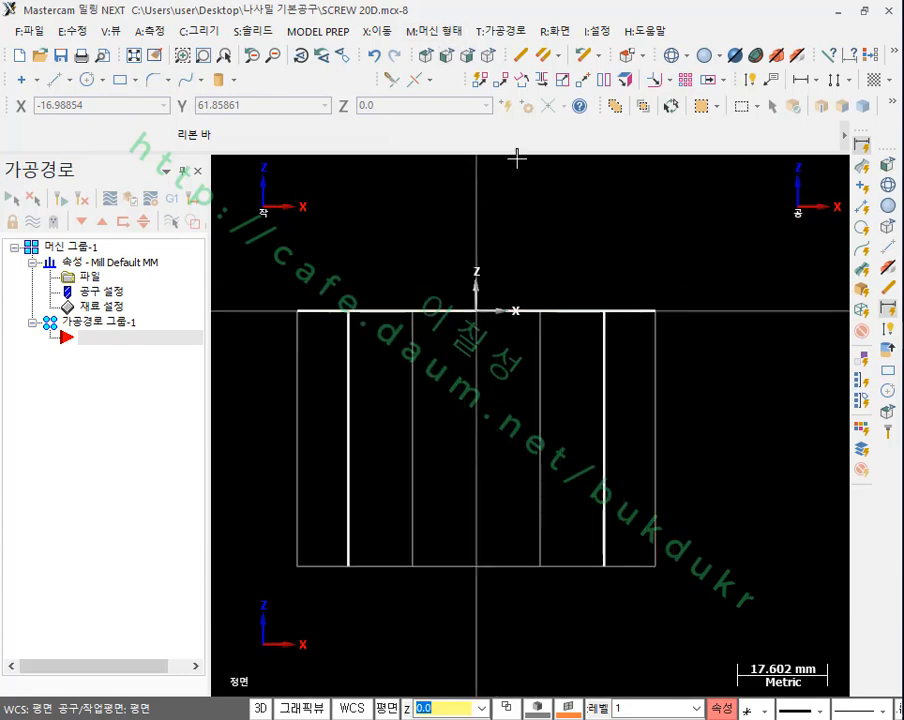
pyautogui.click(489, 57)
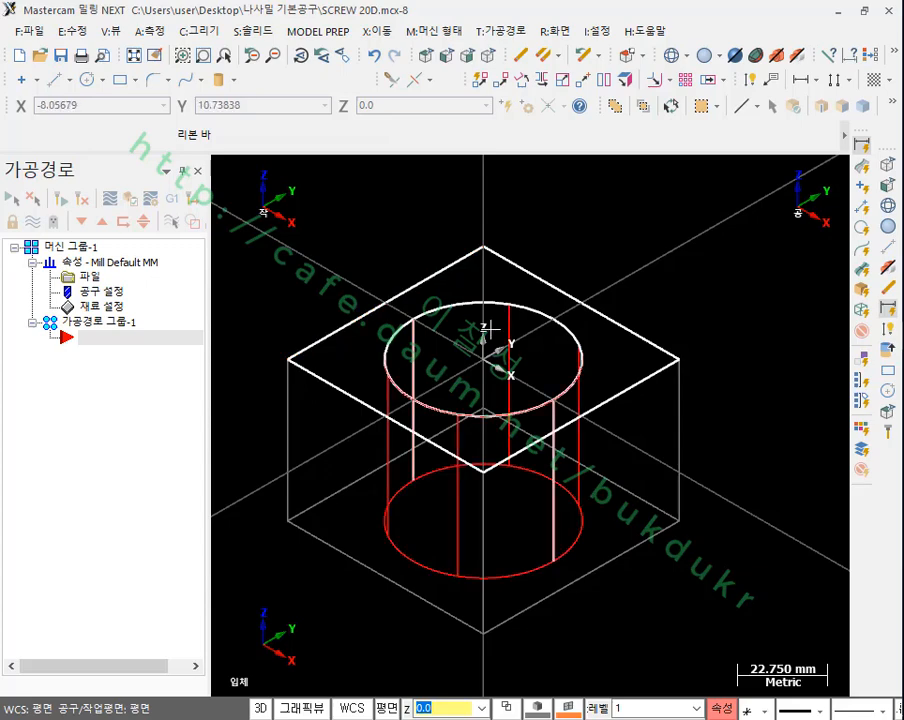
pyautogui.scroll(1, 393, 356)
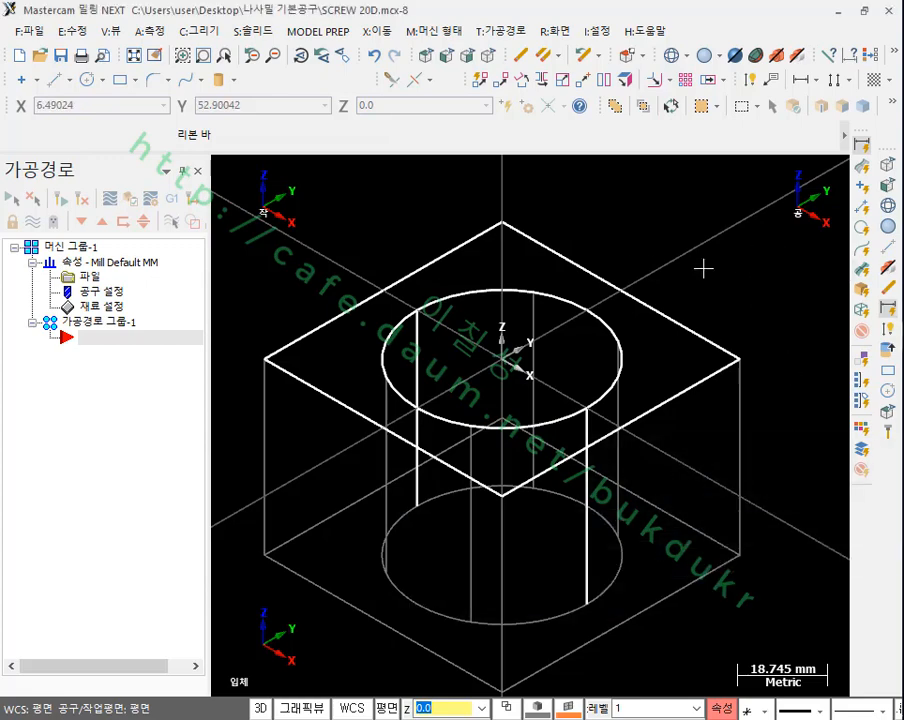
pyautogui.scroll(-1, 538, 336)
pyautogui.scroll(1, 538, 336)
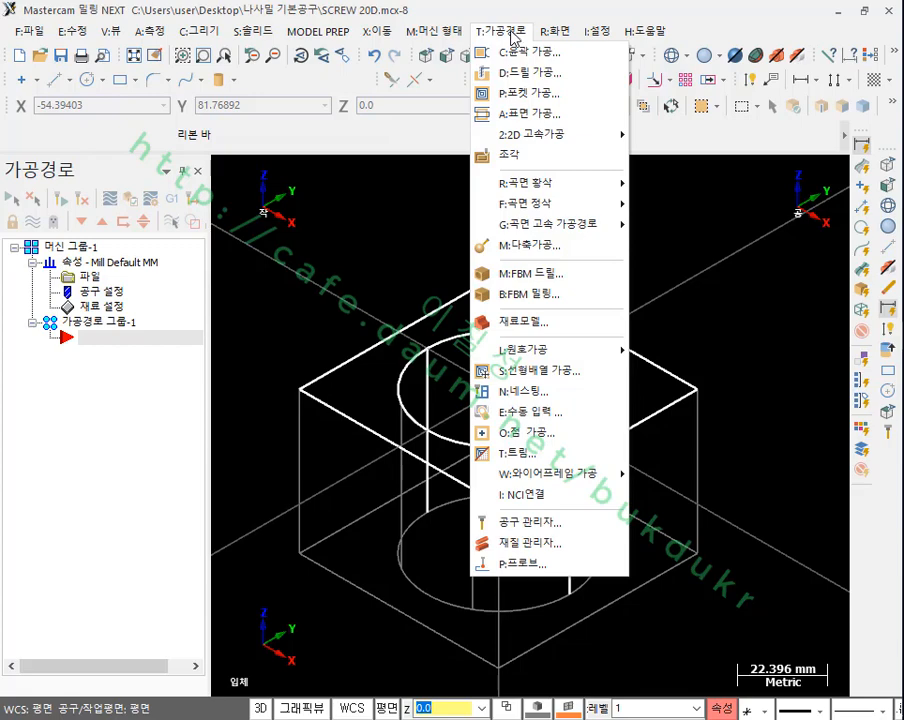
# Step: Start a thread mill toolpath and select the bore's top circle as its entity
pyautogui.moveTo(527, 351)
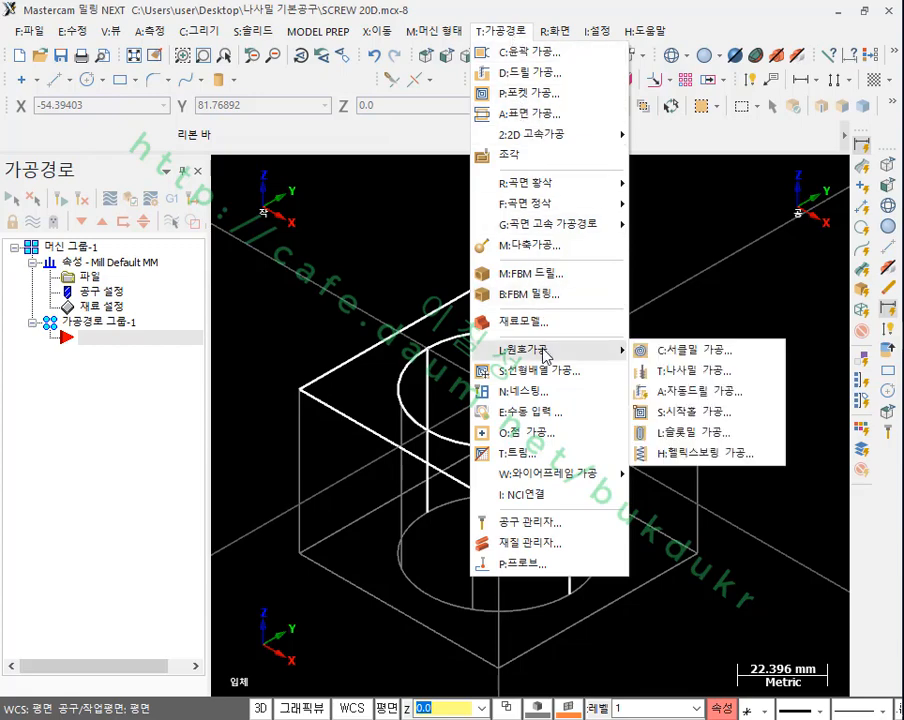
pyautogui.click(698, 371)
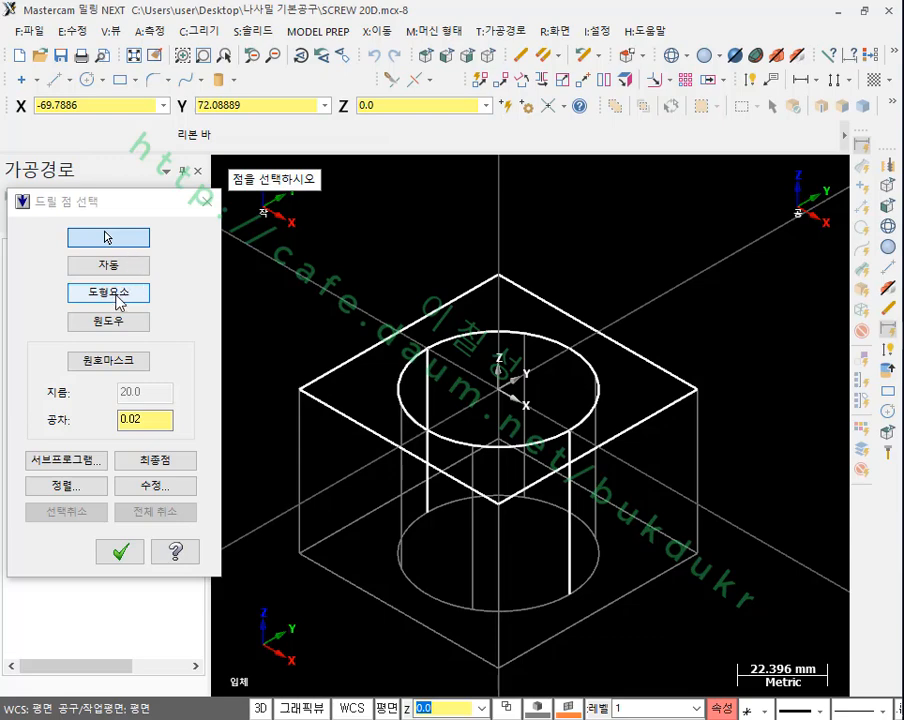
pyautogui.click(120, 294)
pyautogui.click(455, 338)
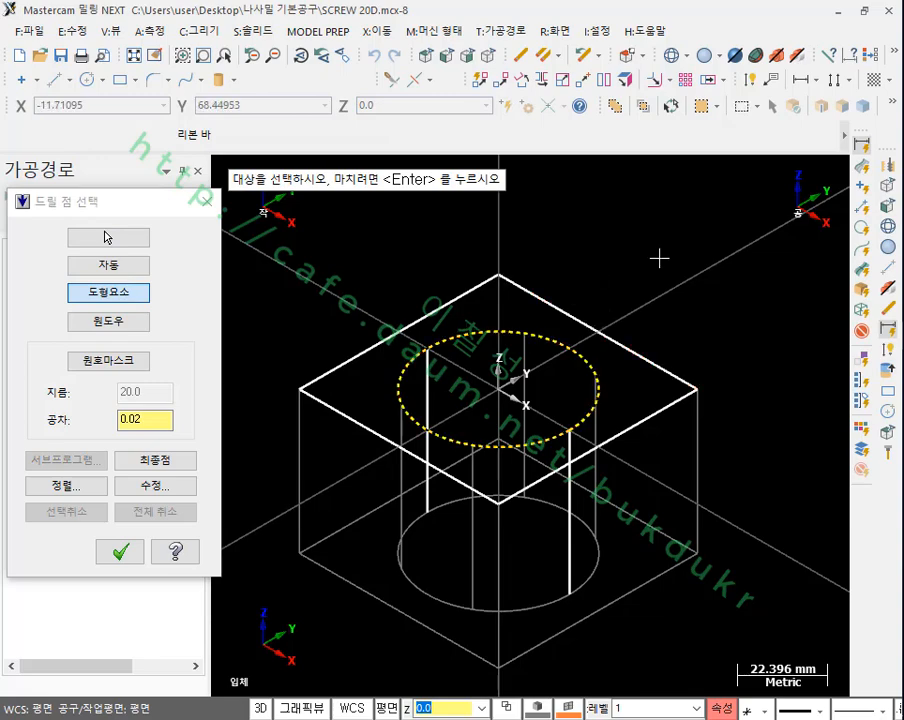
pyautogui.click(120, 553)
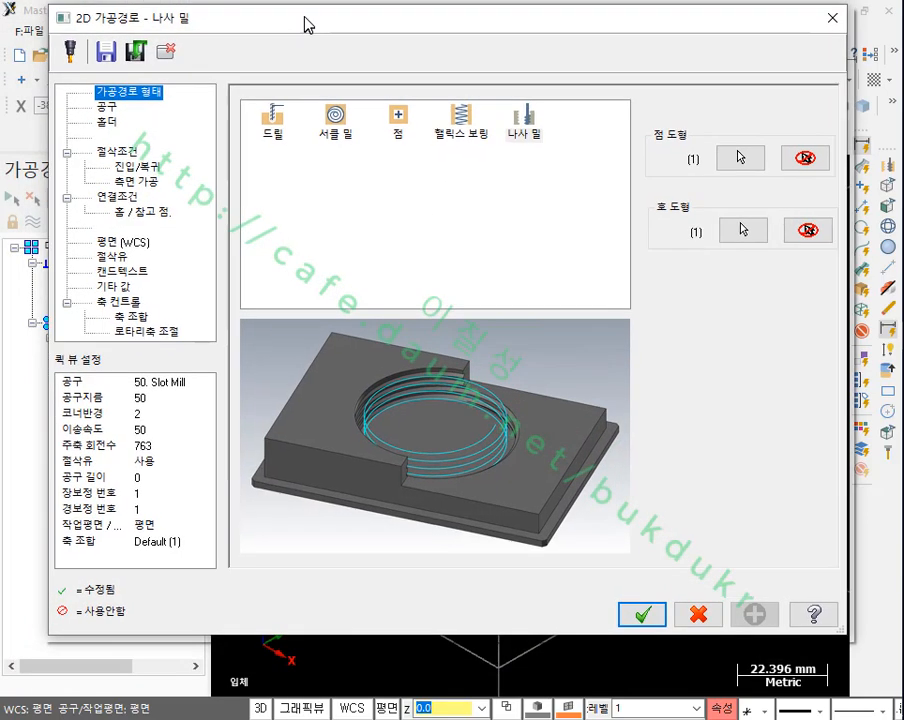
# Step: Select the 20 screwmill for the thread mill toolpath and open its definition to examine the cutting profile
pyautogui.moveTo(307, 25); pyautogui.dragTo(325, 24)
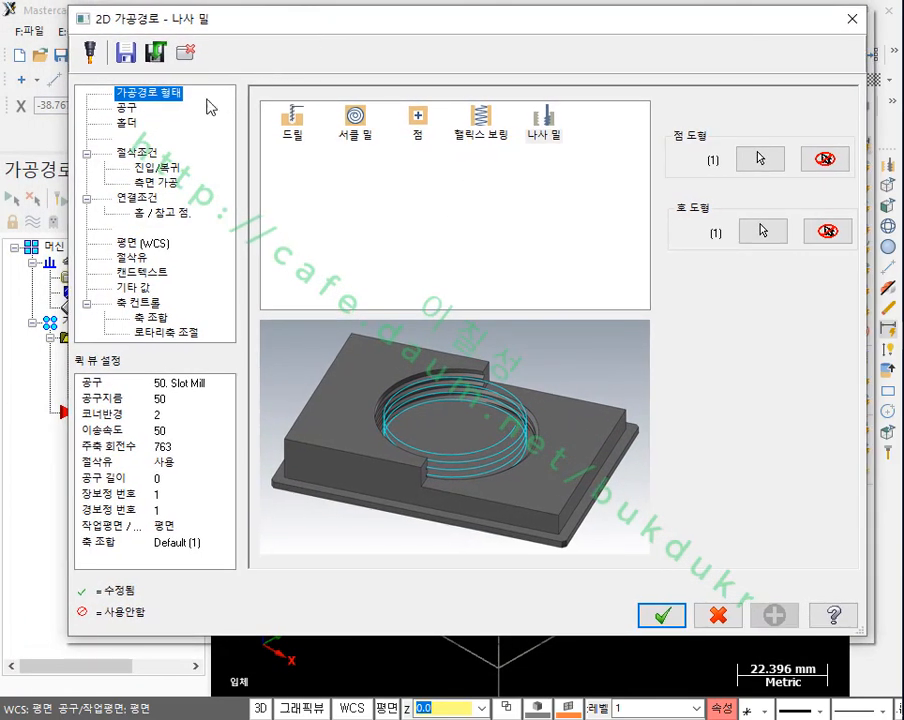
pyautogui.click(134, 109)
pyautogui.click(393, 154)
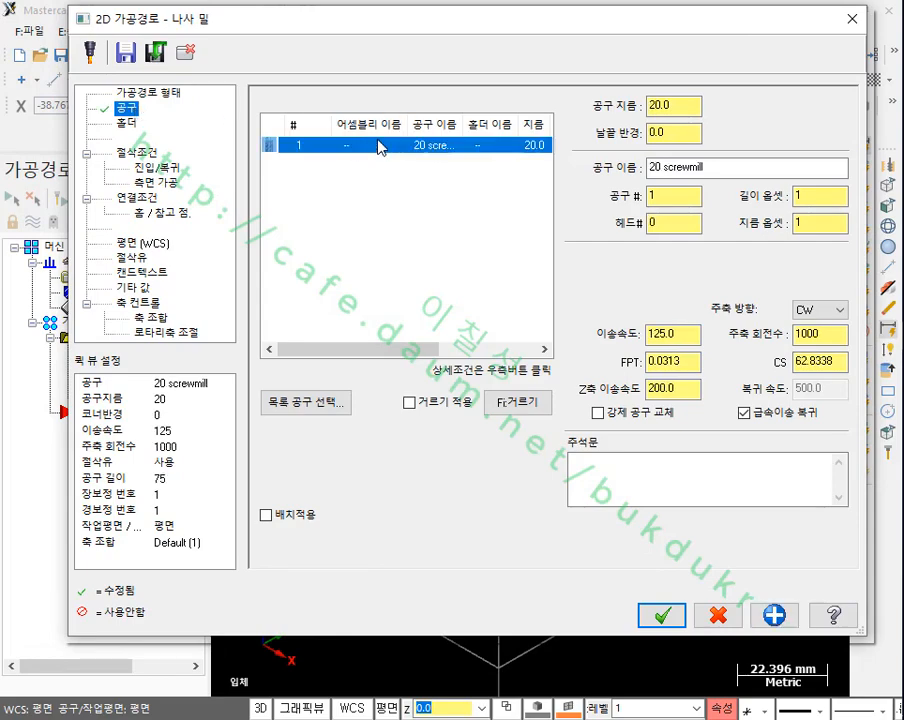
pyautogui.doubleClick(378, 147)
pyautogui.scroll(4, 660, 505)
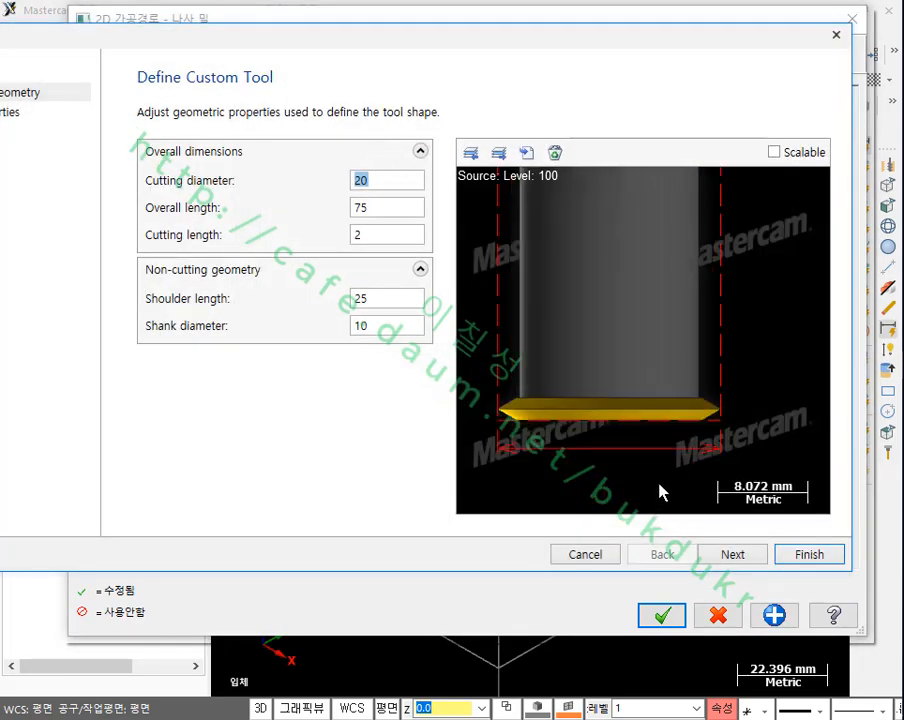
# Step: Examine the 20 screwmill's pointed cutting edge up close in the tool preview and close the tool definition
pyautogui.scroll(2, 670, 480)
pyautogui.scroll(-2, 686, 449)
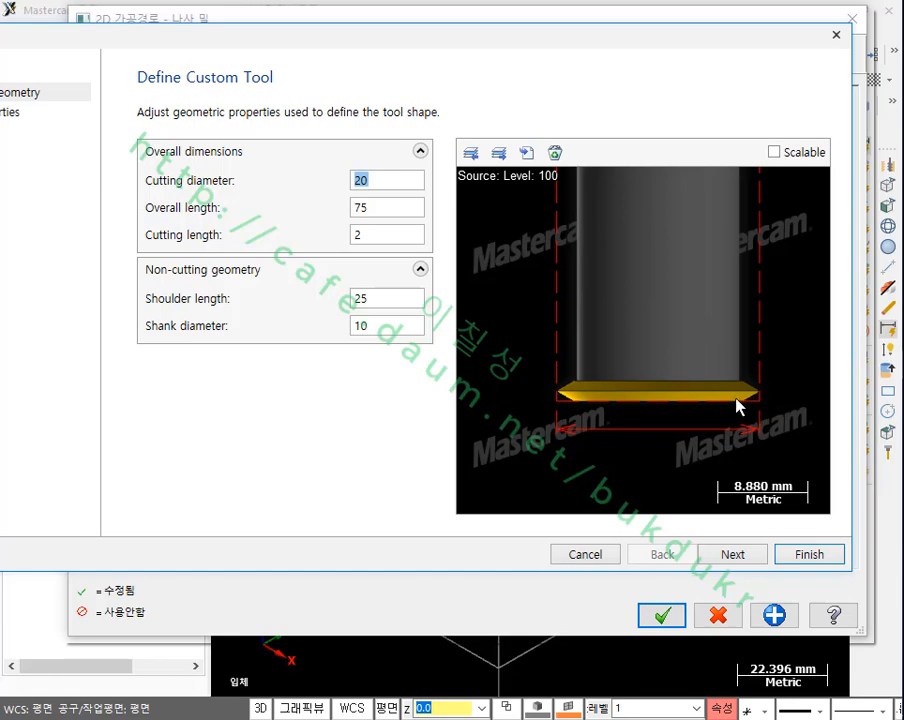
pyautogui.scroll(2, 766, 403)
pyautogui.scroll(-2, 680, 405)
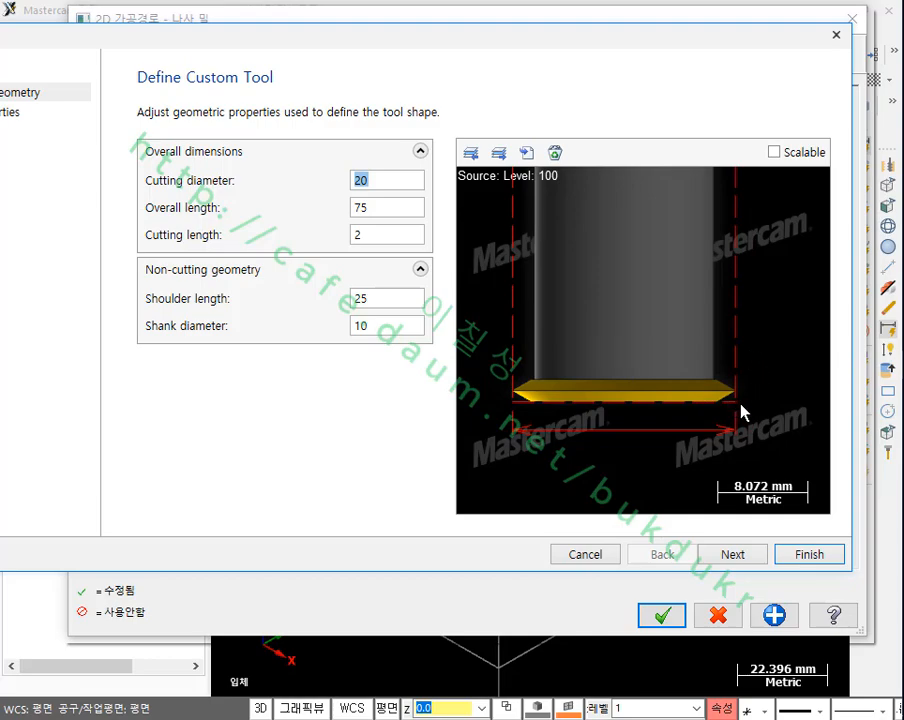
pyautogui.scroll(10, 745, 410)
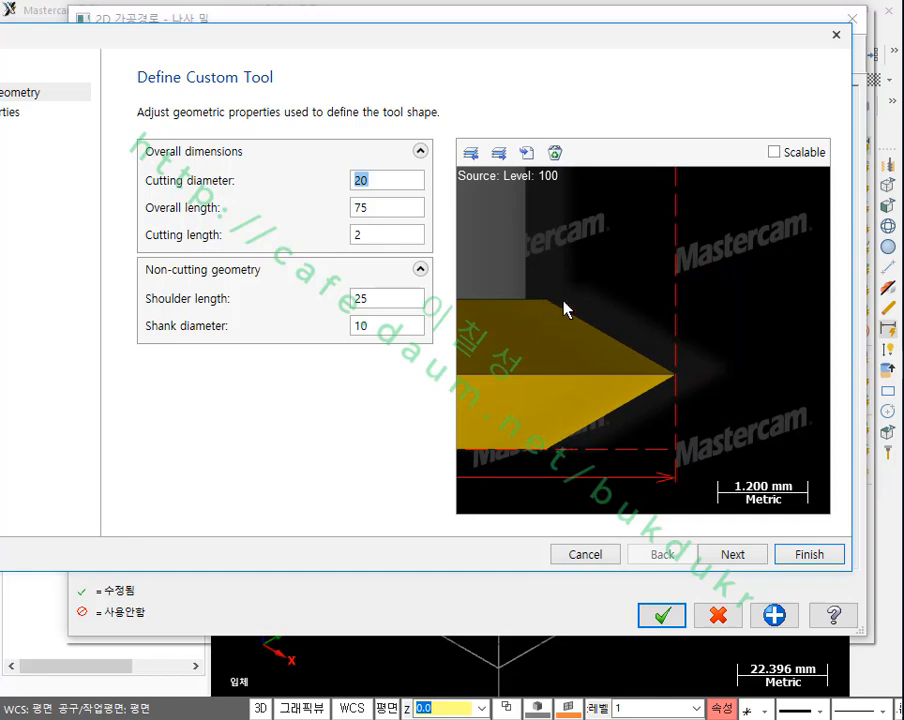
pyautogui.click(671, 614)
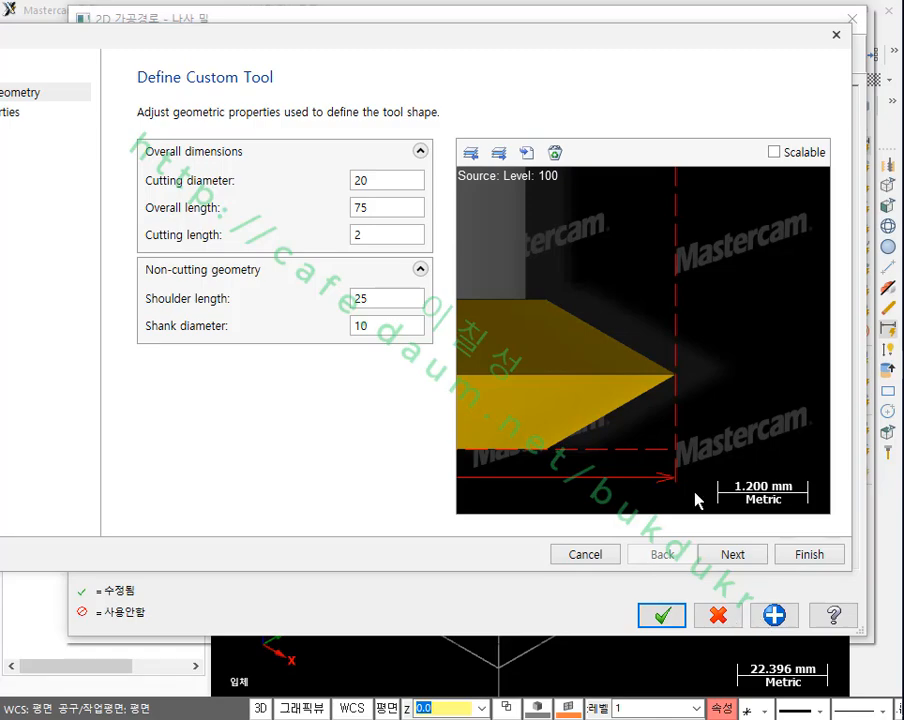
pyautogui.click(835, 34)
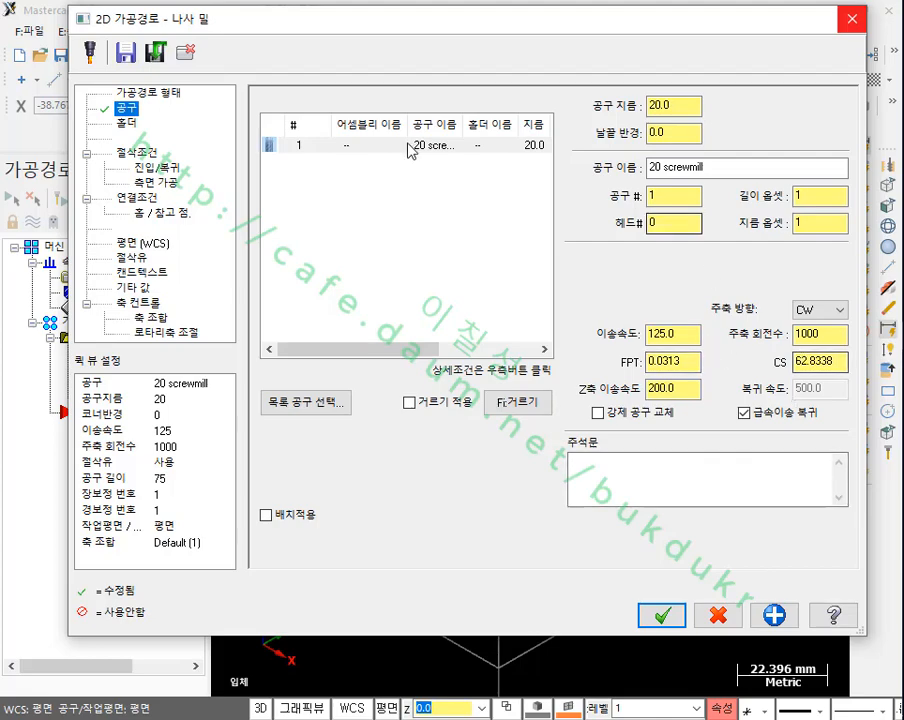
# Step: Open the cut parameters and mark up the active teeth setting and the pictured multi-tooth cutter with temporary red annotations, noting 14 teeth
pyautogui.click(137, 155)
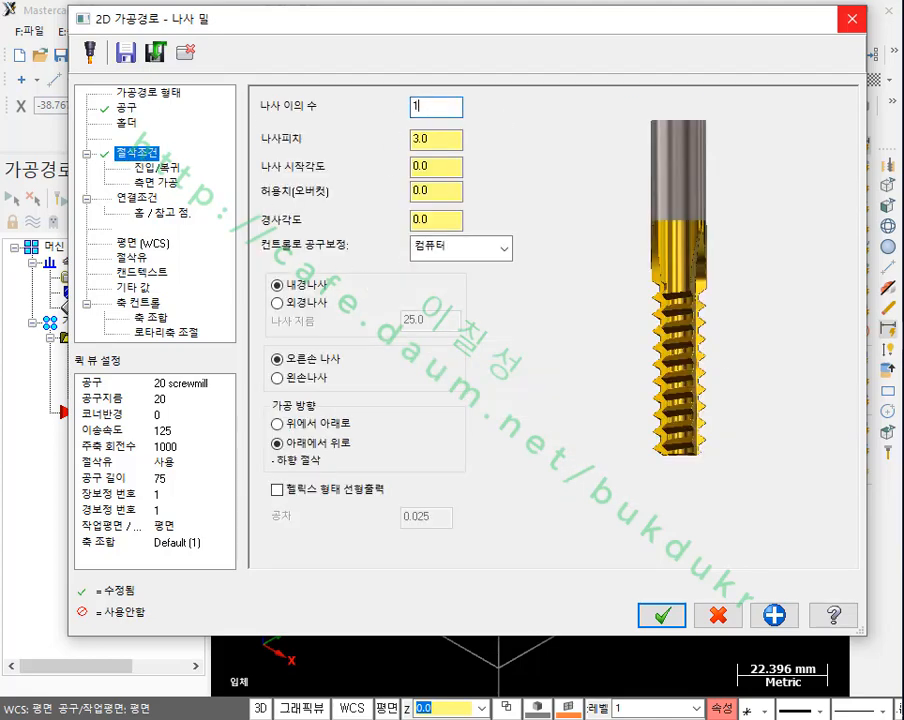
pyautogui.moveTo(254, 125)
pyautogui.mouseDown()
pyautogui.moveTo(466, 122)
pyautogui.moveTo(490, 85)
pyautogui.moveTo(278, 75)
pyautogui.moveTo(254, 117)
pyautogui.mouseUp()
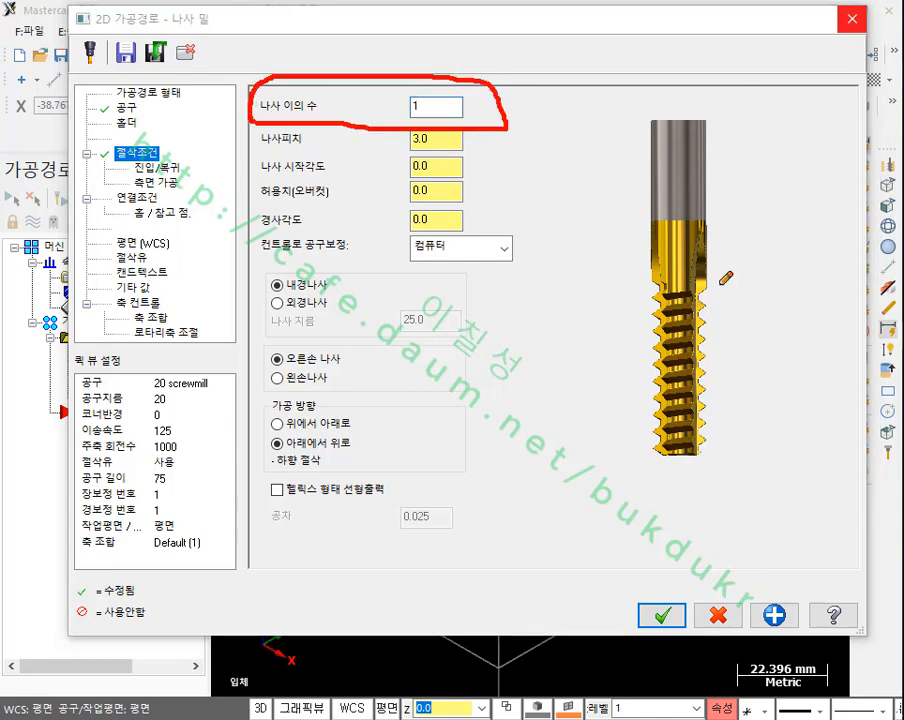
pyautogui.moveTo(720, 353)
pyautogui.mouseDown()
pyautogui.moveTo(790, 349)
pyautogui.moveTo(719, 353)
pyautogui.moveTo(731, 371)
pyautogui.mouseUp()
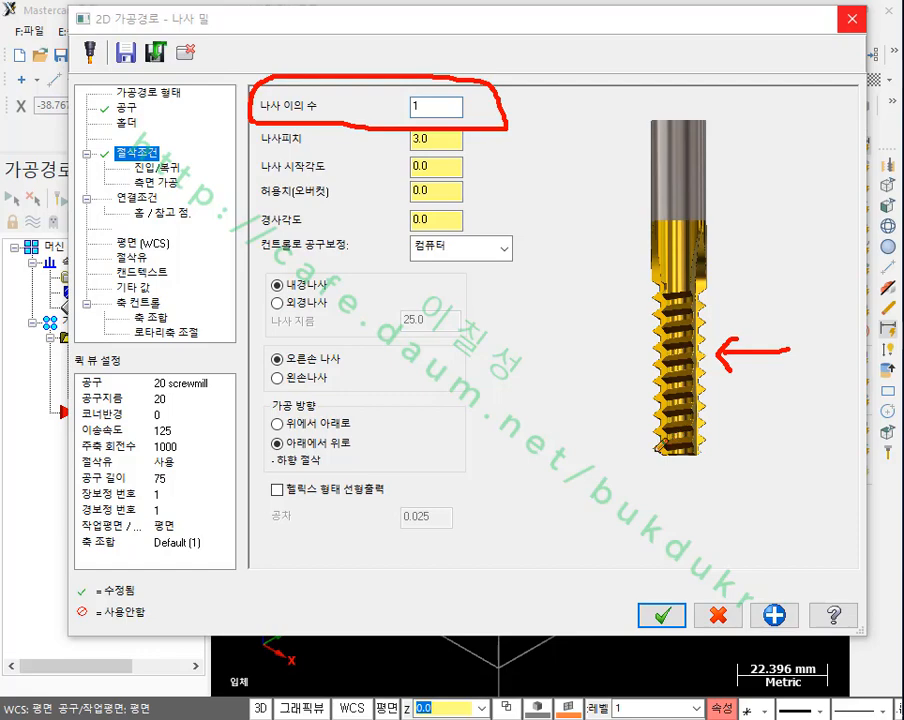
pyautogui.moveTo(658, 454)
pyautogui.mouseDown()
pyautogui.moveTo(613, 455)
pyautogui.moveTo(636, 431)
pyautogui.moveTo(613, 431)
pyautogui.mouseUp()
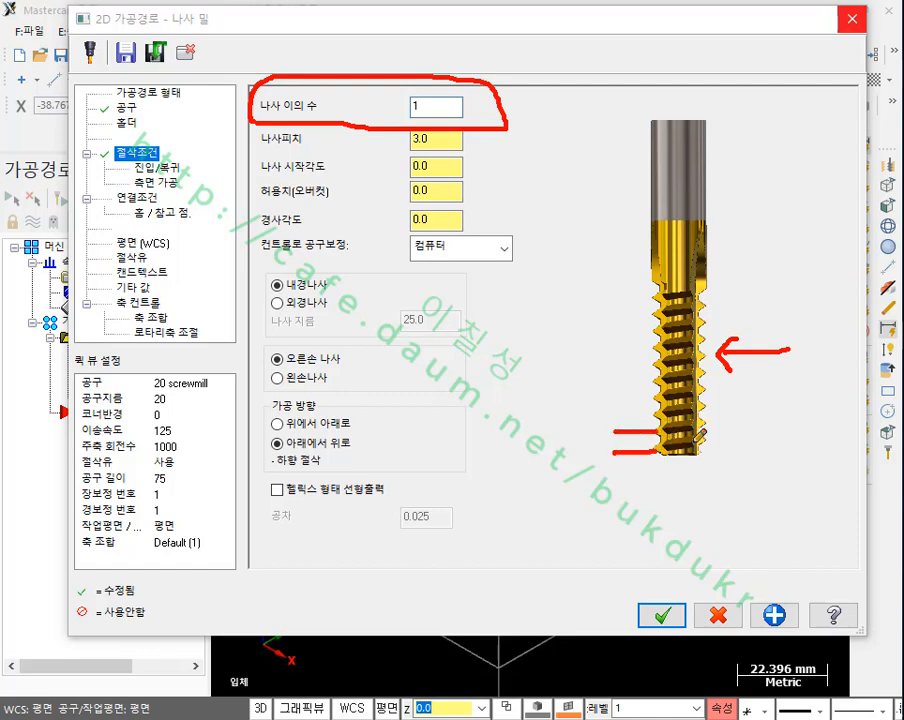
pyautogui.moveTo(499, 258)
pyautogui.mouseDown()
pyautogui.moveTo(512, 440)
pyautogui.moveTo(497, 462)
pyautogui.moveTo(559, 457)
pyautogui.moveTo(568, 241)
pyautogui.mouseUp()
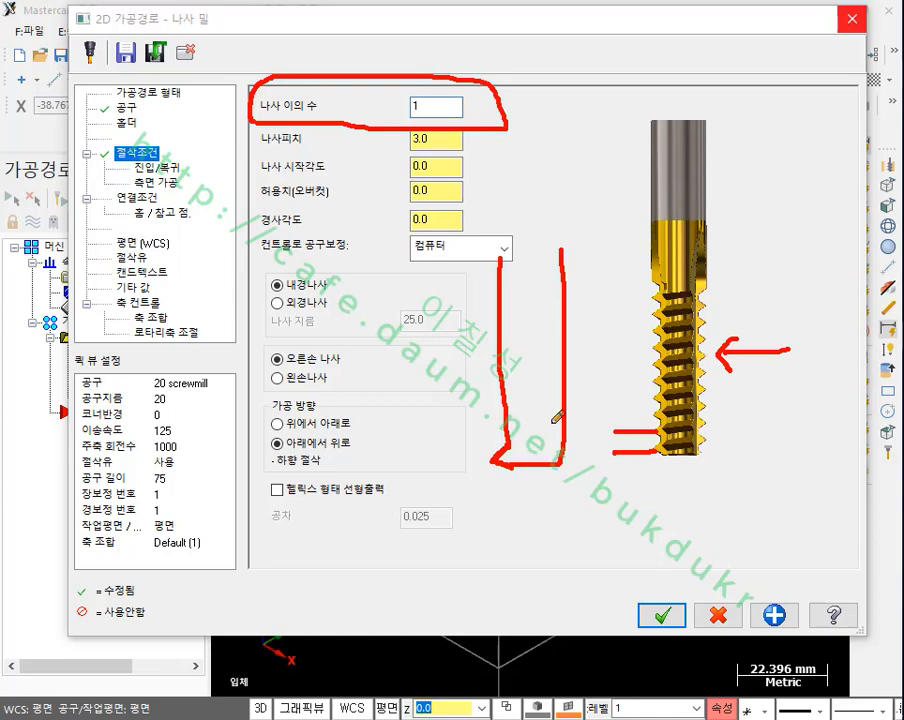
pyautogui.moveTo(712, 484)
pyautogui.mouseDown()
pyautogui.moveTo(676, 478)
pyautogui.moveTo(694, 262)
pyautogui.moveTo(718, 475)
pyautogui.mouseUp()
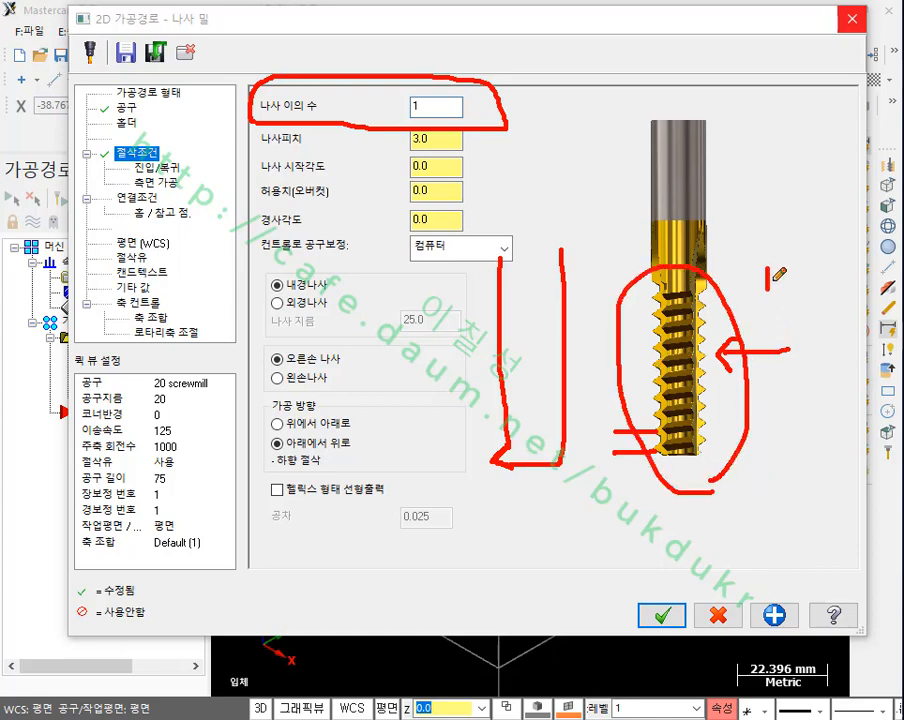
pyautogui.moveTo(768, 266)
pyautogui.mouseDown()
pyautogui.moveTo(777, 303)
pyautogui.moveTo(781, 246)
pyautogui.moveTo(800, 302)
pyautogui.mouseUp()
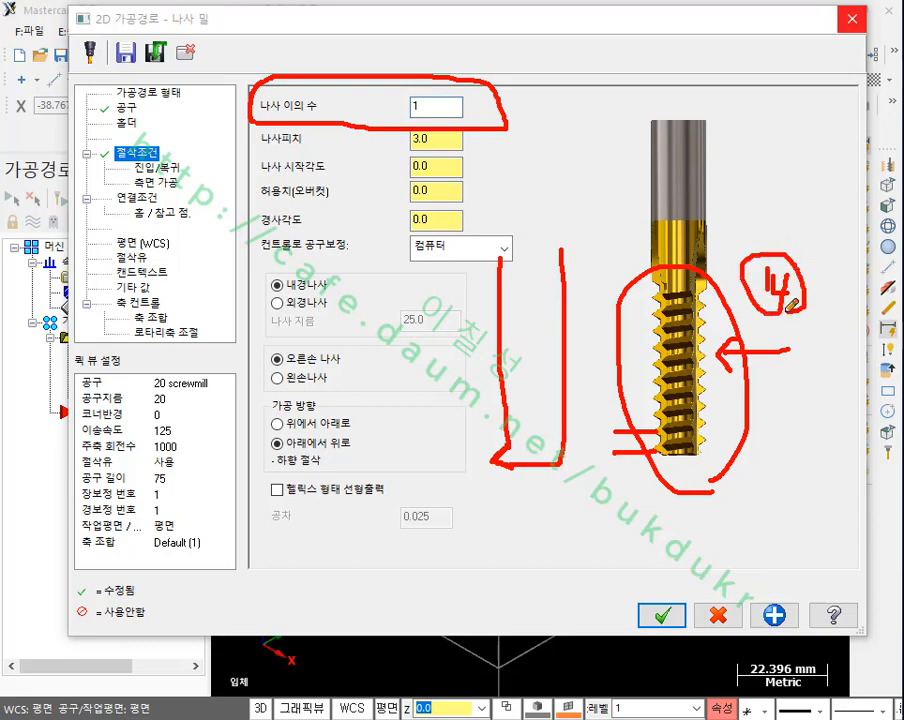
pyautogui.moveTo(524, 496)
pyautogui.mouseDown()
pyautogui.moveTo(506, 394)
pyautogui.moveTo(556, 496)
pyautogui.mouseUp()
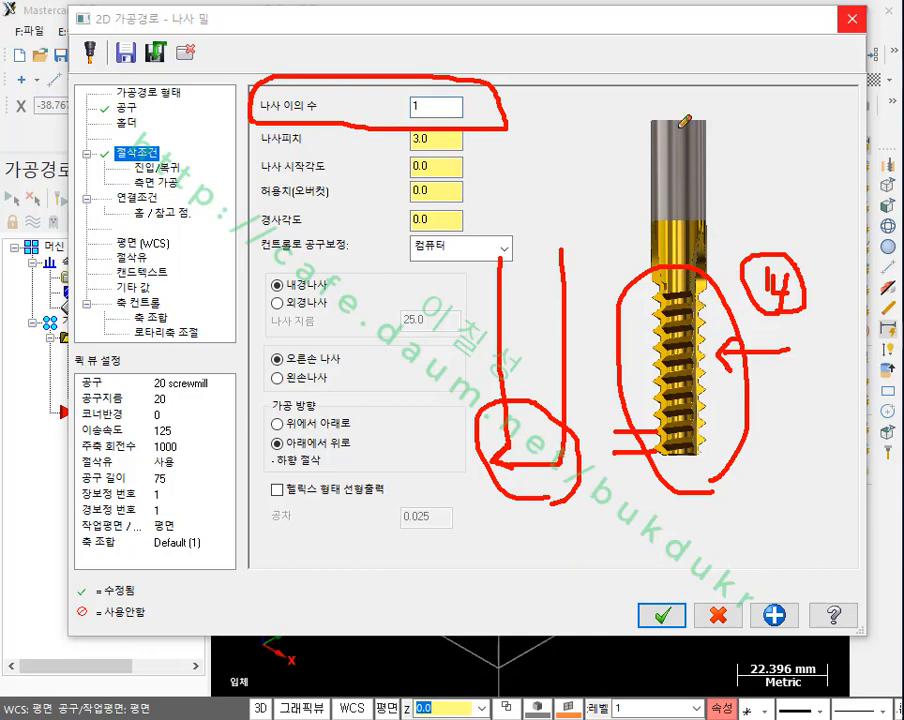
pyautogui.moveTo(687, 62)
pyautogui.mouseDown()
pyautogui.moveTo(686, 124)
pyautogui.moveTo(698, 88)
pyautogui.mouseUp()
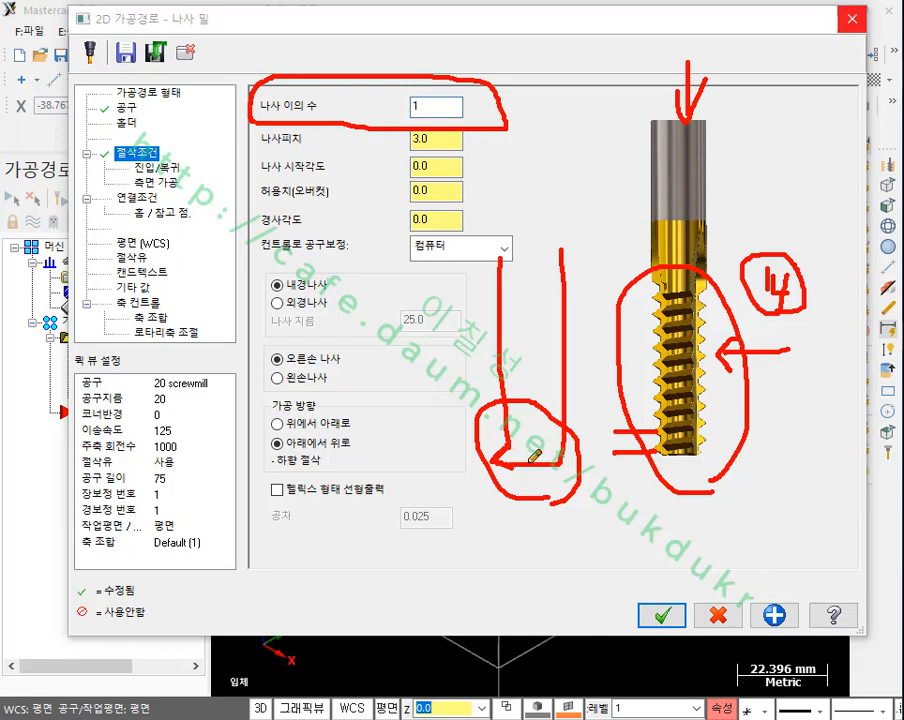
pyautogui.moveTo(513, 491)
pyautogui.mouseDown()
pyautogui.moveTo(484, 459)
pyautogui.moveTo(518, 468)
pyautogui.moveTo(490, 450)
pyautogui.moveTo(524, 480)
pyautogui.mouseUp()
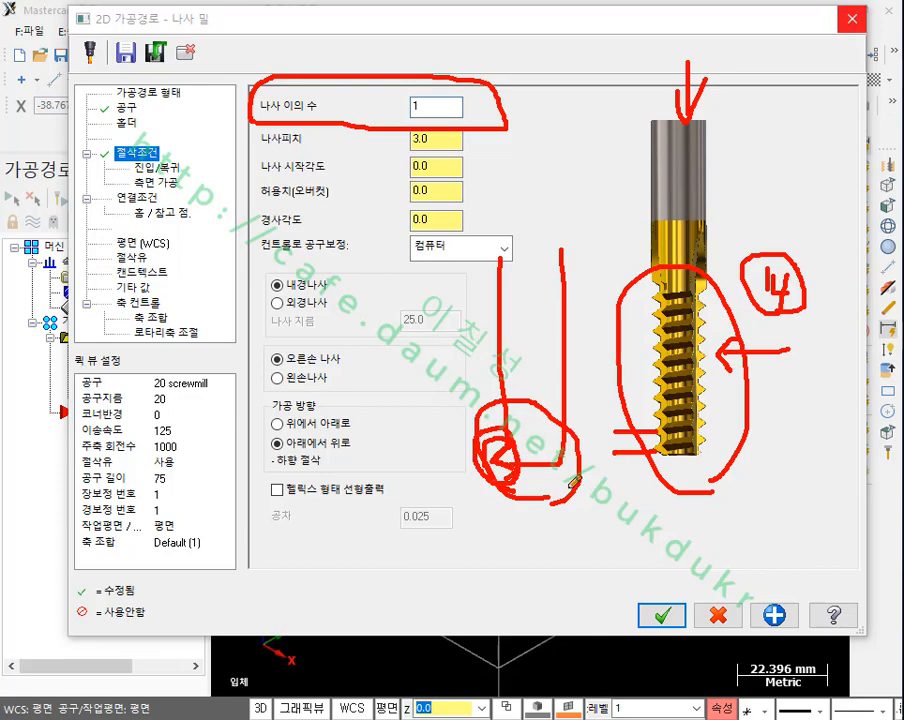
pyautogui.moveTo(241, 124); pyautogui.dragTo(372, 116)
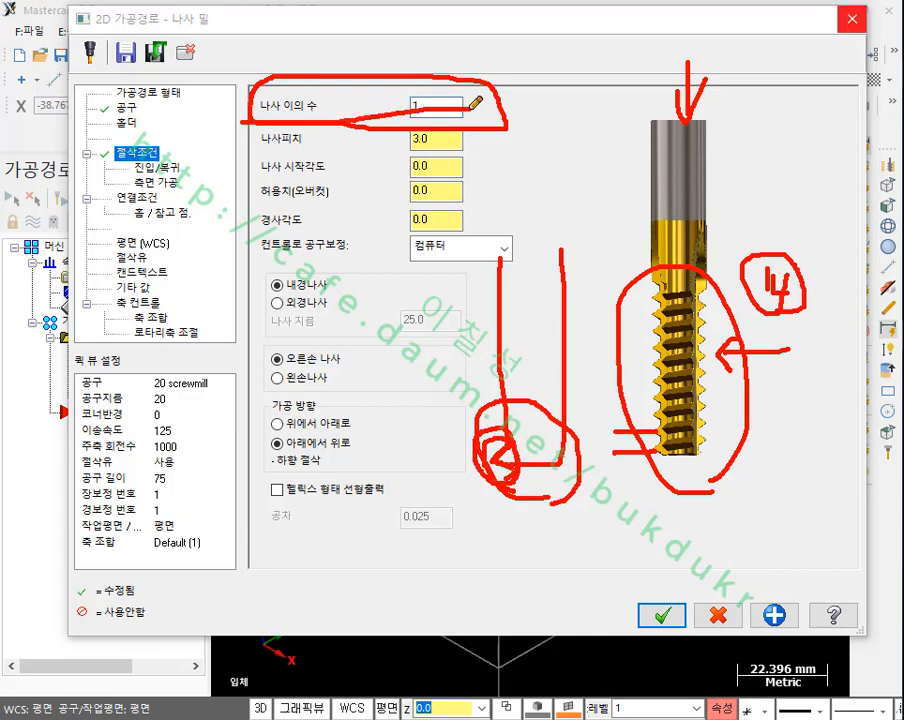
pyautogui.moveTo(466, 108)
pyautogui.mouseDown()
pyautogui.moveTo(408, 68)
pyautogui.moveTo(456, 120)
pyautogui.mouseUp()
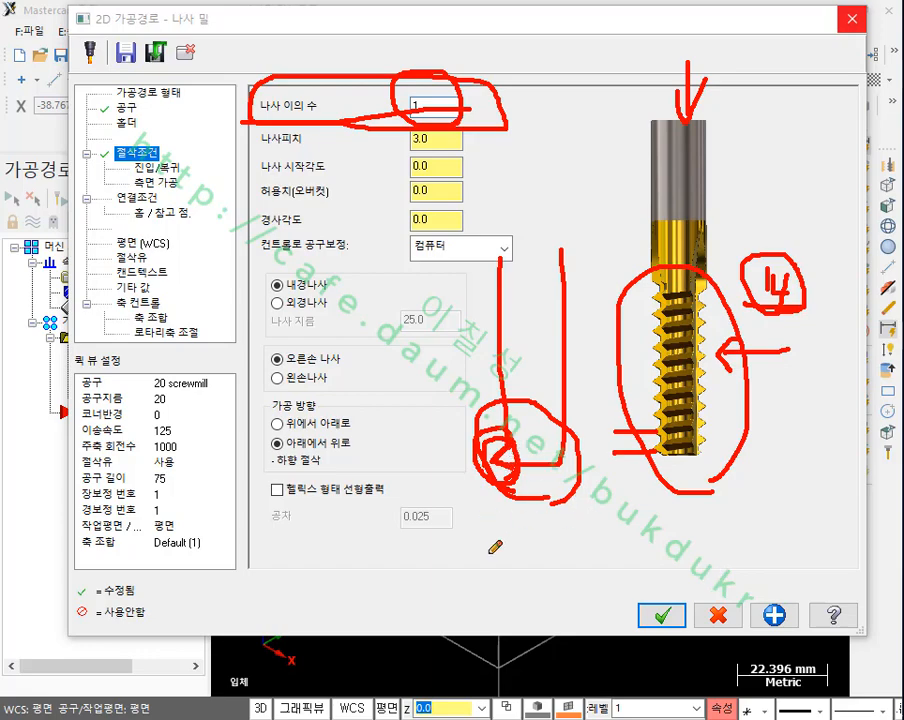
pyautogui.rightClick(578, 136)
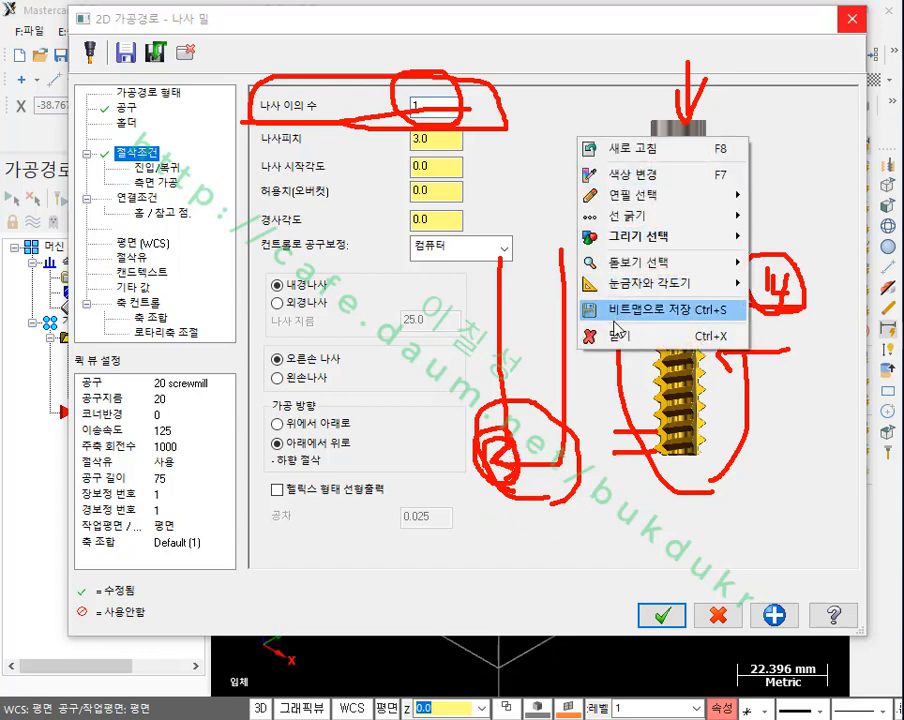
pyautogui.click(618, 336)
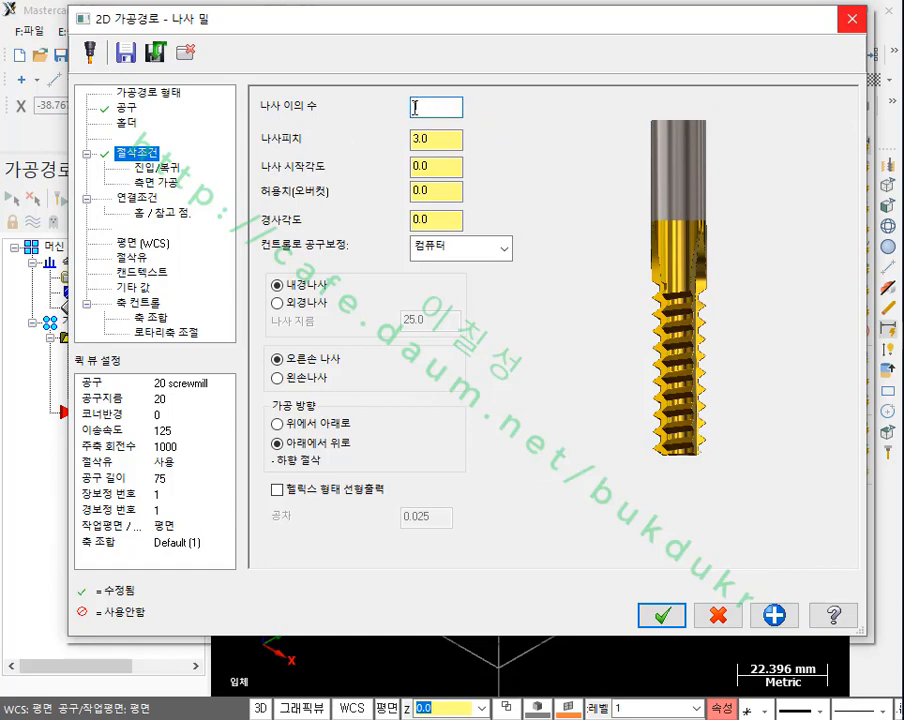
# Step: Set the number of active teeth to 1 and the thread pitch to 2
pyautogui.write('1')
pyautogui.press('Tab')
pyautogui.write('2')
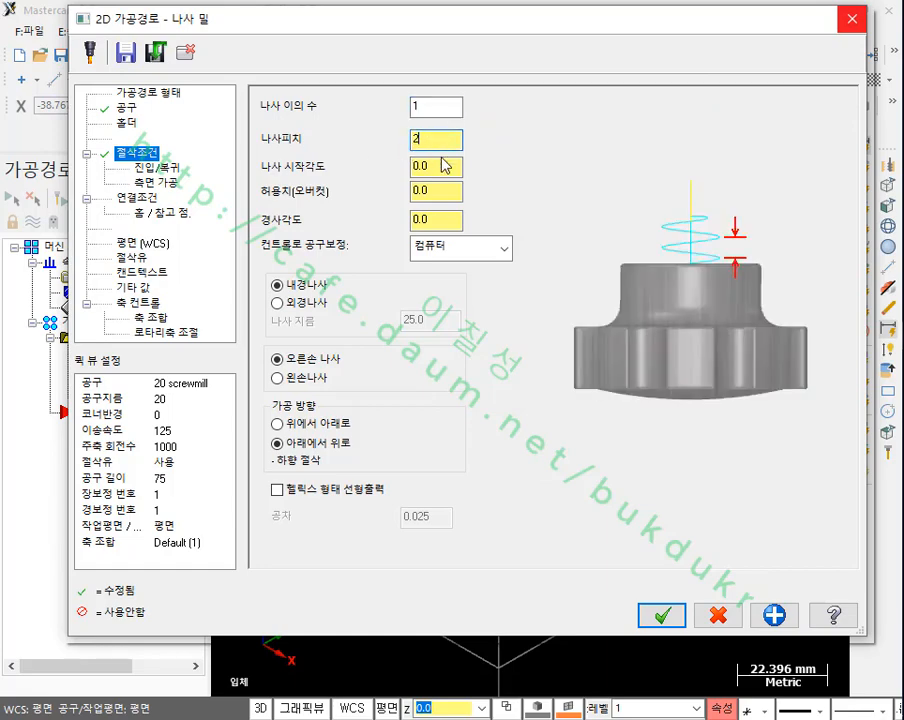
# Step: Illustrate the thread start angle on the bore with temporary arrows labelled 0, 90, 180 and 270, marking the 0-degree start point
pyautogui.click(443, 168)
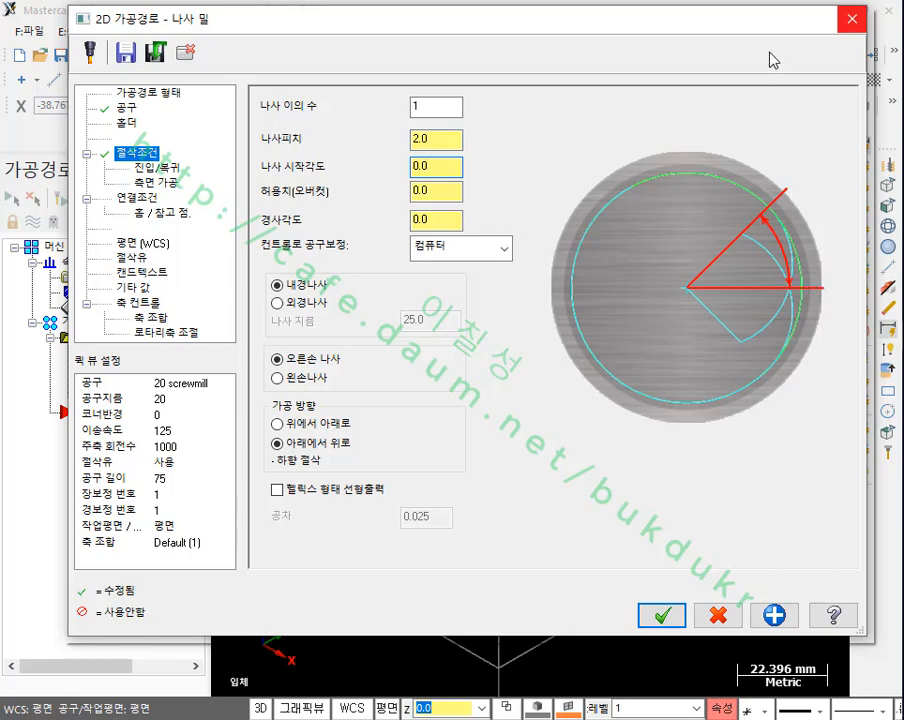
pyautogui.moveTo(789, 28); pyautogui.dragTo(230, 95)
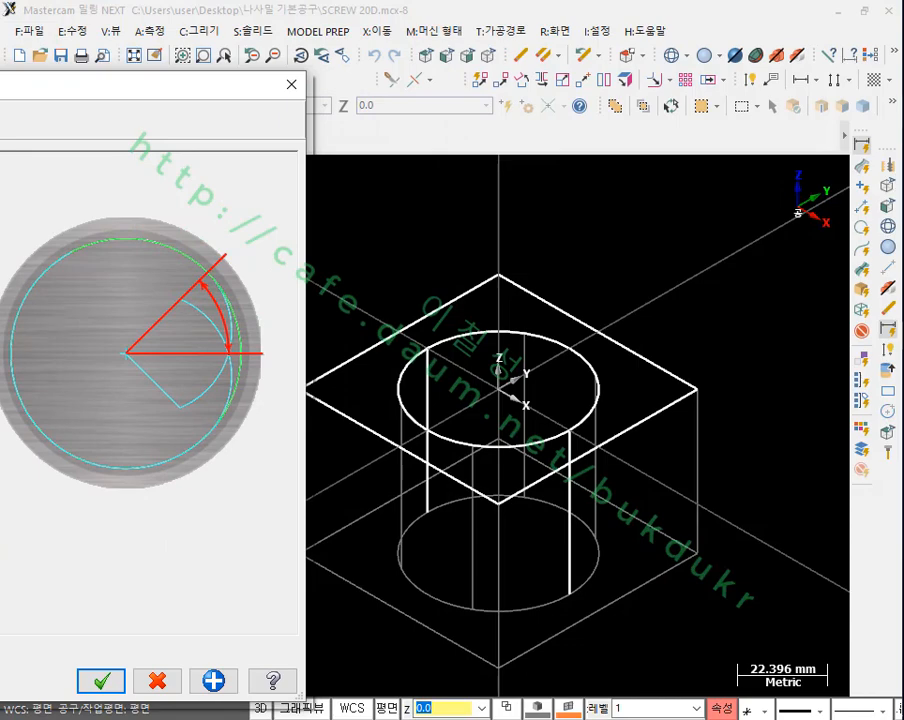
pyautogui.moveTo(500, 389)
pyautogui.mouseDown()
pyautogui.moveTo(610, 460)
pyautogui.moveTo(589, 468)
pyautogui.mouseUp()
pyautogui.moveTo(660, 466)
pyautogui.mouseDown()
pyautogui.moveTo(652, 496)
pyautogui.moveTo(664, 470)
pyautogui.mouseUp()
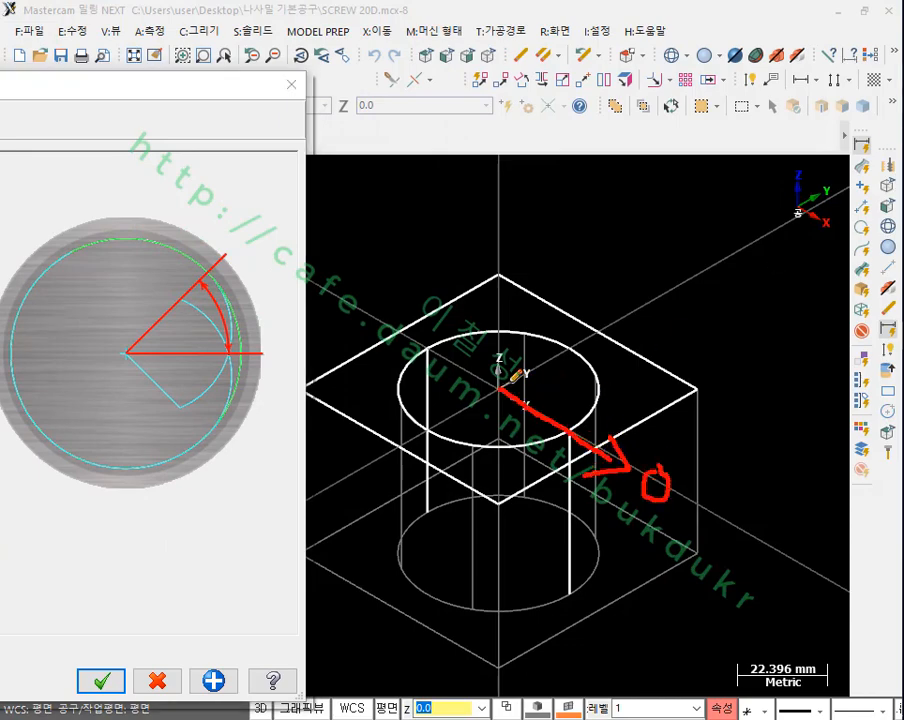
pyautogui.moveTo(500, 388)
pyautogui.mouseDown()
pyautogui.moveTo(596, 309)
pyautogui.moveTo(653, 300)
pyautogui.mouseUp()
pyautogui.moveTo(655, 290)
pyautogui.mouseDown()
pyautogui.moveTo(670, 287)
pyautogui.moveTo(664, 258)
pyautogui.mouseUp()
pyautogui.moveTo(500, 385)
pyautogui.mouseDown()
pyautogui.moveTo(368, 305)
pyautogui.moveTo(384, 356)
pyautogui.mouseUp()
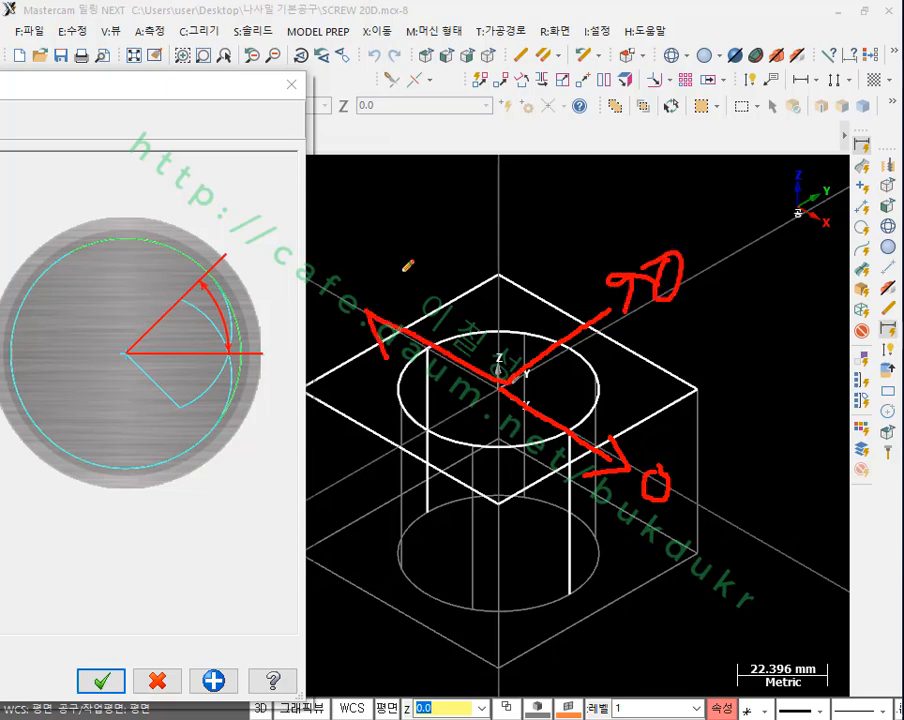
pyautogui.moveTo(396, 266)
pyautogui.mouseDown()
pyautogui.moveTo(404, 298)
pyautogui.moveTo(418, 278)
pyautogui.moveTo(412, 296)
pyautogui.mouseUp()
pyautogui.moveTo(446, 264)
pyautogui.mouseDown()
pyautogui.moveTo(456, 264)
pyautogui.moveTo(446, 262)
pyautogui.mouseUp()
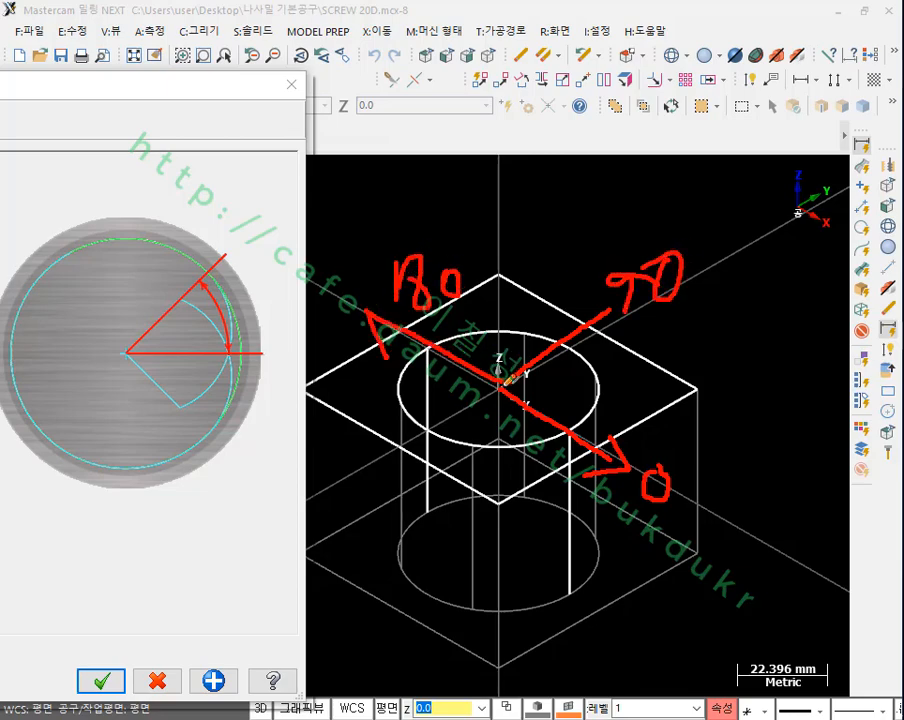
pyautogui.moveTo(500, 385); pyautogui.dragTo(412, 463)
pyautogui.moveTo(362, 508); pyautogui.dragTo(386, 518)
pyautogui.moveTo(390, 510)
pyautogui.mouseDown()
pyautogui.moveTo(408, 512)
pyautogui.moveTo(424, 535)
pyautogui.mouseUp()
pyautogui.moveTo(438, 522)
pyautogui.mouseDown()
pyautogui.moveTo(443, 530)
pyautogui.moveTo(444, 502)
pyautogui.mouseUp()
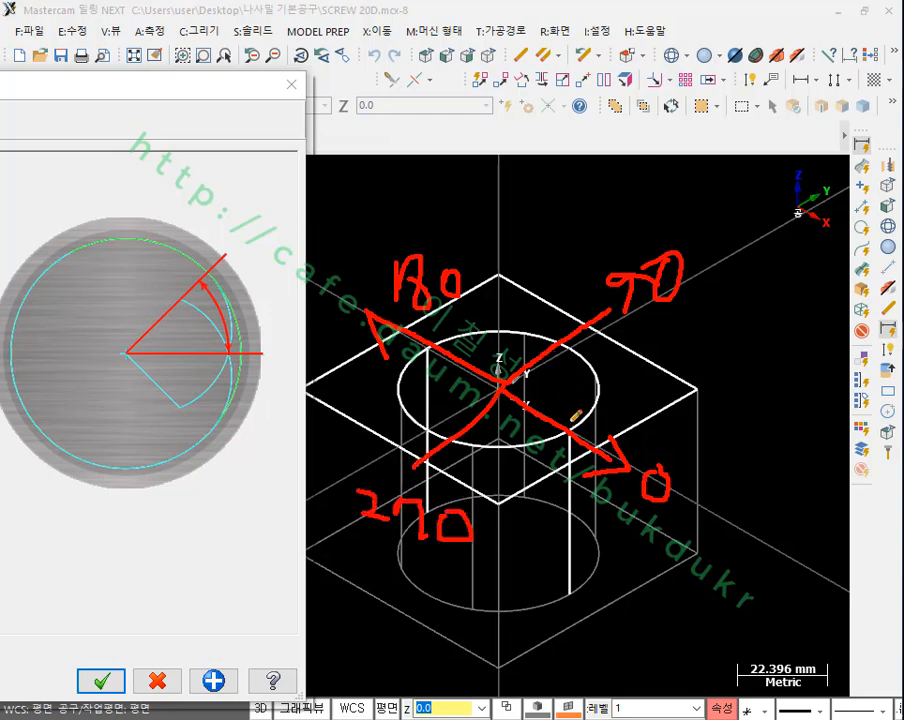
pyautogui.moveTo(566, 430); pyautogui.dragTo(562, 436)
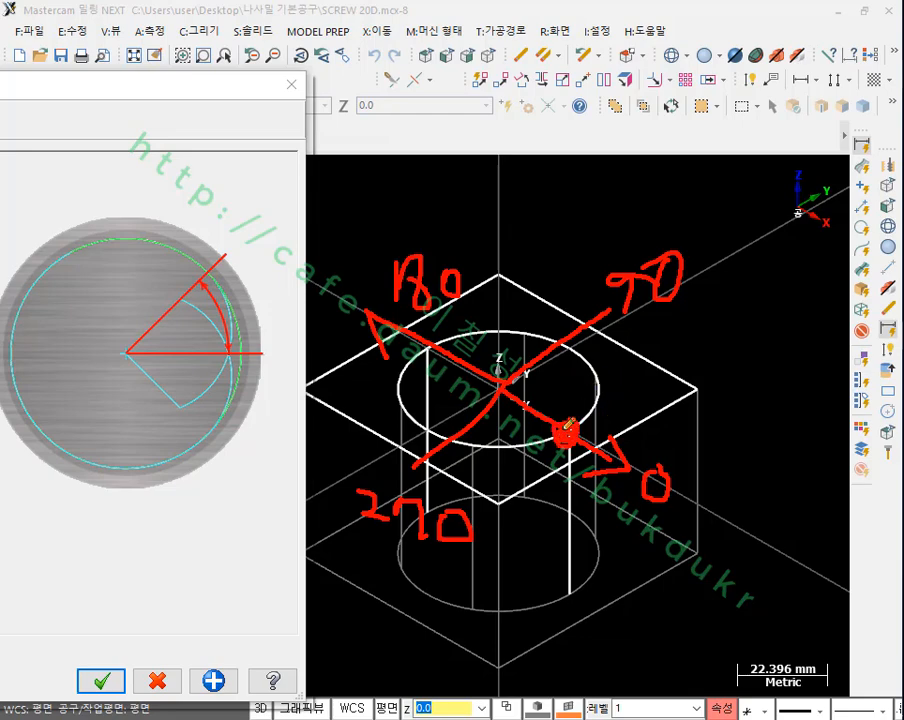
pyautogui.rightClick(712, 343)
pyautogui.click(750, 541)
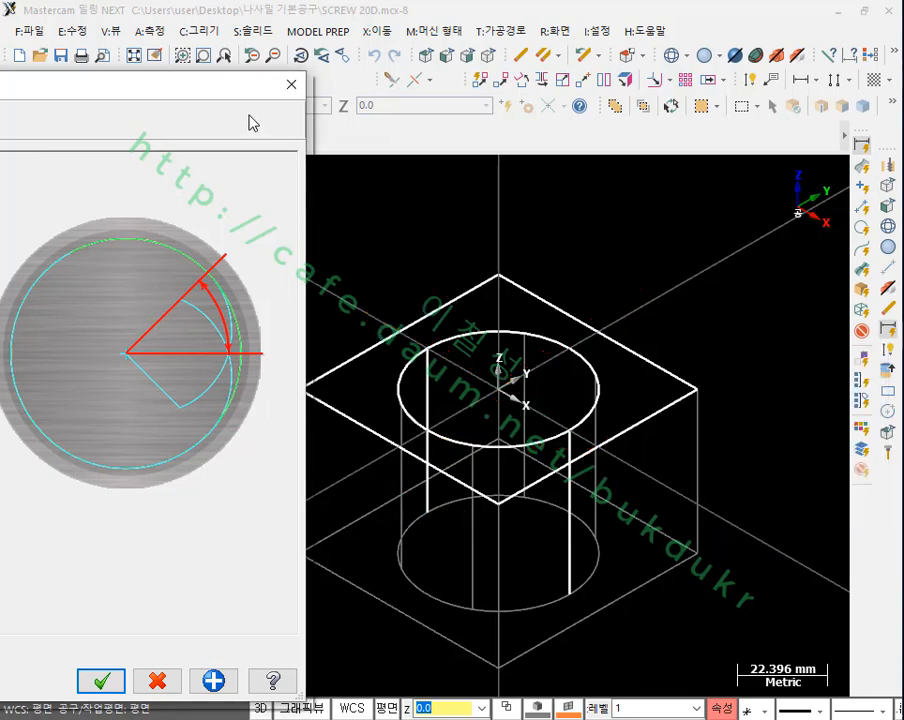
pyautogui.moveTo(194, 91); pyautogui.dragTo(739, 54)
pyautogui.click(478, 186)
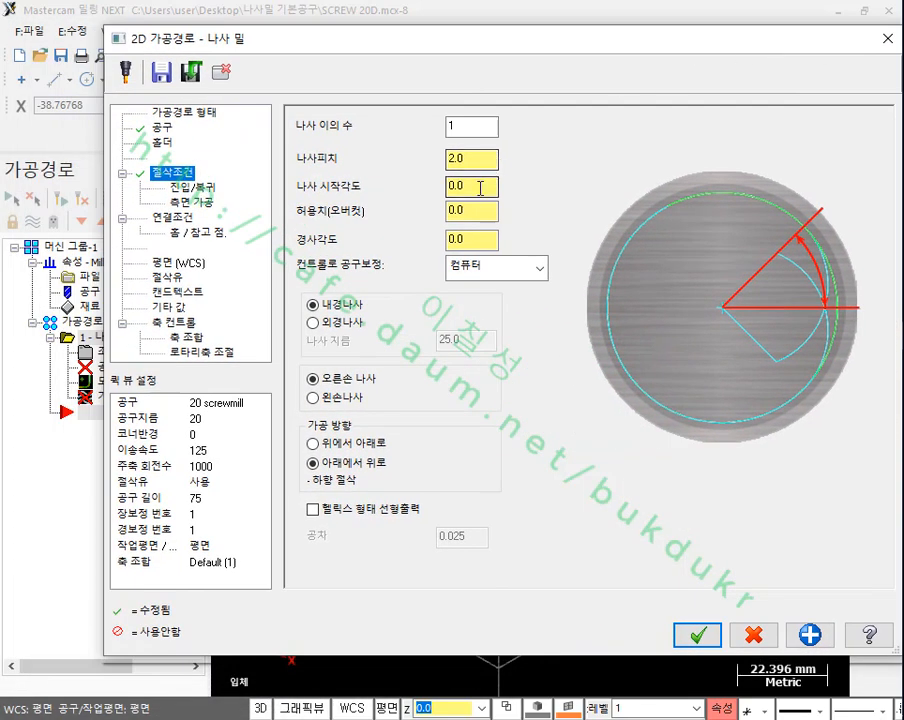
# Step: Set the allowance (overcut) of the thread mill toolpath to 2.4
pyautogui.click(483, 210)
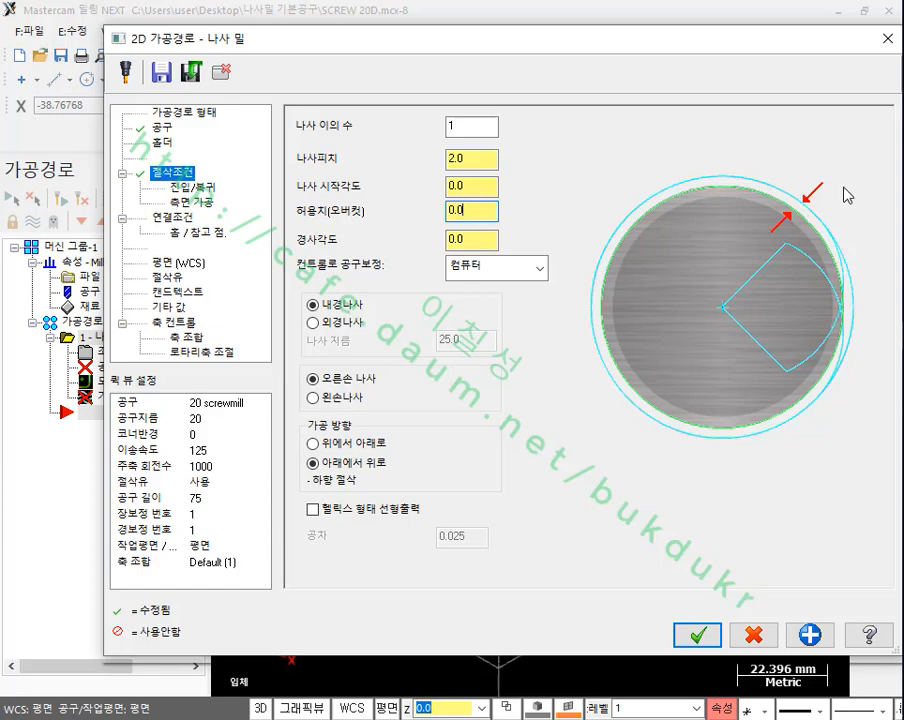
pyautogui.doubleClick(485, 212)
pyautogui.write('2.4')
pyautogui.click(482, 185)
pyautogui.click(488, 210)
# Step: Review the taper angle, choose computer as the compensation type, and set the machining direction to top to bottom
pyautogui.click(482, 240)
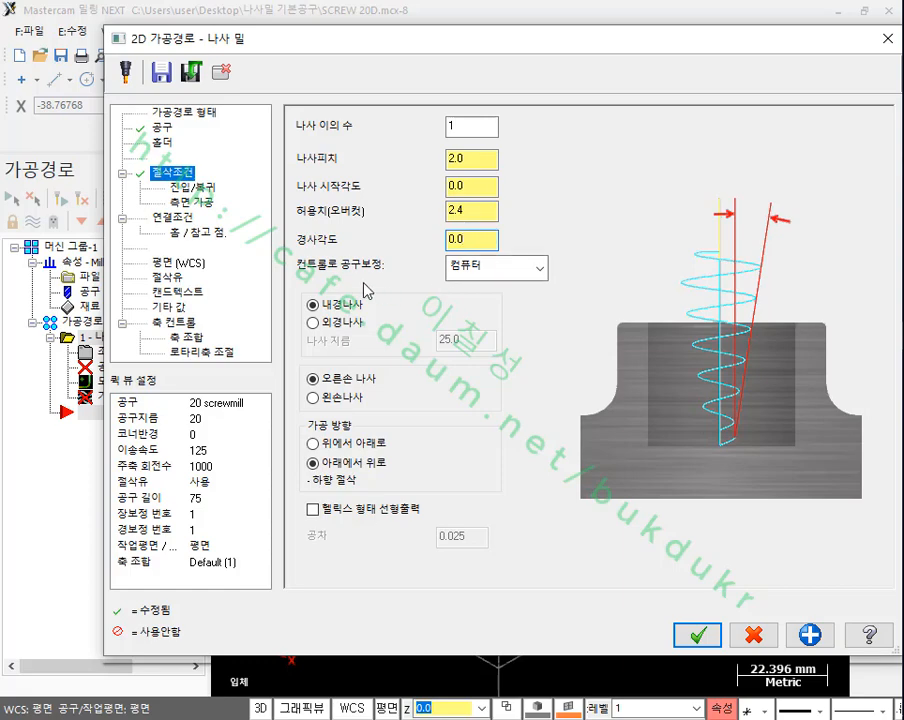
pyautogui.click(512, 270)
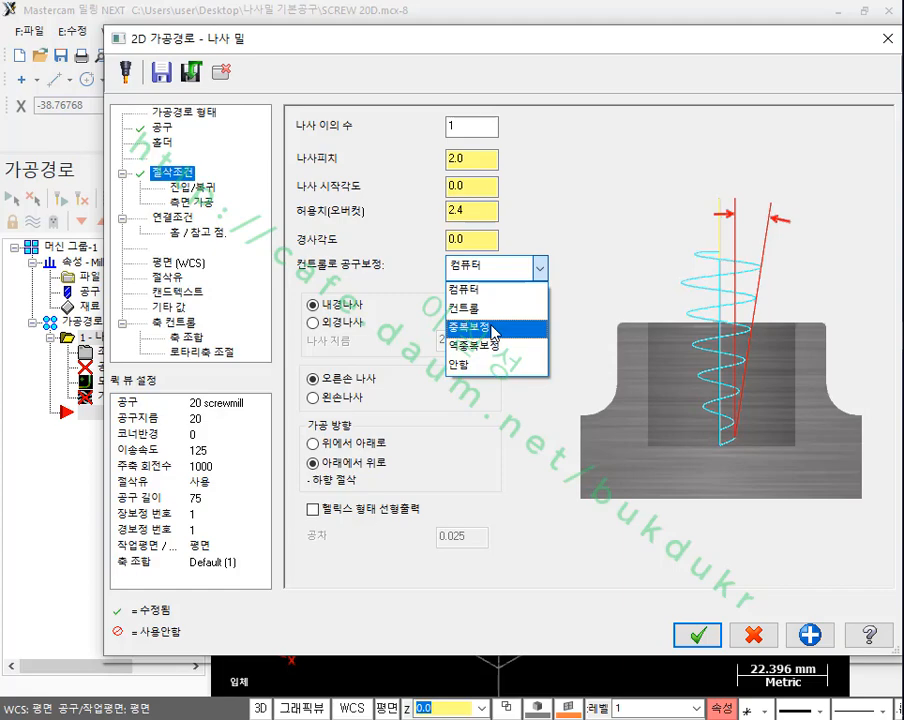
pyautogui.click(535, 286)
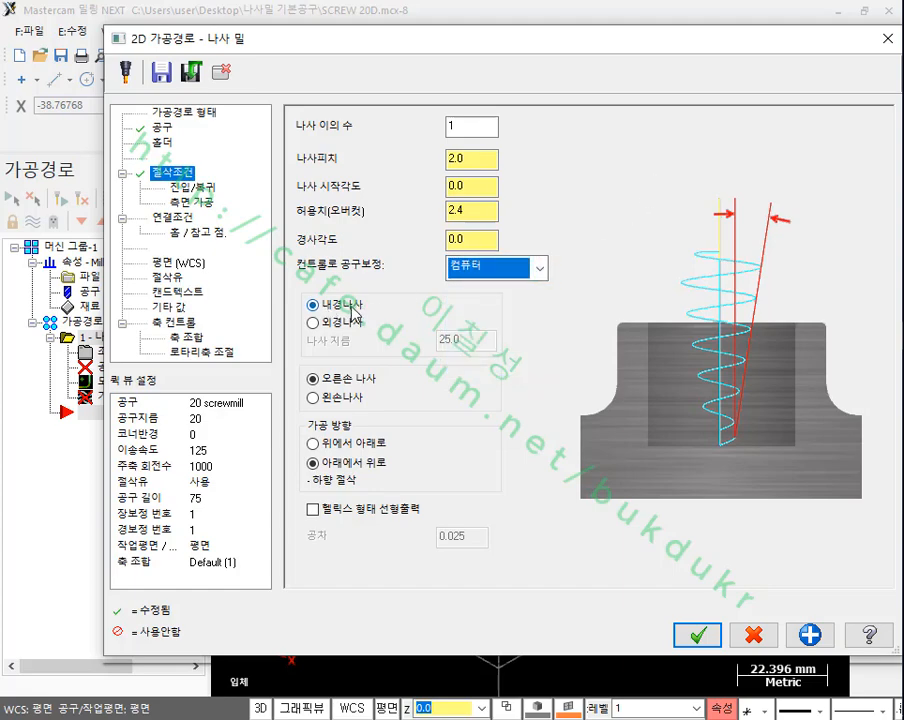
pyautogui.click(314, 442)
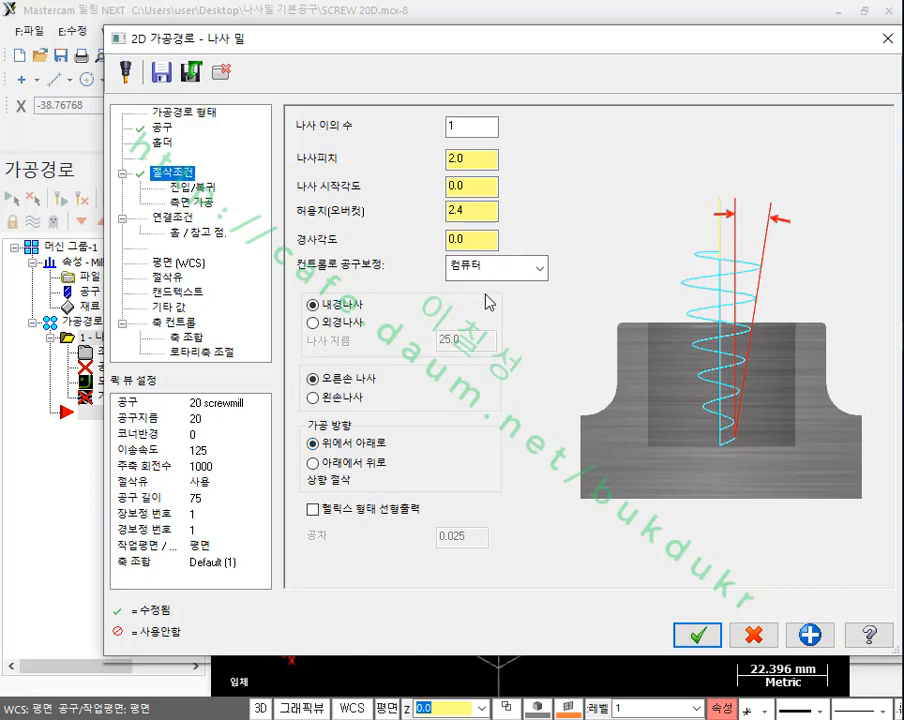
# Step: Preview the perpendicular entry/exit option in the entry/exit parameters and set the entry/exit arc Z height to 3
pyautogui.click(190, 187)
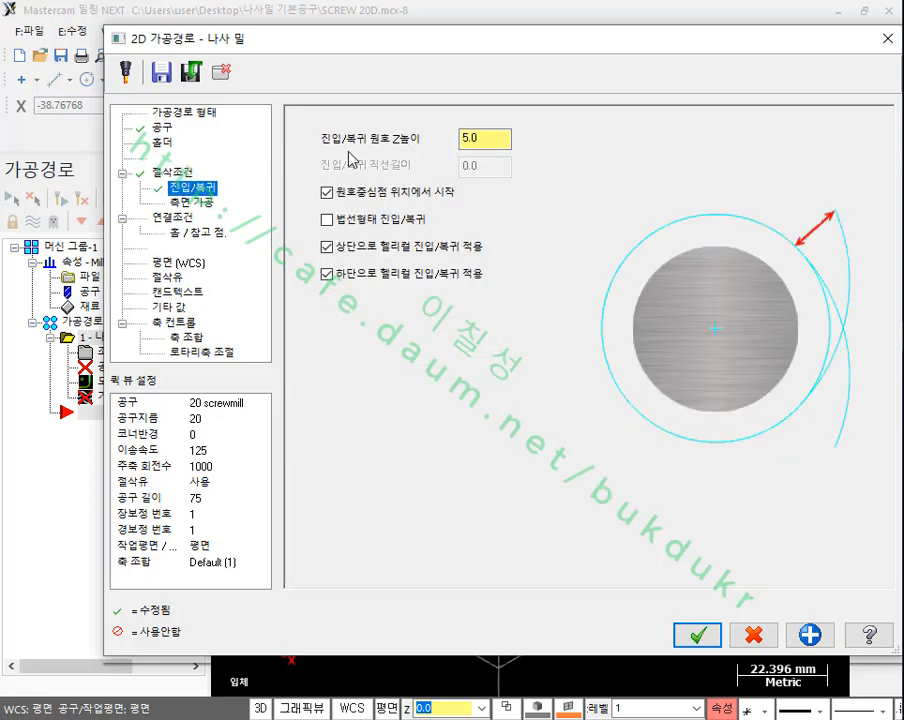
pyautogui.click(494, 137)
pyautogui.click(365, 229)
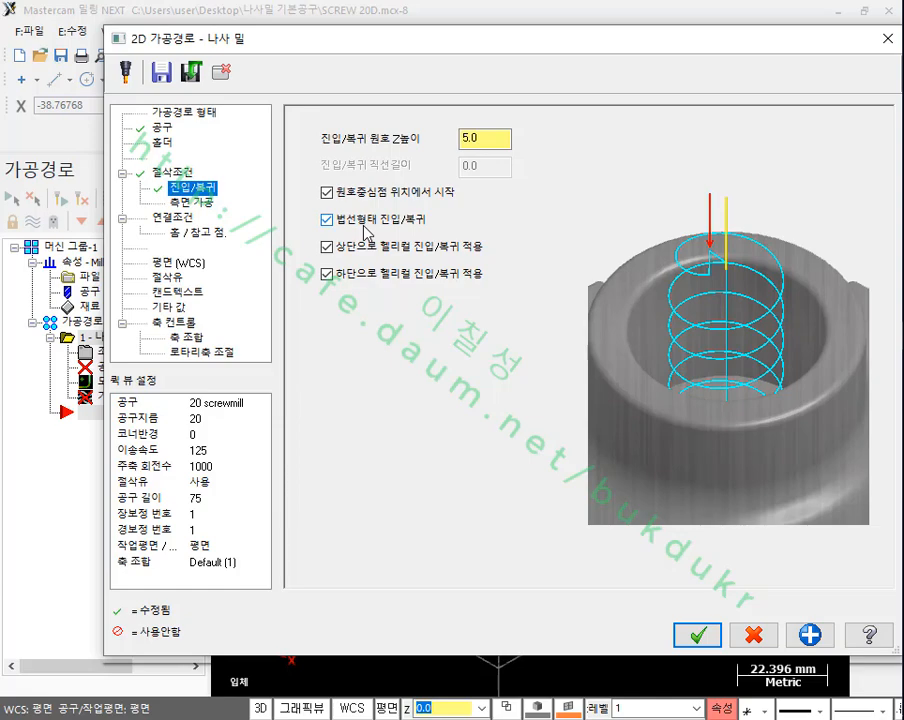
pyautogui.click(327, 220)
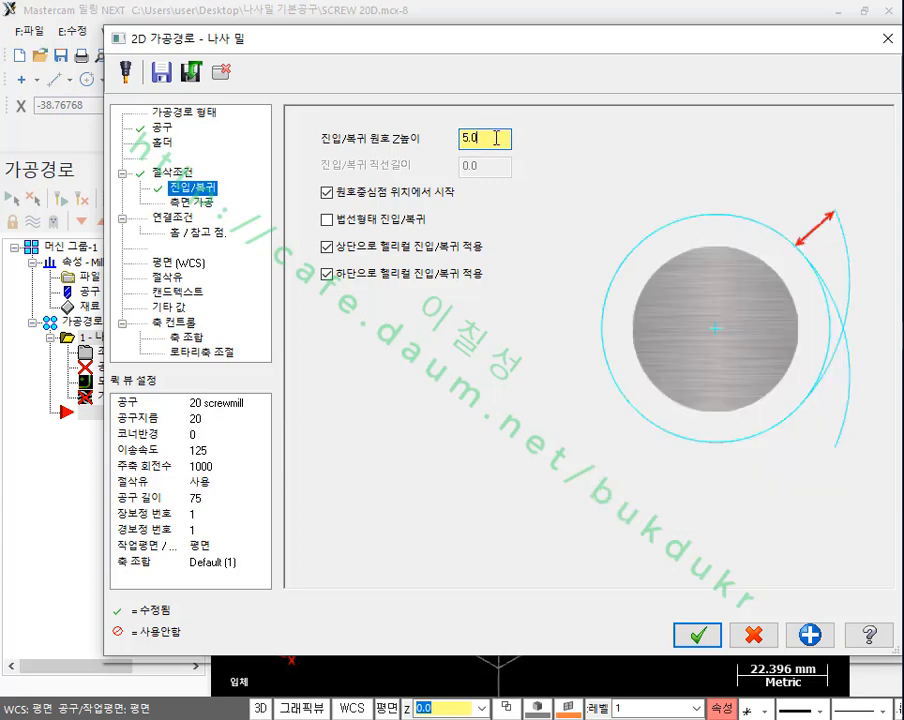
pyautogui.doubleClick(492, 139)
pyautogui.click(498, 139)
pyautogui.doubleClick(498, 139)
pyautogui.write('3')
pyautogui.moveTo(495, 140); pyautogui.dragTo(410, 137)
# Step: Review the side-pass settings and the thread top and depth in the linking parameters, and generate the thread mill toolpath
pyautogui.click(190, 201)
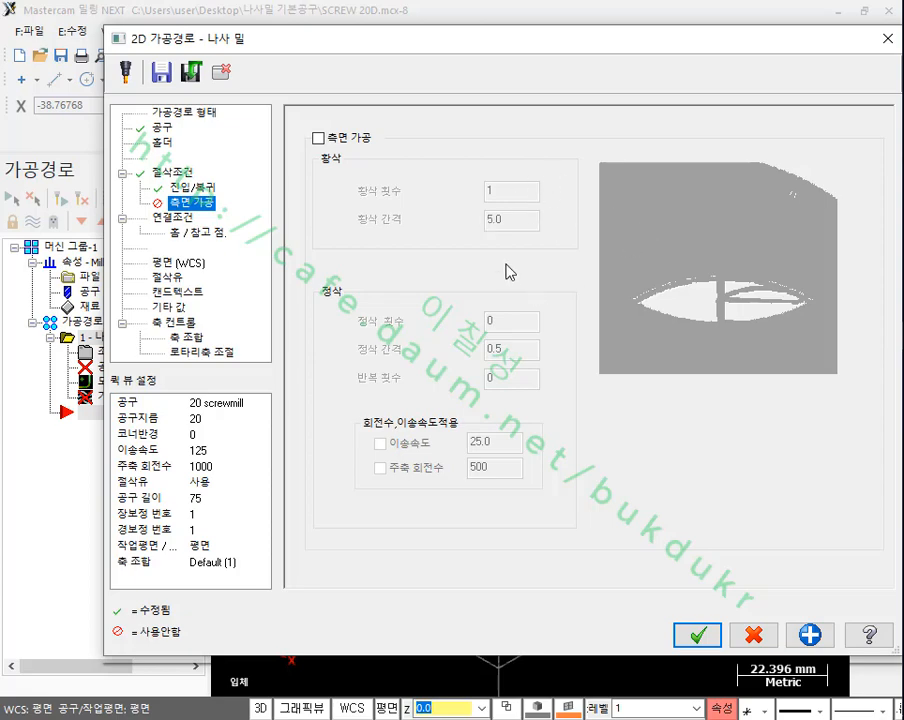
pyautogui.click(180, 219)
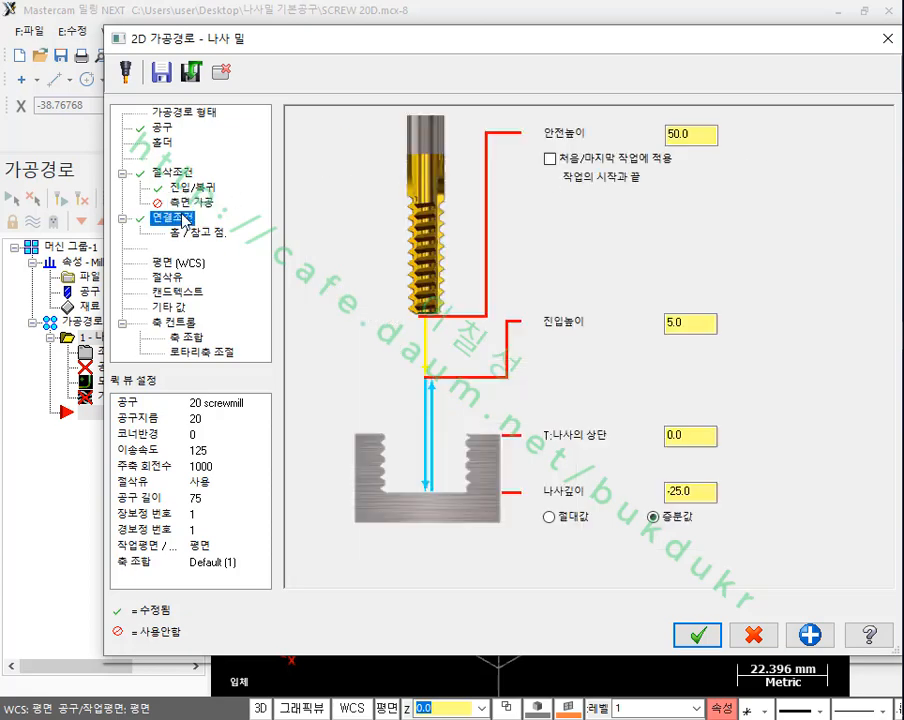
pyautogui.click(699, 436)
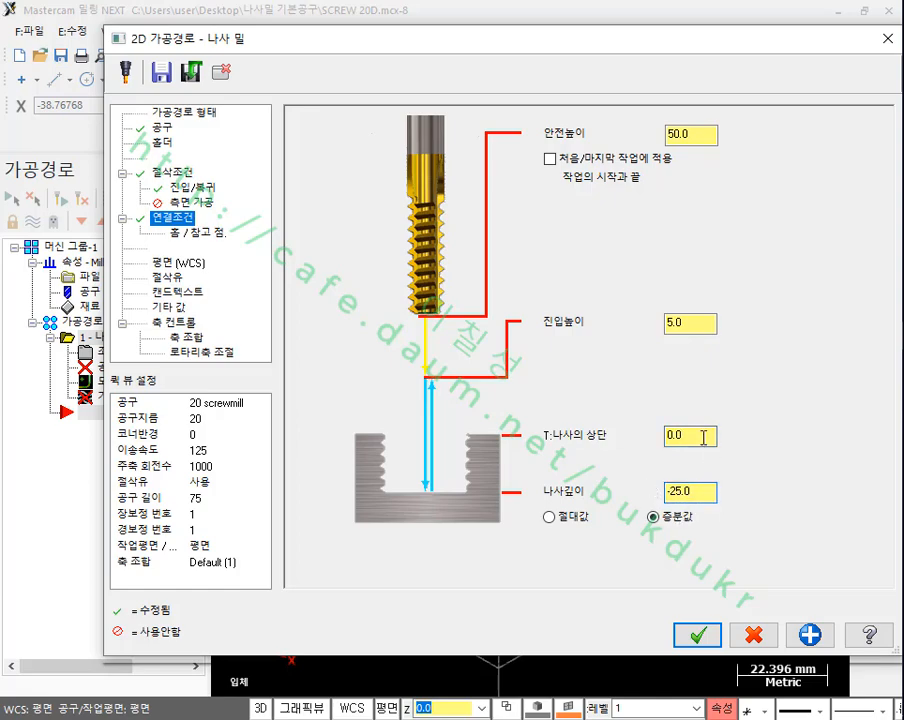
pyautogui.click(706, 492)
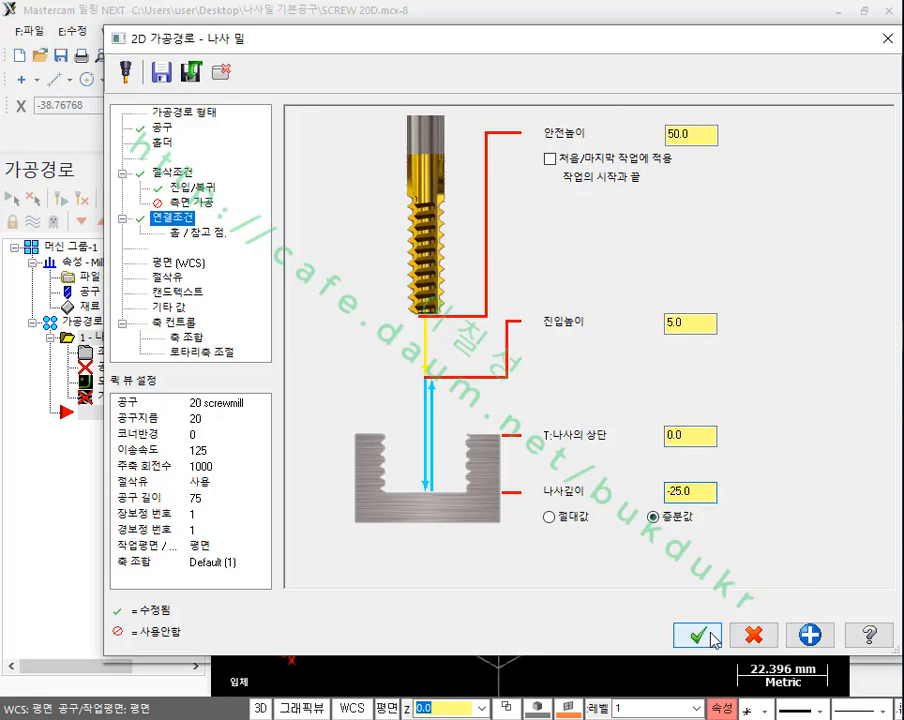
pyautogui.click(698, 634)
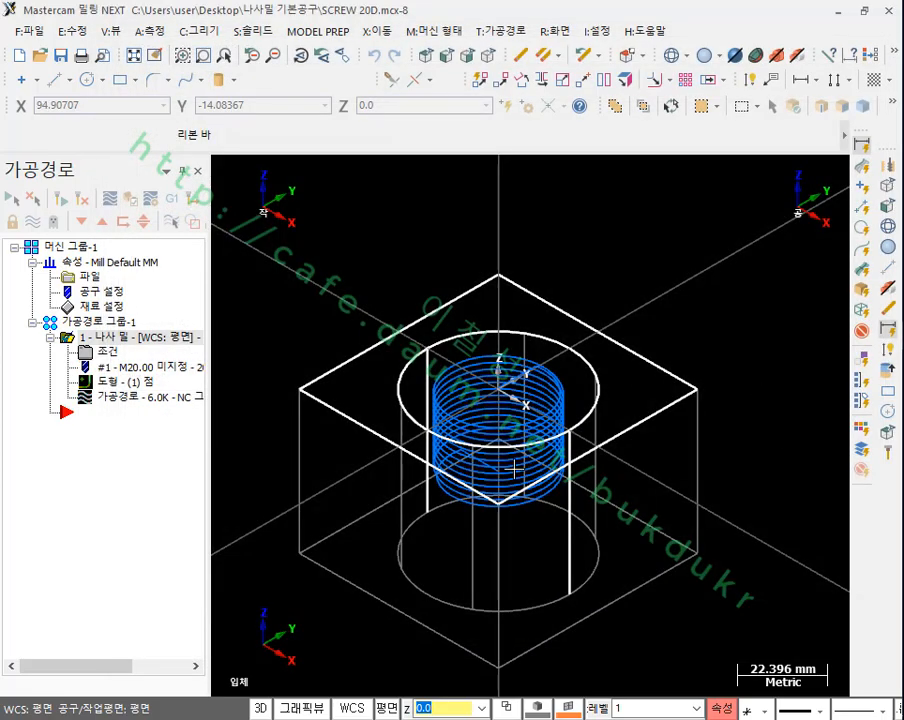
# Step: Backplot the thread mill toolpath in plan view at reduced speed with the tool shown, and examine how it enters the bore edge
pyautogui.scroll(2, 516, 460)
pyautogui.scroll(-1, 516, 460)
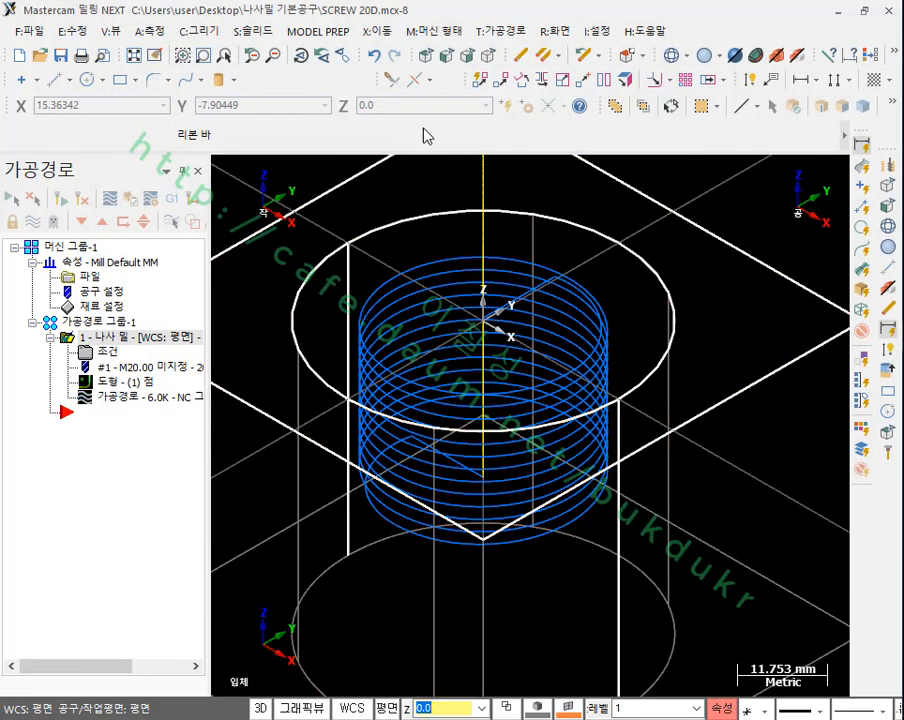
pyautogui.click(428, 56)
pyautogui.scroll(8, 531, 478)
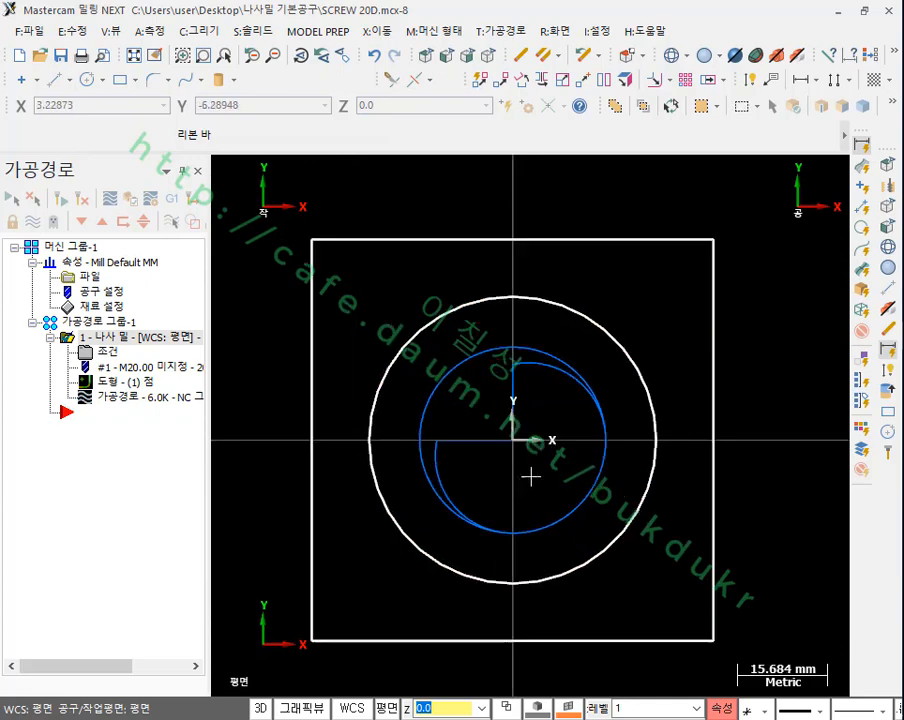
pyautogui.click(123, 397)
pyautogui.hotkey('alt', 't')
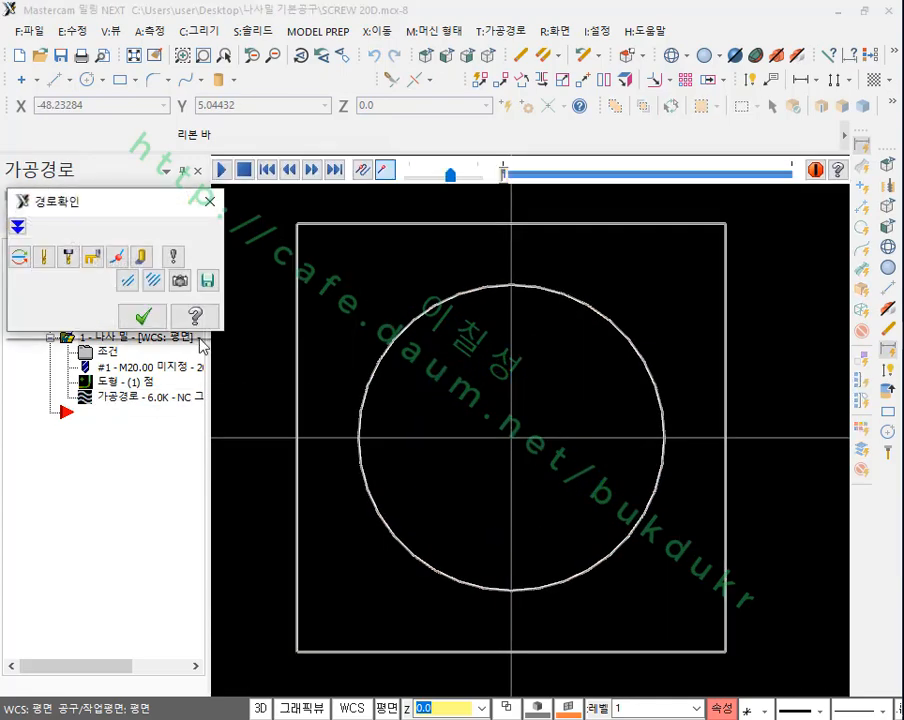
pyautogui.click(43, 256)
pyautogui.scroll(5, 485, 446)
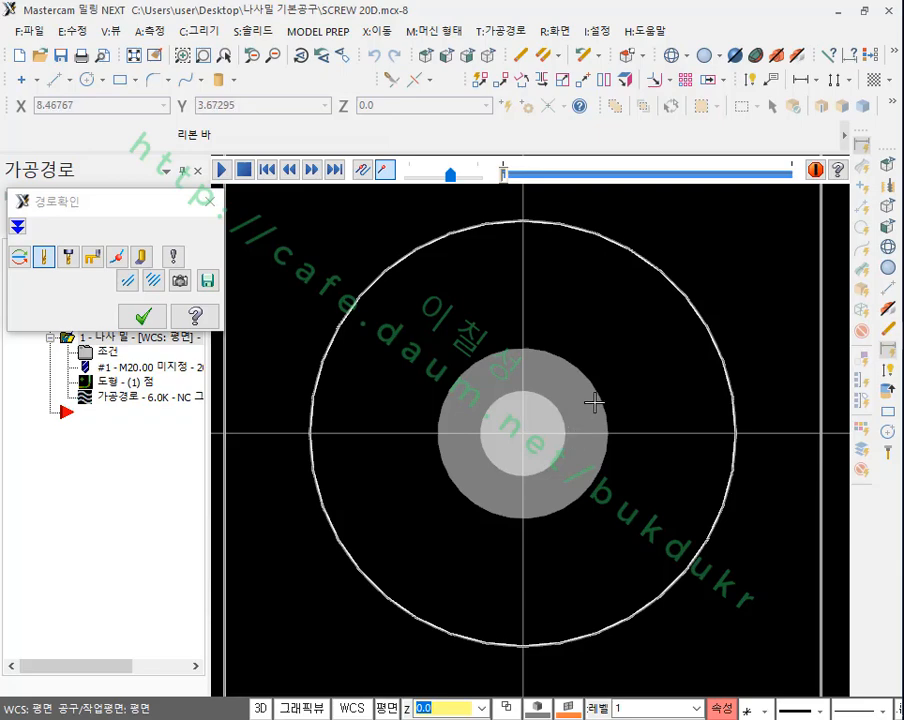
pyautogui.click(423, 177)
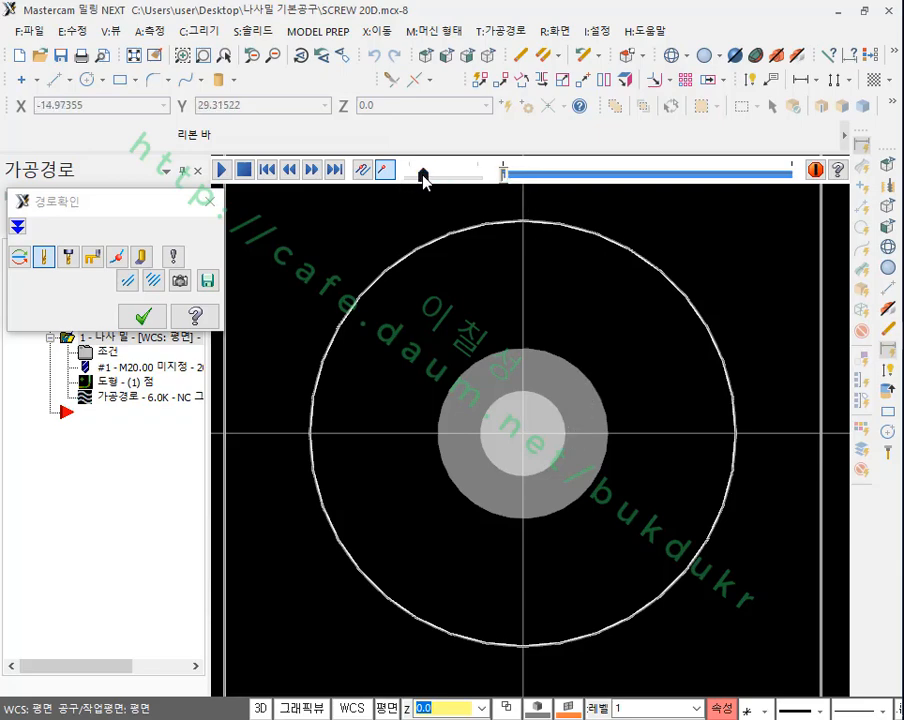
pyautogui.click(222, 171)
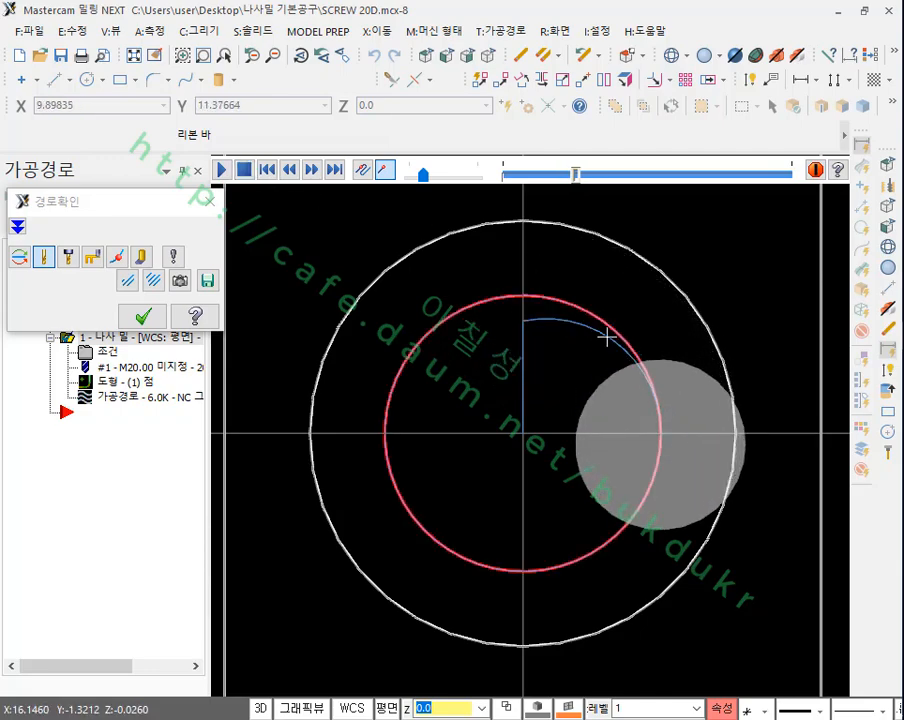
pyautogui.scroll(3, 744, 436)
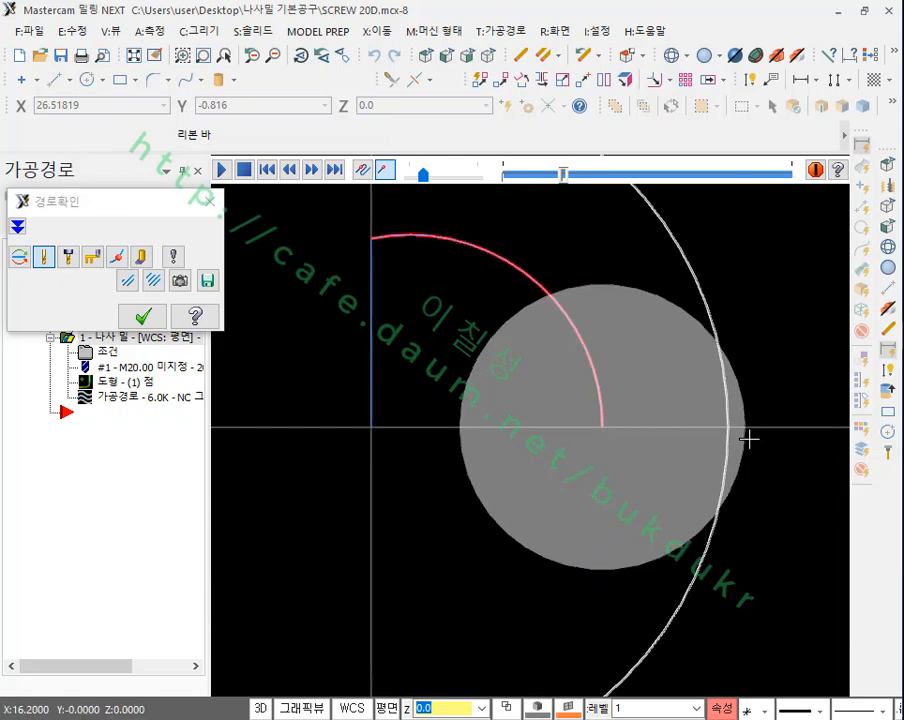
pyautogui.scroll(-2, 656, 424)
pyautogui.scroll(-1, 617, 416)
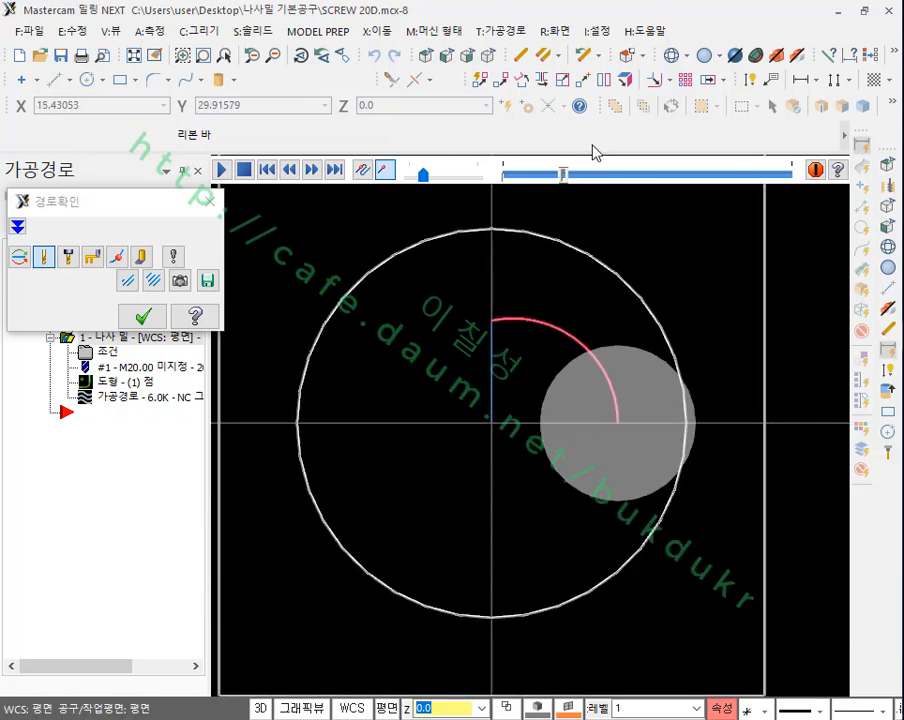
# Step: Close the backplot and illustrate the overcut with temporary marks, labelling the bore 50 and the gap beyond its edge 2.4
pyautogui.click(519, 58)
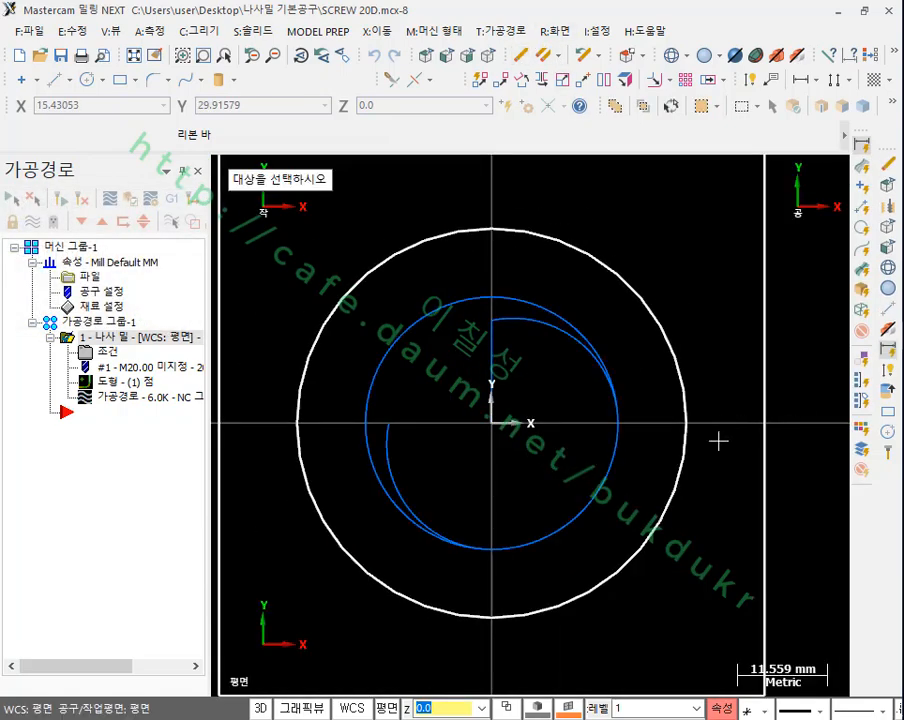
pyautogui.hotkey('ctrl', 'shift', 'd')
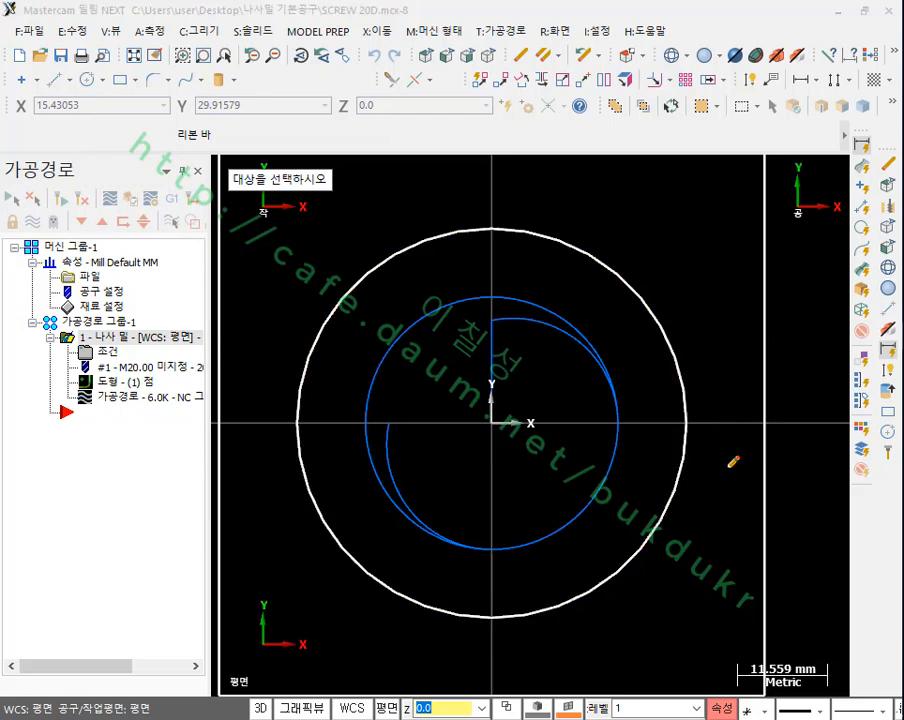
pyautogui.moveTo(686, 424); pyautogui.dragTo(689, 589)
pyautogui.moveTo(698, 424); pyautogui.dragTo(698, 578)
pyautogui.moveTo(642, 297); pyautogui.dragTo(678, 225)
pyautogui.moveTo(697, 175)
pyautogui.mouseDown()
pyautogui.moveTo(711, 204)
pyautogui.moveTo(733, 212)
pyautogui.mouseUp()
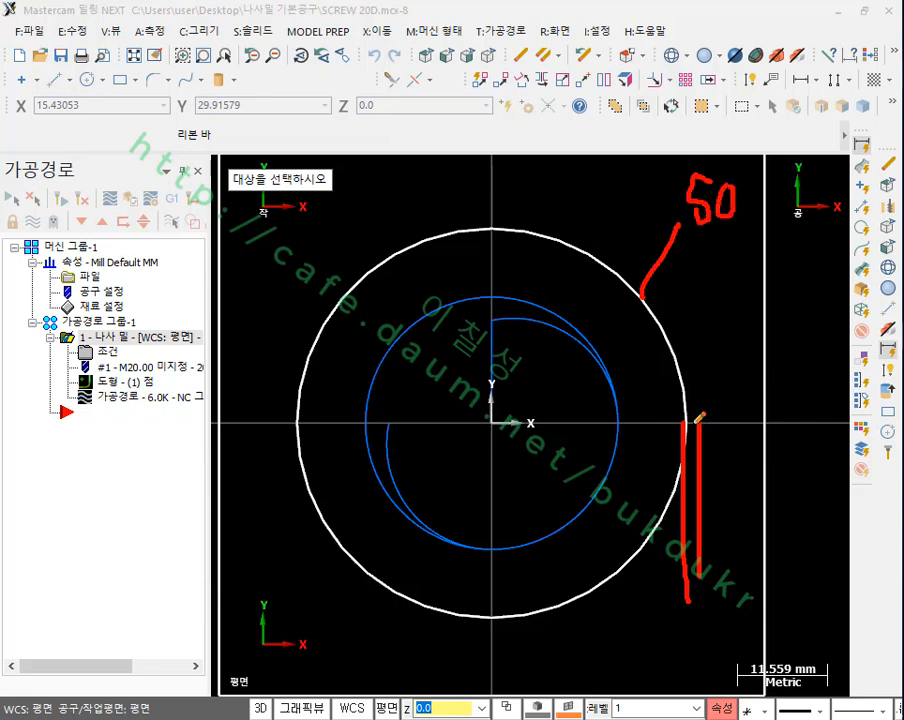
pyautogui.moveTo(697, 422)
pyautogui.mouseDown()
pyautogui.moveTo(738, 371)
pyautogui.moveTo(815, 400)
pyautogui.moveTo(806, 410)
pyautogui.moveTo(808, 340)
pyautogui.moveTo(845, 400)
pyautogui.mouseUp()
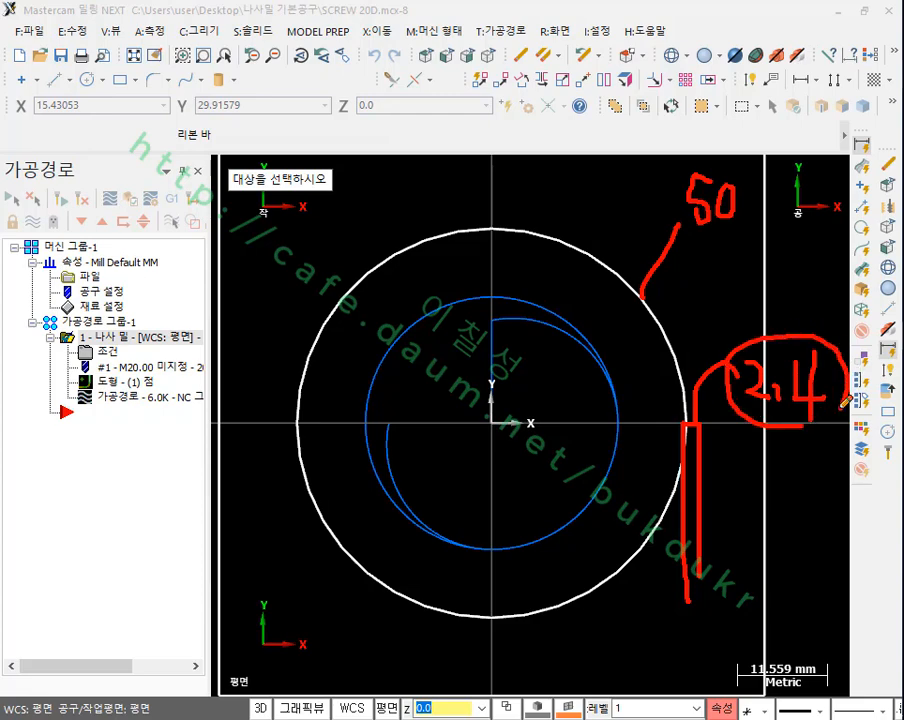
pyautogui.moveTo(737, 410); pyautogui.dragTo(838, 406)
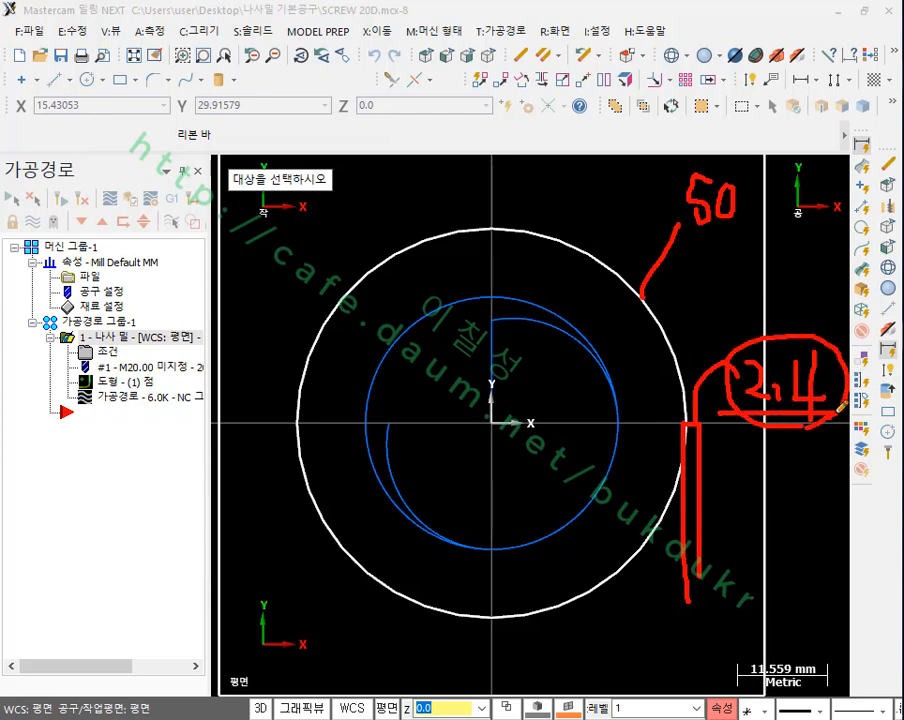
# Step: Add a circled 1.2 and outward arrows on both sides of the bore as the comparison value, and clear all marks
pyautogui.moveTo(752, 462); pyautogui.dragTo(749, 520)
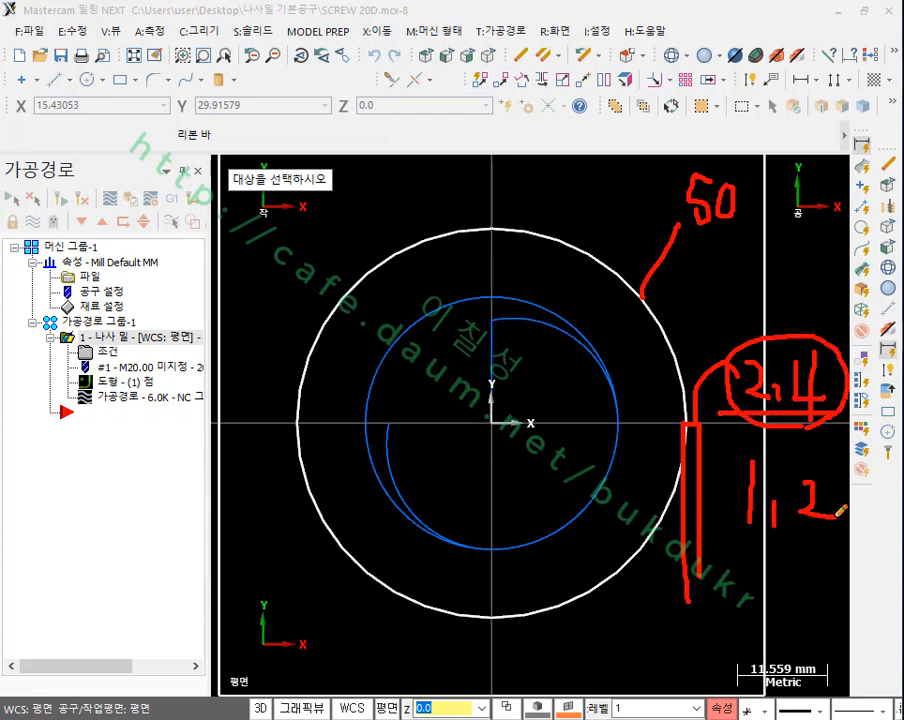
pyautogui.moveTo(780, 444)
pyautogui.mouseDown()
pyautogui.moveTo(738, 528)
pyautogui.moveTo(790, 444)
pyautogui.mouseUp()
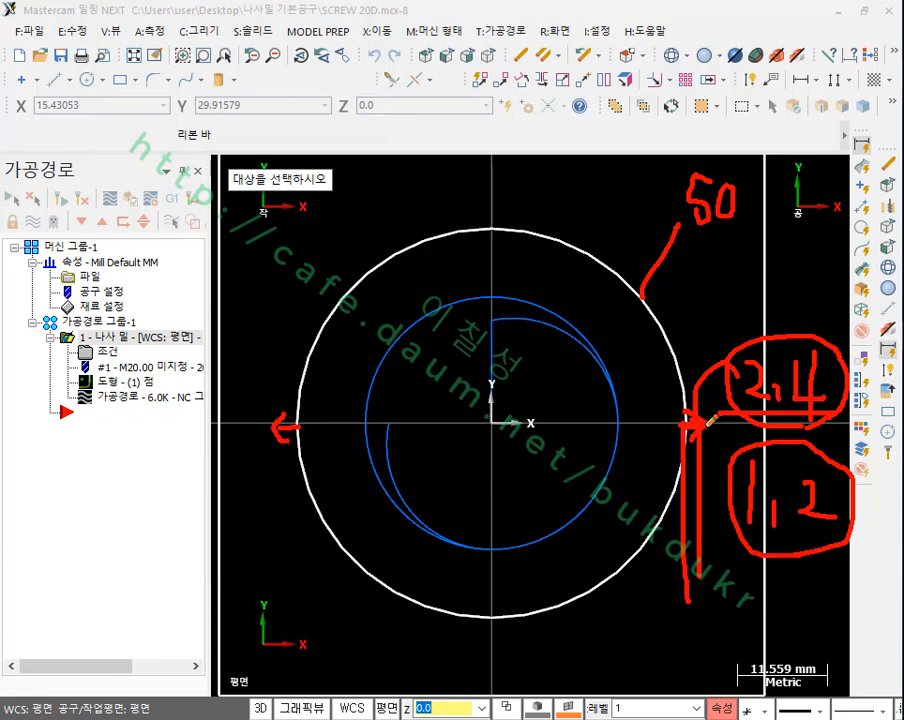
pyautogui.moveTo(800, 540); pyautogui.dragTo(834, 535)
pyautogui.moveTo(760, 396); pyautogui.dragTo(847, 402)
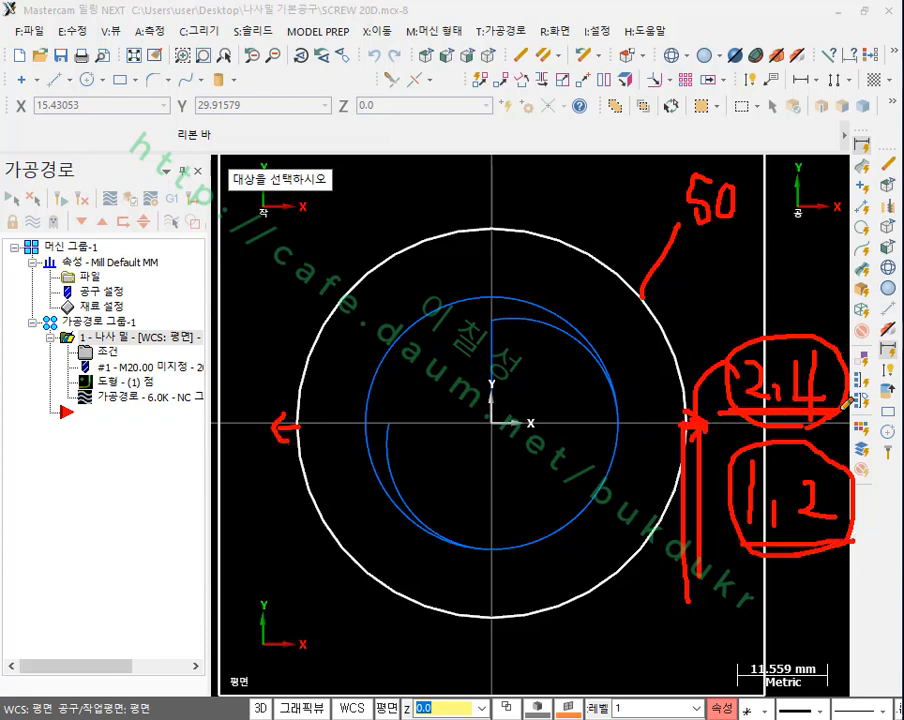
pyautogui.rightClick(698, 270)
pyautogui.click(706, 460)
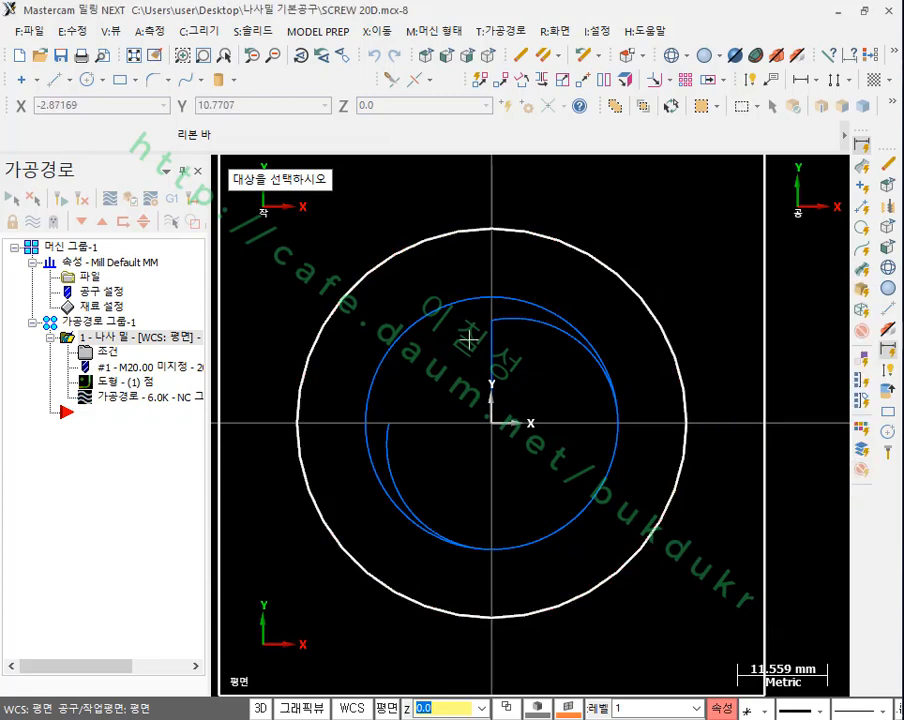
# Step: Replay the toolpath in the backplot and examine the tool's circular motion around the bore from a tilted 3D view
pyautogui.click(204, 399)
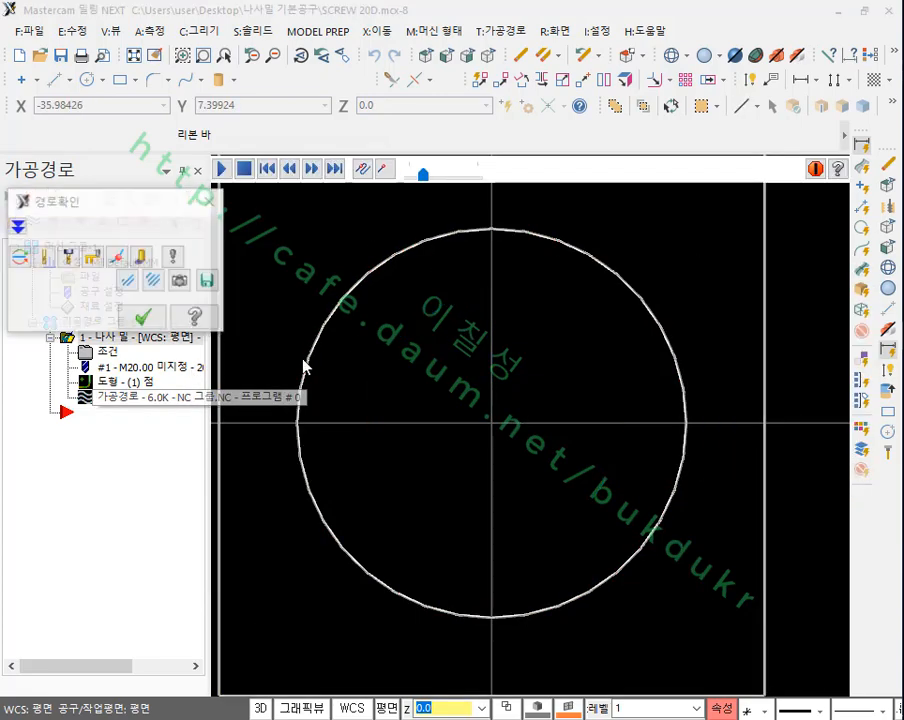
pyautogui.click(223, 171)
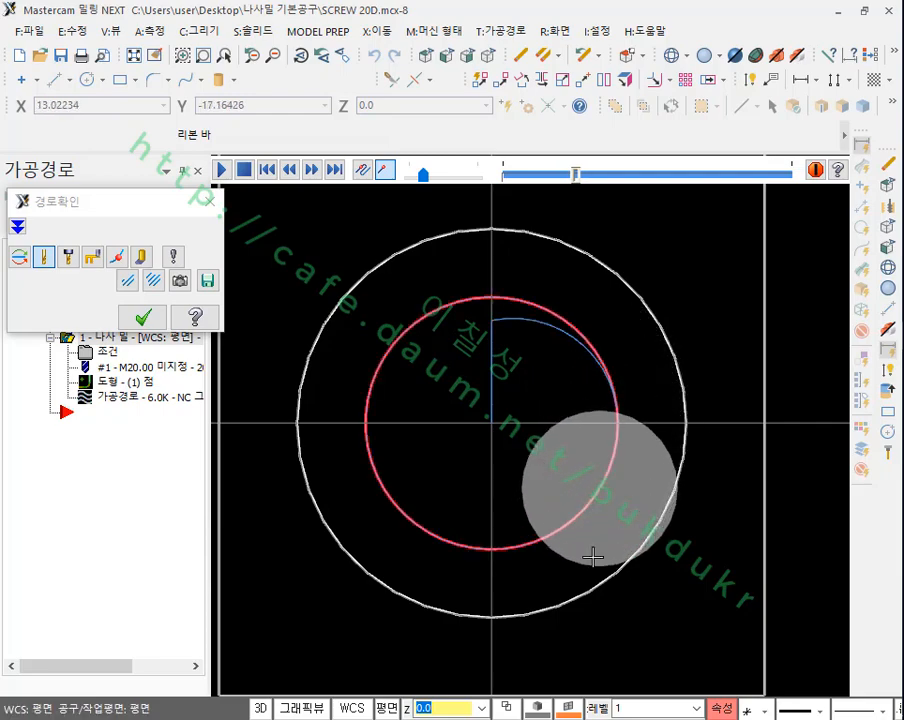
pyautogui.moveTo(593, 441); pyautogui.dragTo(604, 403, button='middle')
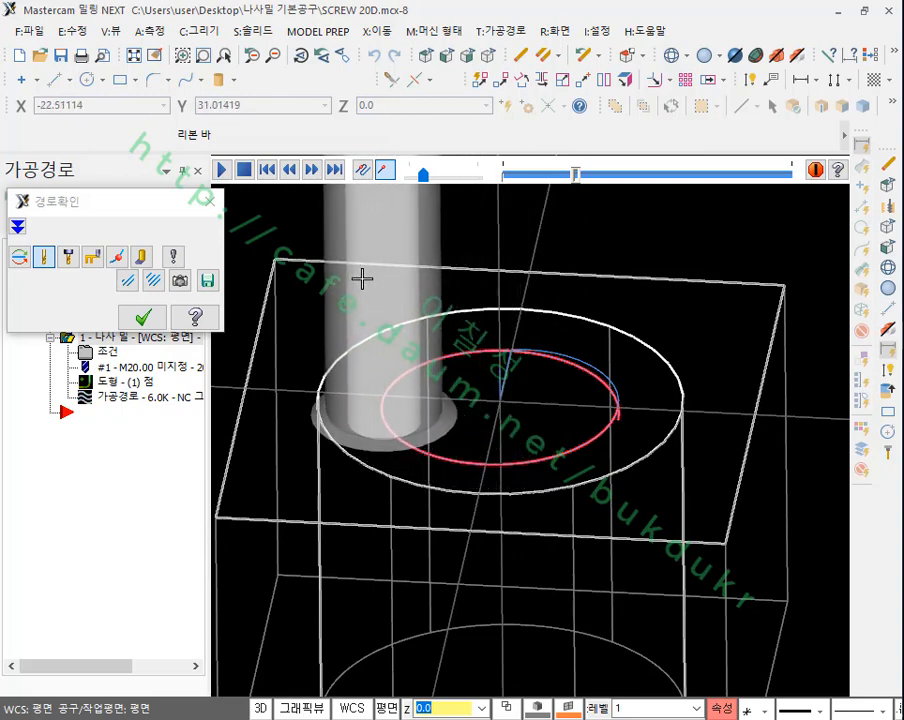
pyautogui.scroll(-1, 365, 272)
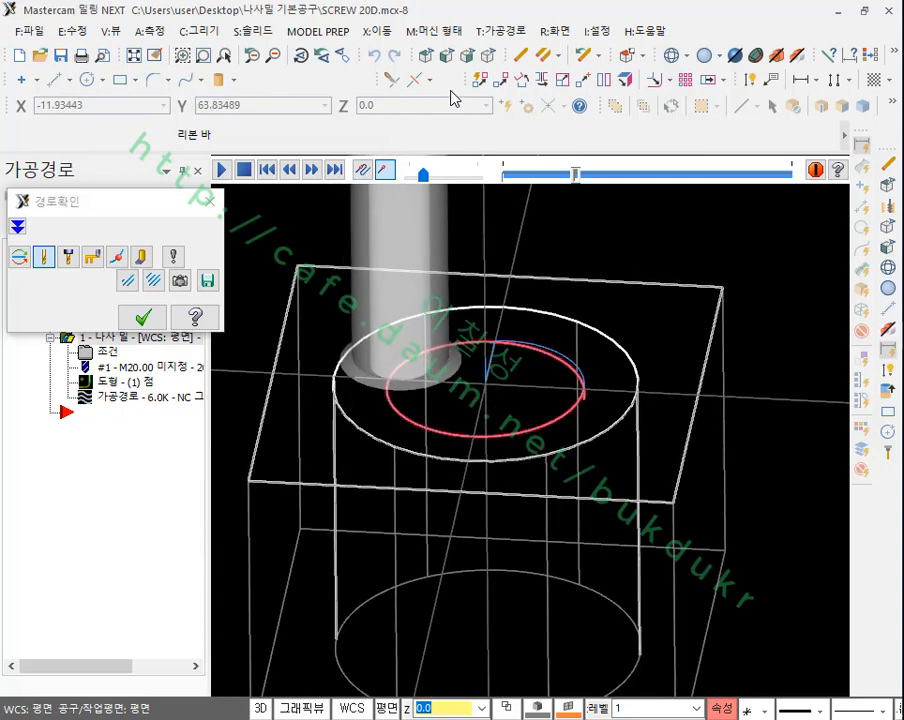
# Step: Examine the tool's helical descent in front view near the bore's top edge and stop the backplot partway
pyautogui.click(447, 56)
pyautogui.scroll(3, 536, 228)
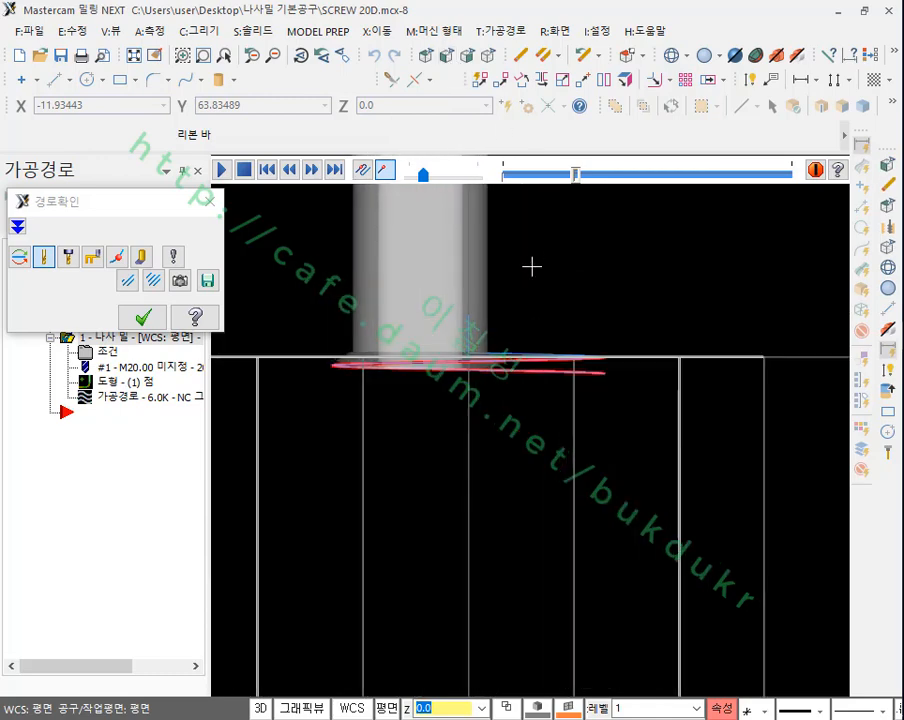
pyautogui.scroll(2, 666, 362)
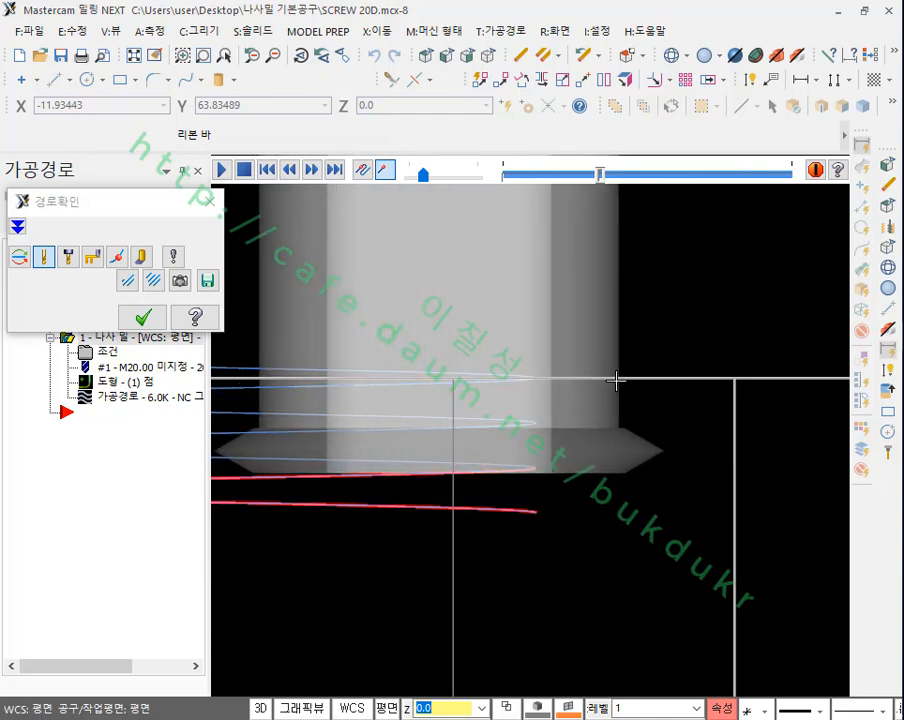
pyautogui.click(244, 170)
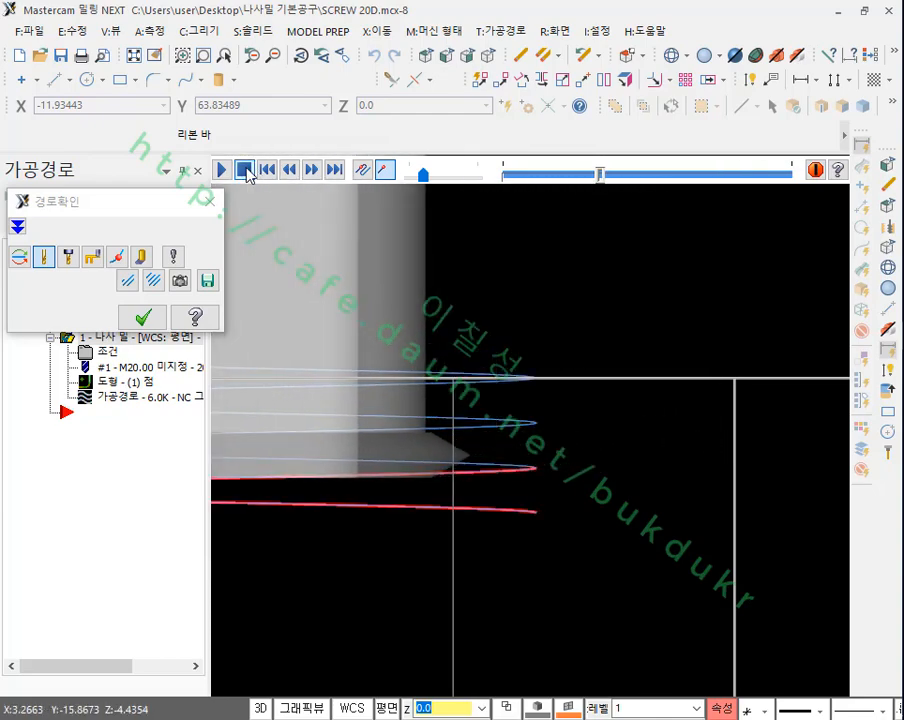
pyautogui.scroll(1, 575, 418)
pyautogui.scroll(1, 575, 418)
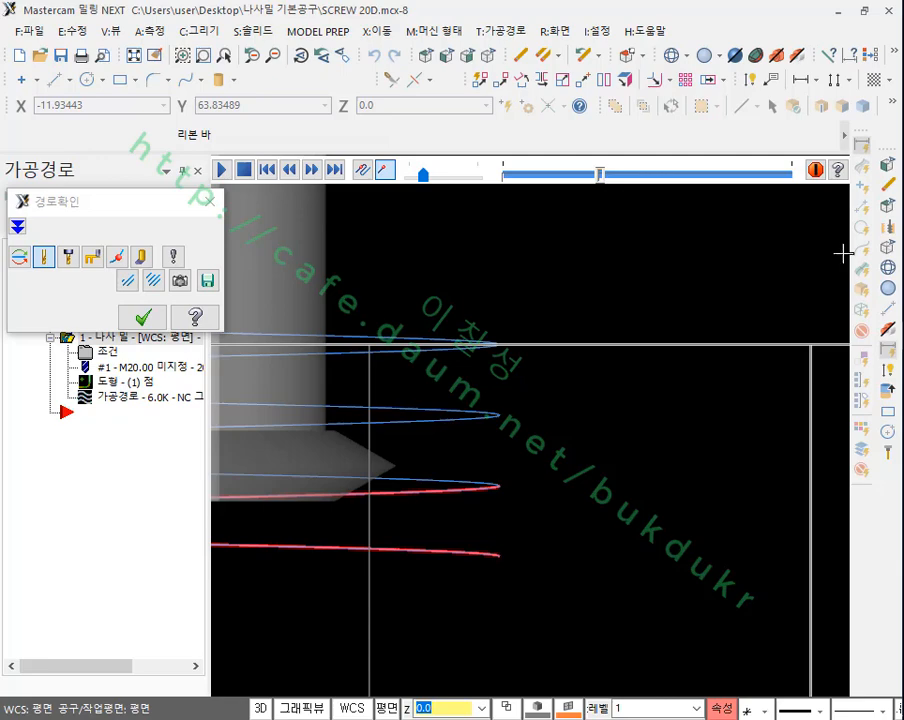
# Step: Close the backplot and mark the vertical spacing between the top two helix turns with arrows and the label 2
pyautogui.click(889, 186)
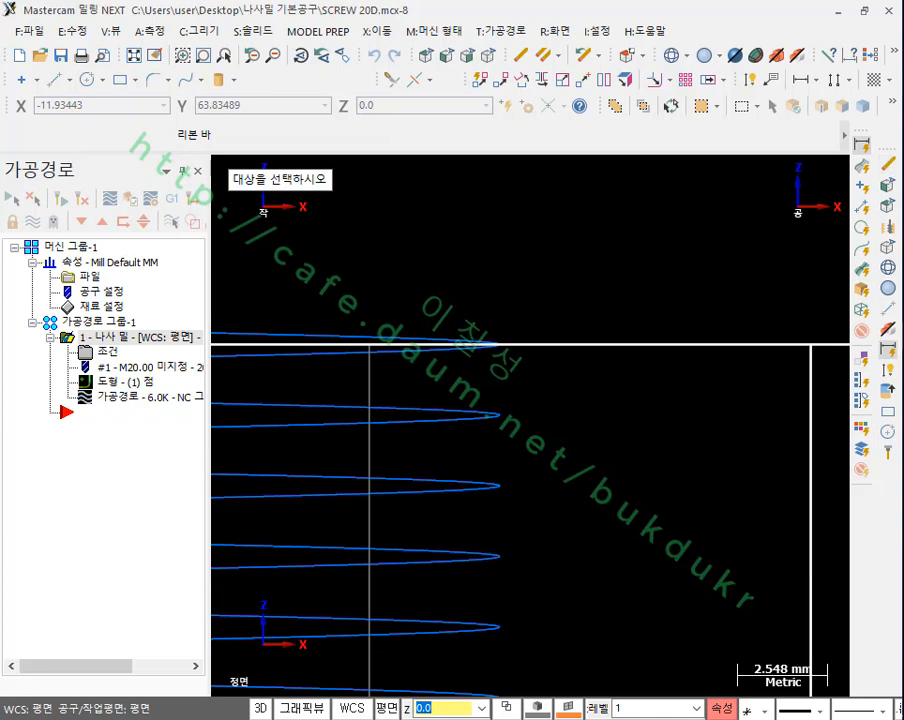
pyautogui.moveTo(490, 342); pyautogui.dragTo(648, 340)
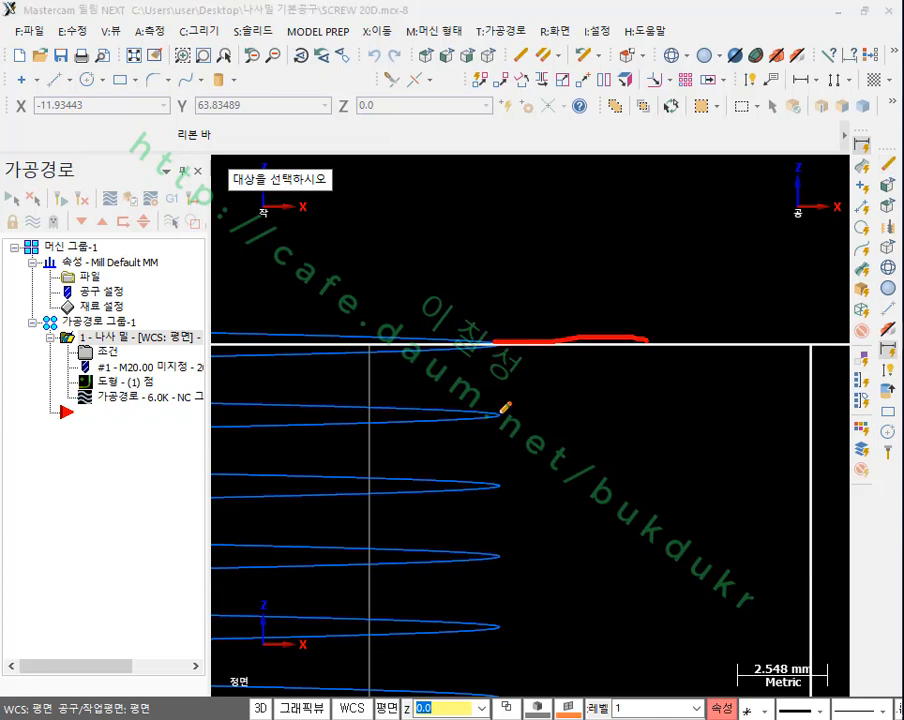
pyautogui.moveTo(498, 411); pyautogui.dragTo(661, 410)
pyautogui.moveTo(592, 283); pyautogui.dragTo(592, 541)
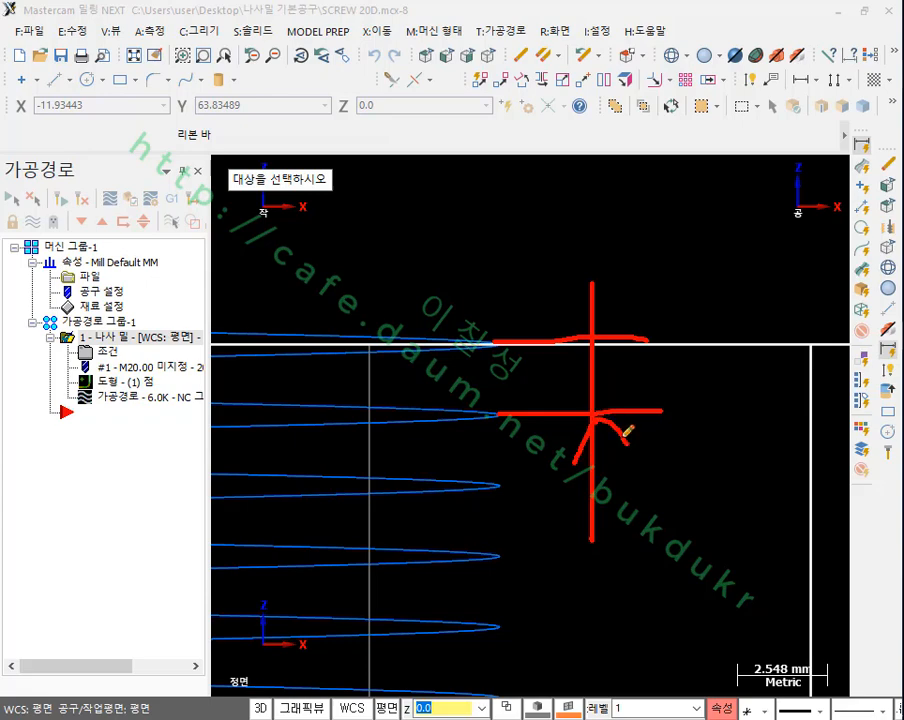
pyautogui.moveTo(681, 359); pyautogui.dragTo(680, 388)
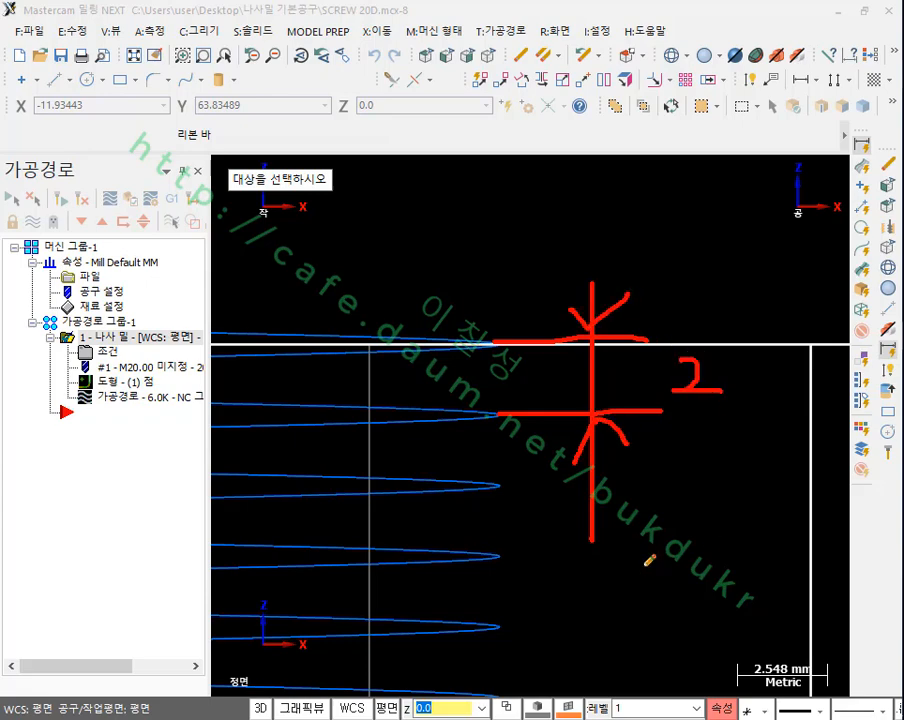
# Step: Mark the next three helix turns with horizontal lines, join all turn ends with a vertical line, and clear all marks
pyautogui.moveTo(500, 486); pyautogui.dragTo(698, 479)
pyautogui.moveTo(499, 560); pyautogui.dragTo(692, 561)
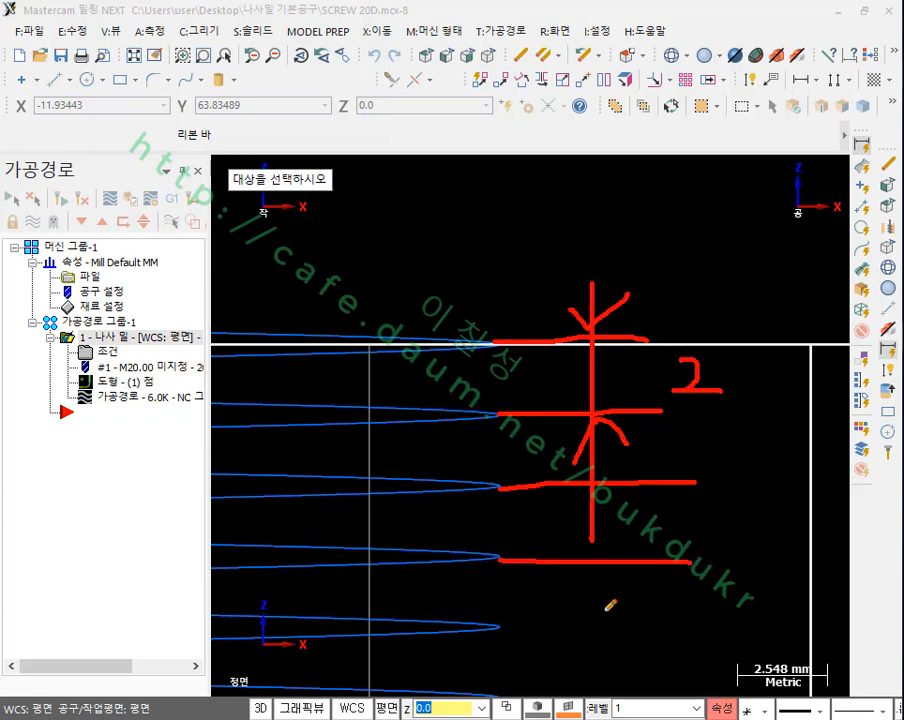
pyautogui.moveTo(500, 624); pyautogui.dragTo(685, 628)
pyautogui.moveTo(496, 340); pyautogui.dragTo(497, 658)
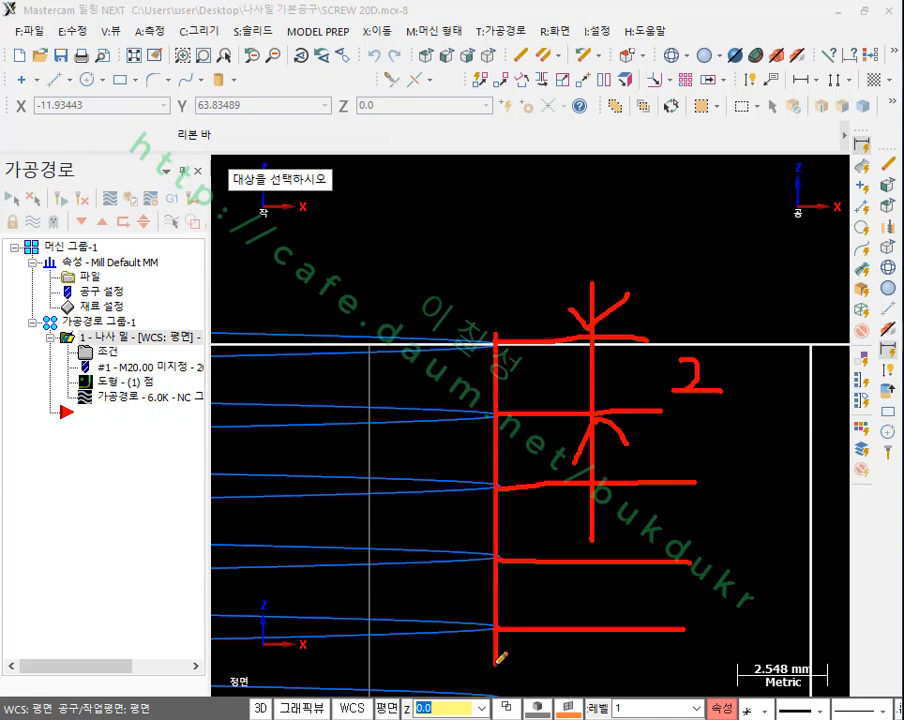
pyautogui.rightClick(625, 223)
pyautogui.click(700, 423)
# Step: Reopen the backplot and advance the tool more than halfway along the helix to examine its tip at the bore wall
pyautogui.scroll(-6, 698, 275)
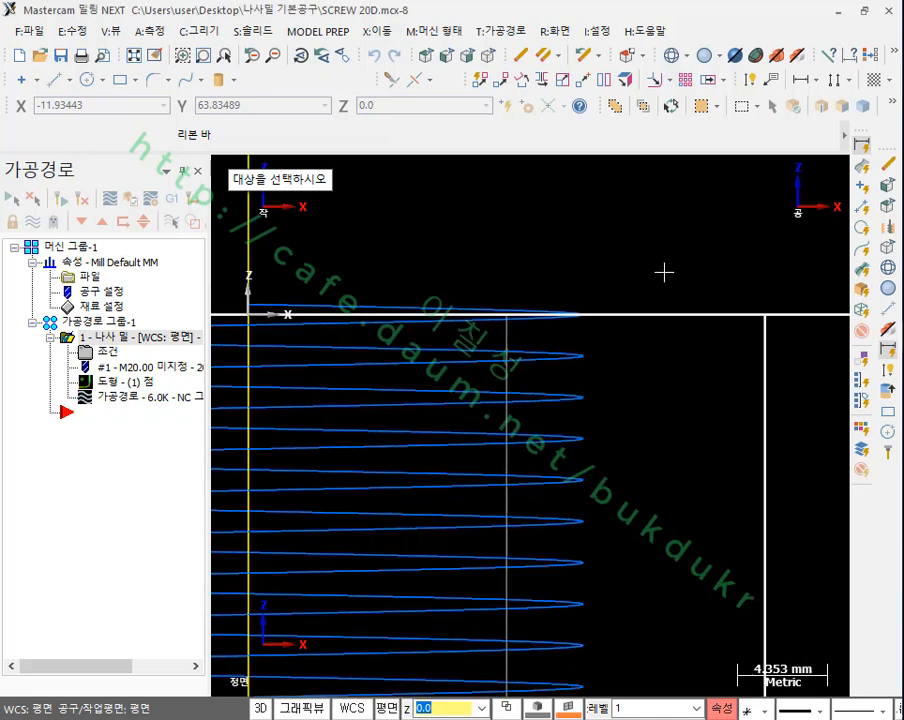
pyautogui.scroll(-1, 667, 283)
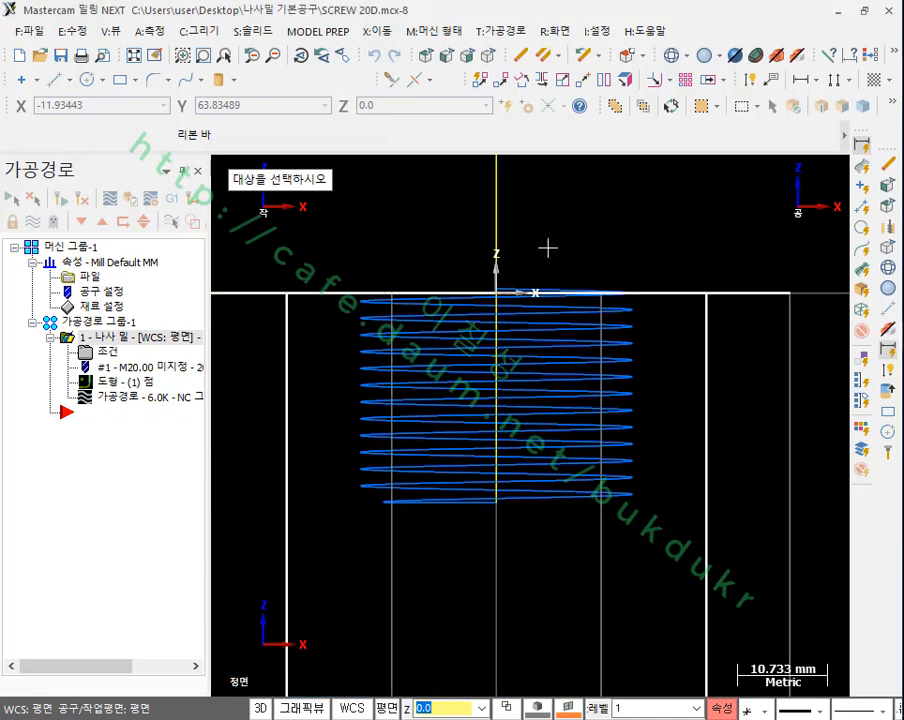
pyautogui.click(111, 401)
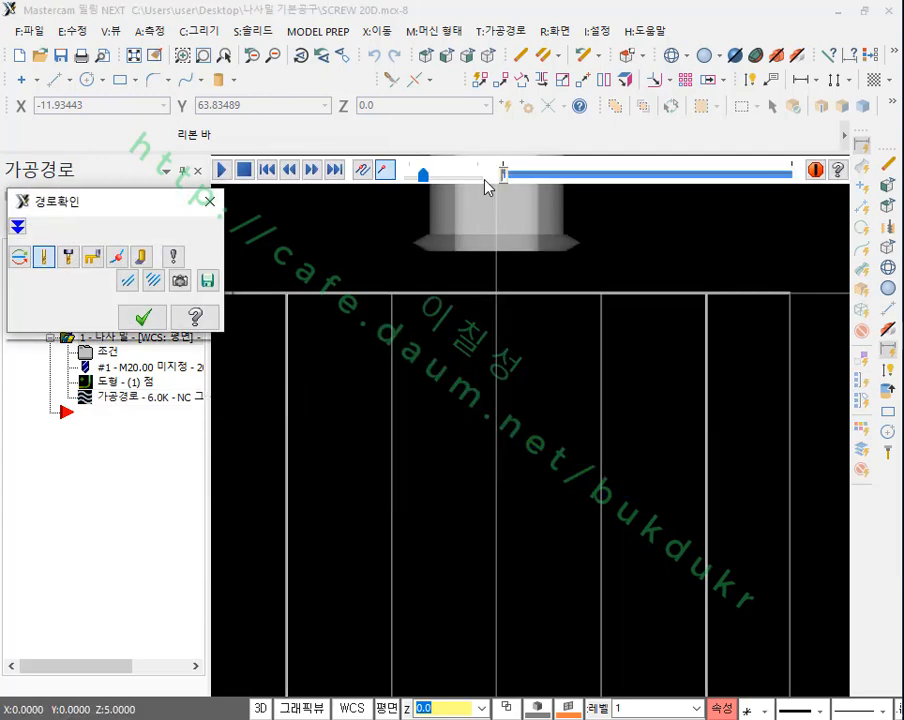
pyautogui.moveTo(503, 178); pyautogui.dragTo(670, 180)
pyautogui.scroll(1, 763, 396)
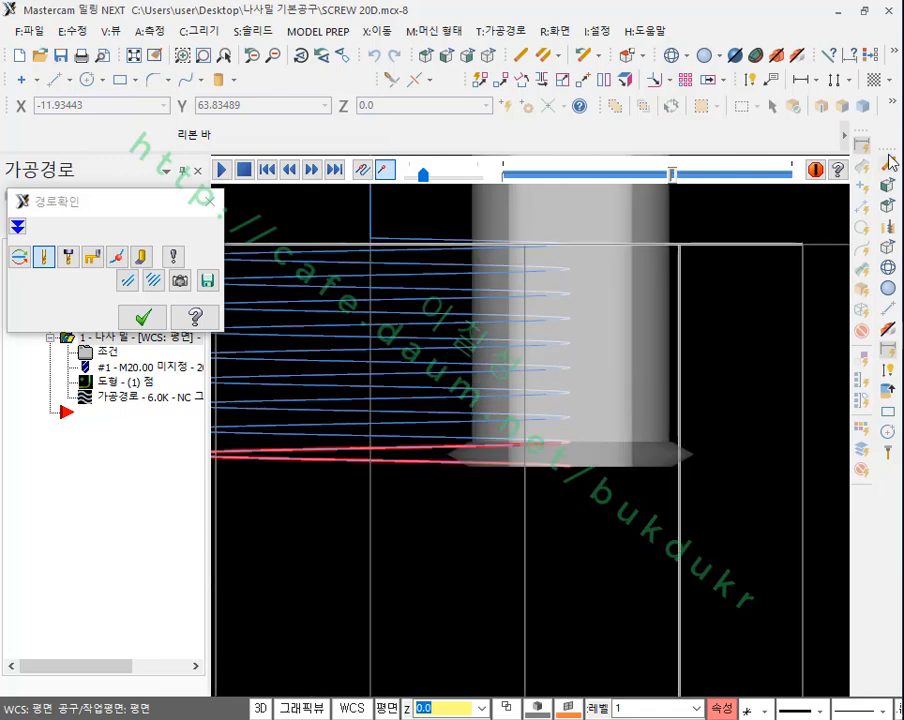
# Step: Circle the tool tip, trace the bore wall, mark how far the tip reaches beyond it, and clear the marks
pyautogui.moveTo(698, 490)
pyautogui.mouseDown()
pyautogui.moveTo(646, 482)
pyautogui.moveTo(708, 420)
pyautogui.moveTo(695, 500)
pyautogui.mouseUp()
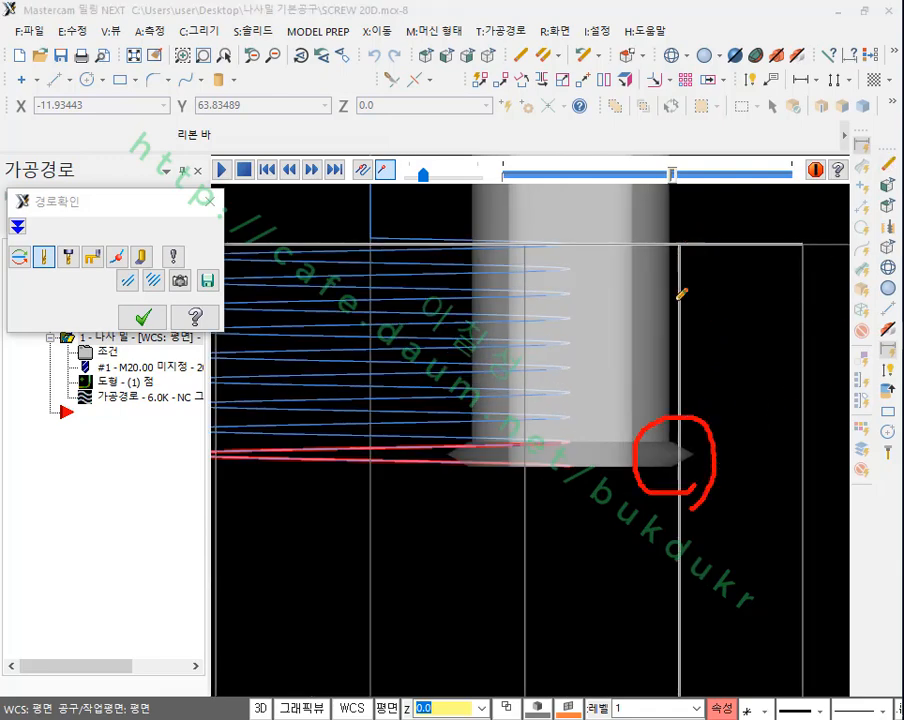
pyautogui.moveTo(681, 243); pyautogui.dragTo(674, 481)
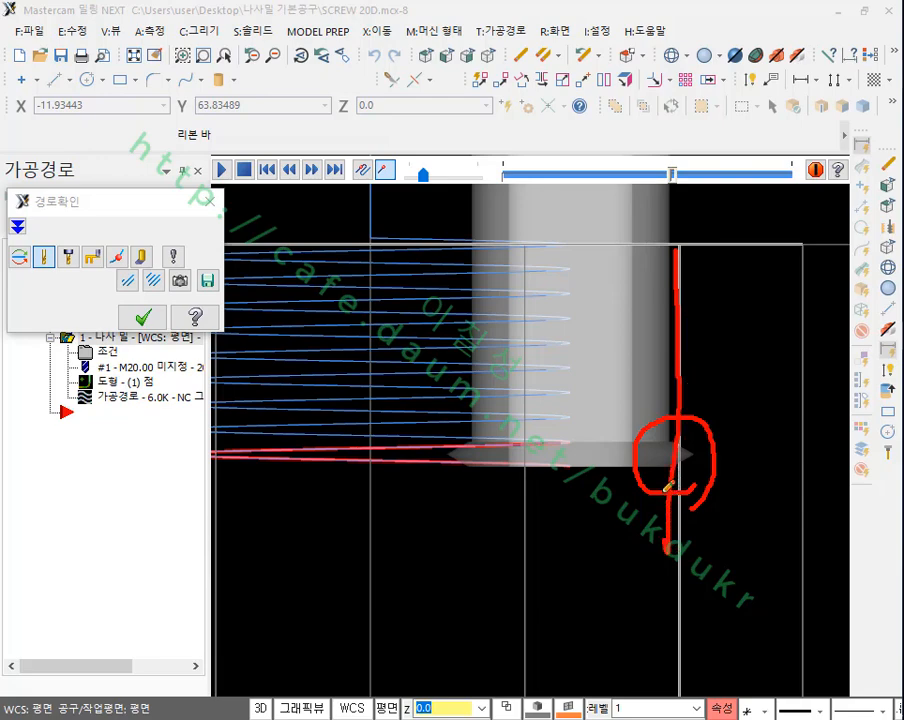
pyautogui.moveTo(684, 433); pyautogui.dragTo(680, 613)
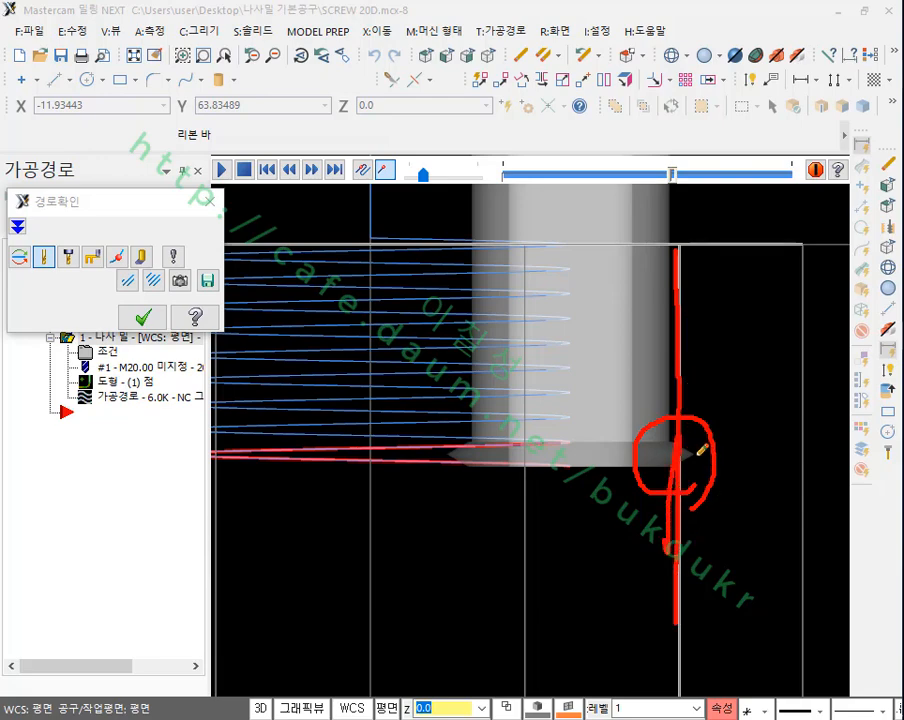
pyautogui.moveTo(702, 451); pyautogui.dragTo(713, 597)
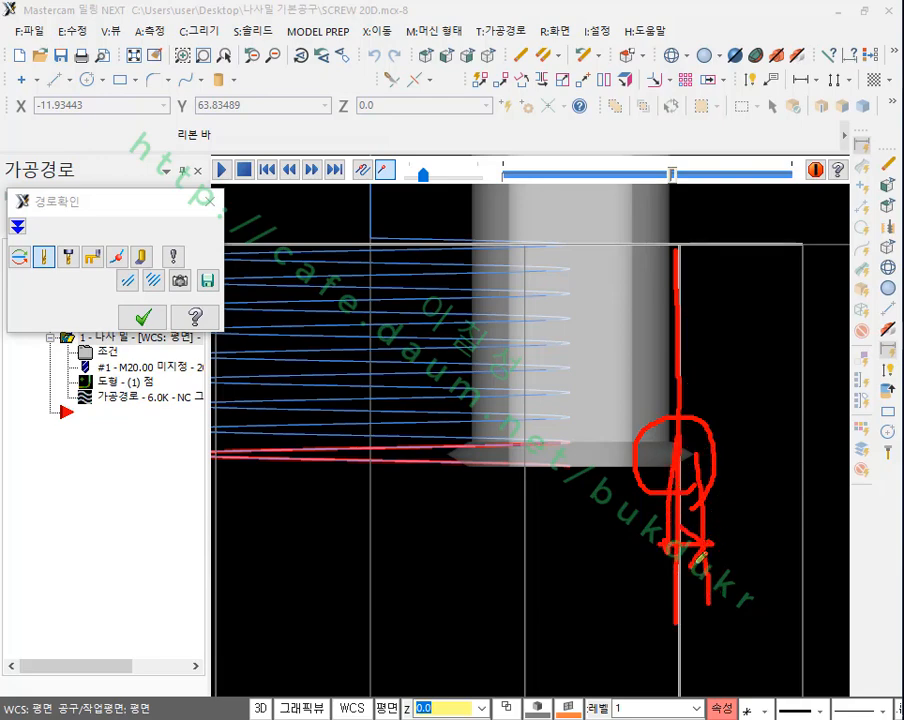
pyautogui.rightClick(368, 207)
pyautogui.click(376, 410)
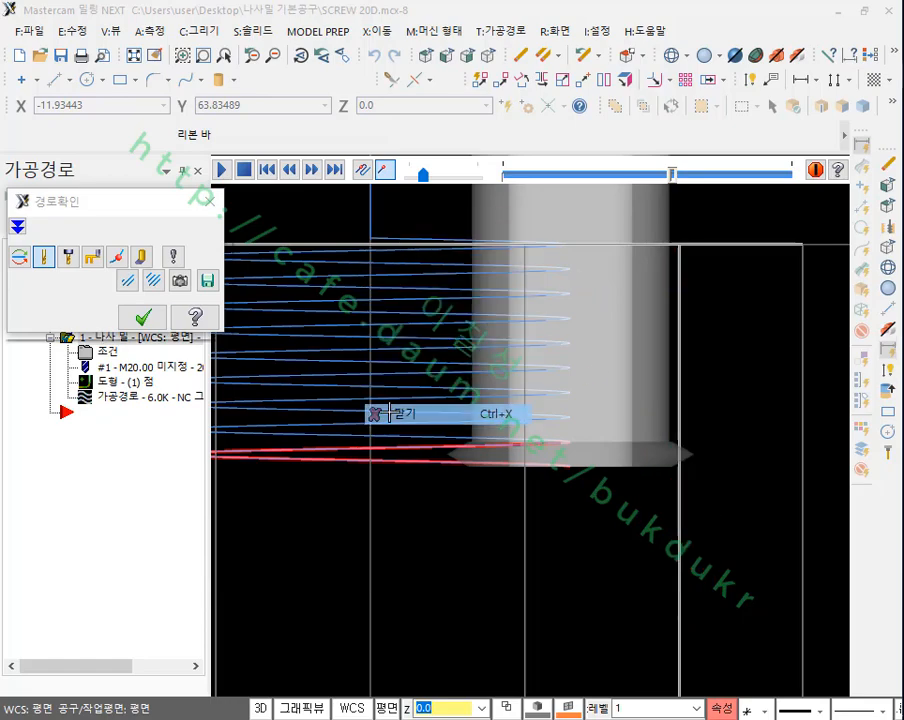
# Step: Close the backplot and show the toolpath and bore in isometric view
pyautogui.click(143, 317)
pyautogui.scroll(-1, 605, 325)
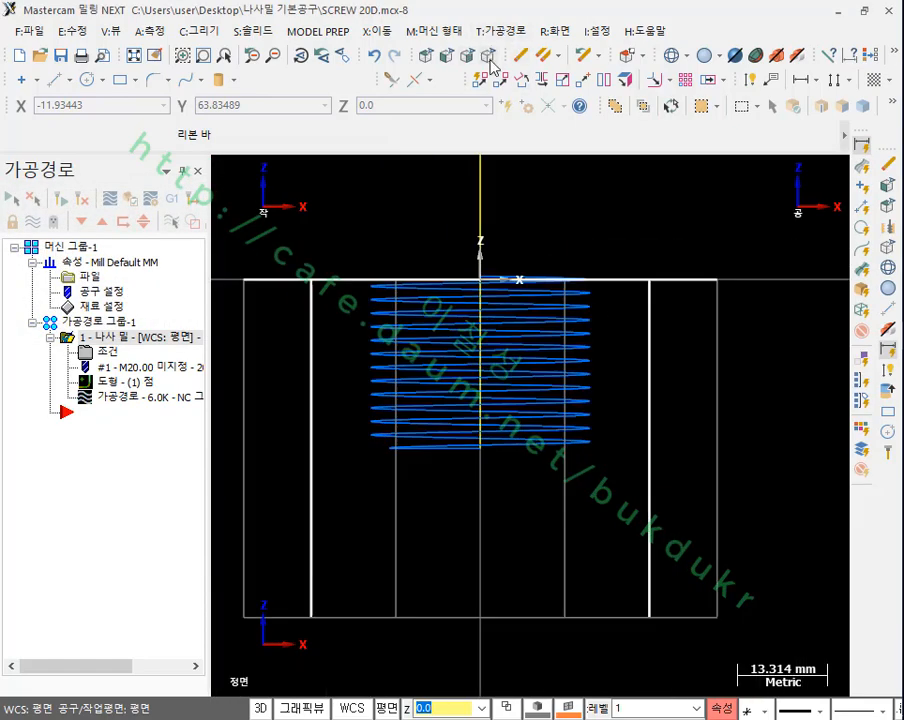
pyautogui.click(489, 58)
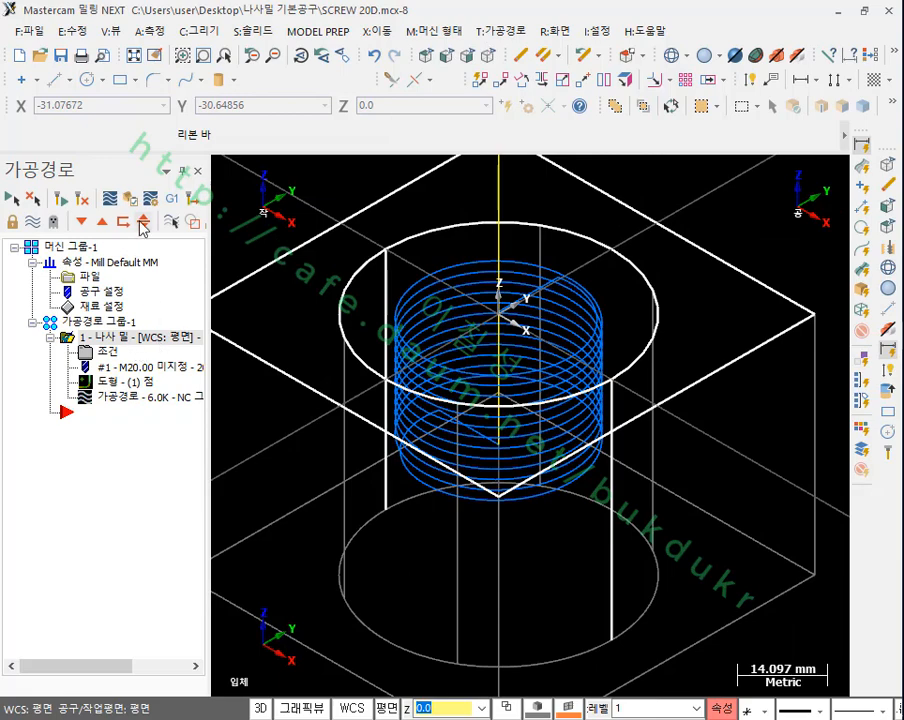
# Step: Try to verify the thread mill operation in the Mastercam Simulator, agreeing to continue without operation #1
pyautogui.click(130, 201)
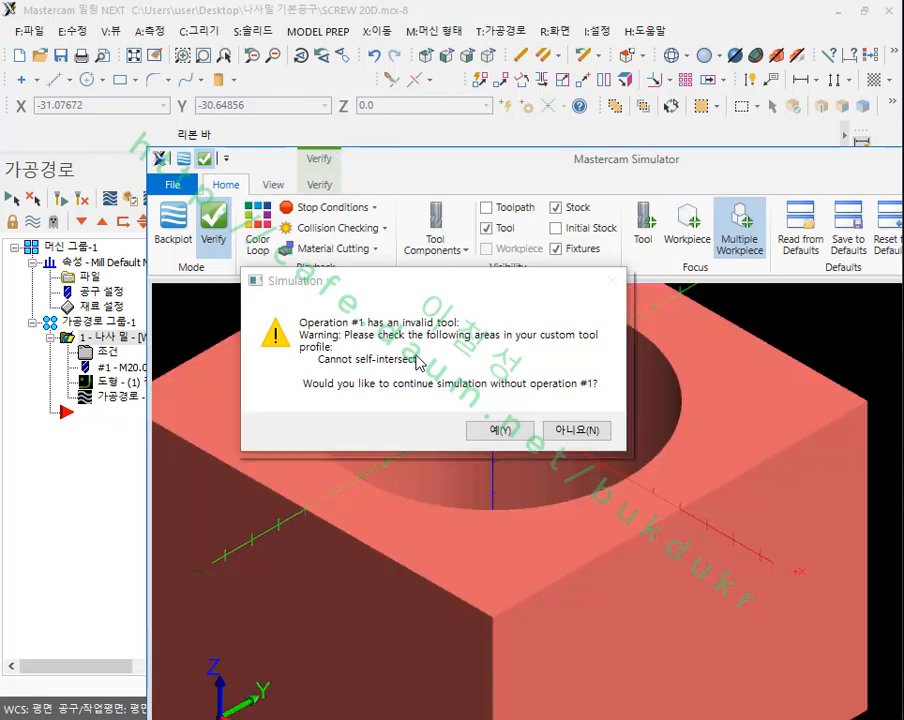
pyautogui.click(513, 424)
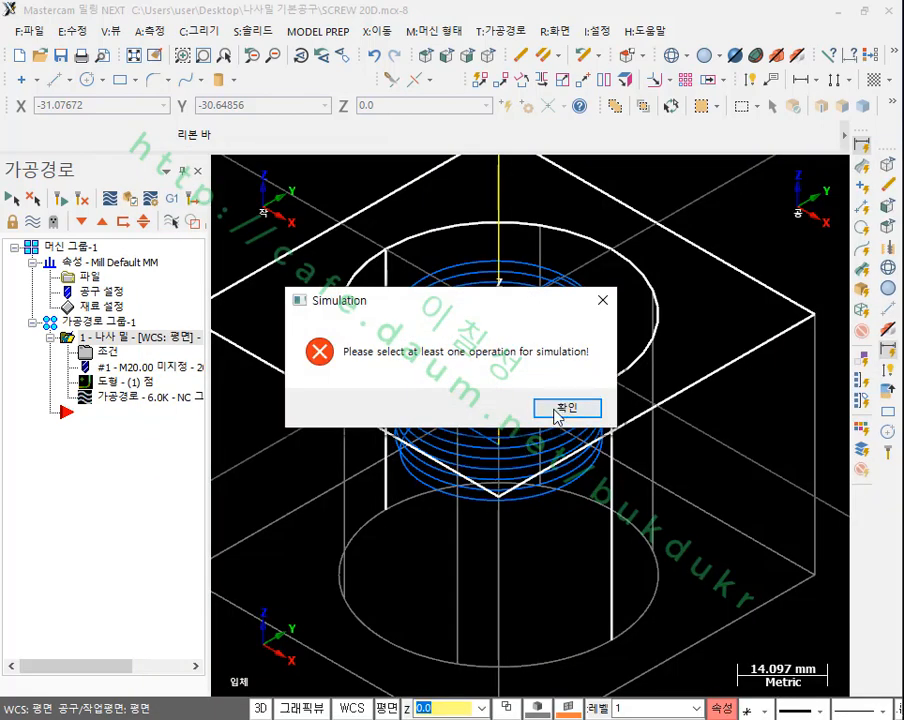
pyautogui.click(566, 408)
pyautogui.scroll(-3, 452, 272)
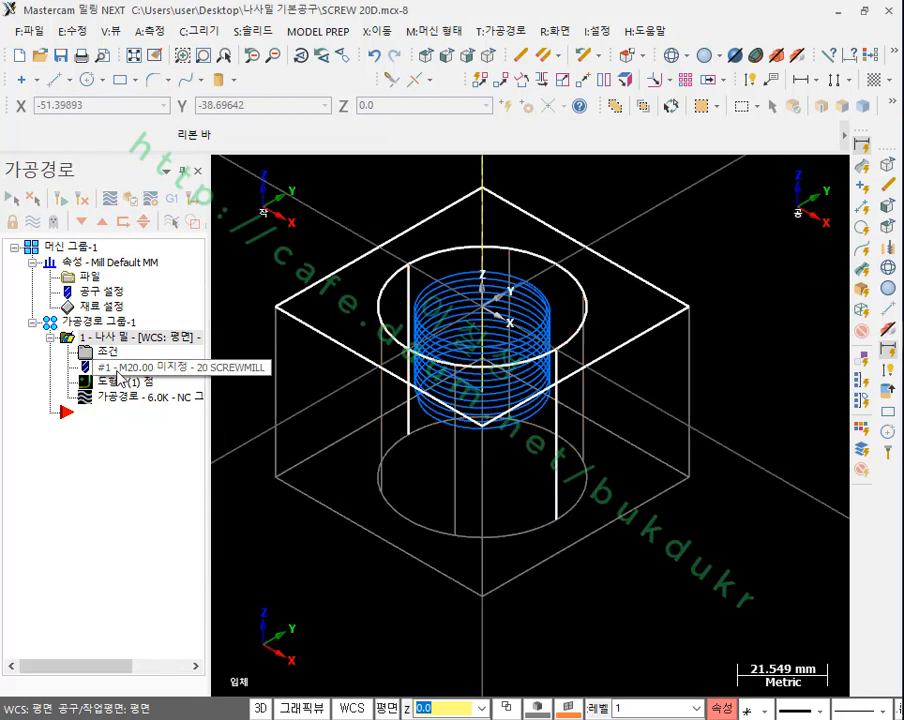
# Step: Open the 20 screwmill's custom tool definition and examine its cutting tip, overall dimensions, shoulder length and shank diameter
pyautogui.doubleClick(116, 370)
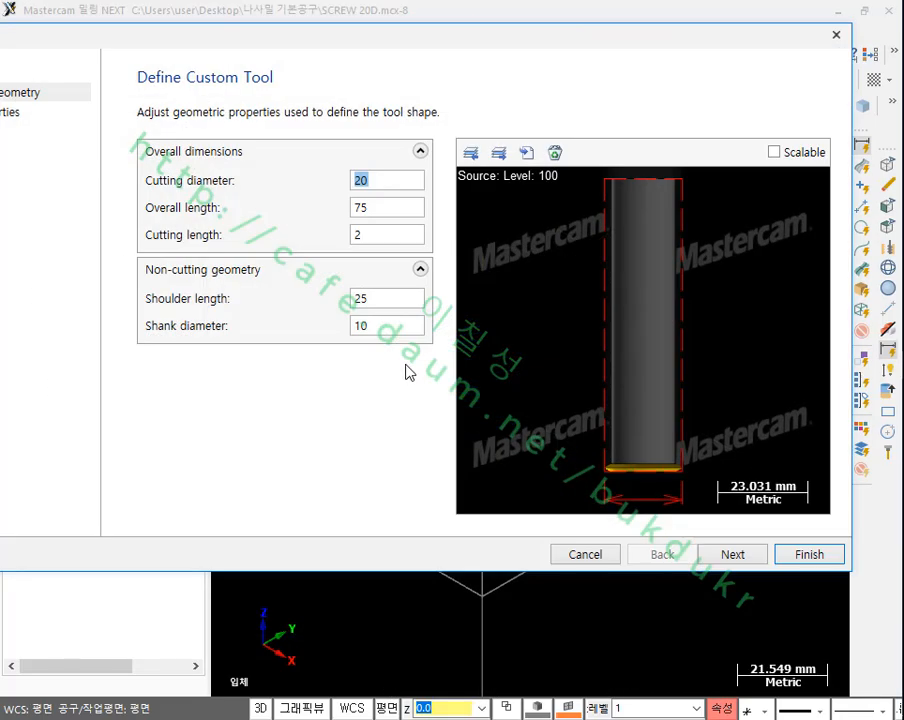
pyautogui.scroll(5, 622, 416)
pyautogui.scroll(-2, 650, 435)
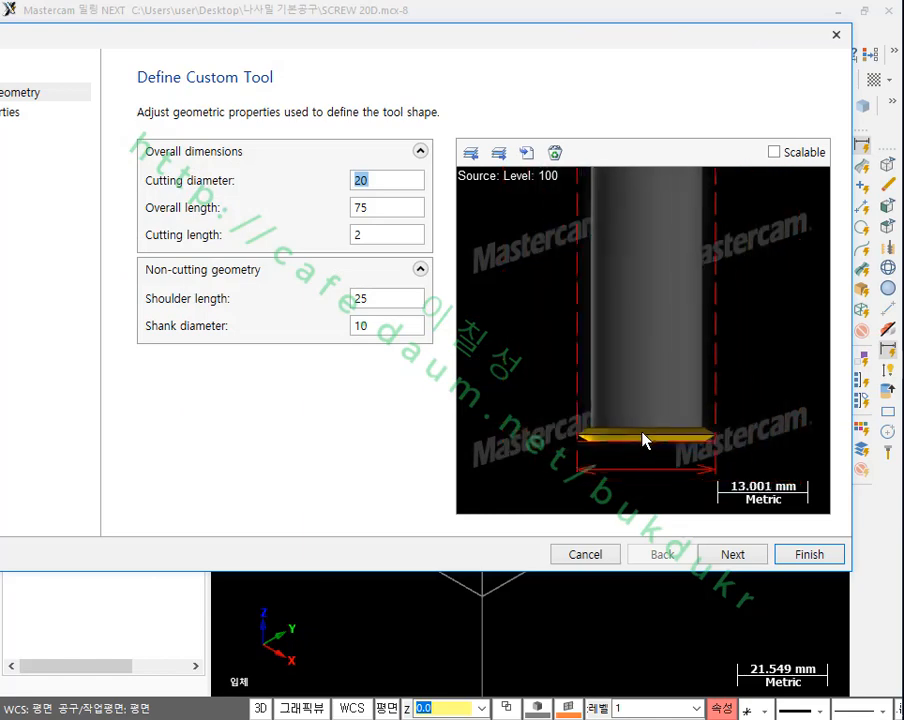
pyautogui.scroll(-1, 643, 440)
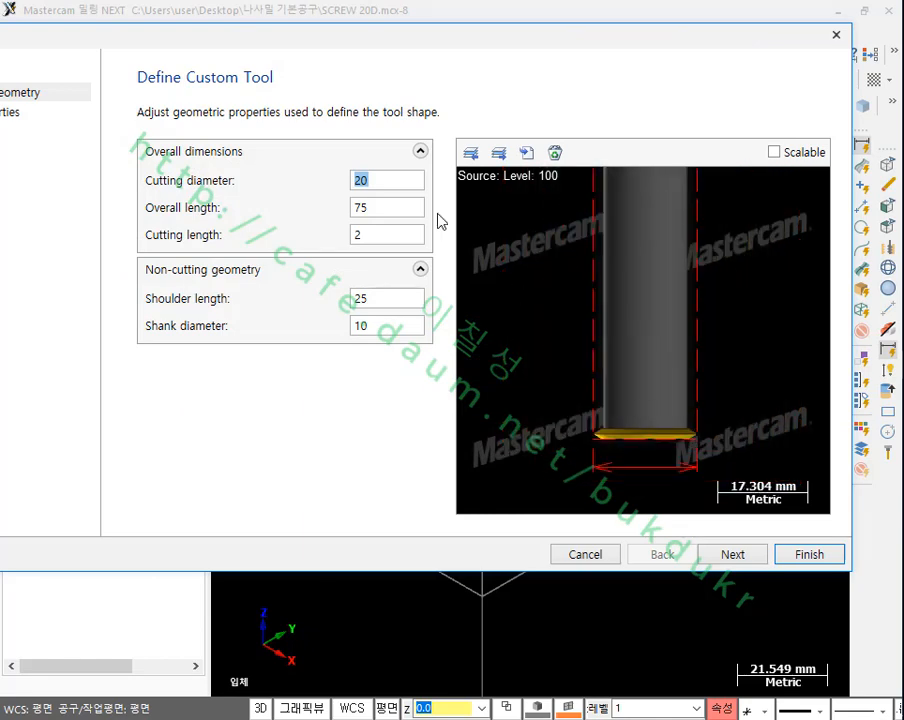
pyautogui.click(404, 208)
pyautogui.click(391, 181)
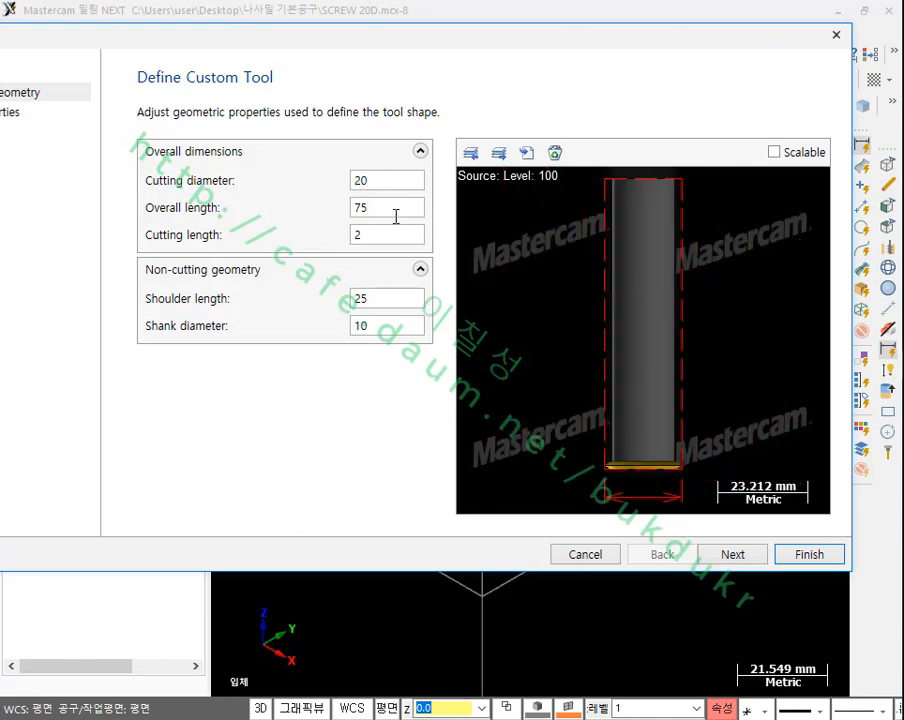
pyautogui.click(396, 216)
pyautogui.click(402, 238)
pyautogui.click(396, 300)
pyautogui.click(393, 328)
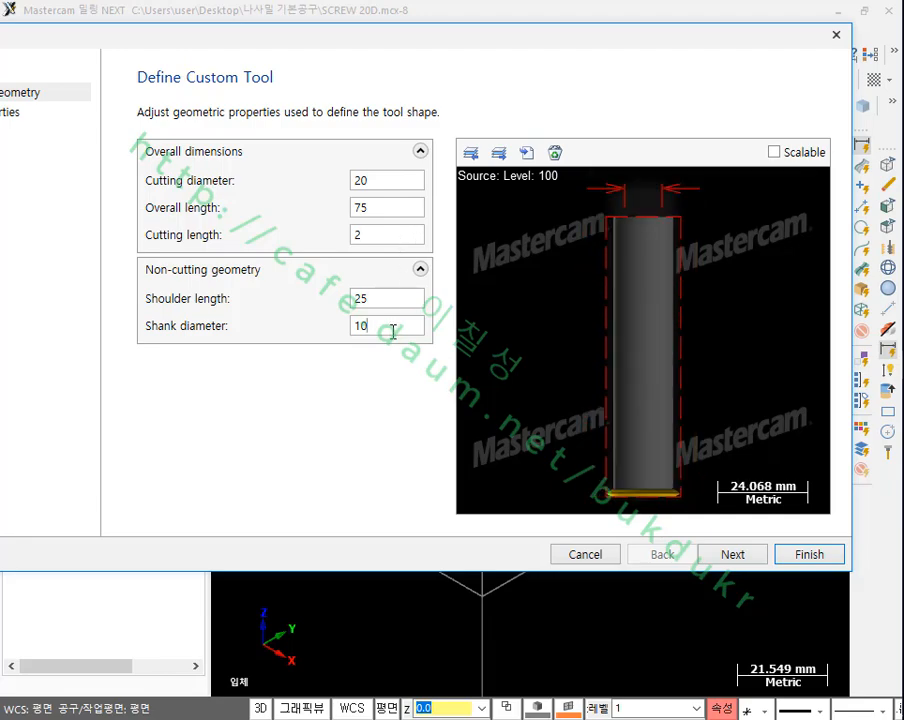
# Step: Review the 20 screwmill's miscellaneous properties and finish the tool definition
pyautogui.click(745, 560)
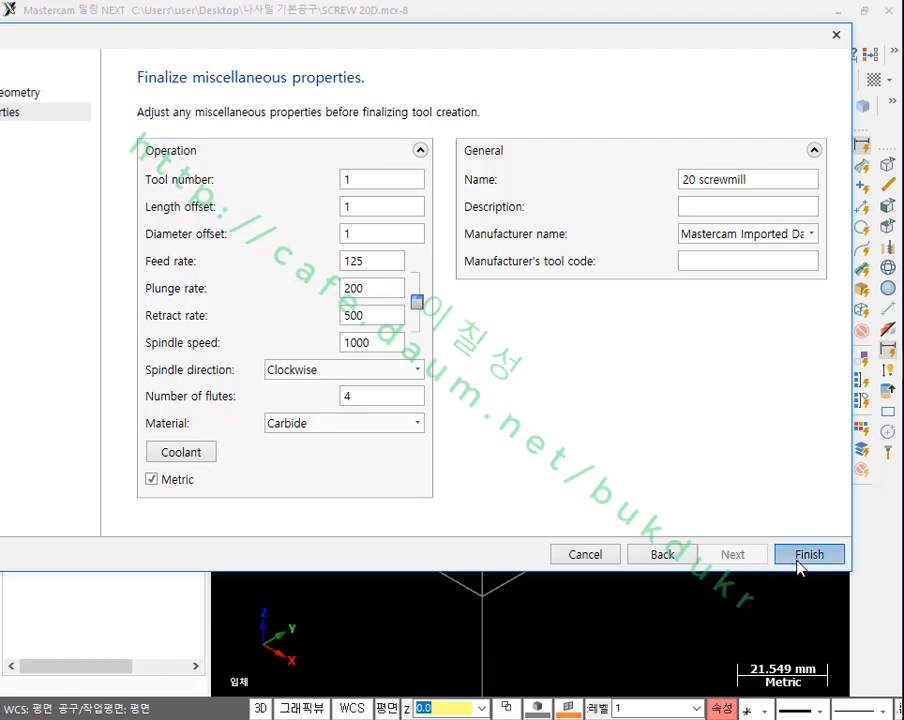
pyautogui.click(792, 556)
pyautogui.scroll(1, 425, 297)
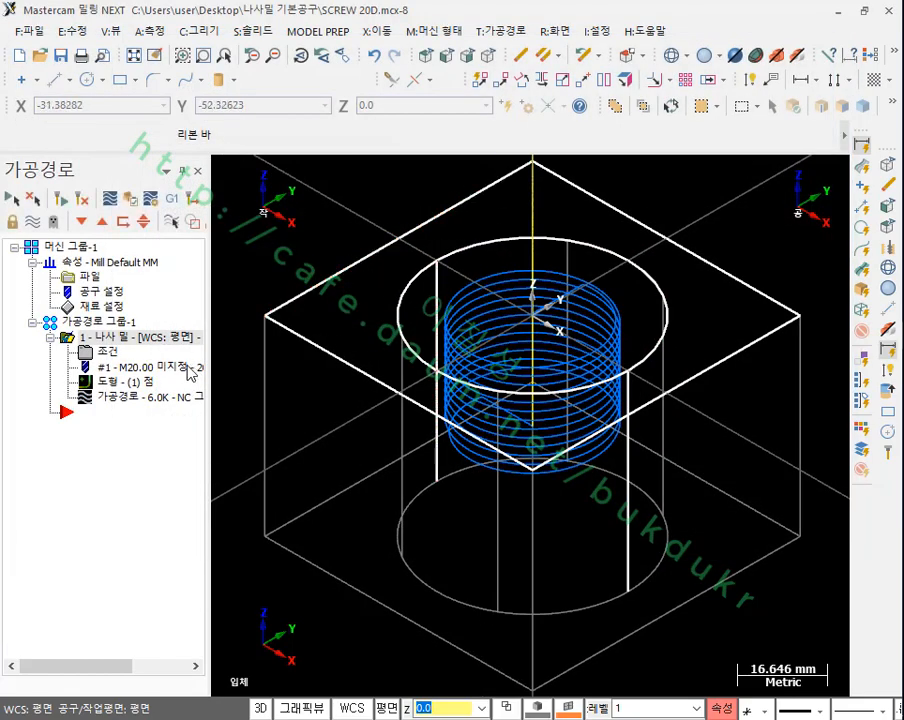
# Step: Try the solid verification of the thread mill operation again, accepting the simulation without operation #1
pyautogui.click(128, 199)
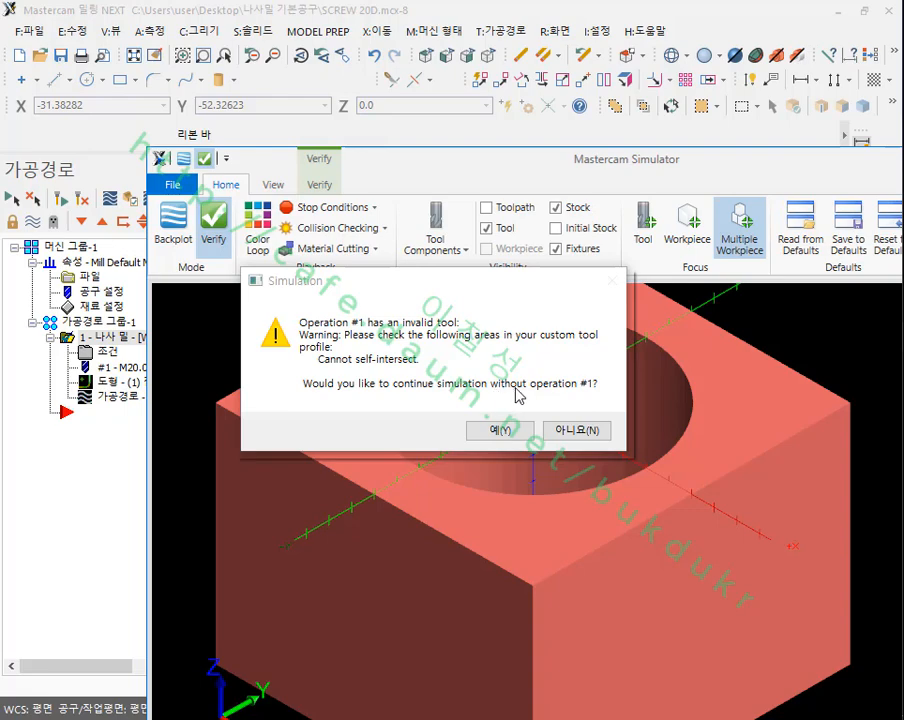
pyautogui.click(522, 425)
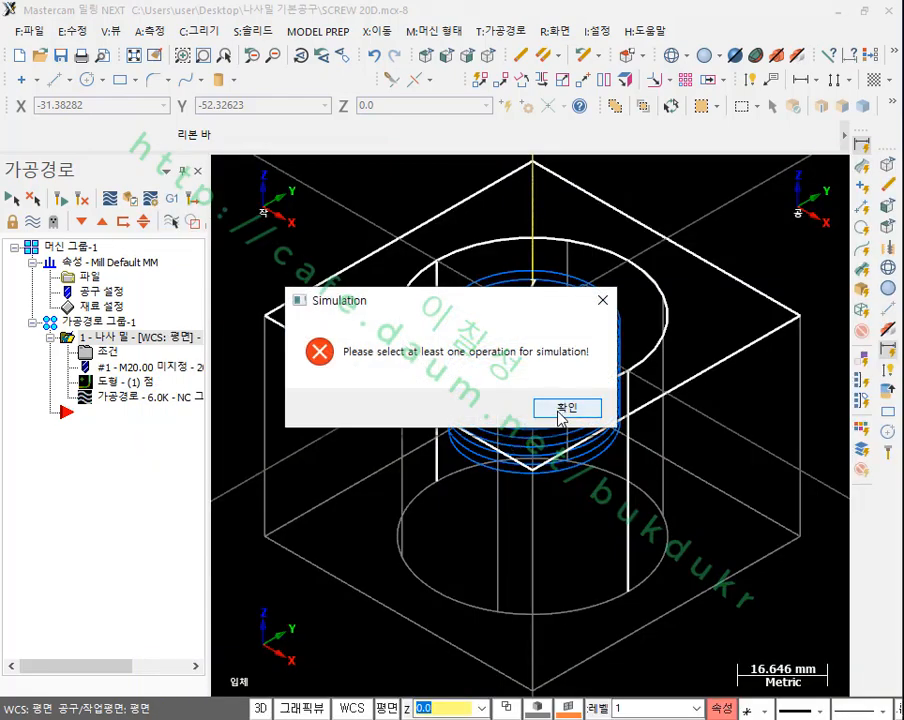
pyautogui.click(562, 408)
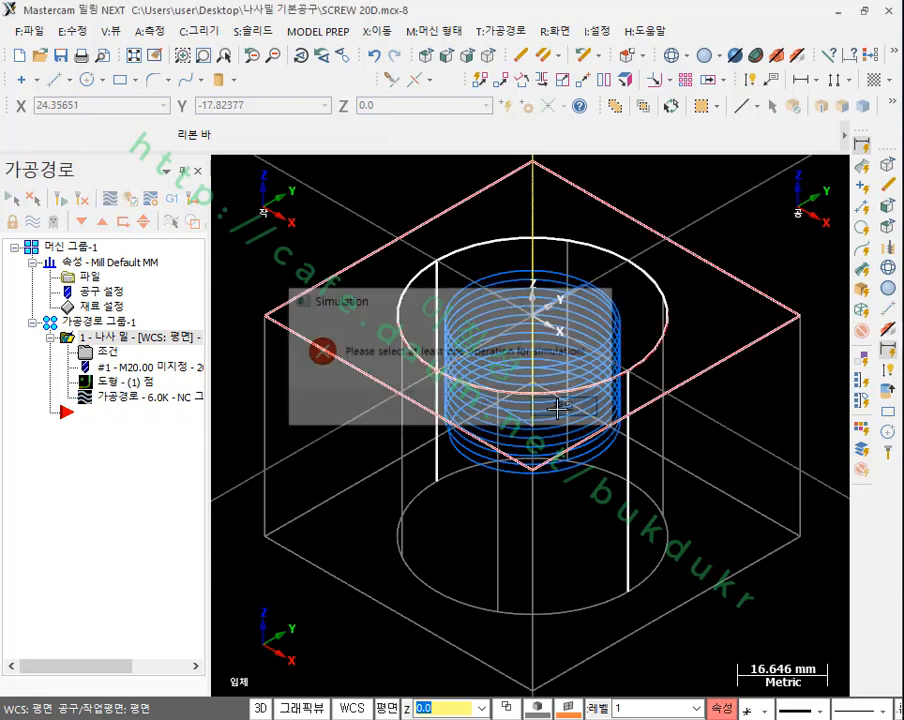
pyautogui.scroll(-1, 582, 327)
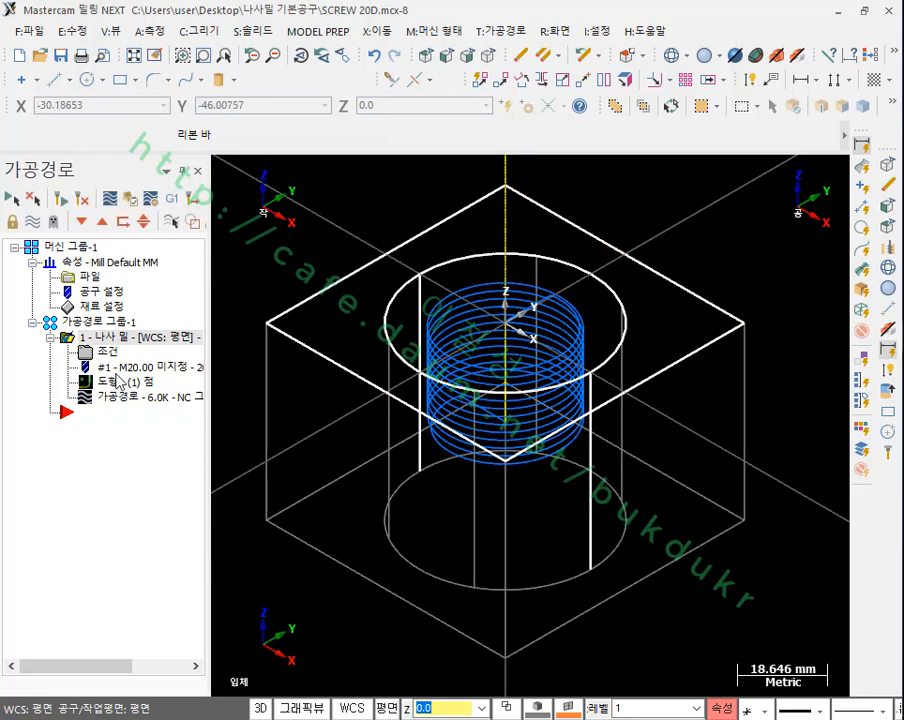
# Step: Run the verification once more, decline to continue without operation #1, and cancel back to the isometric view
pyautogui.click(128, 193)
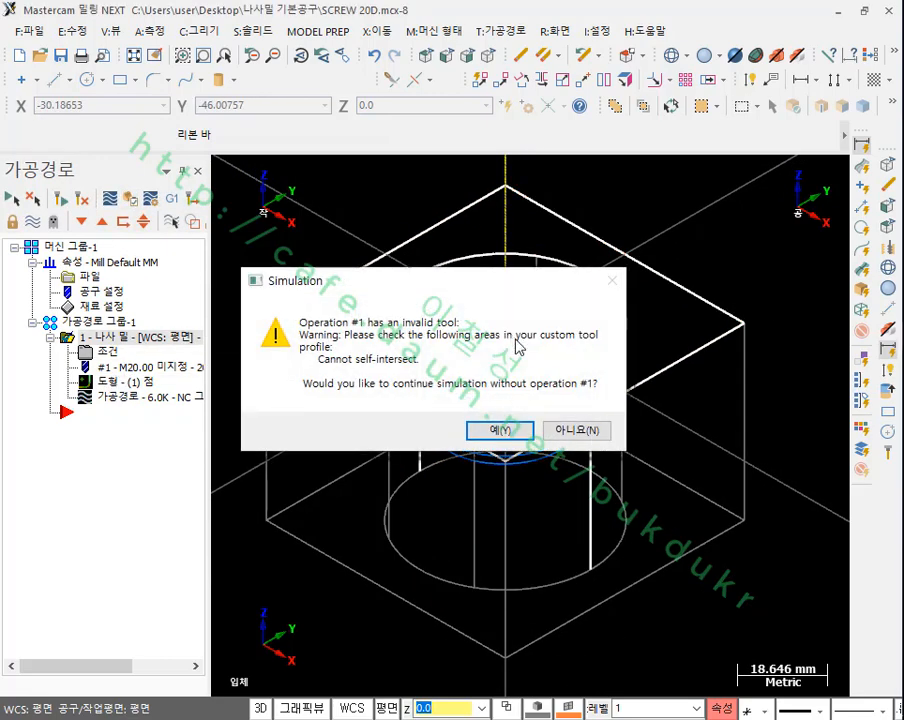
pyautogui.click(568, 481)
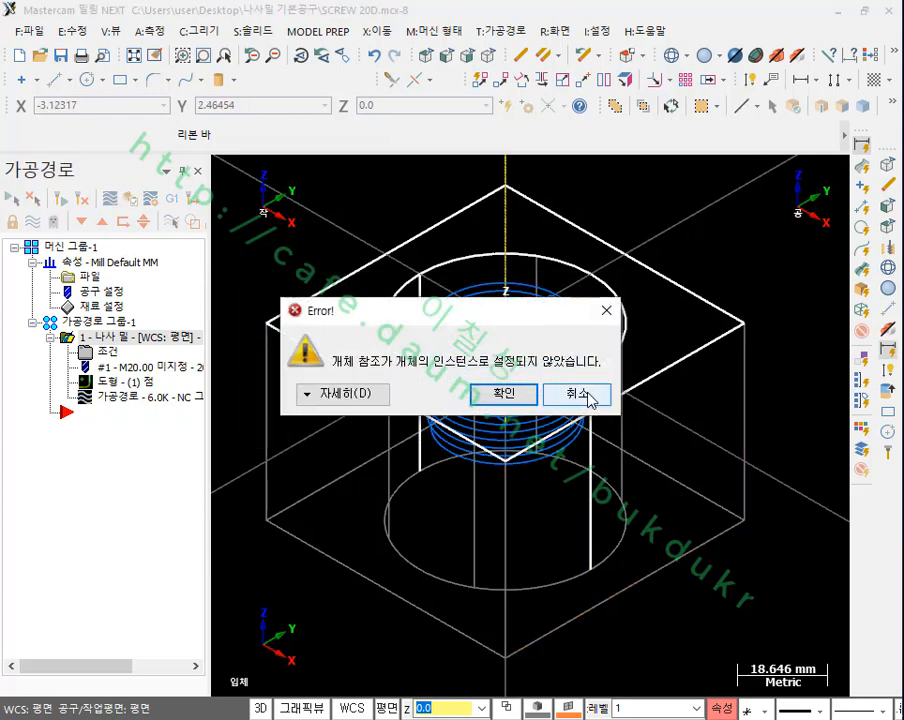
pyautogui.click(578, 394)
pyautogui.scroll(4, 466, 341)
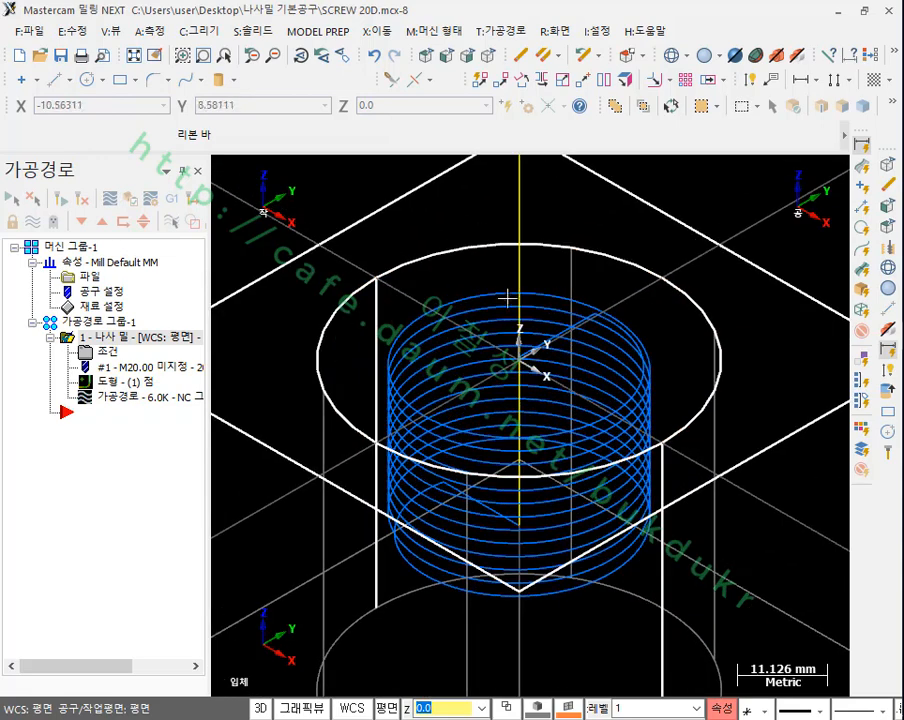
pyautogui.scroll(-5, 466, 341)
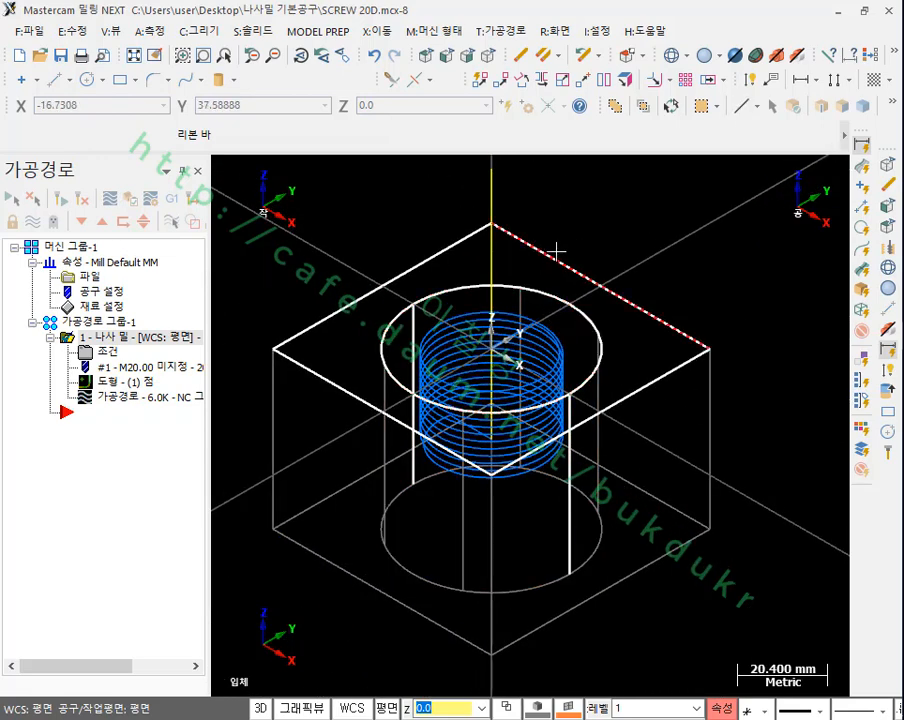
# Step: Backplot the thread mill operation, examine the screw mill's shape from the isometric and front views, and close the backplot
pyautogui.scroll(-1, 515, 345)
pyautogui.scroll(4, 490, 375)
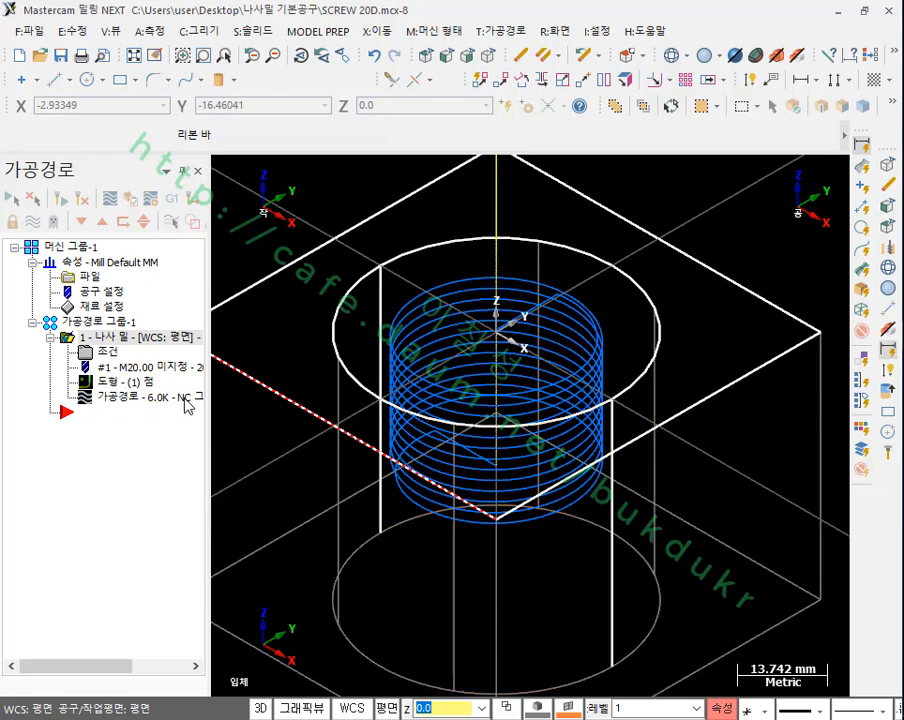
pyautogui.click(118, 398)
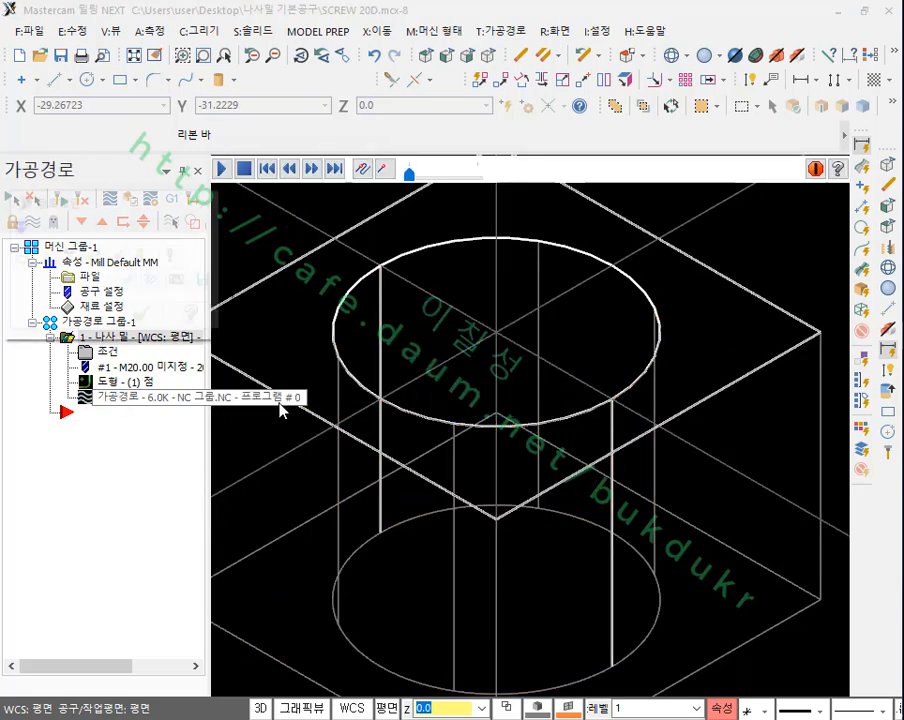
pyautogui.click(447, 57)
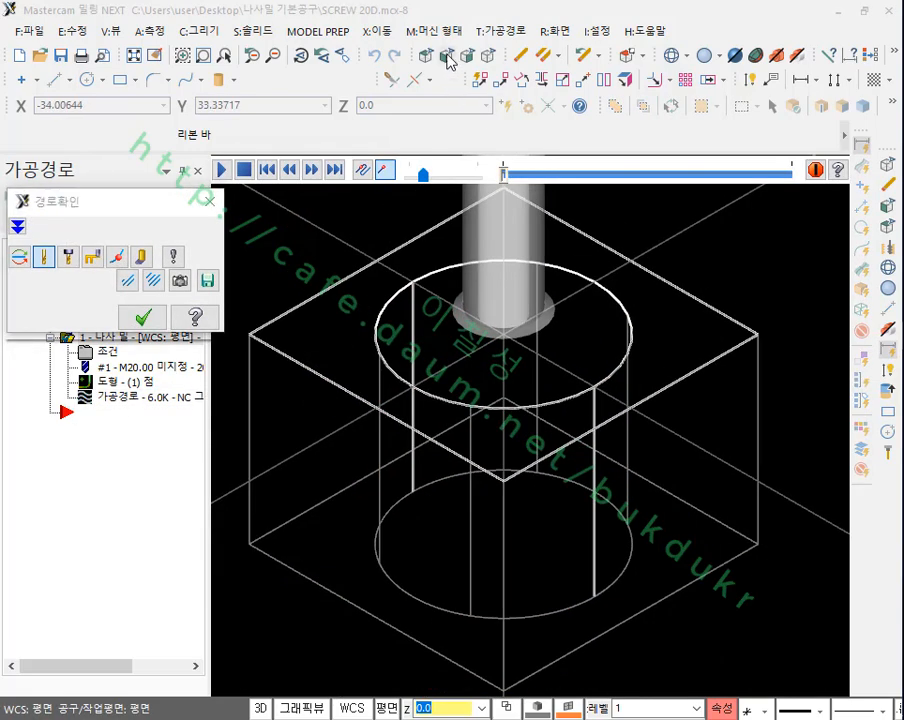
pyautogui.scroll(-5, 502, 539)
pyautogui.scroll(5, 527, 236)
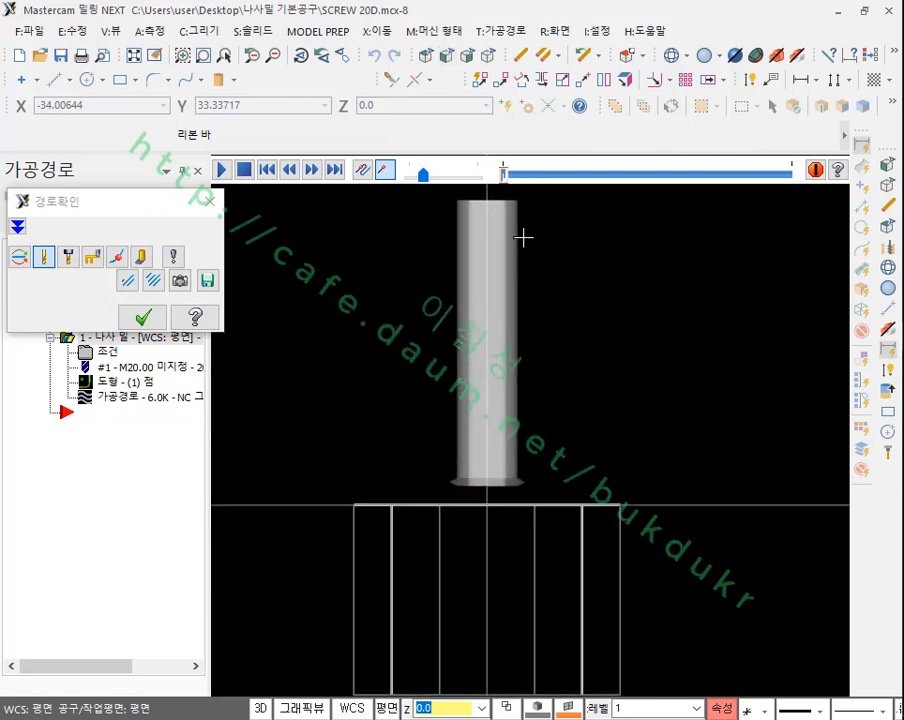
pyautogui.scroll(3, 510, 569)
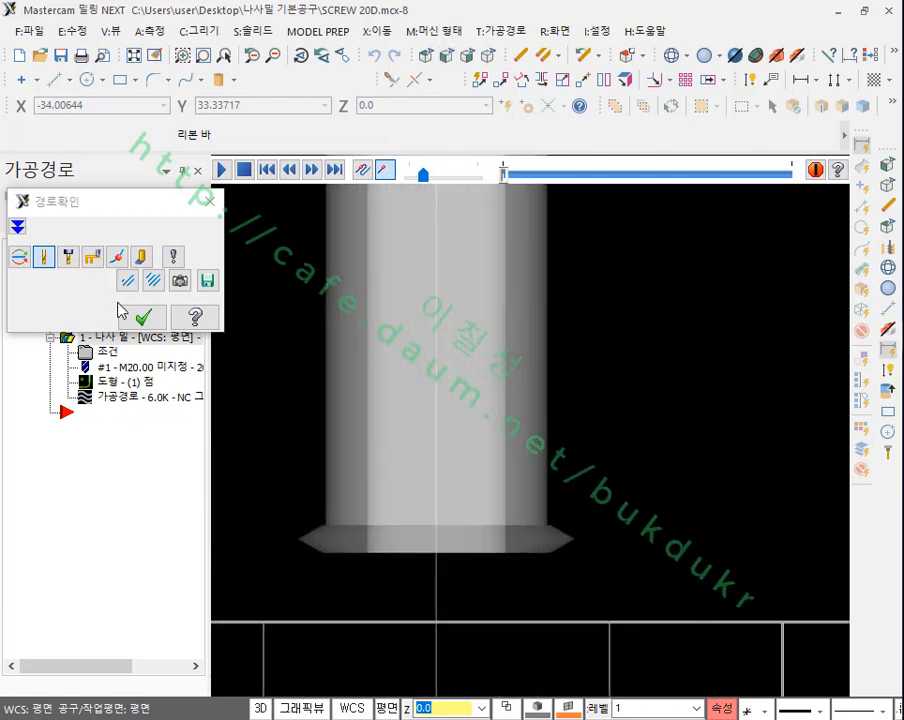
pyautogui.click(143, 317)
pyautogui.scroll(-4, 462, 340)
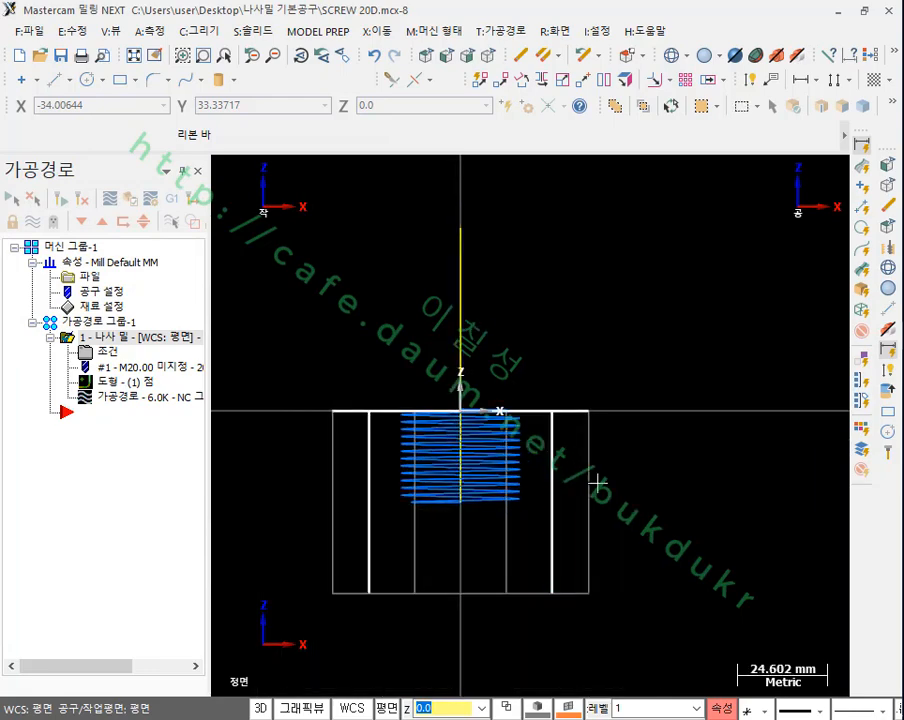
# Step: Make level 100 (나사밀) the active level, keeping level 1 visible
pyautogui.click(600, 708)
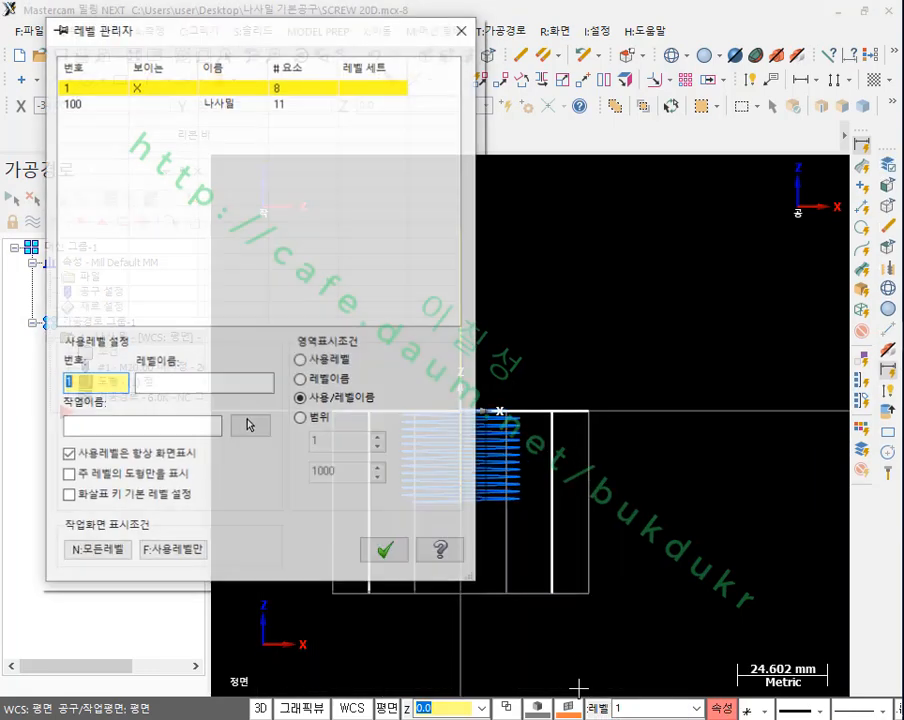
pyautogui.click(112, 103)
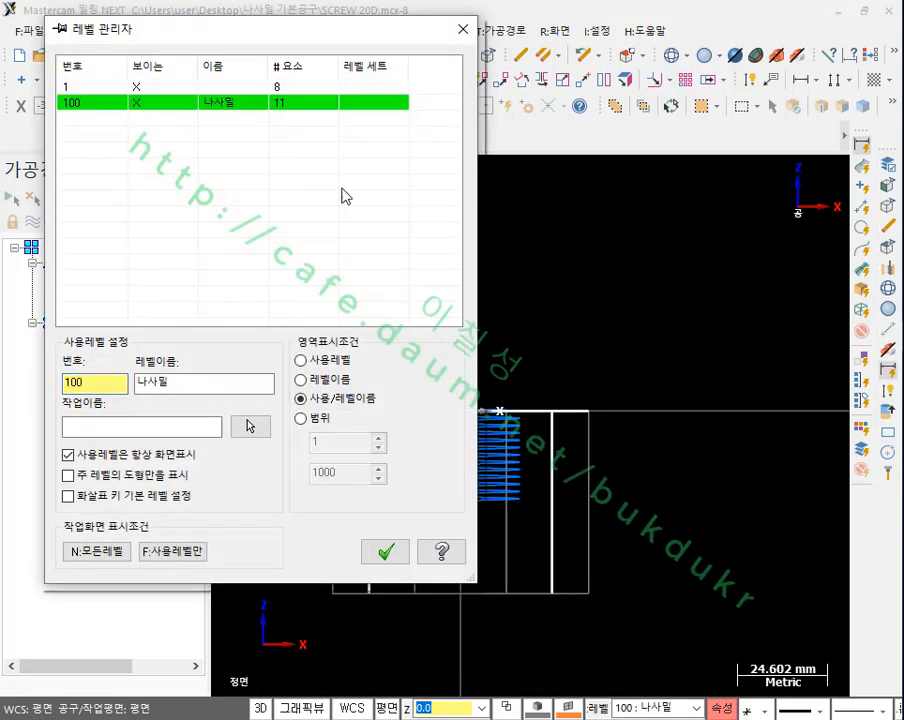
pyautogui.click(386, 550)
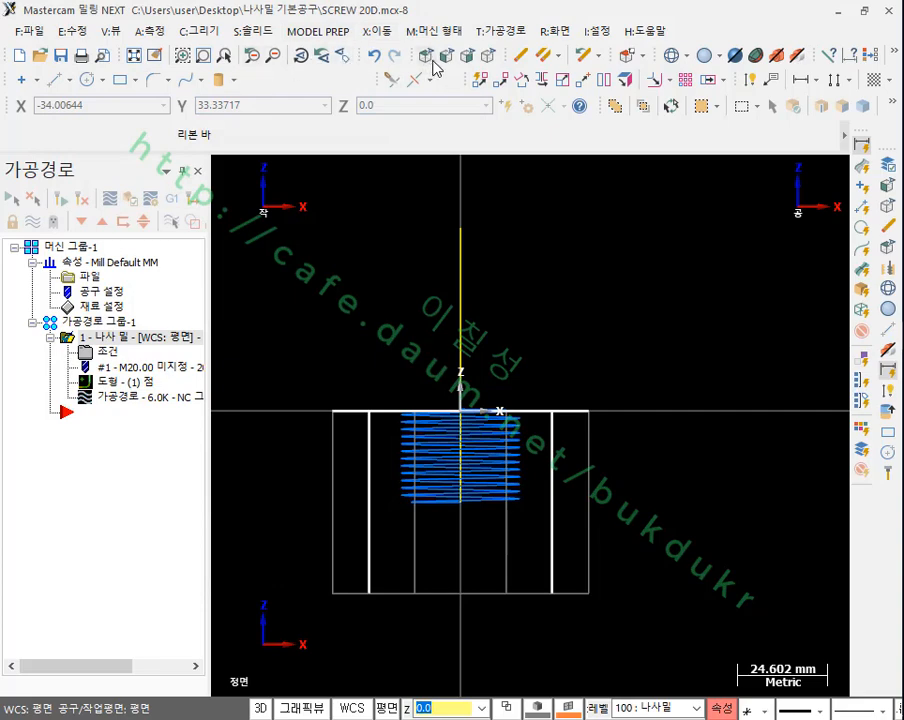
# Step: In the top view, delete the blue lines inside the screw mill's tool profile
pyautogui.click(430, 58)
pyautogui.scroll(-1, 461, 597)
pyautogui.scroll(2, 545, 245)
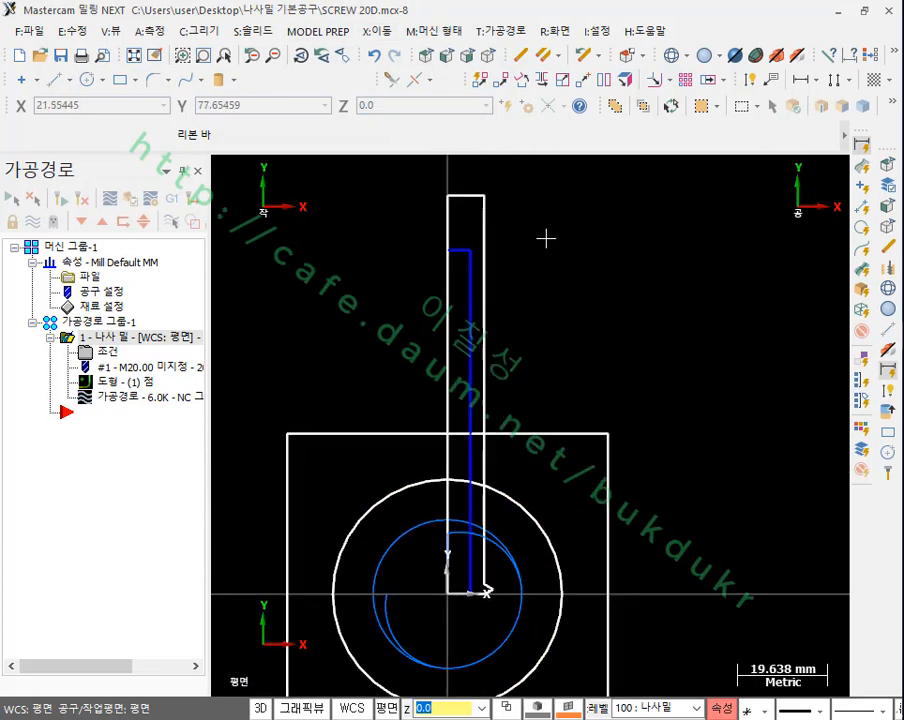
pyautogui.click(462, 263)
pyautogui.click(461, 252)
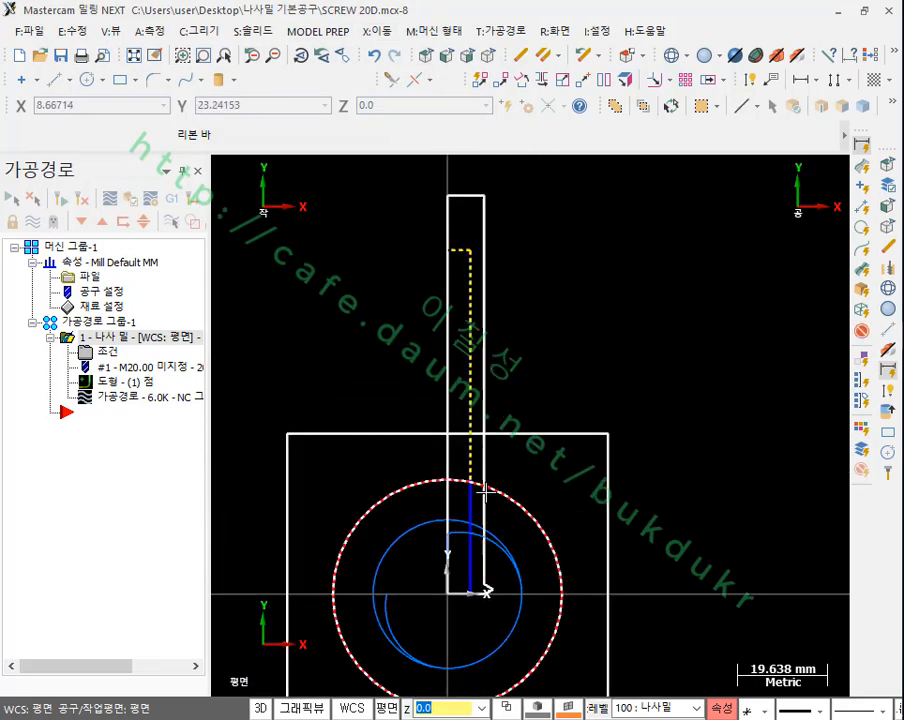
pyautogui.scroll(1, 479, 581)
pyautogui.scroll(-1, 567, 531)
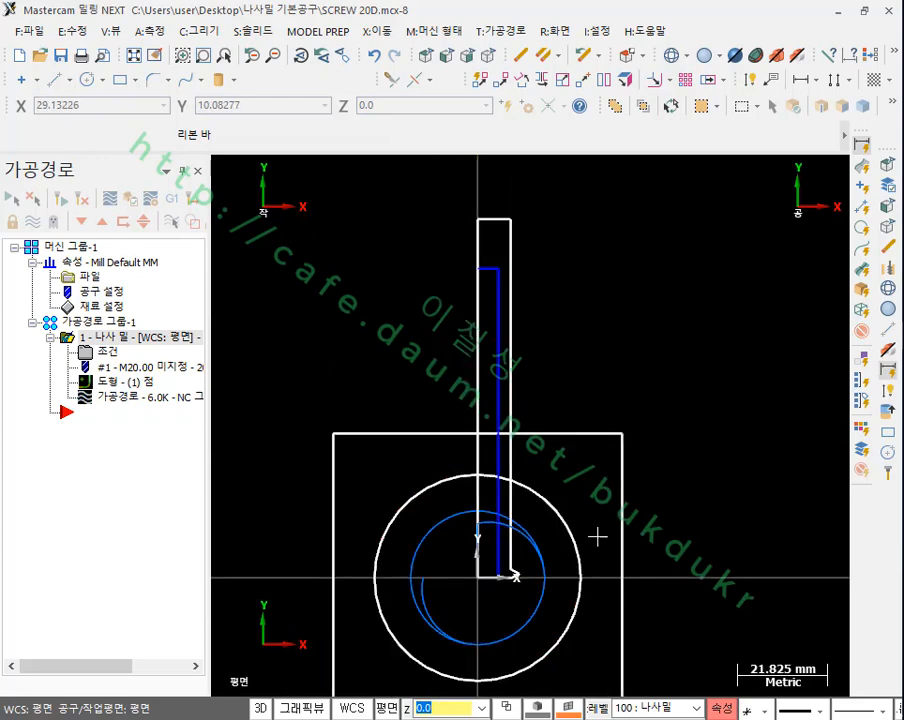
pyautogui.click(499, 275)
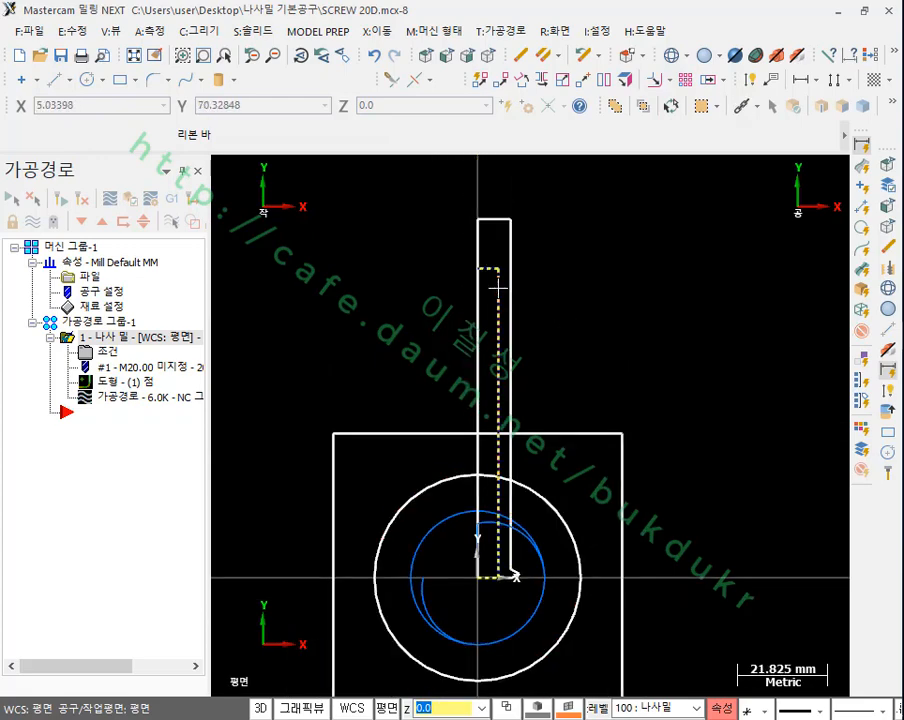
pyautogui.click(645, 270)
pyautogui.scroll(-1, 644, 278)
pyautogui.scroll(1, 640, 288)
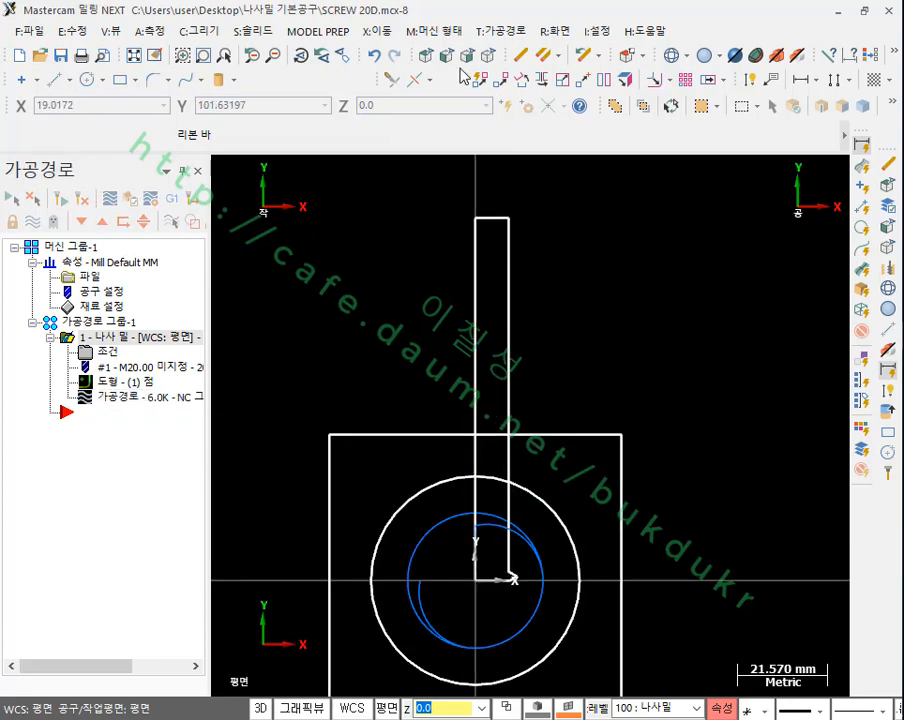
# Step: Try the solid verification from the isometric view, continuing with a substituted tool profile
pyautogui.click(488, 54)
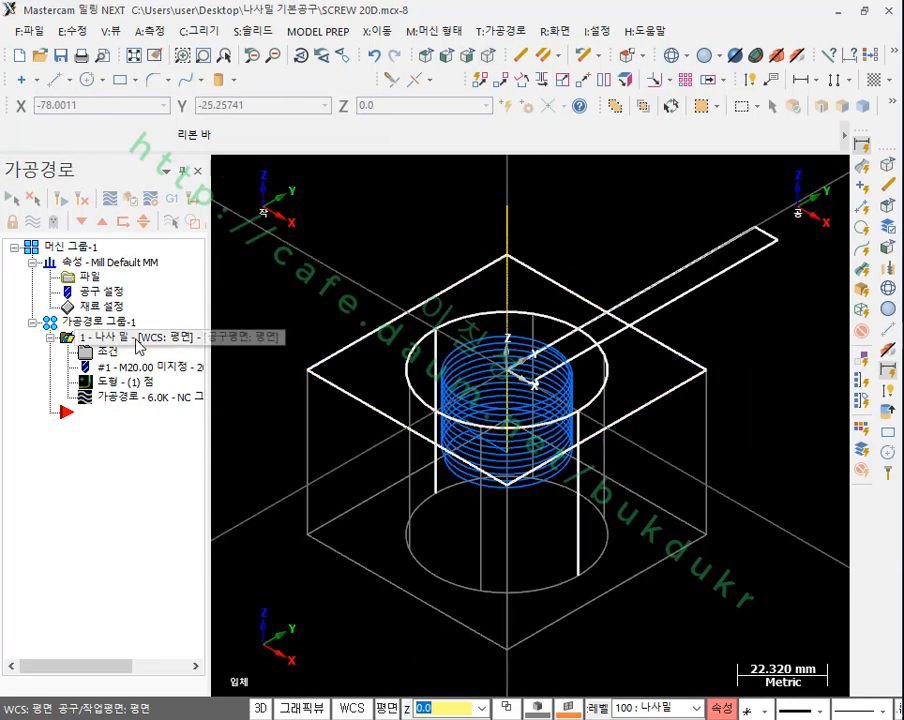
pyautogui.click(131, 199)
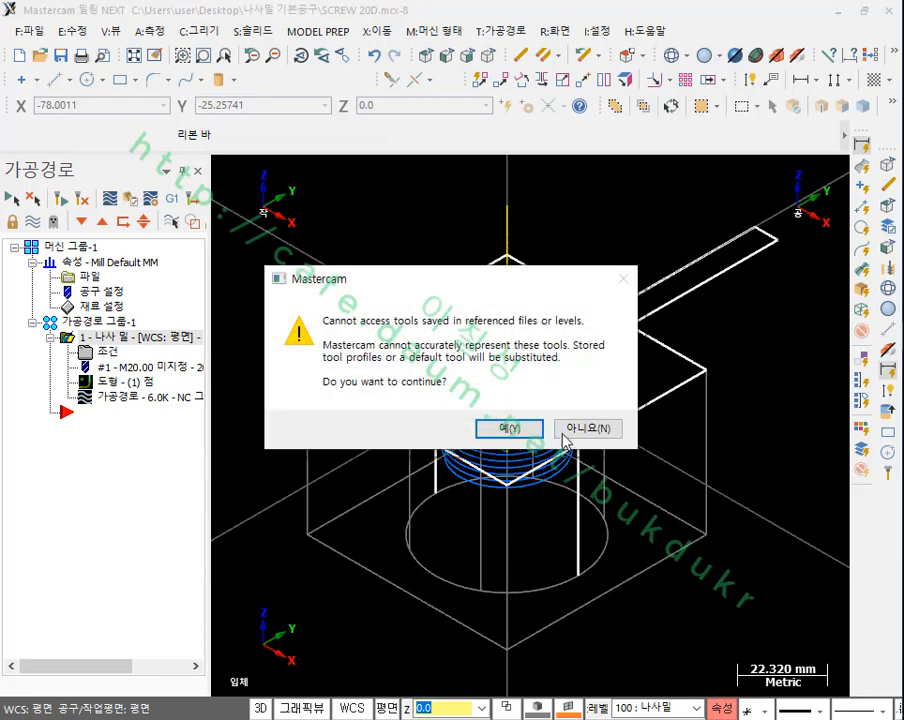
pyautogui.click(520, 432)
pyautogui.click(519, 430)
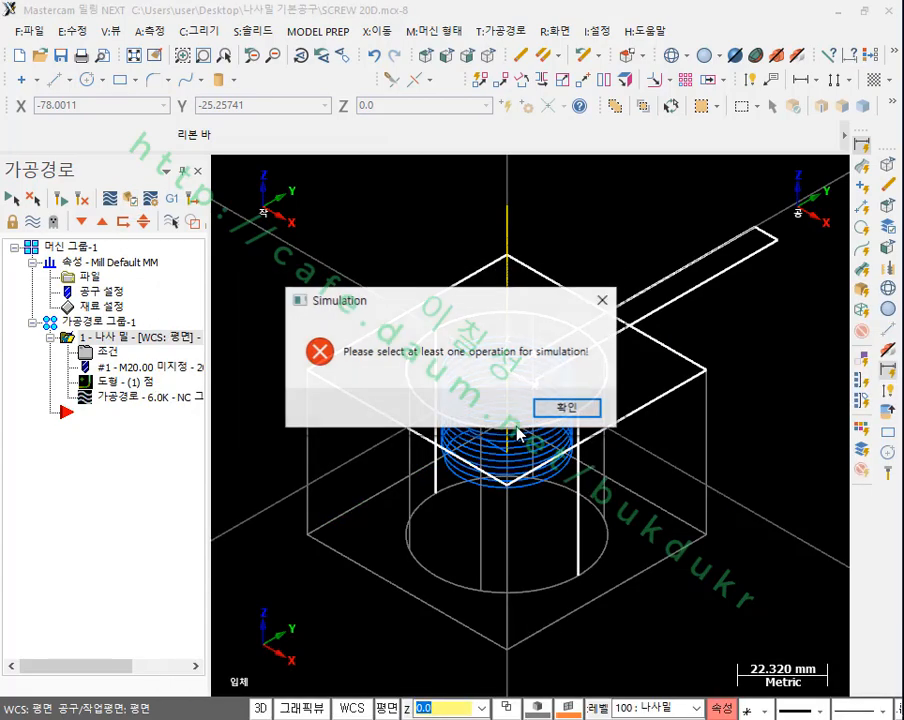
pyautogui.click(550, 410)
pyautogui.scroll(-2, 530, 374)
pyautogui.scroll(4, 590, 342)
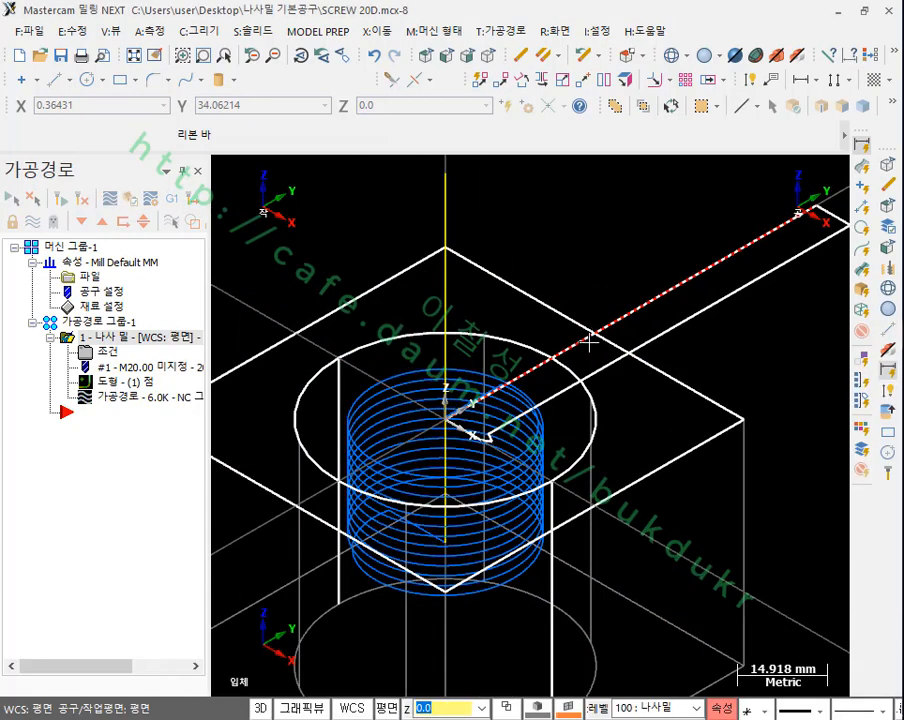
# Step: Delete the long centre line of the tool profile that lies along the Y axis, leaving an open outline
pyautogui.scroll(2, 590, 342)
pyautogui.scroll(-3, 550, 370)
pyautogui.click(666, 317)
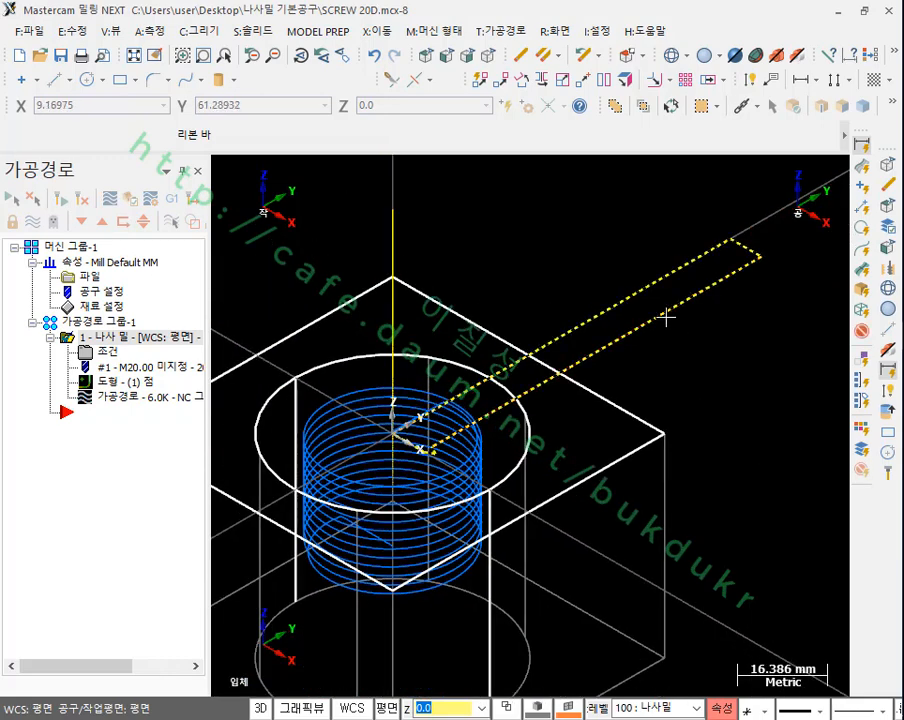
pyautogui.click(737, 284)
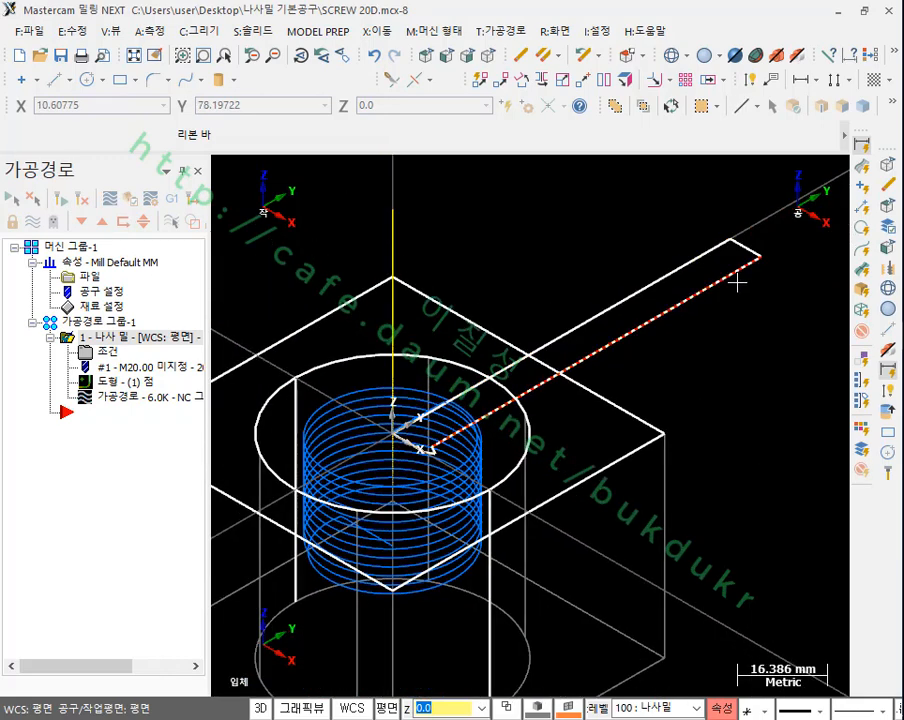
pyautogui.click(671, 276)
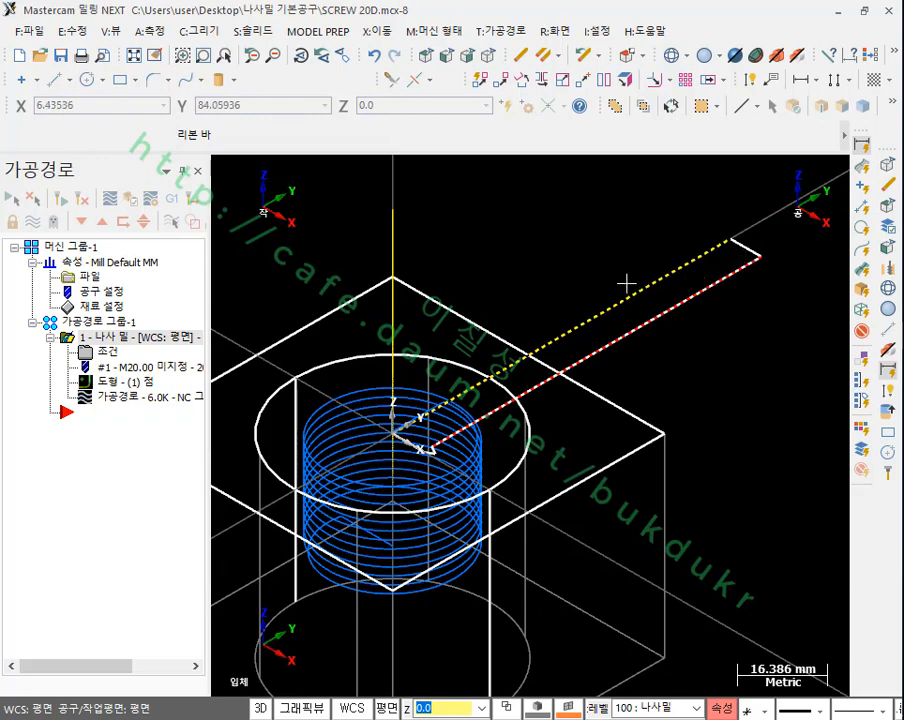
pyautogui.scroll(-2, 624, 282)
pyautogui.scroll(4, 596, 296)
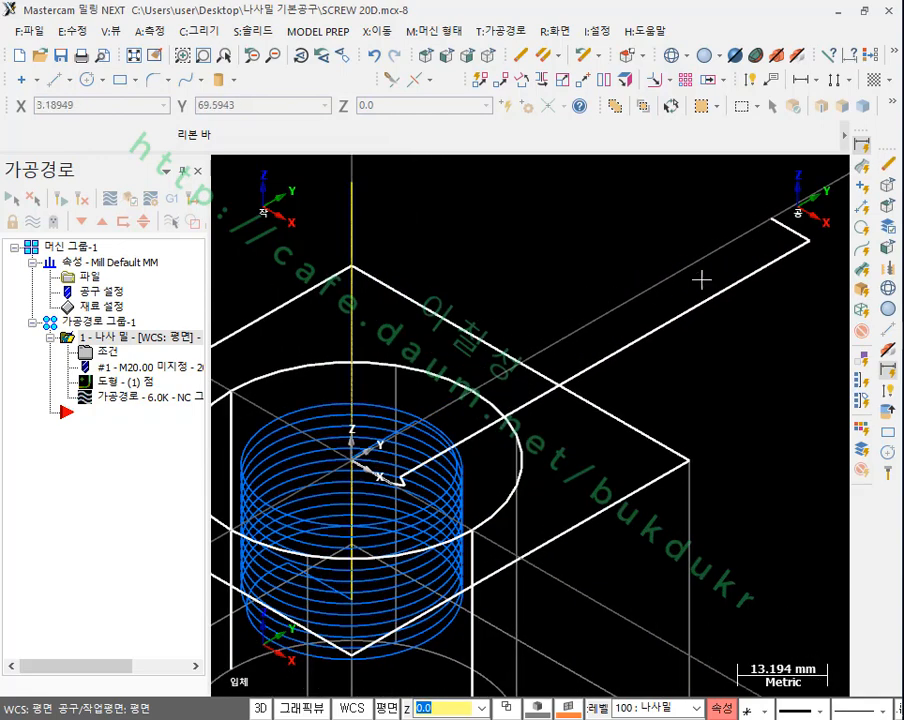
# Step: Reload the 20 screwmill's custom tool geometry from level 100 and accept the thread mill operation's parameters
pyautogui.click(107, 354)
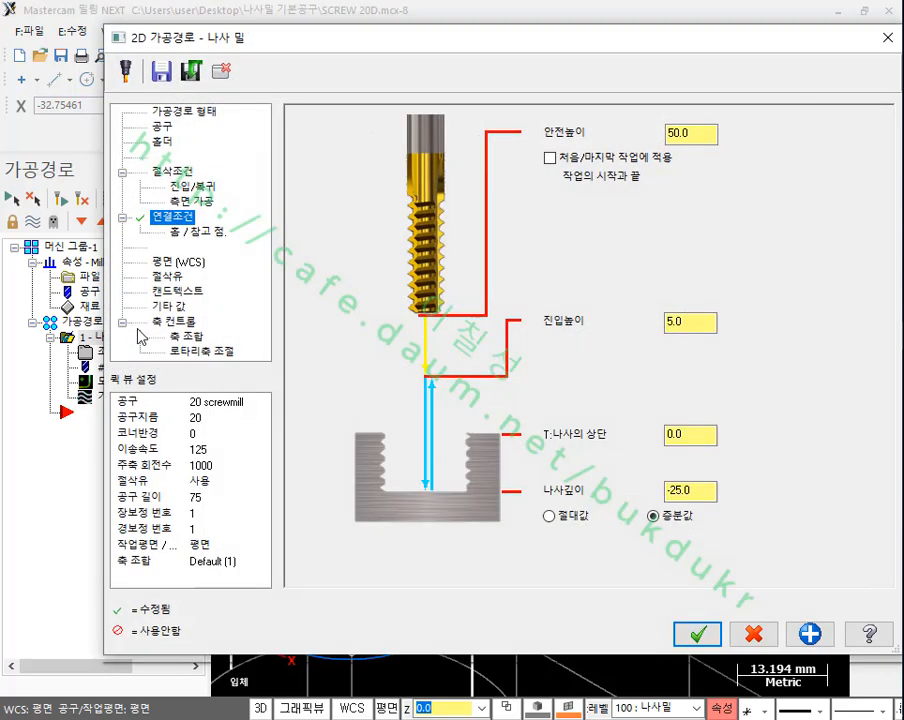
pyautogui.click(163, 128)
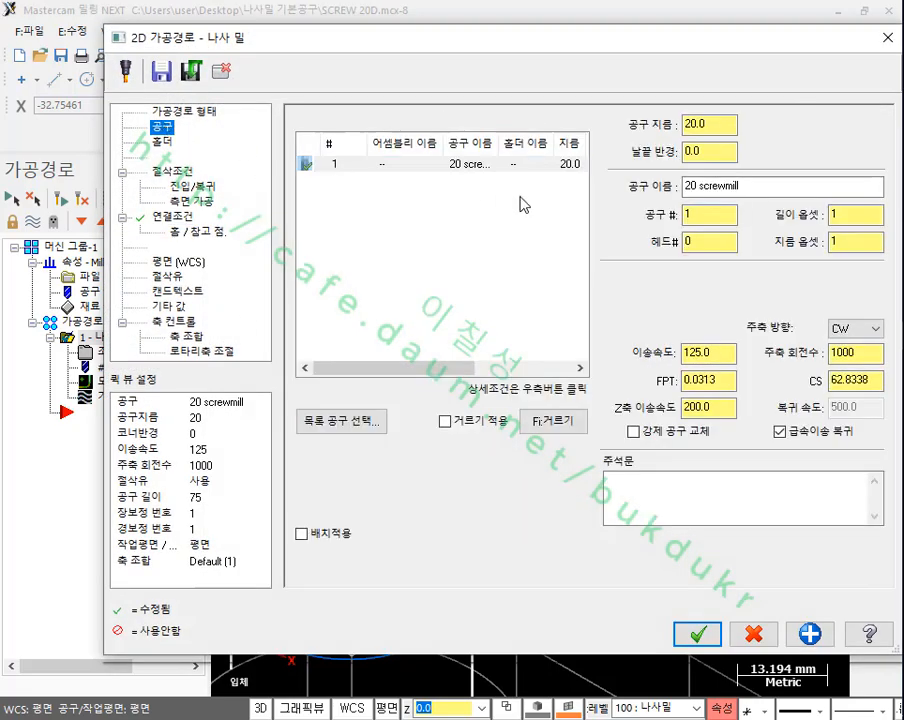
pyautogui.doubleClick(391, 165)
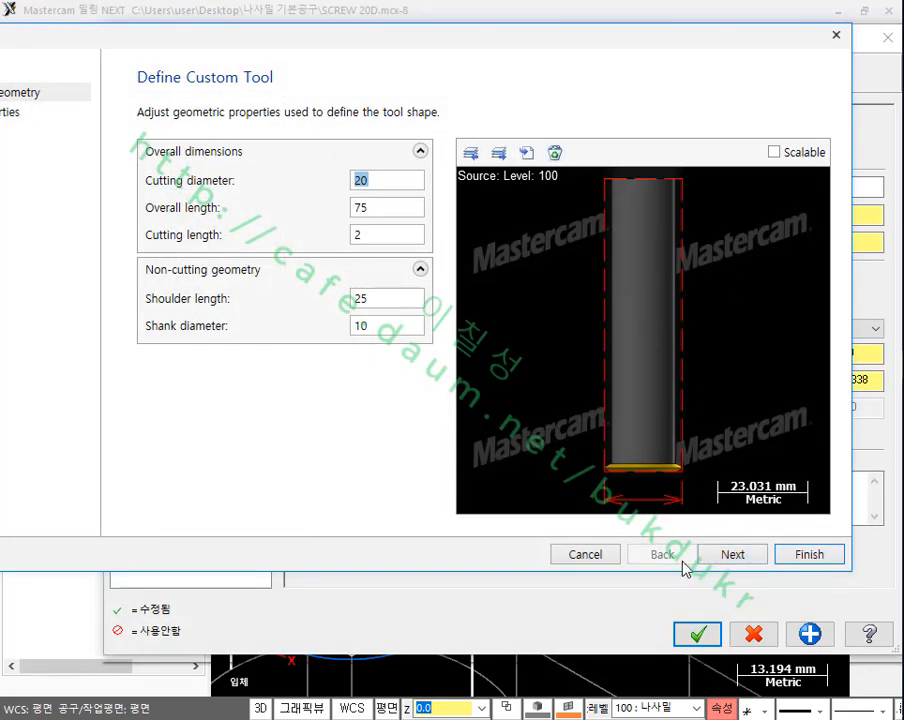
pyautogui.click(804, 554)
pyautogui.click(690, 631)
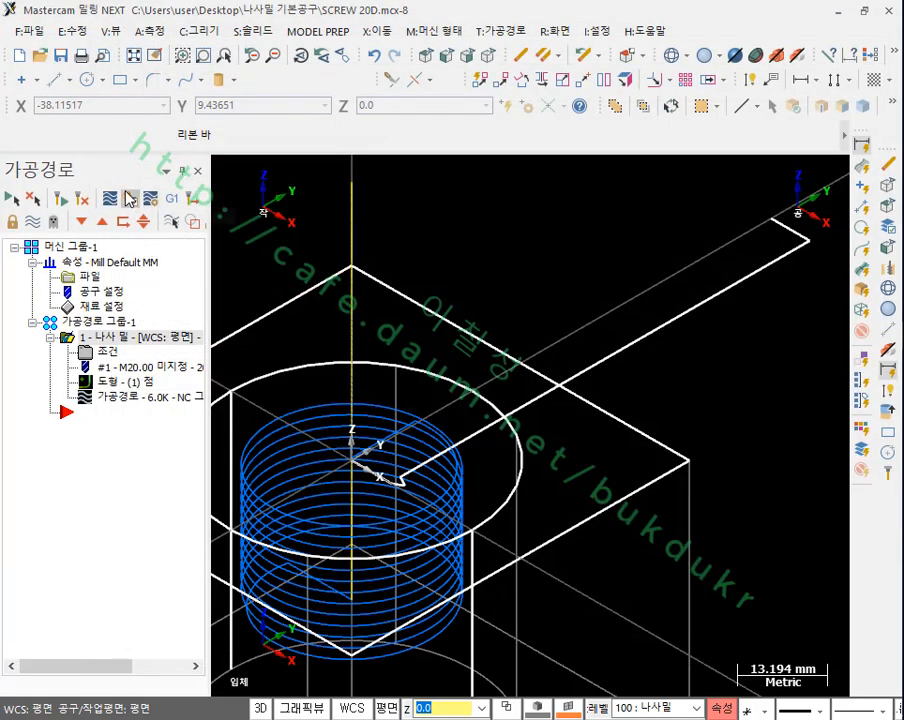
# Step: Verify the thread mill operation in the simulator and play the cutting of the thread in the bore
pyautogui.click(130, 198)
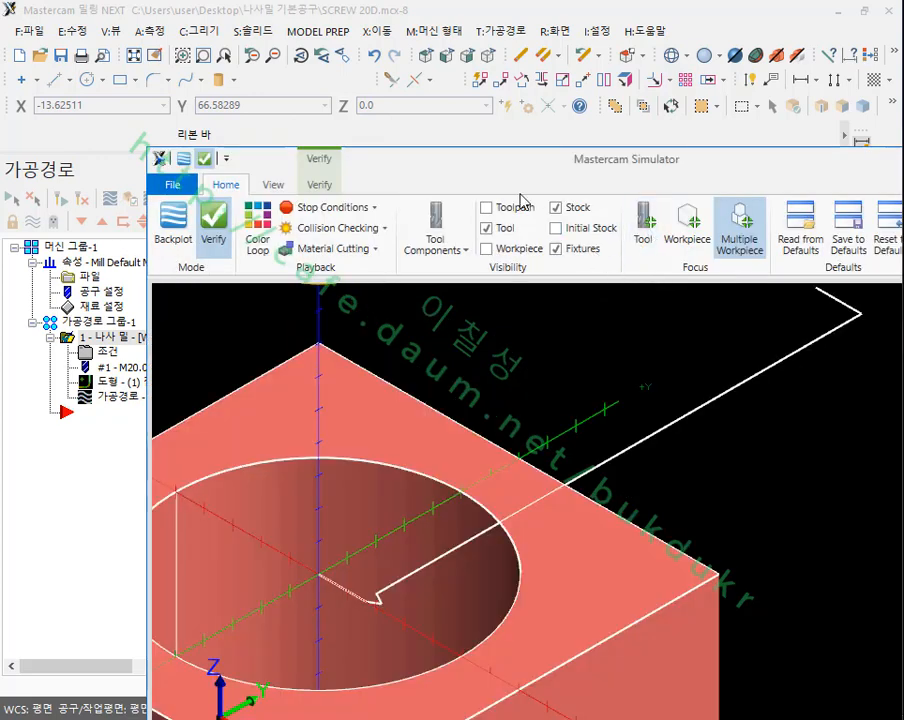
pyautogui.moveTo(496, 173); pyautogui.dragTo(393, 85)
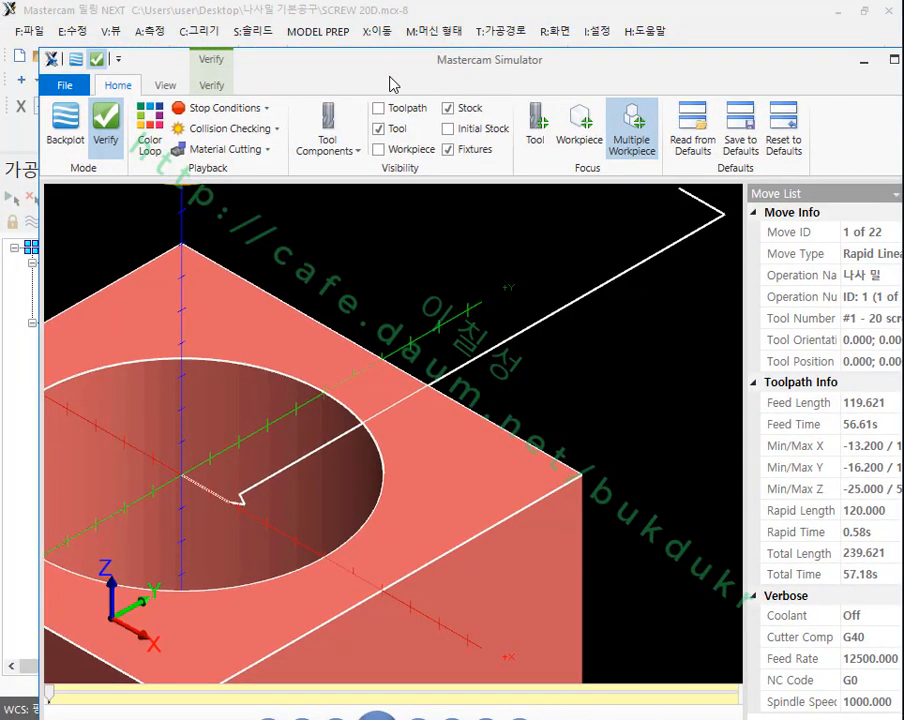
pyautogui.scroll(-5, 513, 438)
pyautogui.scroll(3, 531, 388)
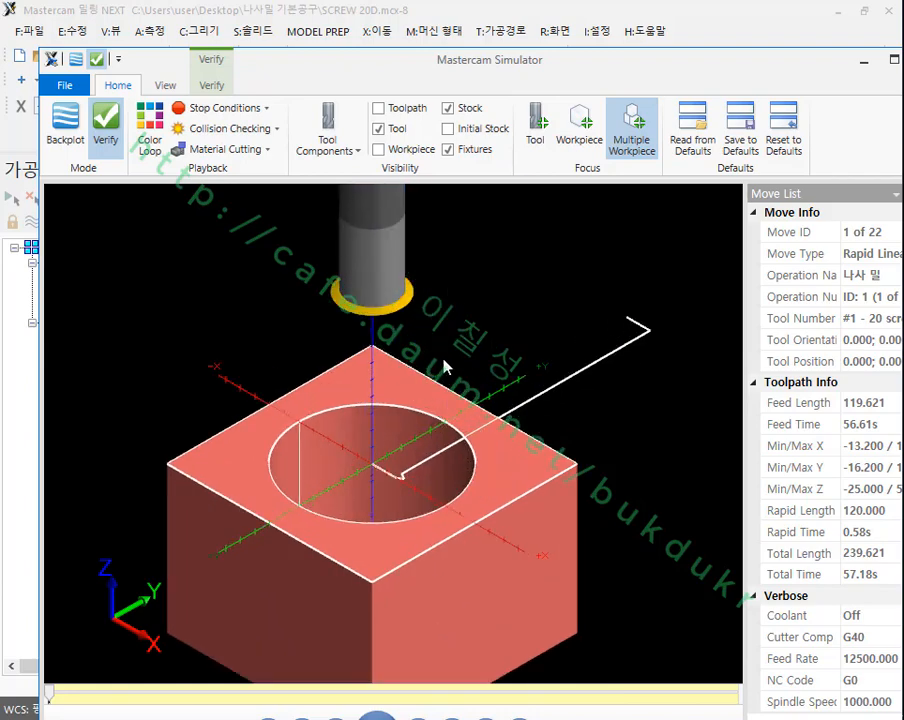
pyautogui.scroll(2, 322, 509)
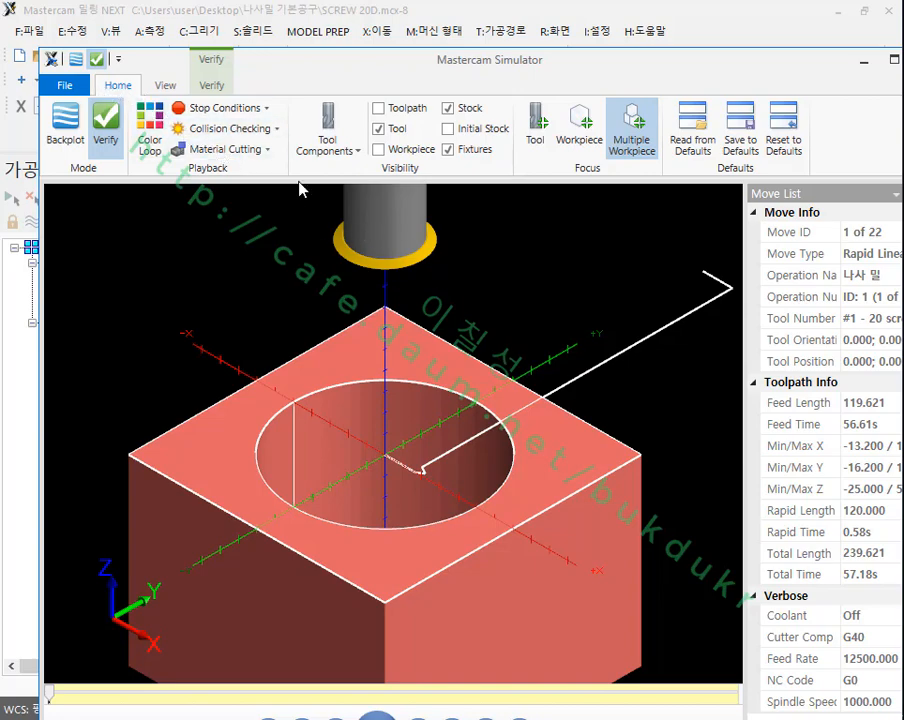
pyautogui.moveTo(343, 60); pyautogui.dragTo(320, 20)
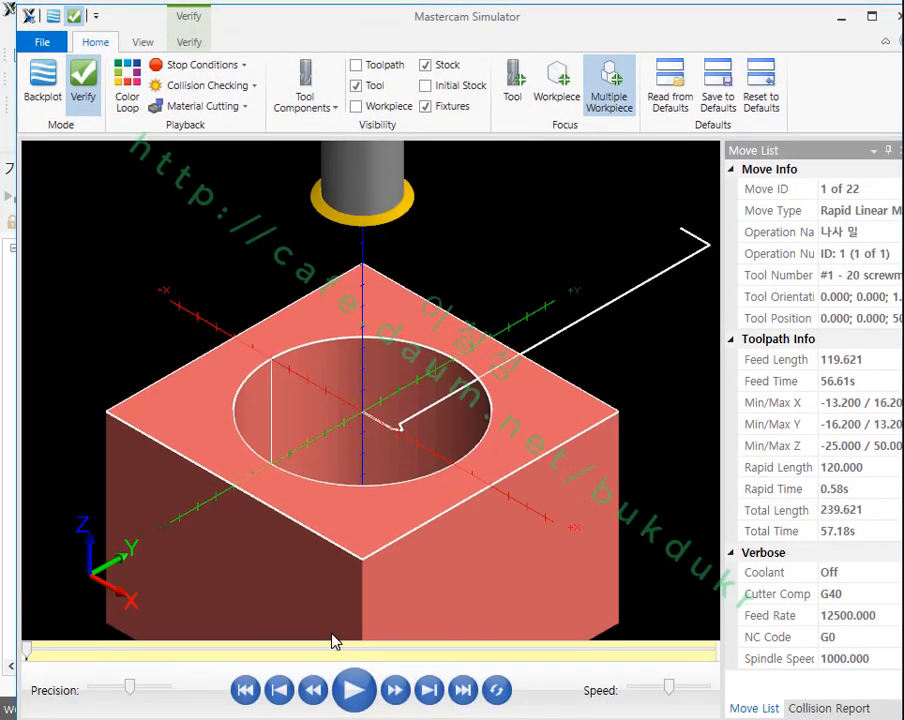
pyautogui.click(355, 690)
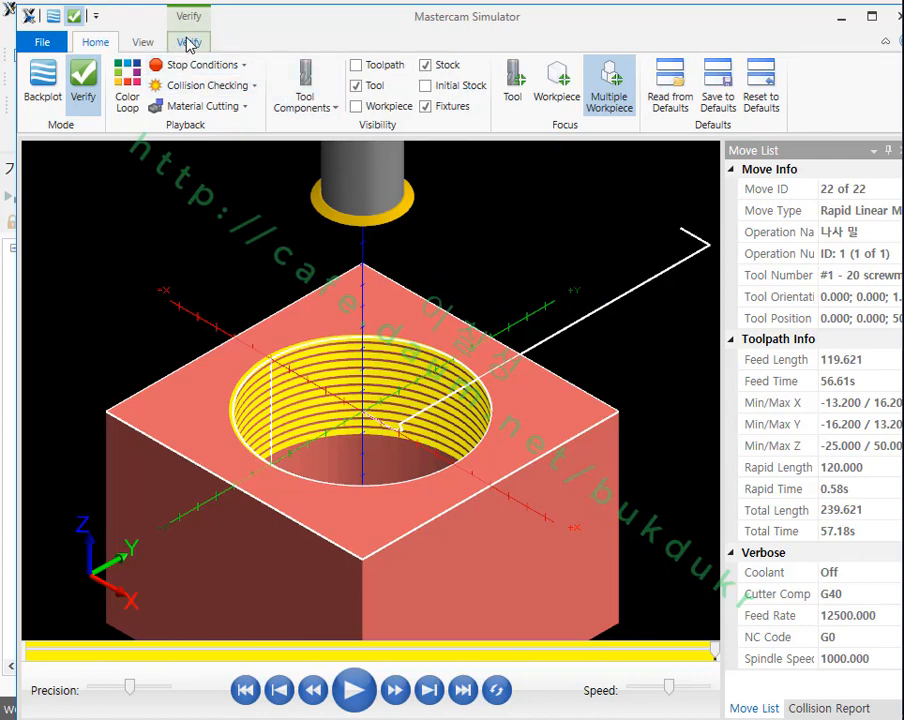
# Step: Make the stock translucent and examine the cut thread profile close up from the front view
pyautogui.click(425, 64)
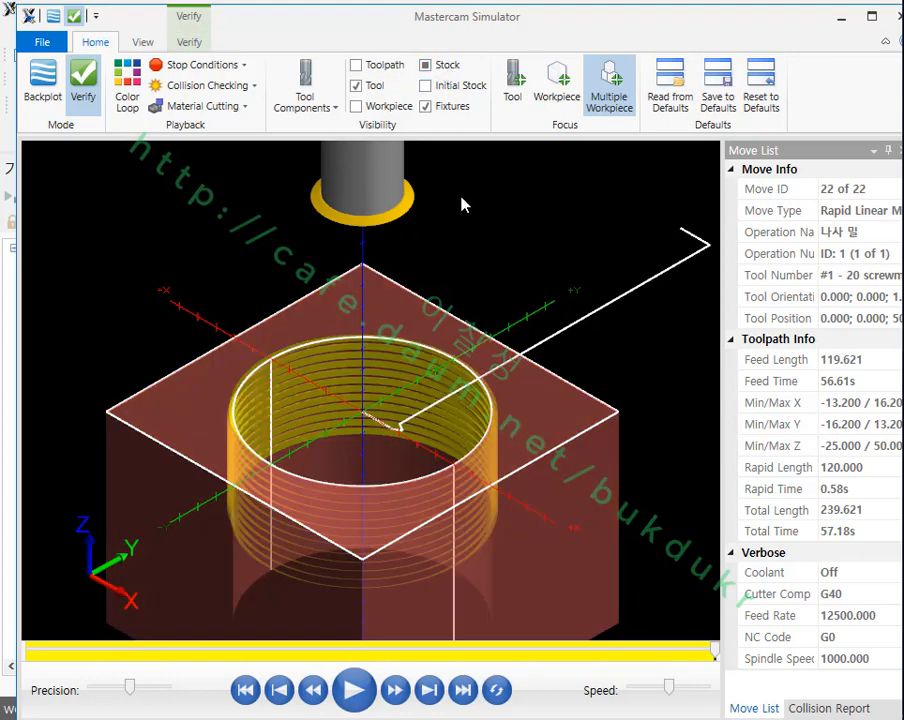
pyautogui.hotkey('alt', '2')
pyautogui.scroll(2, 530, 487)
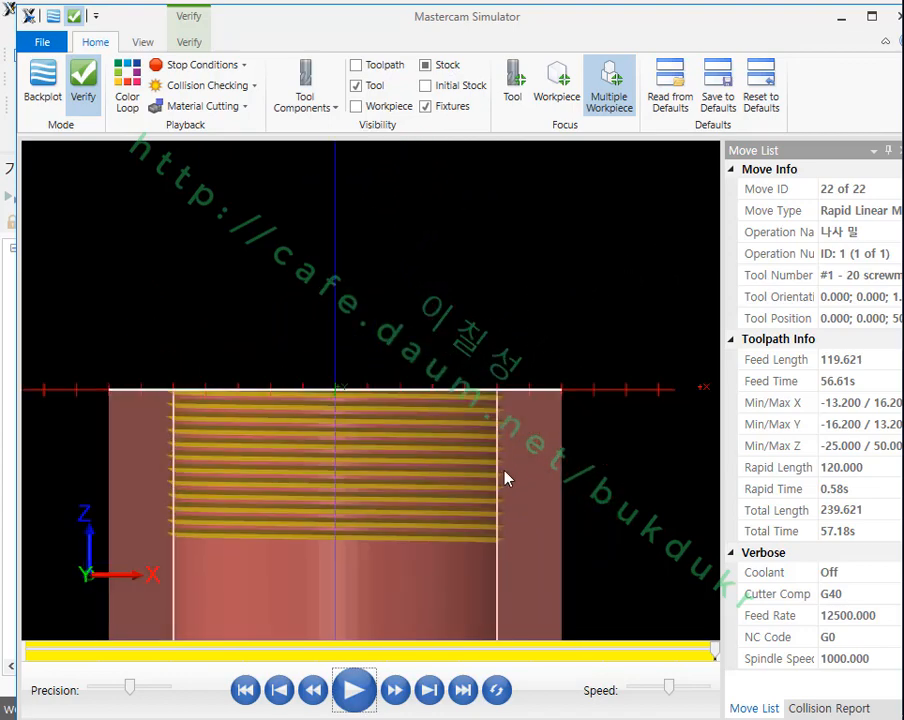
pyautogui.scroll(3, 505, 479)
pyautogui.scroll(3, 505, 246)
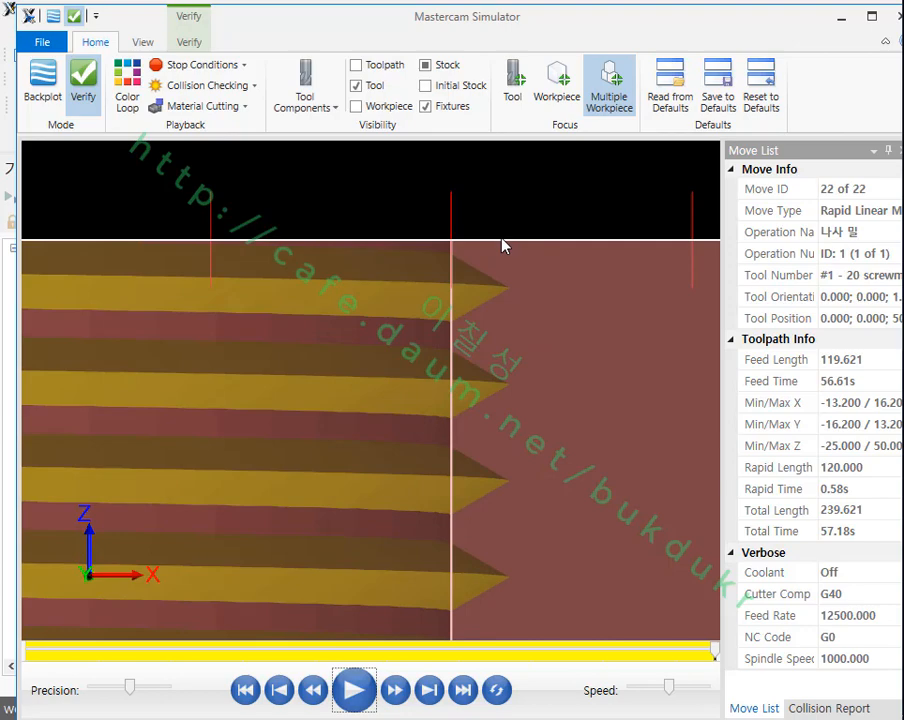
# Step: Make the stock opaque again and return the simulator to the isometric view
pyautogui.scroll(-3, 470, 246)
pyautogui.scroll(2, 508, 326)
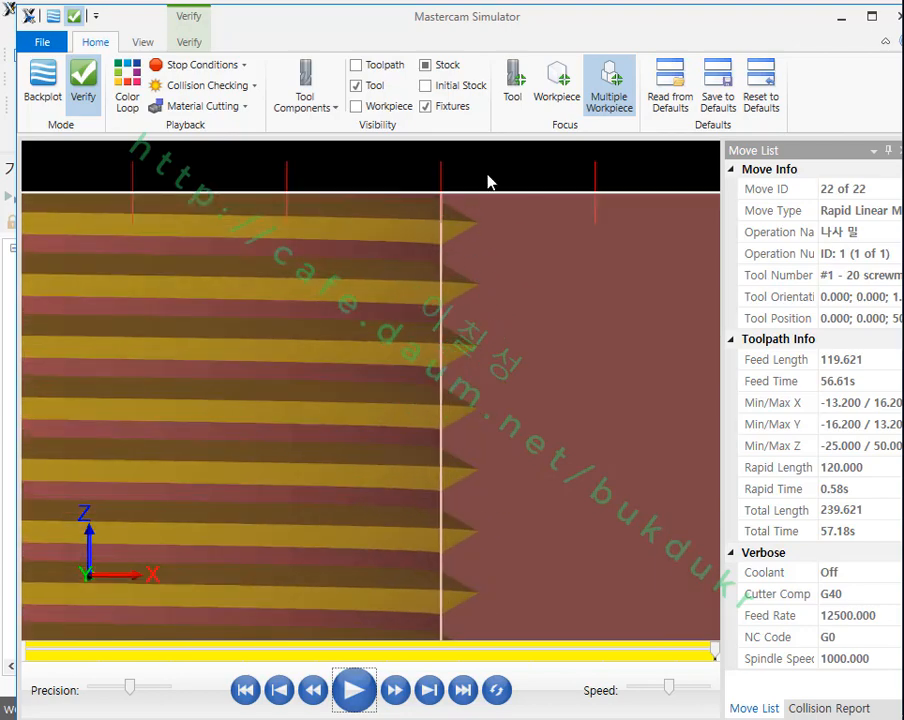
pyautogui.click(447, 66)
pyautogui.click(447, 66)
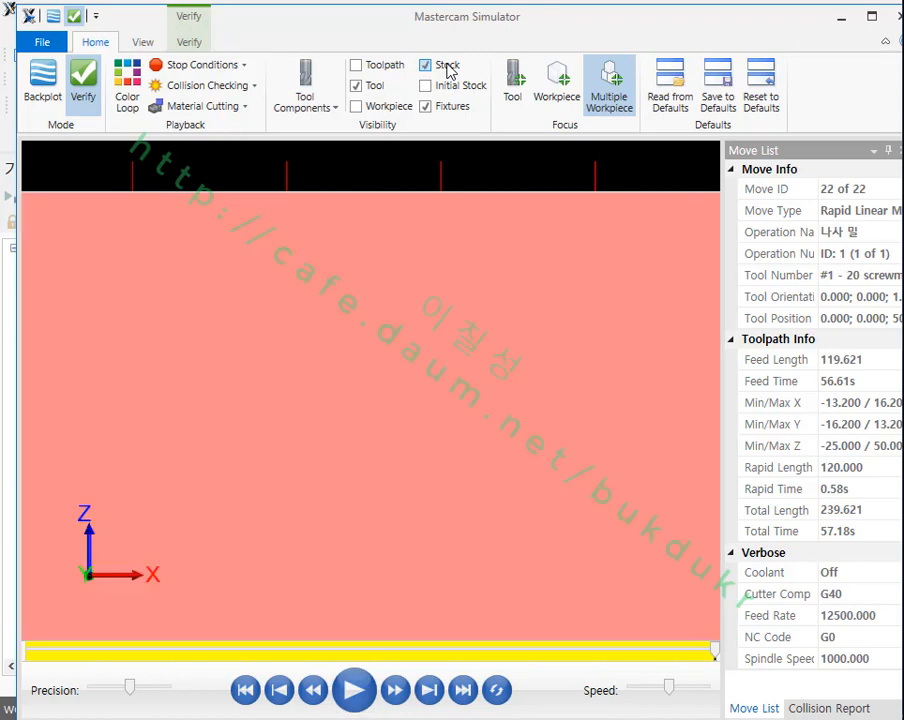
pyautogui.rightClick(455, 177)
pyautogui.click(510, 264)
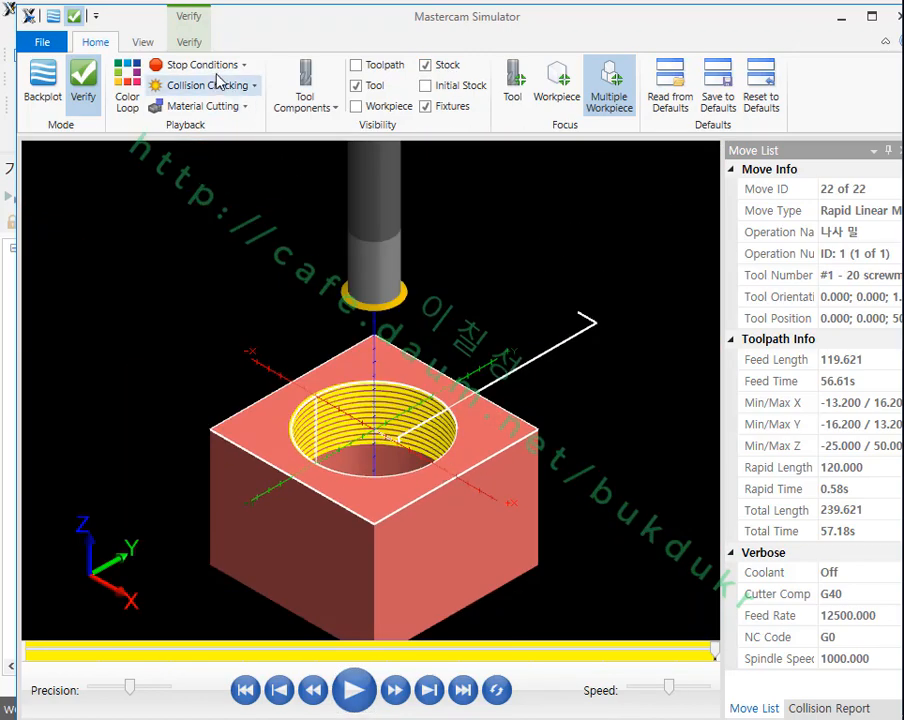
# Step: Section the stock with the YZ clipping plane and examine the cut thread profile in the bore wall
pyautogui.click(192, 44)
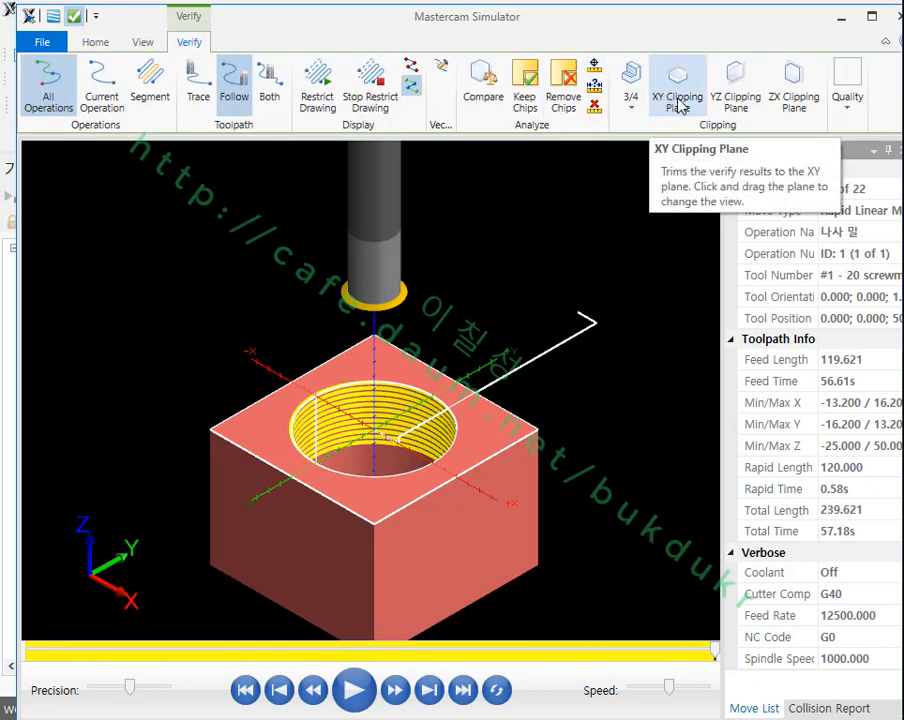
pyautogui.click(737, 88)
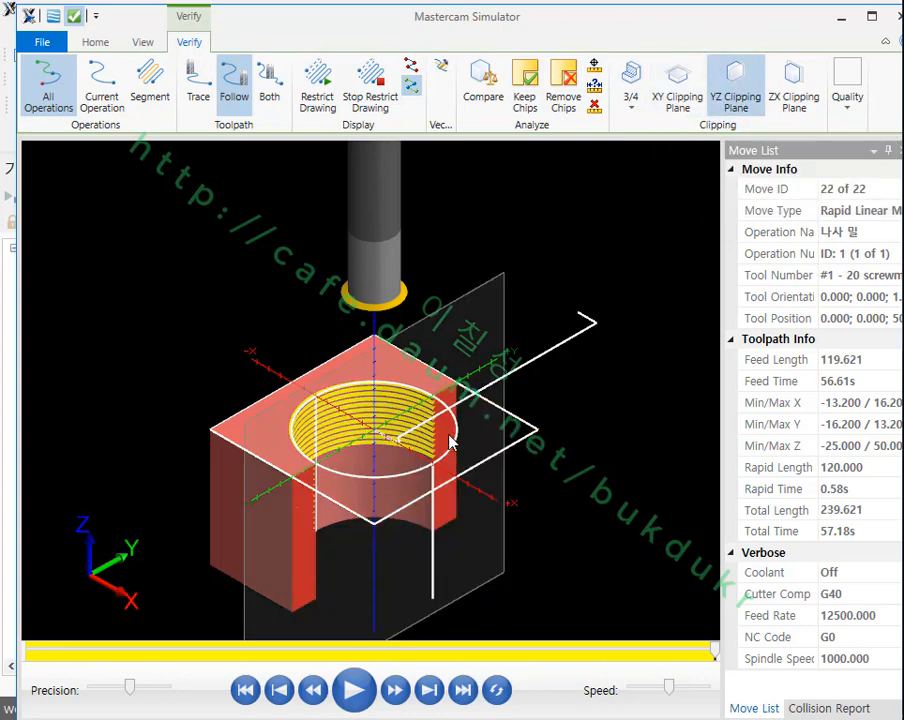
pyautogui.moveTo(450, 443); pyautogui.dragTo(419, 445, button='middle')
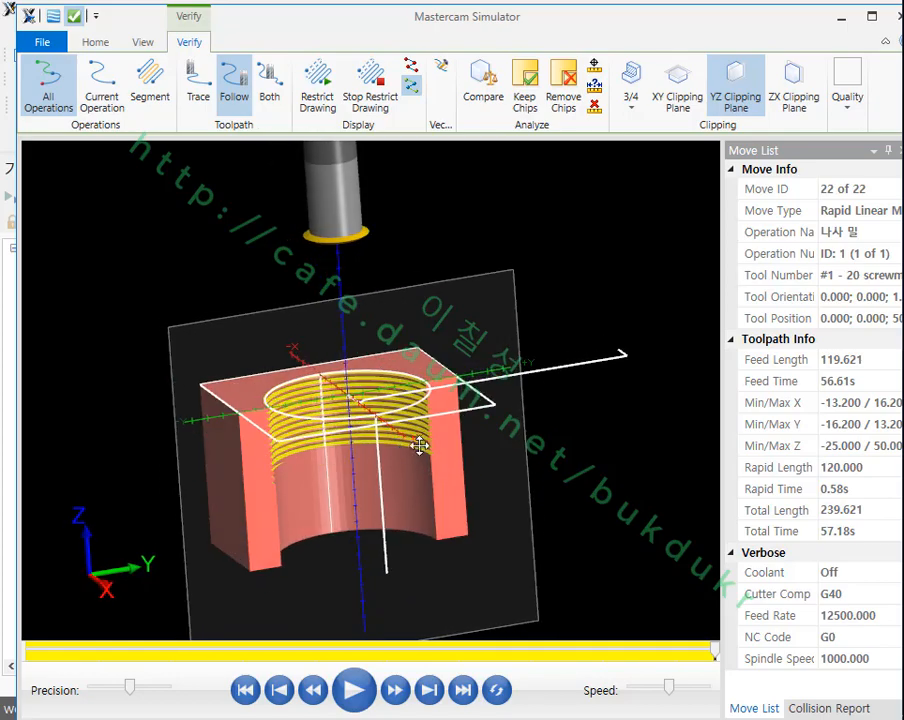
pyautogui.scroll(8, 419, 445)
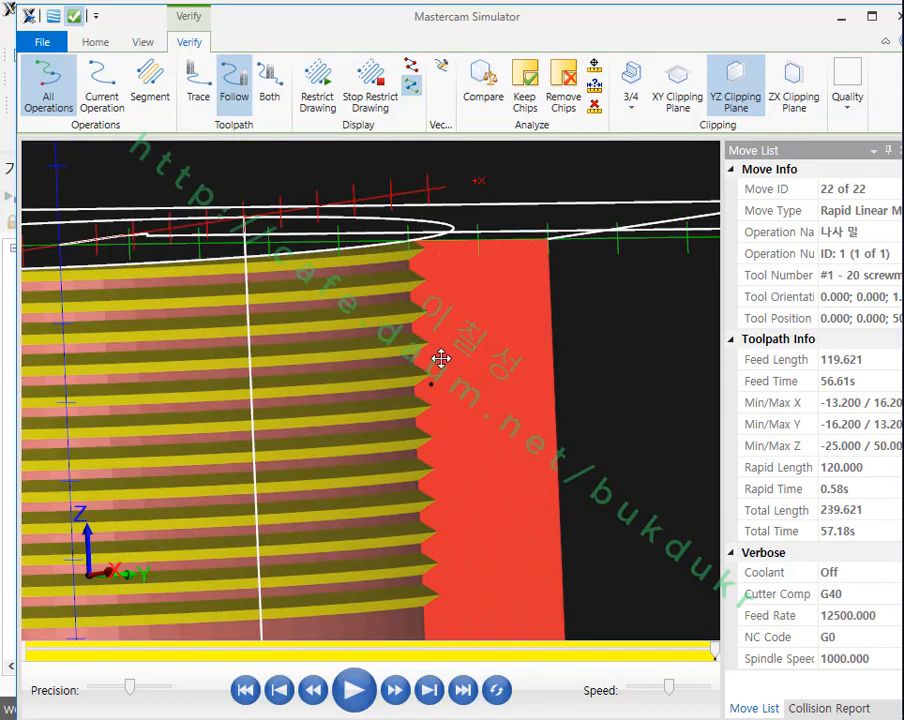
pyautogui.scroll(6, 420, 234)
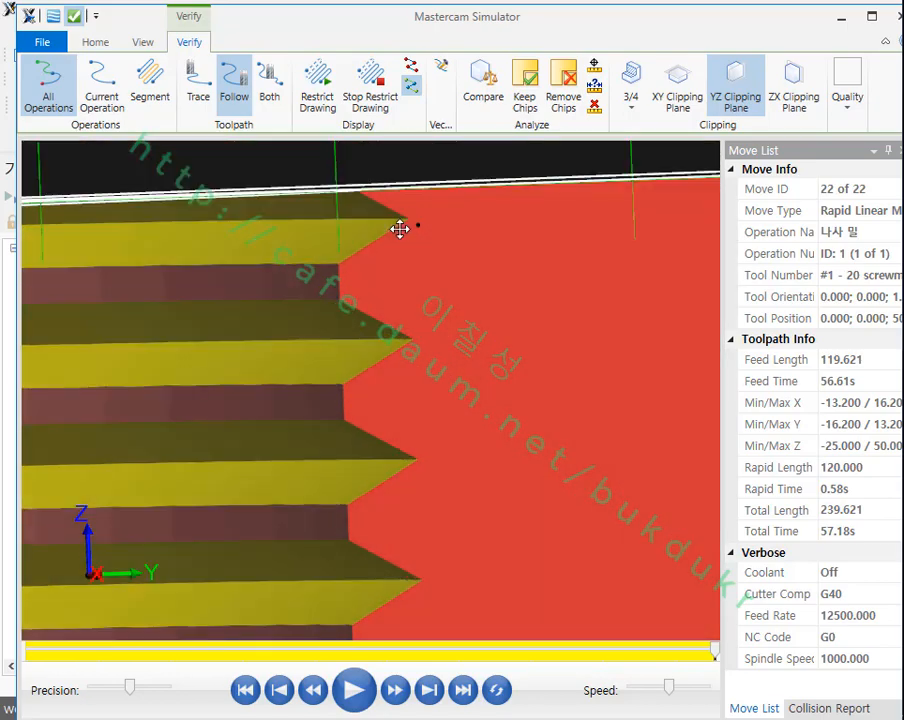
pyautogui.scroll(-4, 399, 230)
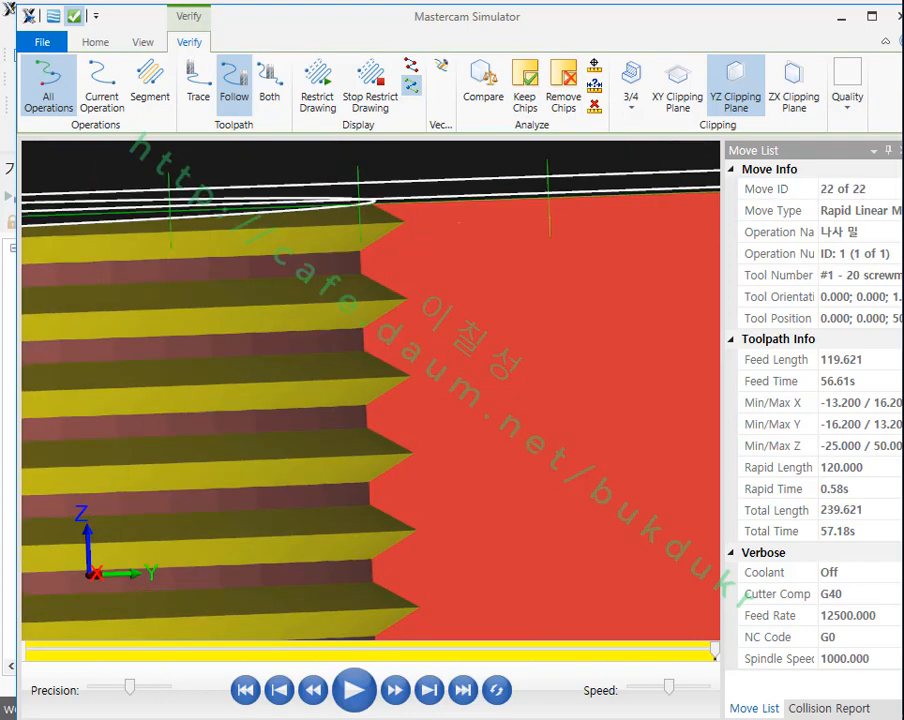
pyautogui.moveTo(399, 192); pyautogui.dragTo(393, 530)
pyautogui.rightClick(483, 302)
pyautogui.click(458, 508)
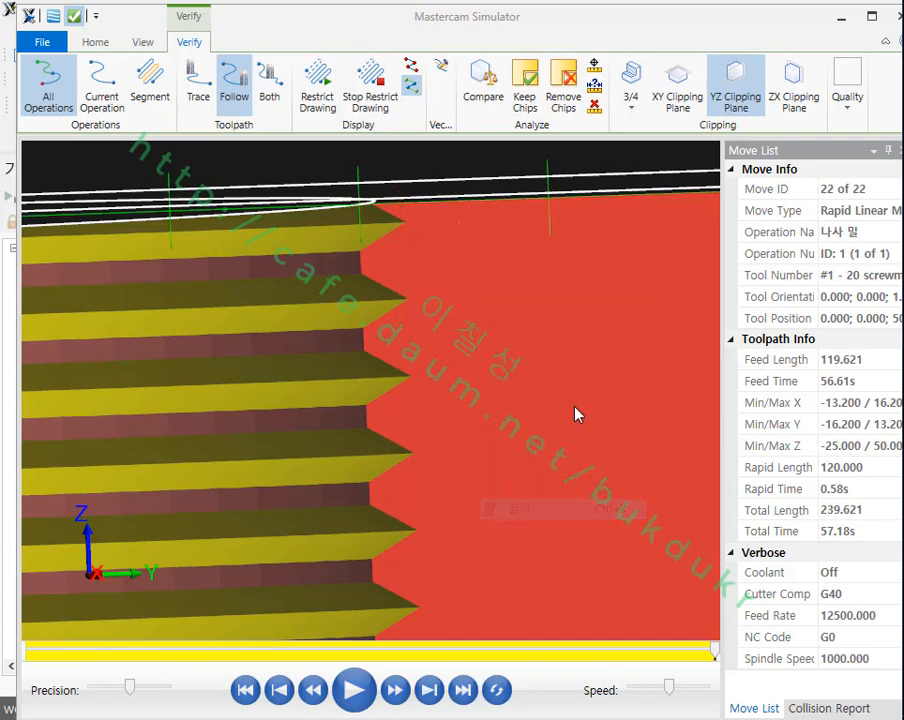
pyautogui.scroll(-5, 452, 294)
pyautogui.moveTo(452, 294); pyautogui.dragTo(460, 333, button='middle')
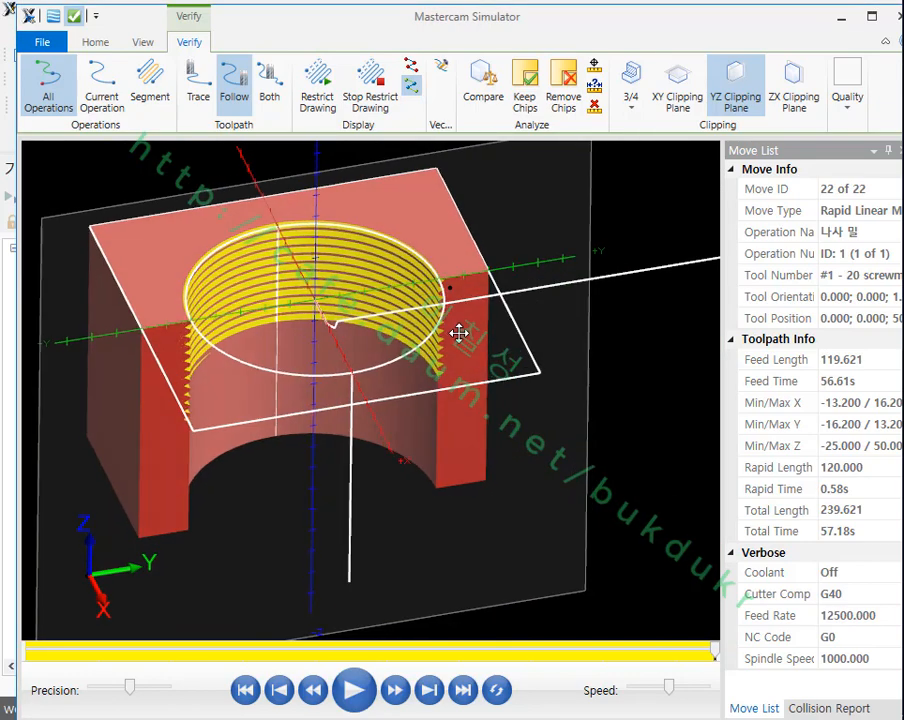
pyautogui.scroll(3, 359, 228)
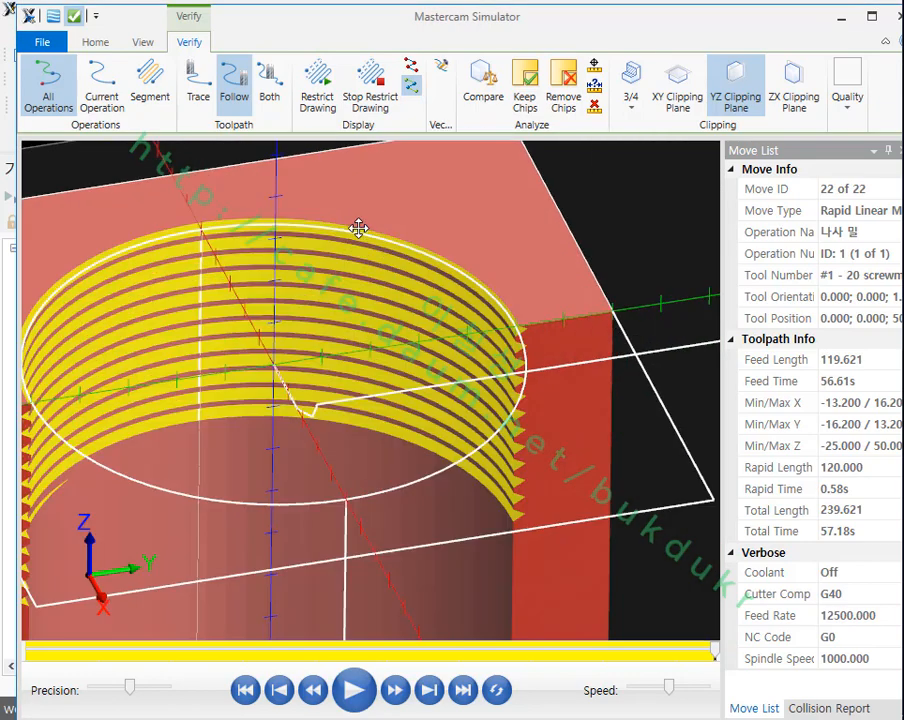
# Step: Display the toolpath in the simulation and compare its helix with the cut thread from the side view
pyautogui.click(95, 42)
pyautogui.click(357, 66)
pyautogui.moveTo(524, 290); pyautogui.dragTo(474, 366, button='middle')
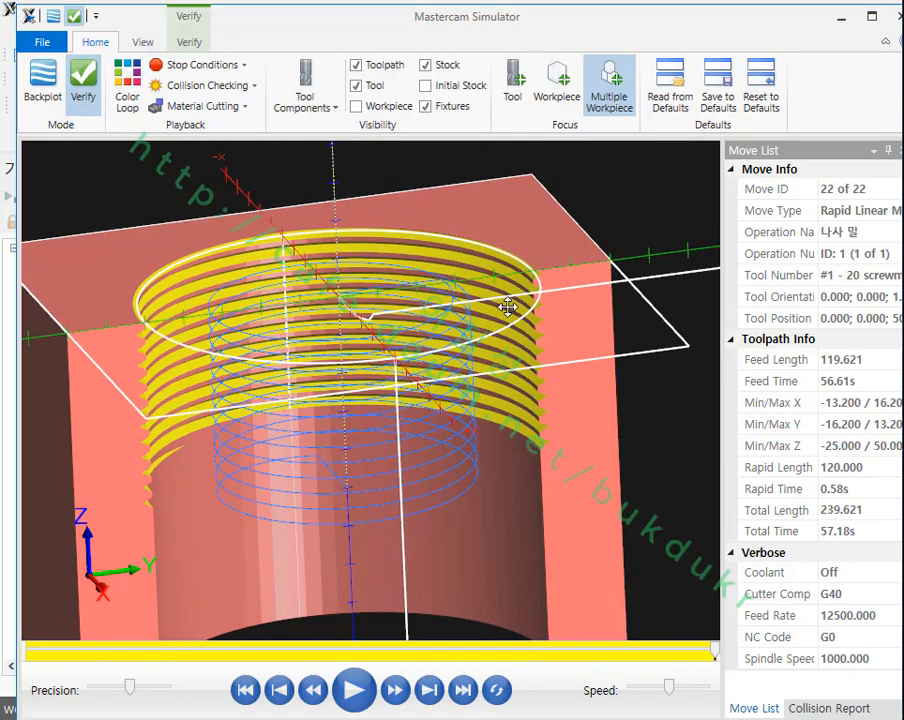
pyautogui.hotkey('alt', '5')
pyautogui.scroll(-2, 316, 252)
pyautogui.scroll(3, 422, 376)
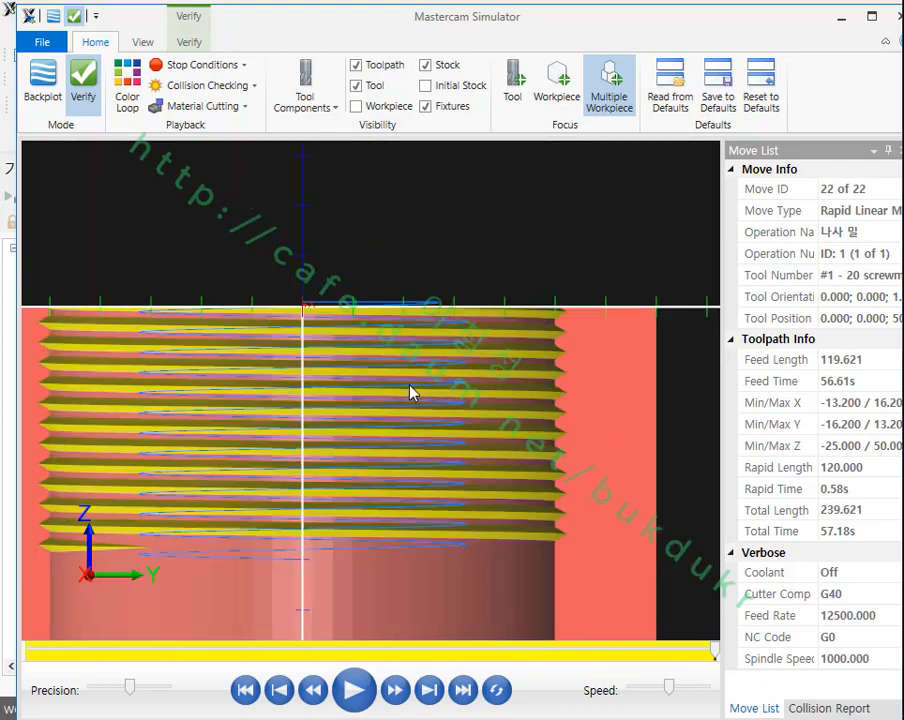
pyautogui.scroll(1, 410, 392)
pyautogui.scroll(-2, 426, 393)
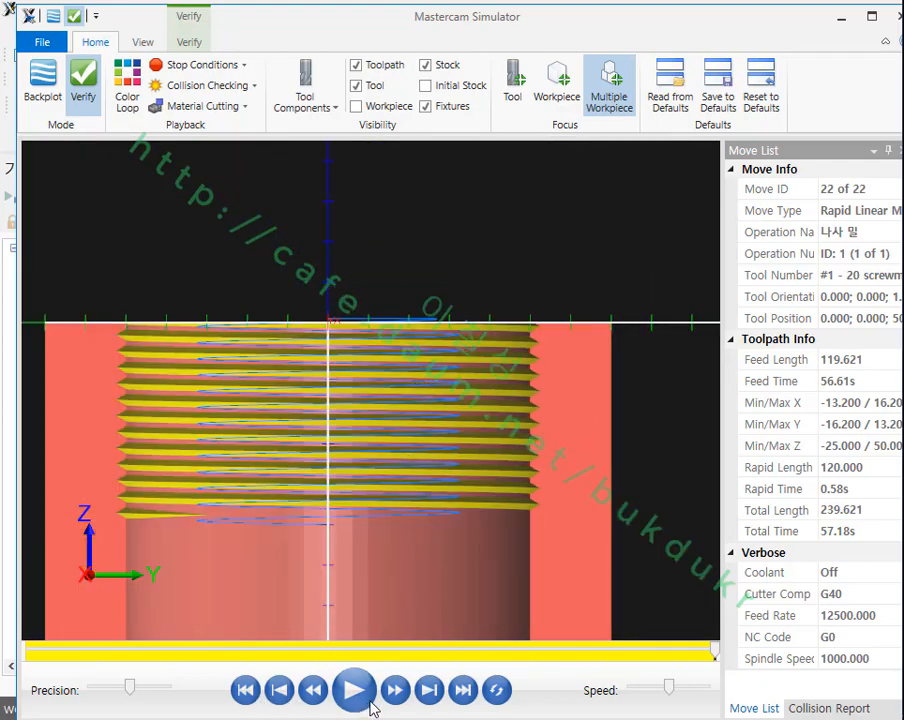
# Step: Rewind the simulation to move 12 of 22 and section the stock with the ZX clipping plane instead
pyautogui.moveTo(715, 654); pyautogui.dragTo(387, 632)
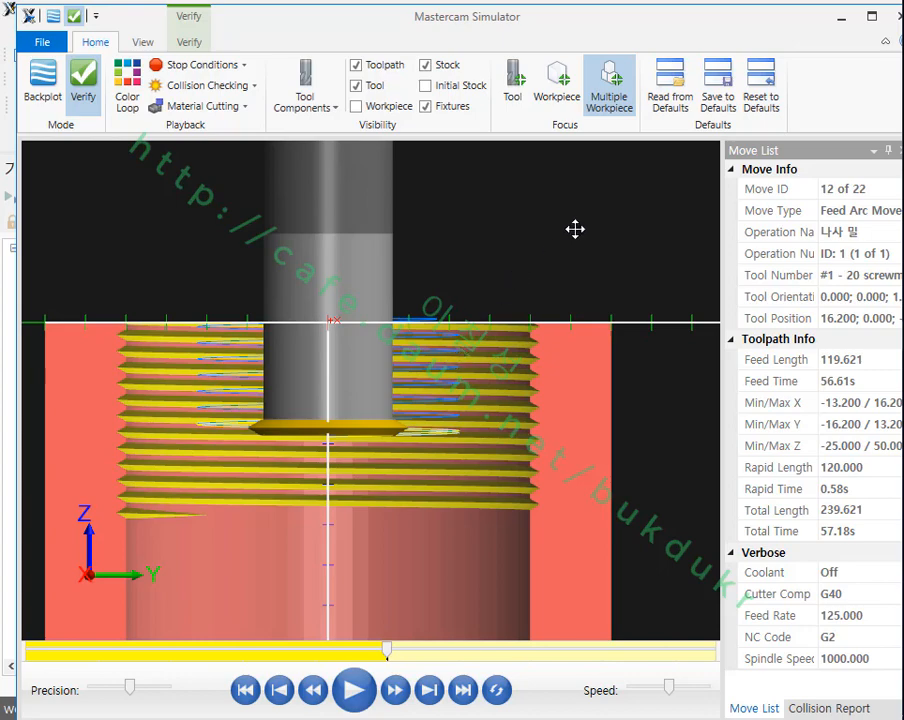
pyautogui.click(190, 42)
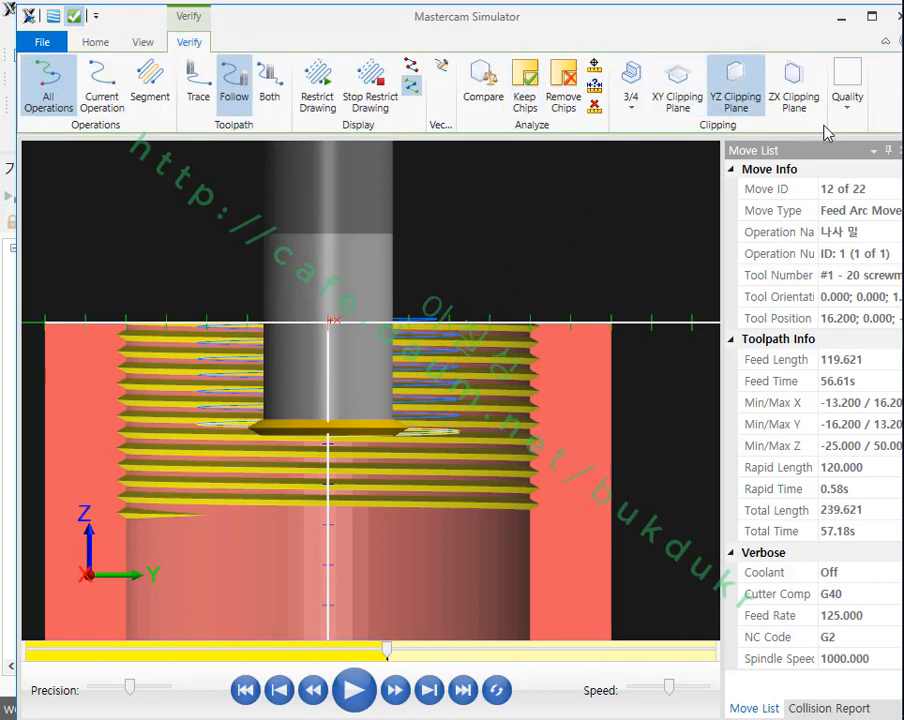
pyautogui.click(799, 90)
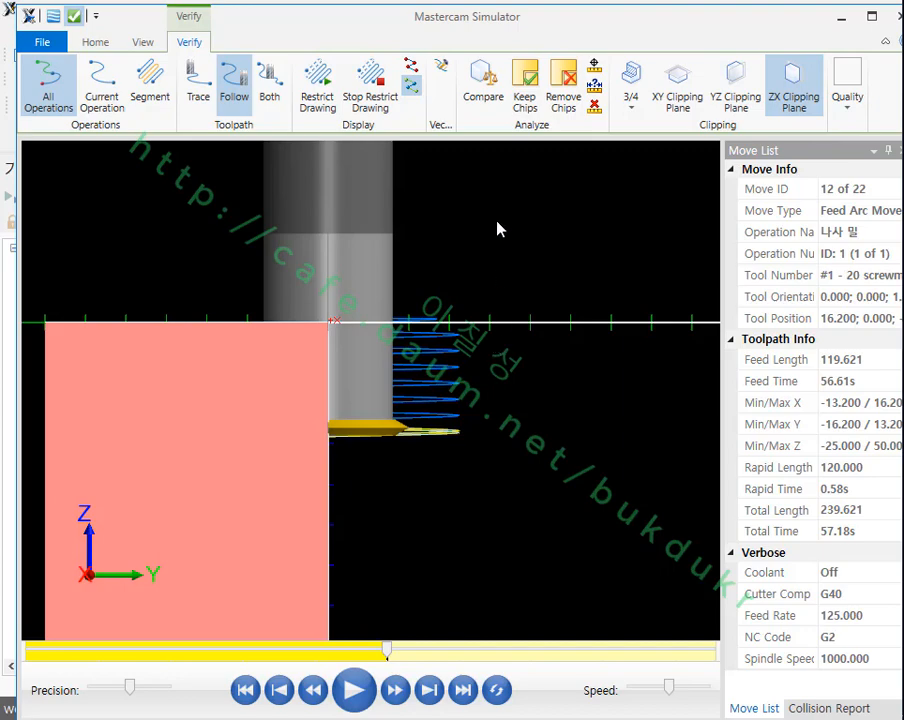
pyautogui.hotkey('alt', '2')
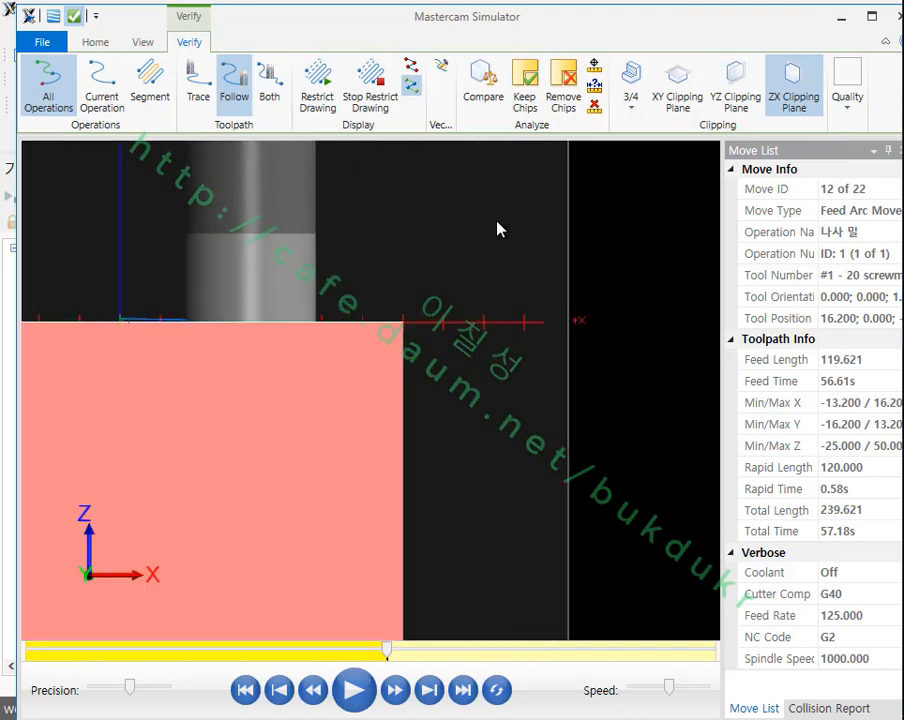
# Step: Examine close up how the tool's cutting edge fits into the sectioned thread groove
pyautogui.scroll(-4, 522, 302)
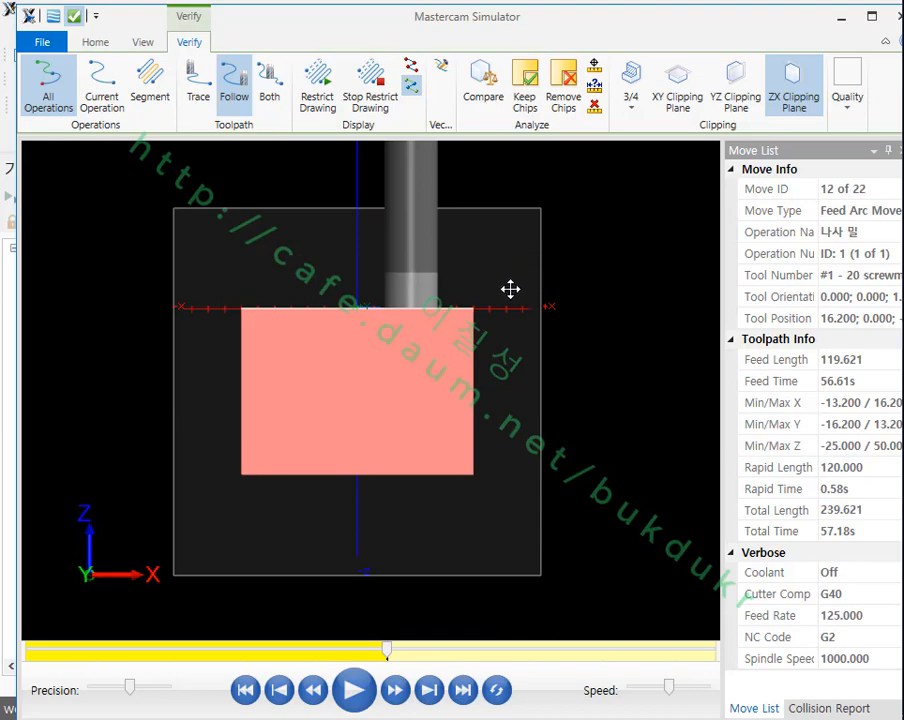
pyautogui.moveTo(503, 293); pyautogui.dragTo(515, 472, button='middle')
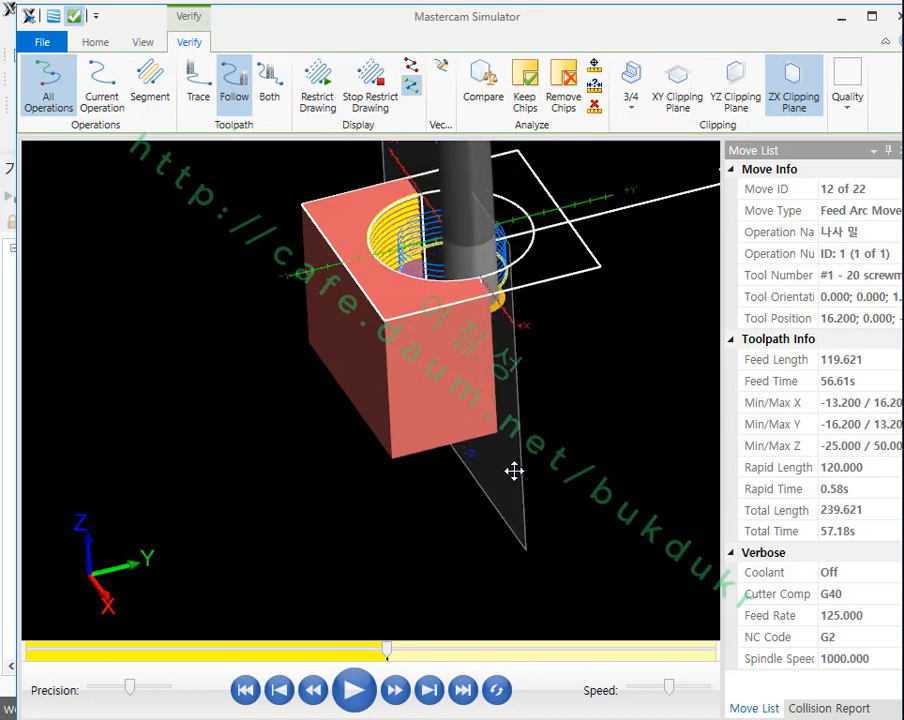
pyautogui.moveTo(481, 347); pyautogui.dragTo(520, 312, button='middle')
pyautogui.scroll(5, 565, 337)
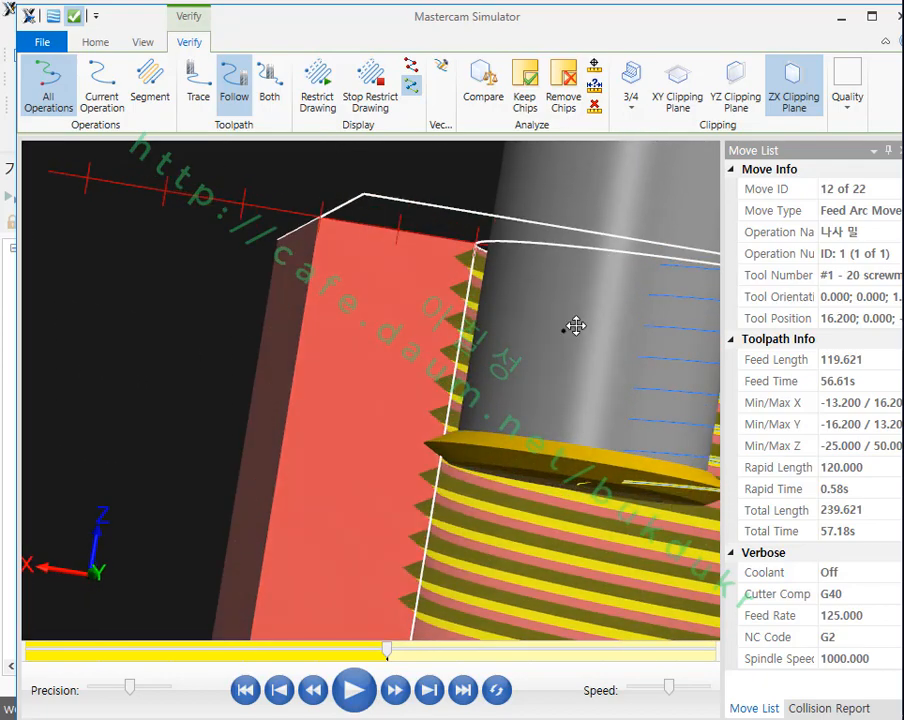
pyautogui.scroll(6, 565, 339)
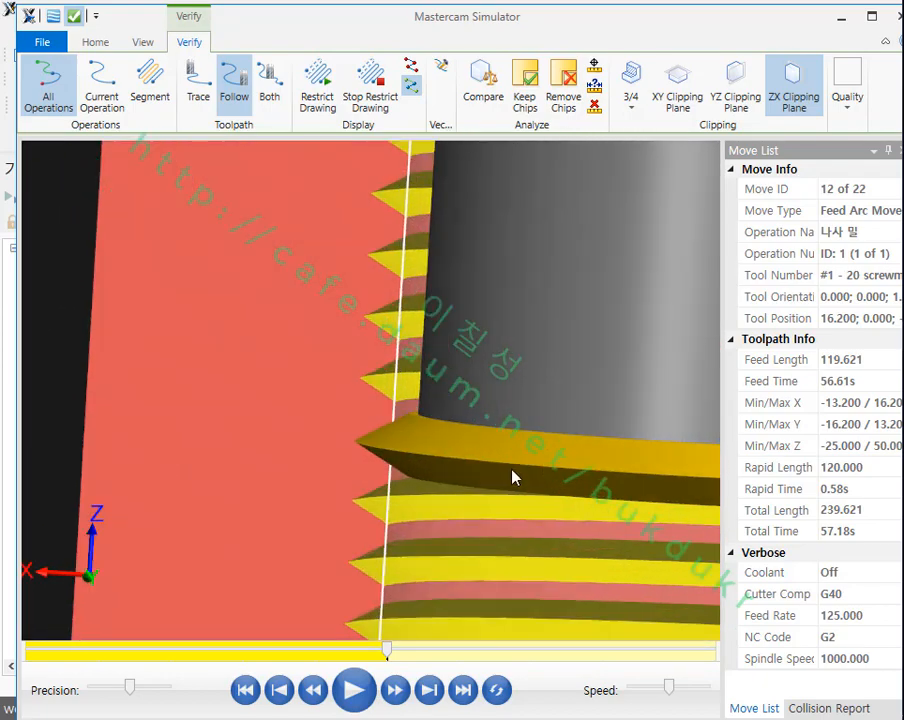
pyautogui.scroll(-8, 460, 440)
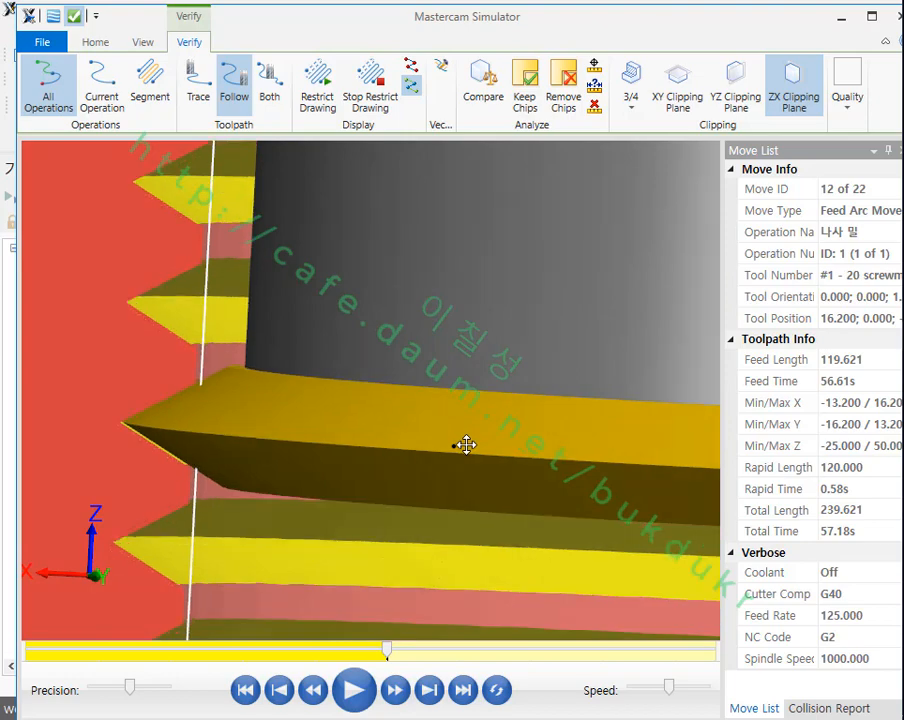
pyautogui.scroll(-3, 492, 408)
pyautogui.scroll(3, 436, 399)
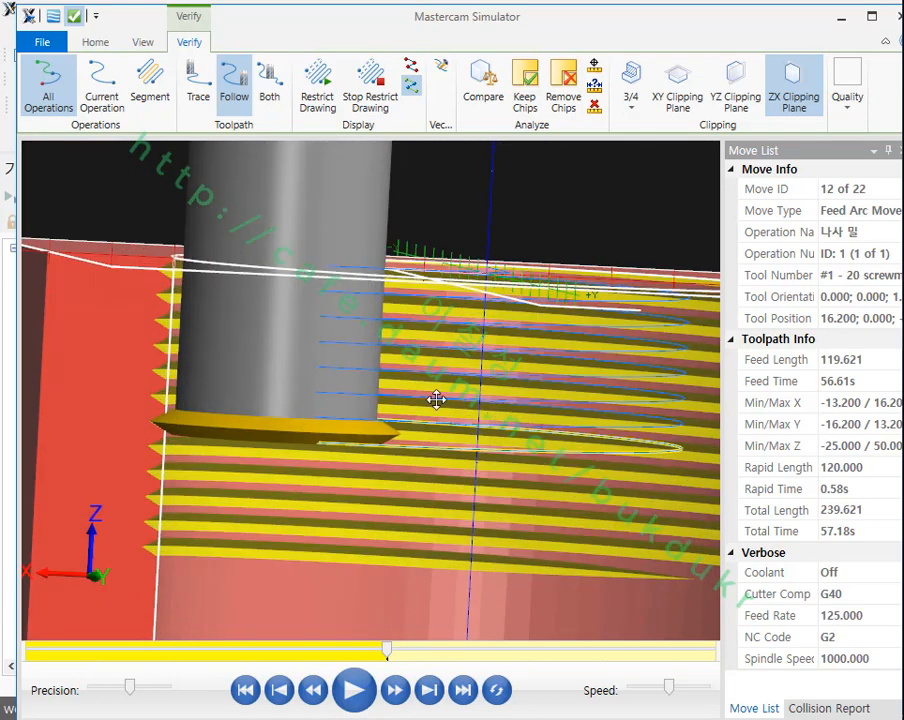
# Step: Play the rest of the thread milling simulation to the end and bring the whole sectioned block into view
pyautogui.click(360, 695)
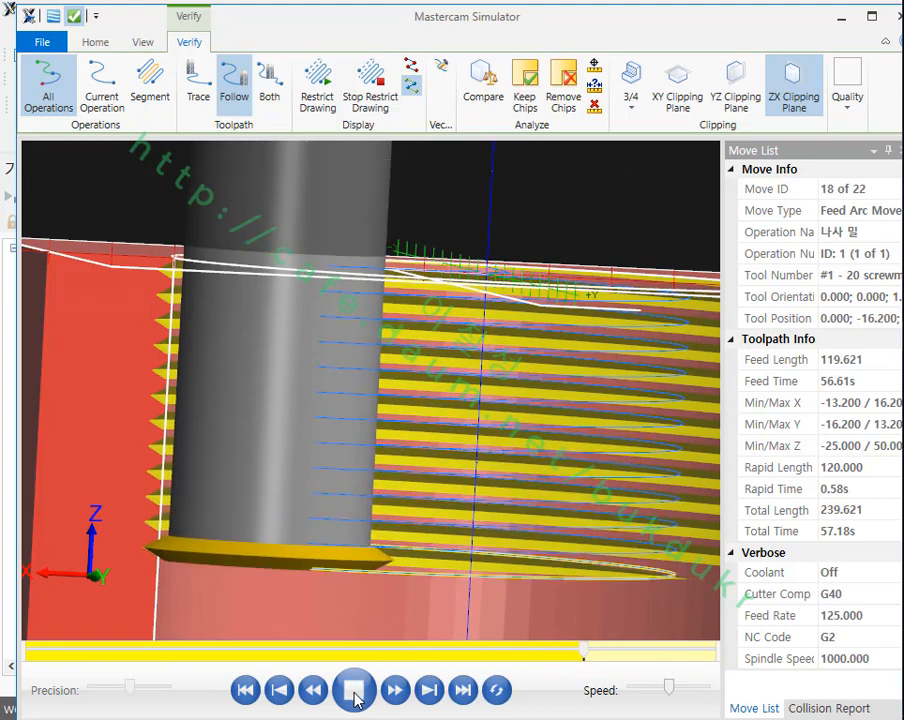
pyautogui.scroll(-3, 459, 553)
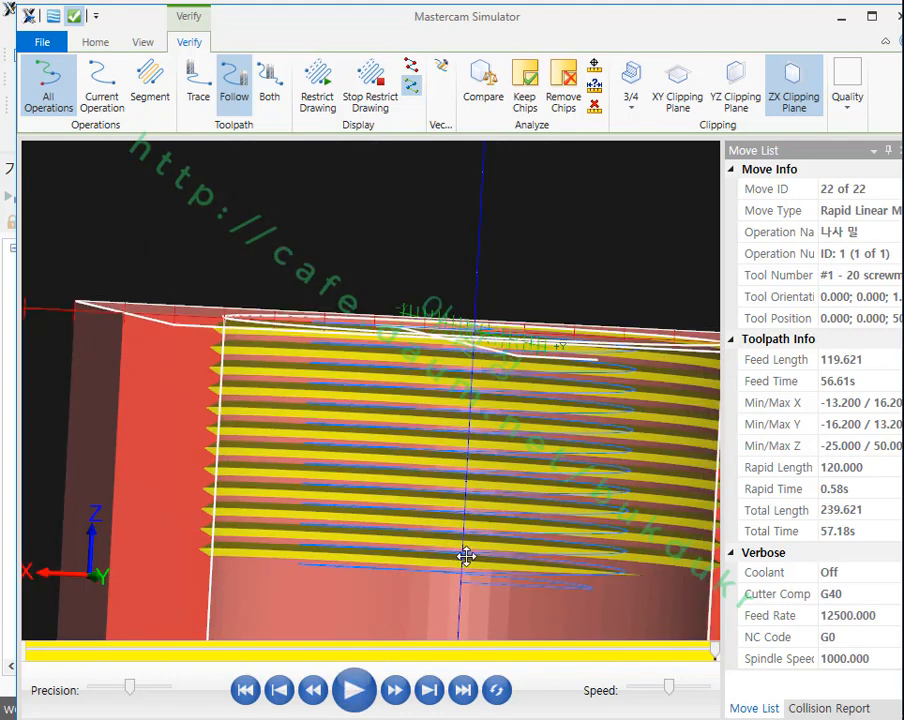
pyautogui.moveTo(462, 536); pyautogui.dragTo(459, 565, button='middle')
pyautogui.scroll(-4, 422, 375)
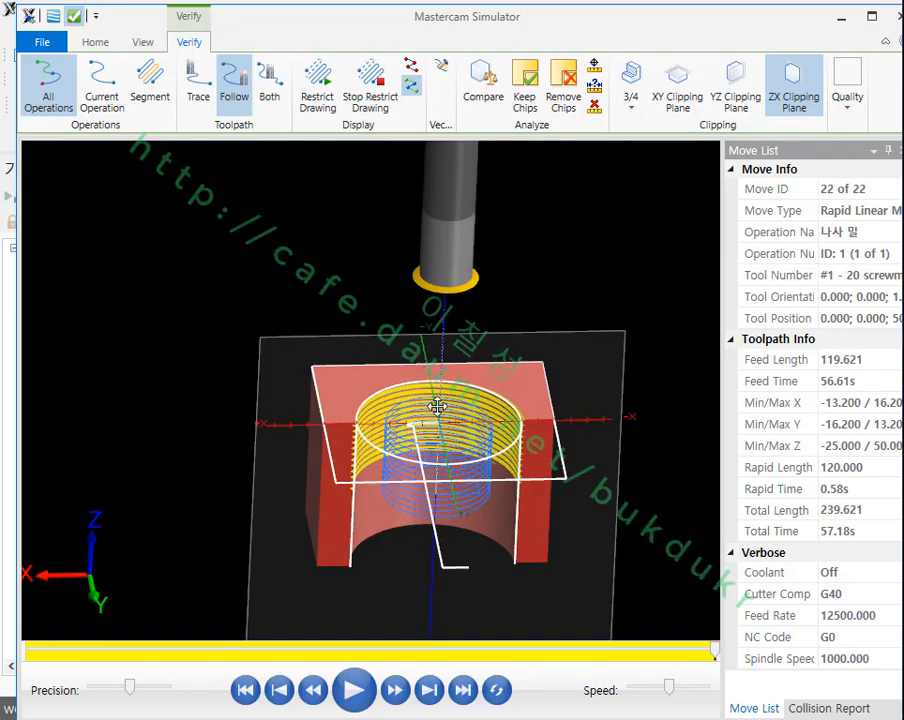
# Step: Examine the finished thread and the helical toolpath in the sectioned bore from several angles, and close the simulator
pyautogui.moveTo(436, 407); pyautogui.dragTo(494, 424, button='middle')
pyautogui.scroll(-2, 411, 372)
pyautogui.moveTo(411, 372); pyautogui.dragTo(470, 354, button='middle')
pyautogui.scroll(4, 472, 352)
pyautogui.moveTo(474, 345); pyautogui.dragTo(440, 307)
pyautogui.scroll(6, 229, 461)
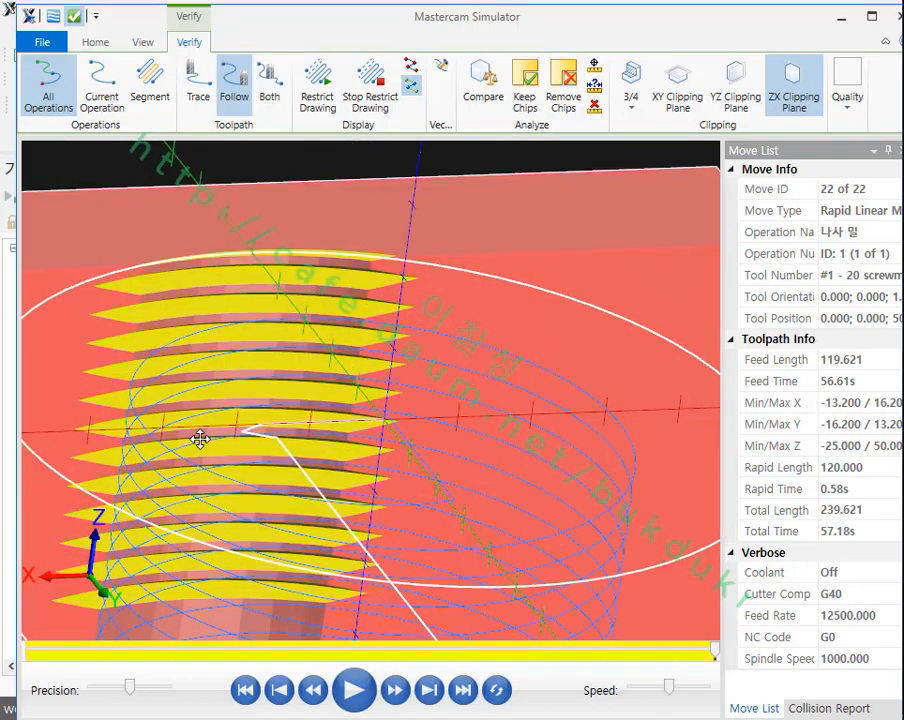
pyautogui.scroll(-3, 315, 400)
pyautogui.moveTo(315, 400); pyautogui.dragTo(262, 412, button='middle')
pyautogui.scroll(-3, 400, 391)
pyautogui.click(898, 16)
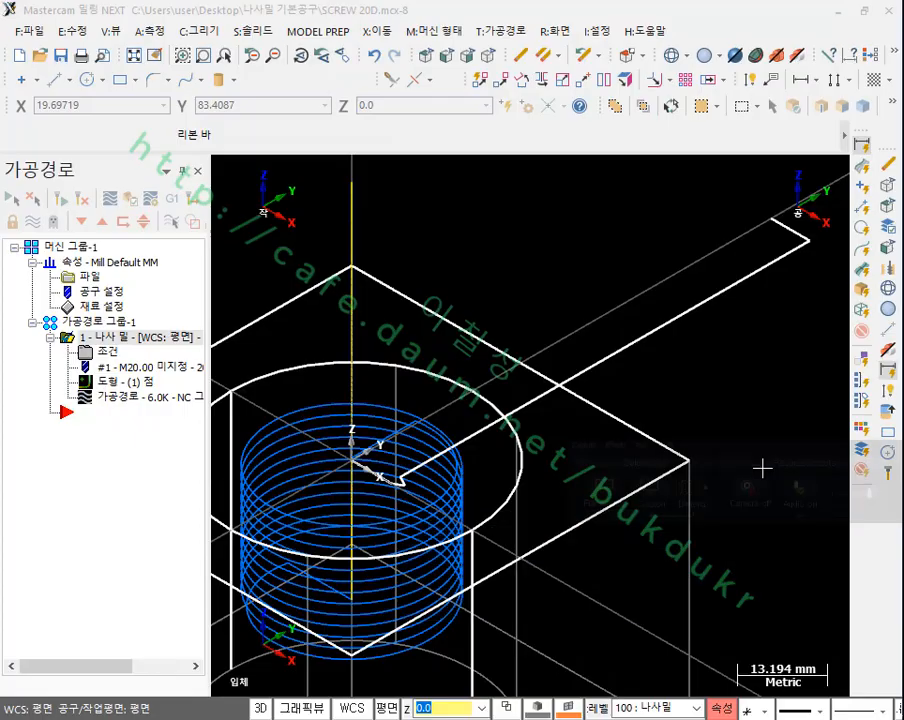
# Step: Make level 1 the main level, hide level 100 with the tool profile, and collapse the thread mill operation in the toolpath tree
pyautogui.scroll(-7, 648, 264)
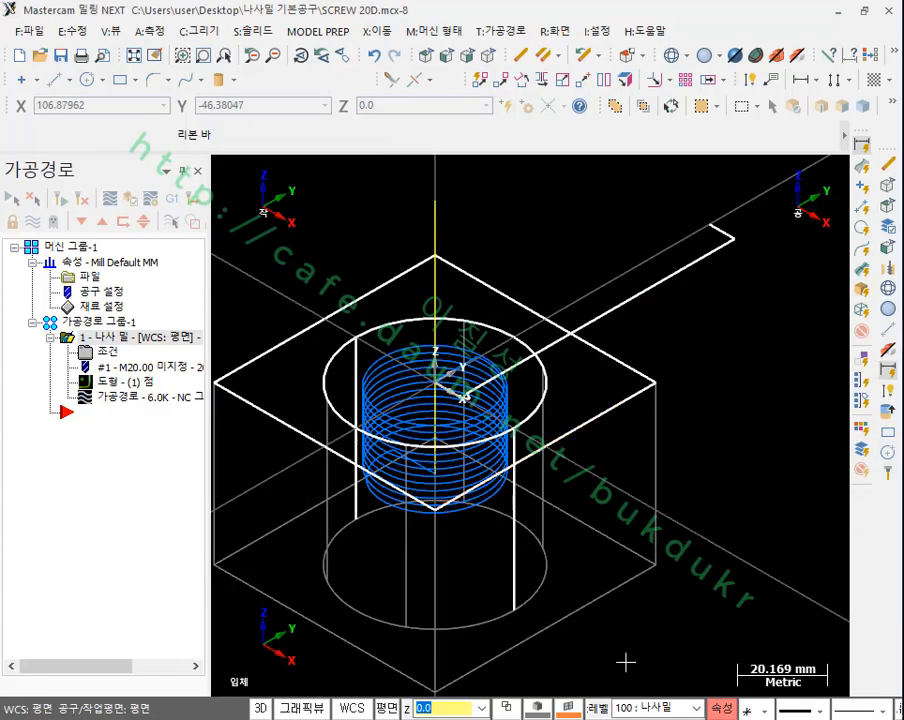
pyautogui.click(598, 708)
pyautogui.click(137, 106)
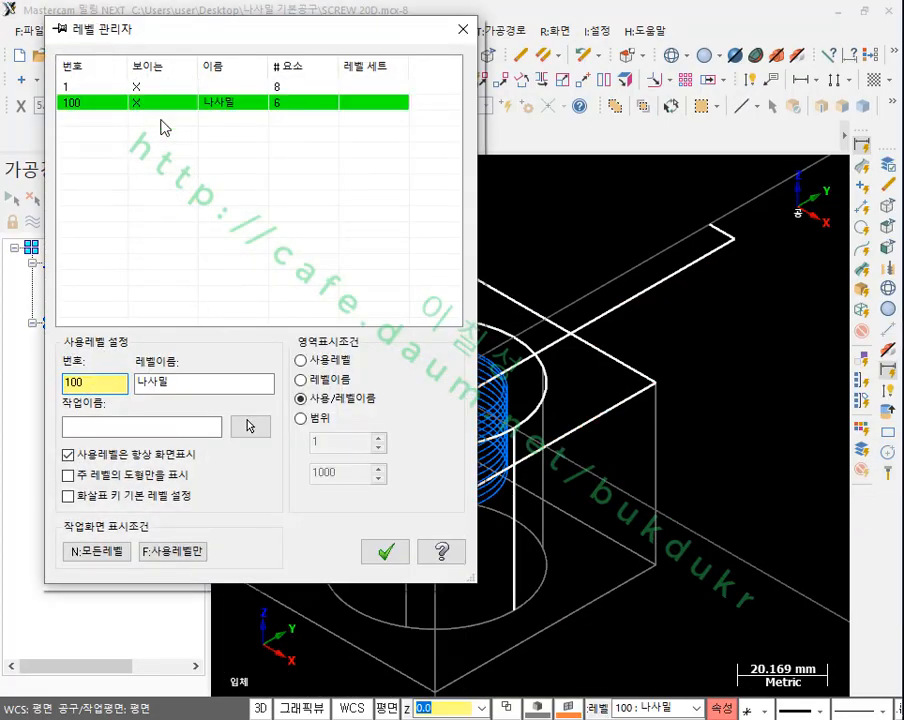
pyautogui.click(67, 89)
pyautogui.click(140, 104)
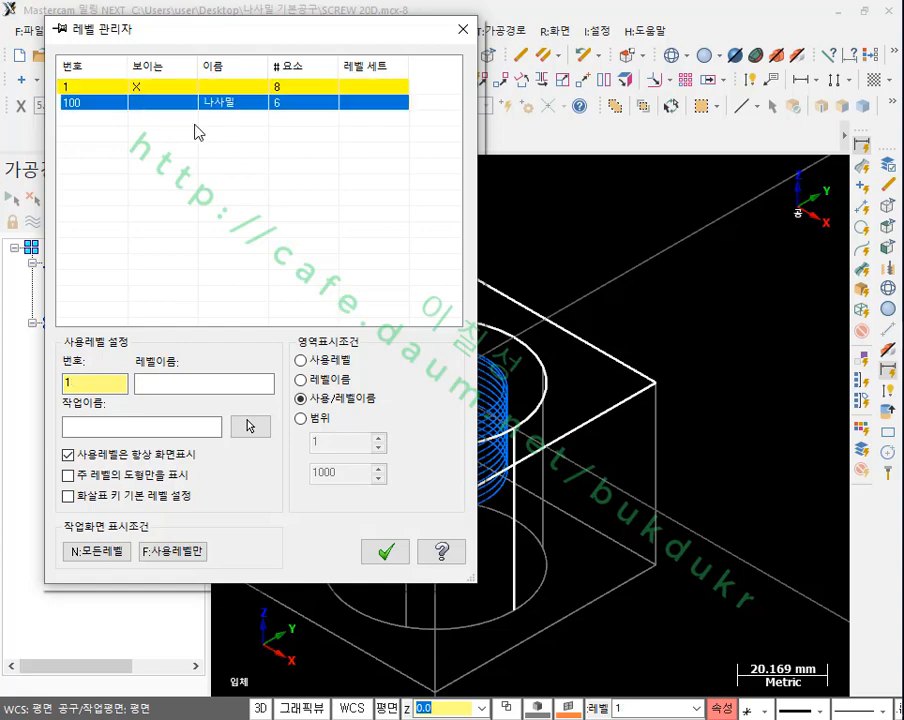
pyautogui.click(385, 551)
pyautogui.scroll(4, 524, 364)
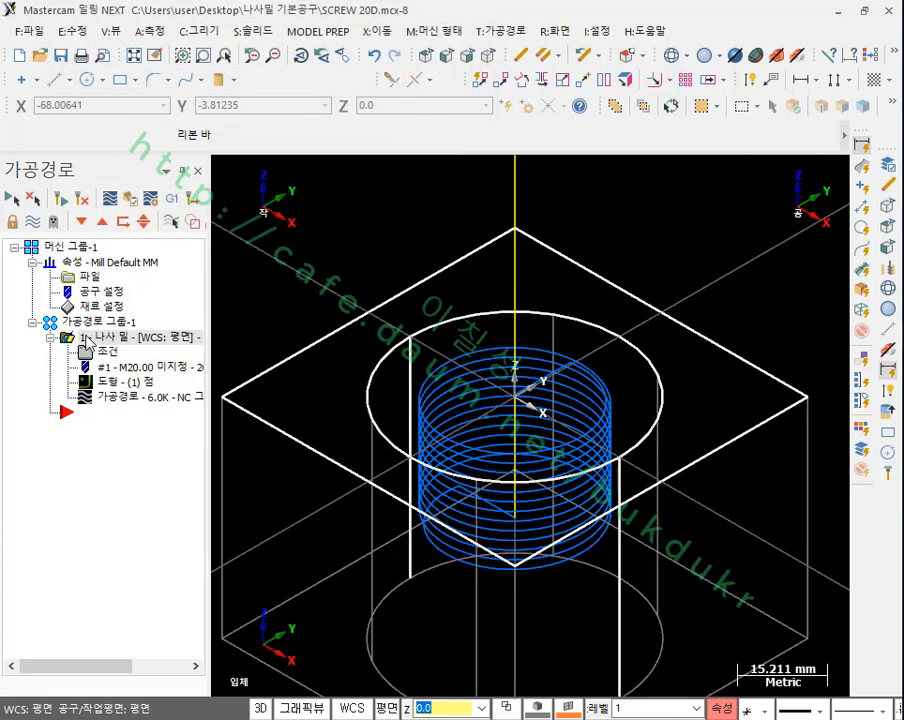
pyautogui.click(50, 339)
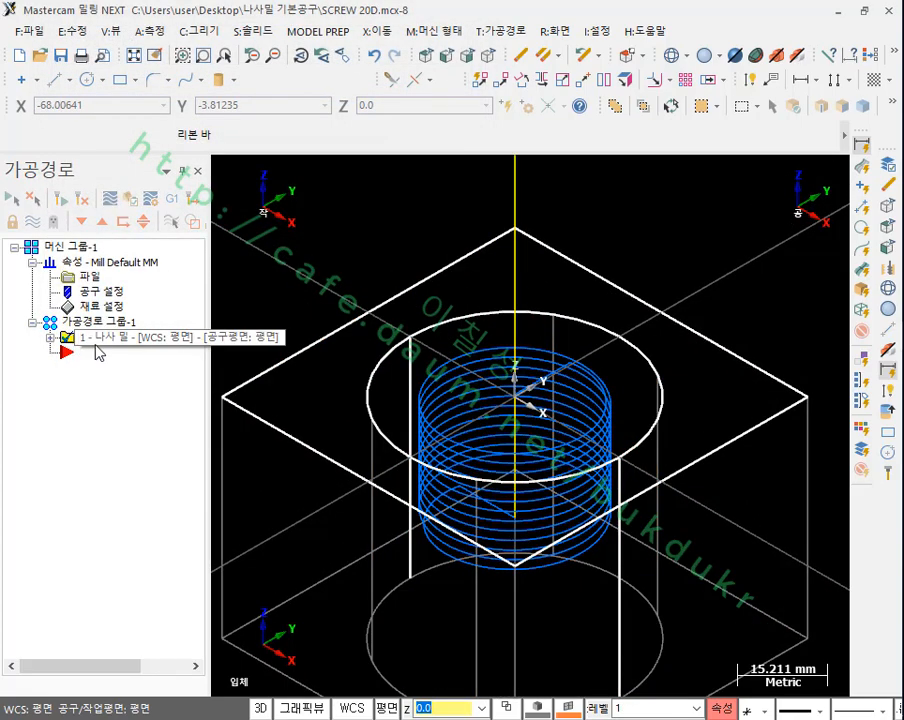
# Step: Show the helical toolpath from the front, duplicate the thread mill operation after the original, and expand the copy in the toolpath tree
pyautogui.click(447, 55)
pyautogui.scroll(2, 470, 450)
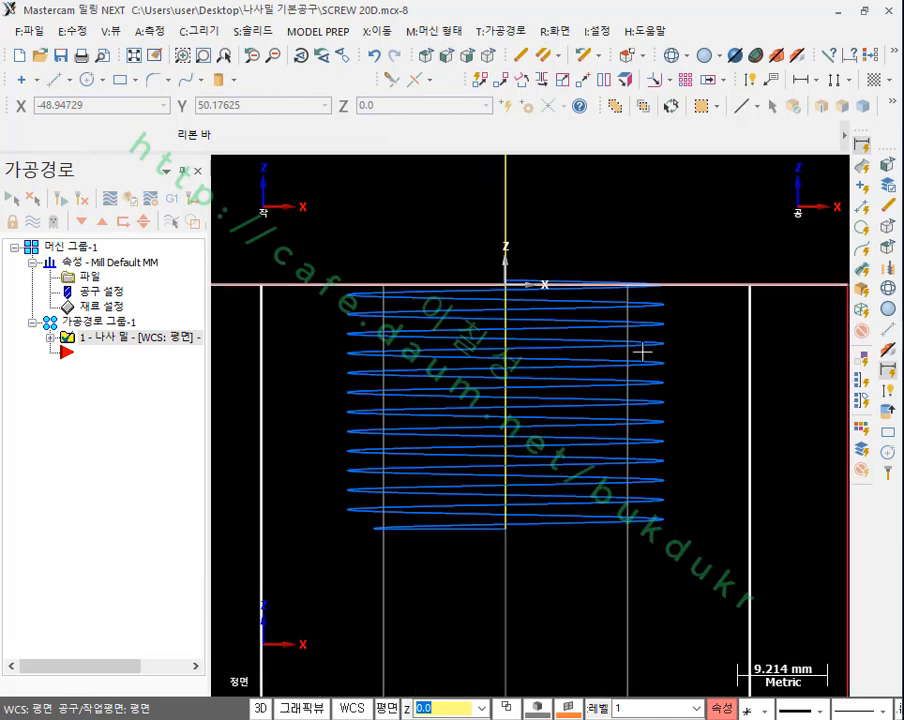
pyautogui.scroll(1, 724, 289)
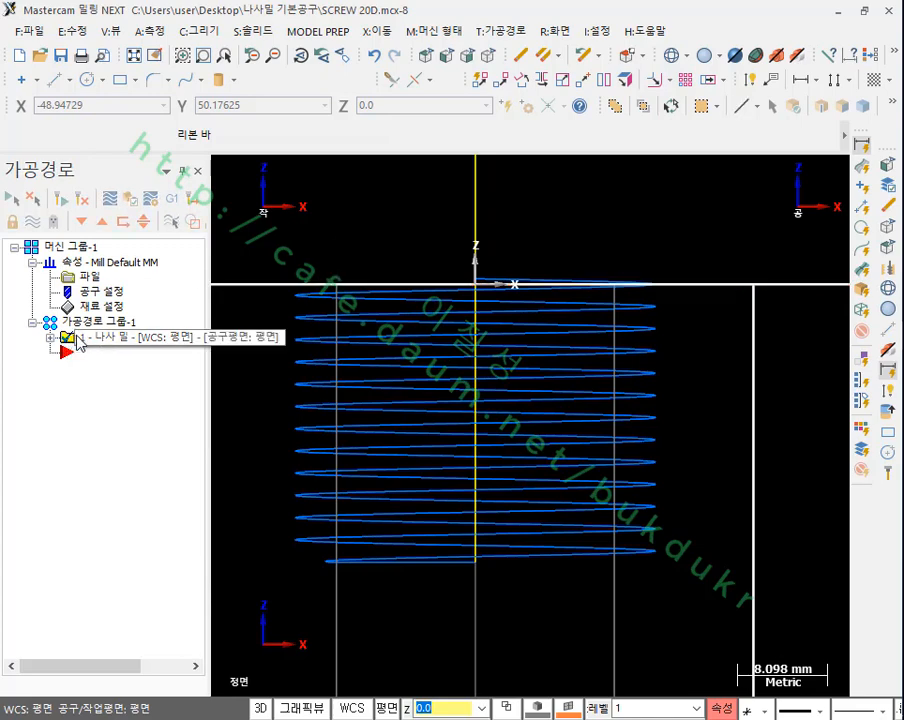
pyautogui.moveTo(79, 343); pyautogui.dragTo(100, 412, button='right')
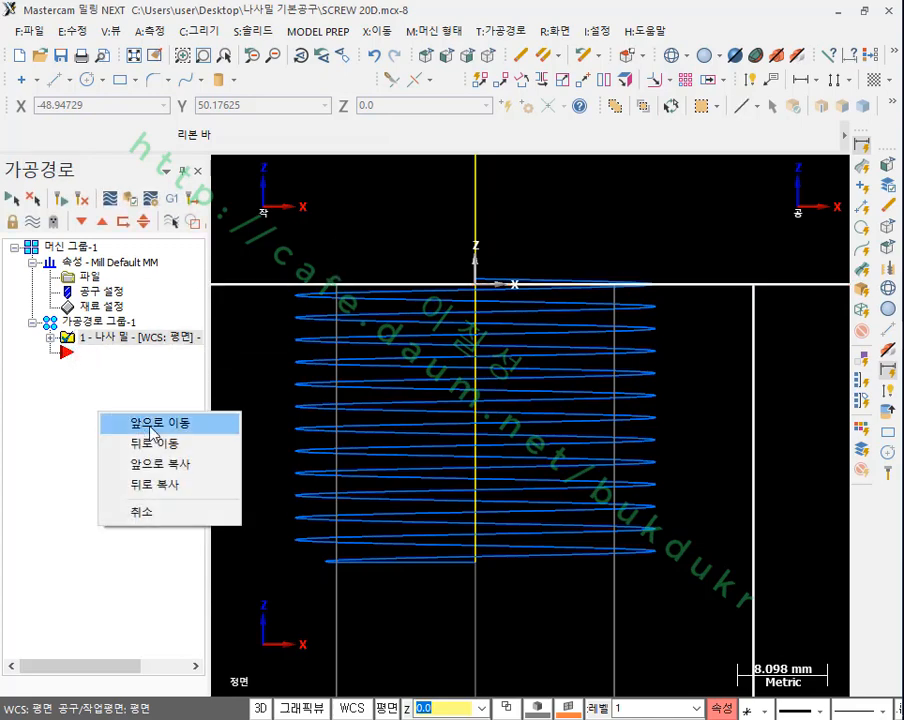
pyautogui.click(131, 486)
pyautogui.click(50, 322)
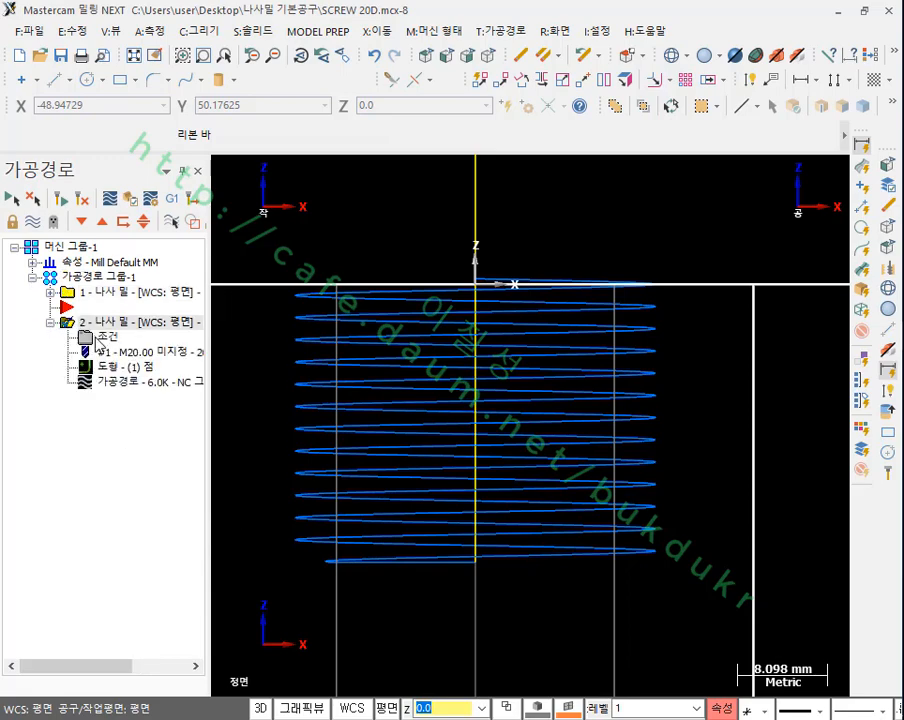
# Step: Set the taper angle to 1 in the cut parameters of the copied thread mill operation
pyautogui.click(96, 341)
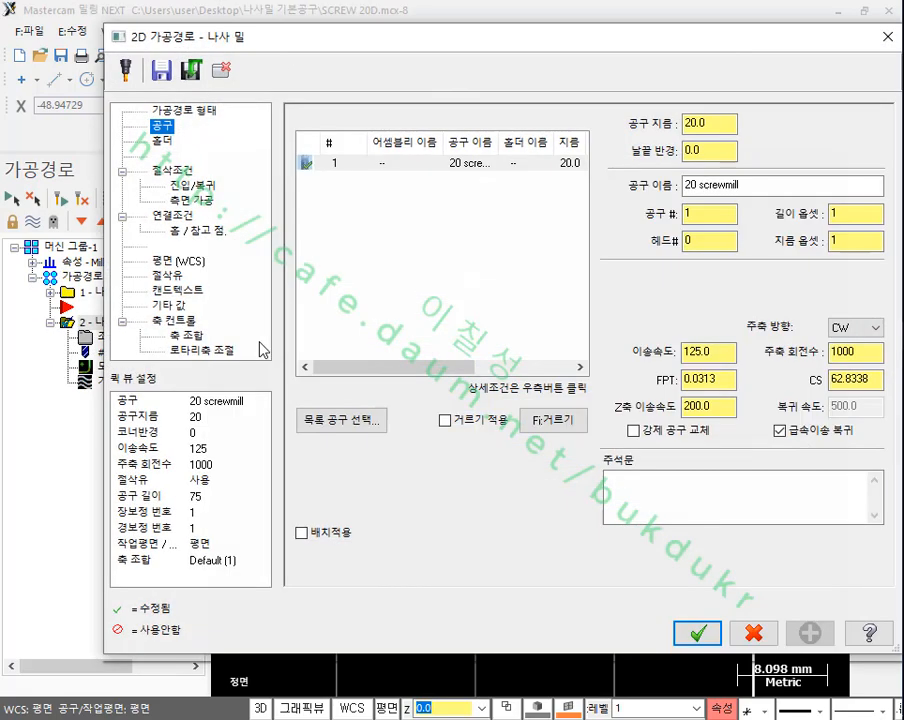
pyautogui.click(172, 171)
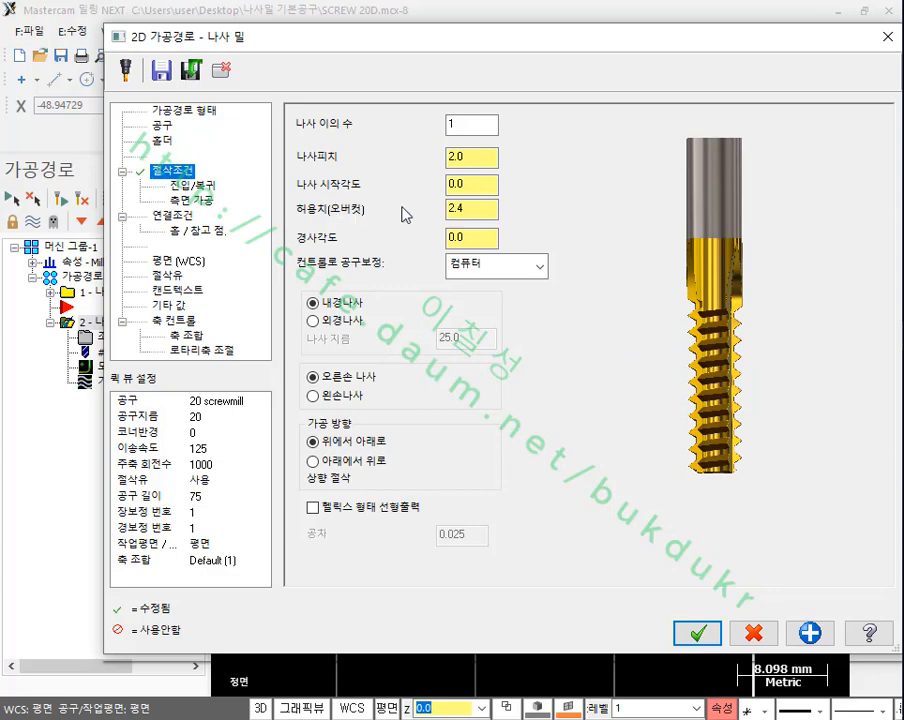
pyautogui.moveTo(480, 238); pyautogui.dragTo(430, 240)
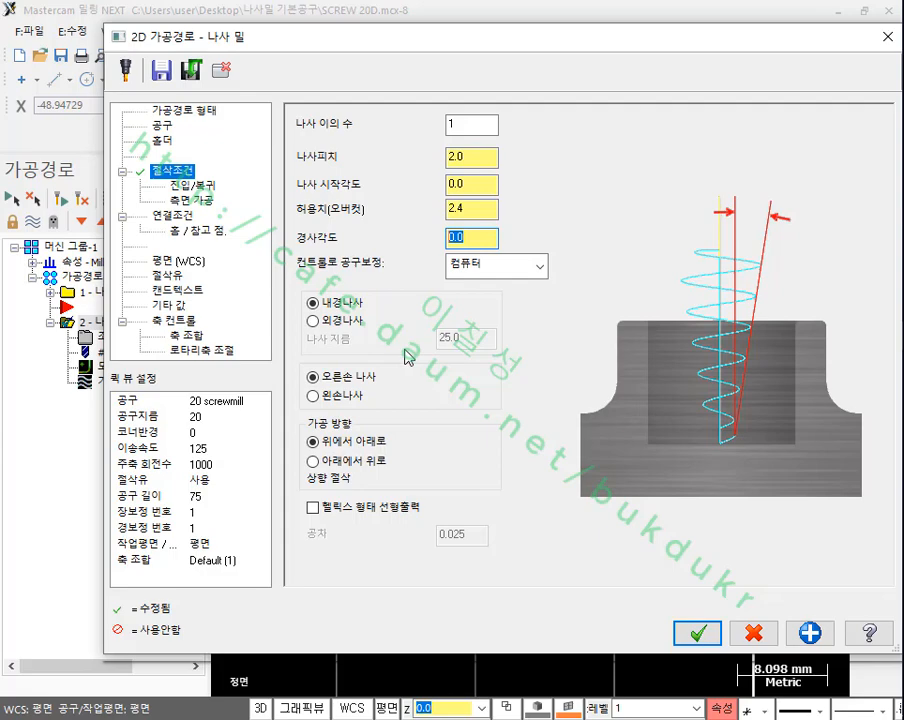
pyautogui.write('1.8')
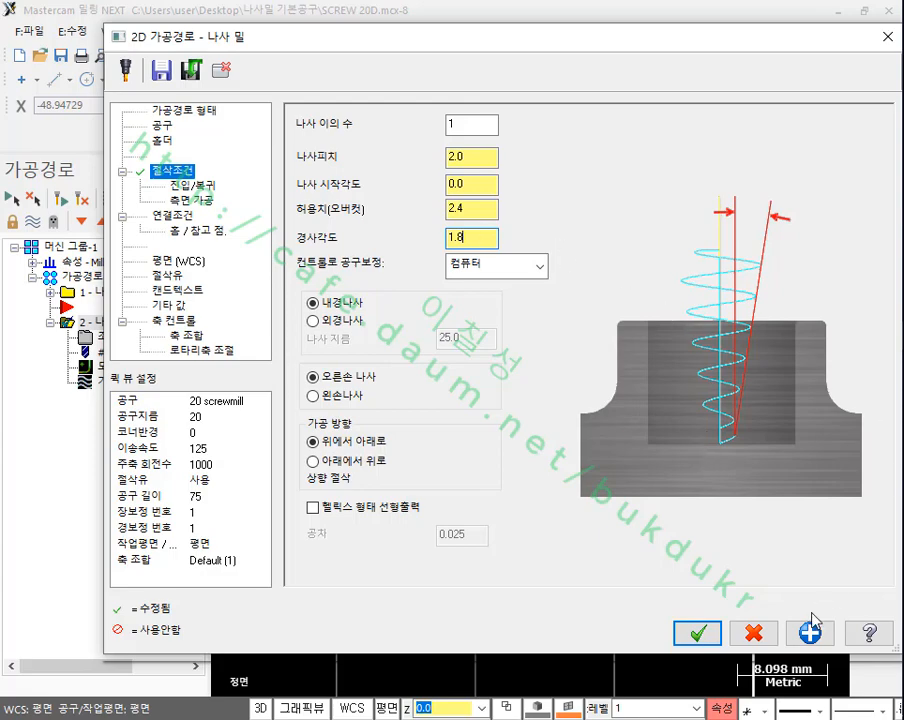
# Step: Apply the 1.8 taper angle to the copied thread mill operation and regenerate its toolpath
pyautogui.click(697, 632)
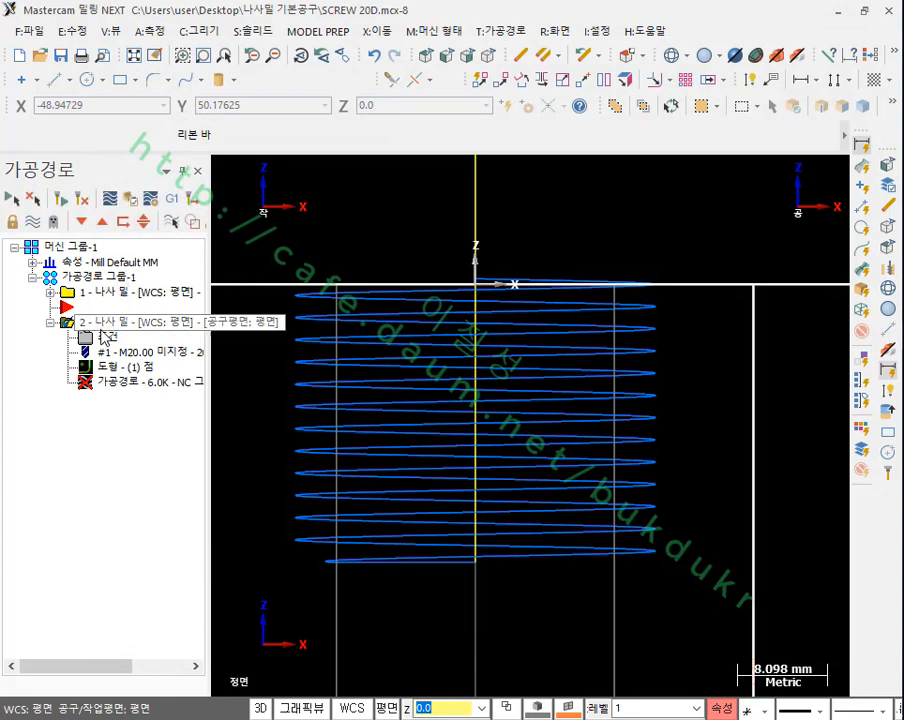
pyautogui.click(62, 198)
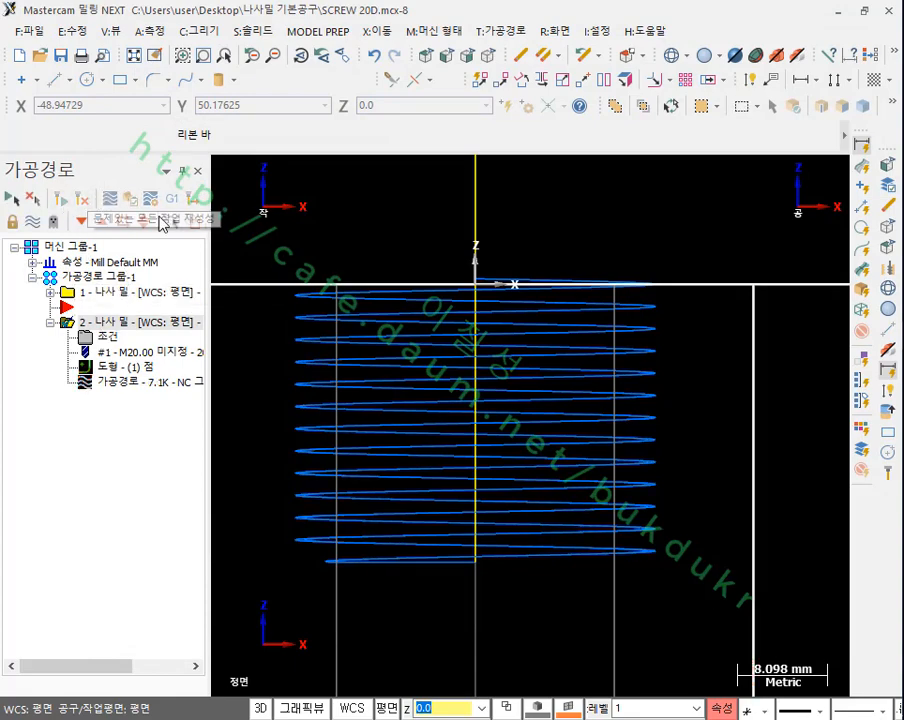
pyautogui.scroll(2, 650, 360)
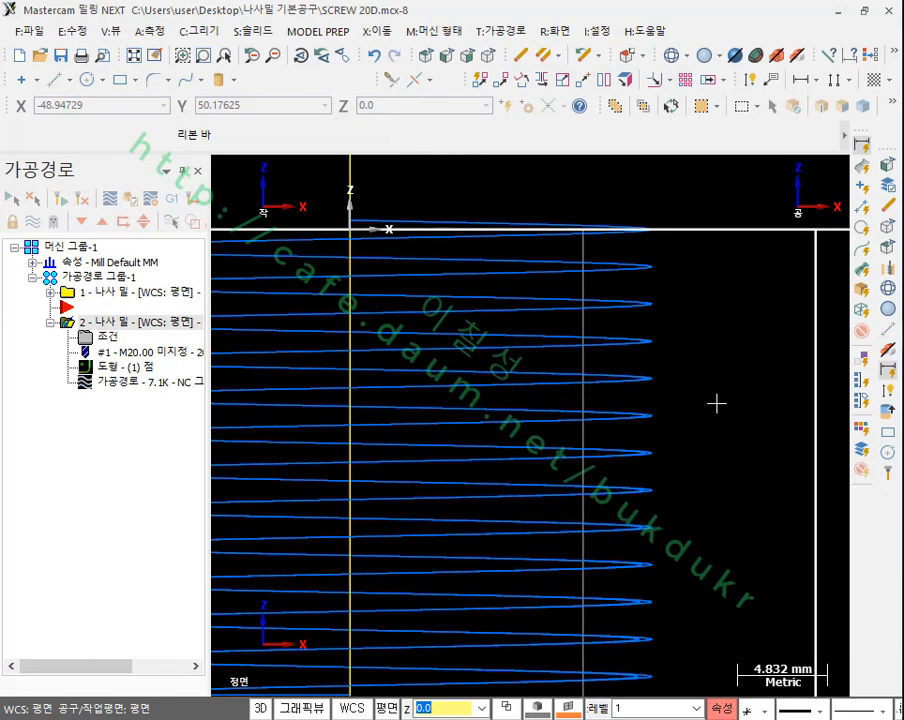
pyautogui.scroll(-1, 565, 295)
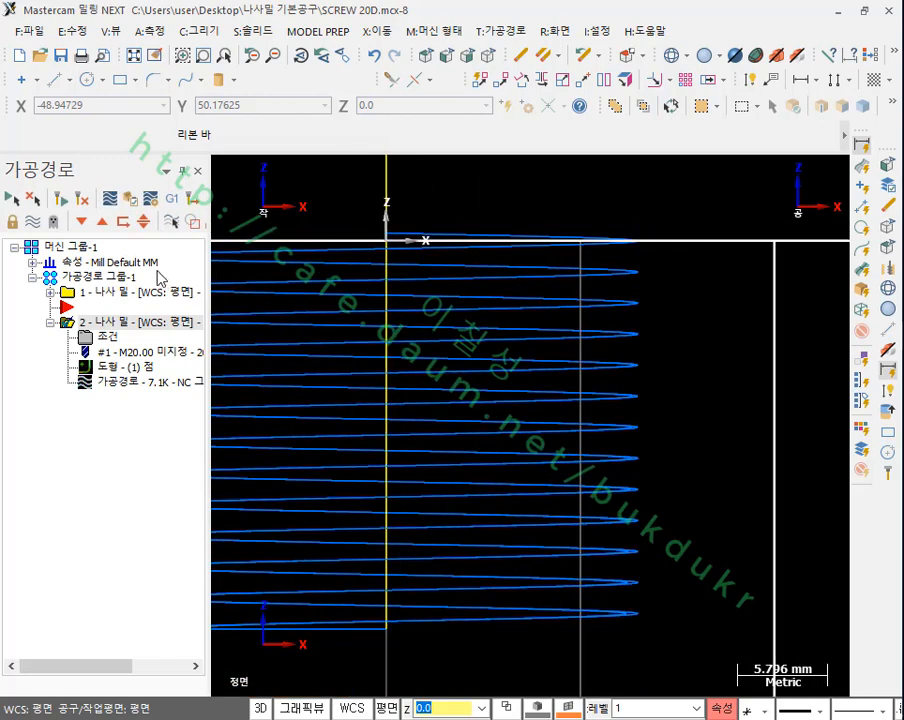
# Step: Limit the toolpath display to the selected operation only
pyautogui.doubleClick(102, 291)
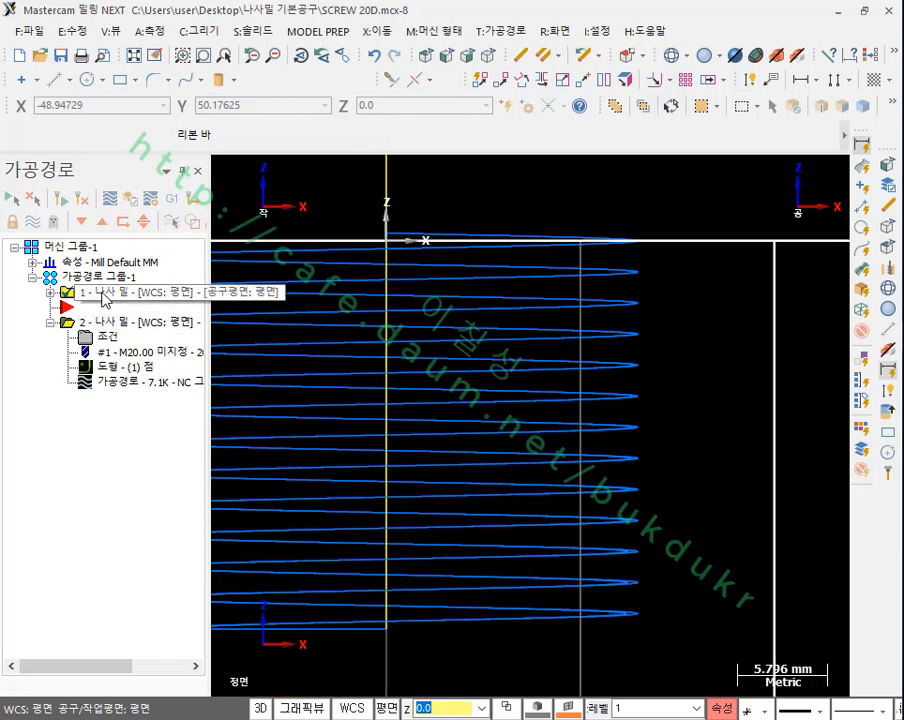
pyautogui.click(174, 225)
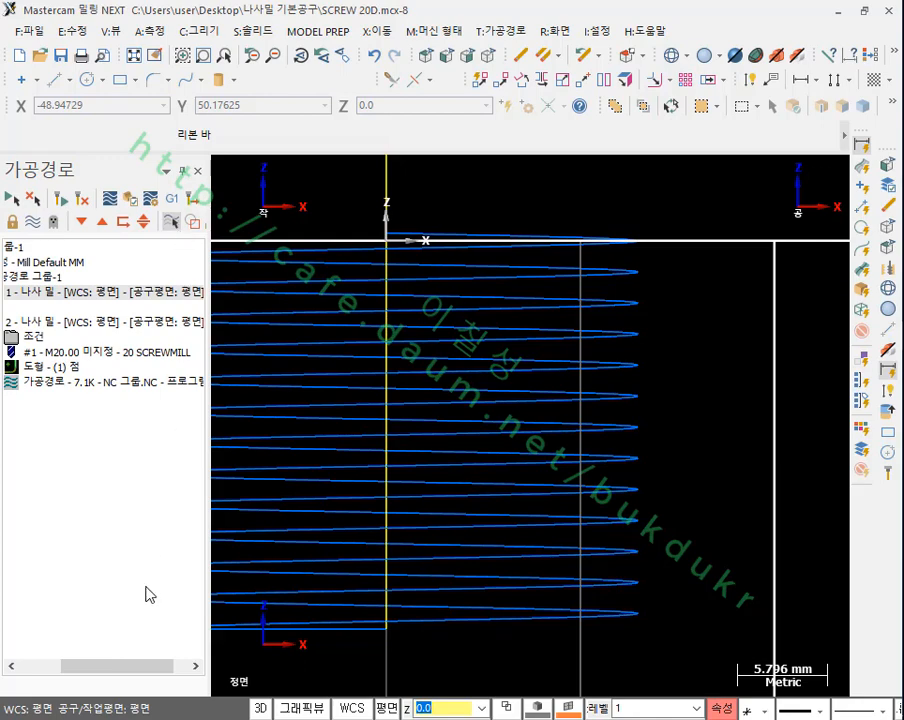
pyautogui.click(54, 667)
pyautogui.click(120, 387)
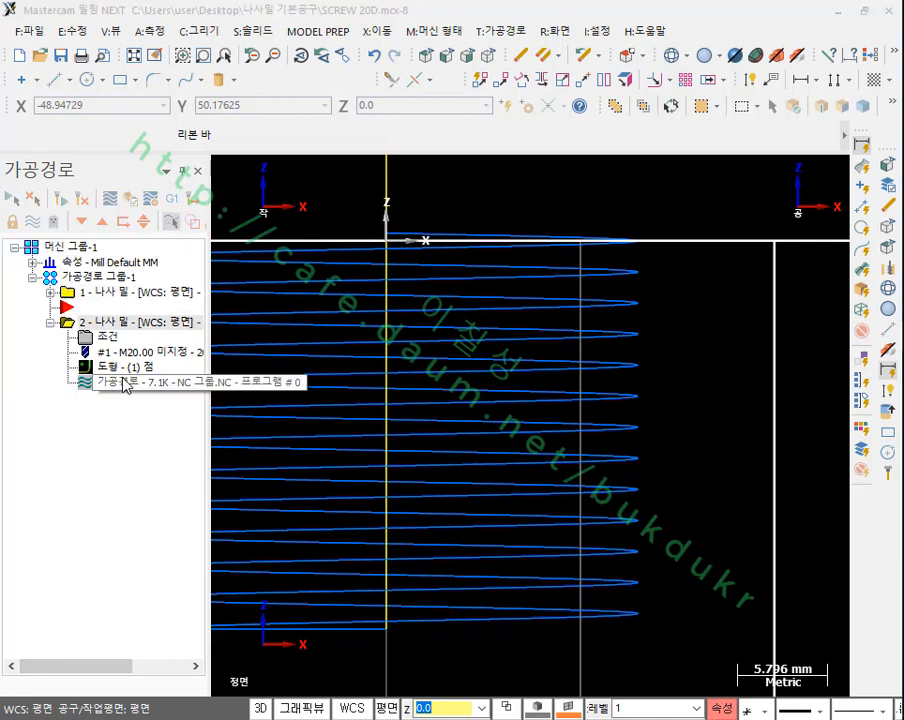
# Step: Compare the front profile of the original thread mill toolpath with that of the 1.8 degree tapered copy
pyautogui.click(143, 320)
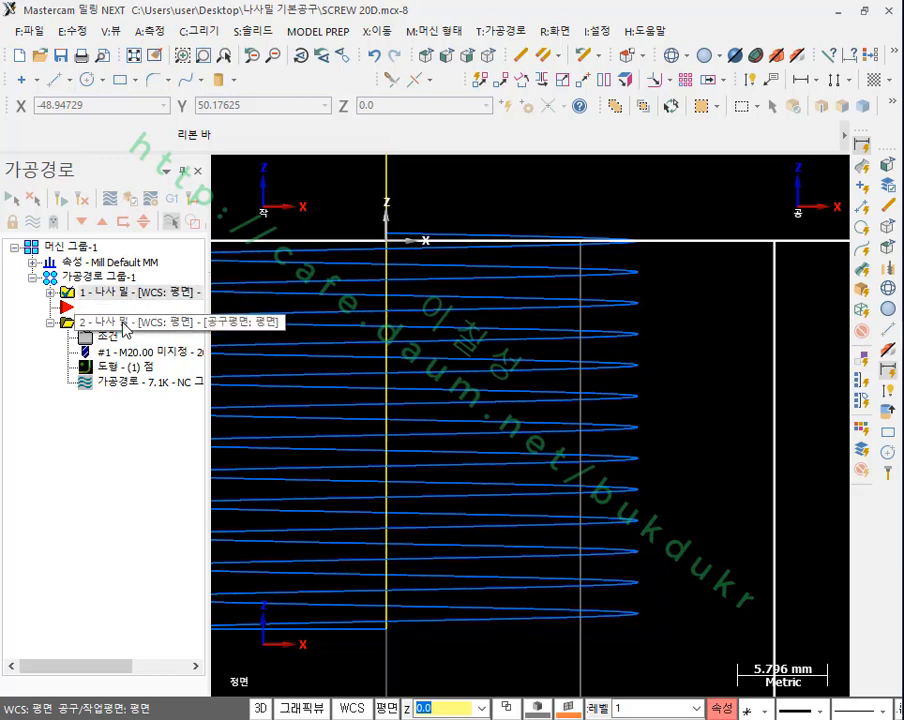
pyautogui.click(122, 325)
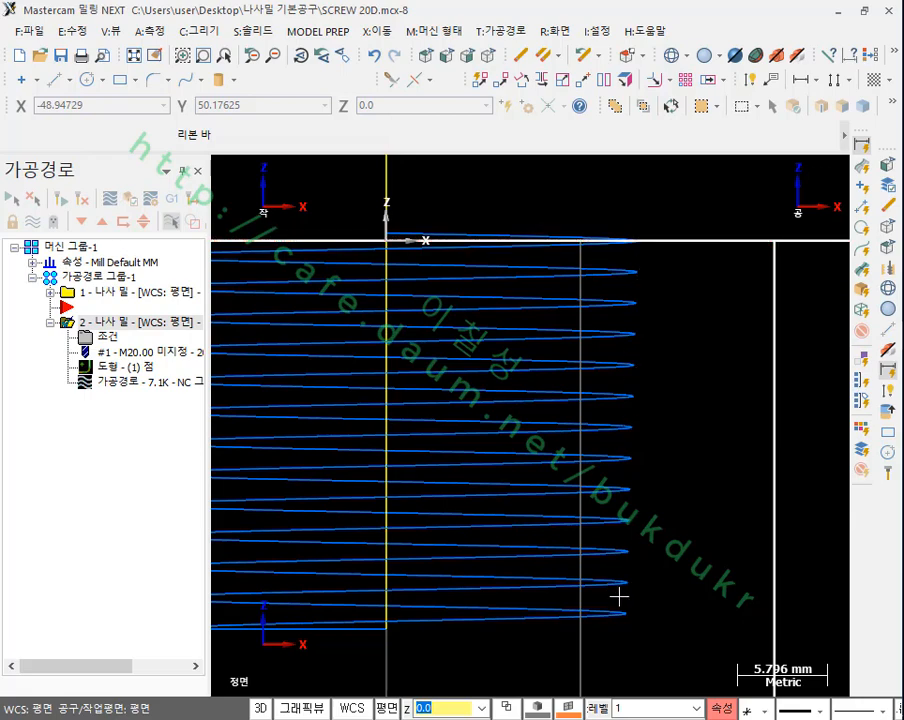
pyautogui.scroll(2, 700, 464)
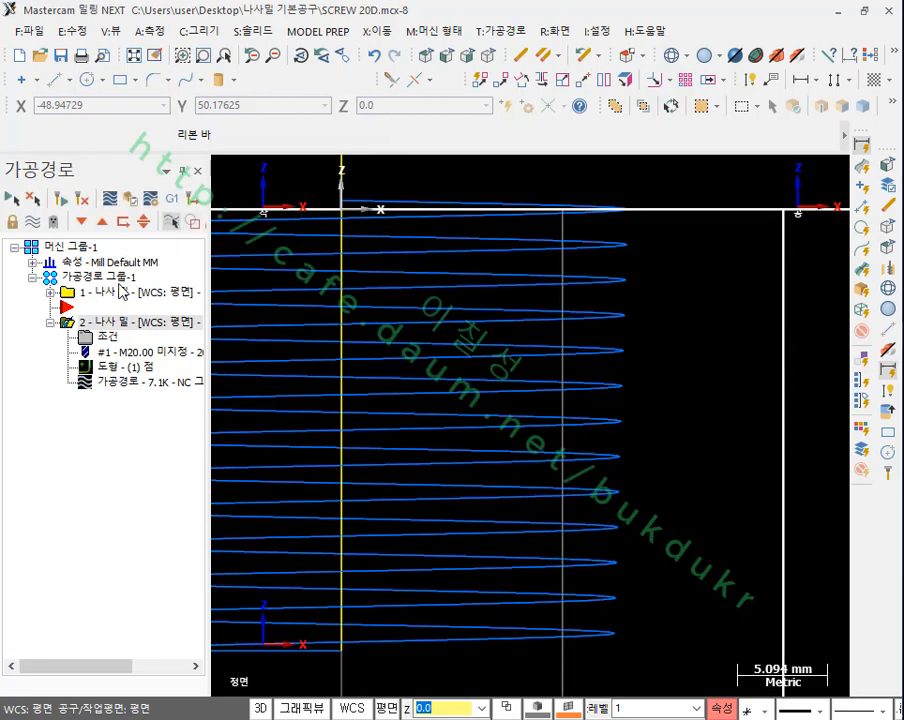
pyautogui.click(113, 292)
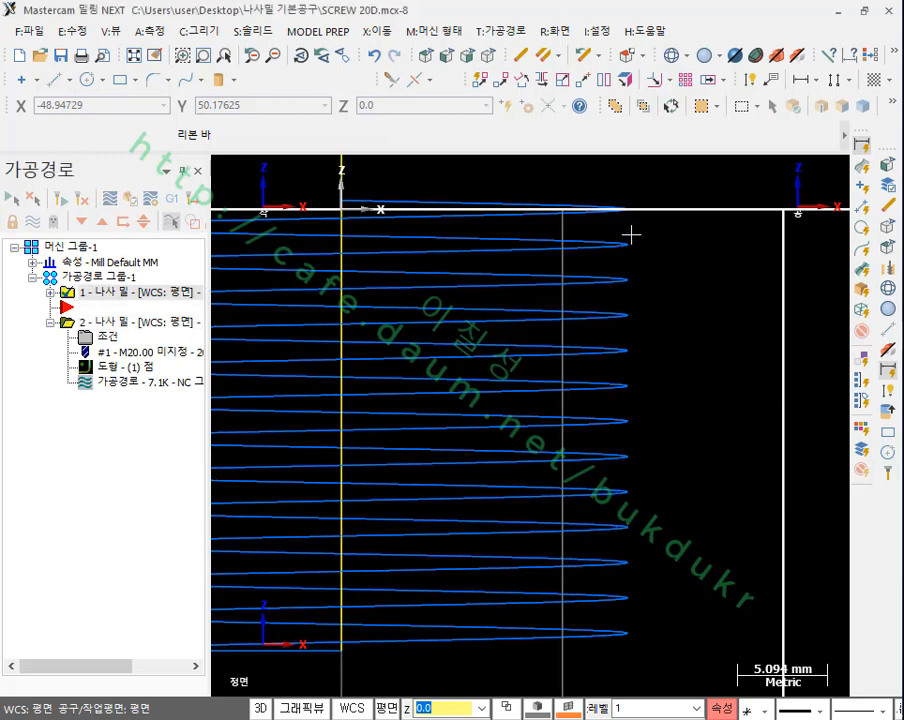
pyautogui.click(115, 325)
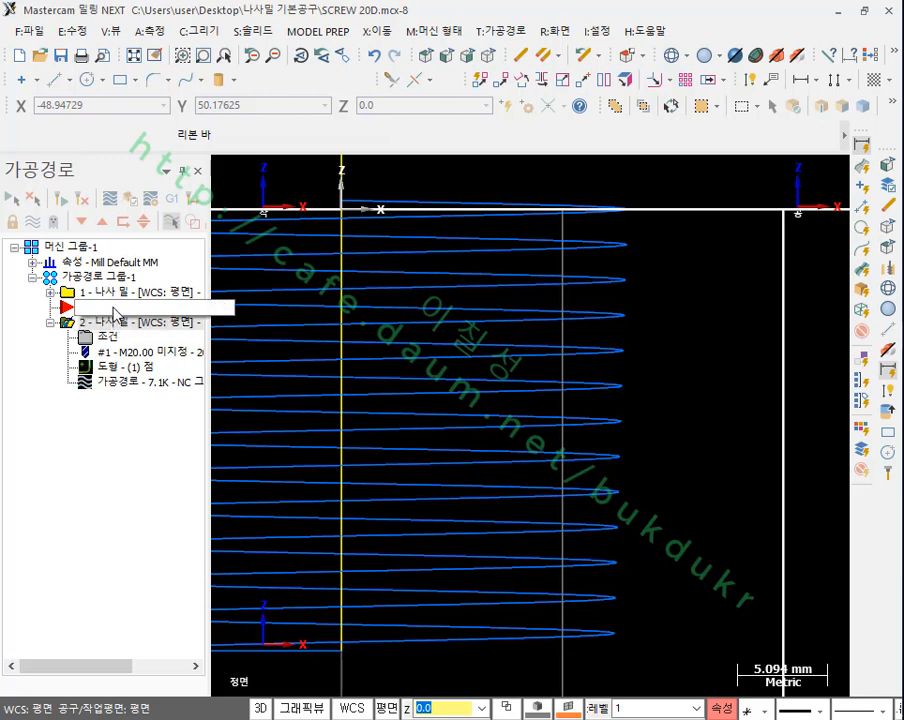
pyautogui.click(115, 293)
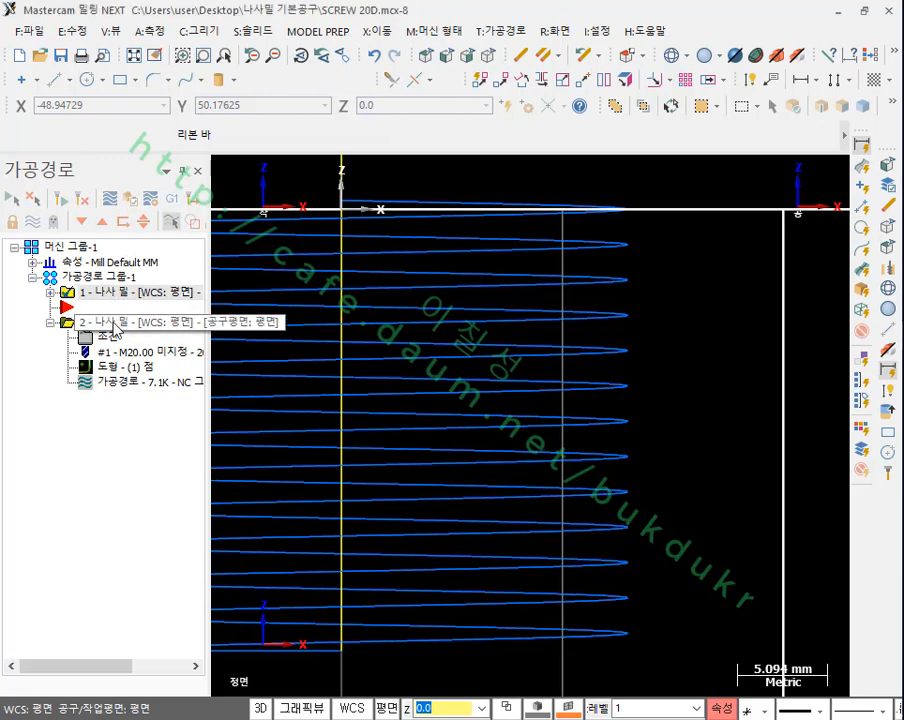
pyautogui.click(115, 325)
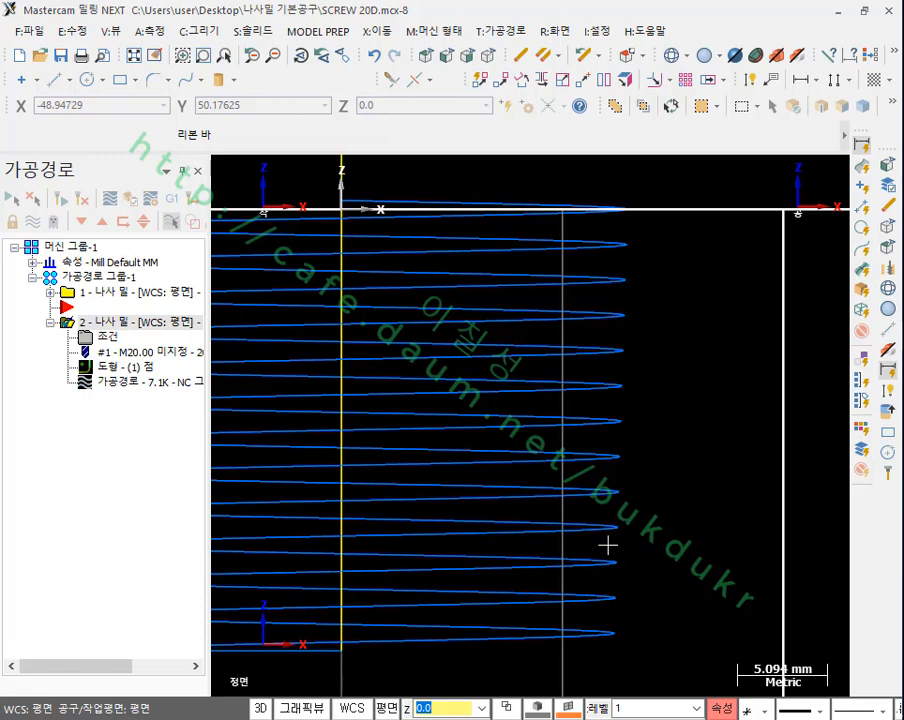
pyautogui.click(120, 293)
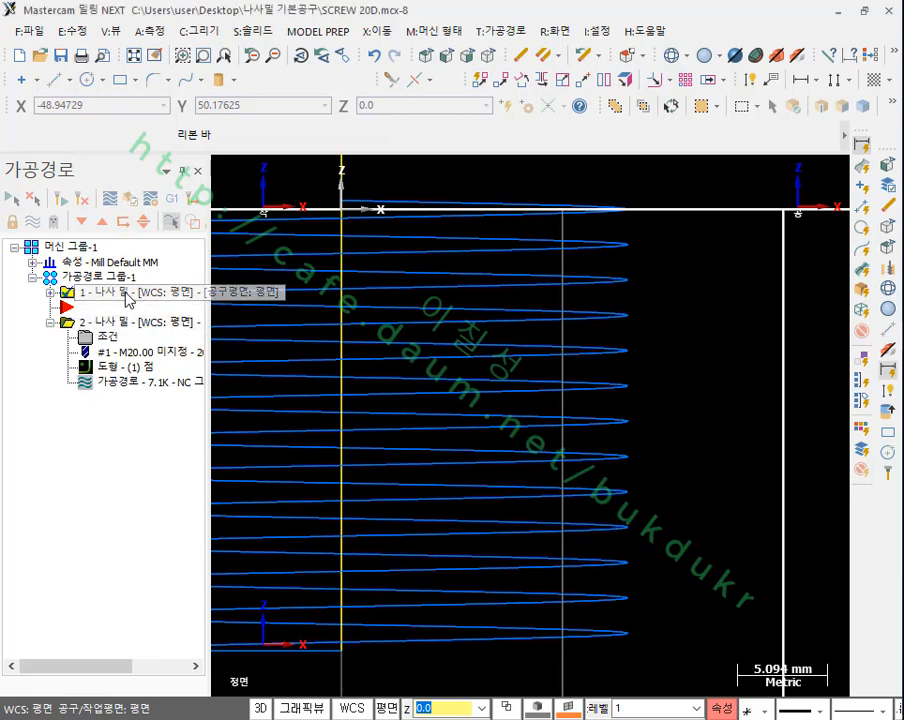
# Step: Set the taper angle of the copied thread mill operation to 3 and regenerate its toolpath
pyautogui.click(85, 337)
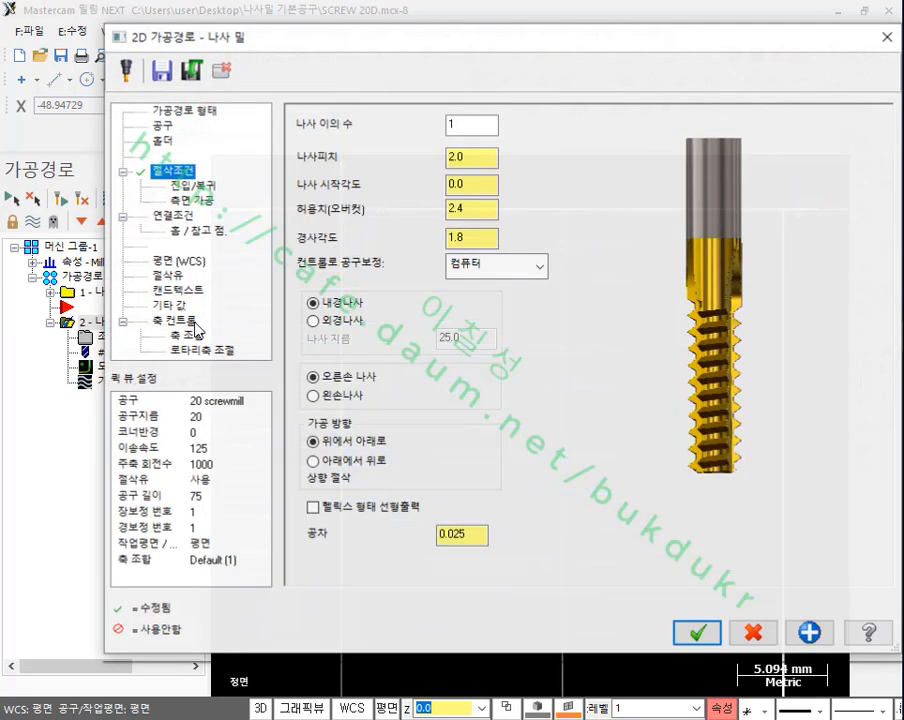
pyautogui.click(478, 238)
pyautogui.doubleClick(481, 238)
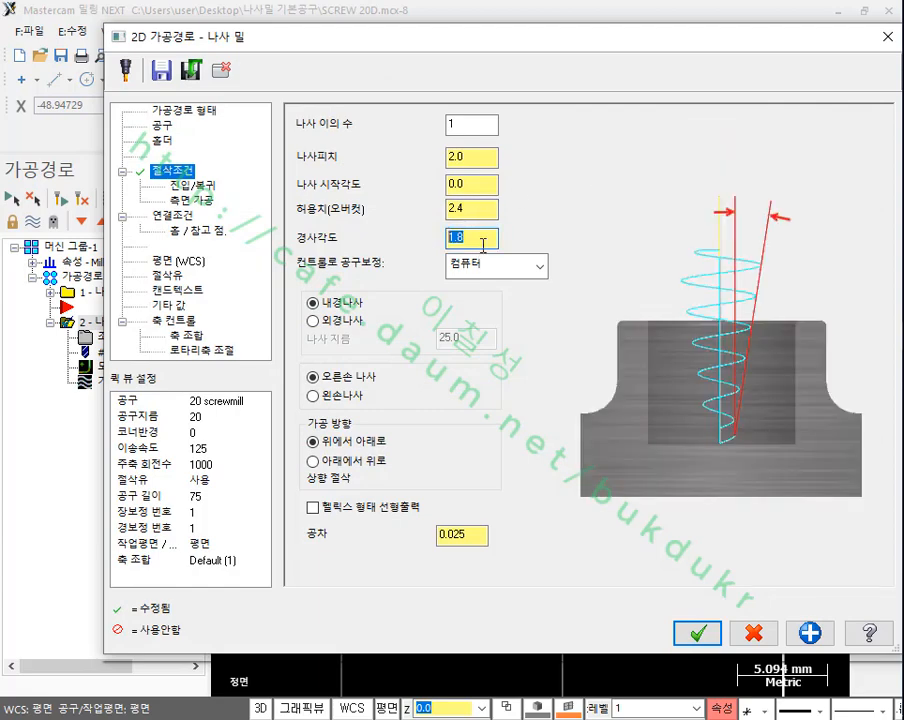
pyautogui.write('3')
pyautogui.click(694, 630)
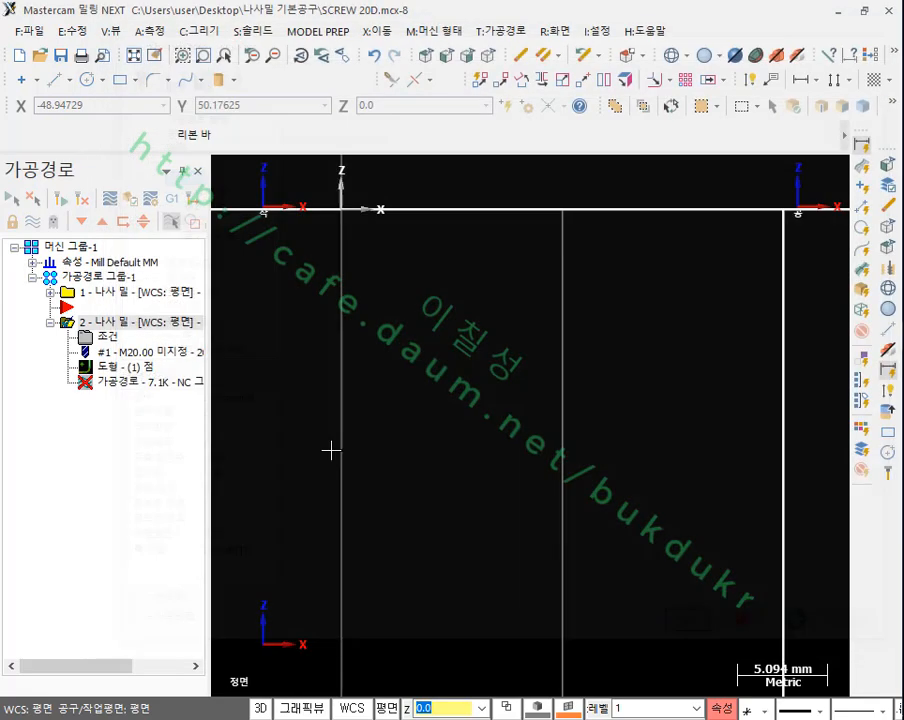
pyautogui.click(62, 198)
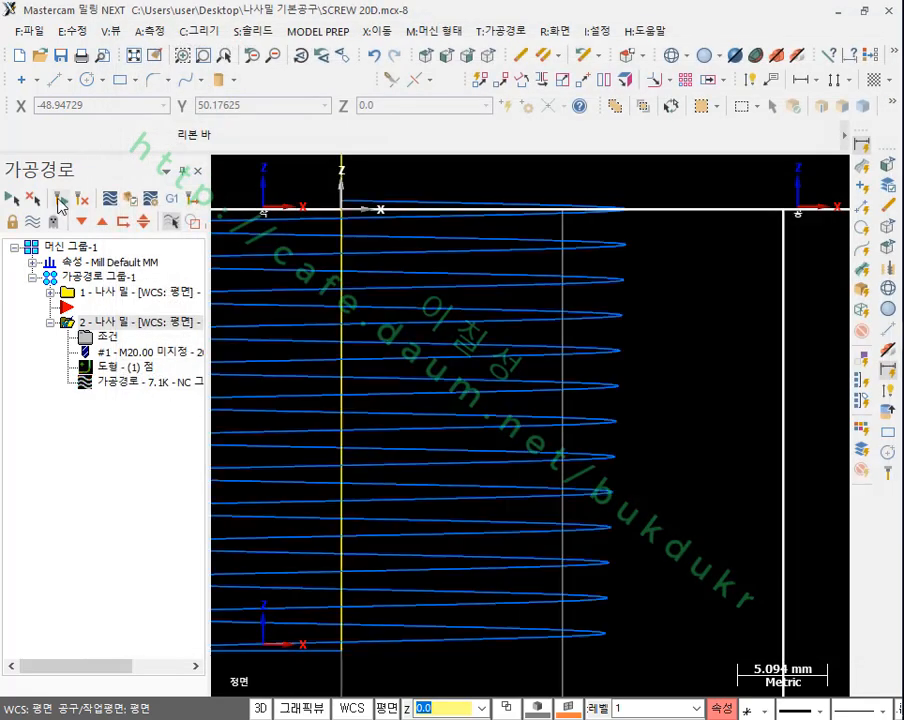
# Step: Compare the original thread mill toolpath with the 3 degree tapered copy, examining how the helix edges run along the bore depth
pyautogui.click(110, 294)
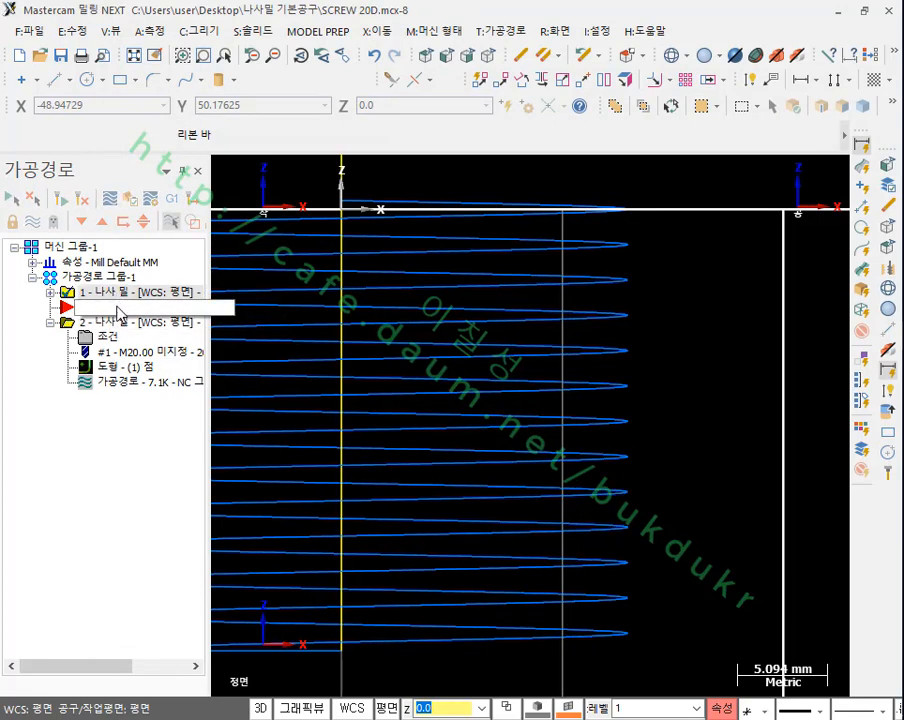
pyautogui.click(118, 322)
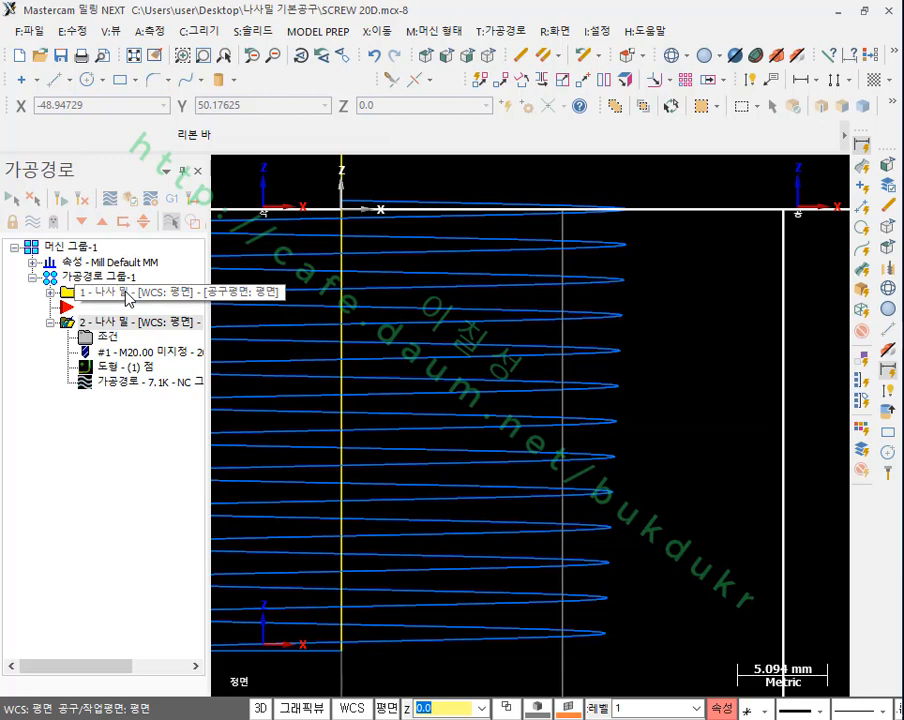
pyautogui.click(127, 297)
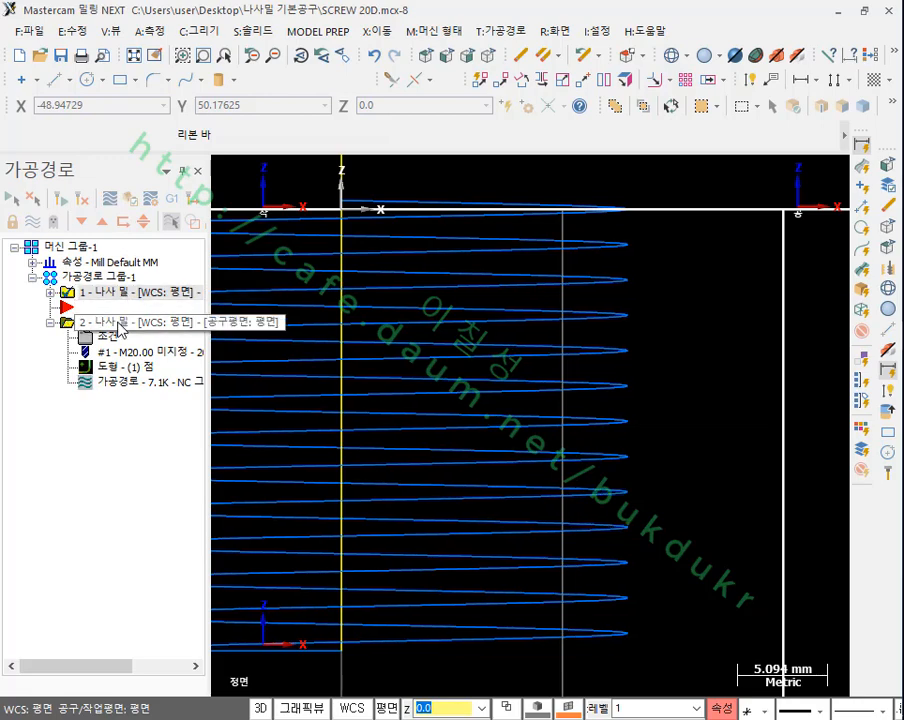
pyautogui.click(119, 322)
pyautogui.click(116, 296)
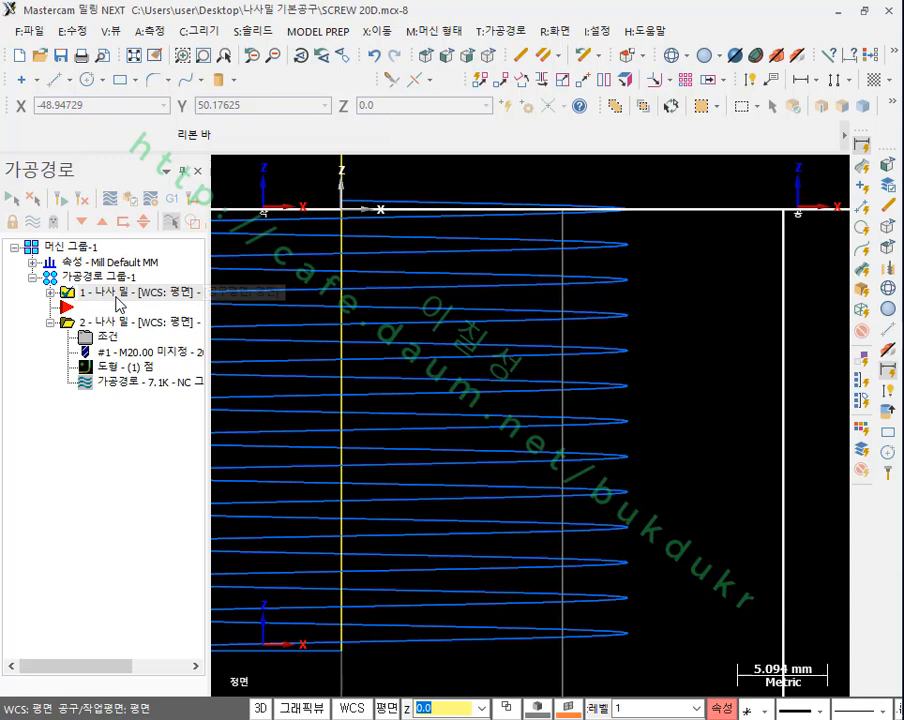
pyautogui.click(119, 322)
pyautogui.click(116, 296)
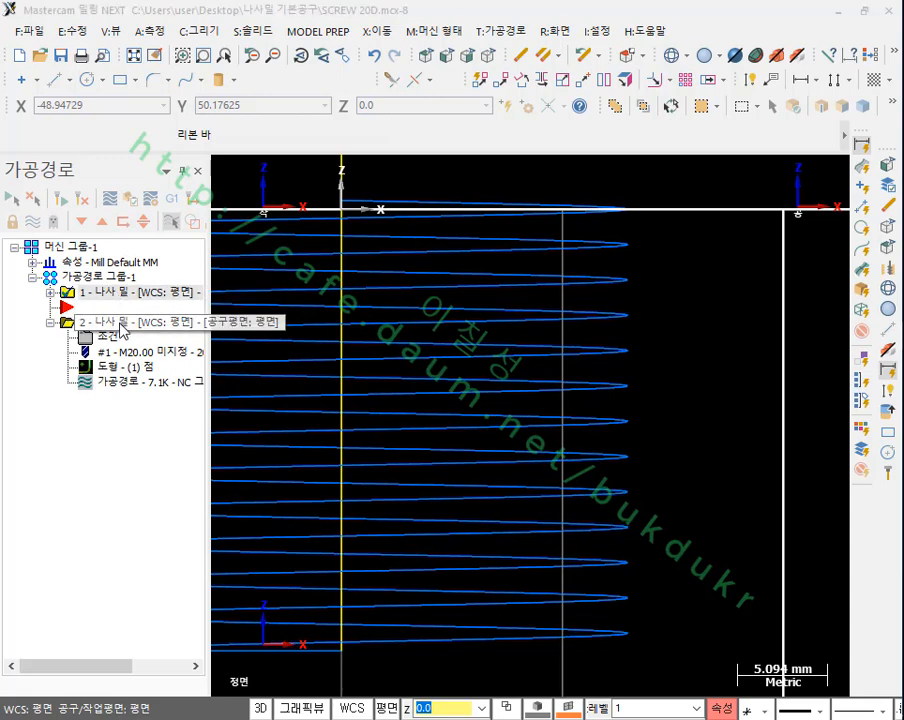
pyautogui.click(119, 320)
pyautogui.click(126, 298)
pyautogui.click(125, 324)
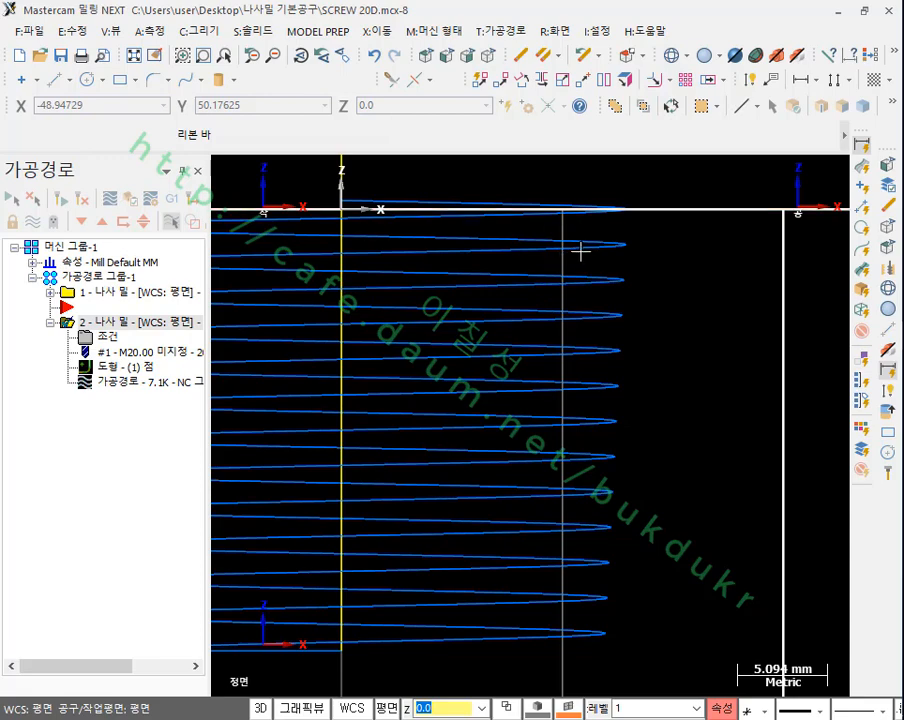
pyautogui.click(118, 292)
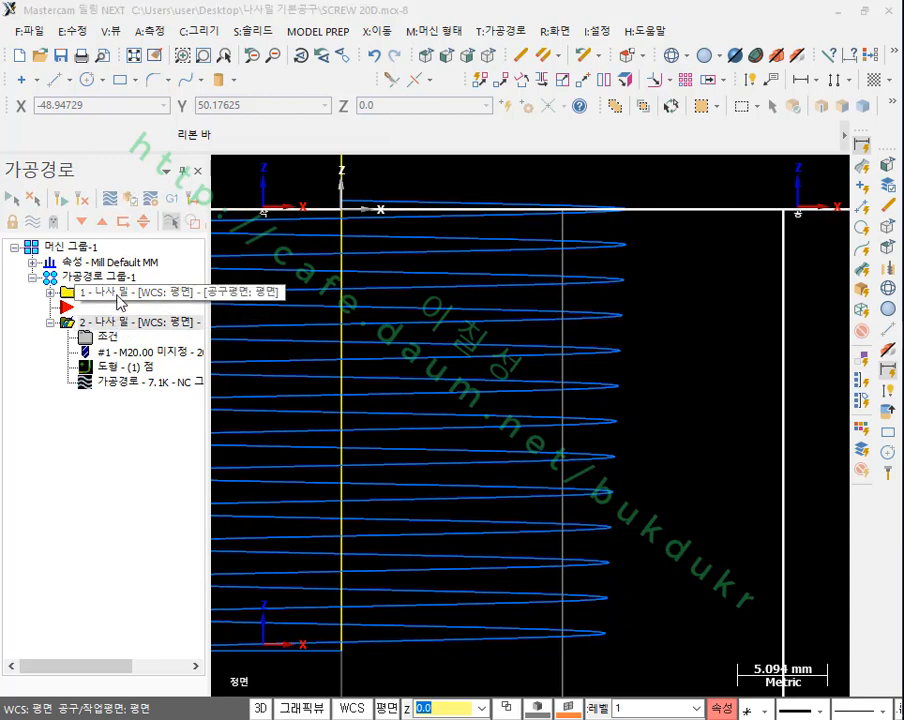
pyautogui.click(118, 322)
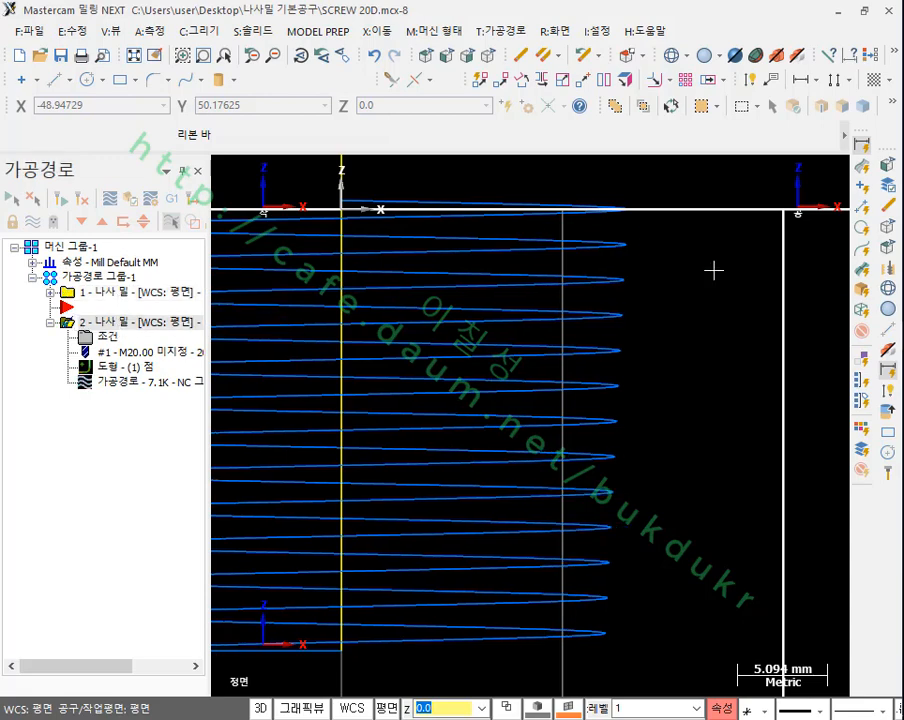
pyautogui.scroll(-1, 645, 318)
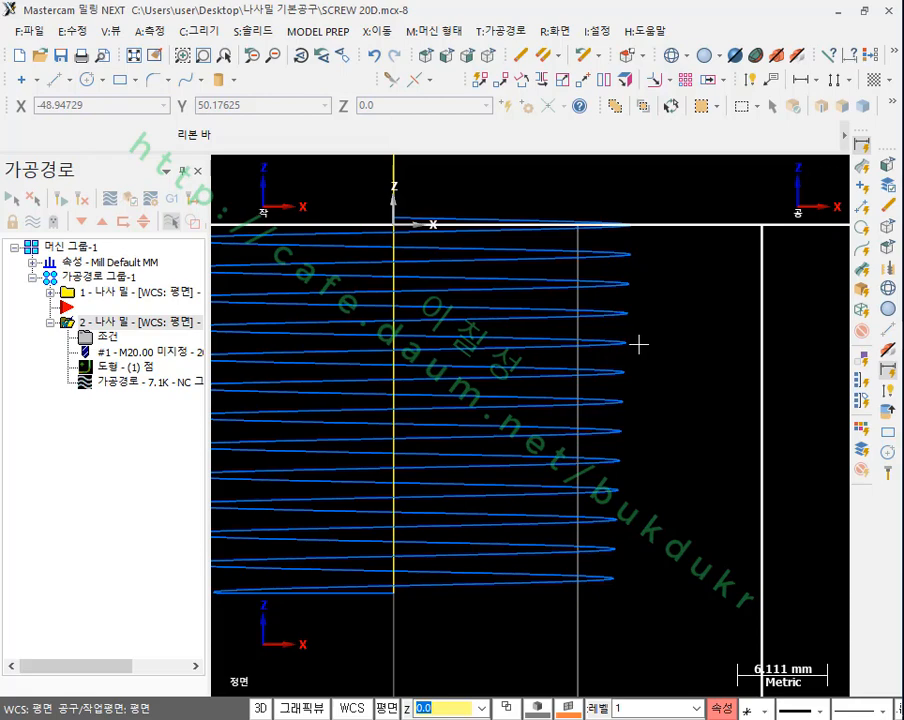
pyautogui.click(130, 292)
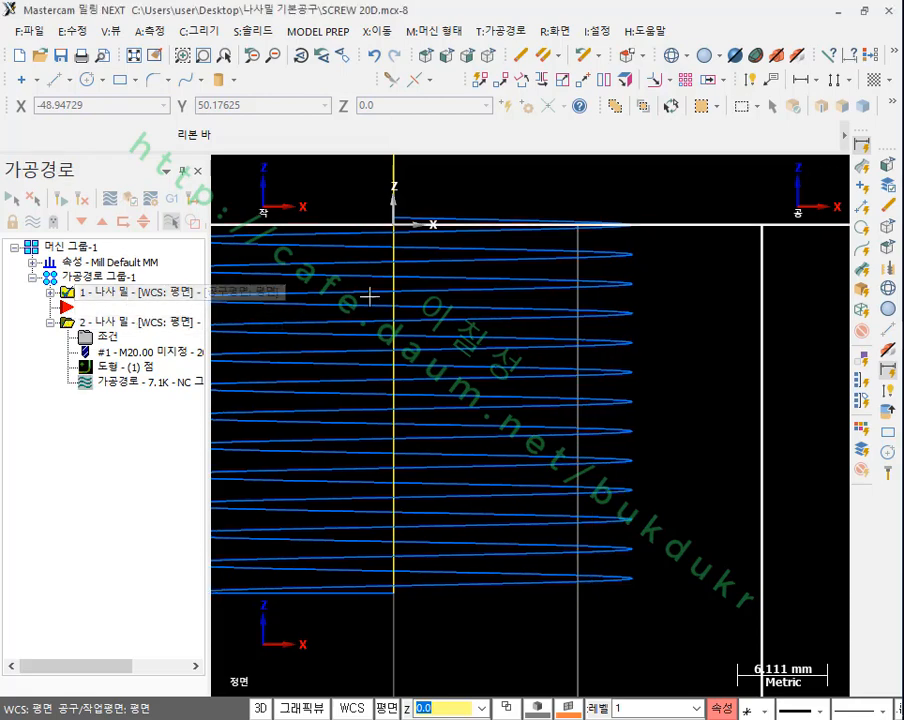
pyautogui.scroll(2, 626, 320)
pyautogui.scroll(-1, 614, 314)
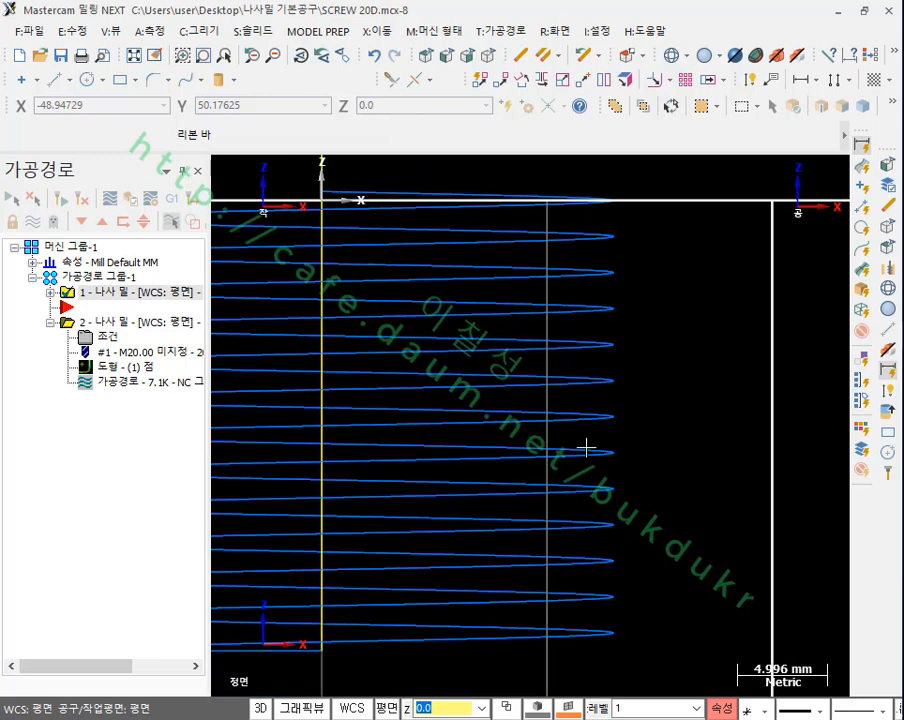
pyautogui.click(122, 322)
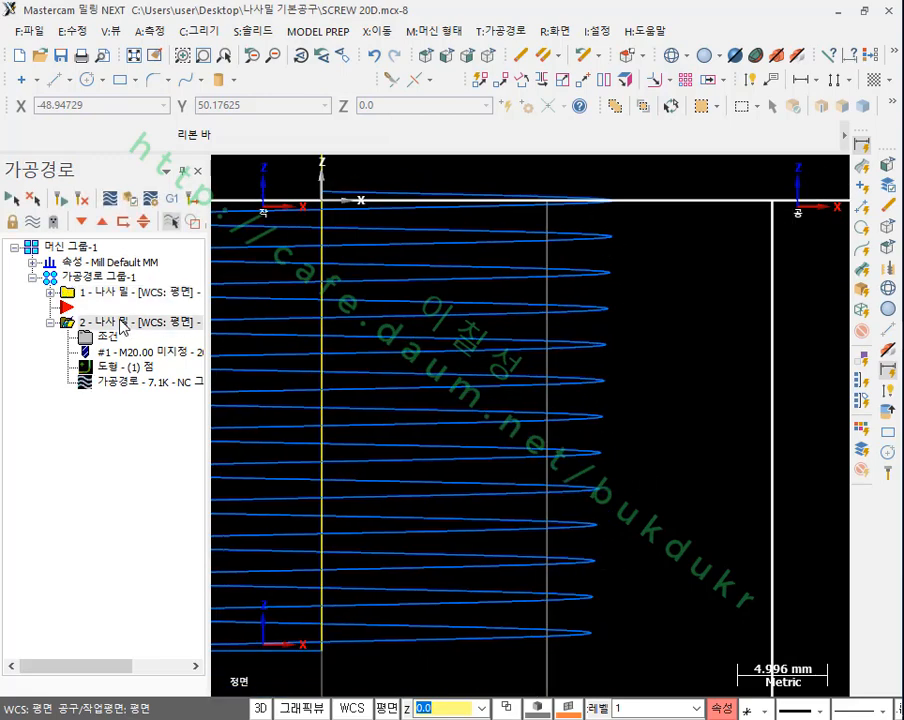
pyautogui.scroll(-3, 690, 457)
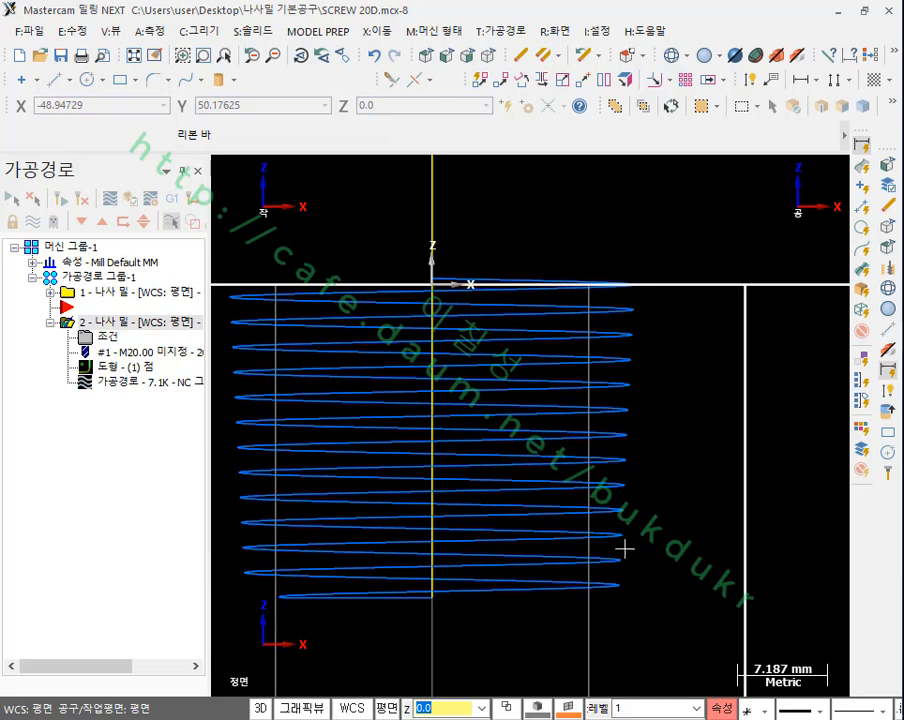
pyautogui.click(198, 31)
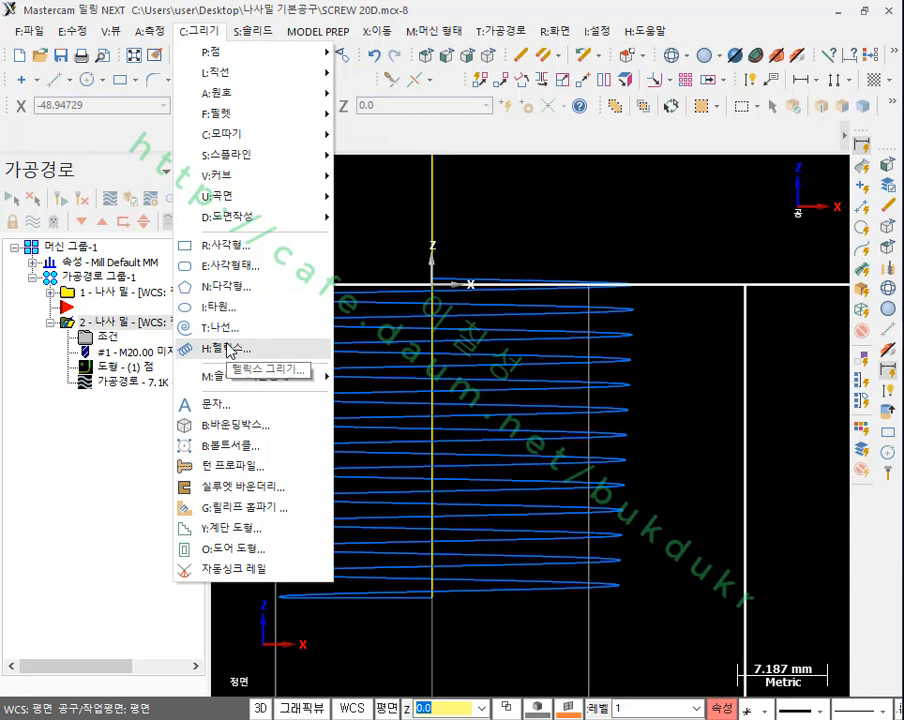
pyautogui.click(652, 215)
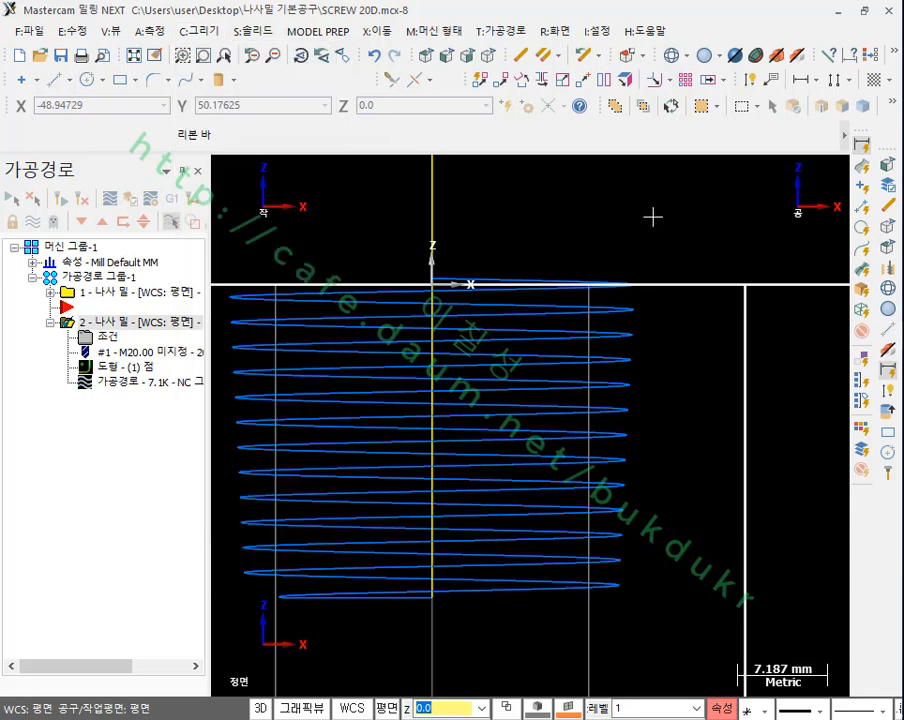
pyautogui.scroll(-3, 700, 305)
pyautogui.scroll(2, 590, 341)
pyautogui.scroll(1, 600, 350)
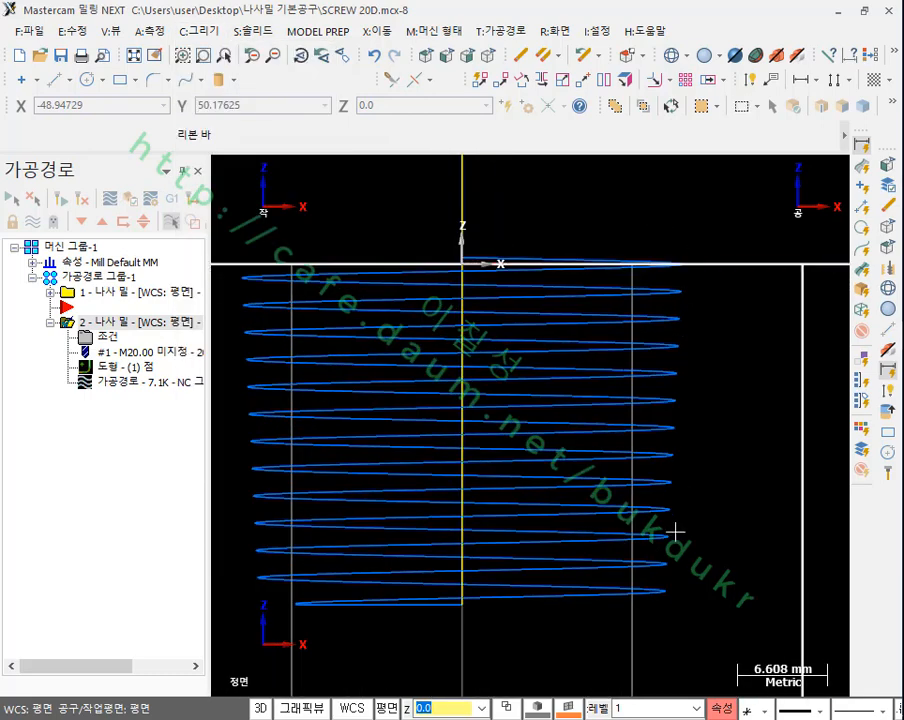
# Step: Review the overcut allowance and taper angle settings in the cut parameters of the copied thread mill operation
pyautogui.click(110, 337)
pyautogui.click(477, 208)
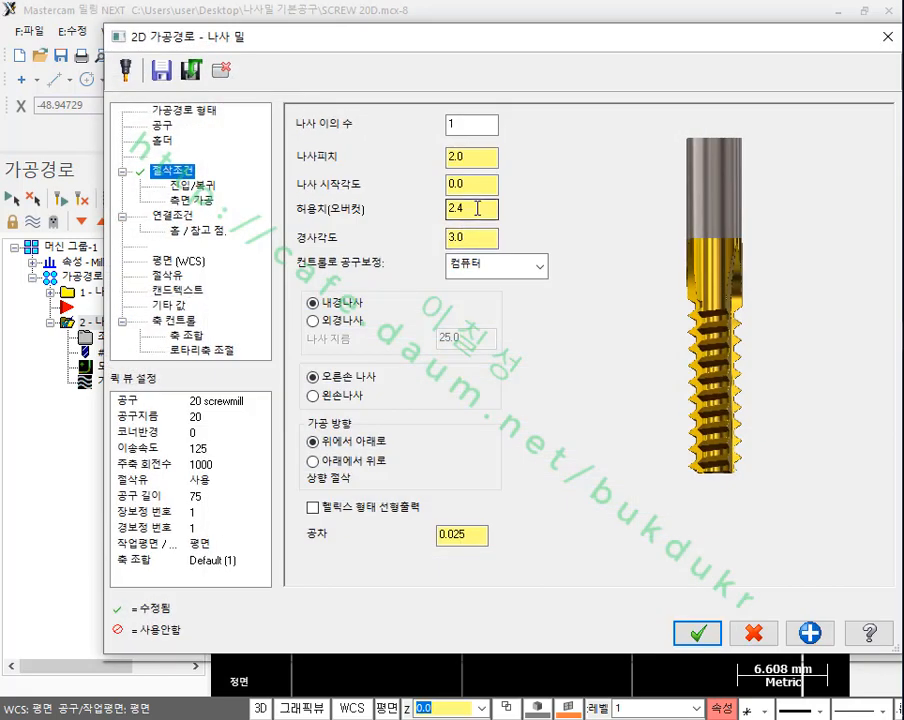
pyautogui.doubleClick(460, 237)
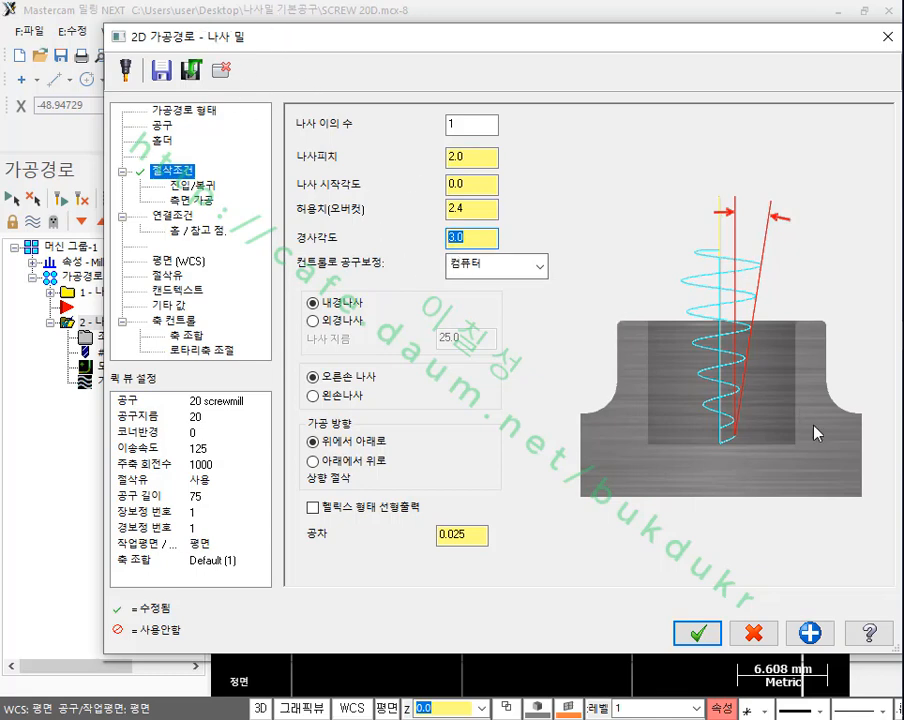
# Step: Switch to the PDF manual in Adobe Acrobat and read from the lead in/out explanations on to the automatic drilling section on page 5
pyautogui.hotkey('alt', 'Tab')
pyautogui.moveTo(514, 557); pyautogui.dragTo(506, 203)
pyautogui.moveTo(490, 485); pyautogui.dragTo(478, 60)
pyautogui.moveTo(456, 677); pyautogui.dragTo(445, 275)
pyautogui.moveTo(450, 484); pyautogui.dragTo(468, 84)
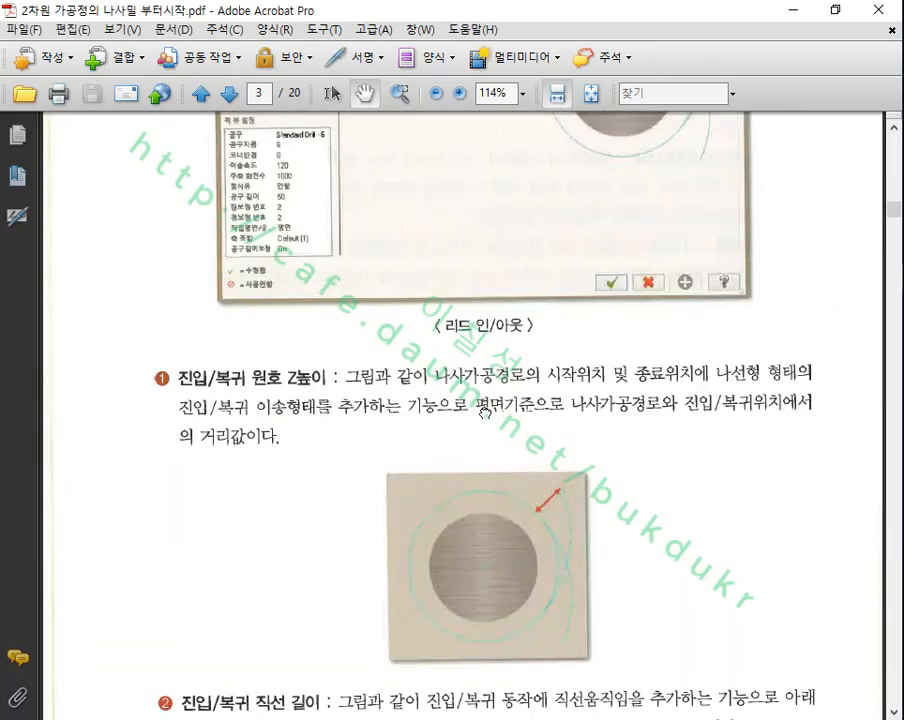
pyautogui.moveTo(506, 686); pyautogui.dragTo(540, 38)
pyautogui.moveTo(519, 704); pyautogui.dragTo(532, 105)
pyautogui.moveTo(530, 530); pyautogui.dragTo(542, 90)
pyautogui.moveTo(500, 704); pyautogui.dragTo(481, 341)
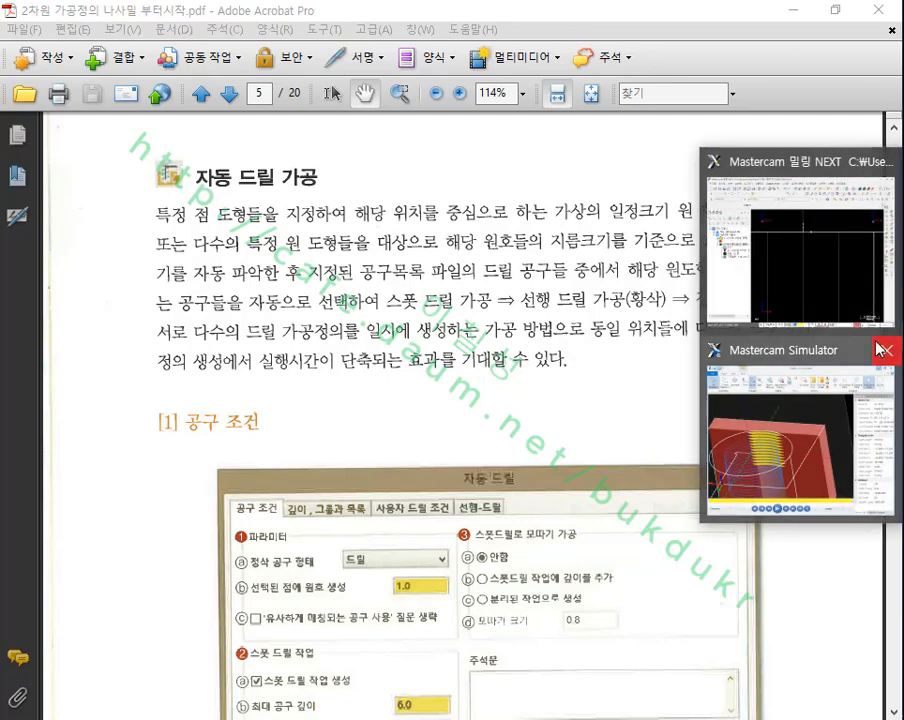
# Step: Switch back to Mastercam and delete both thread mill operations from the toolpath group
pyautogui.click(790, 230)
pyautogui.click(488, 54)
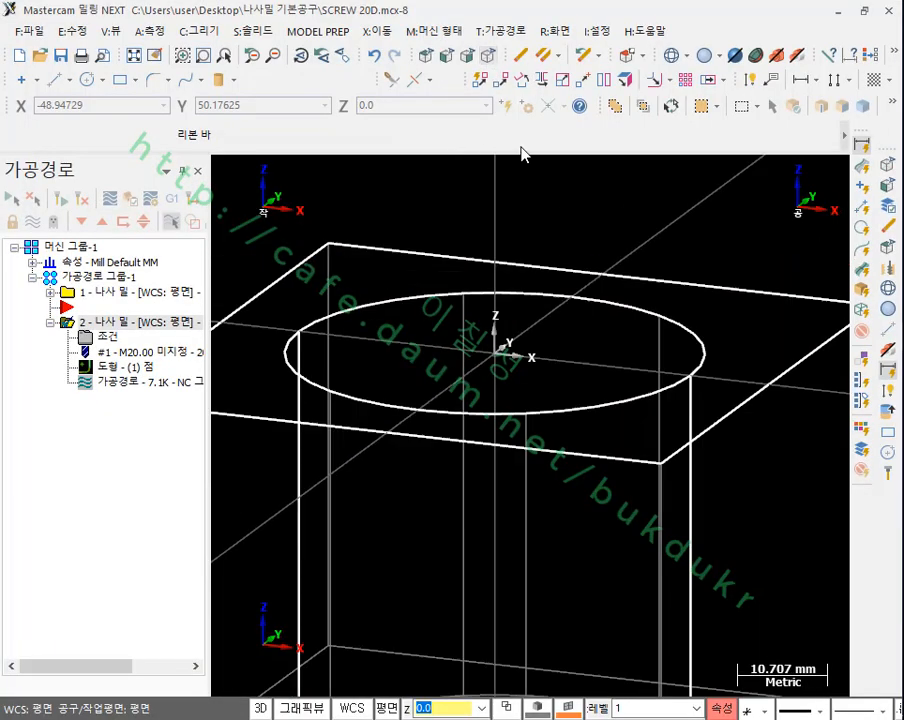
pyautogui.click(95, 291)
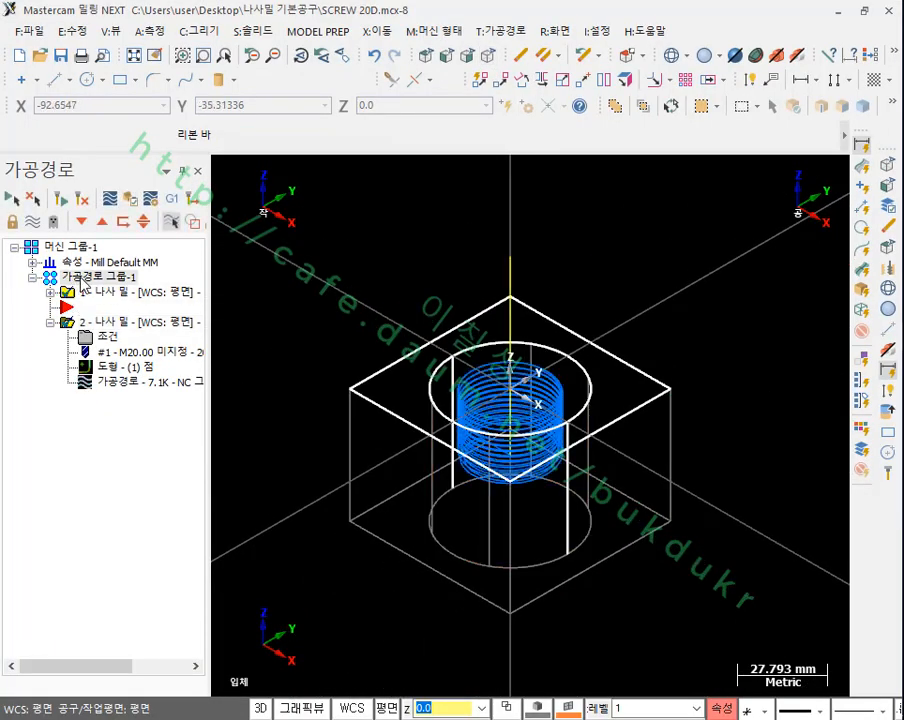
pyautogui.press('Delete')
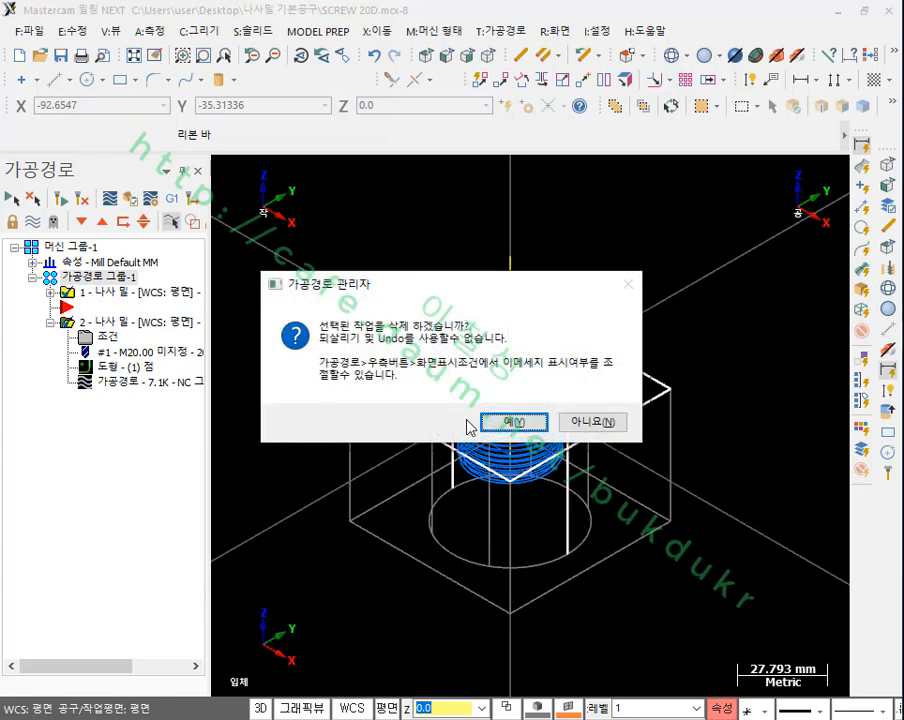
pyautogui.click(490, 421)
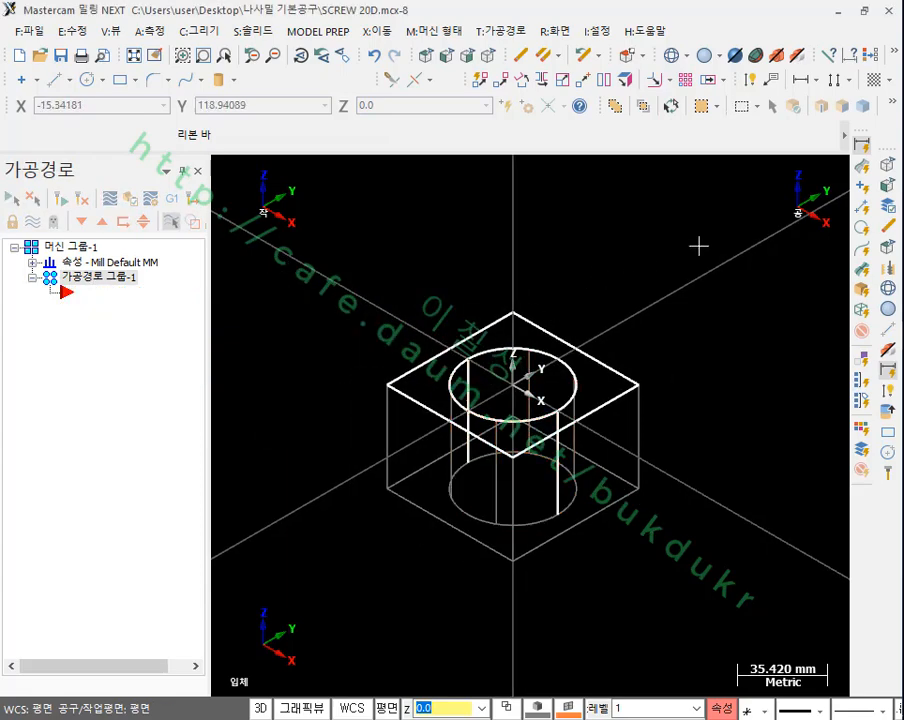
# Step: Delete the circle at the top of the bore and the solid block from the model
pyautogui.moveTo(694, 244); pyautogui.dragTo(650, 520)
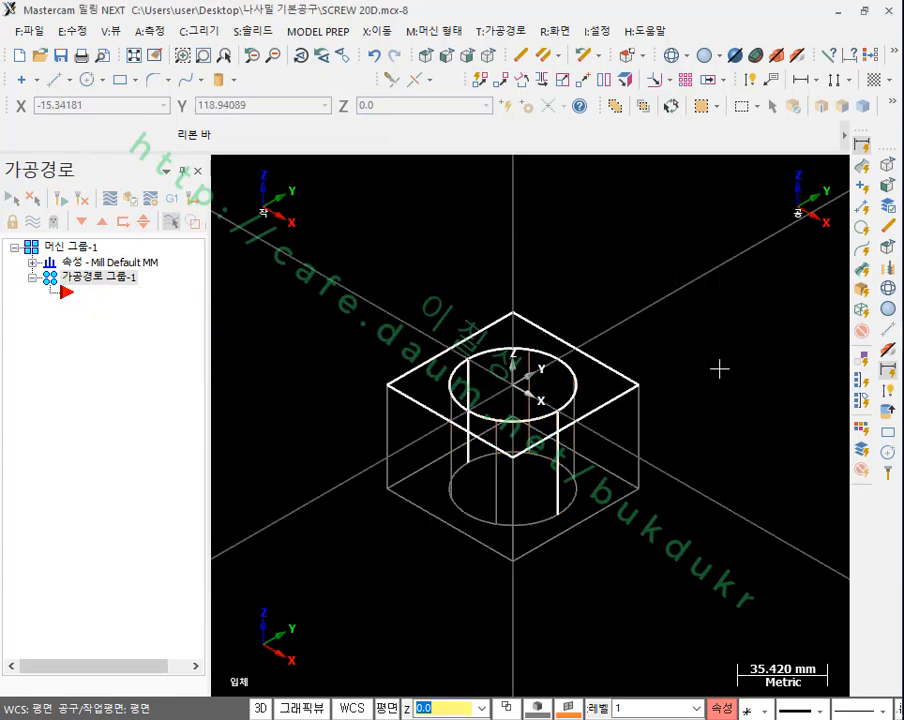
pyautogui.click(578, 384)
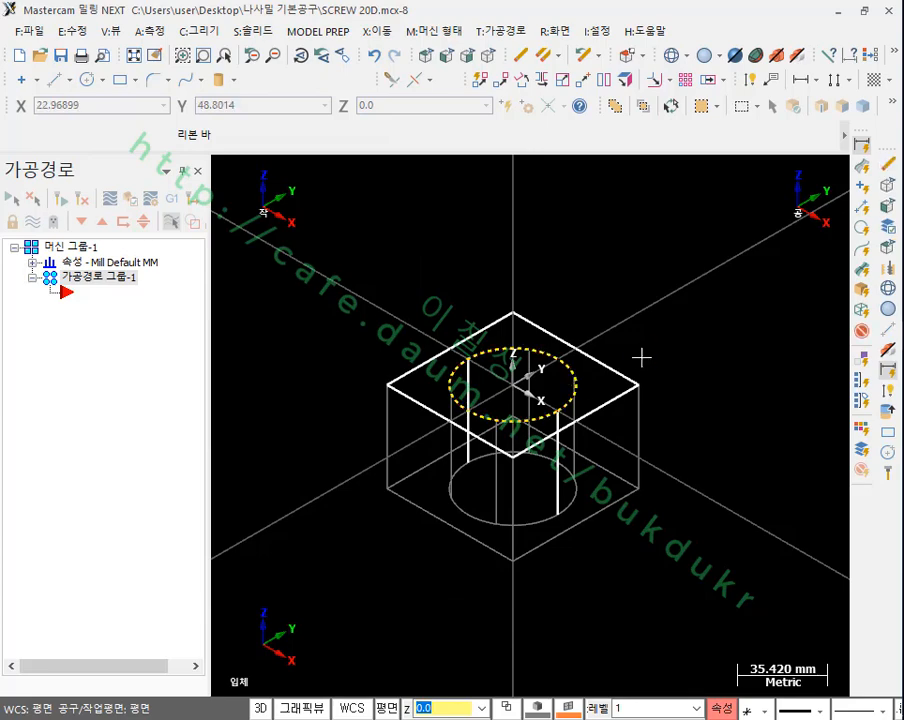
pyautogui.press('Delete')
pyautogui.click(257, 343)
pyautogui.scroll(1, 482, 358)
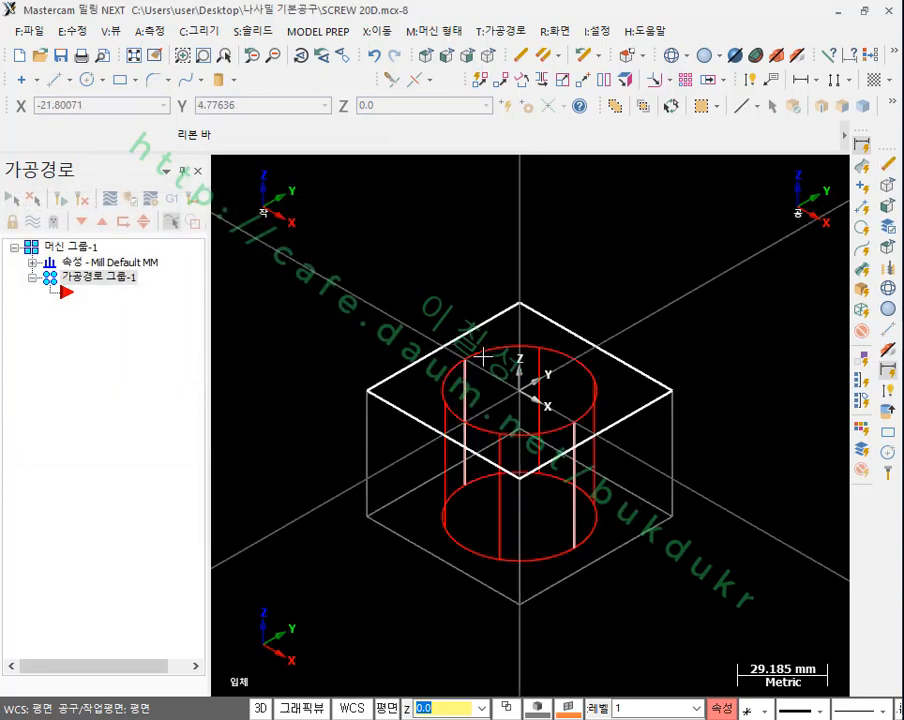
pyautogui.click(519, 560)
pyautogui.press('Delete')
# Step: Delete the two vertical lines of the former bore wall
pyautogui.scroll(1, 532, 320)
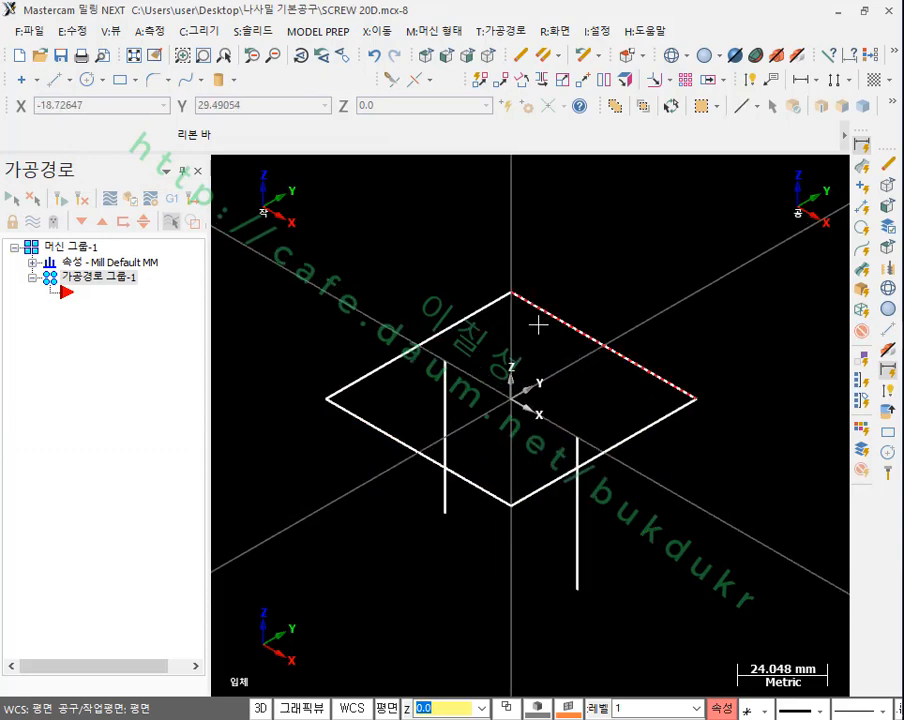
pyautogui.click(442, 396)
pyautogui.click(576, 438)
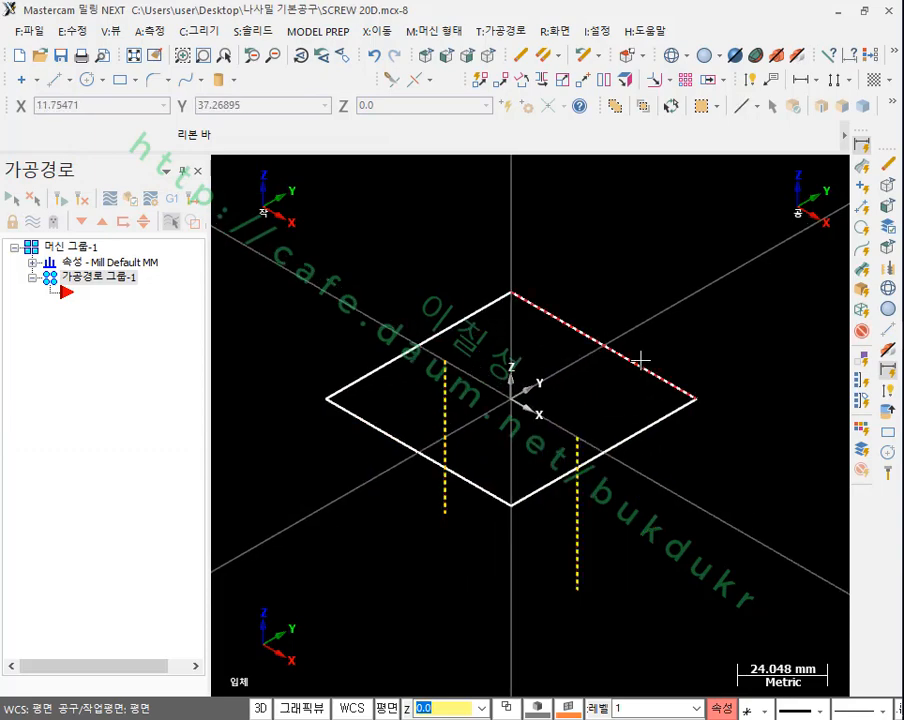
pyautogui.press('Delete')
# Step: Draw four 10 mm diameter circles in the top plane inside the square, one in each quadrant
pyautogui.click(426, 55)
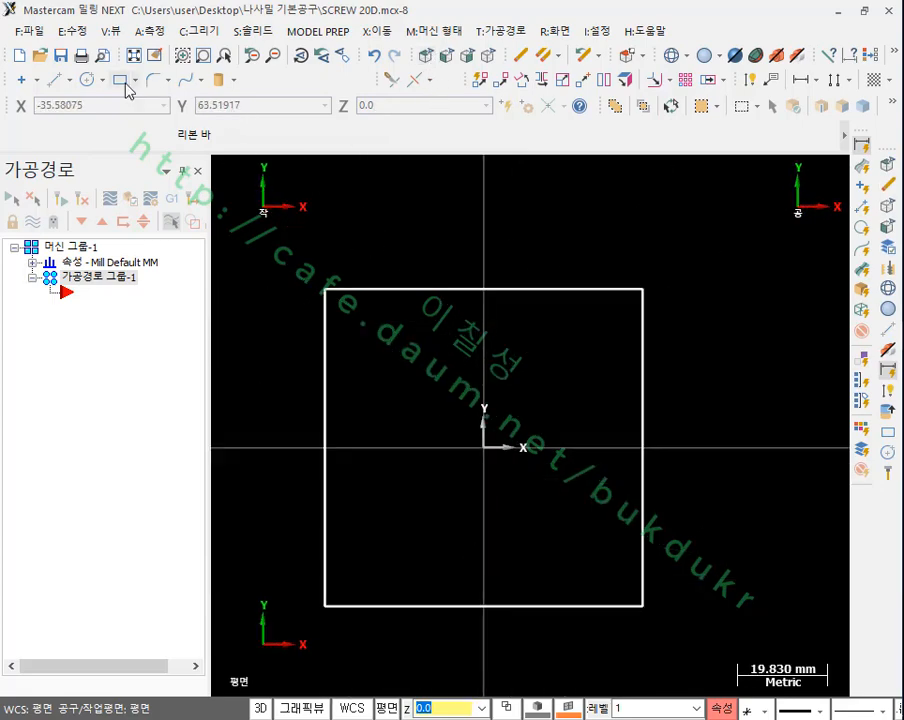
pyautogui.click(86, 80)
pyautogui.click(410, 136)
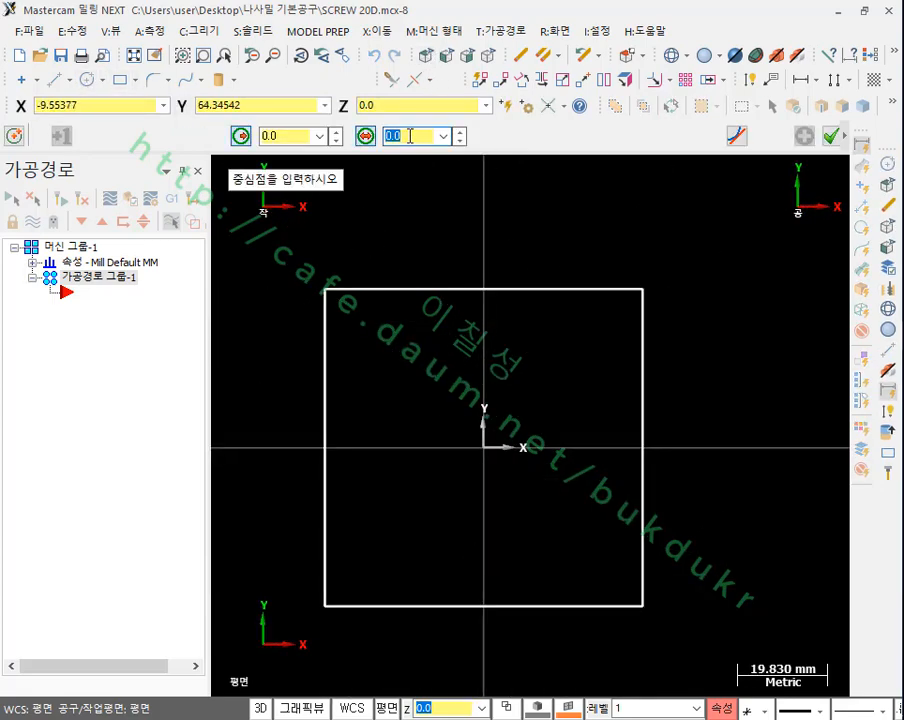
pyautogui.write('10')
pyautogui.press('Return')
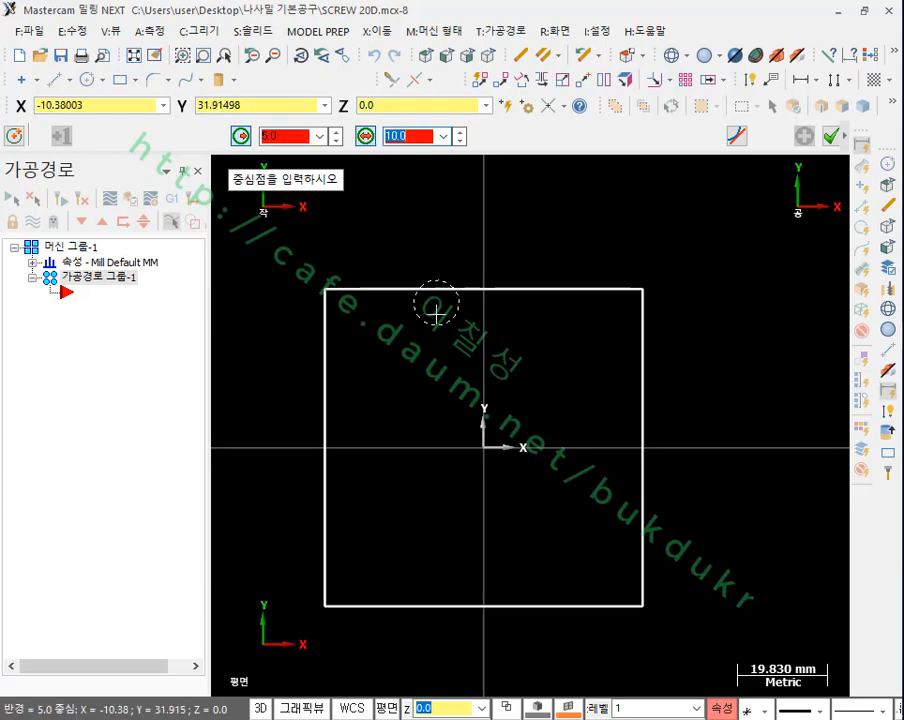
pyautogui.click(401, 391)
pyautogui.click(394, 523)
pyautogui.click(555, 527)
pyautogui.click(569, 395)
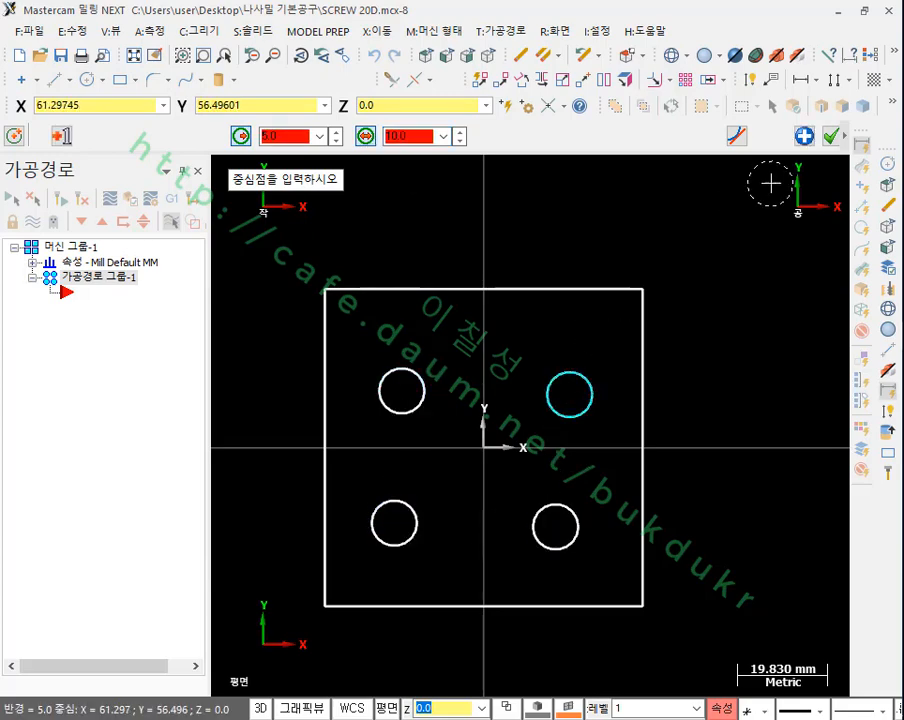
pyautogui.click(831, 136)
# Step: Start an automatic drilling toolpath and choose the four circles as drill points using an arc mask of one circle's diameter
pyautogui.click(490, 56)
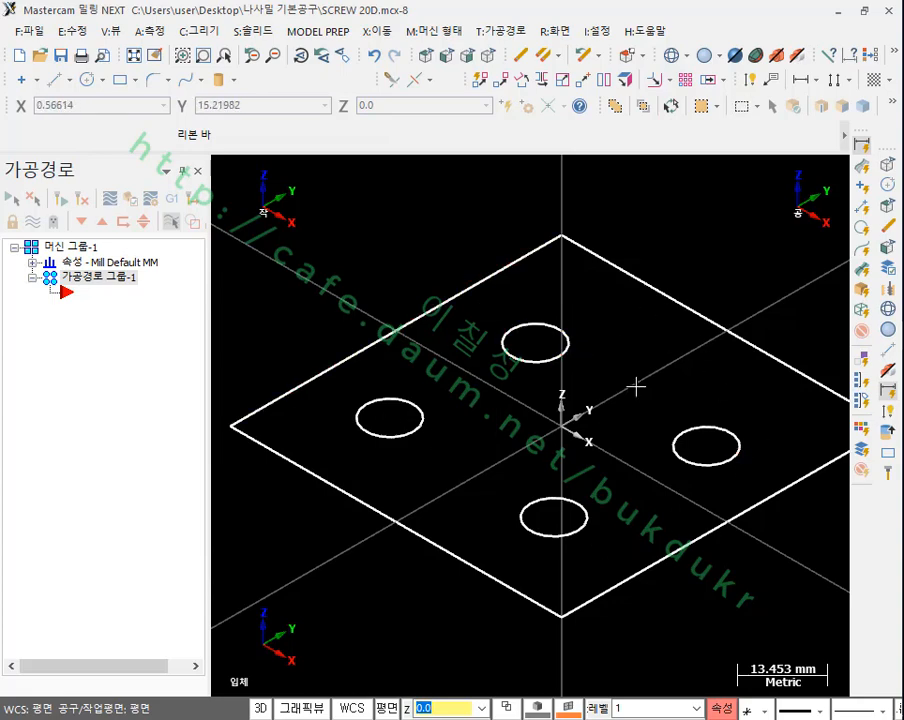
pyautogui.scroll(-1, 633, 382)
pyautogui.scroll(1, 696, 379)
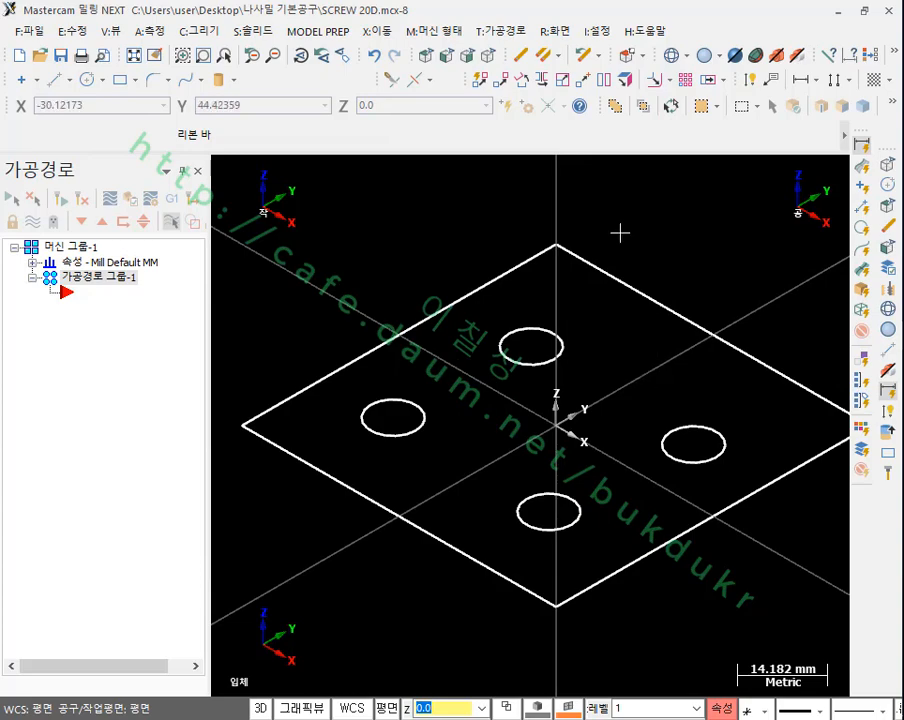
pyautogui.click(500, 31)
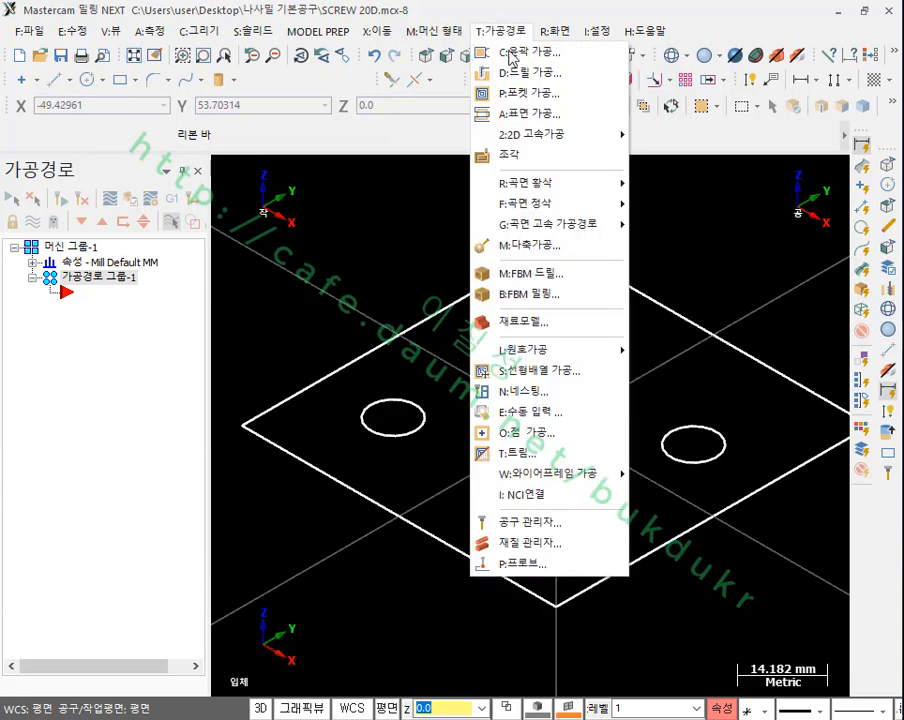
pyautogui.moveTo(548, 349)
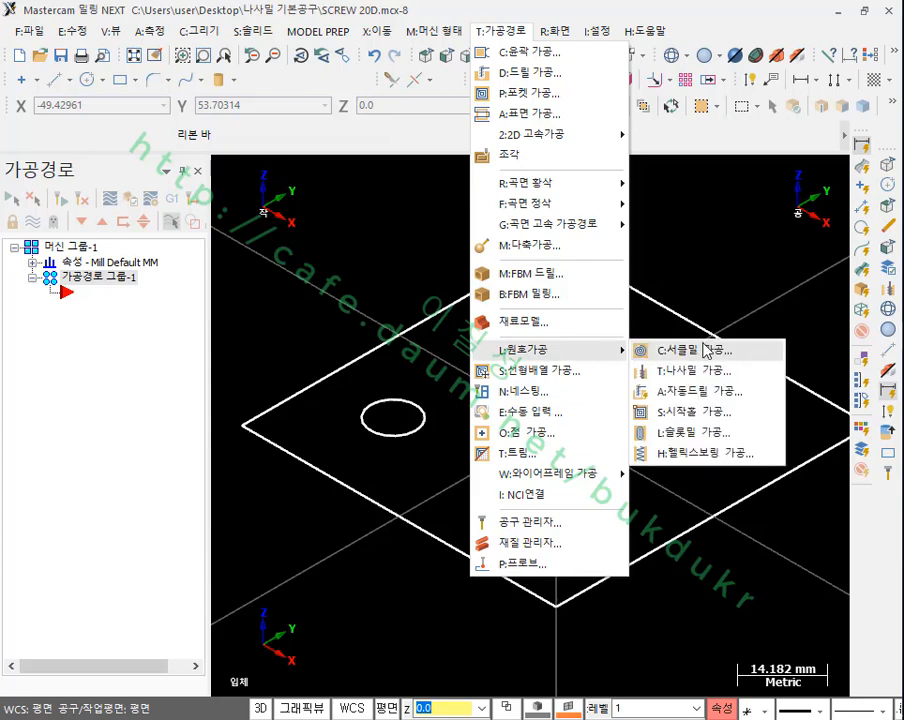
pyautogui.click(703, 400)
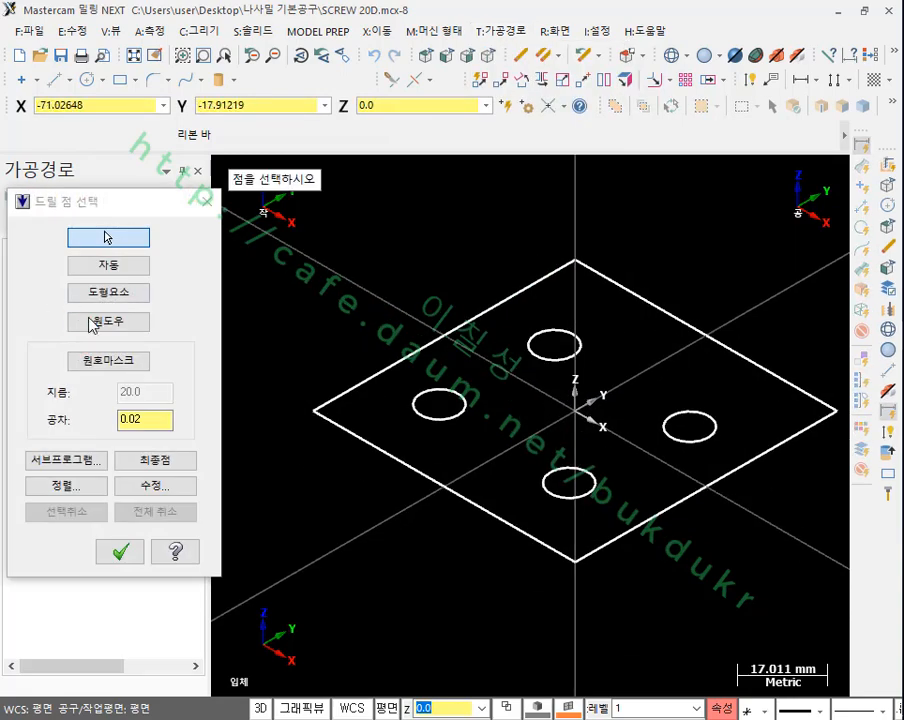
pyautogui.click(108, 360)
pyautogui.click(414, 400)
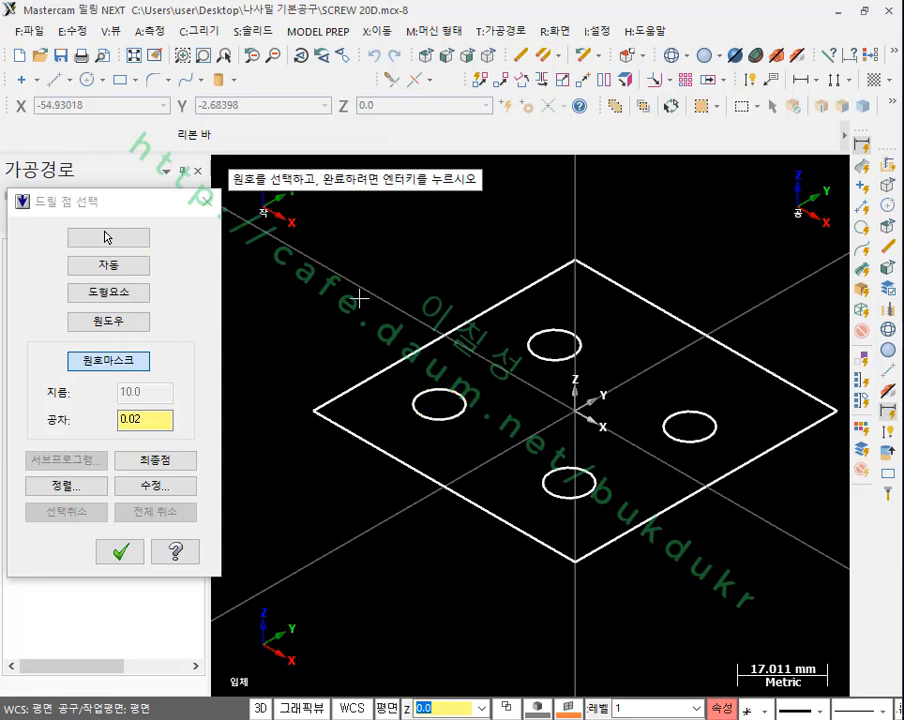
pyautogui.moveTo(359, 298)
pyautogui.mouseDown()
pyautogui.moveTo(750, 590)
pyautogui.moveTo(740, 570)
pyautogui.mouseUp()
pyautogui.press('Return')
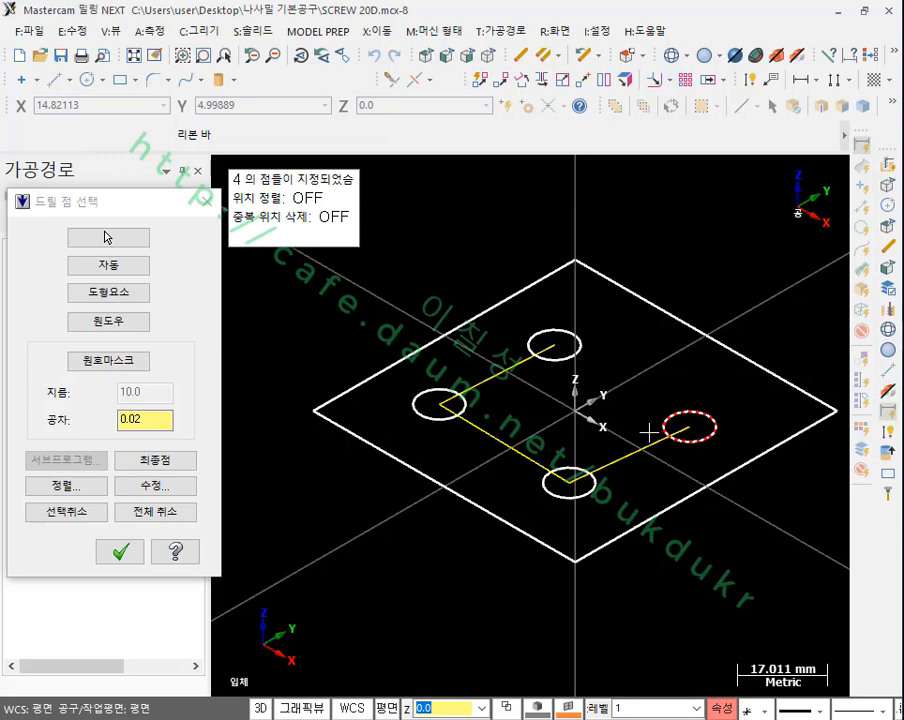
pyautogui.click(122, 549)
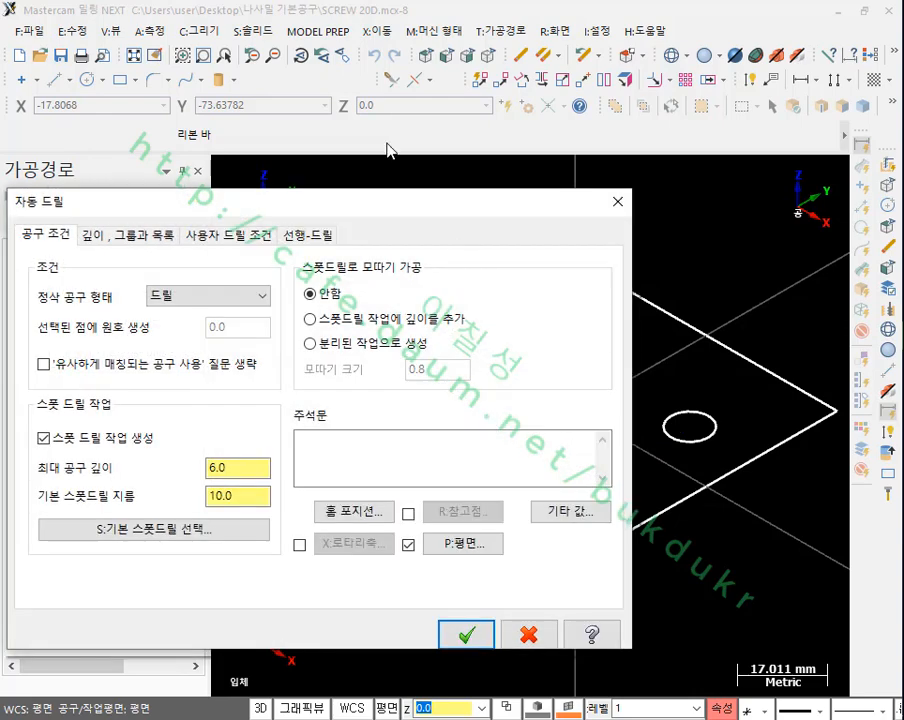
# Step: Set the finishing tool type of the automatic drilling to 탭 RH Coarse (right-hand coarse tap)
pyautogui.moveTo(240, 200); pyautogui.dragTo(318, 72)
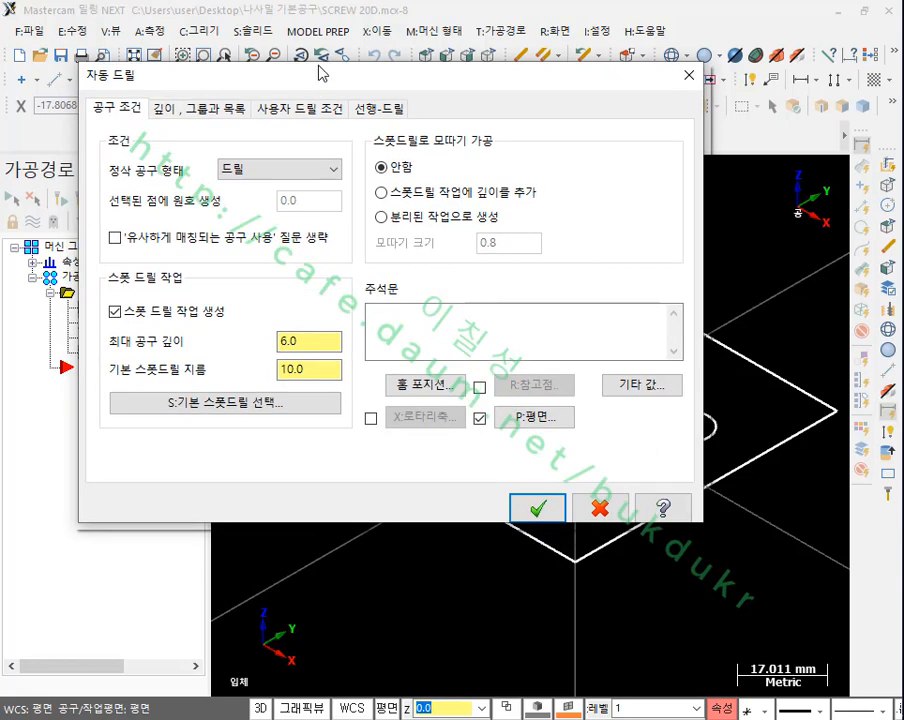
pyautogui.click(257, 175)
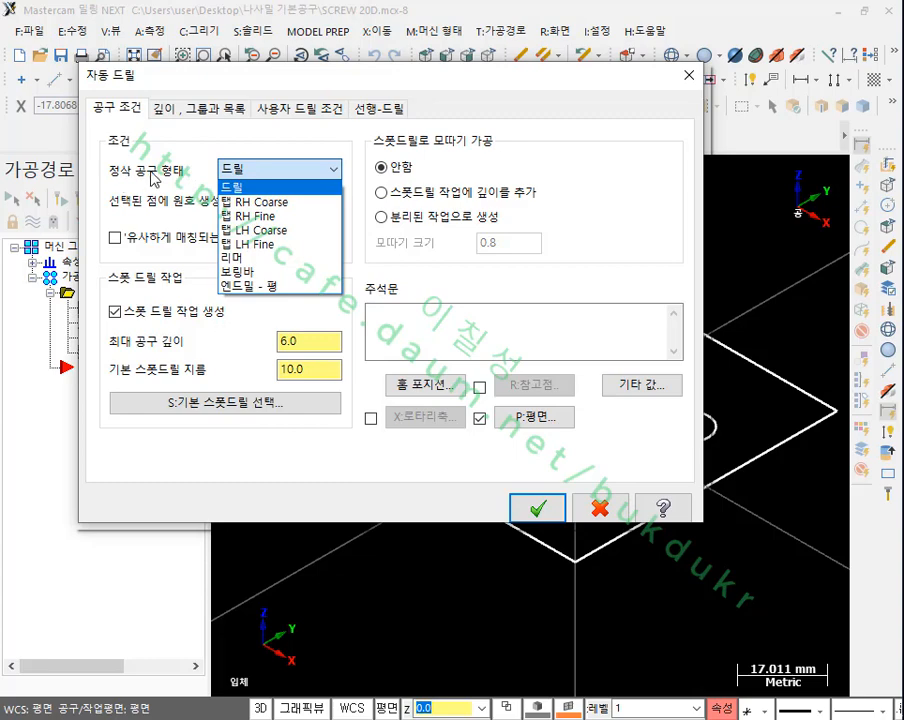
pyautogui.click(255, 202)
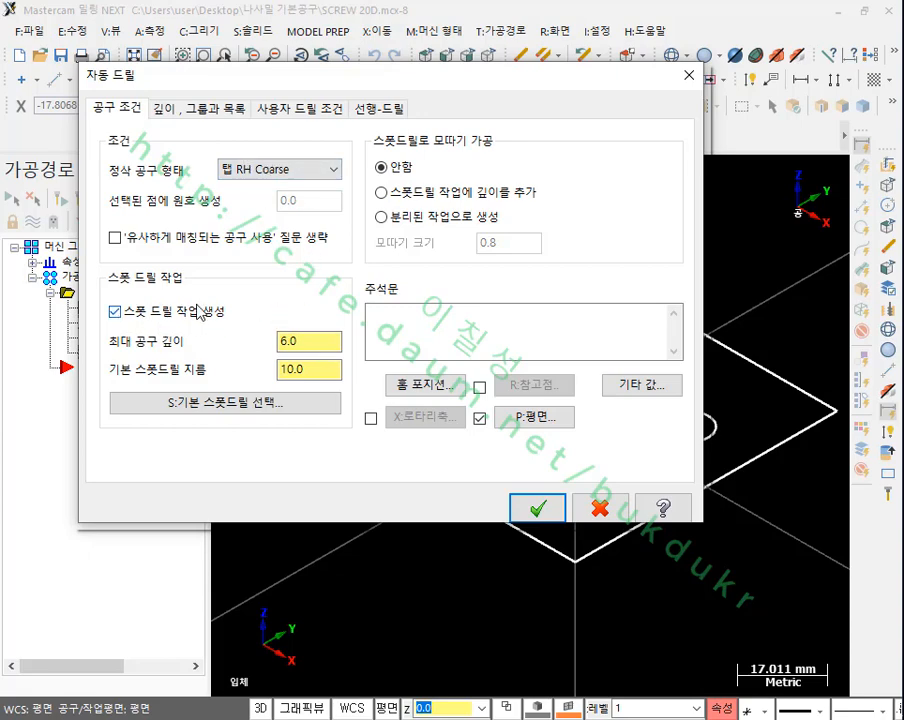
# Step: Set the default spot drill diameter to 15 and the maximum spot drilling tool depth to 15
pyautogui.click(327, 372)
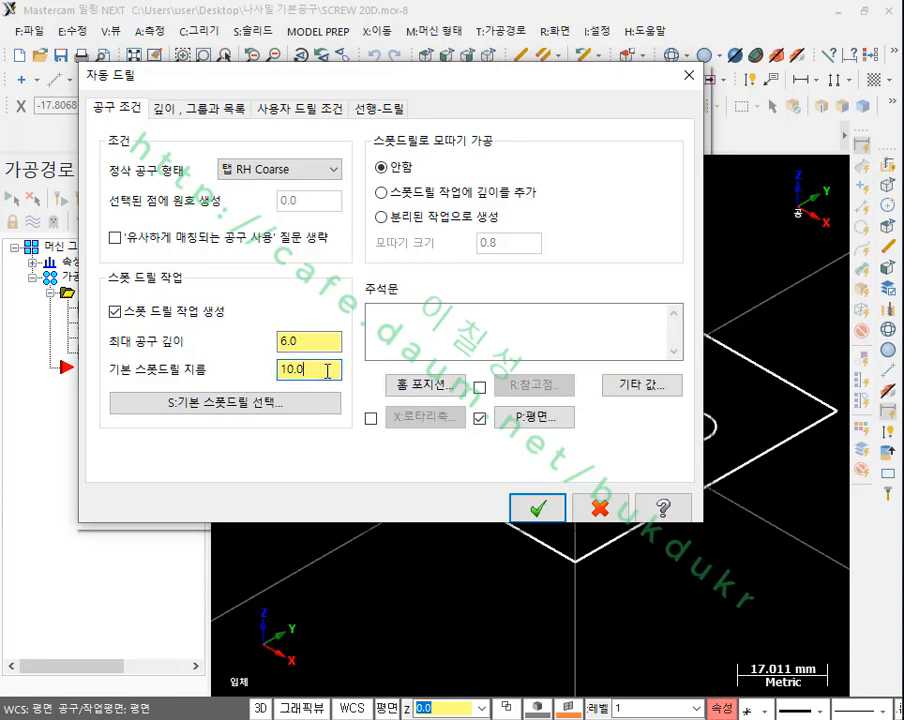
pyautogui.moveTo(327, 372); pyautogui.dragTo(230, 386)
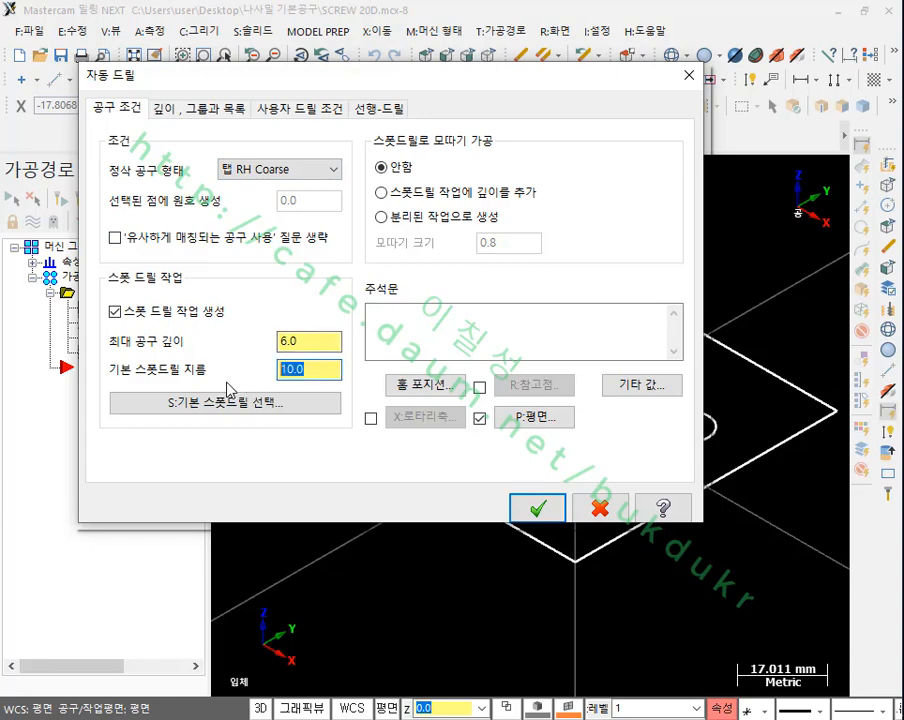
pyautogui.write('15')
pyautogui.click(306, 338)
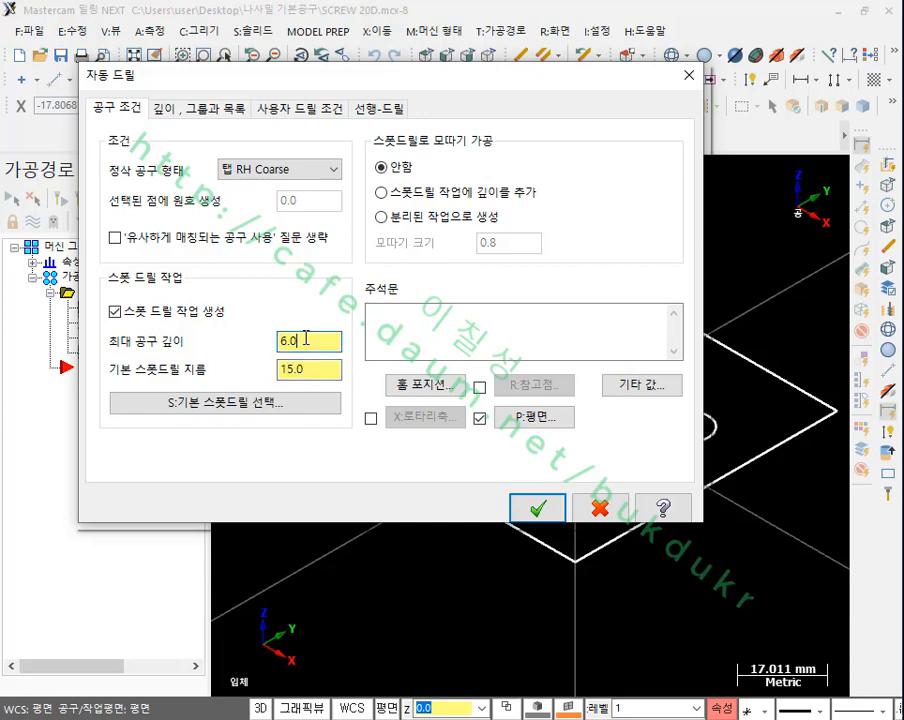
pyautogui.doubleClick(310, 338)
pyautogui.write('15')
pyautogui.press('Tab')
# Step: Set chamfering with the spot drill to generate as a separate operation
pyautogui.click(382, 216)
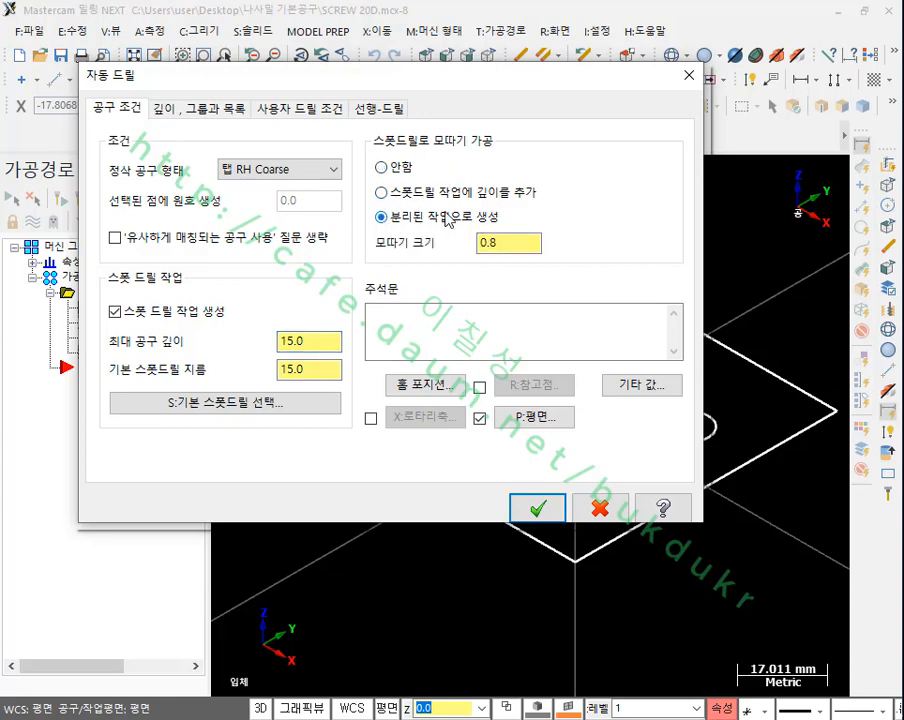
pyautogui.click(510, 244)
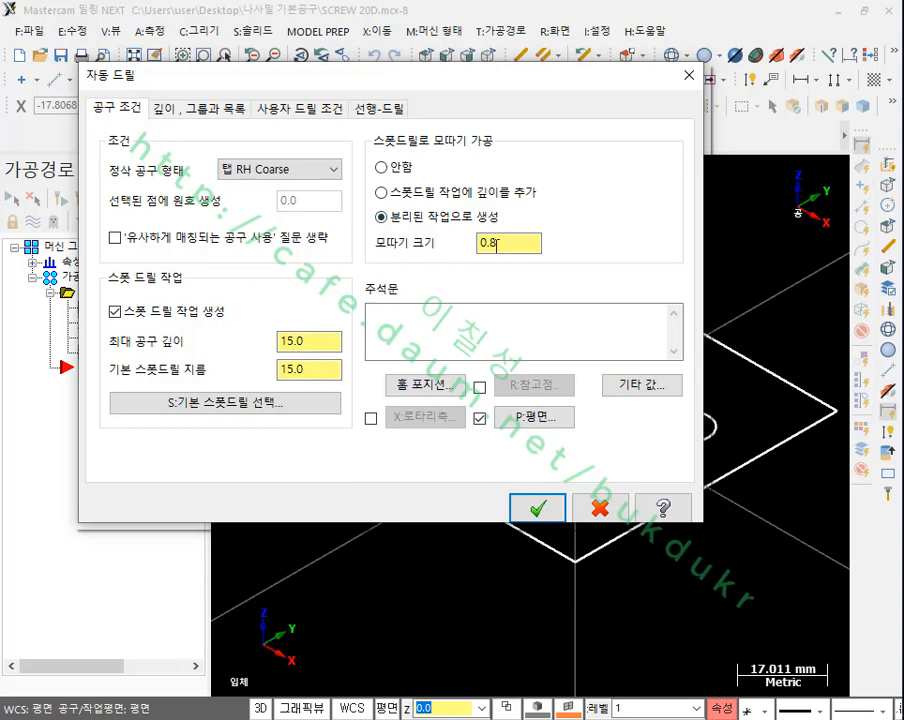
pyautogui.doubleClick(518, 244)
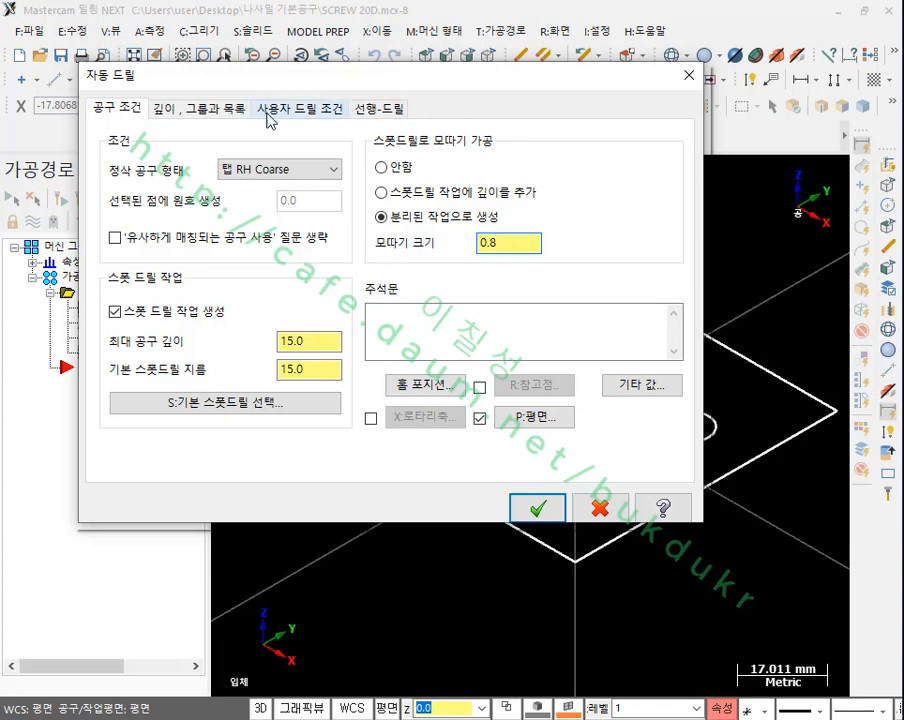
# Step: Set the automatic drilling depth to an absolute value of -20
pyautogui.click(214, 108)
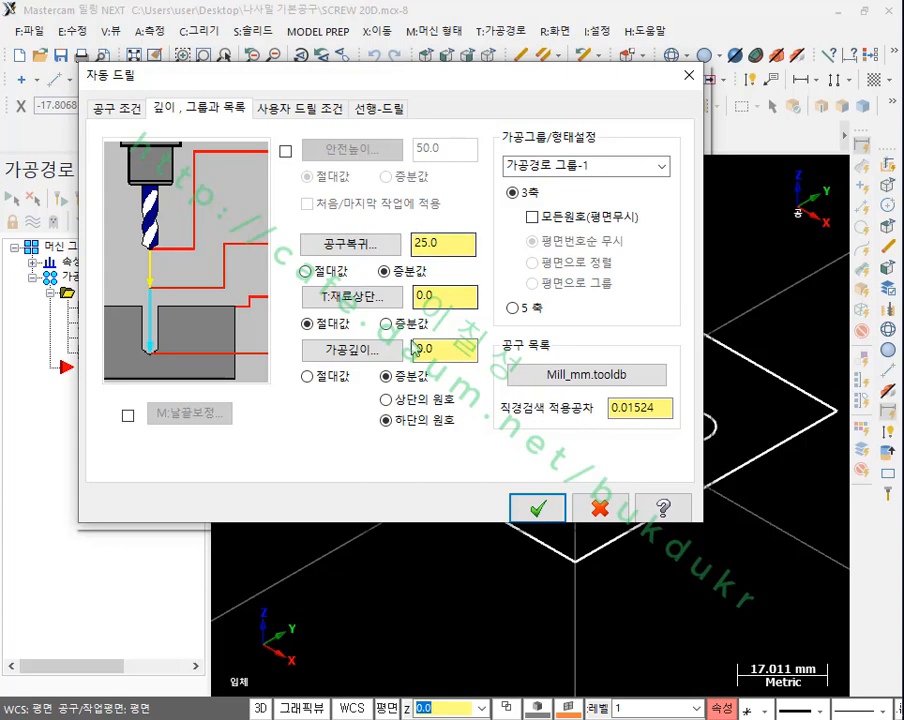
pyautogui.click(308, 377)
pyautogui.doubleClick(433, 352)
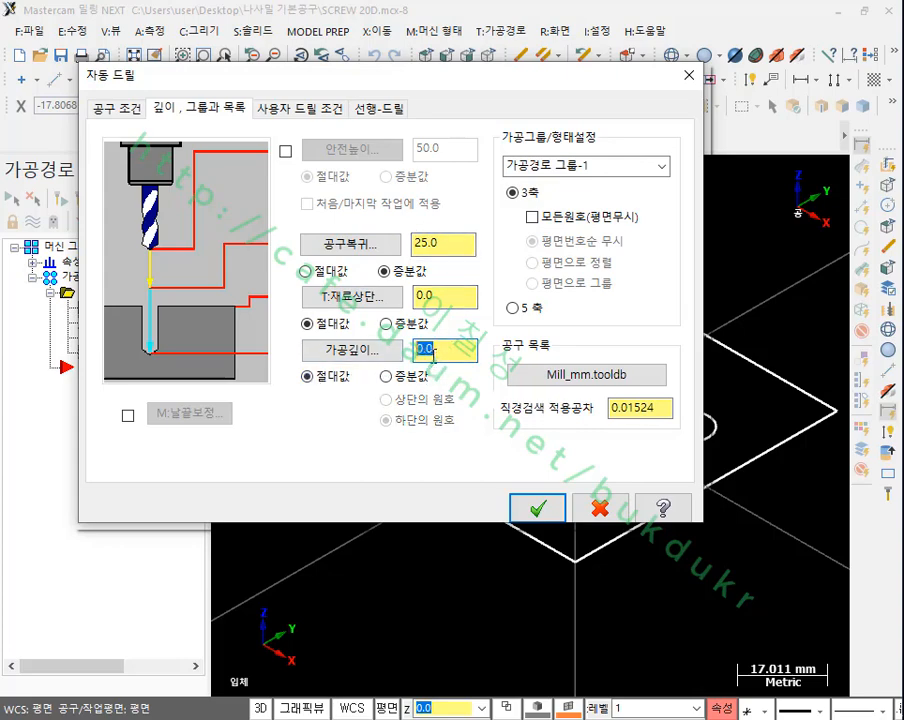
pyautogui.write('-20')
pyautogui.click(455, 298)
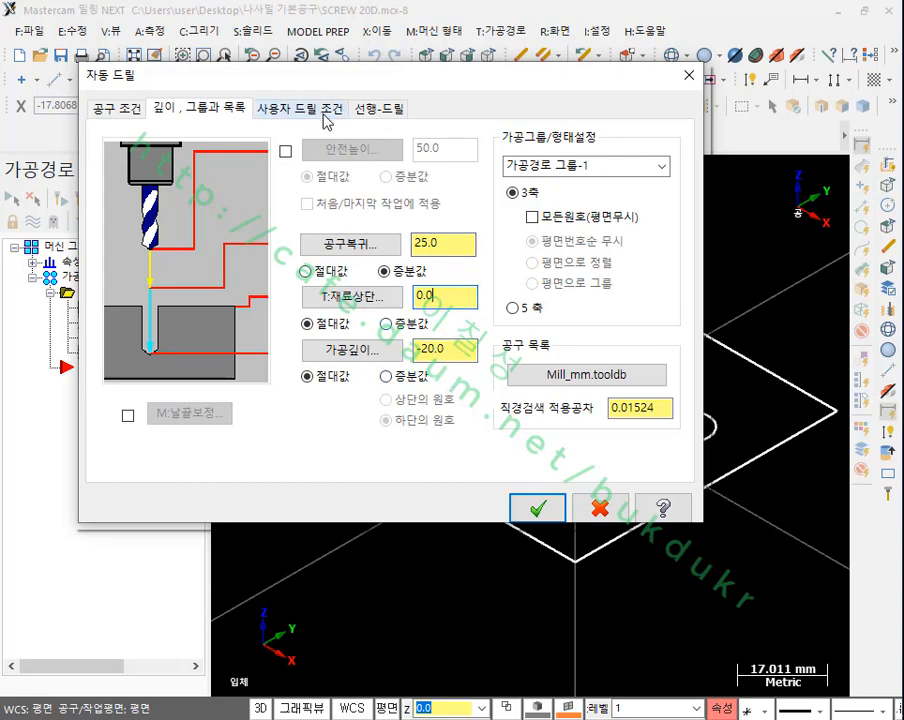
# Step: Set both the minimum pre-drill tool diameter and the diameter search increment to 8.5
pyautogui.click(386, 110)
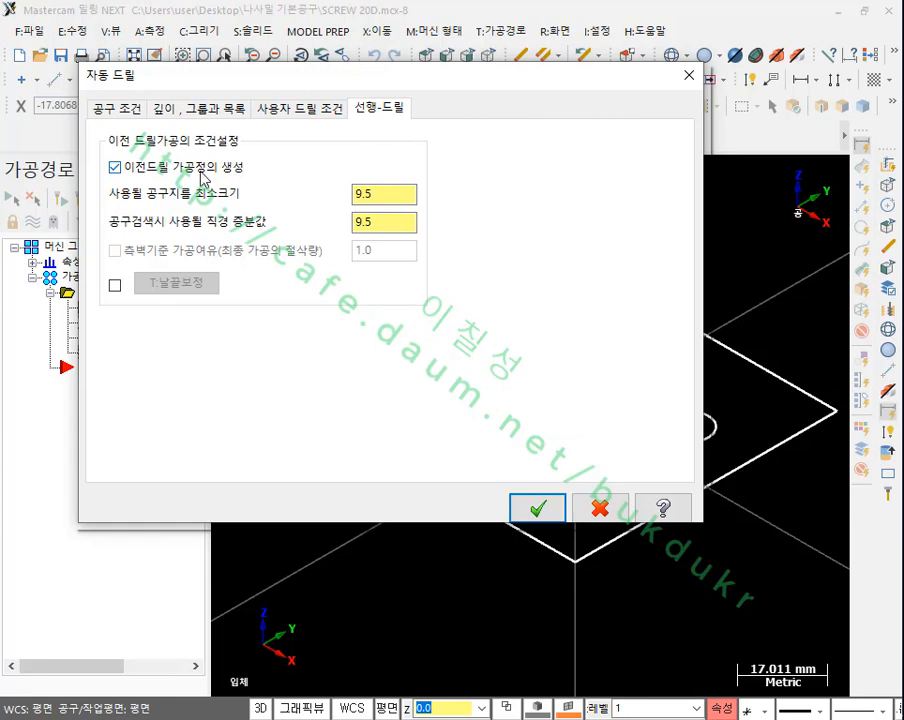
pyautogui.doubleClick(412, 194)
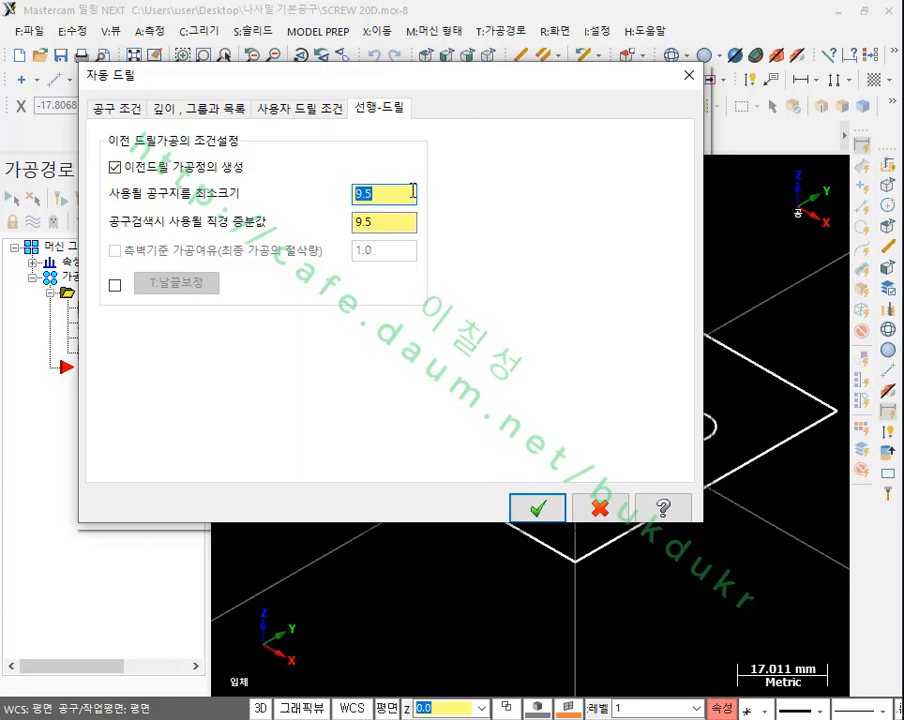
pyautogui.write('8')
pyautogui.doubleClick(400, 222)
pyautogui.write('8')
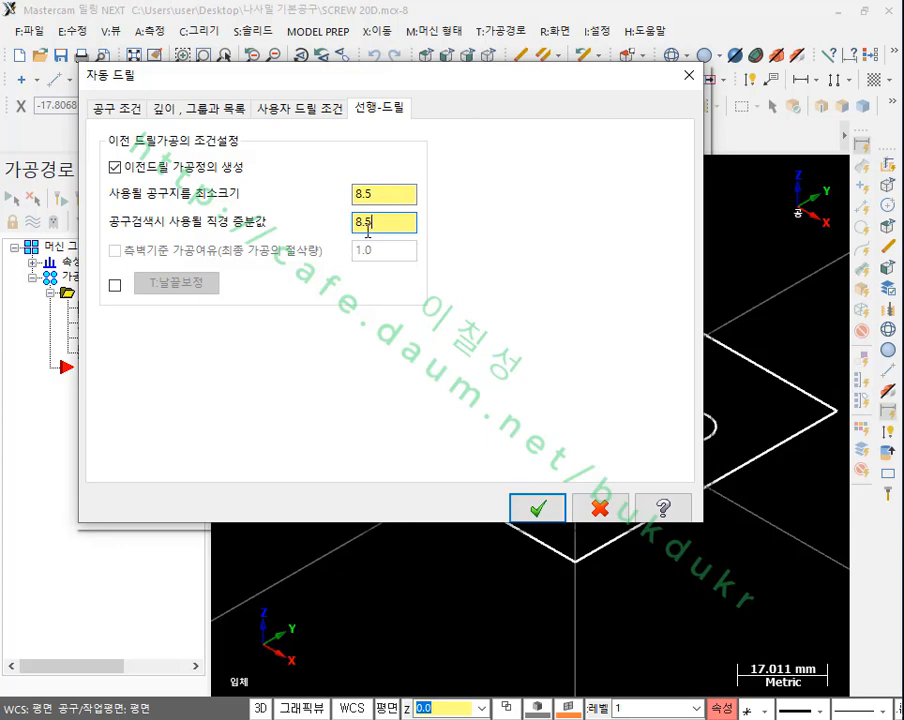
# Step: Enable tip compensation for the pre-drill with a breakthrough length of 2 and generate the automatic drilling operations
pyautogui.click(115, 286)
pyautogui.click(176, 283)
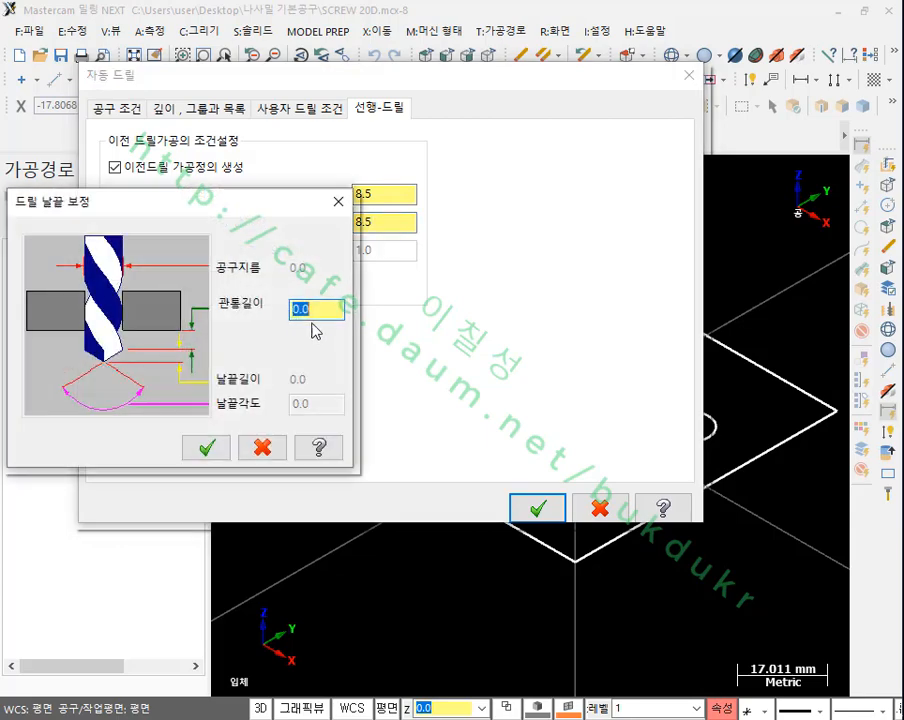
pyautogui.write('2')
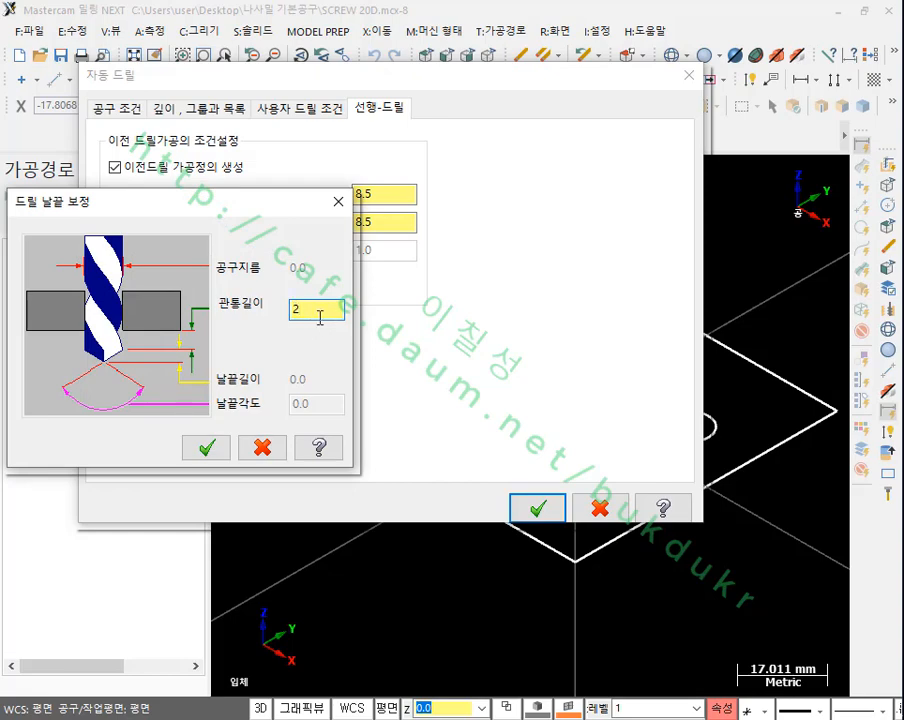
pyautogui.click(211, 449)
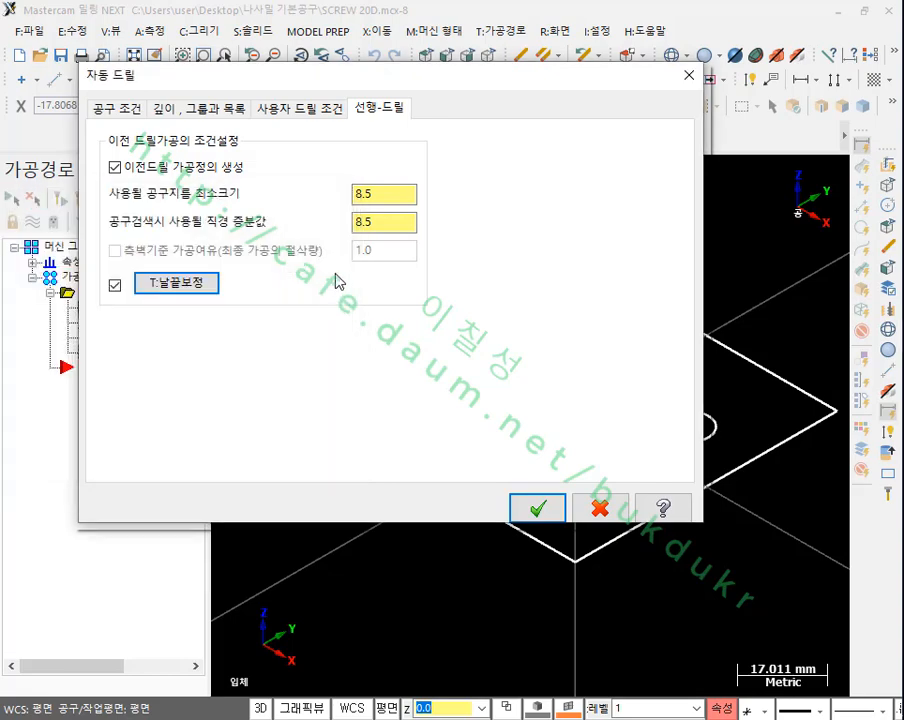
pyautogui.click(538, 510)
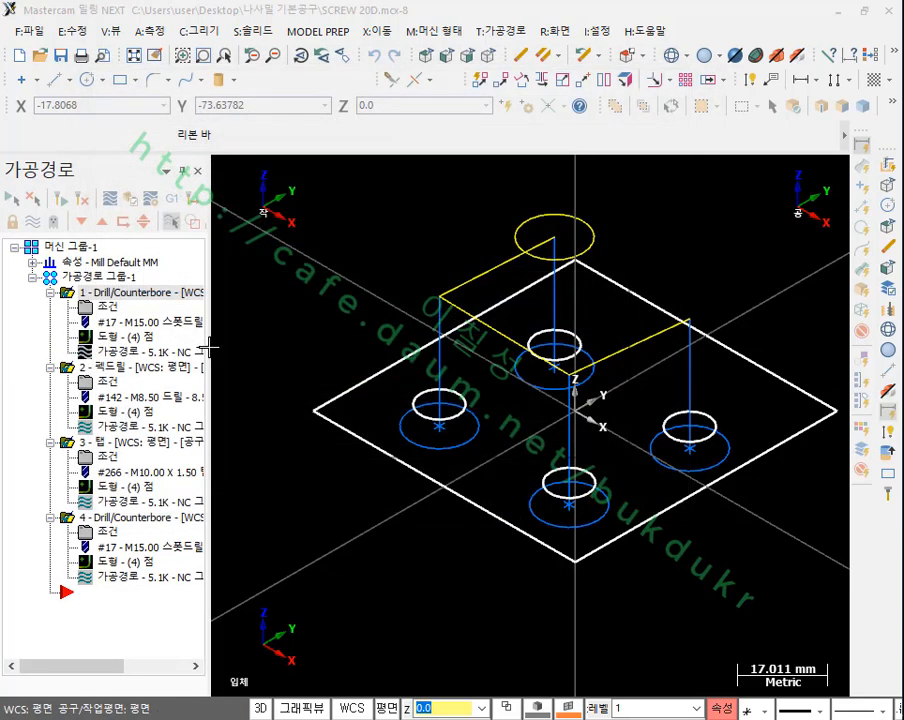
# Step: Check the toolpaths in the front view and the linking depths of the first spot drill operation
pyautogui.moveTo(211, 347); pyautogui.dragTo(337, 370)
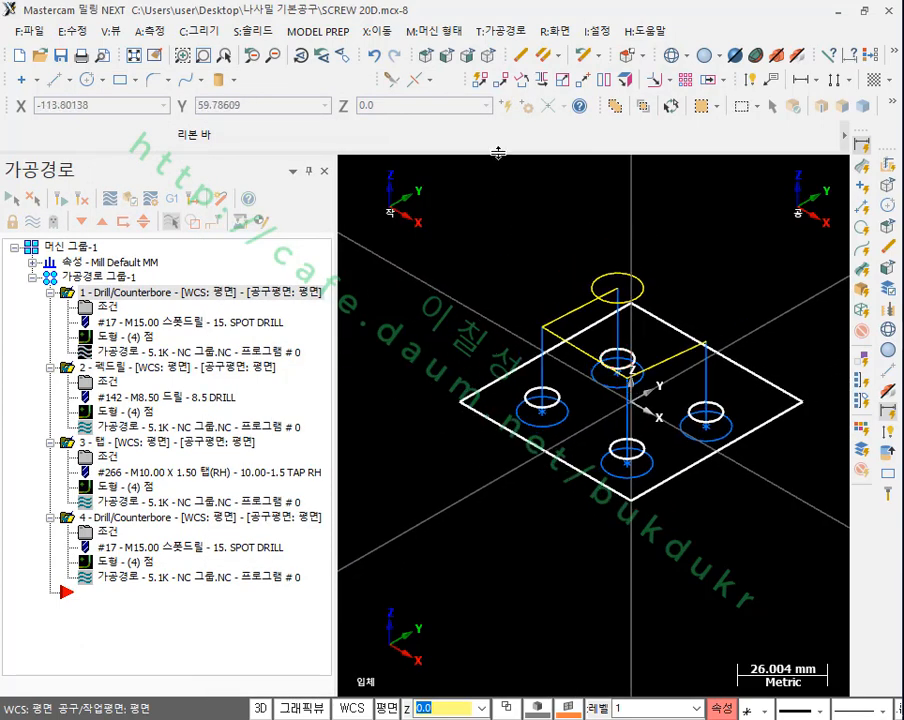
pyautogui.click(448, 56)
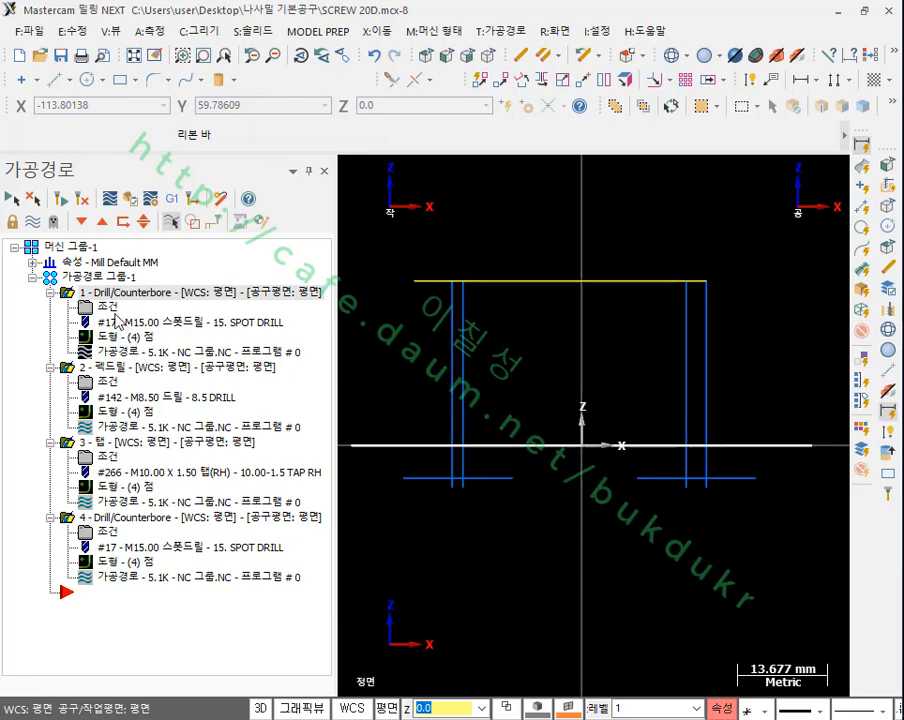
pyautogui.click(105, 307)
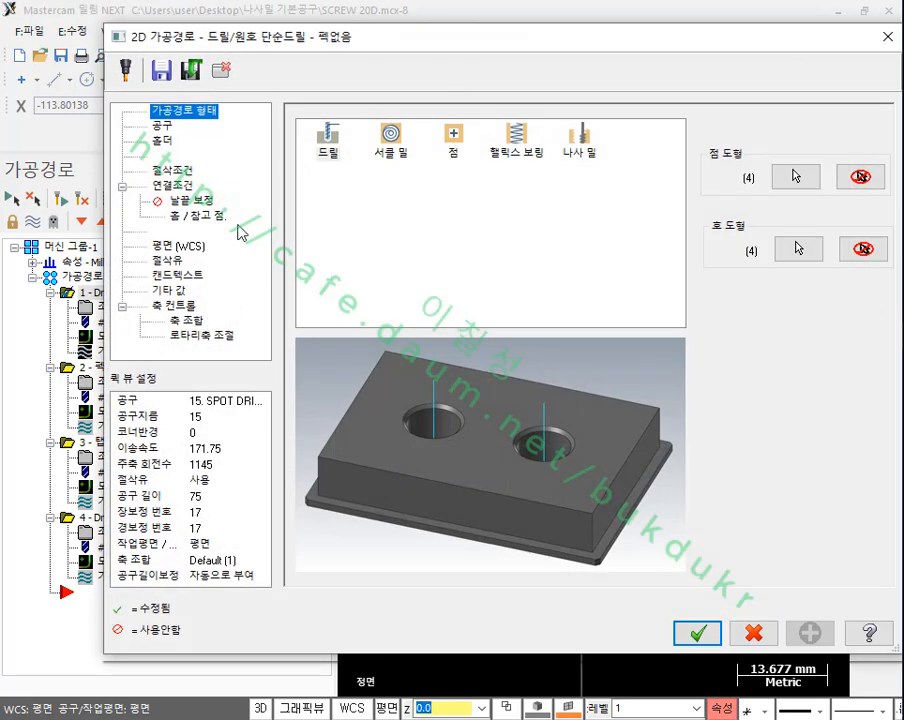
pyautogui.click(186, 191)
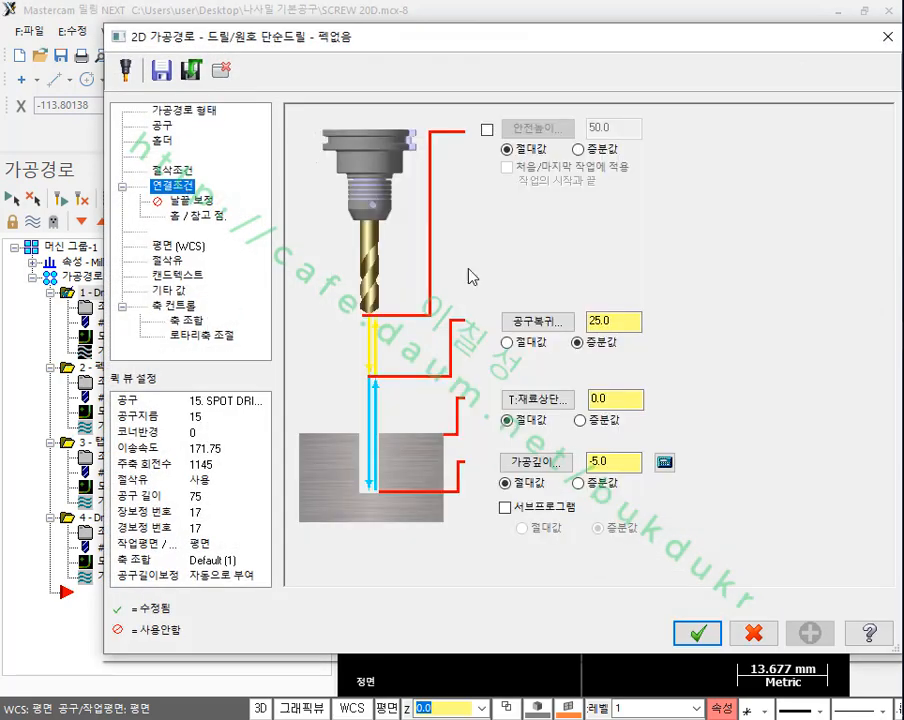
pyautogui.click(688, 634)
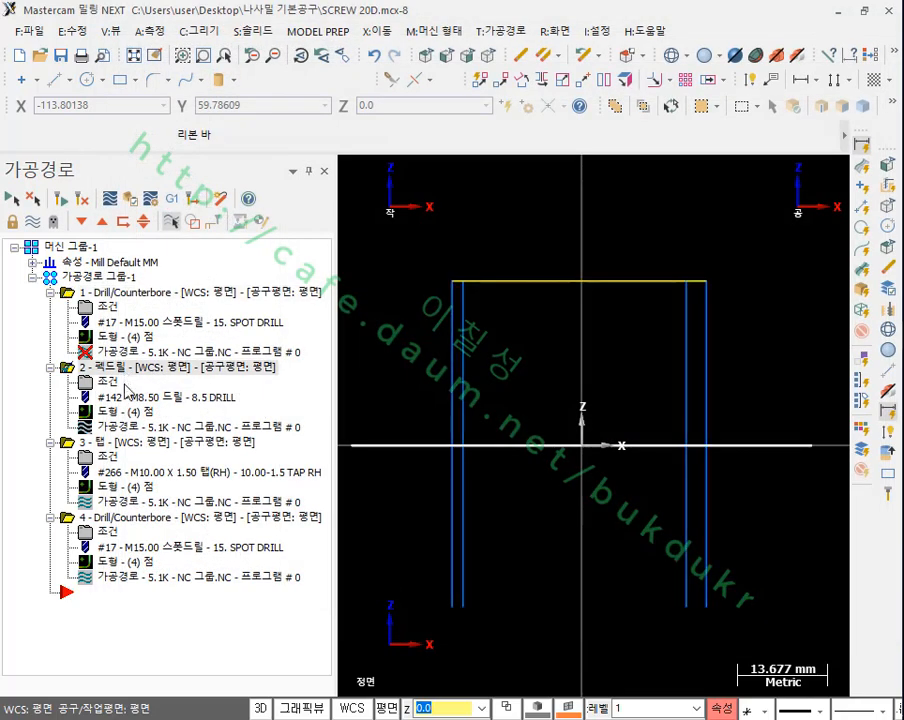
# Step: Check the linking depth and tip compensation of the 8.5 mm peck drill operation
pyautogui.click(106, 381)
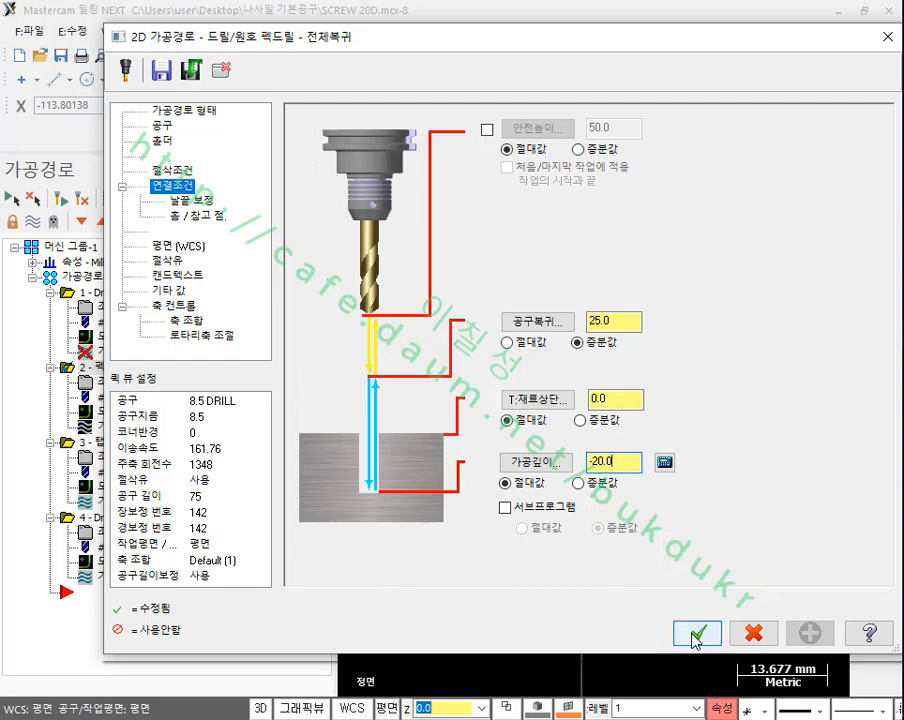
pyautogui.click(203, 200)
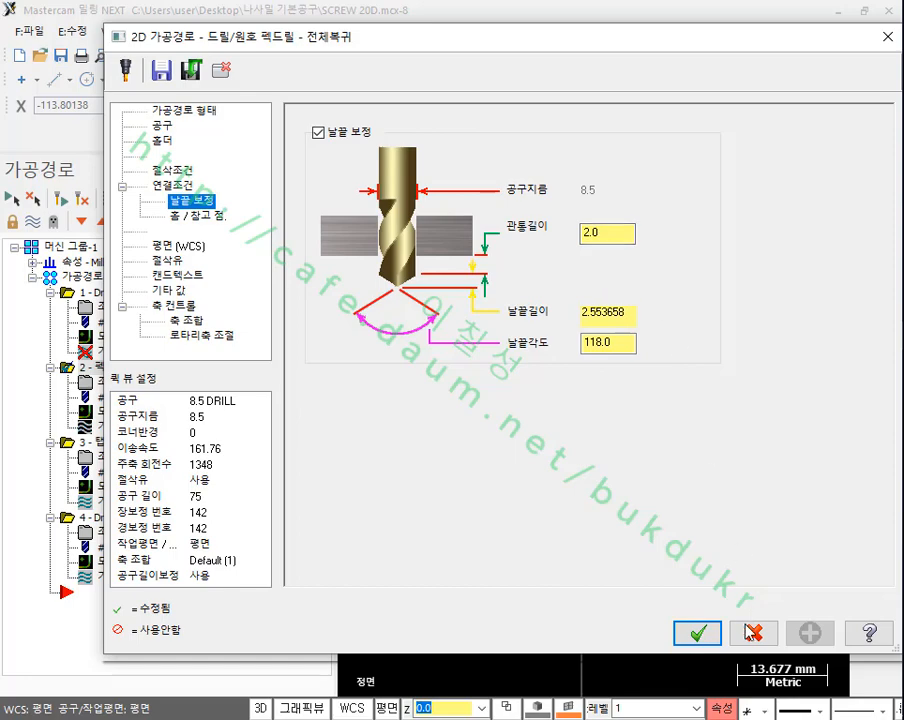
pyautogui.click(698, 633)
# Step: Check the cycle type and linking depth of the M10 x 1.5 tap operation
pyautogui.click(103, 456)
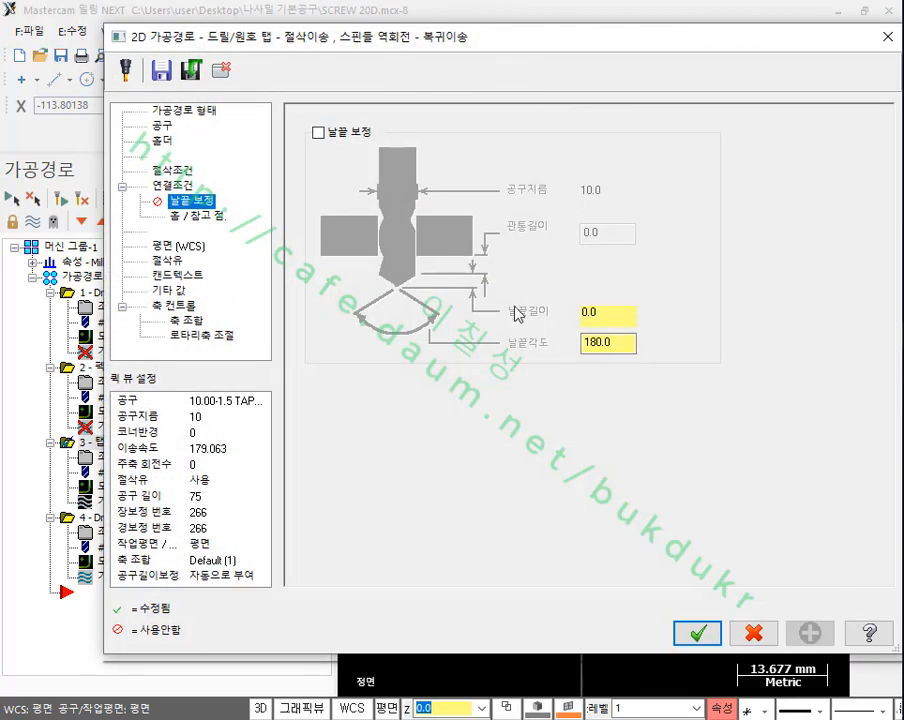
pyautogui.click(172, 171)
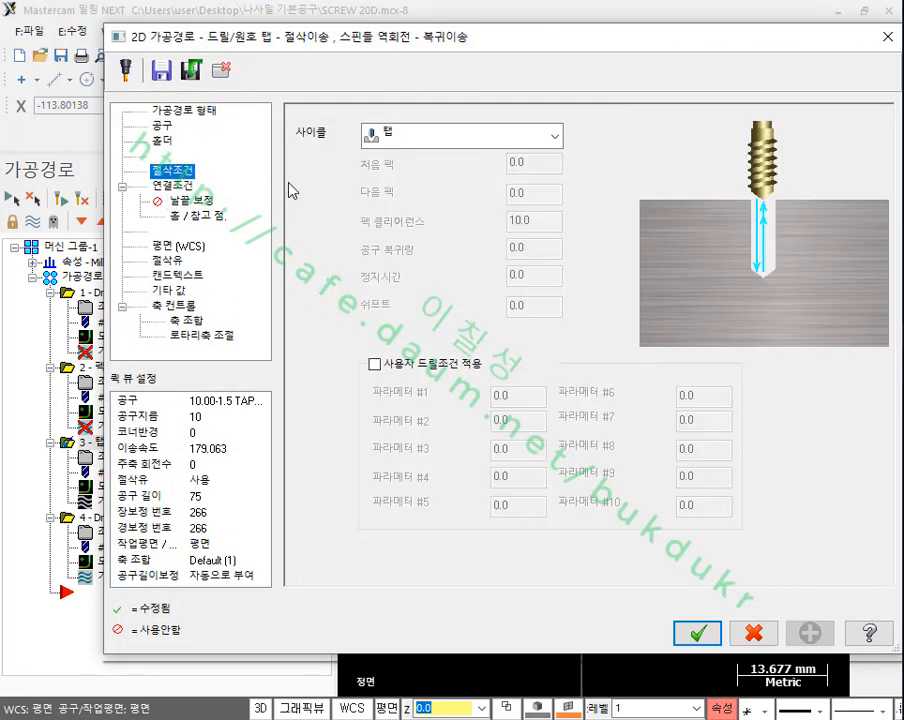
pyautogui.click(172, 186)
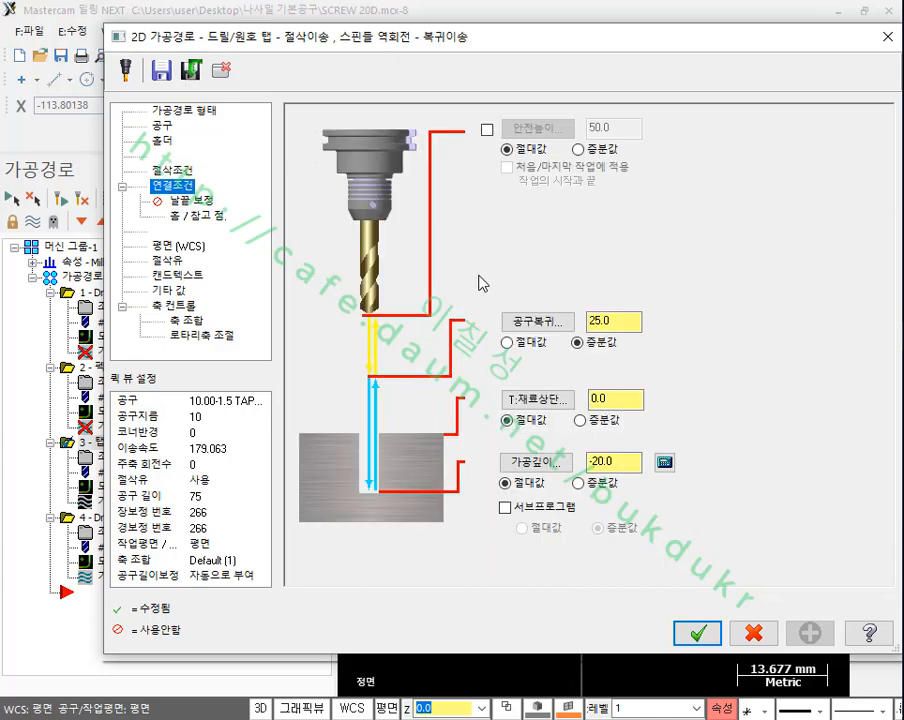
pyautogui.doubleClick(604, 461)
pyautogui.click(686, 633)
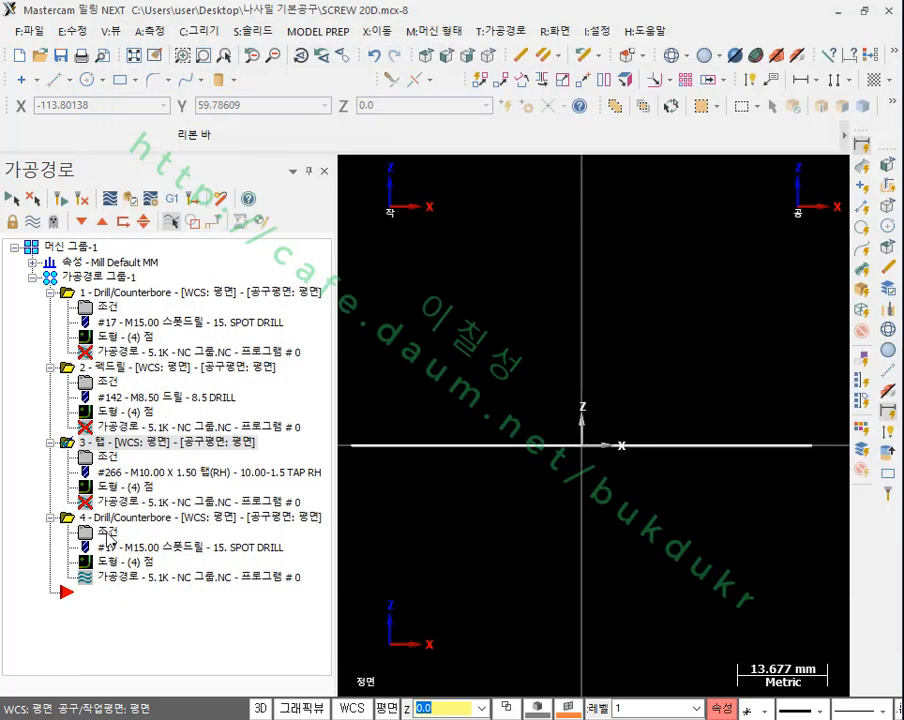
# Step: Check the linking depth of the last spot drill operation, which cuts the chamfers
pyautogui.click(104, 519)
pyautogui.click(104, 532)
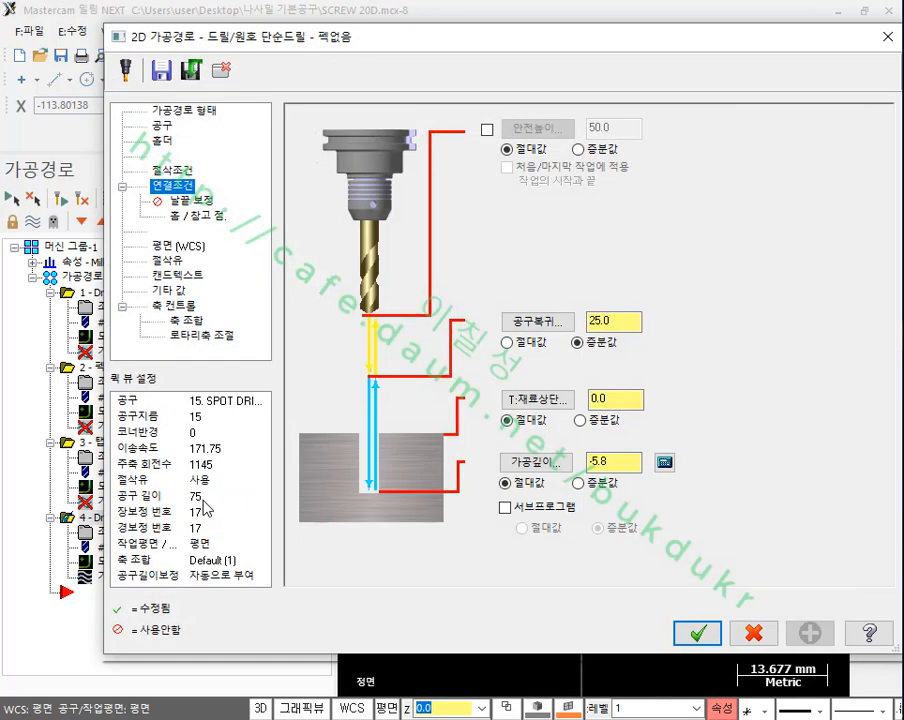
pyautogui.doubleClick(603, 465)
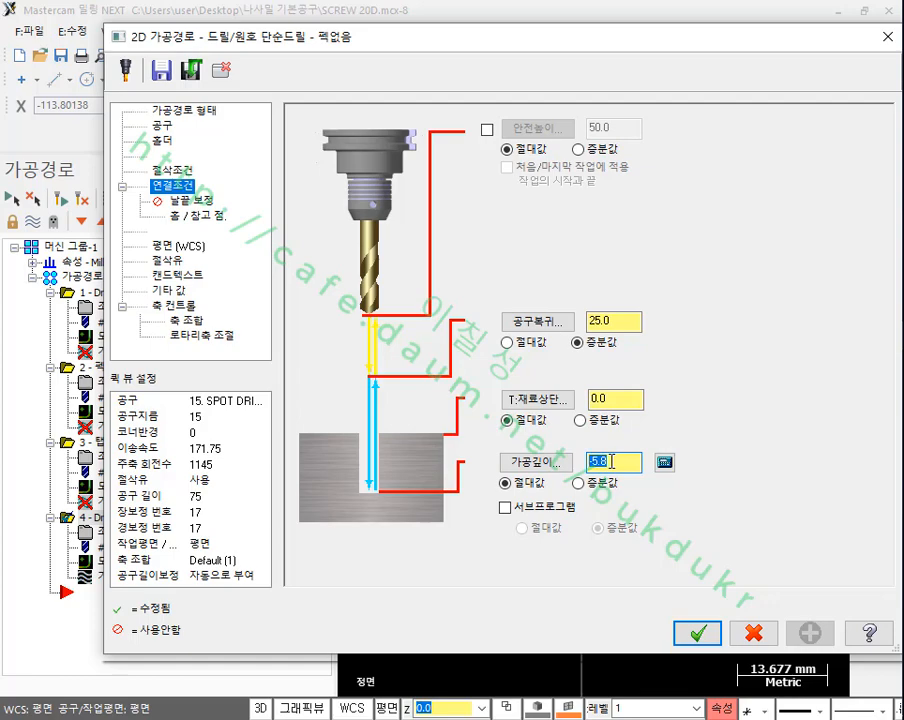
pyautogui.click(704, 626)
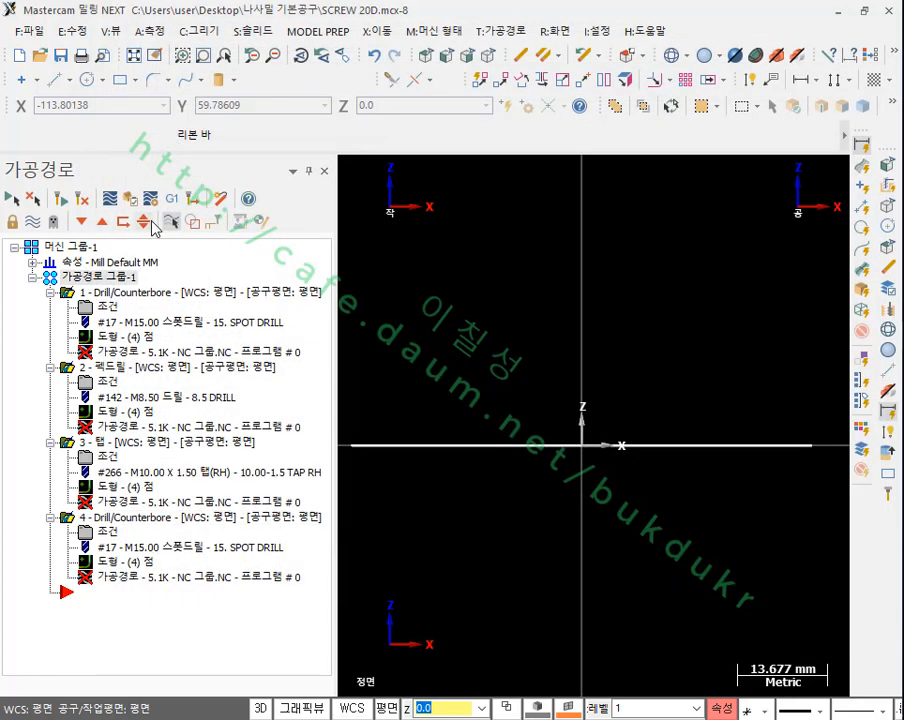
# Step: Regenerate all four operations and show their toolpaths in the isometric view
pyautogui.click(83, 200)
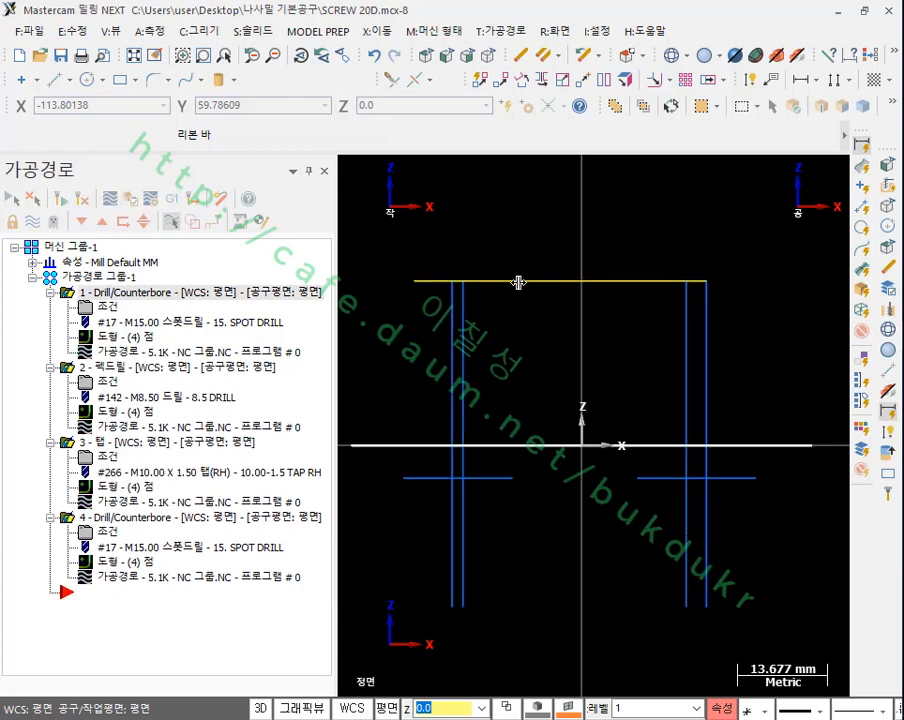
pyautogui.scroll(-9, 576, 295)
pyautogui.click(489, 57)
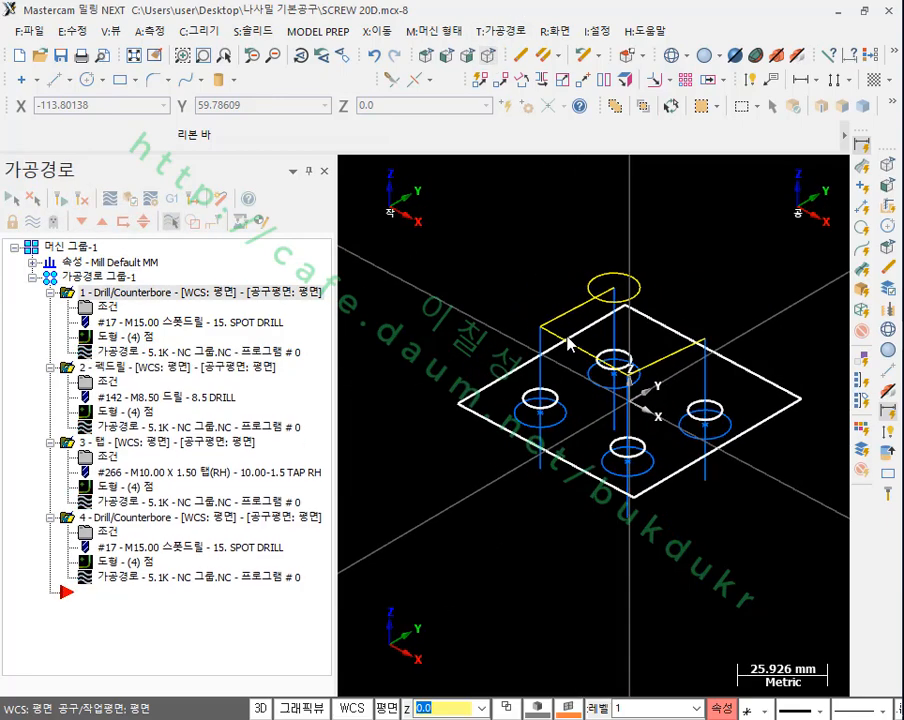
# Step: Define rectangular stock from all entities in the machine group's stock setup, with a Z height of 50
pyautogui.click(33, 262)
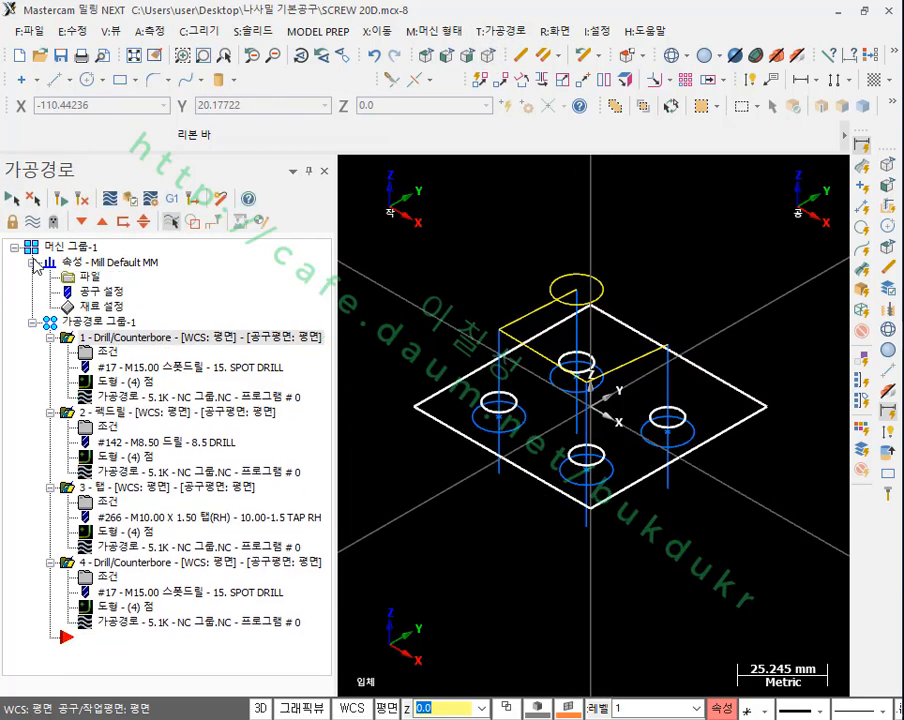
pyautogui.click(120, 304)
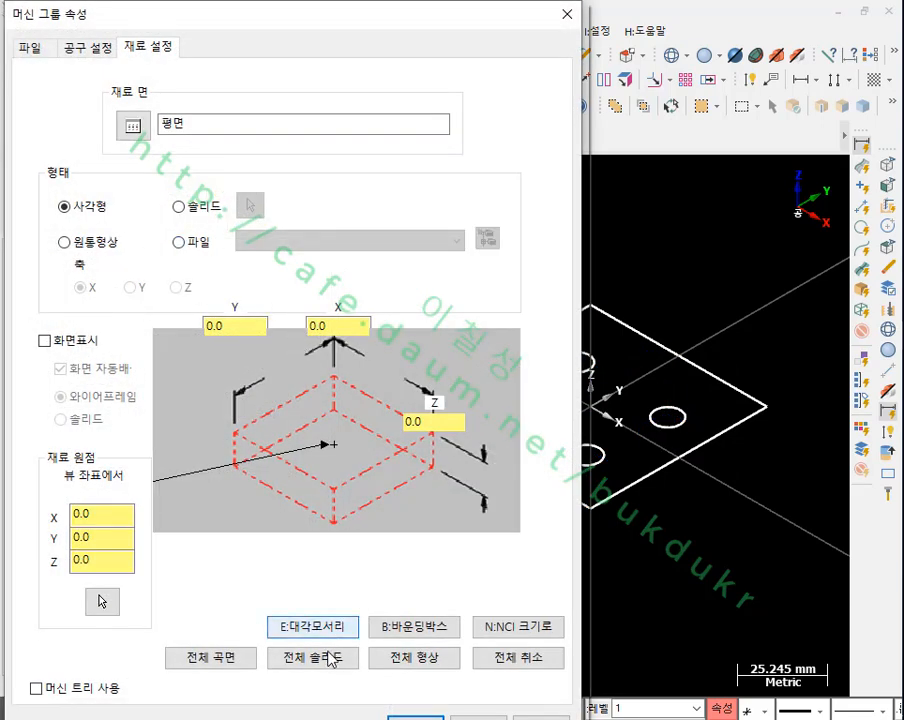
pyautogui.click(402, 657)
pyautogui.click(432, 424)
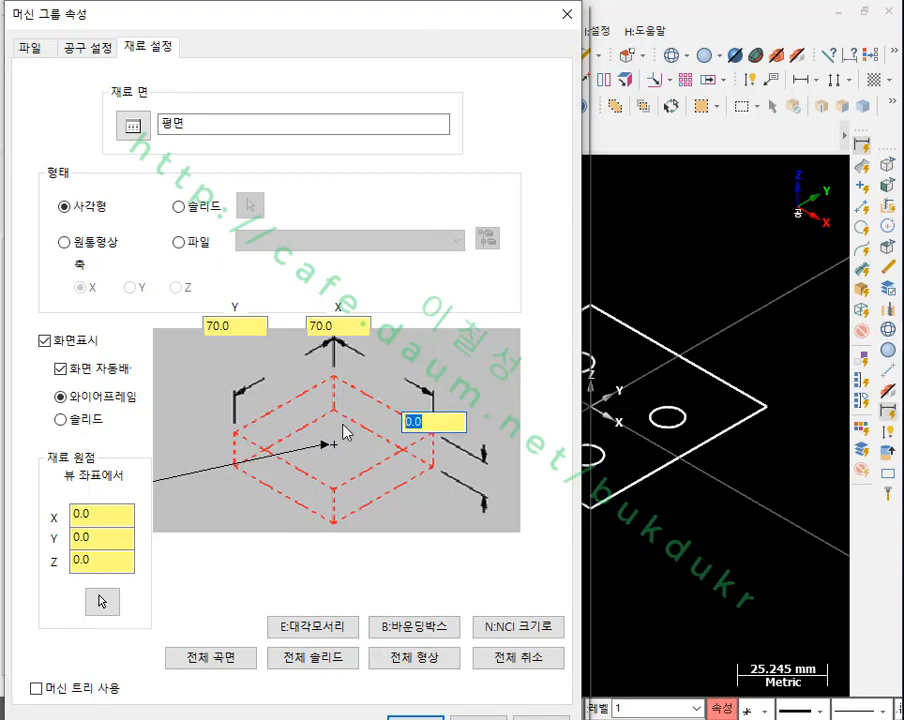
pyautogui.write('50')
pyautogui.click(424, 716)
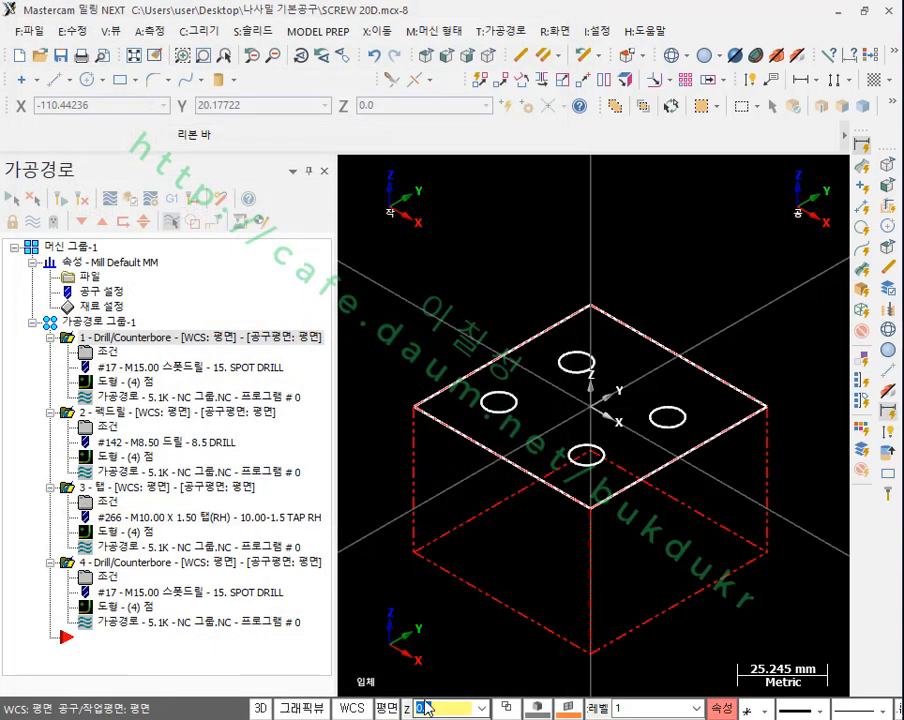
# Step: Verify all operations in Mastercam Simulator with the ZX clipping plane turned off and play the machining simulation
pyautogui.click(130, 199)
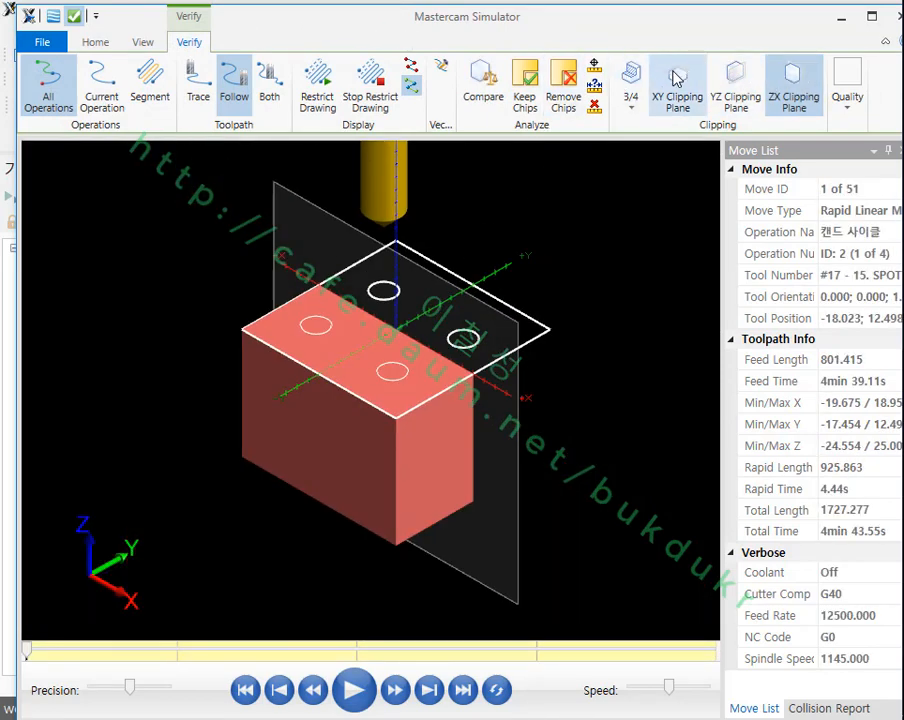
pyautogui.click(566, 58)
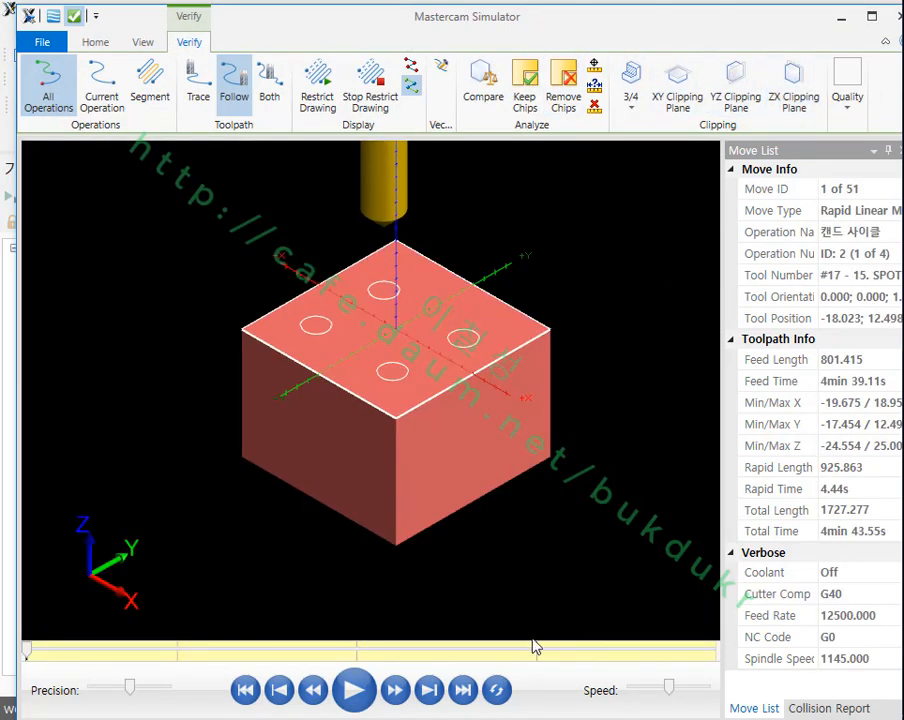
pyautogui.click(354, 690)
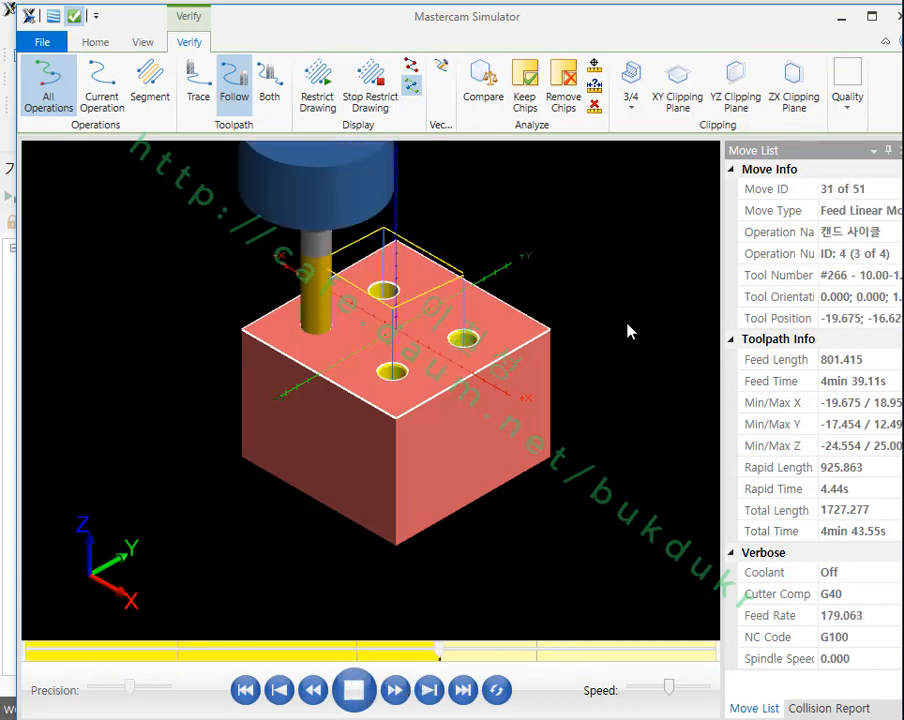
# Step: Make the stock translucent in the simulator to inspect the inside of the drilled and tapped holes
pyautogui.scroll(5, 422, 340)
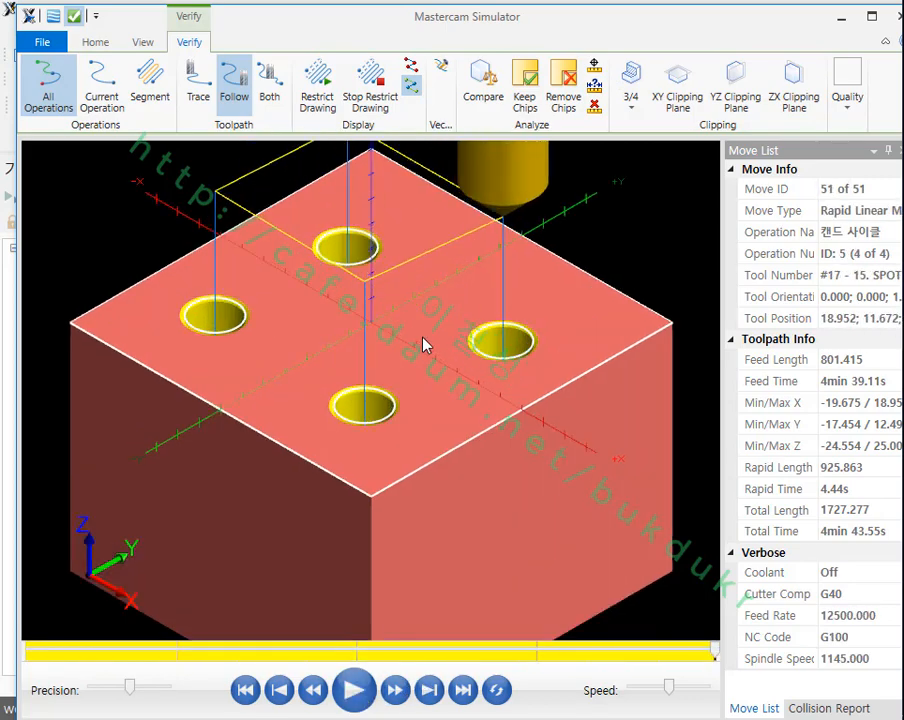
pyautogui.click(93, 42)
pyautogui.click(438, 67)
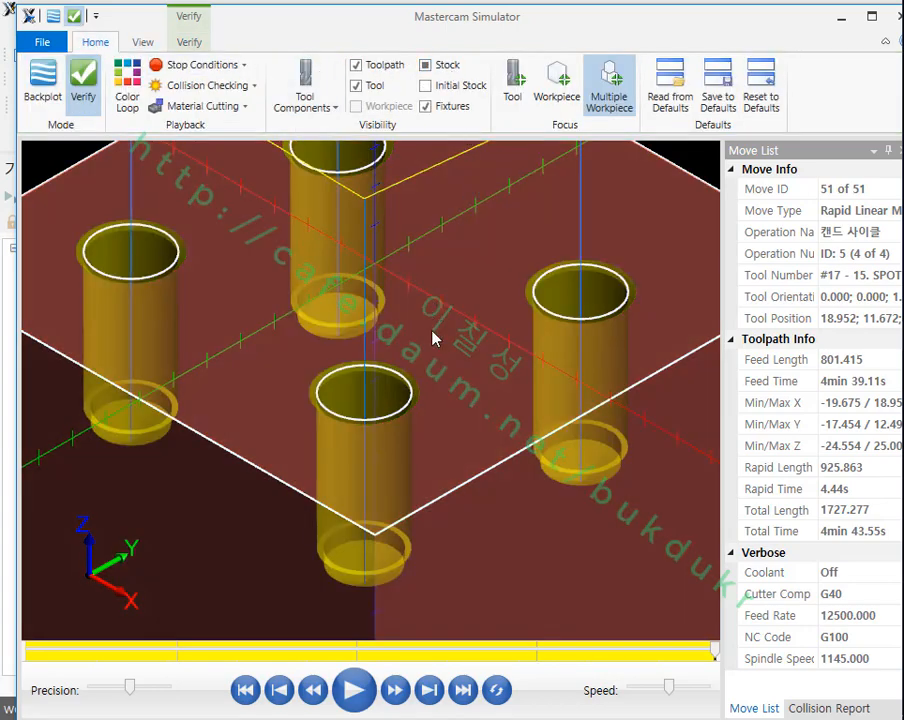
# Step: Examine the translucent holes from several angles and the front view to check their bottom and chamfer profiles, and close the simulator
pyautogui.moveTo(432, 338); pyautogui.dragTo(507, 317, button='middle')
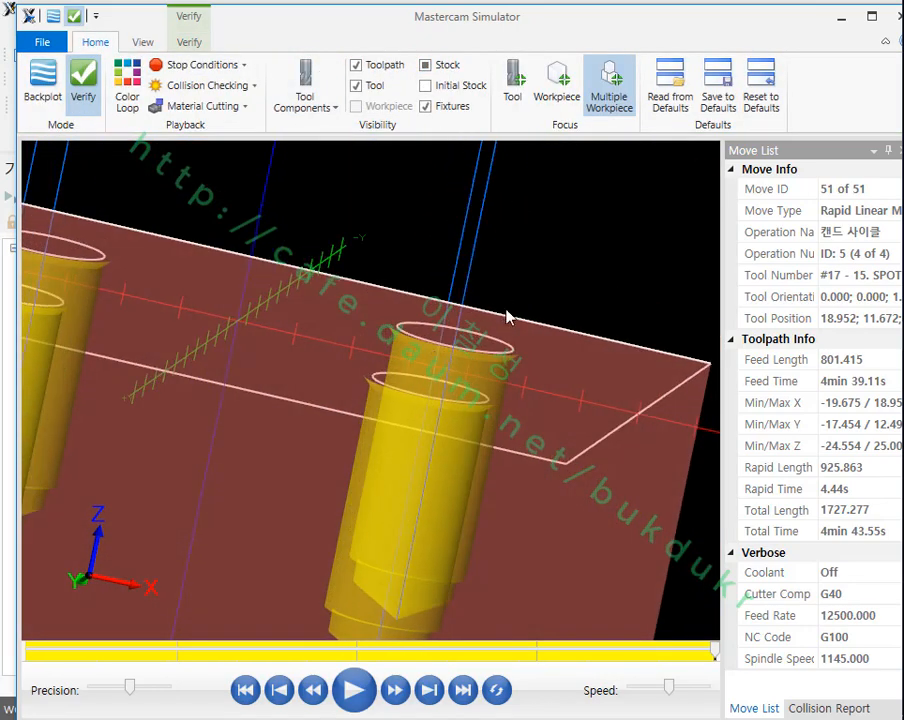
pyautogui.scroll(-3, 507, 317)
pyautogui.scroll(5, 478, 369)
pyautogui.hotkey('alt', '2')
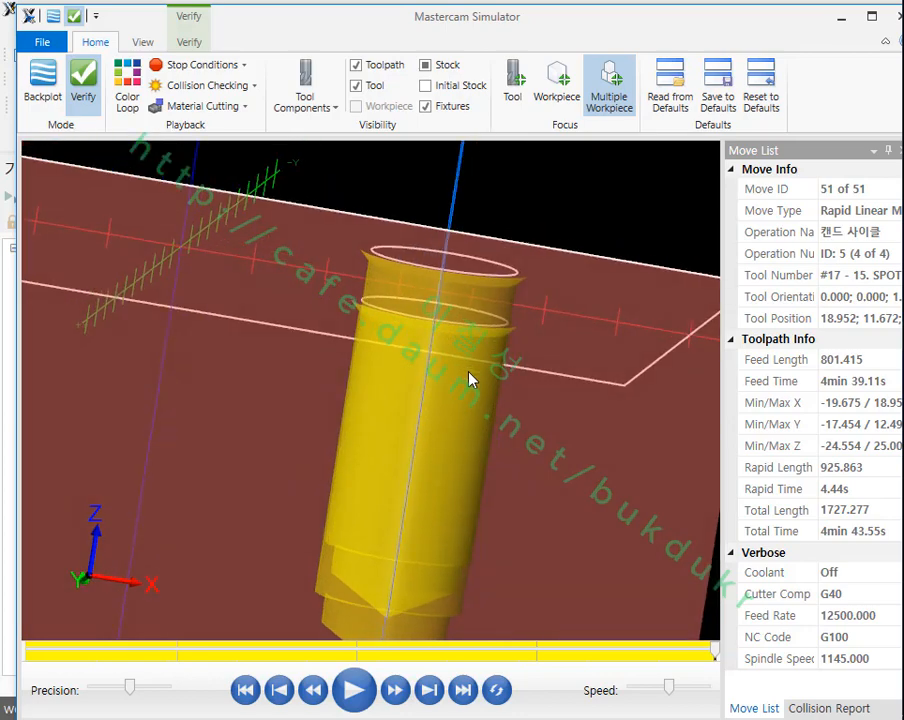
pyautogui.scroll(-3, 471, 292)
pyautogui.scroll(4, 455, 404)
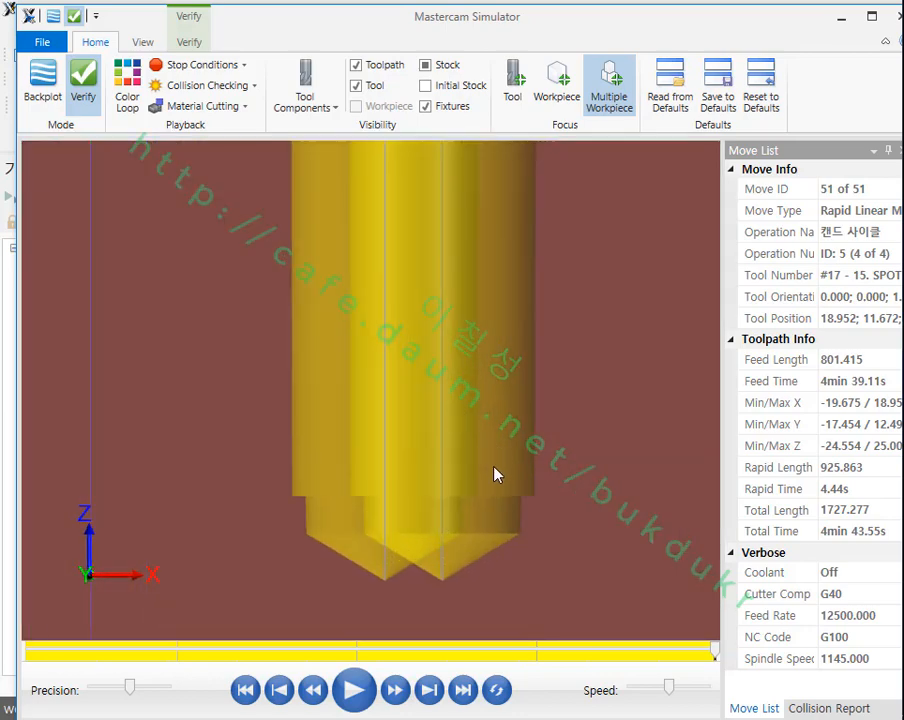
pyautogui.scroll(-2, 494, 474)
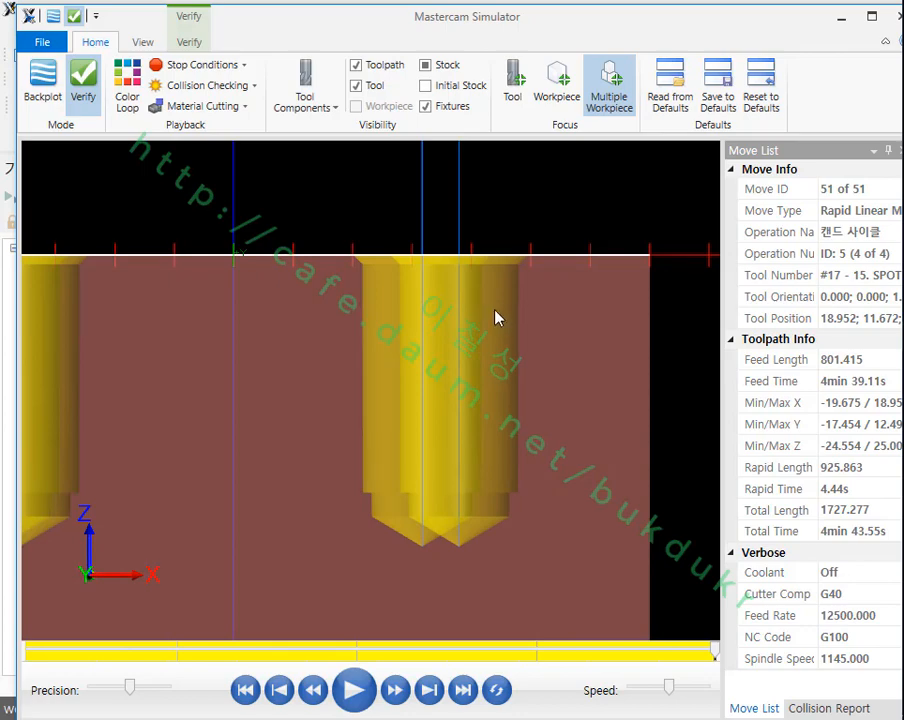
pyautogui.hotkey('alt', 'F4')
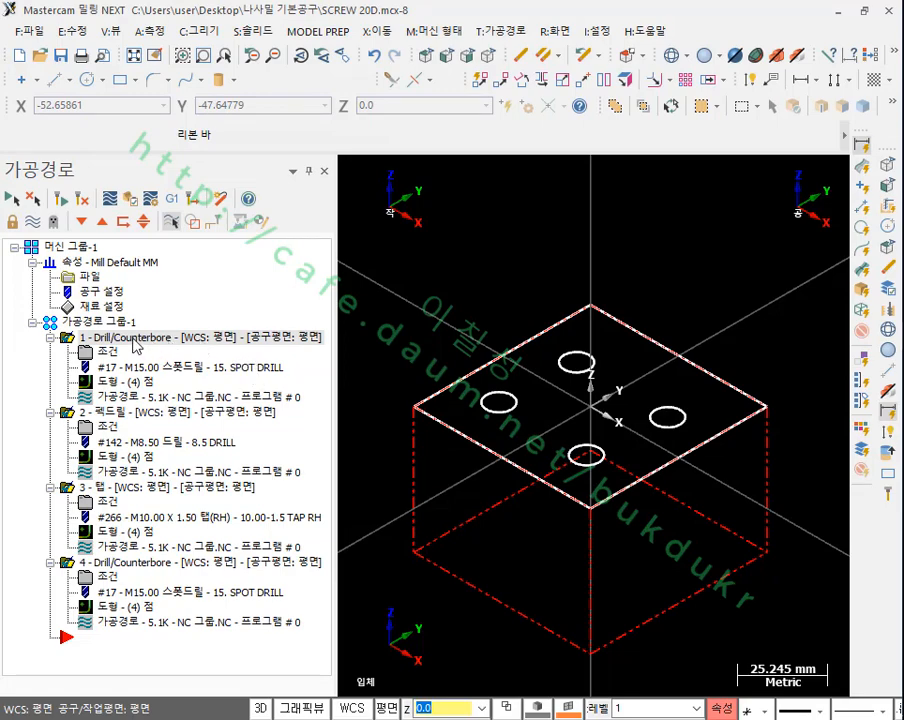
# Step: Move the chamfering Drill/Counterbore operation ahead of the tapping operation in the toolpath group
pyautogui.click(121, 413)
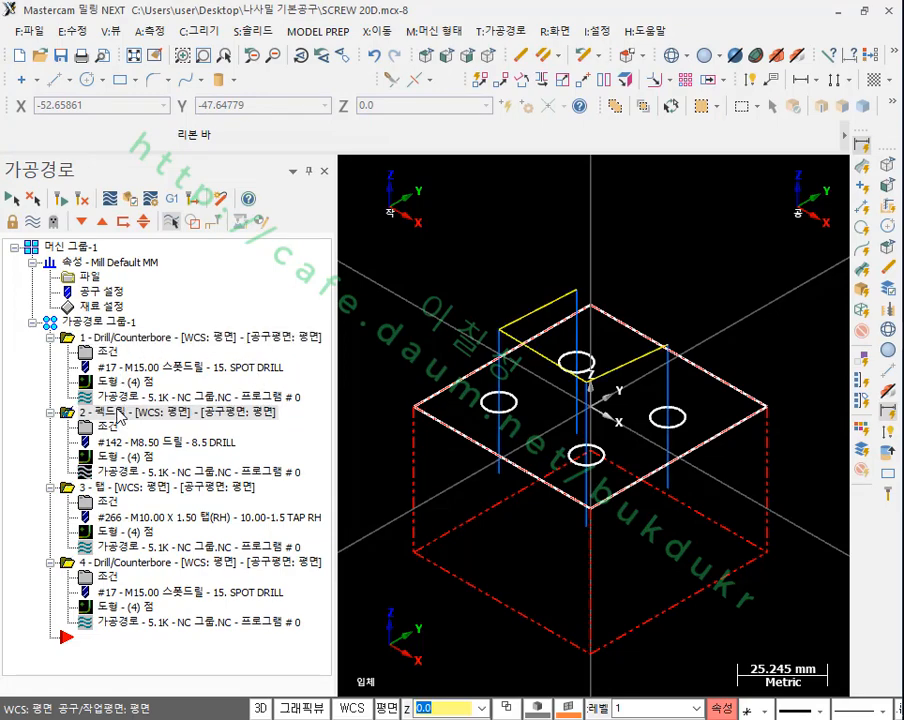
pyautogui.click(118, 490)
pyautogui.click(121, 563)
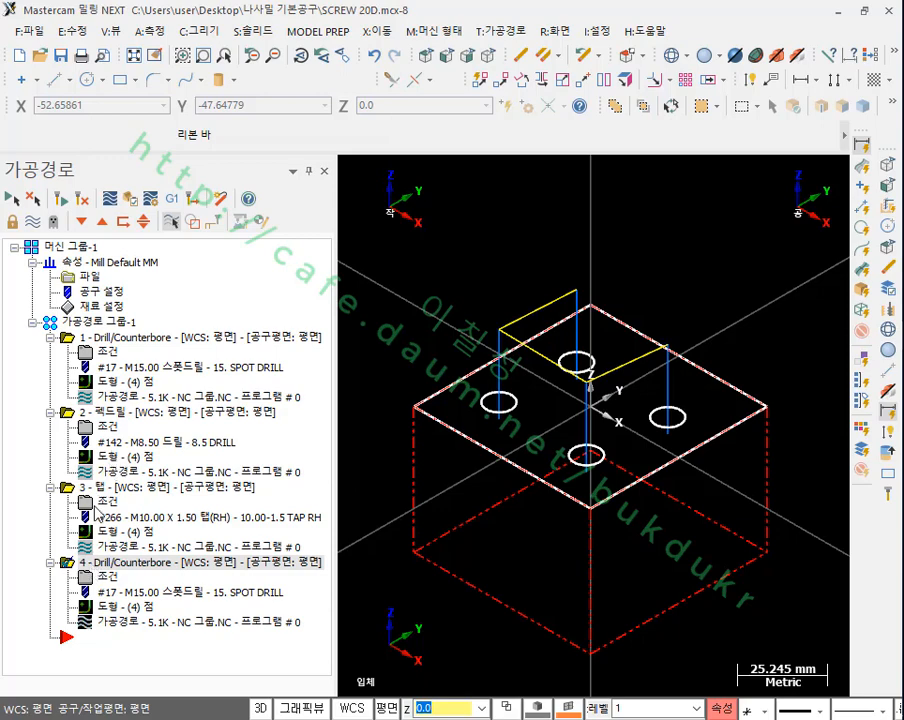
pyautogui.moveTo(68, 564); pyautogui.dragTo(94, 486)
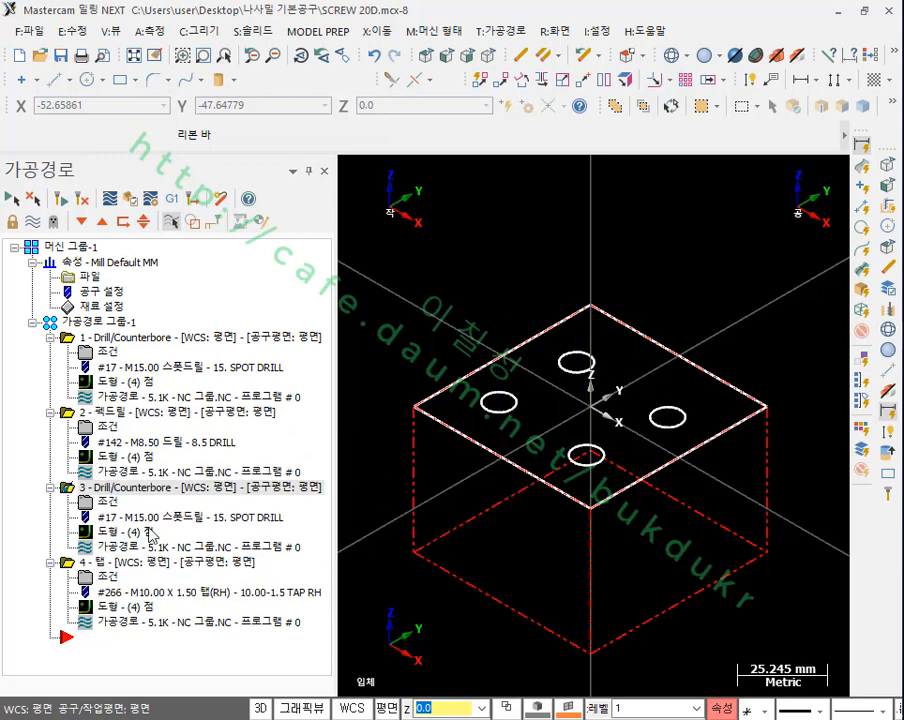
# Step: Review the toolpath of each of the four reordered operations one by one in the graphics area
pyautogui.click(127, 339)
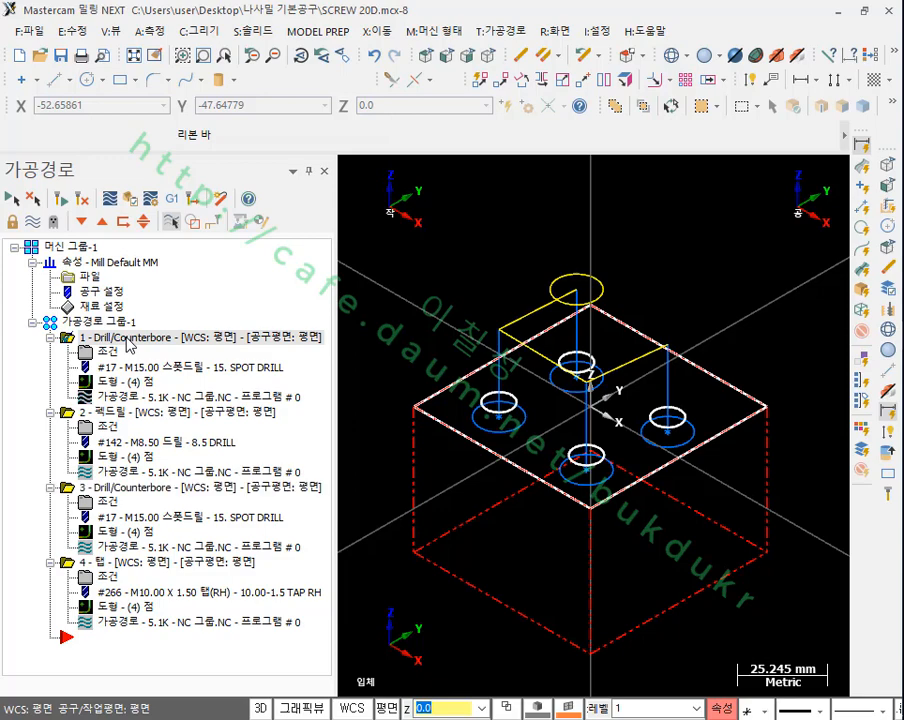
pyautogui.click(103, 413)
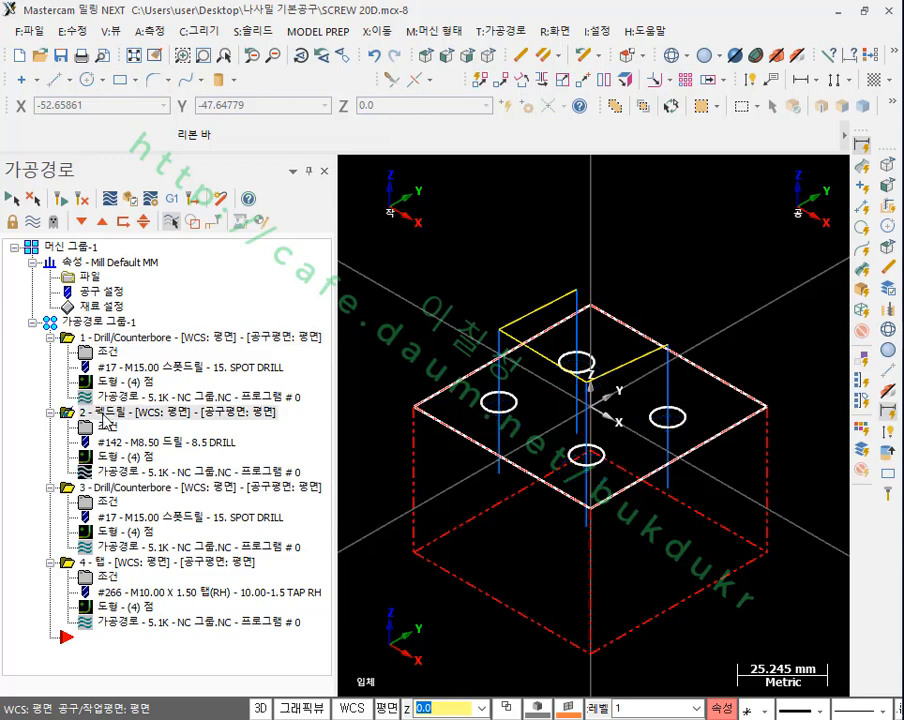
pyautogui.click(104, 488)
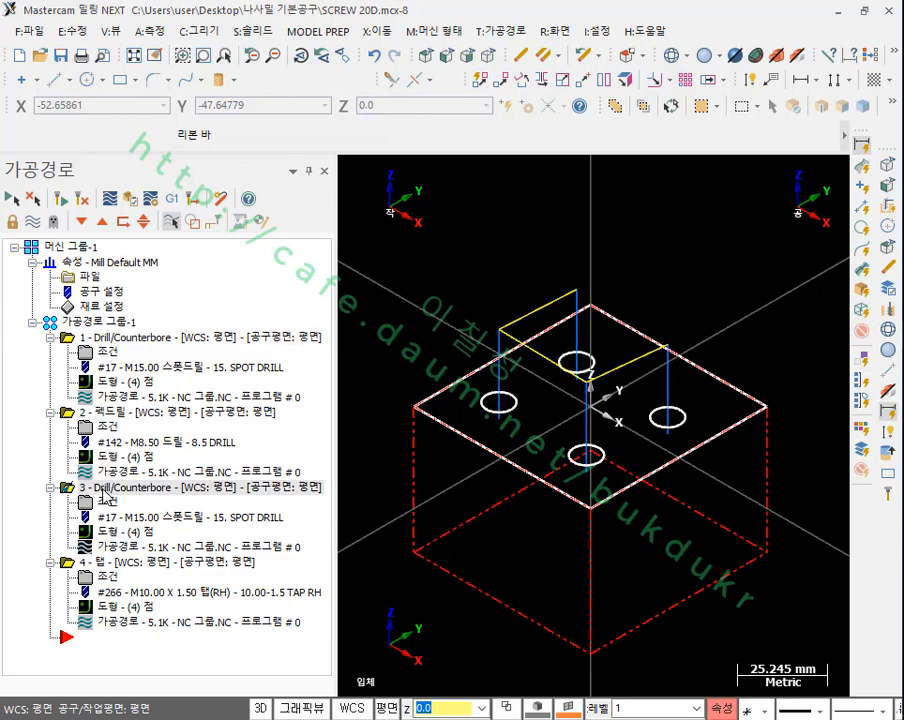
pyautogui.click(108, 563)
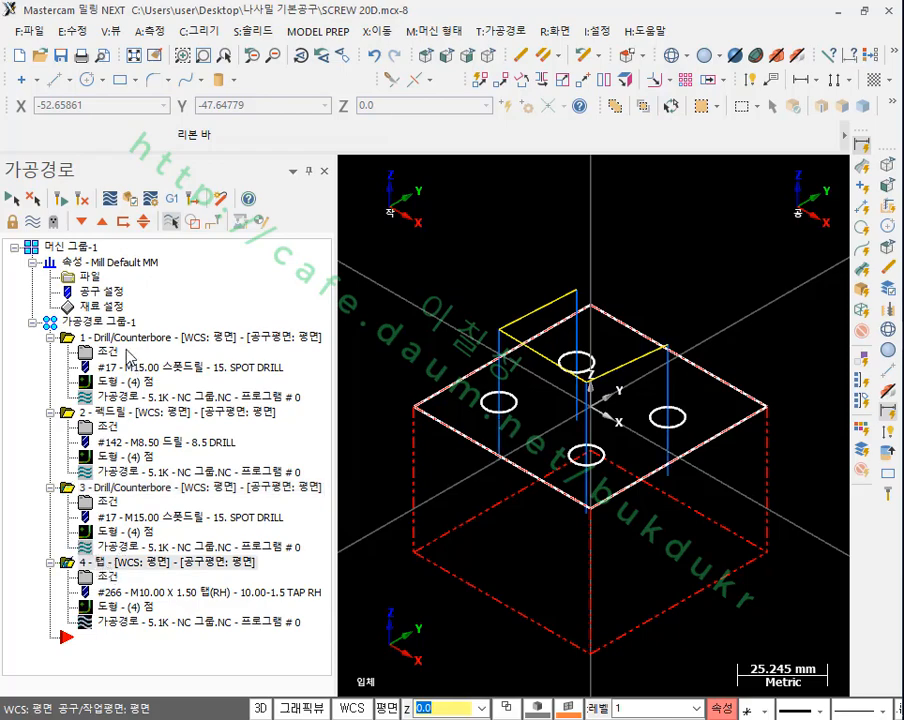
# Step: Verify the whole toolpath group in Mastercam Simulator with the stock shown as fully opaque
pyautogui.click(87, 320)
pyautogui.click(128, 196)
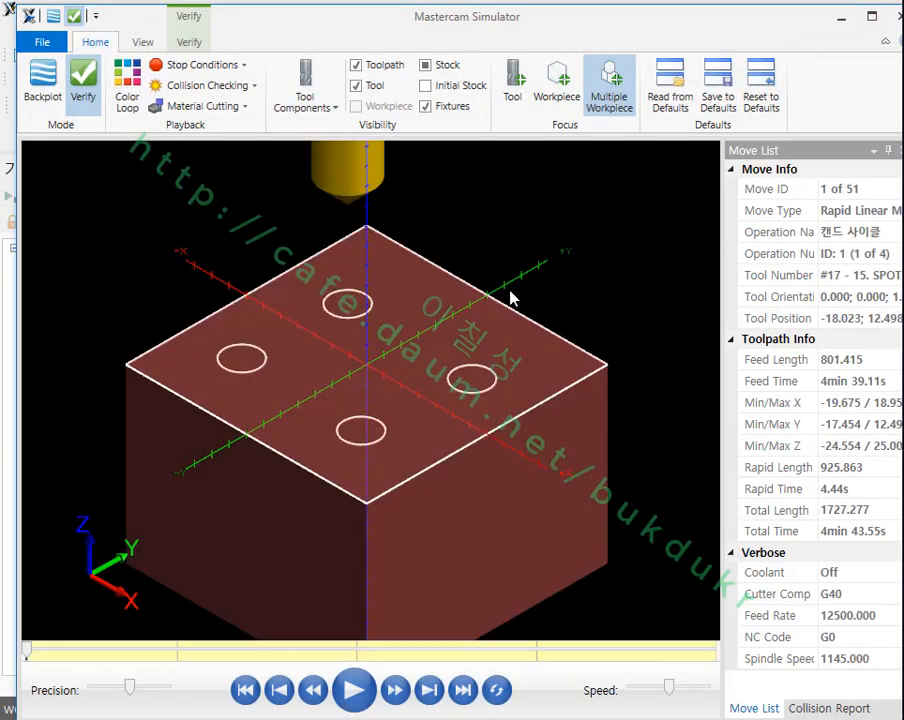
pyautogui.scroll(2, 390, 264)
pyautogui.click(426, 65)
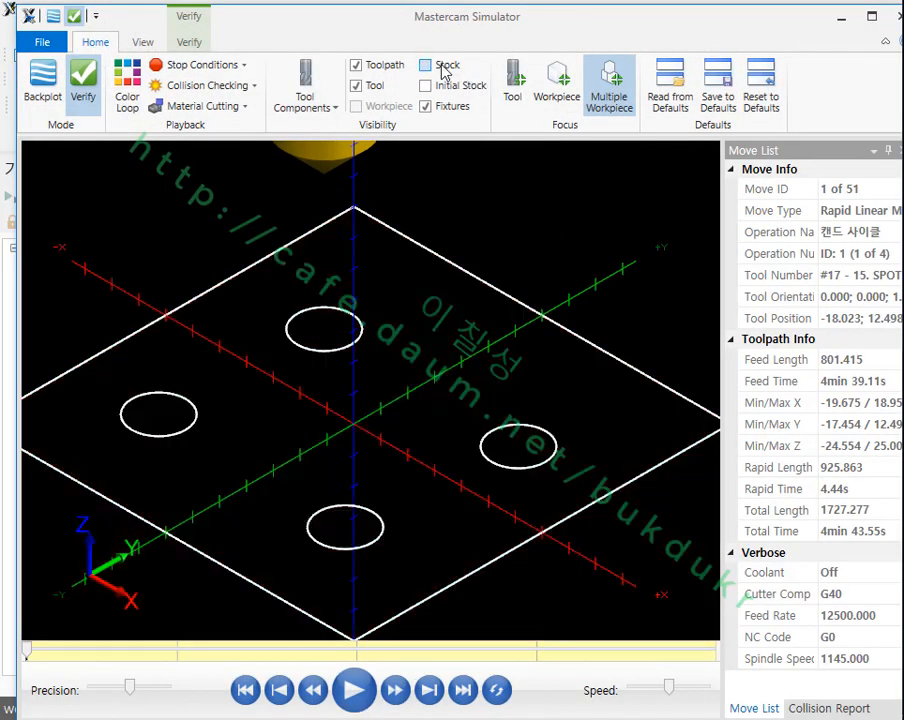
pyautogui.click(442, 66)
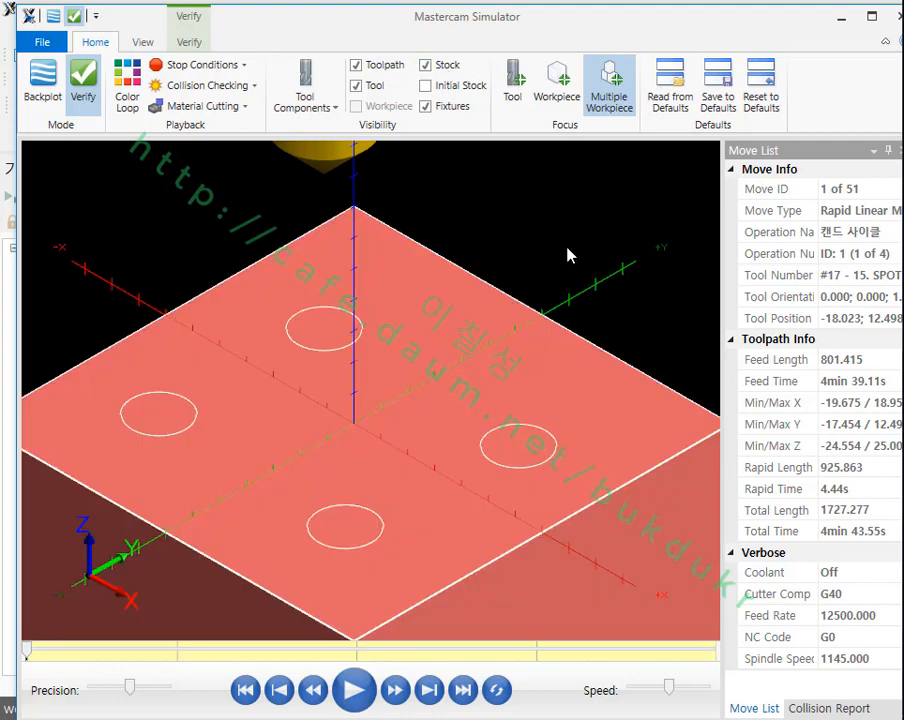
# Step: Set the simulation to stop on operation change and turn on Color Loop to colour each operation differently
pyautogui.click(184, 65)
pyautogui.click(192, 89)
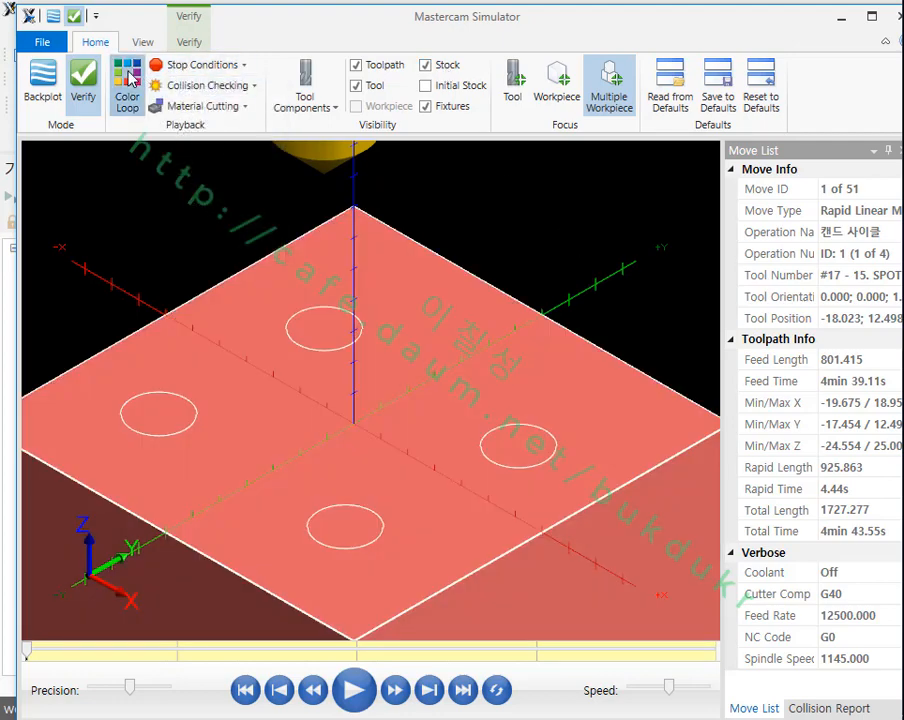
pyautogui.click(128, 82)
# Step: Play the simulation operation by operation through spot drilling, peck drilling, chamfering and tapping, inspect a finished hole closely, and minimize the simulator
pyautogui.click(352, 689)
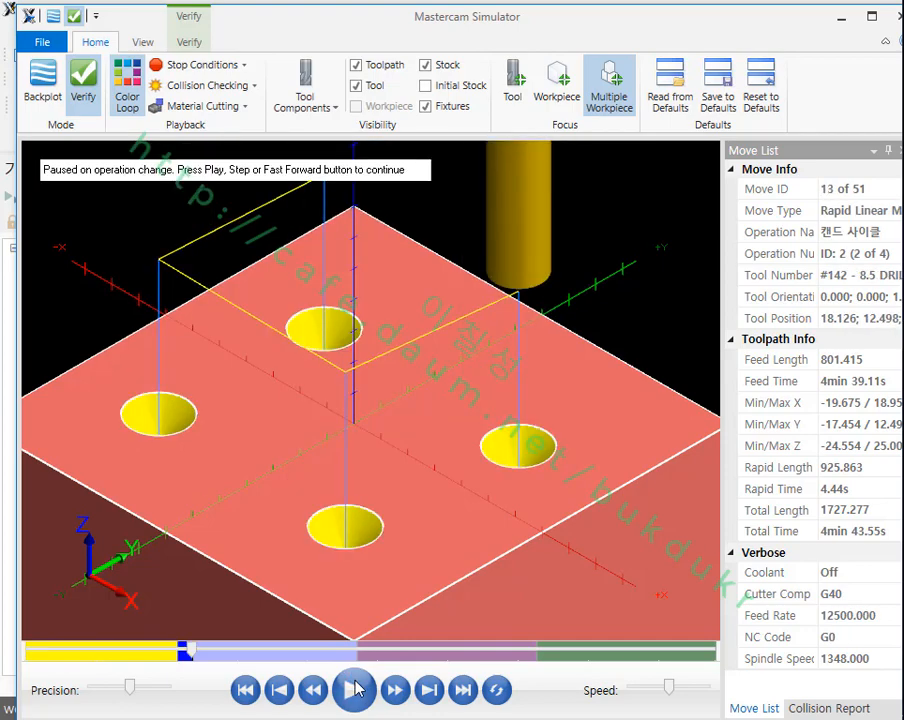
pyautogui.click(355, 689)
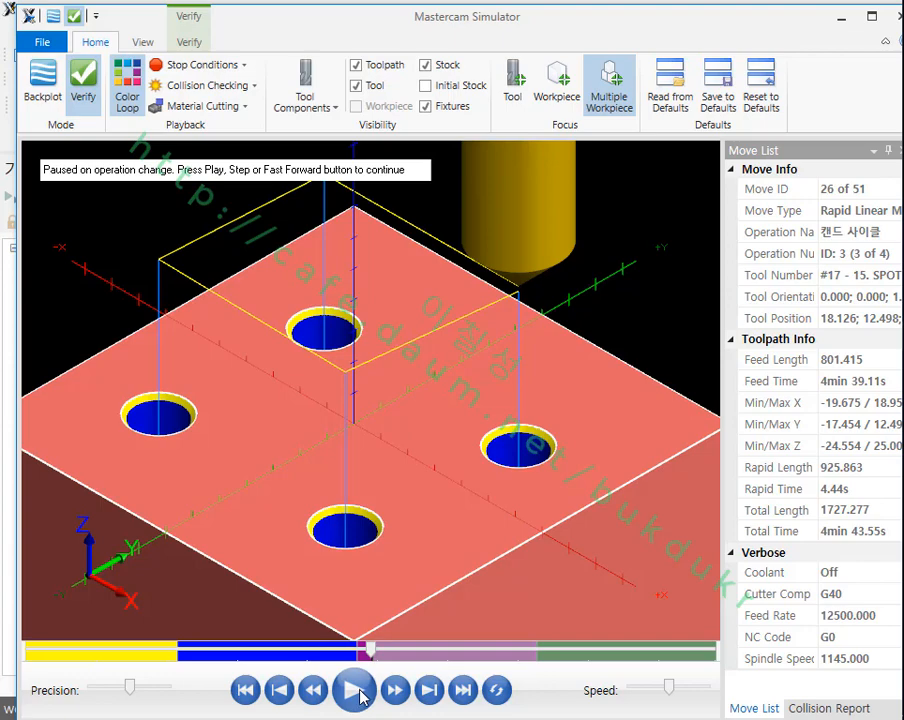
pyautogui.click(358, 694)
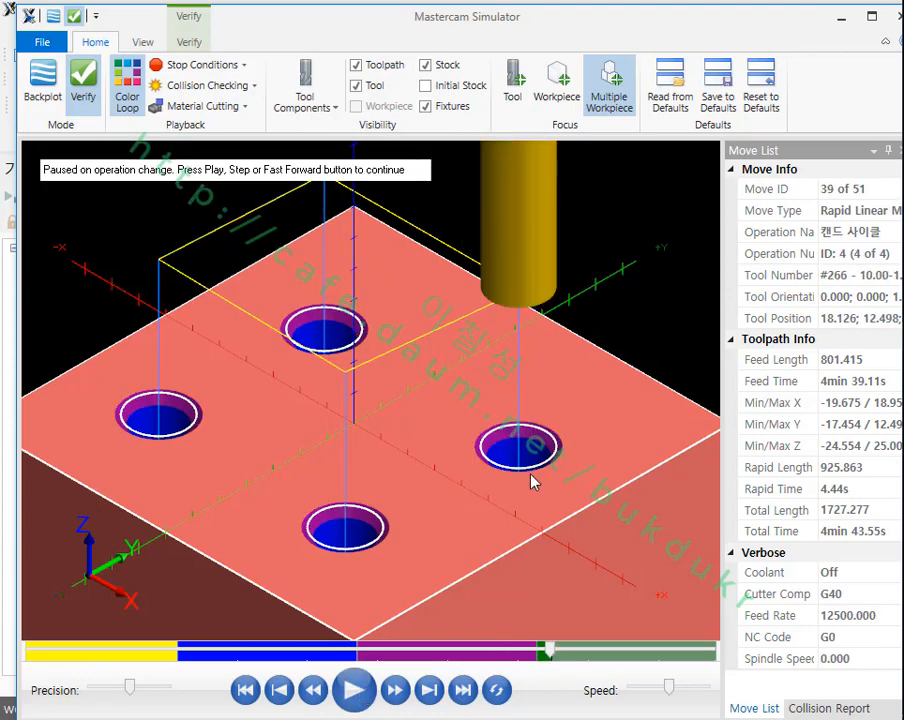
pyautogui.click(354, 690)
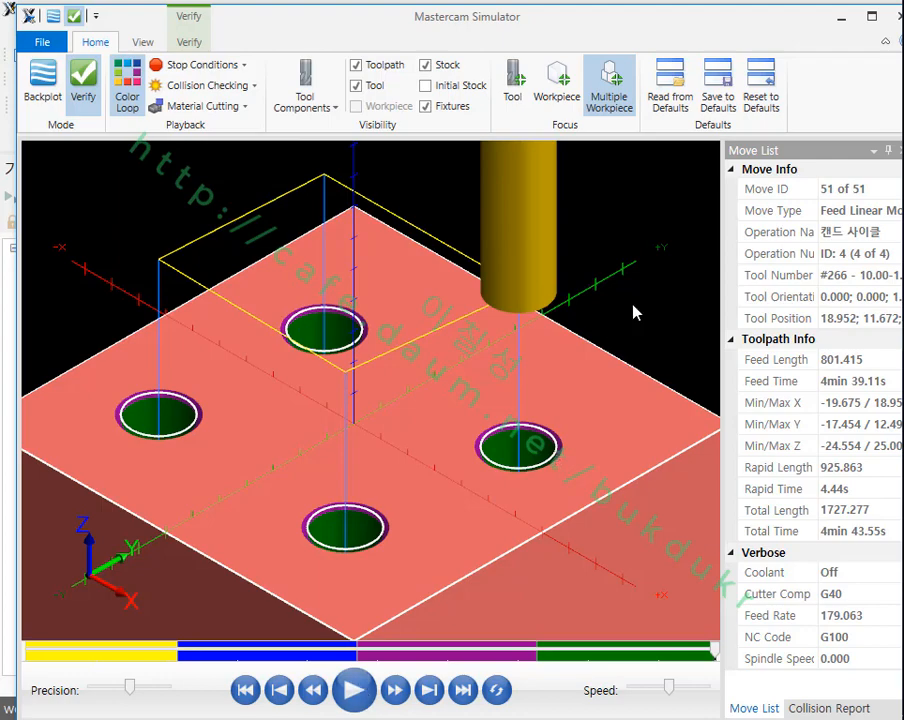
pyautogui.scroll(5, 563, 472)
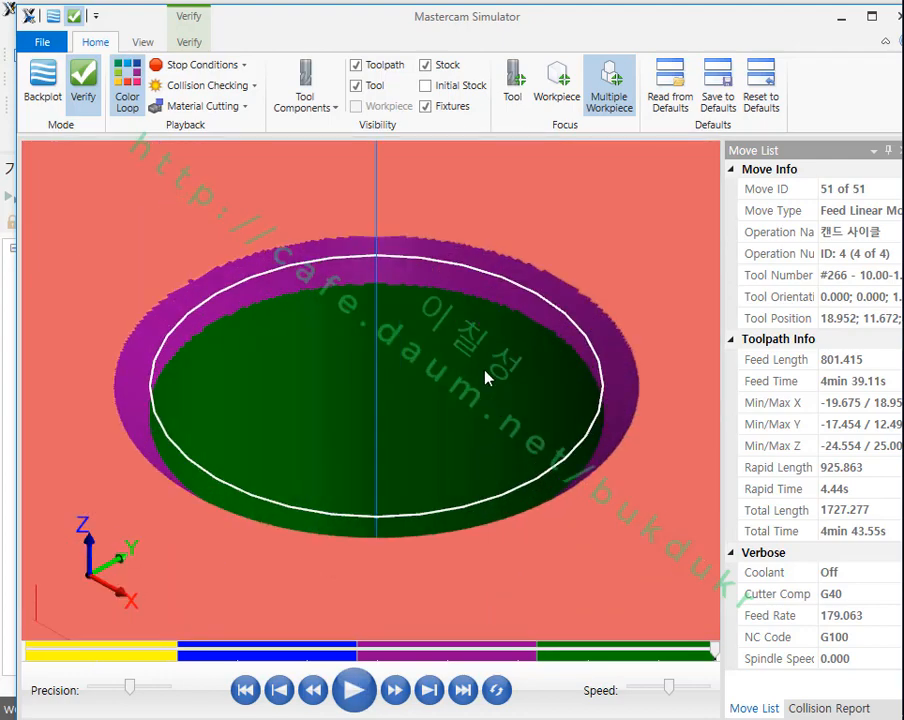
pyautogui.scroll(-5, 484, 370)
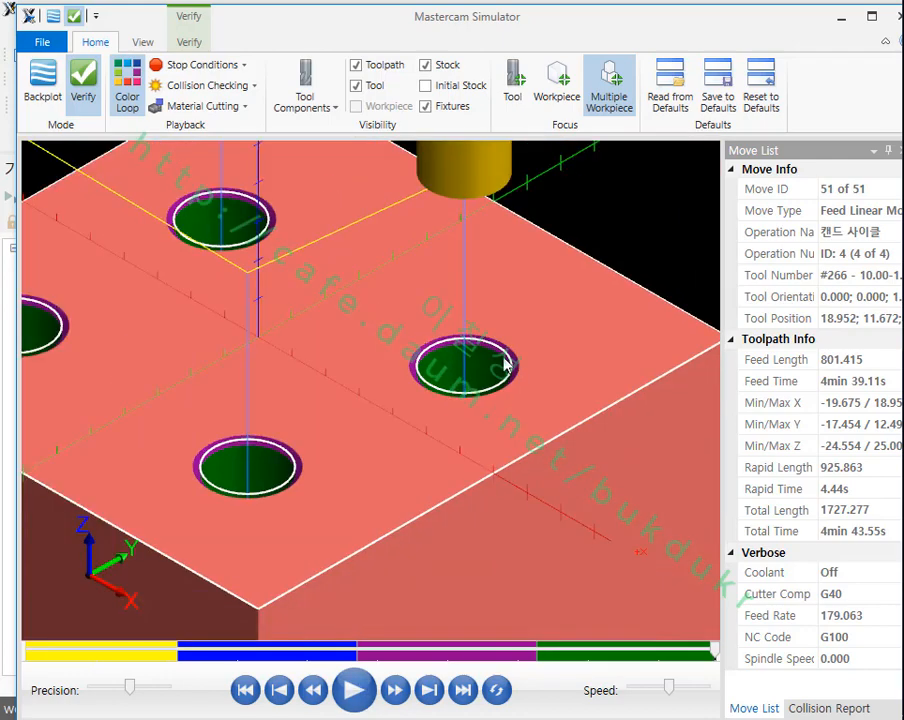
pyautogui.click(840, 17)
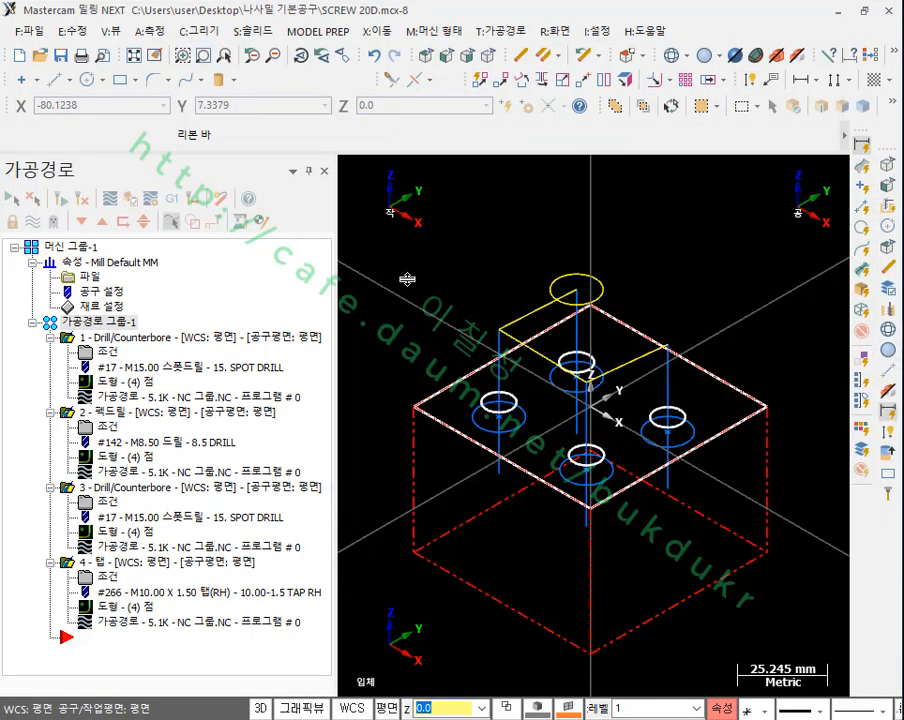
# Step: Check the drilling depth in the linking parameters of the first spot drill operation and of the chamfering operation
pyautogui.click(108, 352)
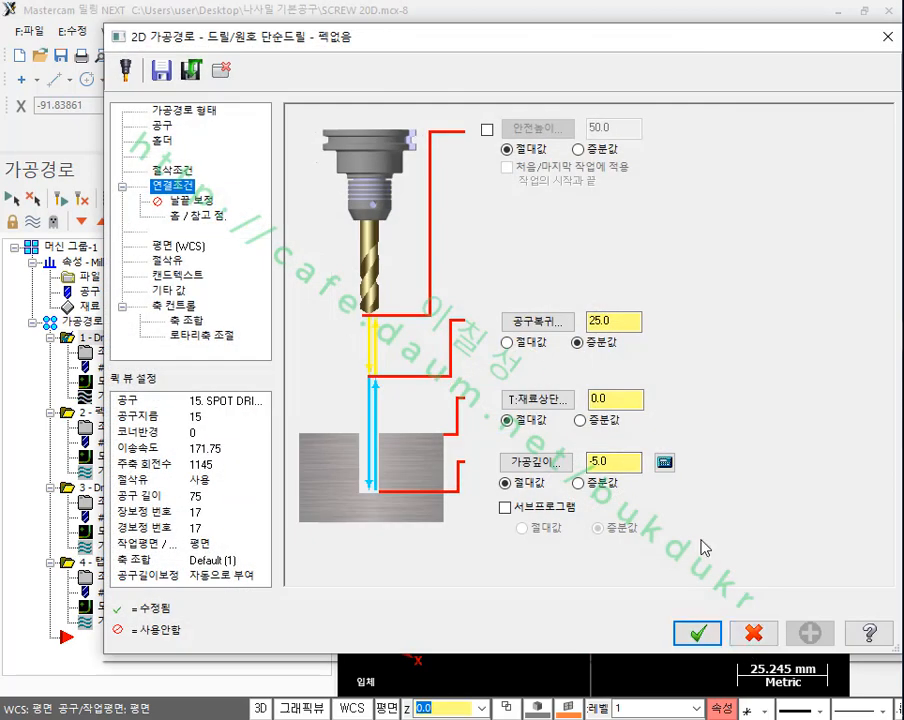
pyautogui.doubleClick(613, 463)
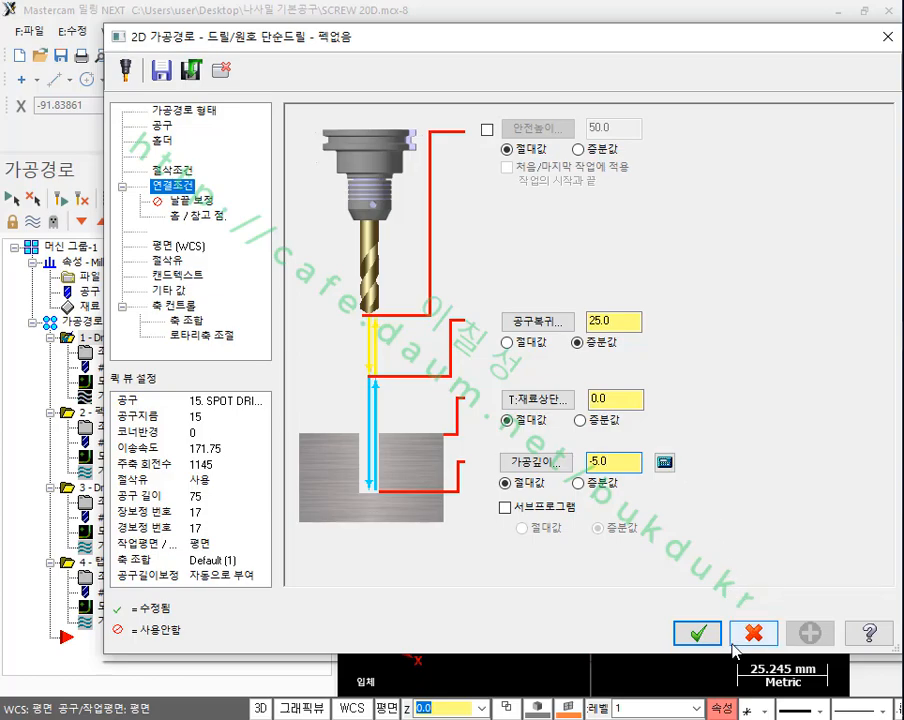
pyautogui.press('Return')
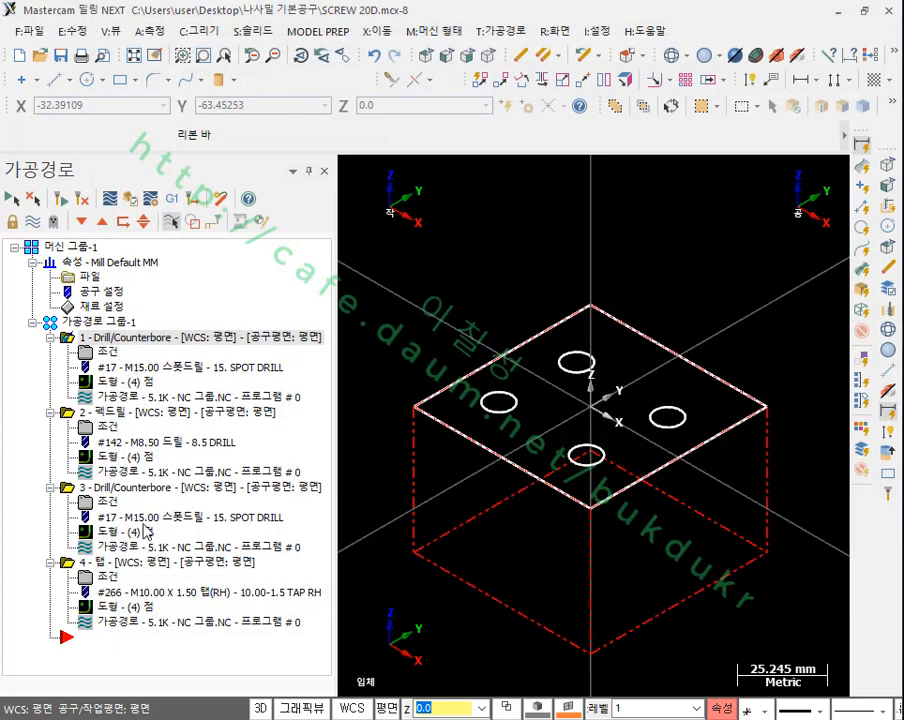
pyautogui.click(100, 501)
pyautogui.doubleClick(613, 462)
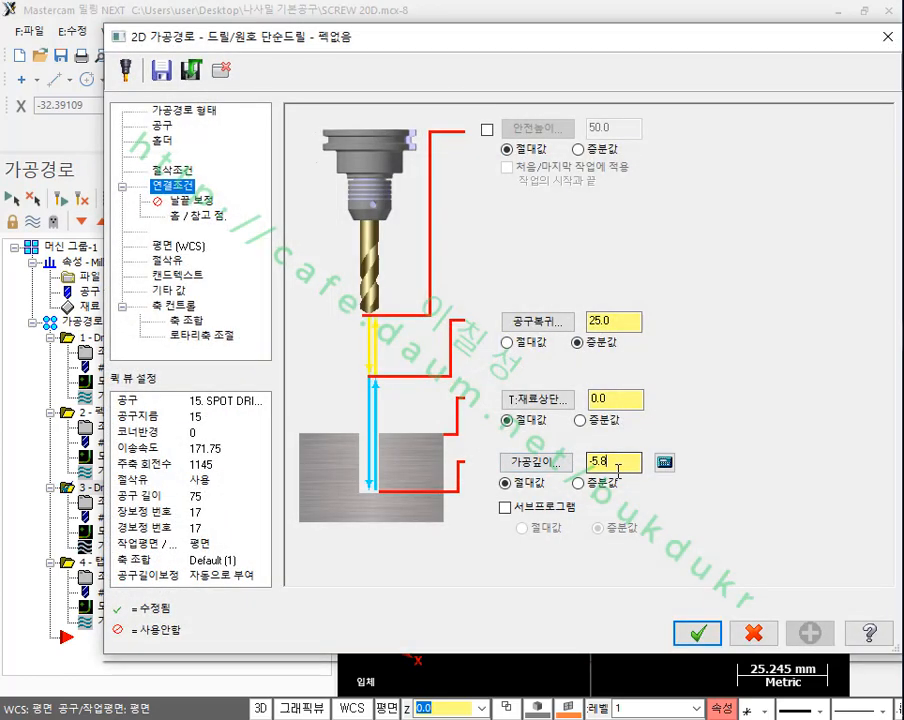
pyautogui.click(697, 633)
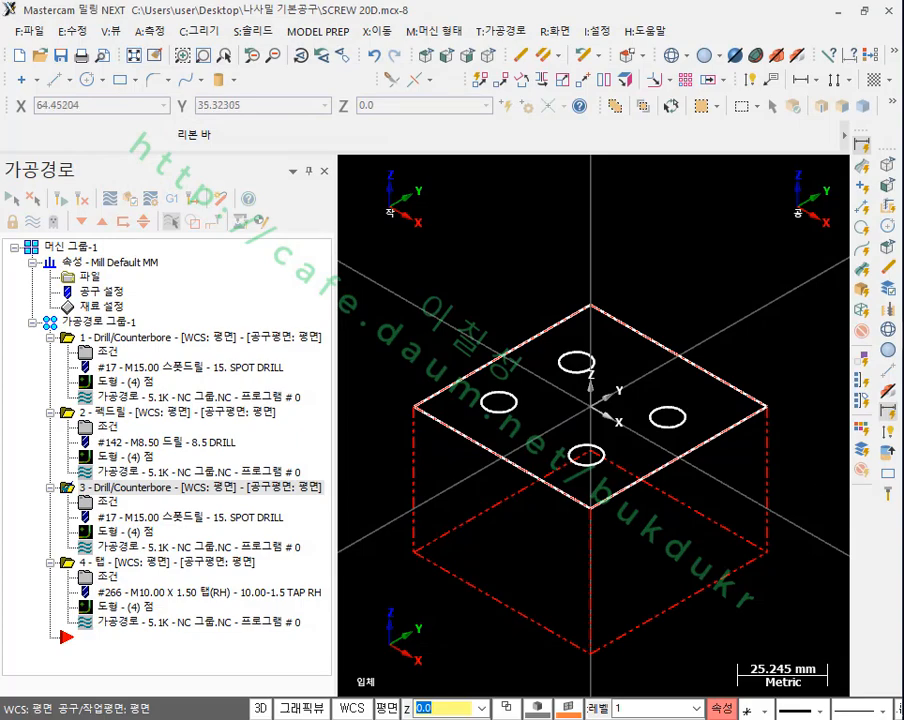
# Step: Switch to the PDF manual in Adobe Acrobat Pro, read the automatic drilling sections through pre-drilling, and return to Mastercam
pyautogui.hotkey('alt', 'Tab')
pyautogui.scroll(-10, 565, 420)
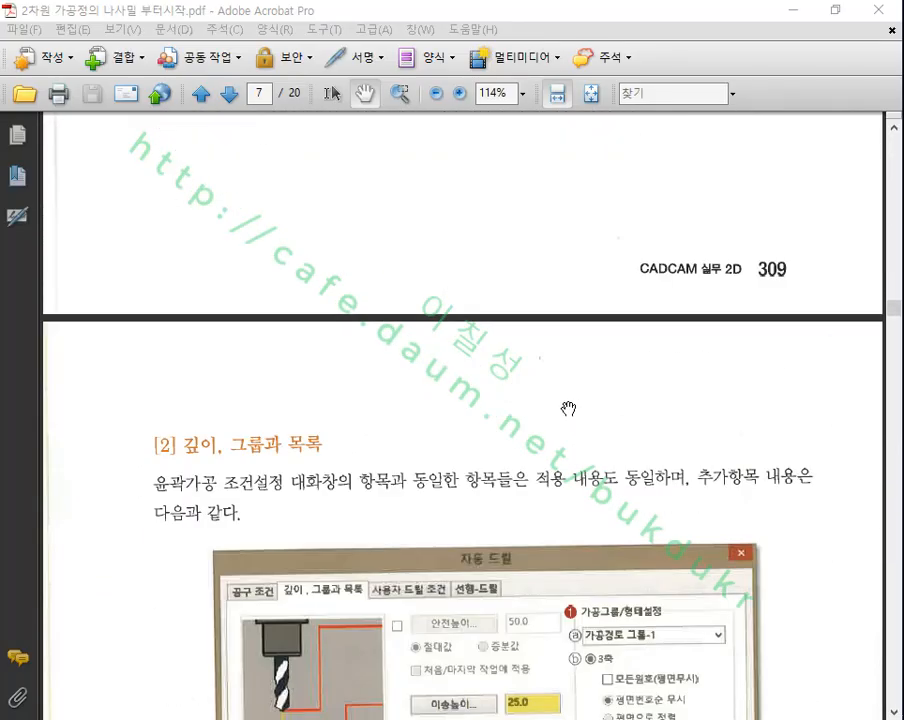
pyautogui.scroll(-15, 570, 400)
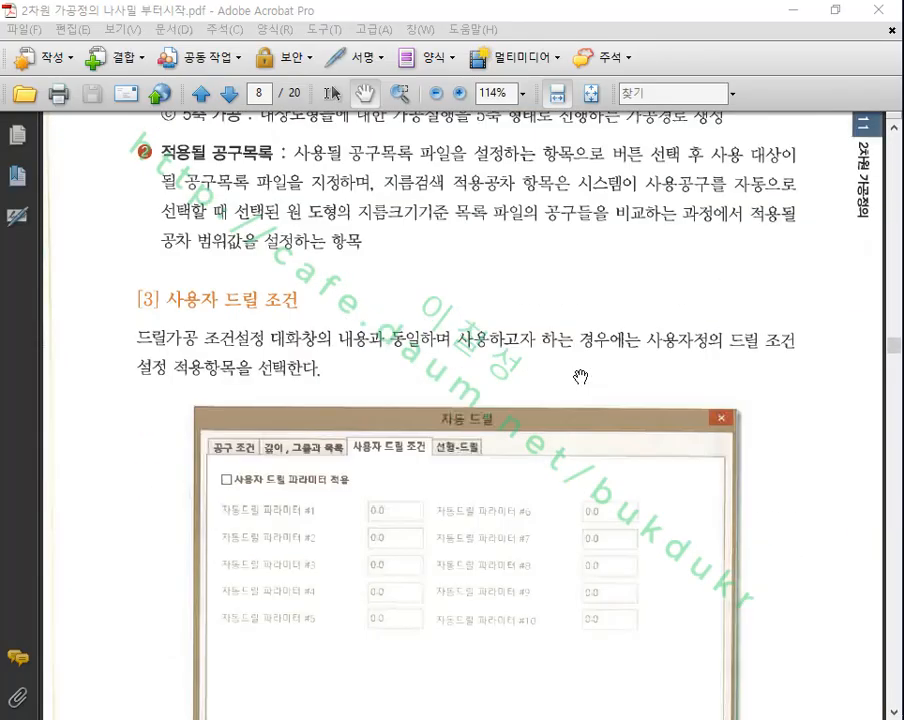
pyautogui.scroll(-6, 580, 381)
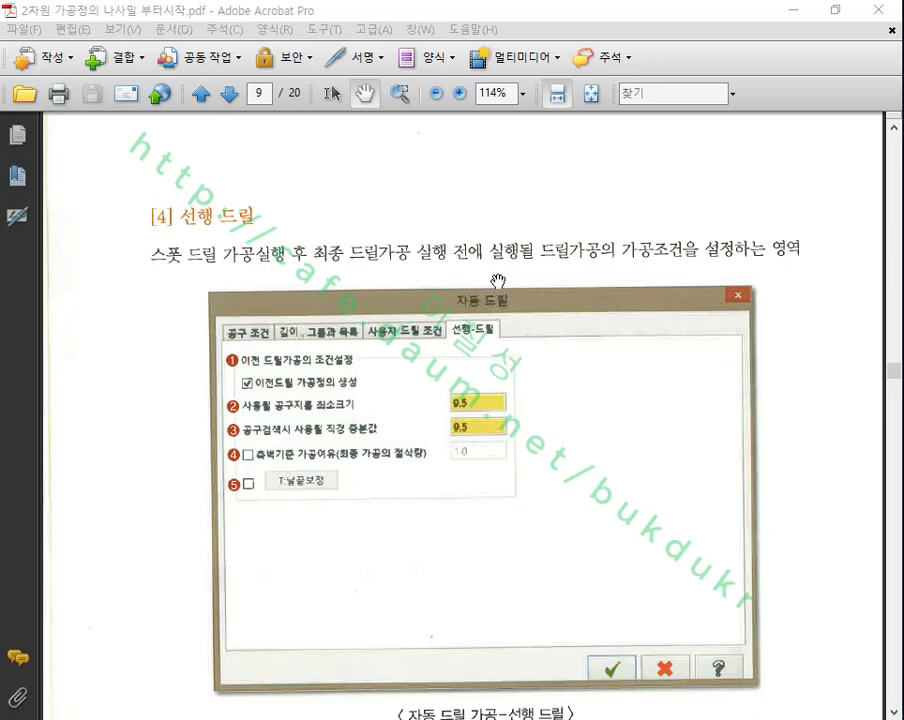
pyautogui.click(796, 12)
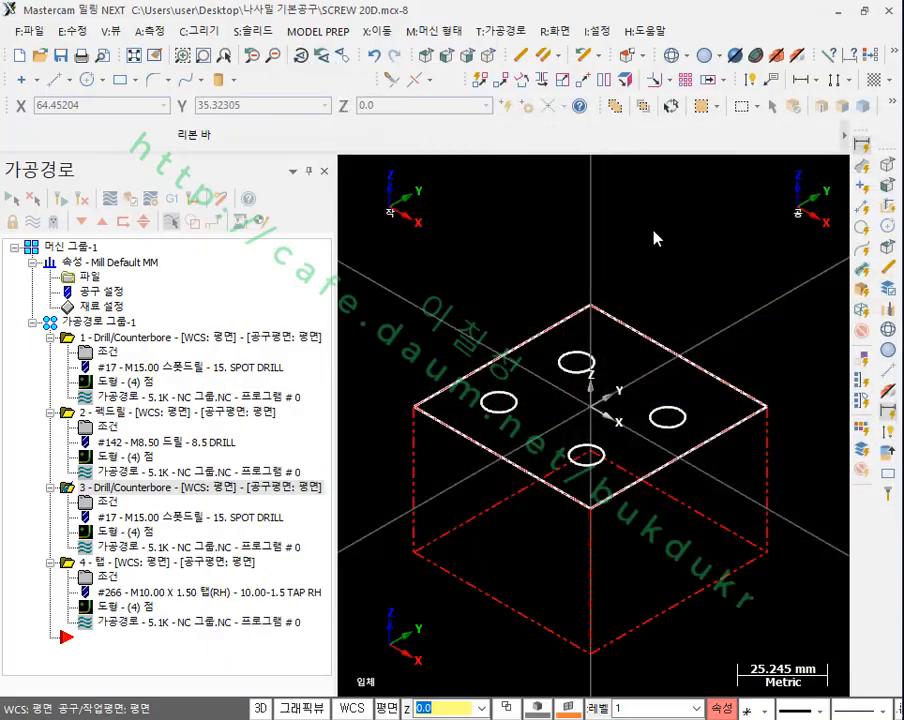
# Step: Delete all four drilling and tapping operations from the toolpath group and confirm the deletion
pyautogui.scroll(-1, 620, 360)
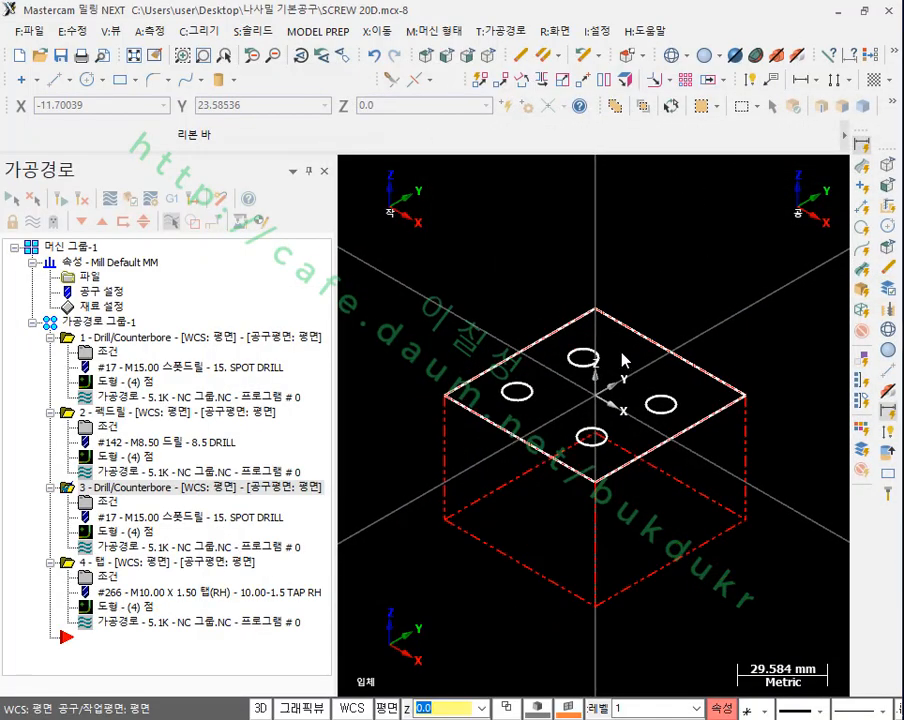
pyautogui.keyDown('shift'); pyautogui.click(85, 339); pyautogui.keyUp('shift')
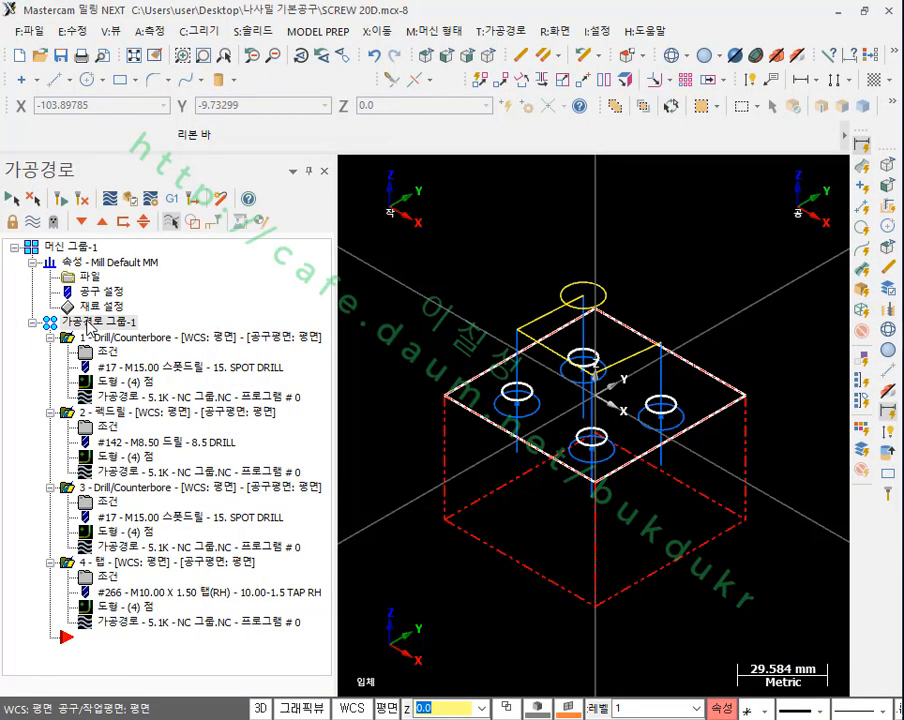
pyautogui.press('Delete')
pyautogui.click(486, 423)
pyautogui.scroll(2, 636, 418)
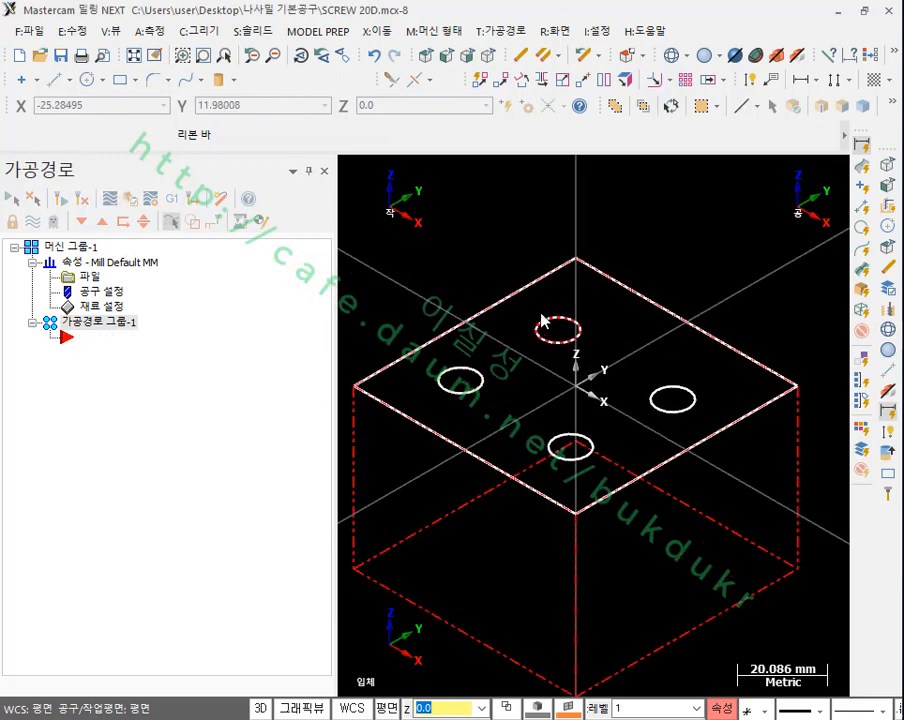
# Step: Start a pocket toolpath on the block's square top outline and choose the 10. FLAT ENDMILL from the tool library
pyautogui.click(490, 32)
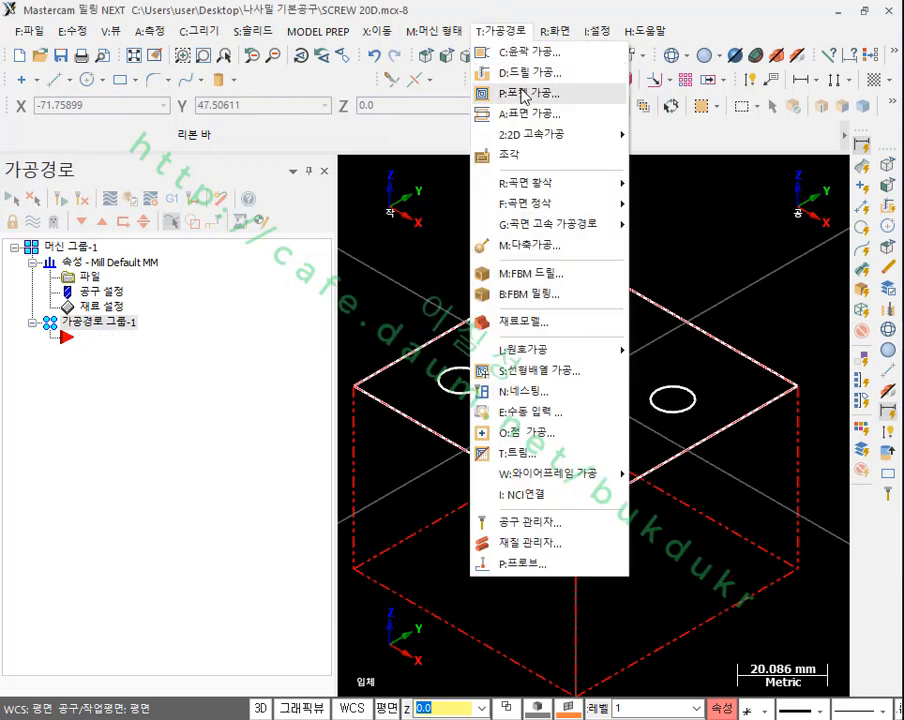
pyautogui.click(514, 90)
pyautogui.click(622, 490)
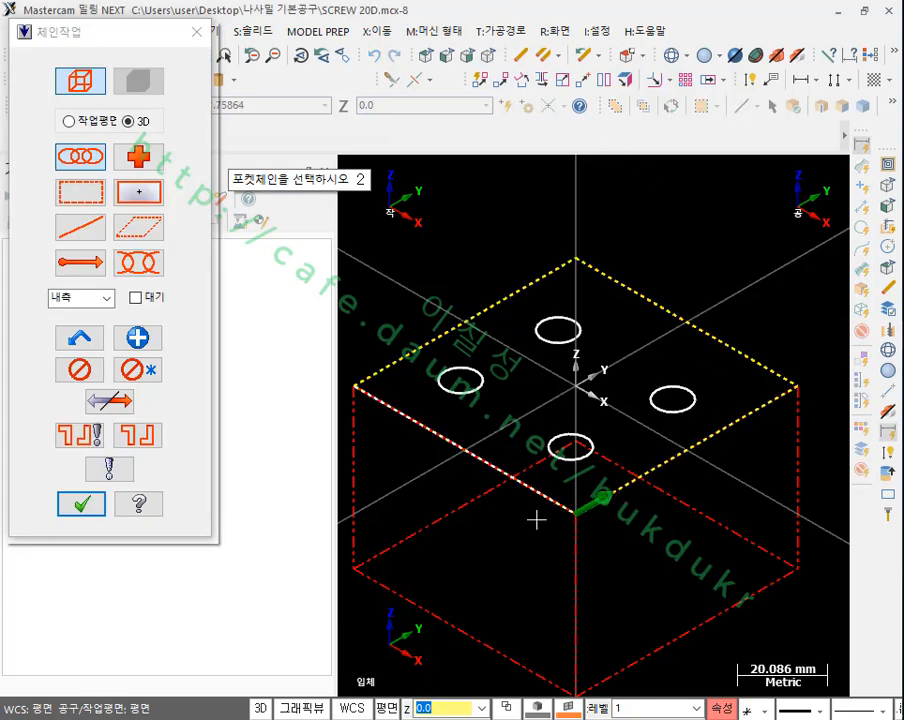
pyautogui.click(82, 503)
pyautogui.click(162, 126)
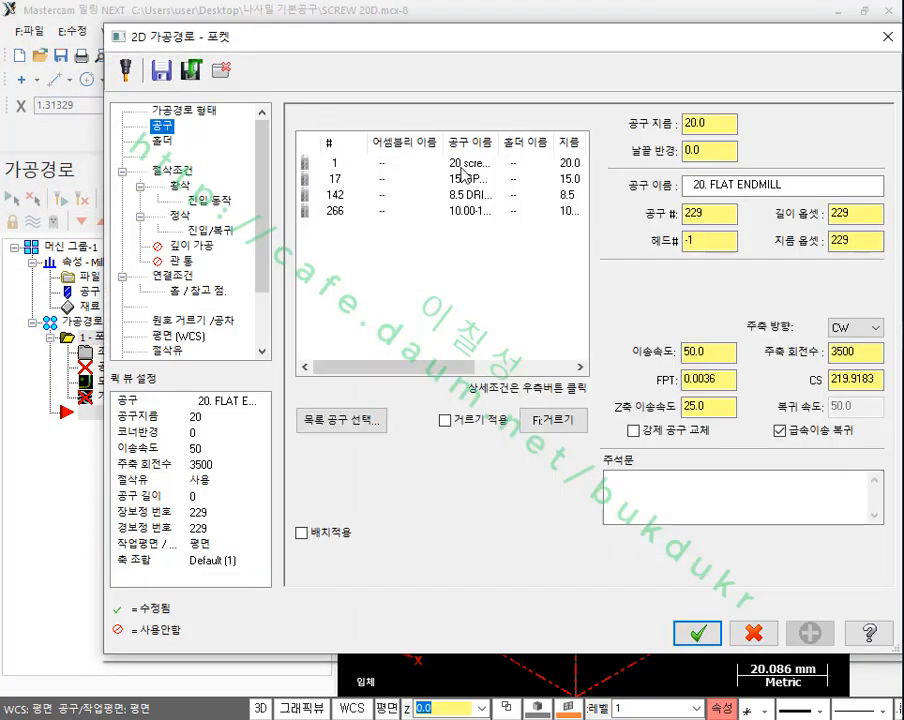
pyautogui.click(358, 421)
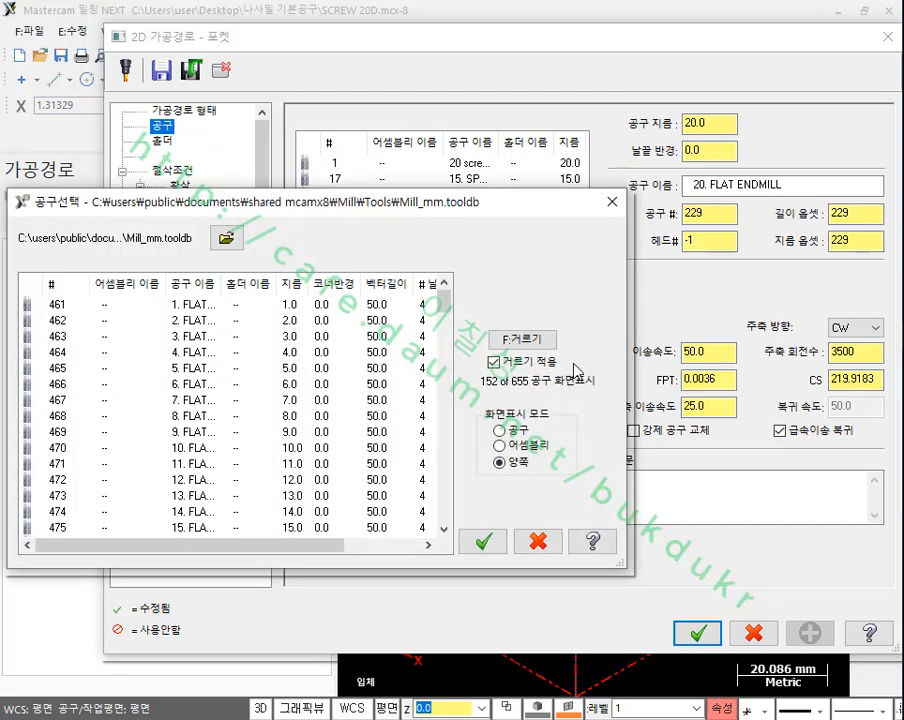
pyautogui.doubleClick(236, 447)
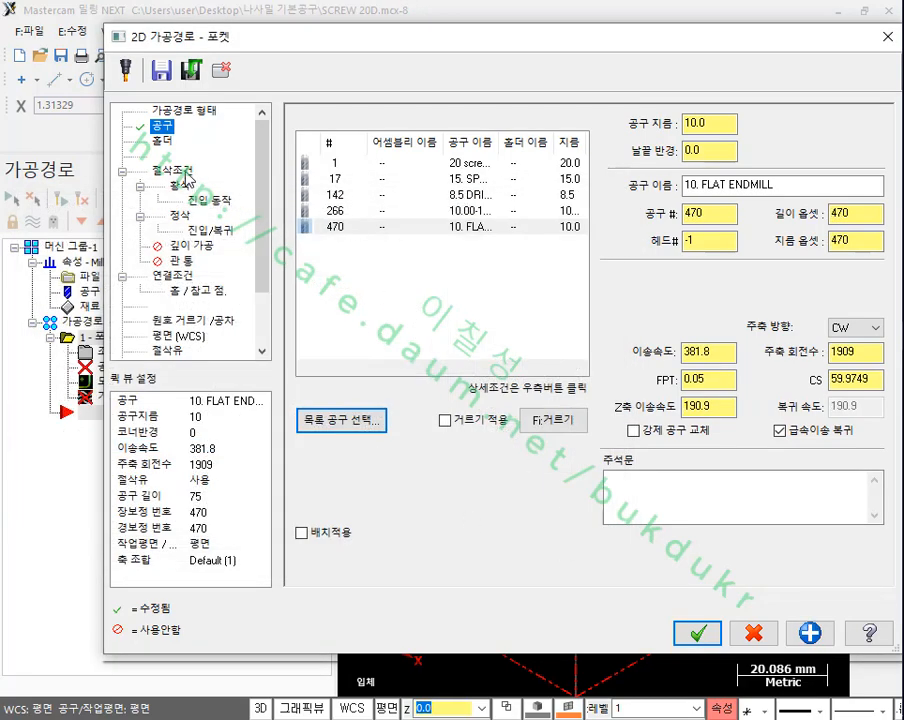
# Step: Set the pocket's wall and floor stock allowances to 1.0, set its absolute depth to -20.0, and generate the toolpath
pyautogui.click(180, 172)
pyautogui.click(480, 494)
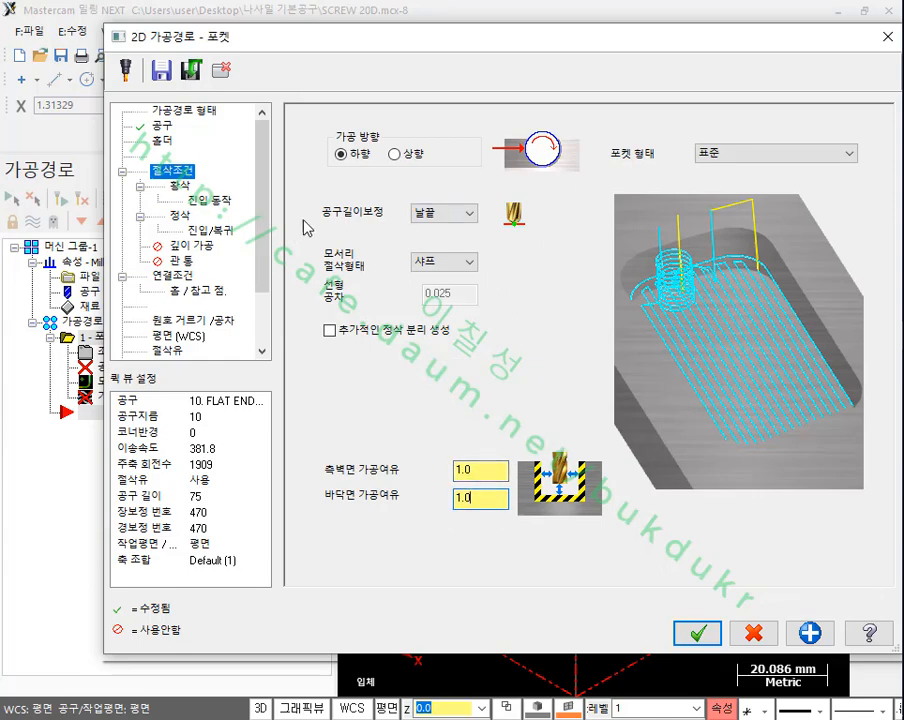
pyautogui.click(173, 276)
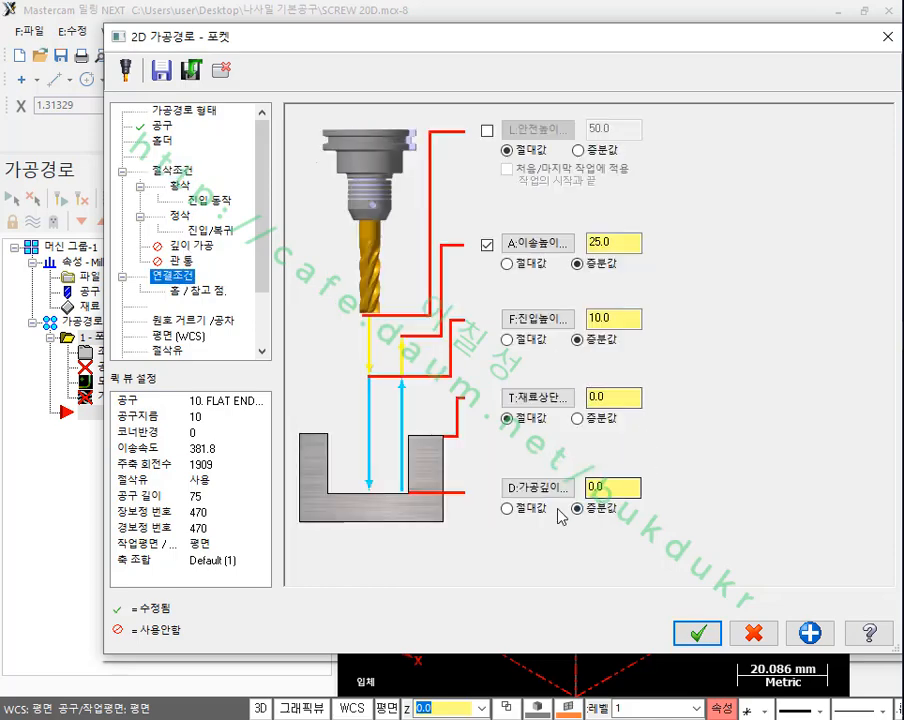
pyautogui.click(509, 509)
pyautogui.moveTo(614, 488); pyautogui.dragTo(549, 490)
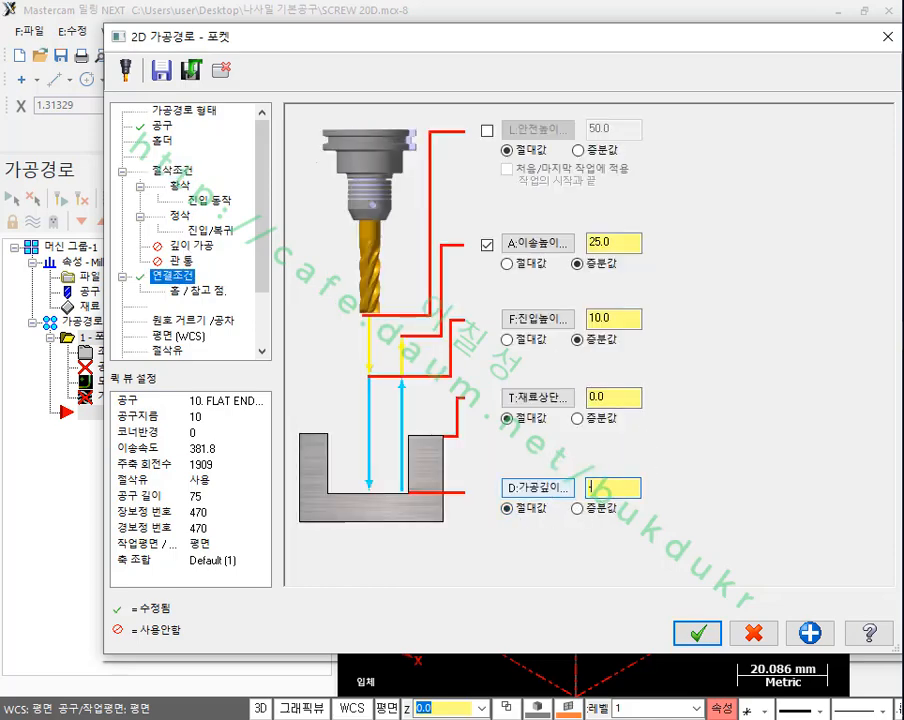
pyautogui.click(705, 633)
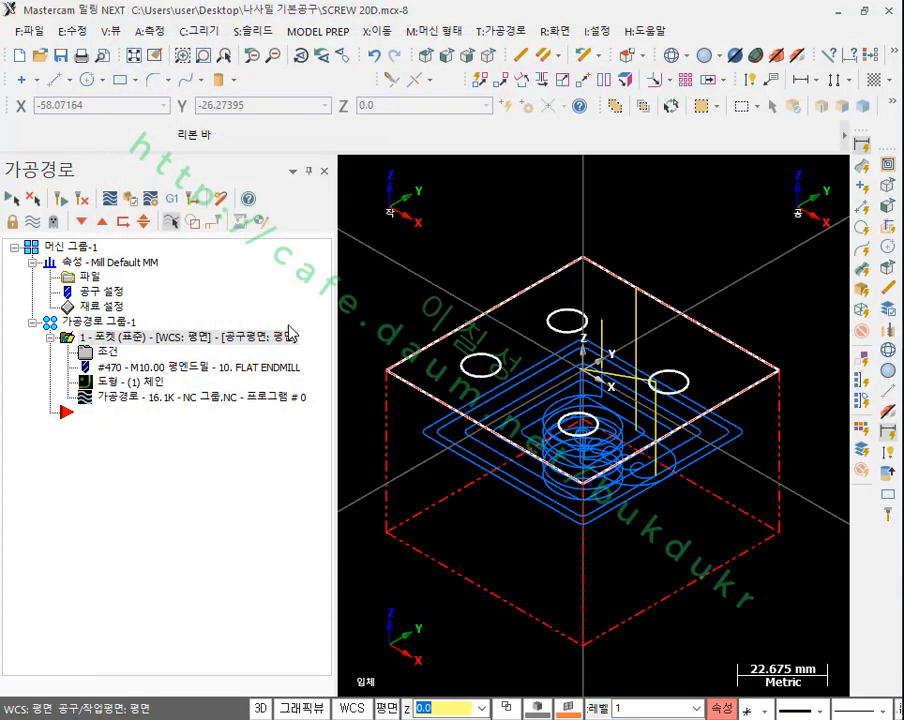
# Step: Verify the pocket toolpath in the simulator, examine the helical entry and finished pocket, and minimize the simulator
pyautogui.click(128, 197)
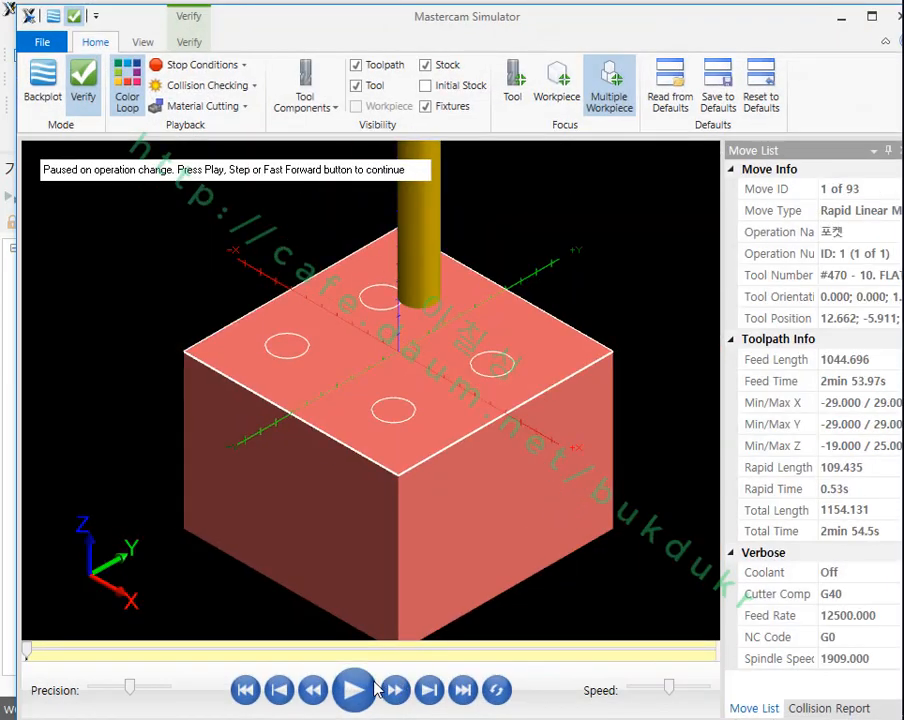
pyautogui.click(372, 686)
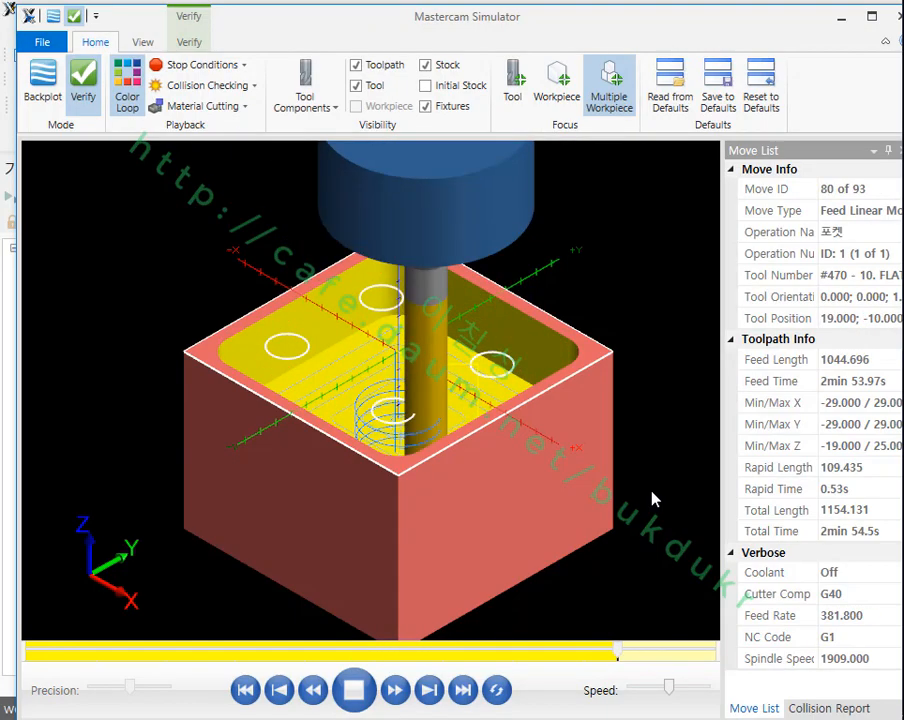
pyautogui.moveTo(456, 405); pyautogui.dragTo(452, 369, button='middle')
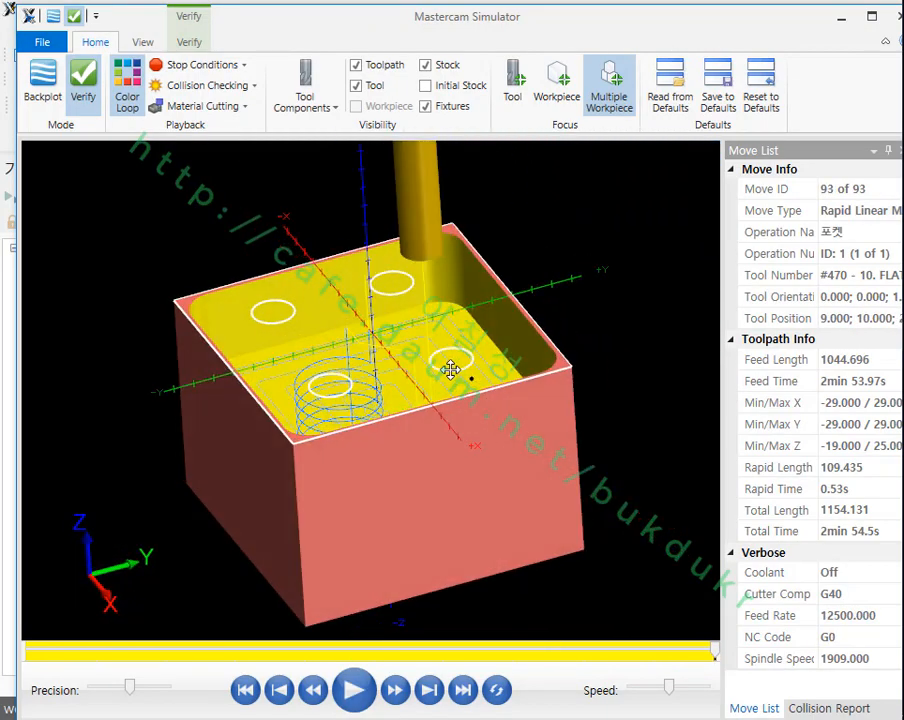
pyautogui.scroll(6, 390, 373)
pyautogui.scroll(-6, 400, 360)
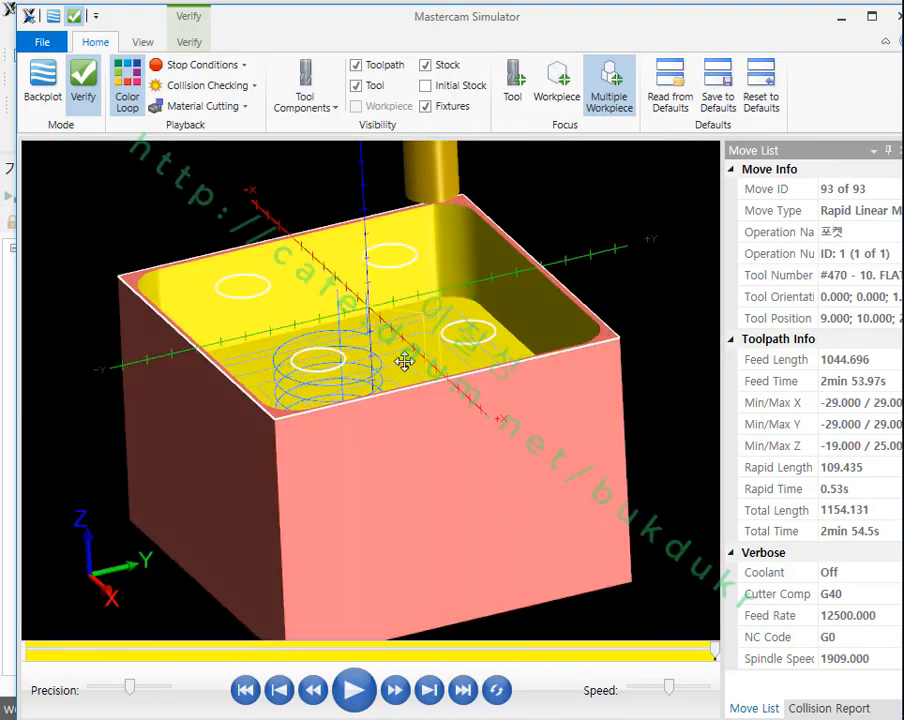
pyautogui.click(839, 18)
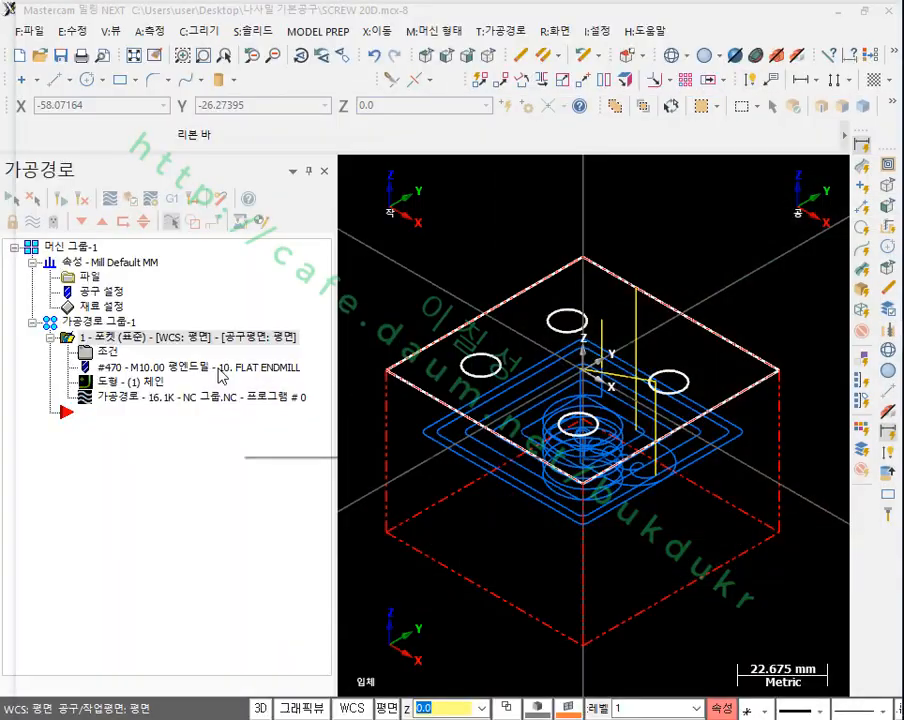
# Step: Set the pocket operation's entry motion to the 자동으로 부여 option and regenerate the toolpath
pyautogui.click(107, 353)
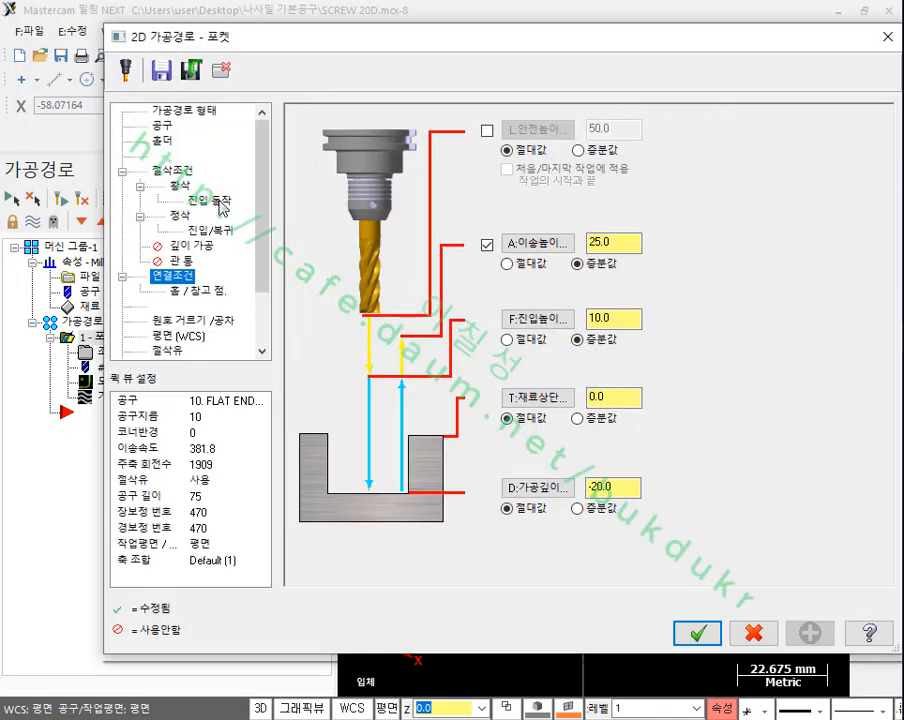
pyautogui.click(210, 201)
pyautogui.click(328, 123)
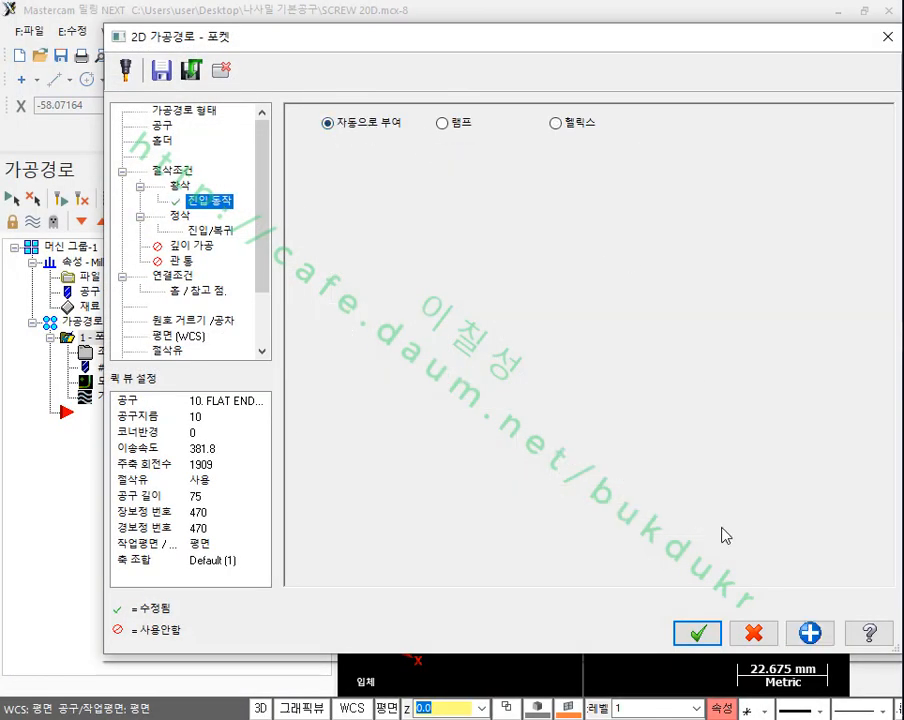
pyautogui.click(697, 635)
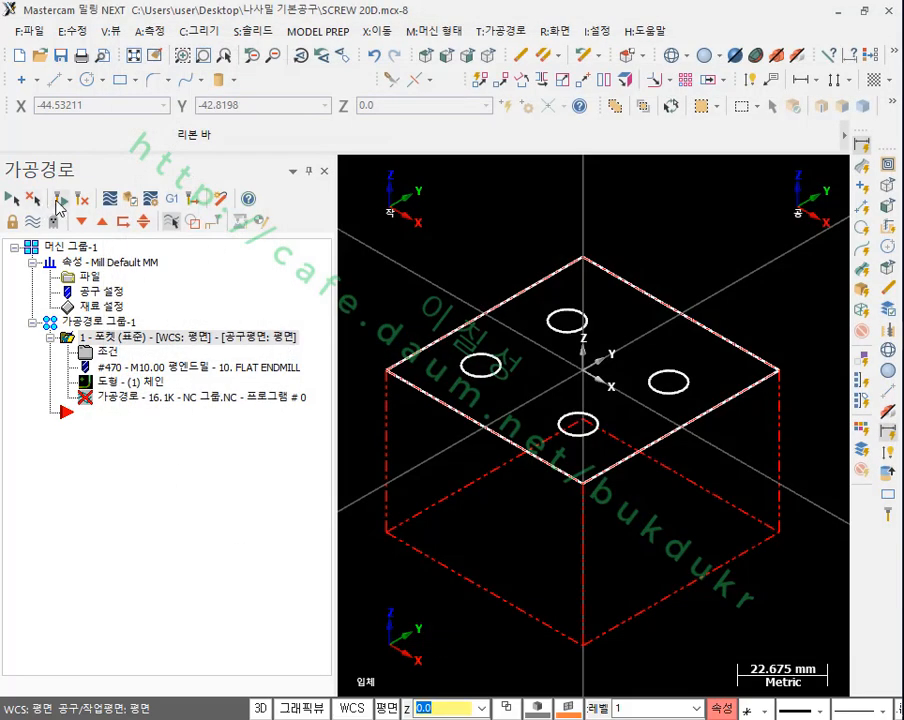
# Step: Verify the regenerated pocket toolpath in the simulator and play the complete cut
pyautogui.click(130, 198)
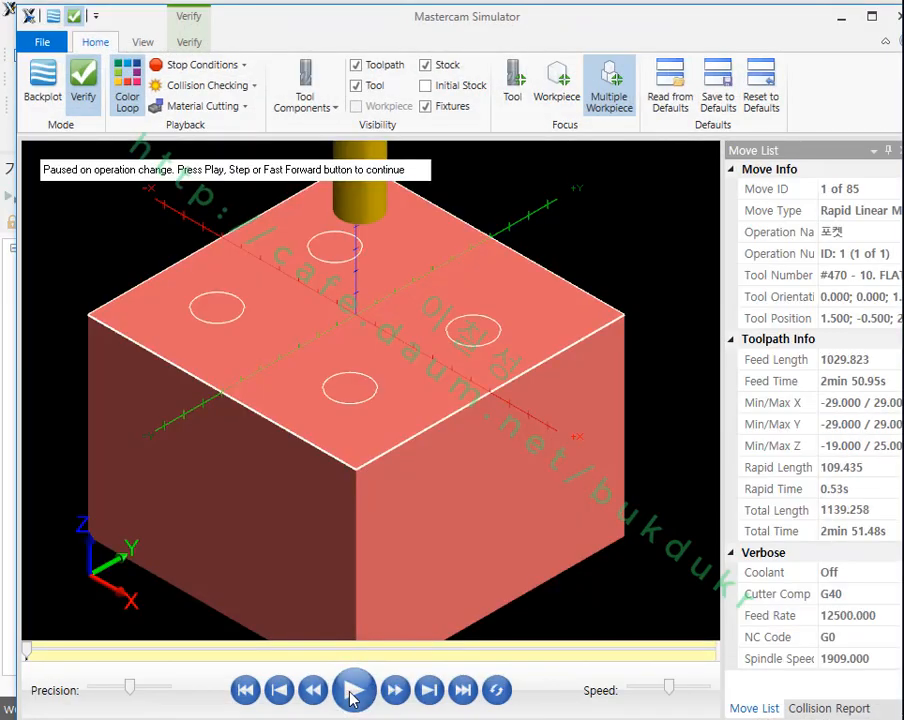
pyautogui.click(354, 690)
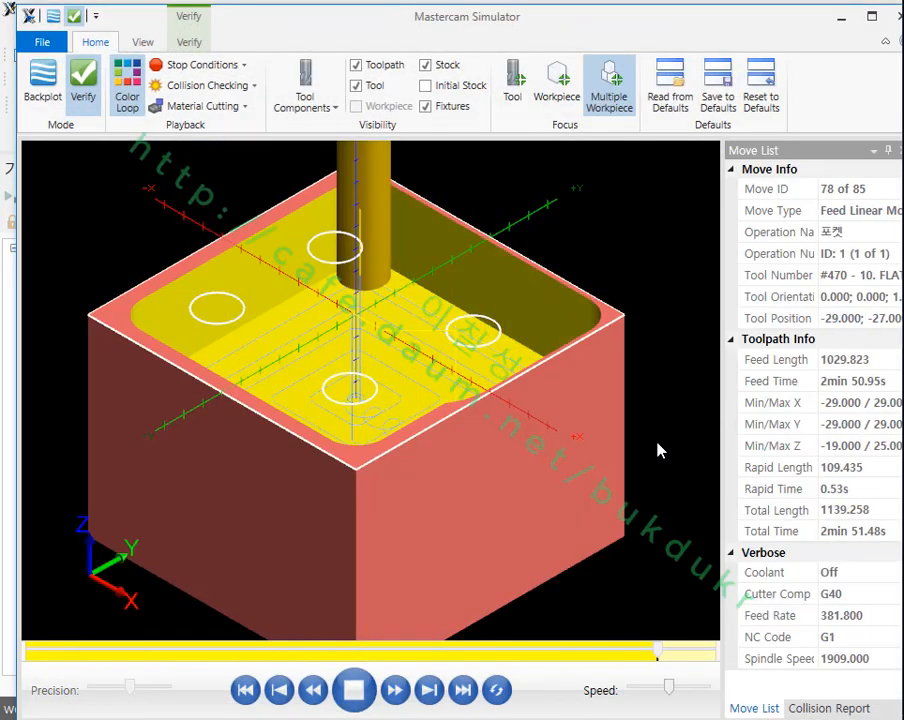
pyautogui.moveTo(418, 325); pyautogui.dragTo(450, 326, button='middle')
# Step: Rewind the pocket simulation and step through the plunge and first roughing moves, examining the tool's entry into the stock
pyautogui.click(245, 690)
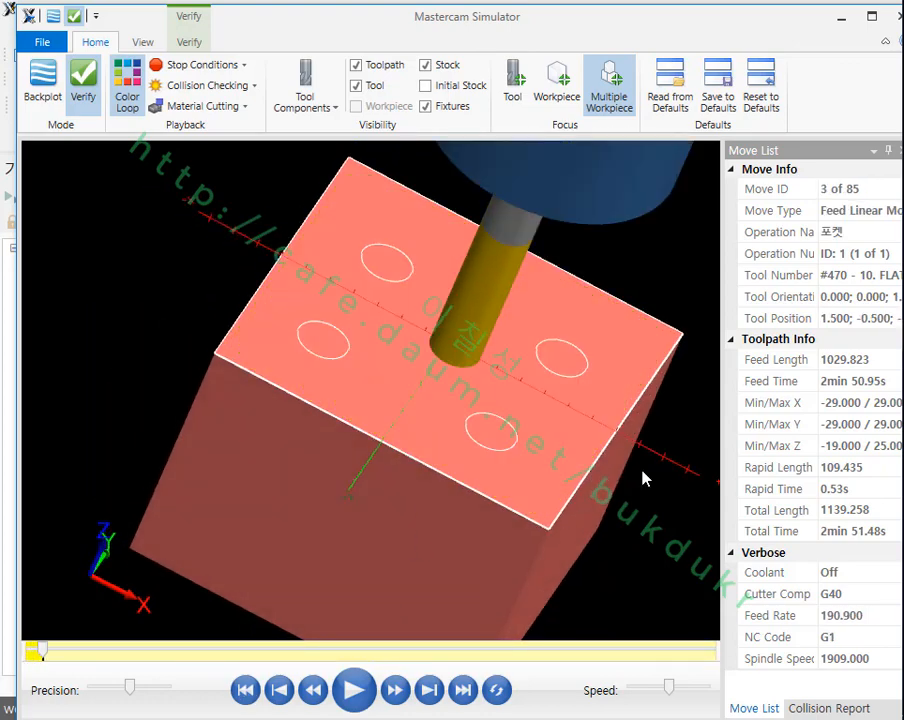
pyautogui.scroll(1, 503, 422)
pyautogui.moveTo(503, 422); pyautogui.dragTo(545, 383, button='middle')
pyautogui.scroll(1, 541, 383)
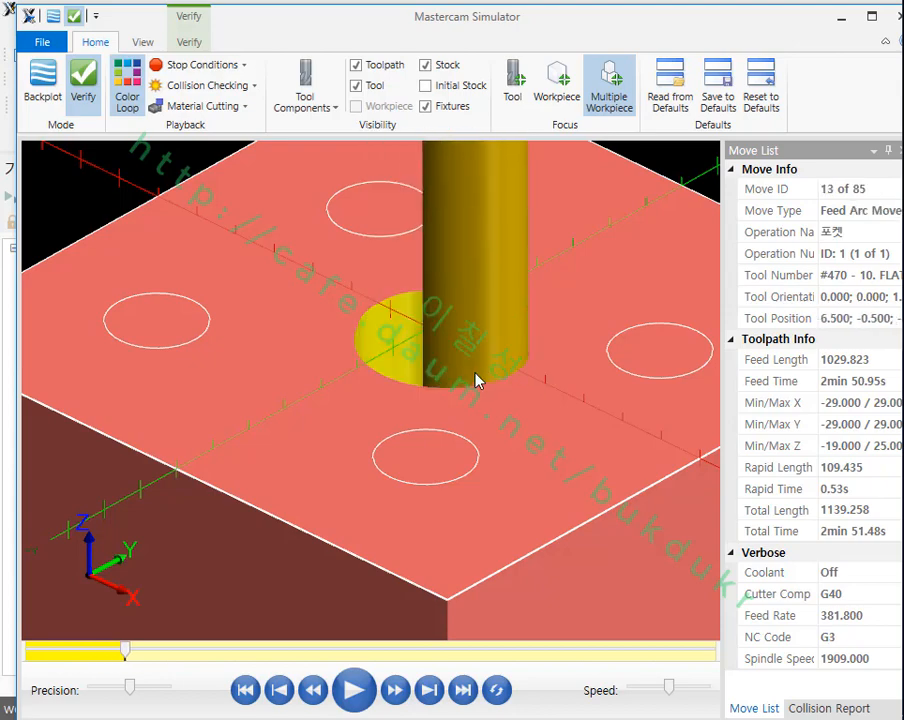
pyautogui.press('s')
pyautogui.press('s')
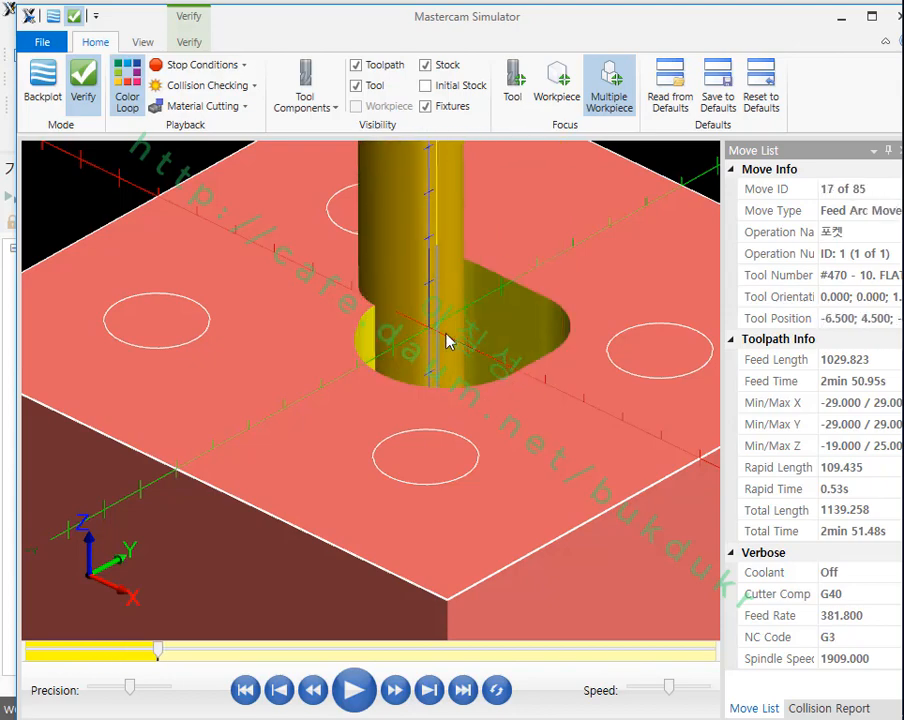
pyautogui.moveTo(446, 333); pyautogui.dragTo(375, 333, button='middle')
# Step: Hide the milling holder in the simulation, inspect the tool inside the partly cut pocket, and close the simulator
pyautogui.click(308, 101)
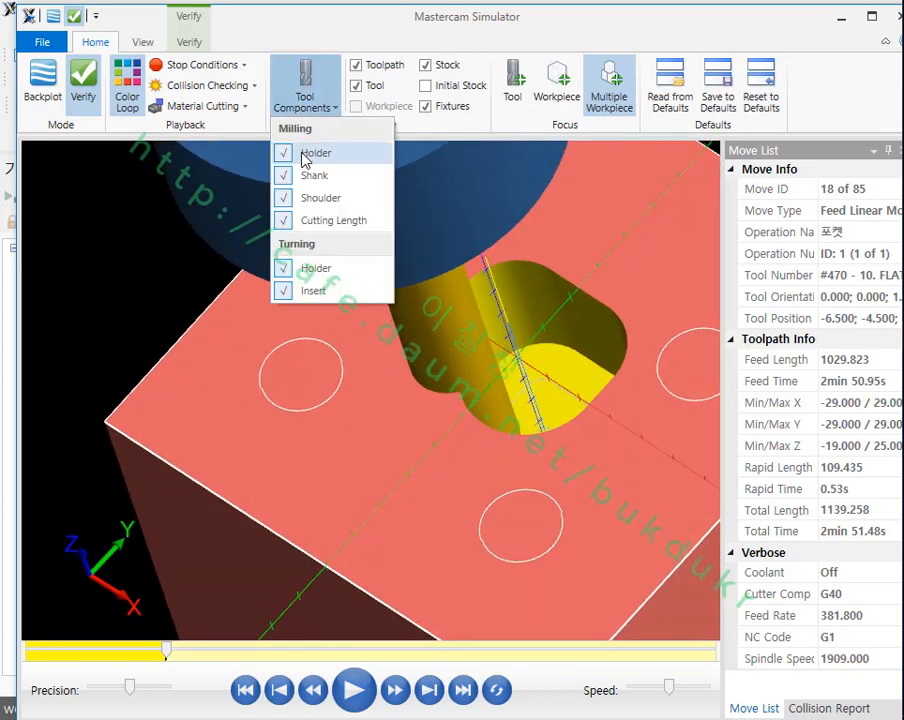
pyautogui.click(302, 154)
pyautogui.moveTo(406, 386); pyautogui.dragTo(474, 347, button='middle')
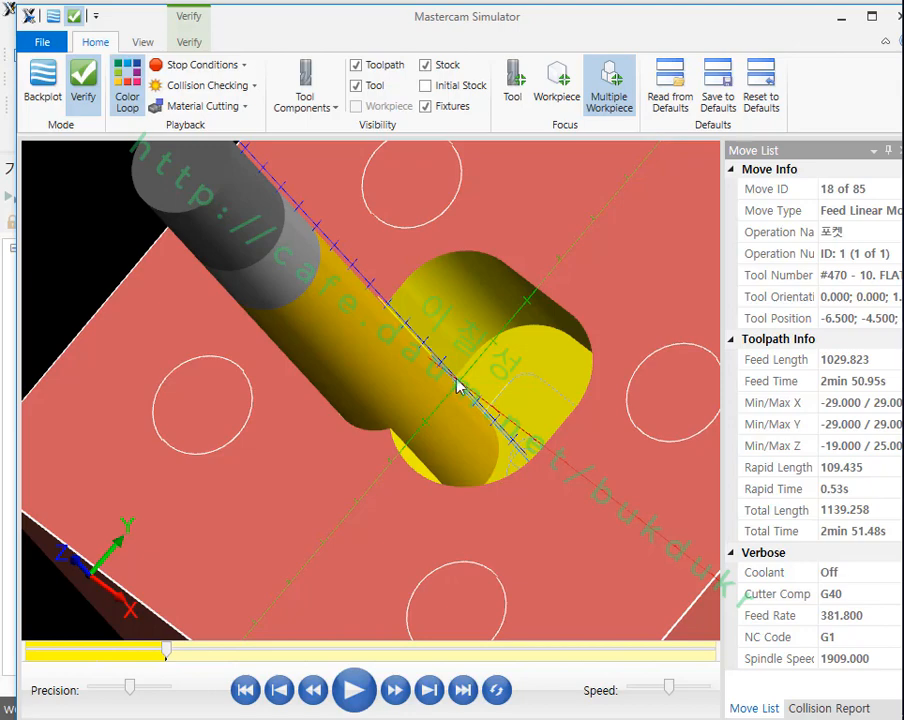
pyautogui.click(893, 16)
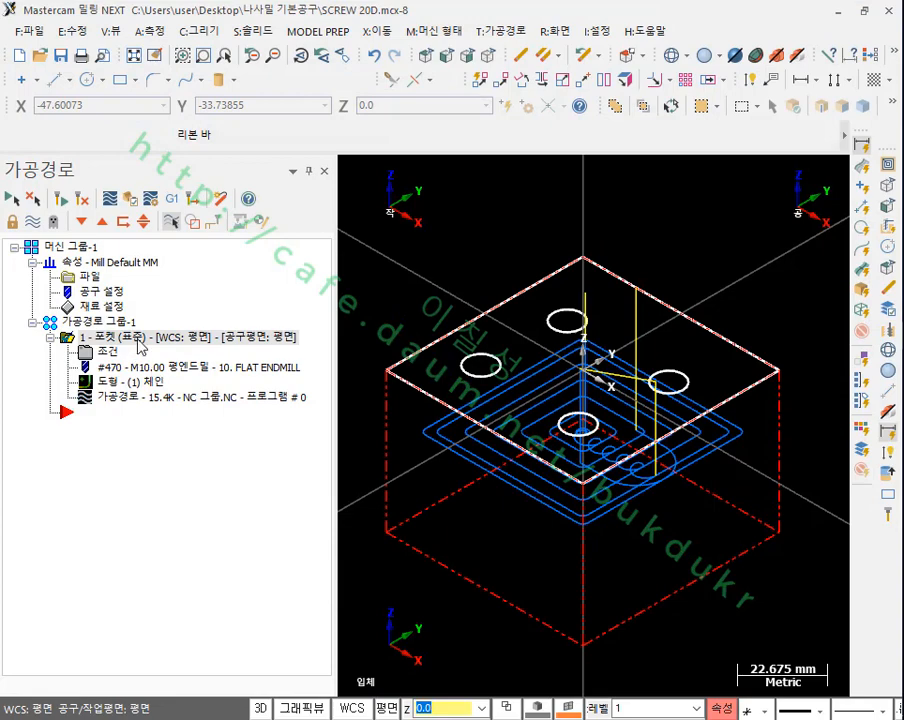
# Step: Open the start hole machining setup (시작홀 가공) for the pocket operation and move its dialog clear of the toolpath list
pyautogui.click(498, 31)
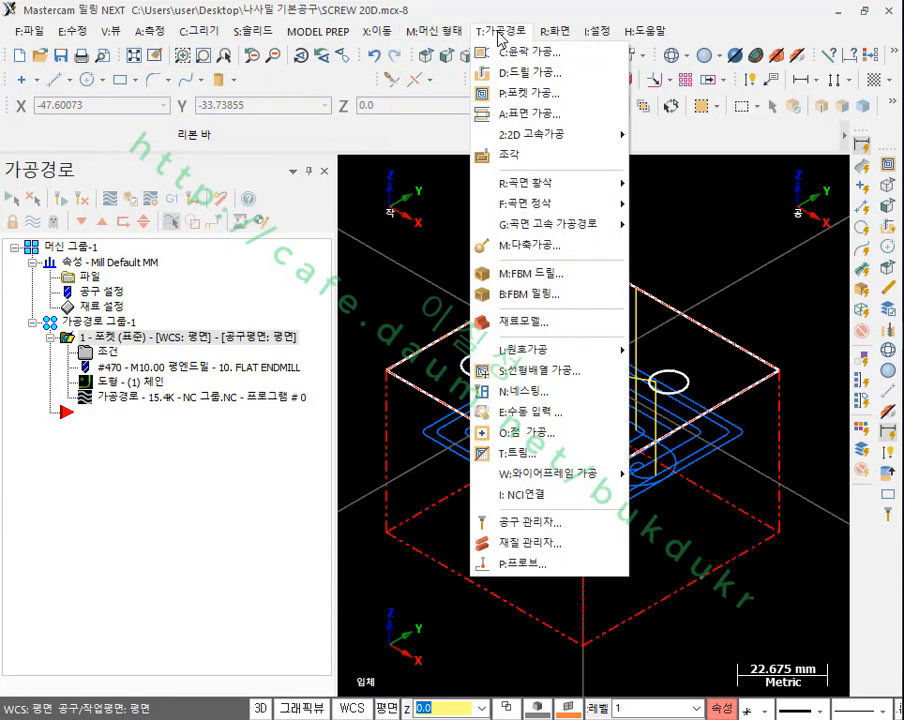
pyautogui.click(124, 477)
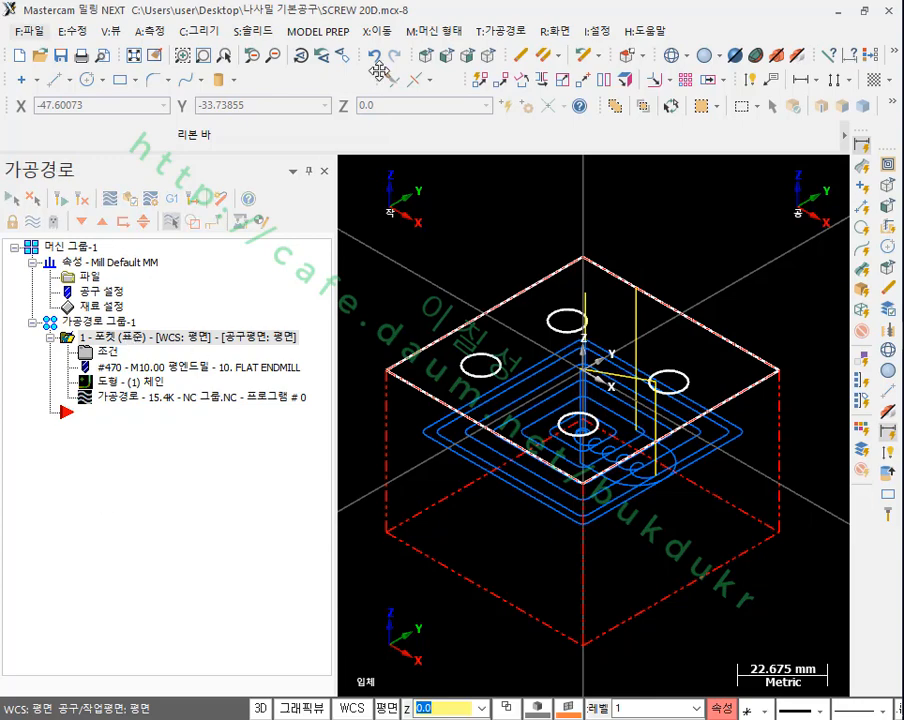
pyautogui.click(494, 31)
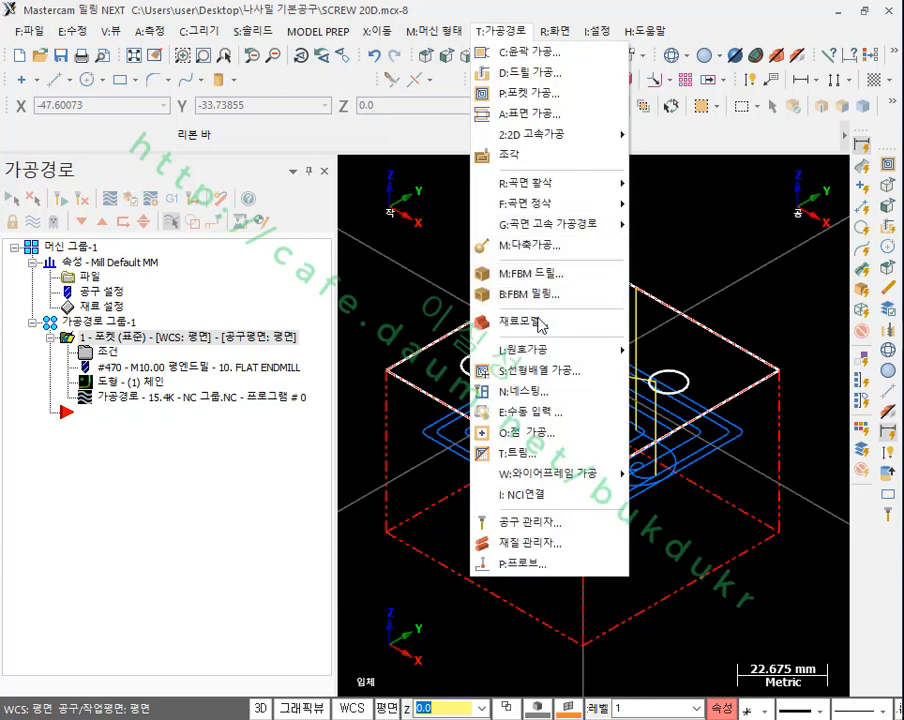
pyautogui.moveTo(540, 352)
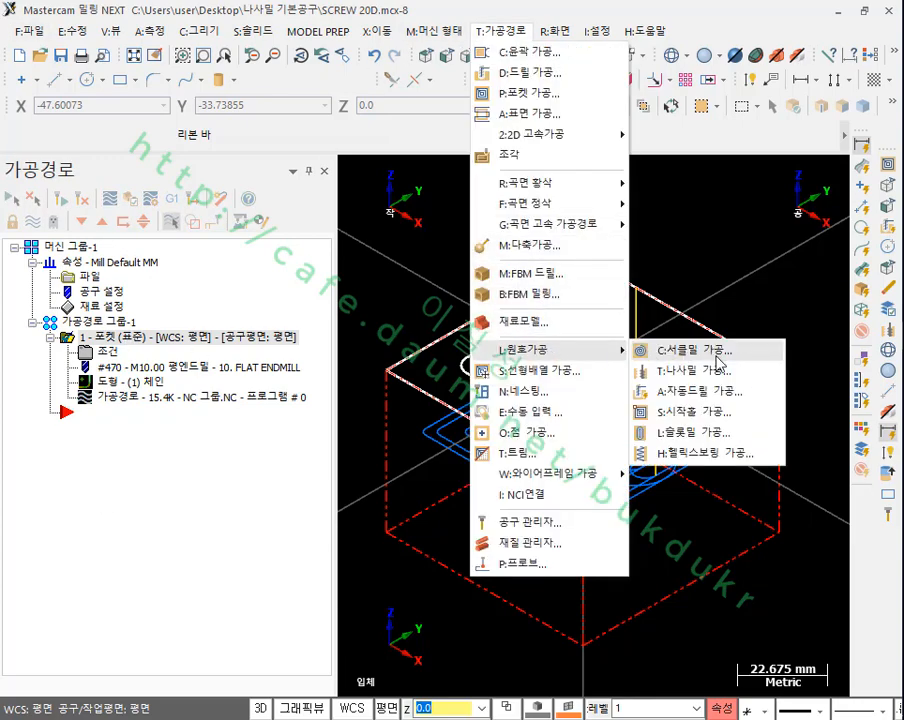
pyautogui.click(711, 418)
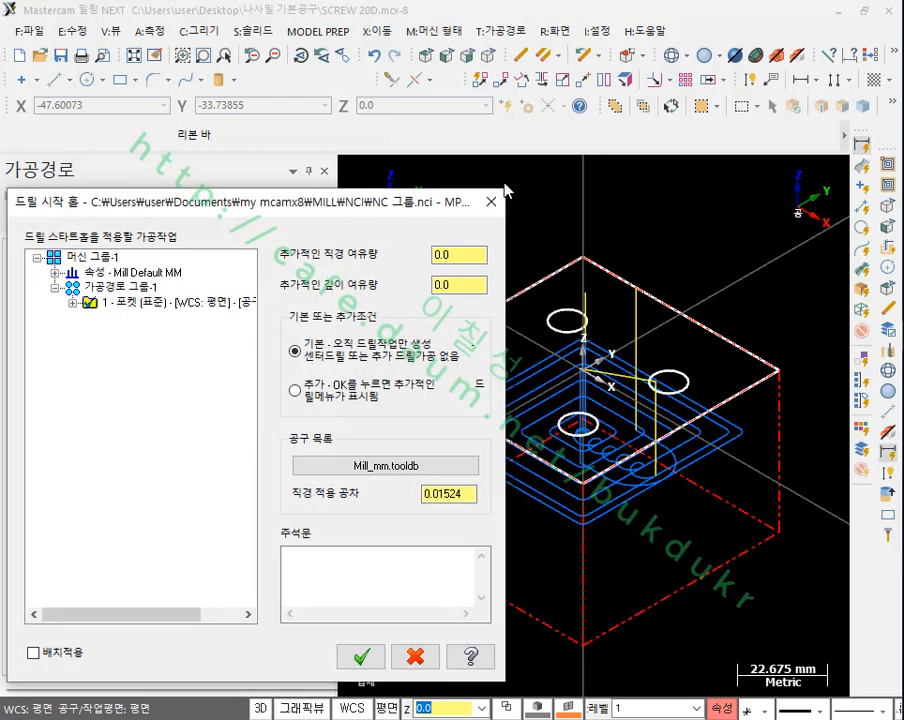
pyautogui.moveTo(250, 212); pyautogui.dragTo(520, 54)
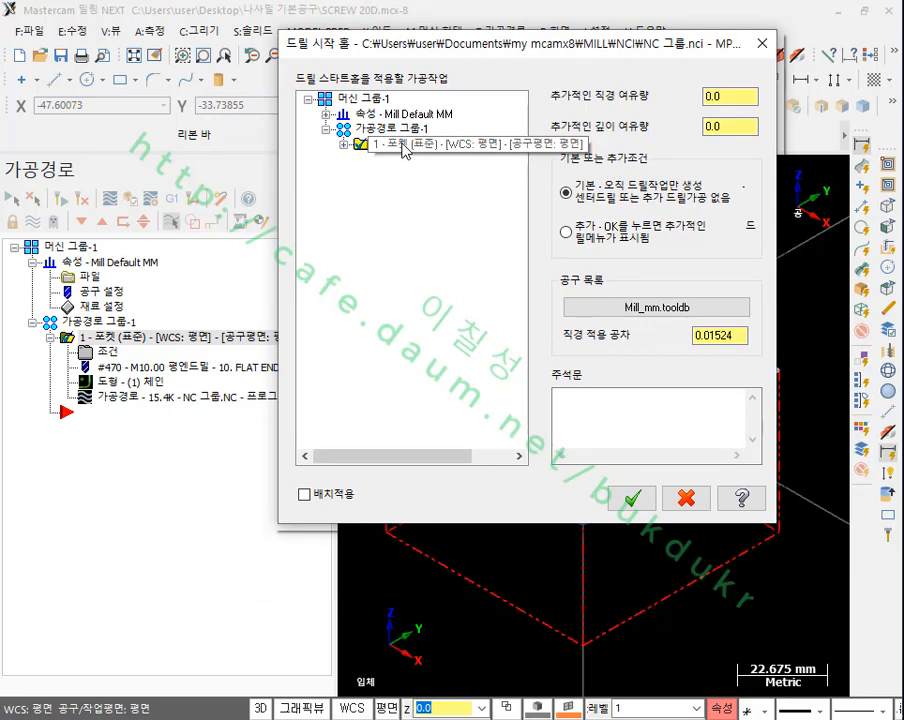
# Step: Expand the pocket operation in the start hole dialog and examine which tool it uses
pyautogui.click(737, 100)
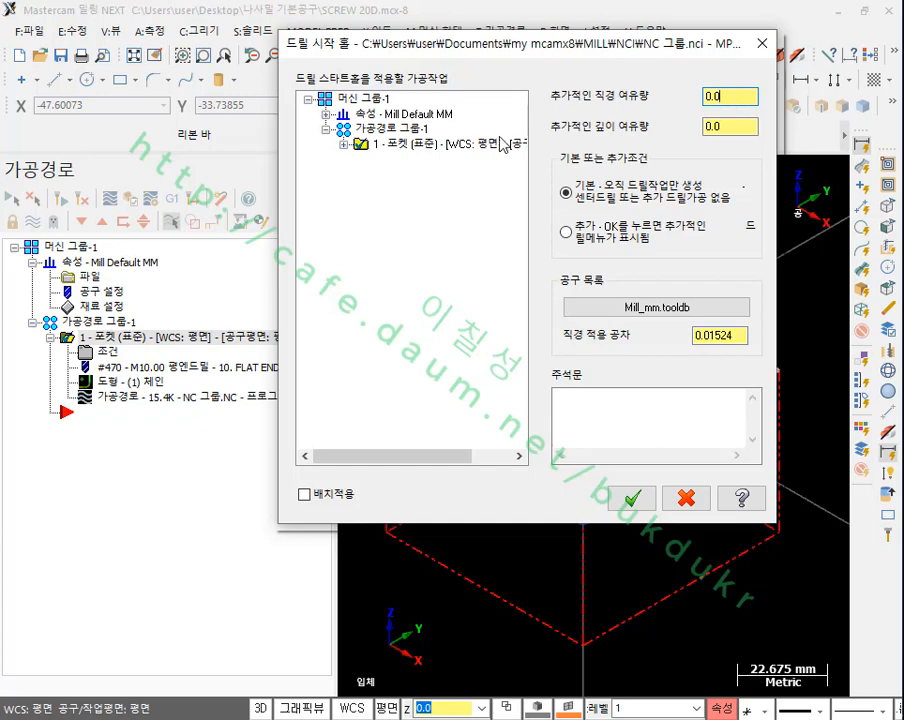
pyautogui.click(344, 145)
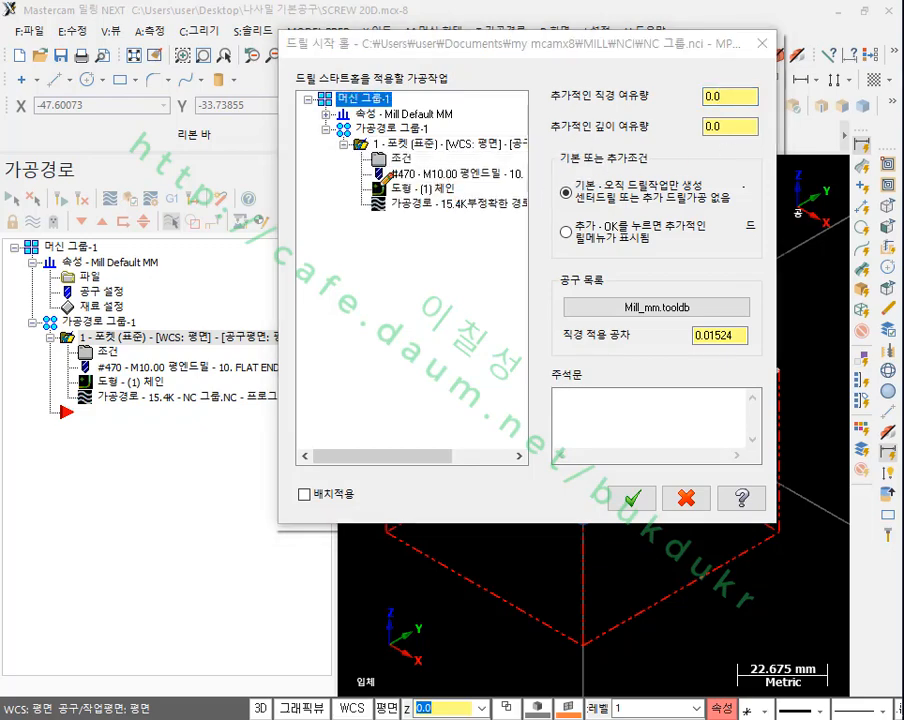
pyautogui.moveTo(380, 182); pyautogui.dragTo(531, 171)
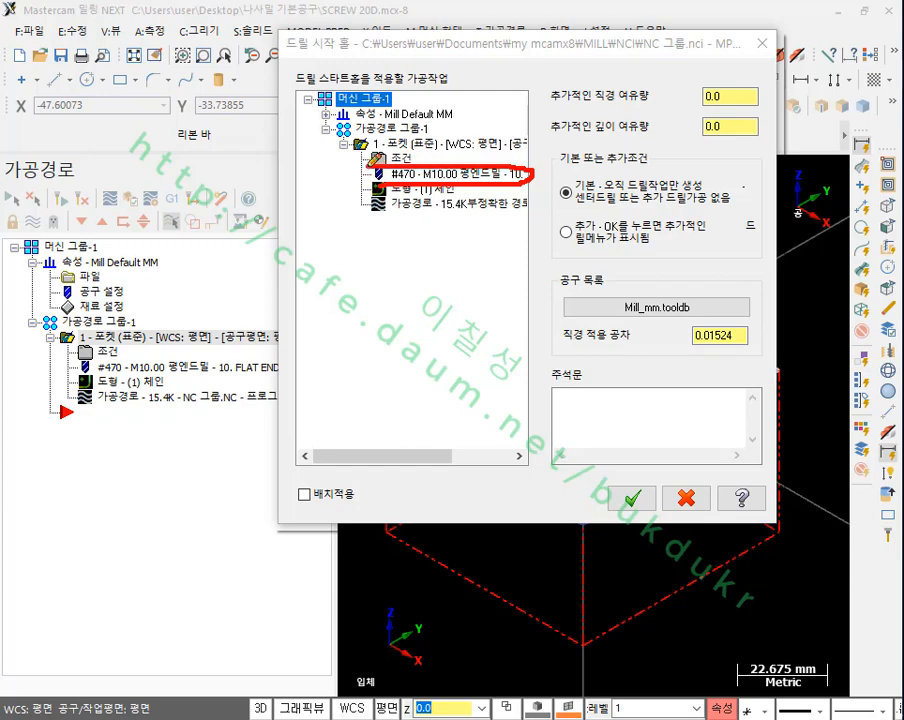
pyautogui.moveTo(449, 181)
pyautogui.mouseDown()
pyautogui.moveTo(431, 289)
pyautogui.moveTo(377, 378)
pyautogui.mouseUp()
pyautogui.moveTo(402, 333)
pyautogui.mouseDown()
pyautogui.moveTo(400, 362)
pyautogui.moveTo(408, 332)
pyautogui.mouseUp()
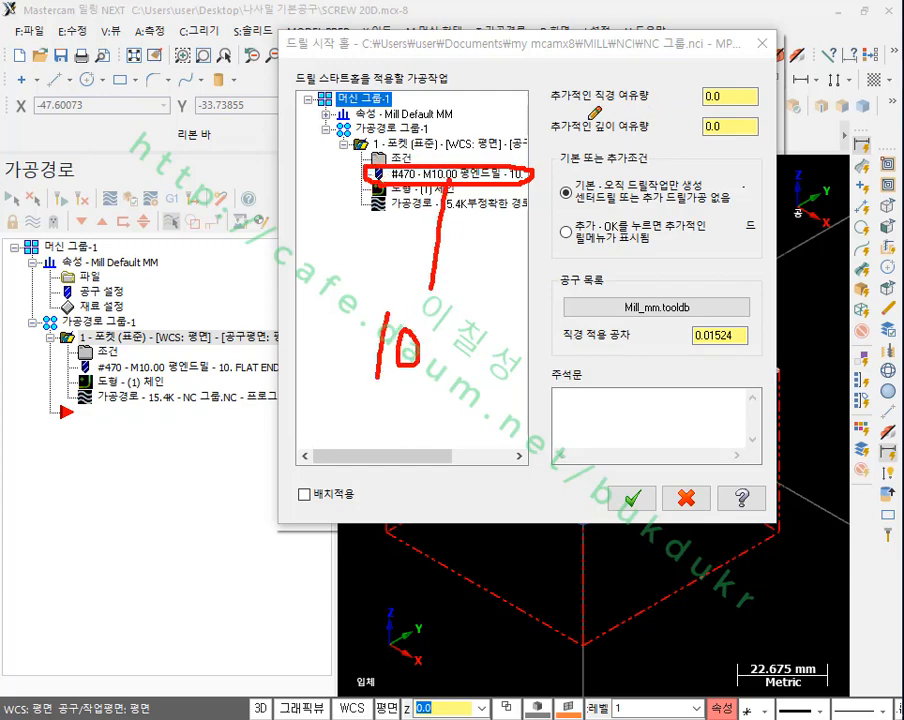
pyautogui.moveTo(551, 110); pyautogui.dragTo(776, 112)
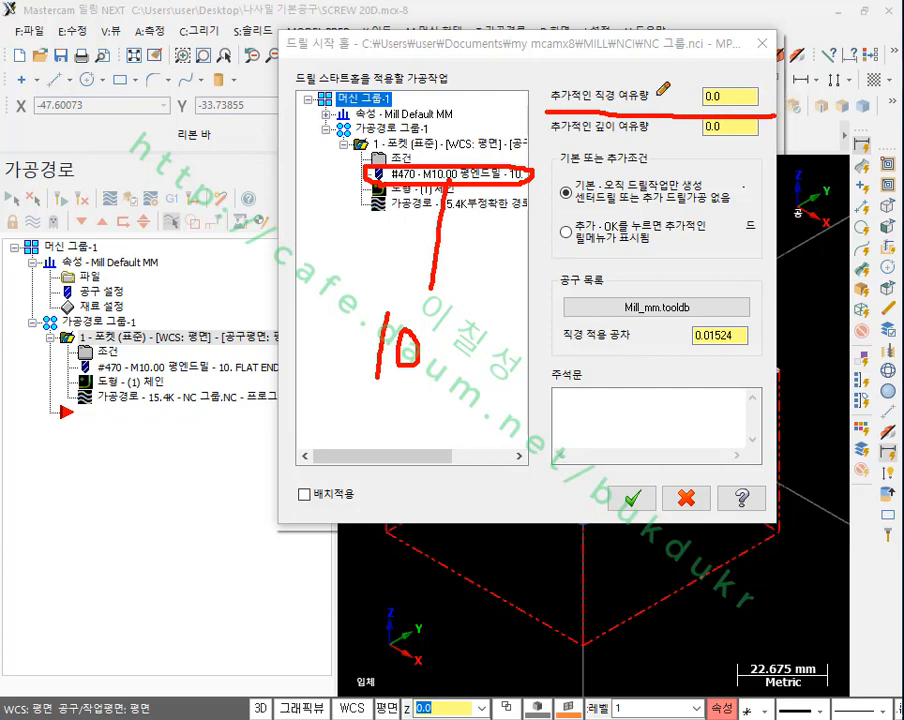
pyautogui.moveTo(640, 80)
pyautogui.mouseDown()
pyautogui.moveTo(628, 104)
pyautogui.moveTo(648, 96)
pyautogui.mouseUp()
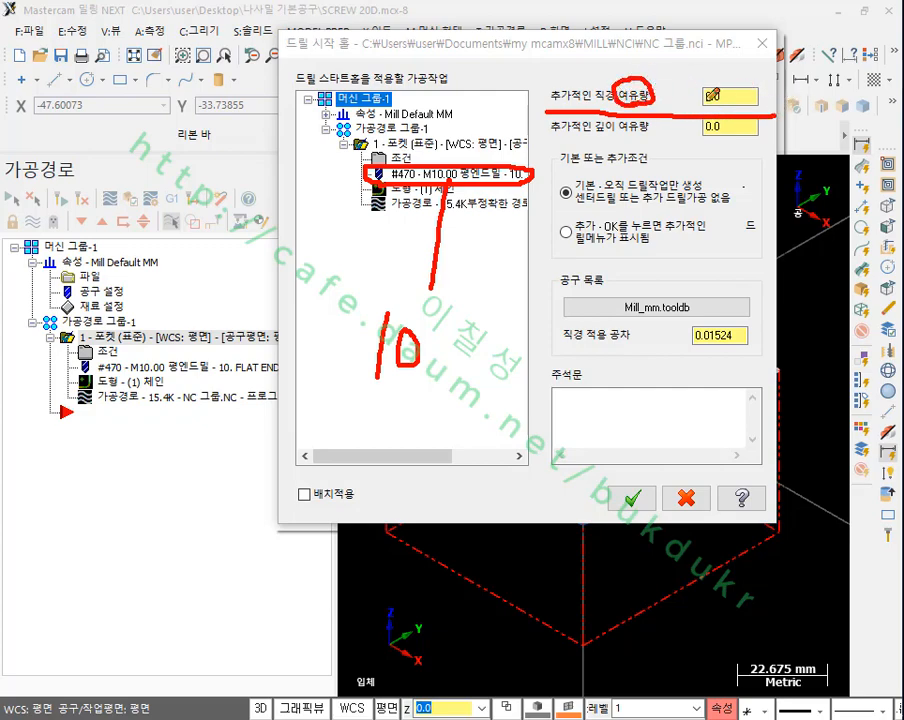
pyautogui.moveTo(710, 68); pyautogui.dragTo(710, 100)
pyautogui.moveTo(360, 387); pyautogui.dragTo(438, 377)
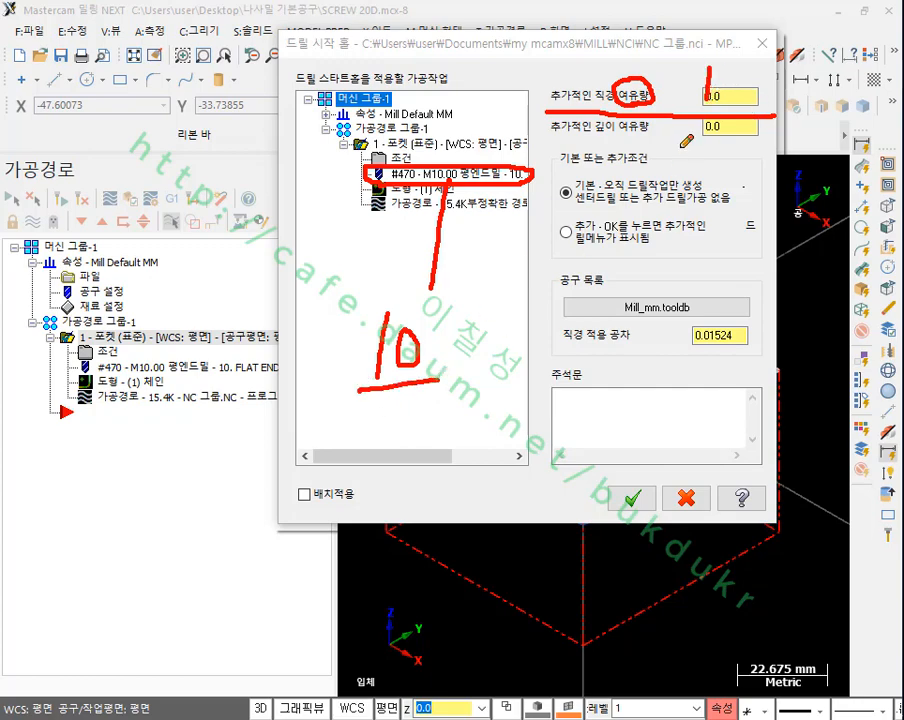
pyautogui.moveTo(698, 66)
pyautogui.mouseDown()
pyautogui.moveTo(696, 110)
pyautogui.moveTo(716, 104)
pyautogui.mouseUp()
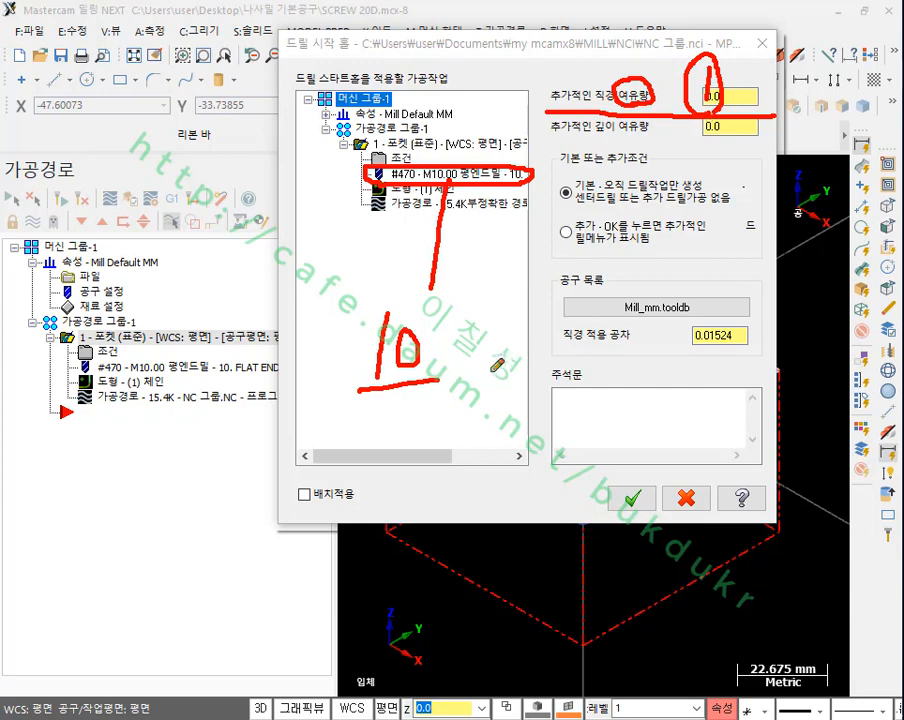
pyautogui.moveTo(446, 399)
pyautogui.mouseDown()
pyautogui.moveTo(446, 442)
pyautogui.moveTo(468, 441)
pyautogui.mouseUp()
pyautogui.moveTo(408, 425)
pyautogui.mouseDown()
pyautogui.moveTo(415, 423)
pyautogui.moveTo(408, 473)
pyautogui.mouseUp()
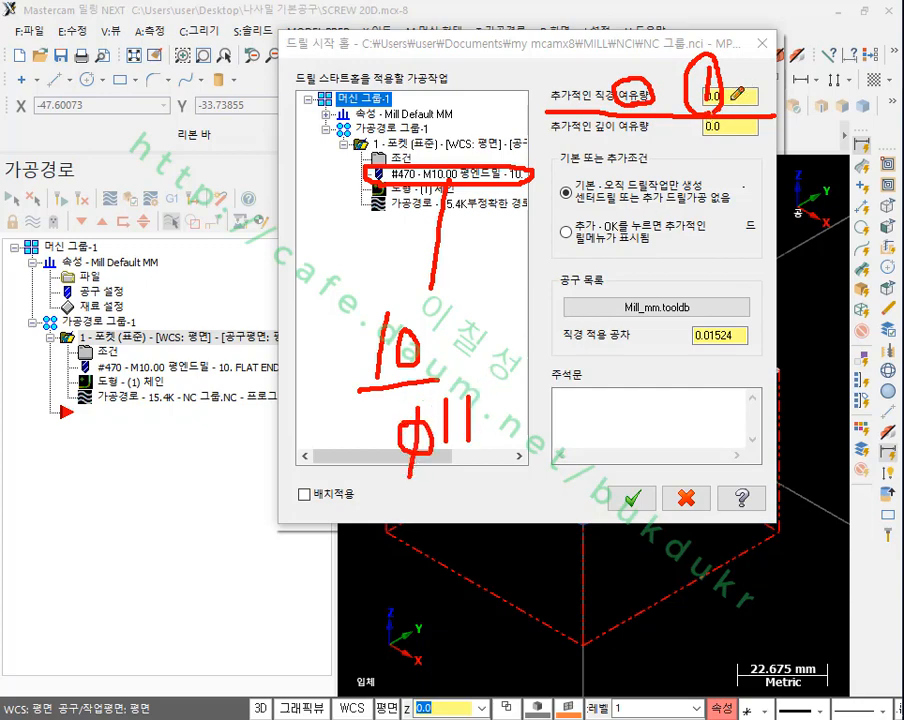
pyautogui.moveTo(733, 91); pyautogui.dragTo(749, 101)
pyautogui.moveTo(459, 464)
pyautogui.mouseDown()
pyautogui.moveTo(461, 486)
pyautogui.moveTo(492, 488)
pyautogui.mouseUp()
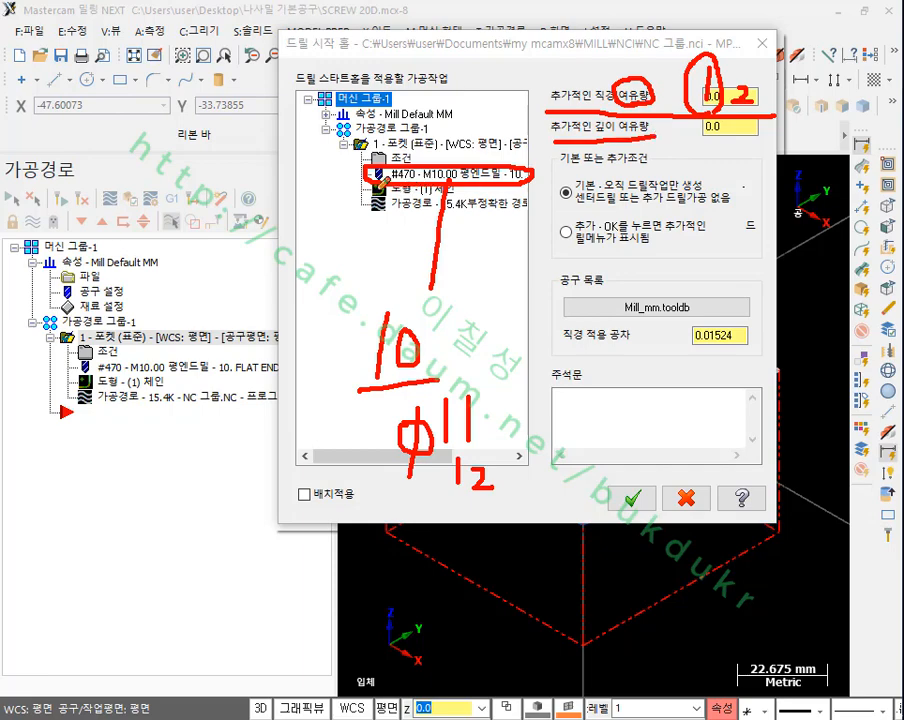
pyautogui.moveTo(372, 133)
pyautogui.mouseDown()
pyautogui.moveTo(328, 165)
pyautogui.moveTo(350, 210)
pyautogui.moveTo(383, 213)
pyautogui.mouseUp()
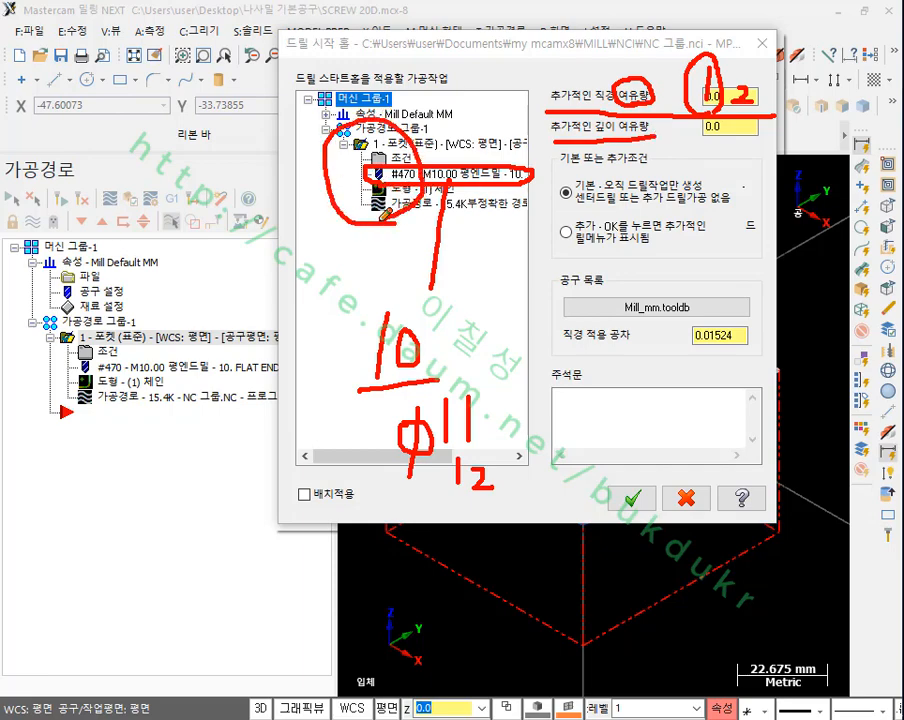
pyautogui.moveTo(220, 193)
pyautogui.mouseDown()
pyautogui.moveTo(218, 415)
pyautogui.moveTo(275, 461)
pyautogui.moveTo(312, 177)
pyautogui.mouseUp()
pyautogui.moveTo(281, 258); pyautogui.dragTo(235, 342)
pyautogui.moveTo(281, 319); pyautogui.dragTo(243, 402)
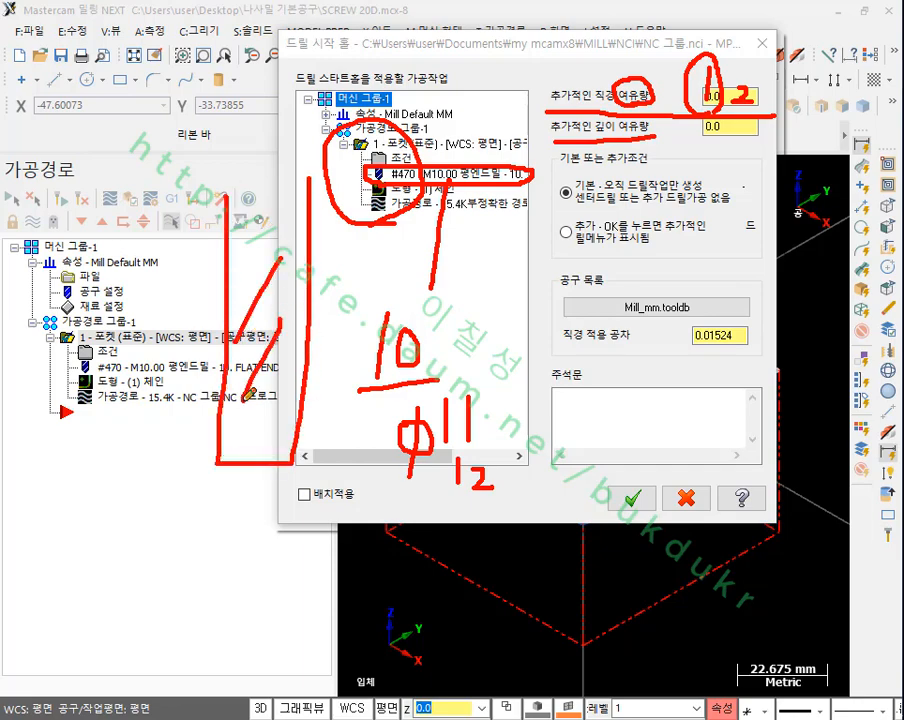
pyautogui.moveTo(305, 379); pyautogui.dragTo(255, 439)
pyautogui.moveTo(115, 464); pyautogui.dragTo(292, 462)
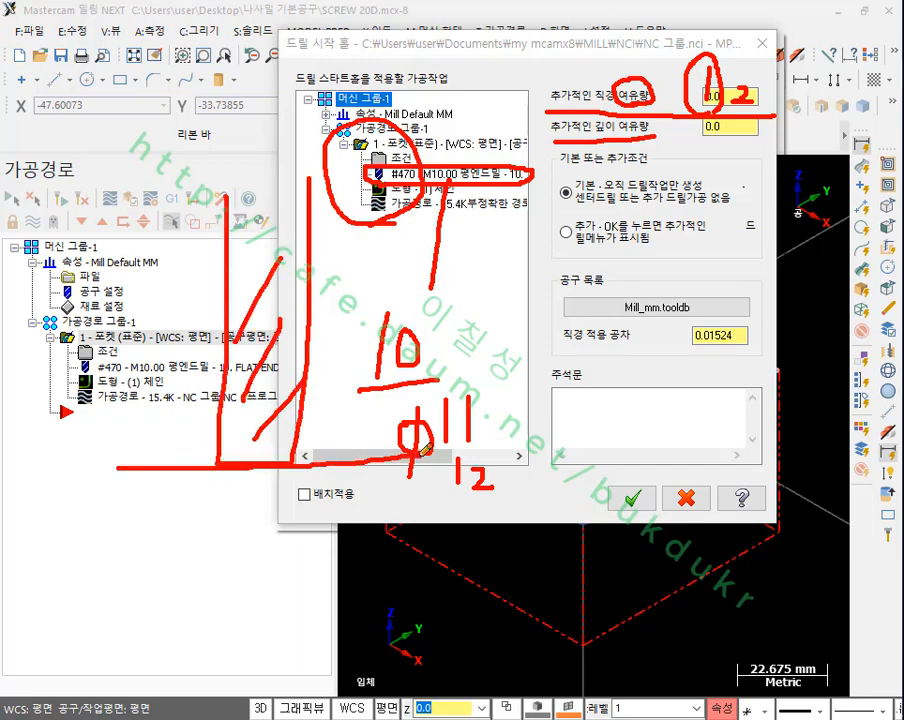
pyautogui.moveTo(25, 442)
pyautogui.mouseDown()
pyautogui.moveTo(45, 470)
pyautogui.moveTo(80, 472)
pyautogui.moveTo(95, 460)
pyautogui.moveTo(131, 475)
pyautogui.mouseUp()
pyautogui.moveTo(131, 440); pyautogui.dragTo(133, 474)
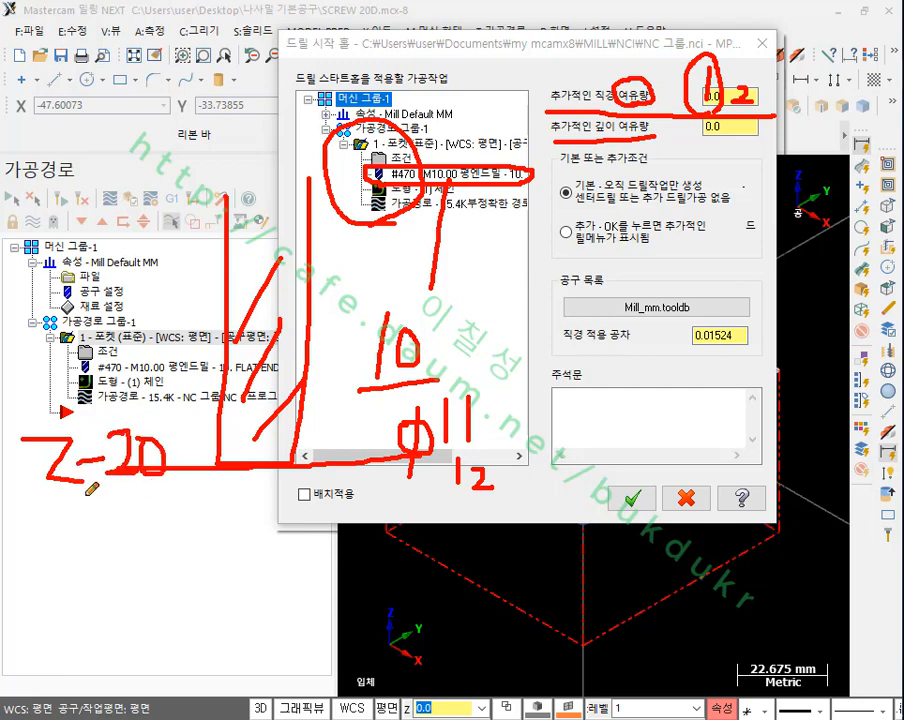
pyautogui.moveTo(71, 488); pyautogui.dragTo(155, 488)
pyautogui.moveTo(548, 120); pyautogui.dragTo(658, 112)
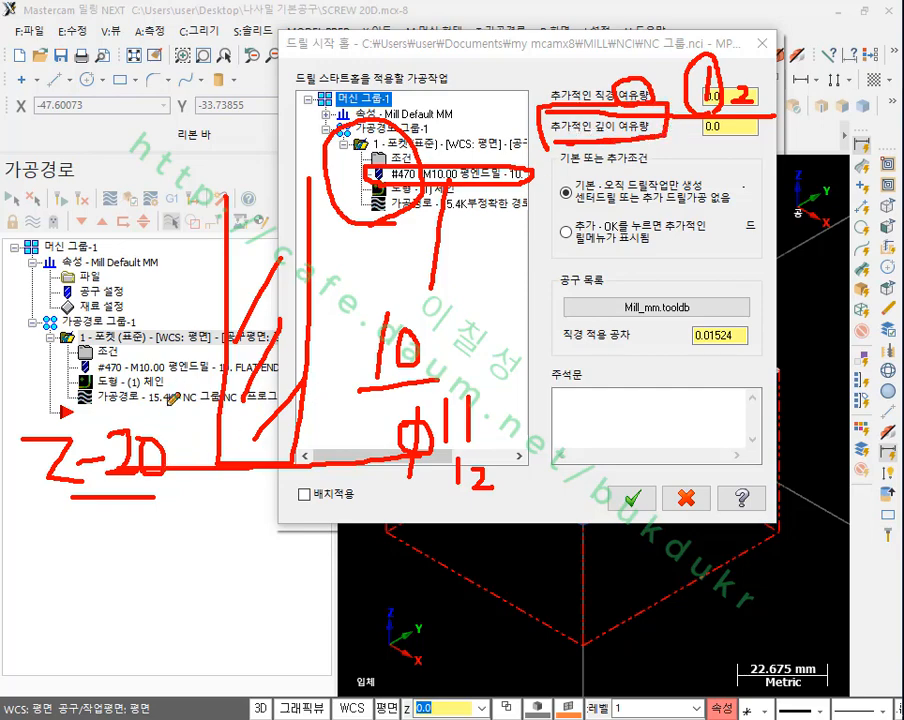
pyautogui.moveTo(46, 491); pyautogui.dragTo(306, 491)
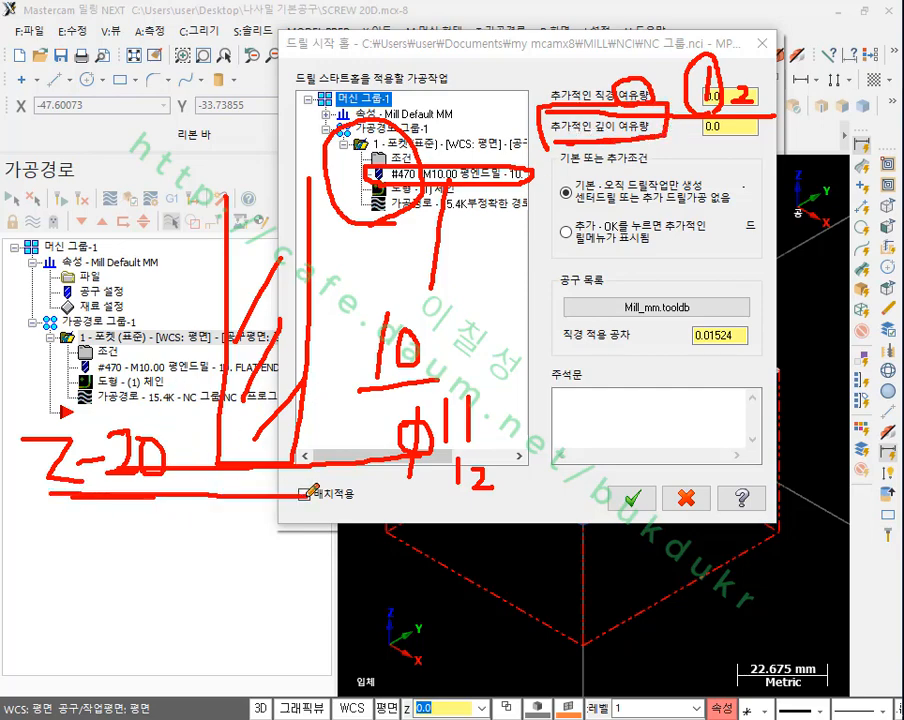
pyautogui.moveTo(51, 483); pyautogui.dragTo(303, 476)
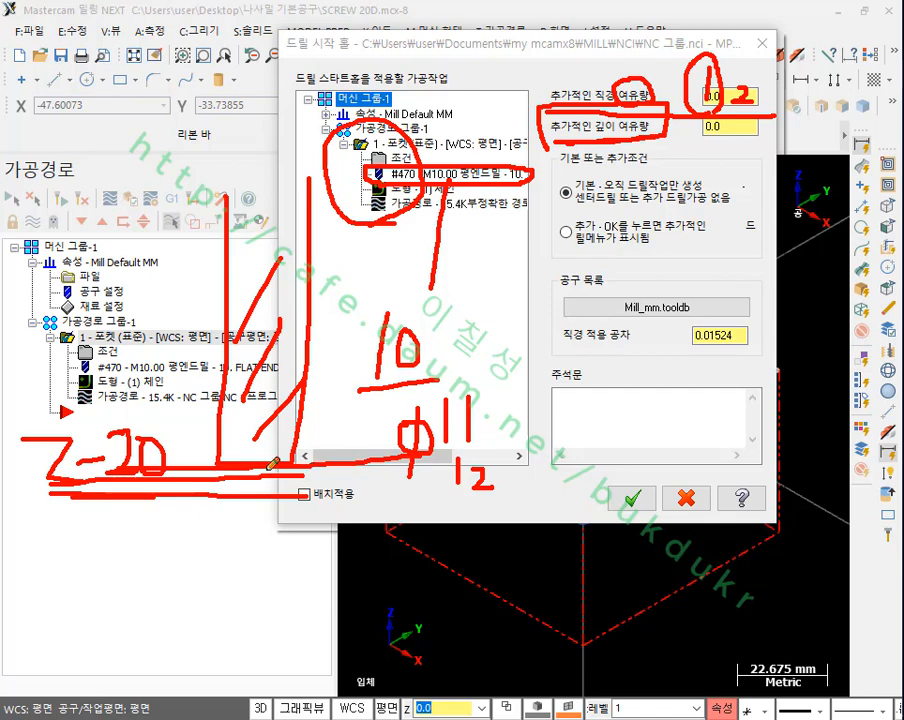
pyautogui.moveTo(161, 307)
pyautogui.mouseDown()
pyautogui.moveTo(161, 348)
pyautogui.moveTo(194, 469)
pyautogui.mouseUp()
pyautogui.moveTo(219, 336)
pyautogui.mouseDown()
pyautogui.moveTo(206, 440)
pyautogui.moveTo(190, 470)
pyautogui.moveTo(210, 467)
pyautogui.mouseUp()
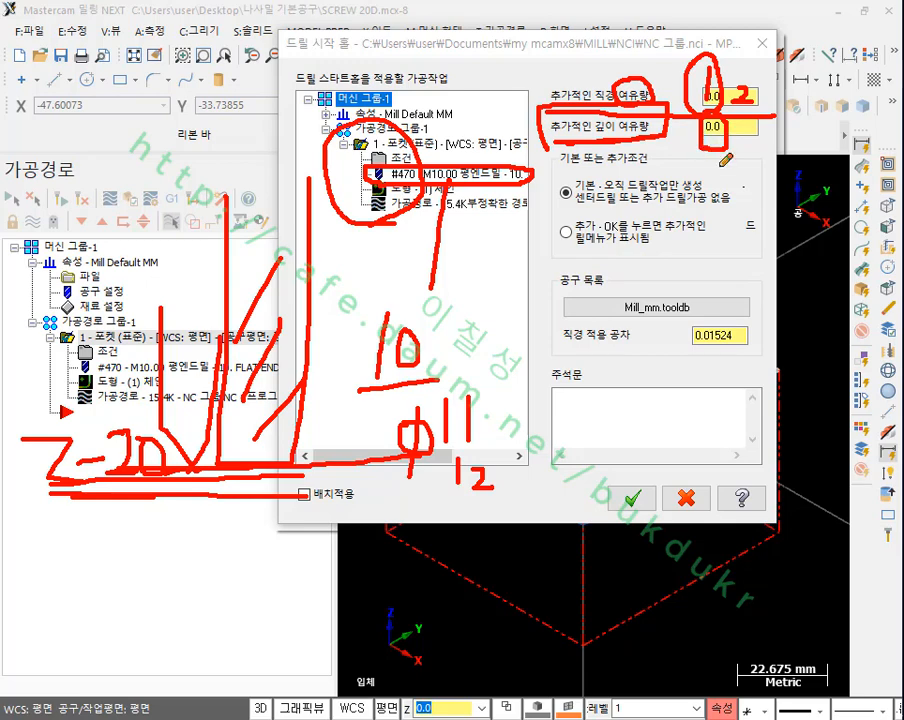
pyautogui.rightClick(720, 160)
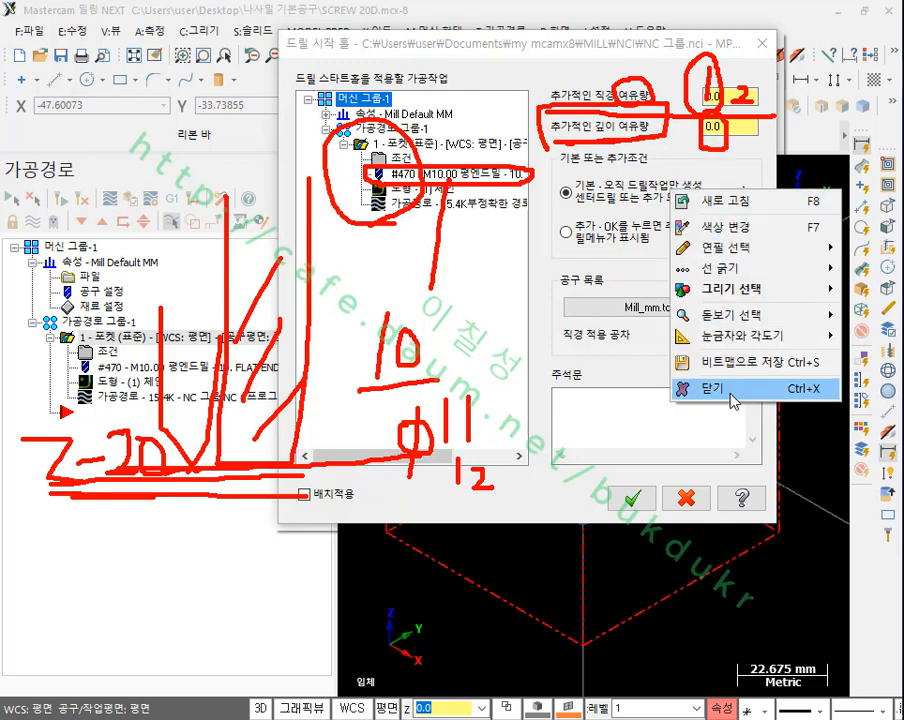
pyautogui.click(726, 390)
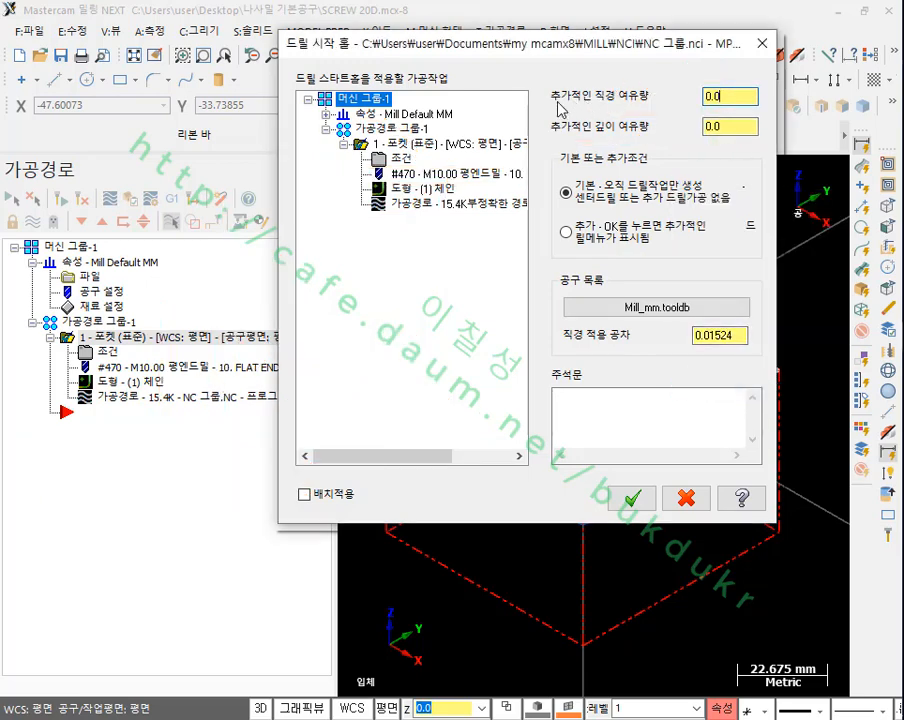
# Step: Set the start hole's additional depth allowance (추가적인 깊이 여유량) to 0.2 and create the basic drilling operation
pyautogui.doubleClick(734, 92)
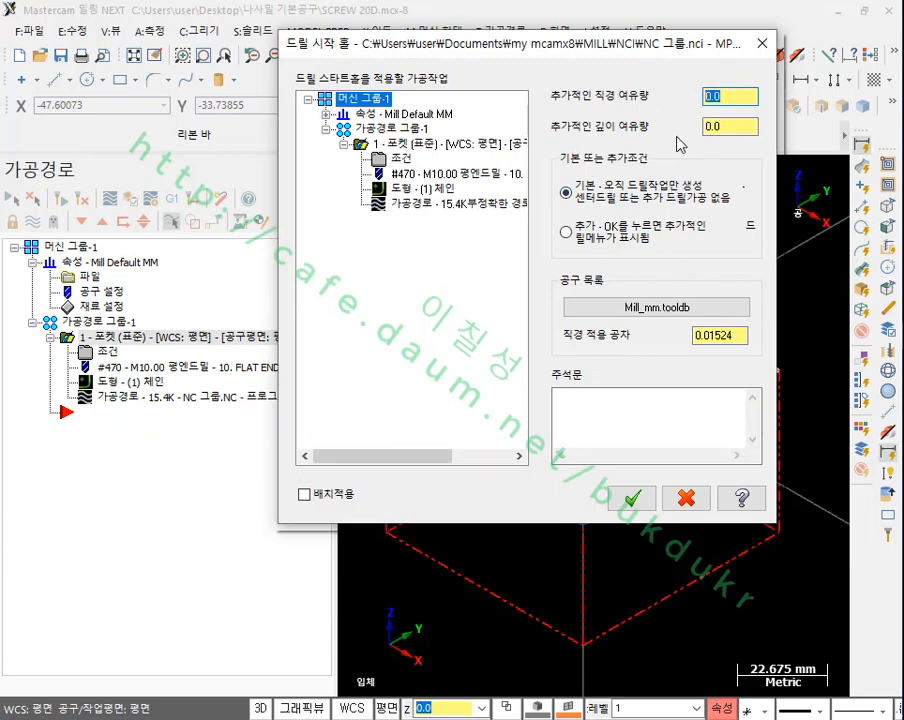
pyautogui.click(745, 126)
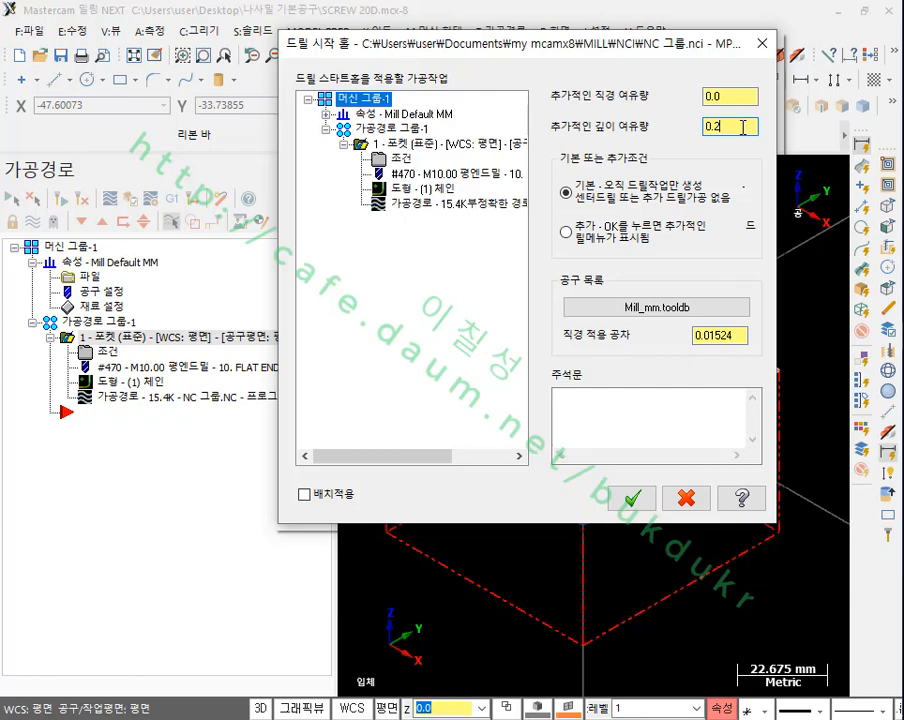
pyautogui.doubleClick(743, 127)
pyautogui.click(737, 127)
pyautogui.doubleClick(747, 124)
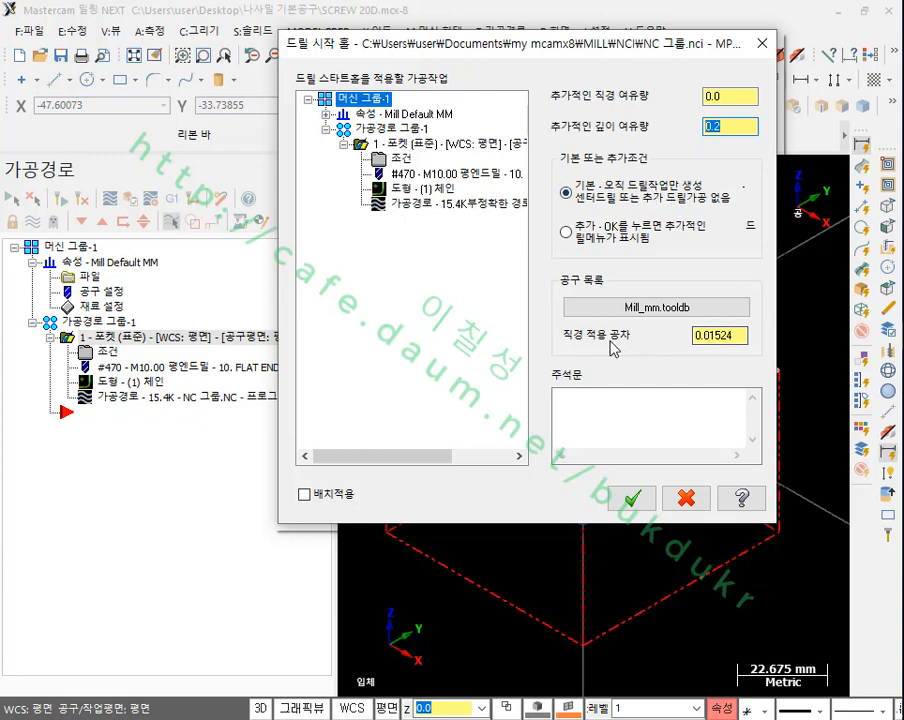
pyautogui.click(643, 503)
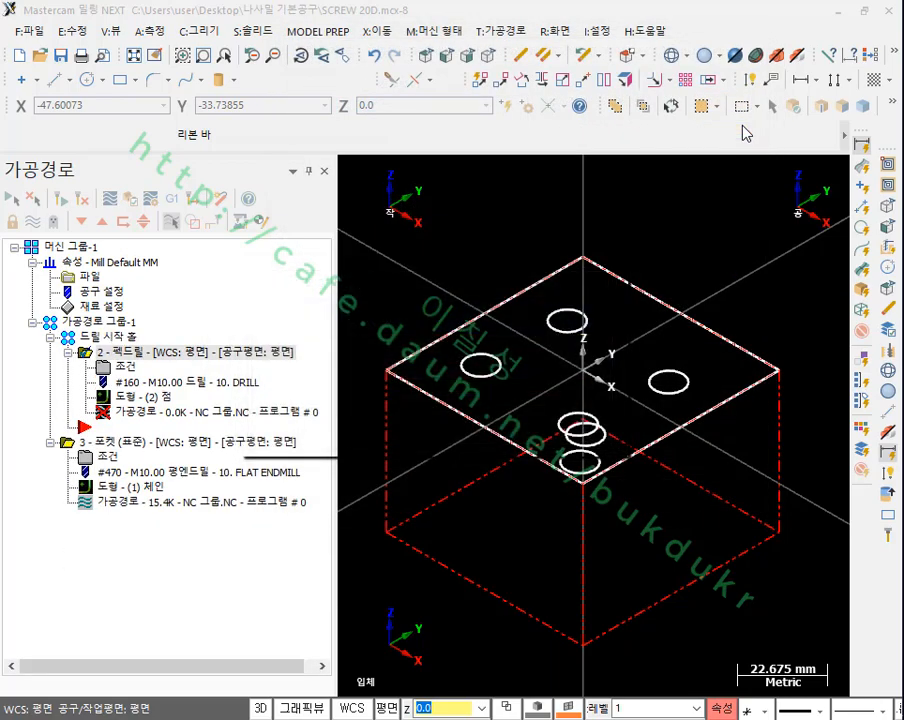
# Step: Open the start hole peck drill's parameters, review its cutting, linking and tool settings, and accept them
pyautogui.click(124, 368)
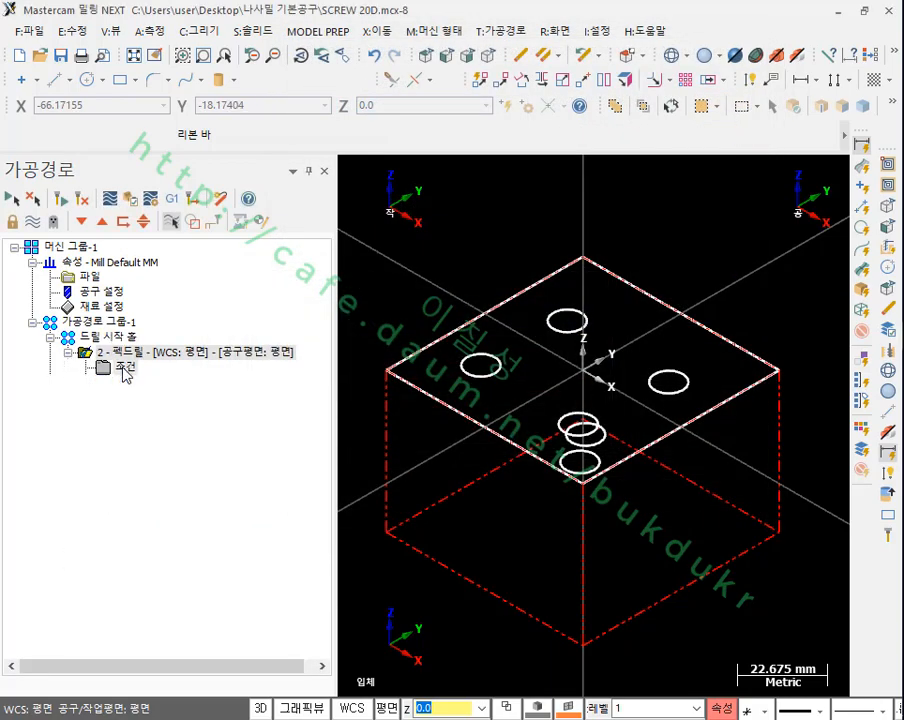
pyautogui.click(172, 171)
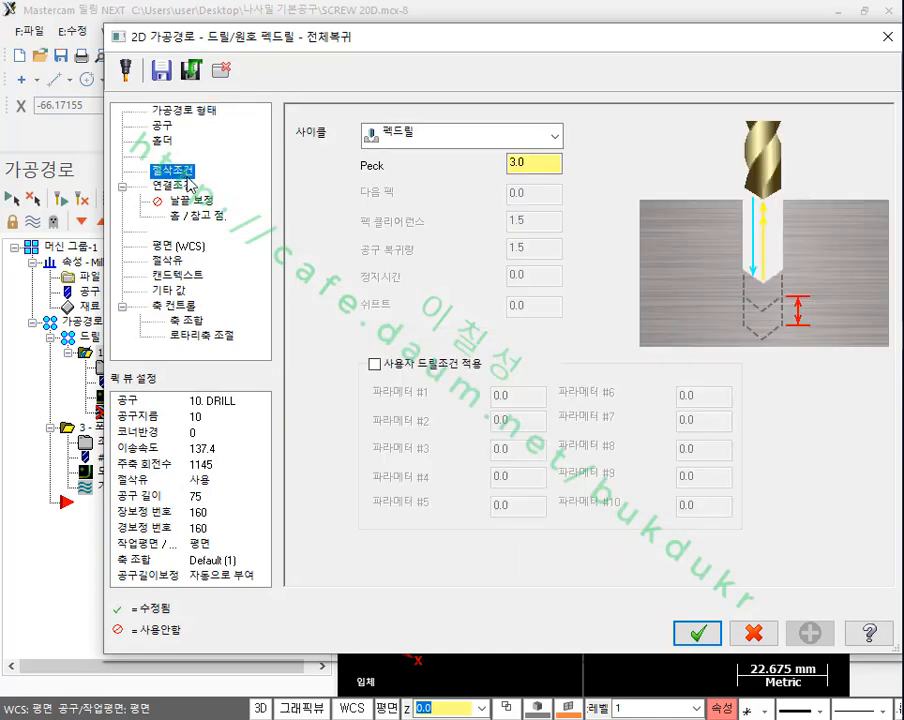
pyautogui.click(186, 186)
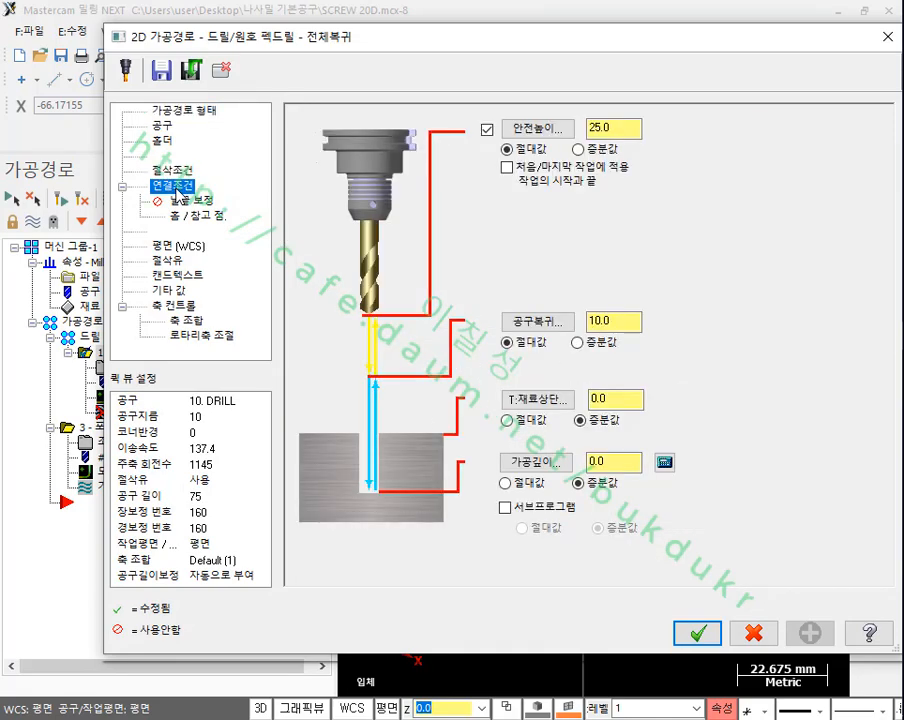
pyautogui.click(164, 127)
pyautogui.click(408, 212)
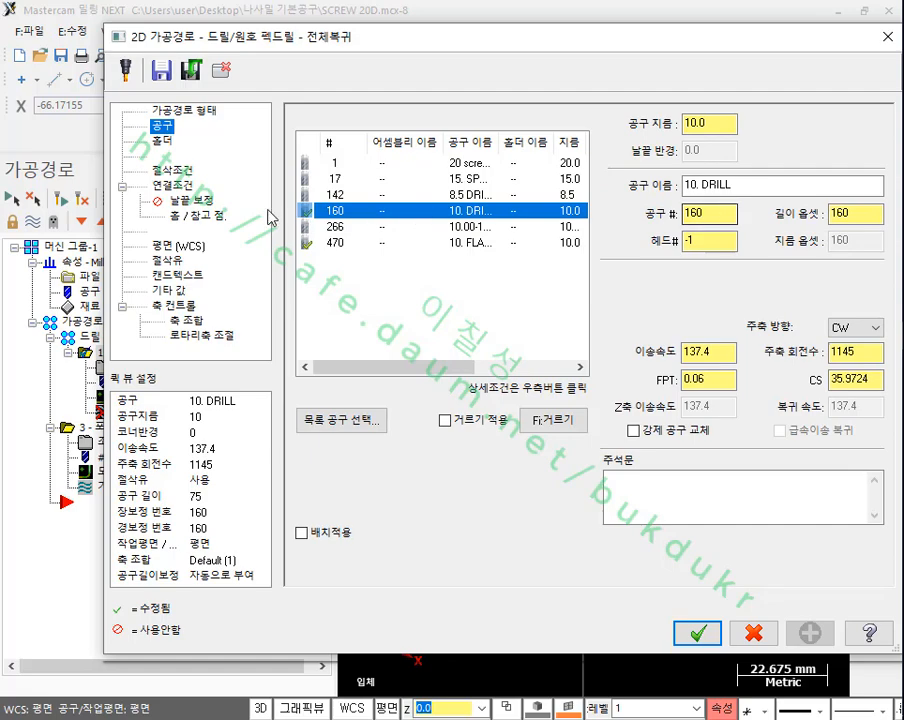
pyautogui.click(176, 171)
pyautogui.click(175, 186)
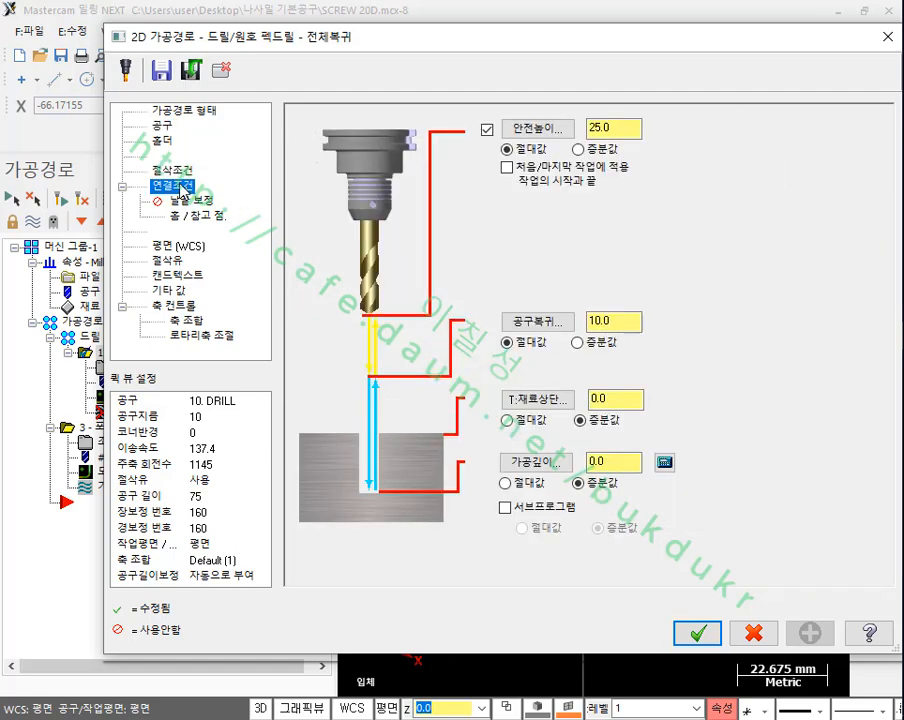
pyautogui.click(697, 634)
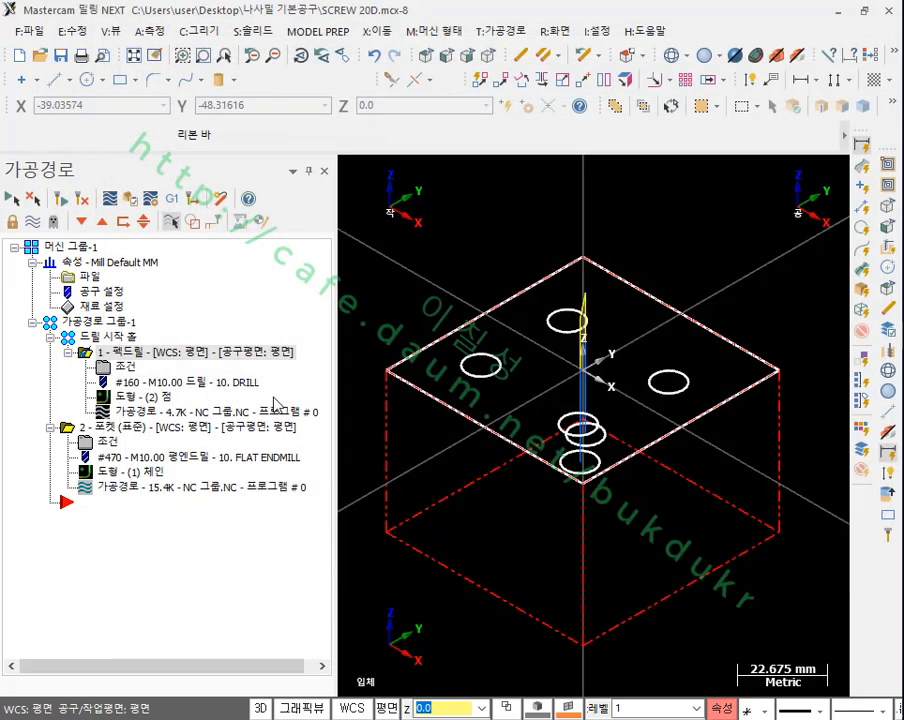
# Step: Backplot the start hole peck drilling from the front view and examine the drill tip close up
pyautogui.click(444, 55)
pyautogui.click(110, 198)
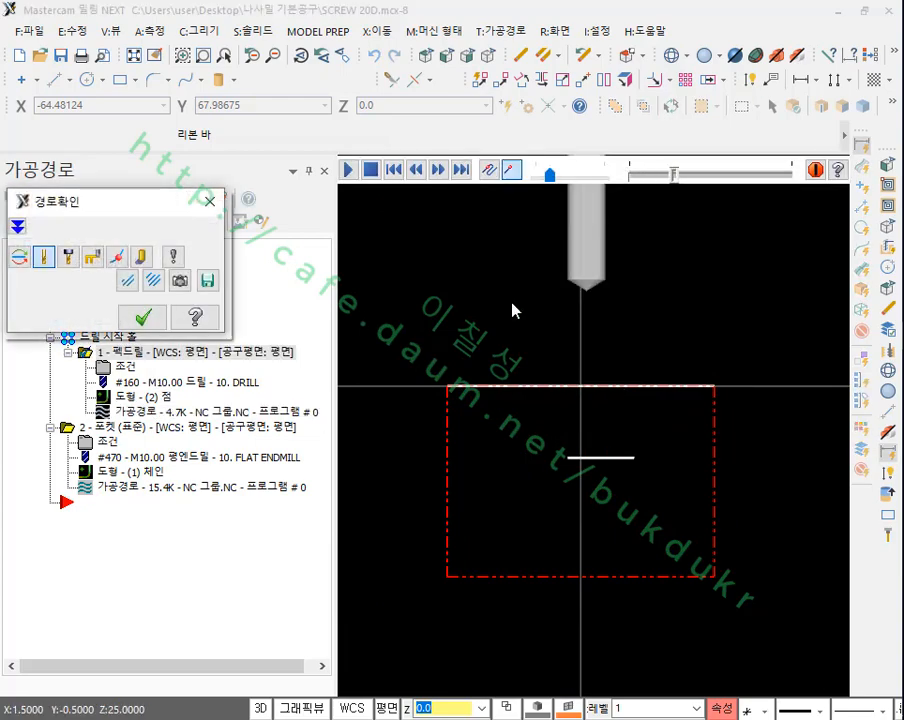
pyautogui.scroll(1, 669, 460)
pyautogui.scroll(6, 575, 590)
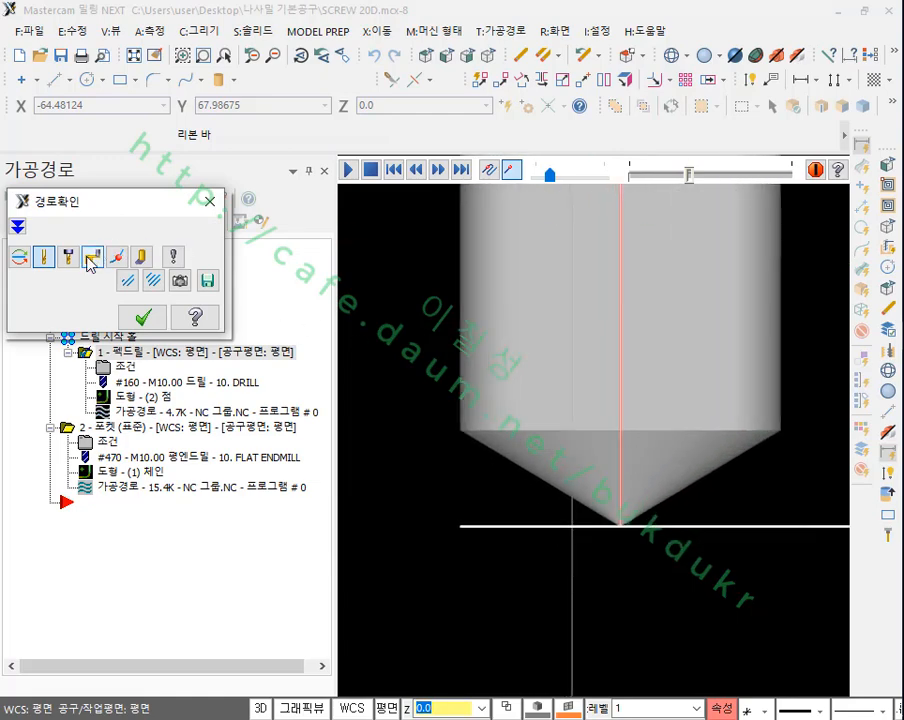
# Step: Expand the backplot details and step through the drilling moves to read the drill tip's Z coordinate at the hole bottom
pyautogui.click(17, 226)
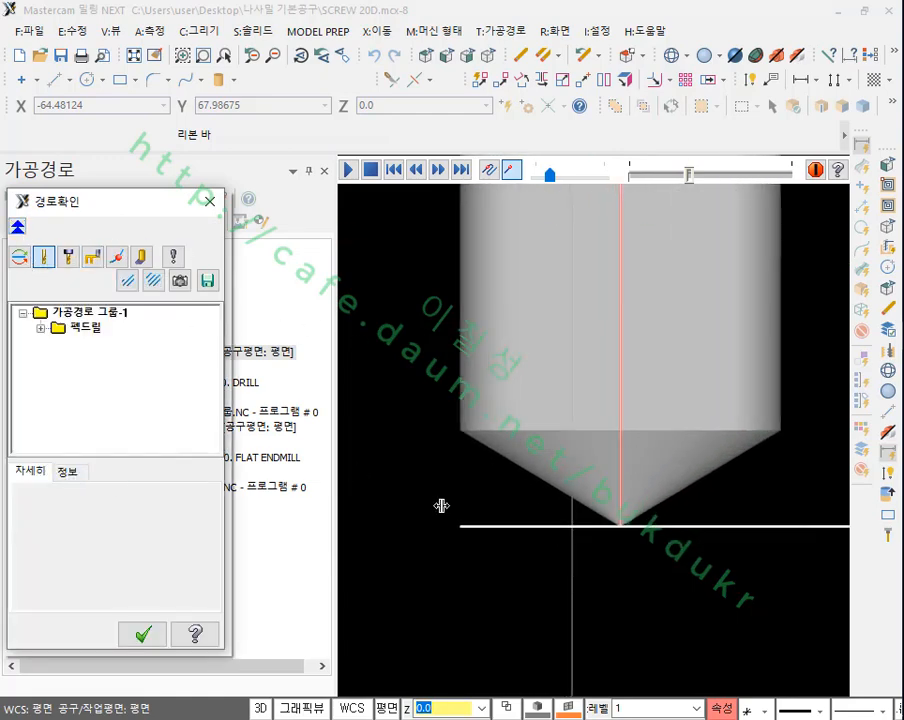
pyautogui.scroll(-1, 550, 495)
pyautogui.press('s')
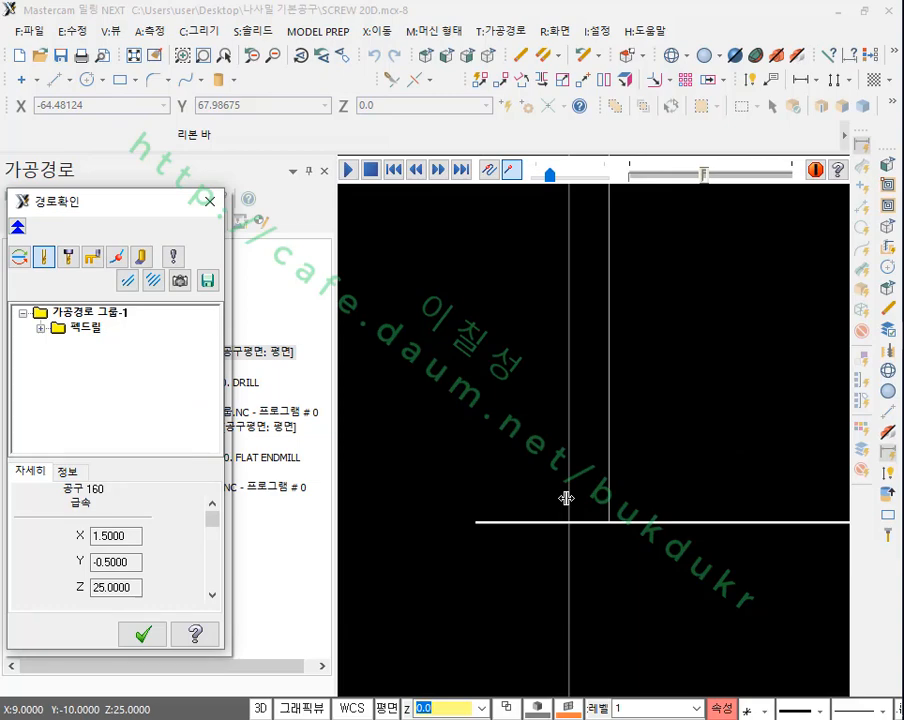
pyautogui.press('b')
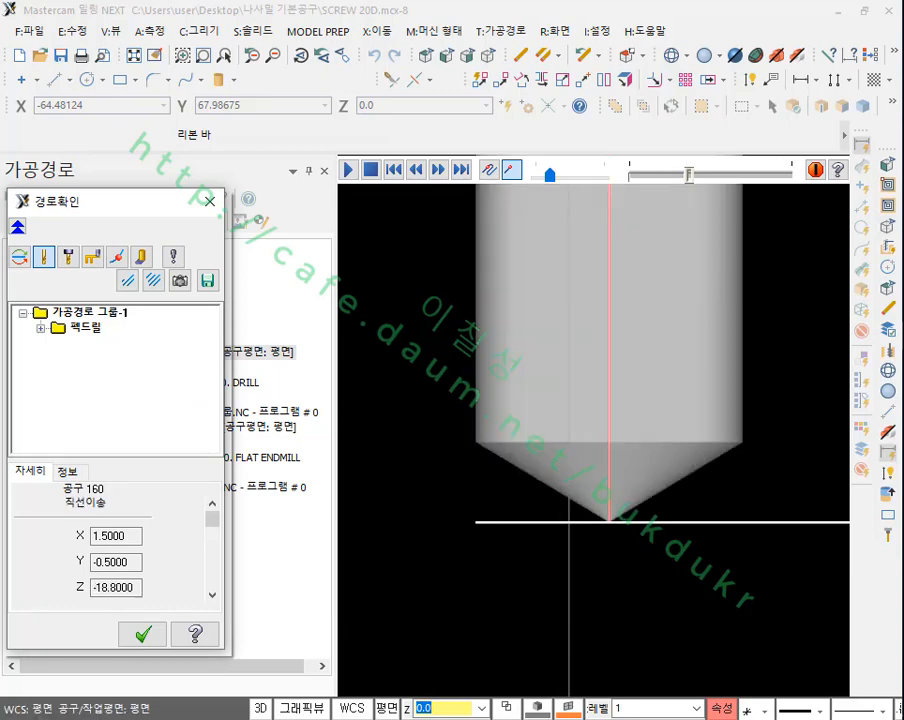
pyautogui.moveTo(40, 576)
pyautogui.mouseDown()
pyautogui.moveTo(160, 602)
pyautogui.moveTo(195, 585)
pyautogui.moveTo(190, 610)
pyautogui.moveTo(135, 607)
pyautogui.mouseUp()
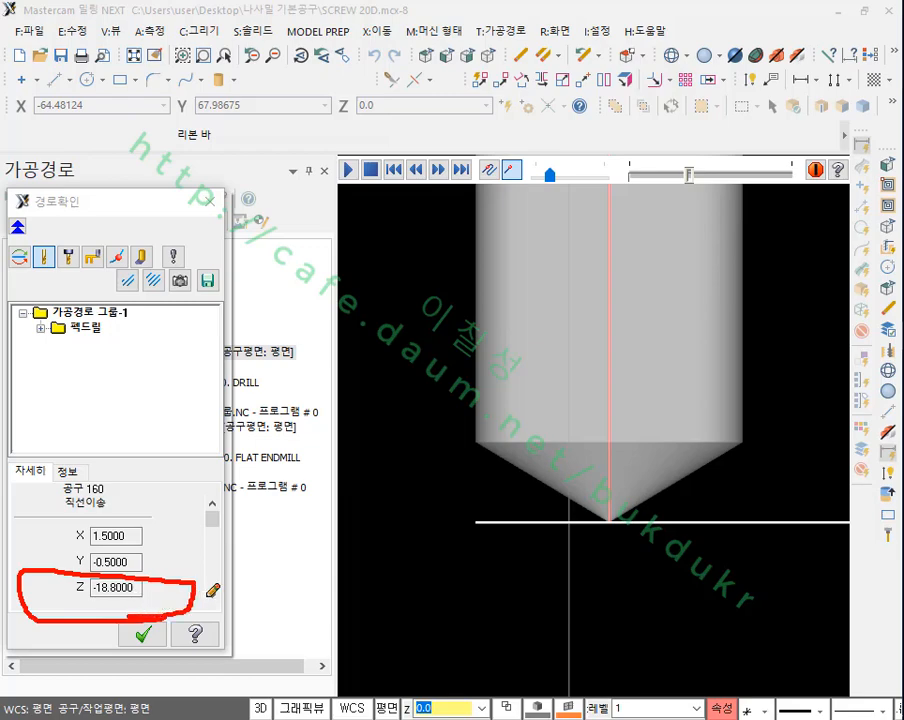
pyautogui.moveTo(196, 592)
pyautogui.mouseDown()
pyautogui.moveTo(393, 527)
pyautogui.moveTo(610, 512)
pyautogui.mouseUp()
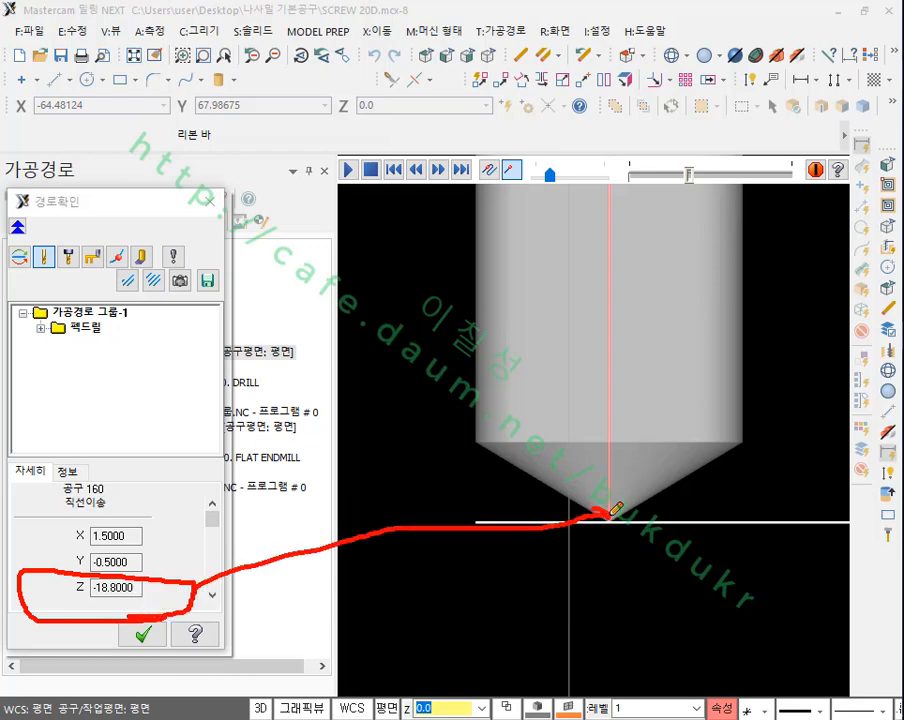
pyautogui.moveTo(393, 594); pyautogui.dragTo(437, 593)
pyautogui.moveTo(450, 564)
pyautogui.mouseDown()
pyautogui.moveTo(449, 615)
pyautogui.moveTo(468, 626)
pyautogui.moveTo(451, 590)
pyautogui.mouseUp()
pyautogui.moveTo(497, 603)
pyautogui.mouseDown()
pyautogui.moveTo(497, 613)
pyautogui.moveTo(532, 615)
pyautogui.moveTo(512, 578)
pyautogui.mouseUp()
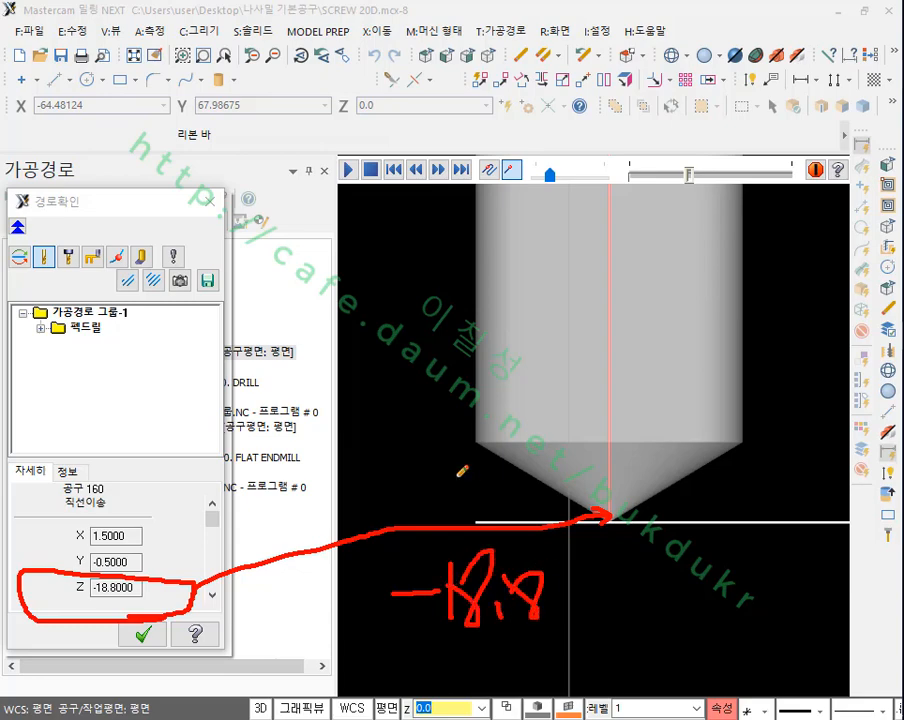
pyautogui.moveTo(385, 433)
pyautogui.mouseDown()
pyautogui.moveTo(421, 430)
pyautogui.moveTo(462, 456)
pyautogui.mouseUp()
pyautogui.moveTo(477, 410)
pyautogui.mouseDown()
pyautogui.moveTo(562, 429)
pyautogui.moveTo(541, 453)
pyautogui.mouseUp()
pyautogui.moveTo(596, 402)
pyautogui.mouseDown()
pyautogui.moveTo(585, 436)
pyautogui.moveTo(596, 402)
pyautogui.moveTo(628, 456)
pyautogui.mouseUp()
pyautogui.moveTo(650, 411)
pyautogui.mouseDown()
pyautogui.moveTo(691, 441)
pyautogui.moveTo(712, 438)
pyautogui.mouseUp()
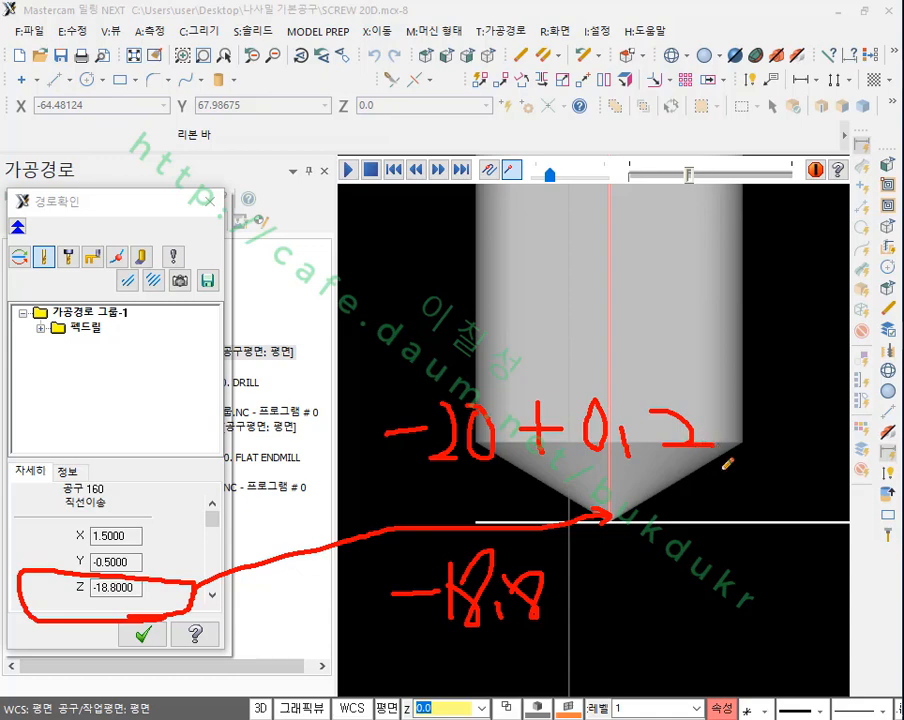
pyautogui.moveTo(520, 478)
pyautogui.mouseDown()
pyautogui.moveTo(355, 470)
pyautogui.moveTo(738, 412)
pyautogui.moveTo(668, 480)
pyautogui.mouseUp()
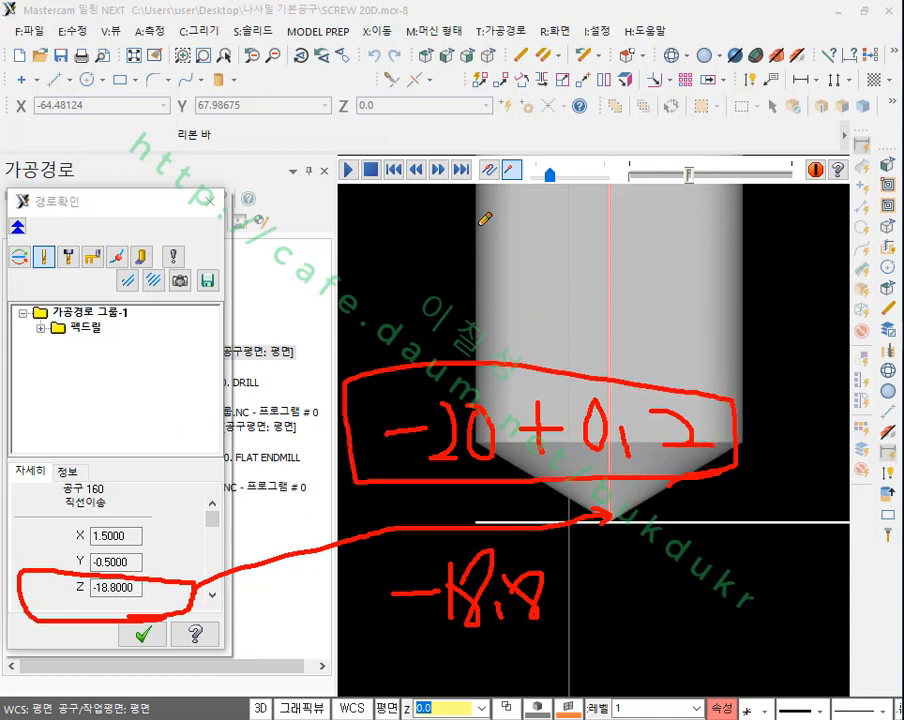
pyautogui.moveTo(466, 188); pyautogui.dragTo(468, 408)
pyautogui.moveTo(748, 190)
pyautogui.mouseDown()
pyautogui.moveTo(746, 425)
pyautogui.moveTo(606, 530)
pyautogui.mouseUp()
pyautogui.moveTo(535, 460); pyautogui.dragTo(643, 530)
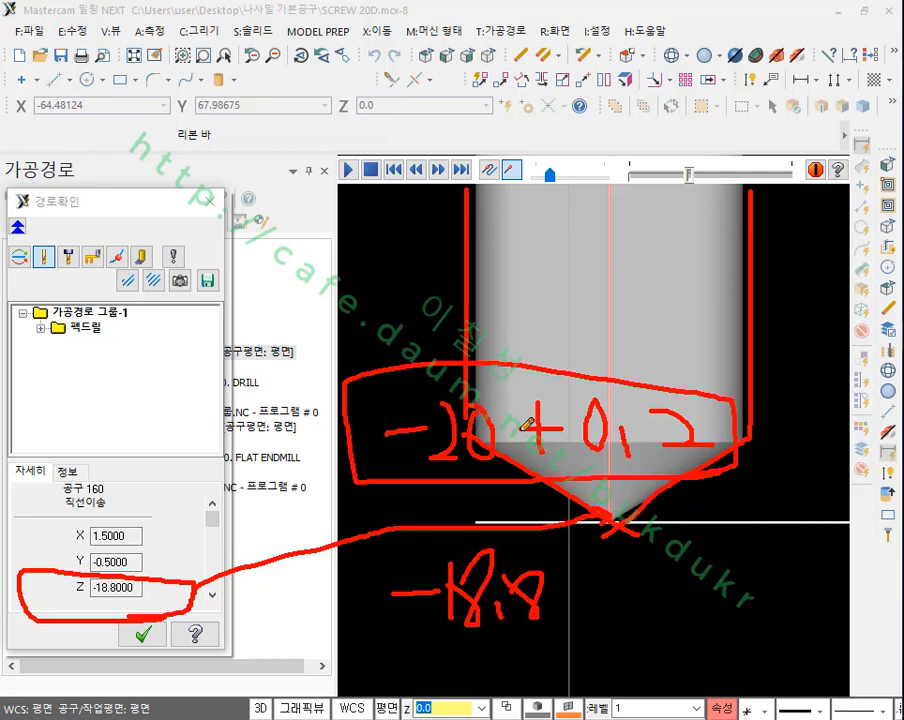
pyautogui.rightClick(414, 248)
pyautogui.click(454, 447)
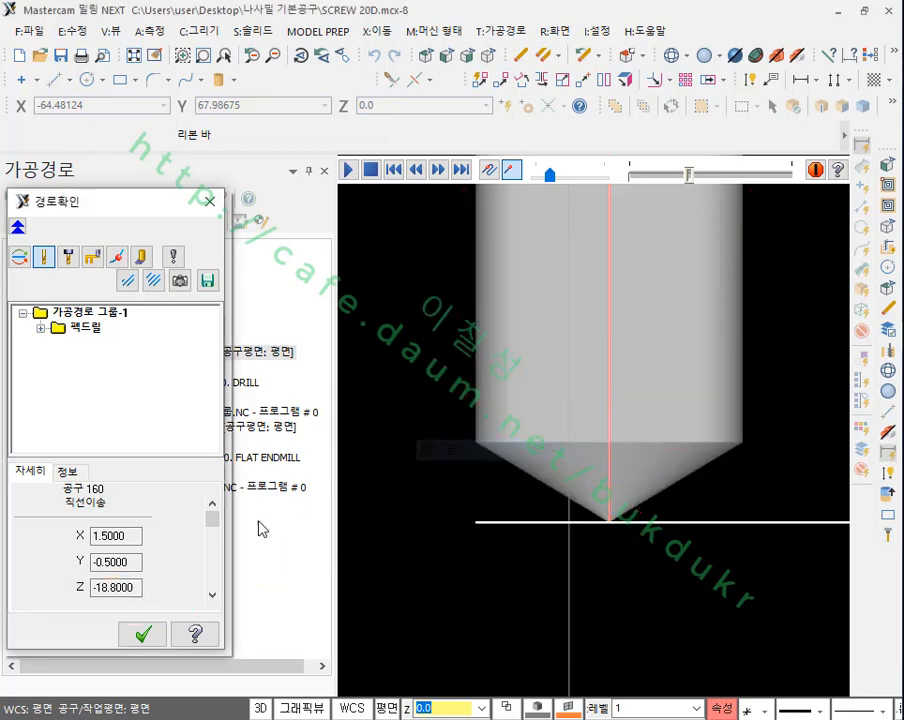
# Step: Close the backplot and set the start hole drill's tool number and length offset to 5
pyautogui.click(150, 640)
pyautogui.click(148, 363)
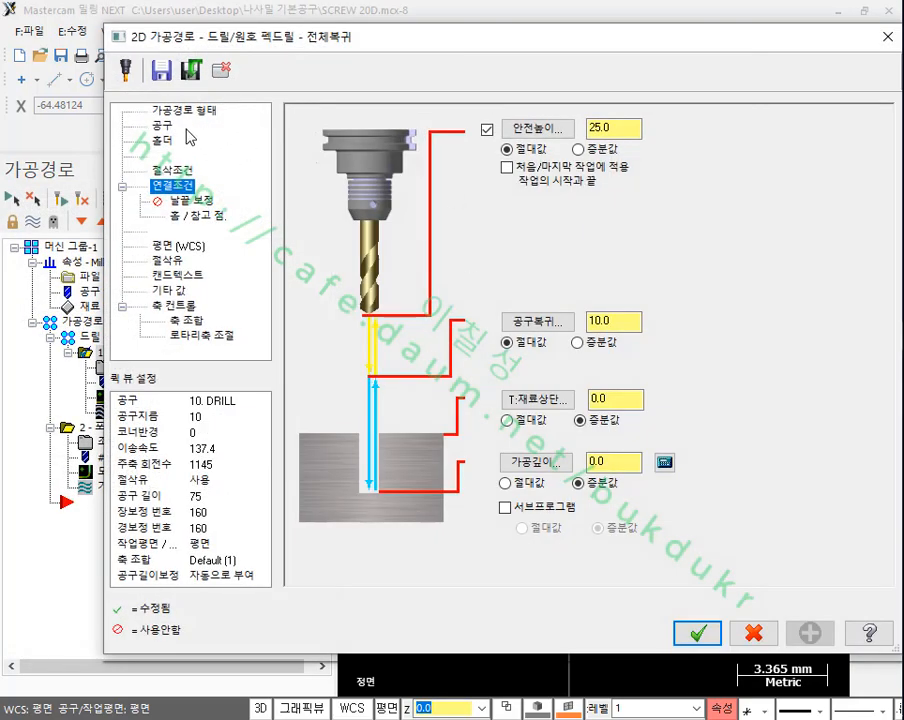
pyautogui.click(161, 125)
pyautogui.click(340, 213)
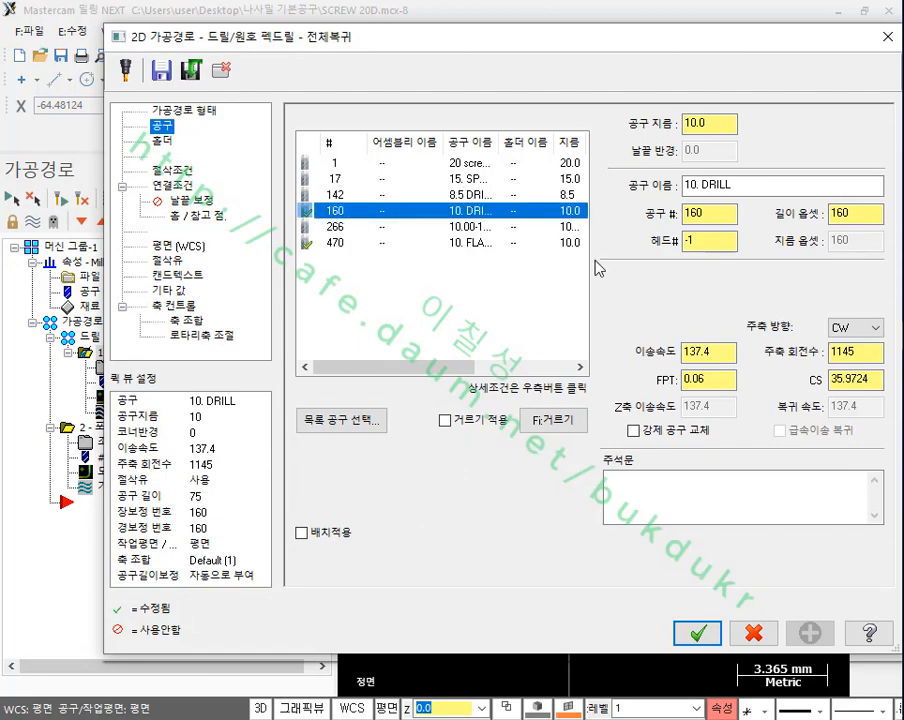
pyautogui.doubleClick(694, 214)
pyautogui.write('5')
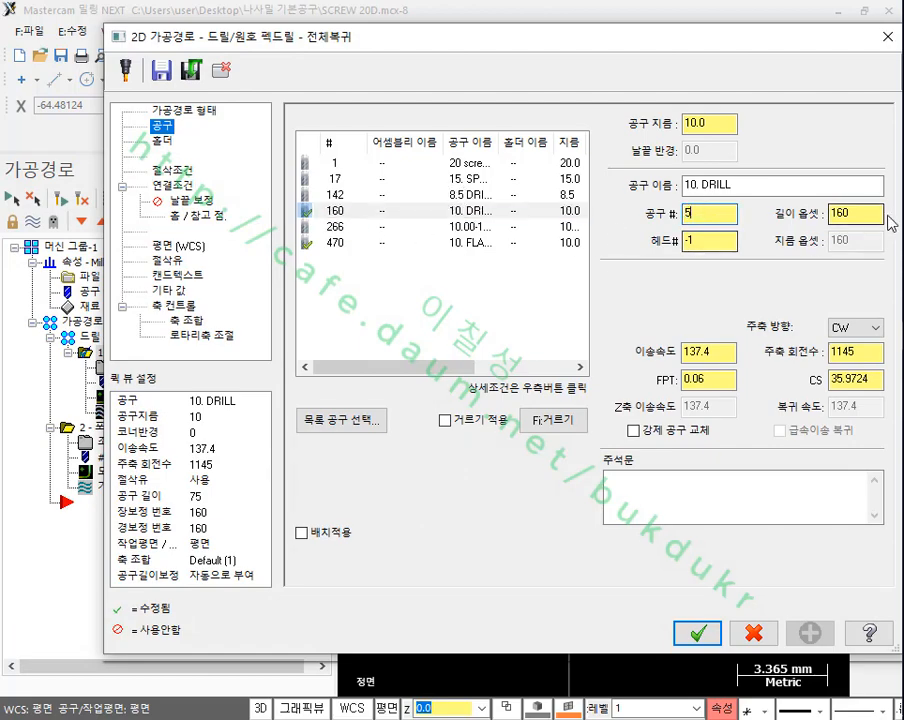
pyautogui.press('Tab')
pyautogui.write('5')
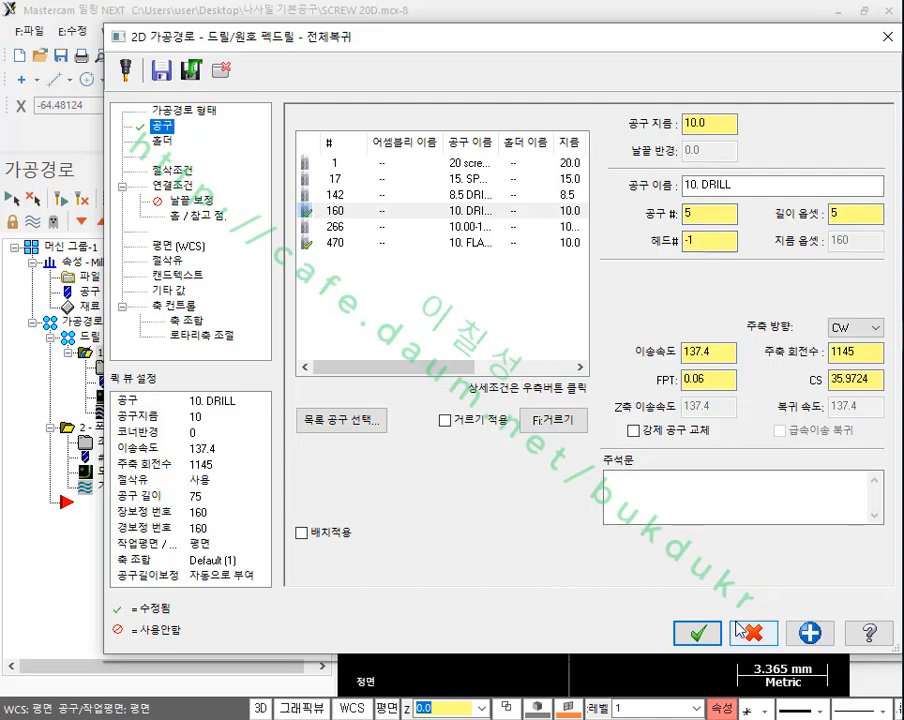
pyautogui.click(868, 353)
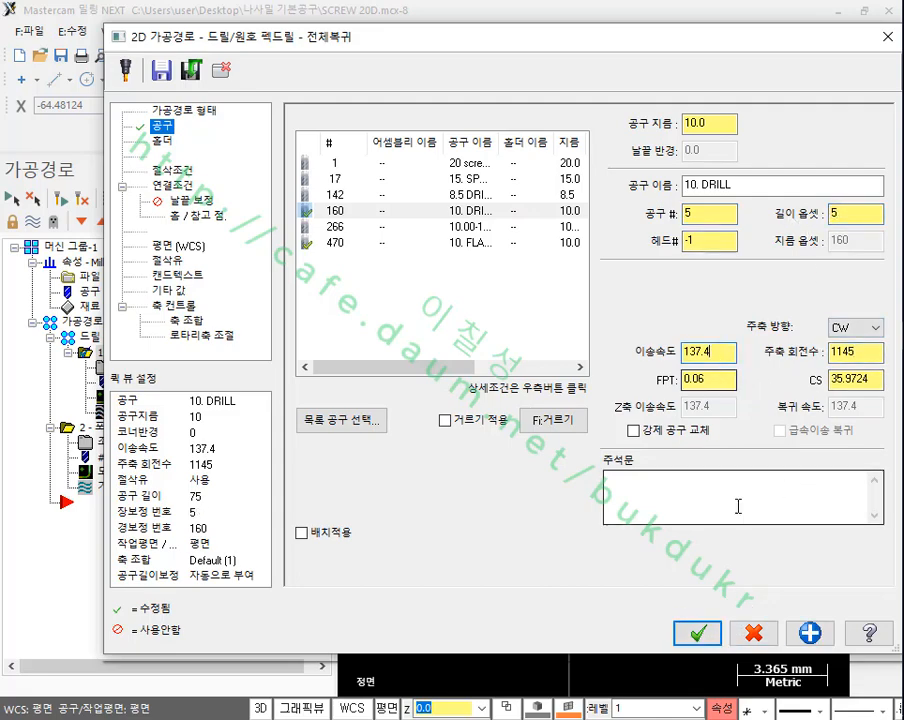
pyautogui.click(699, 633)
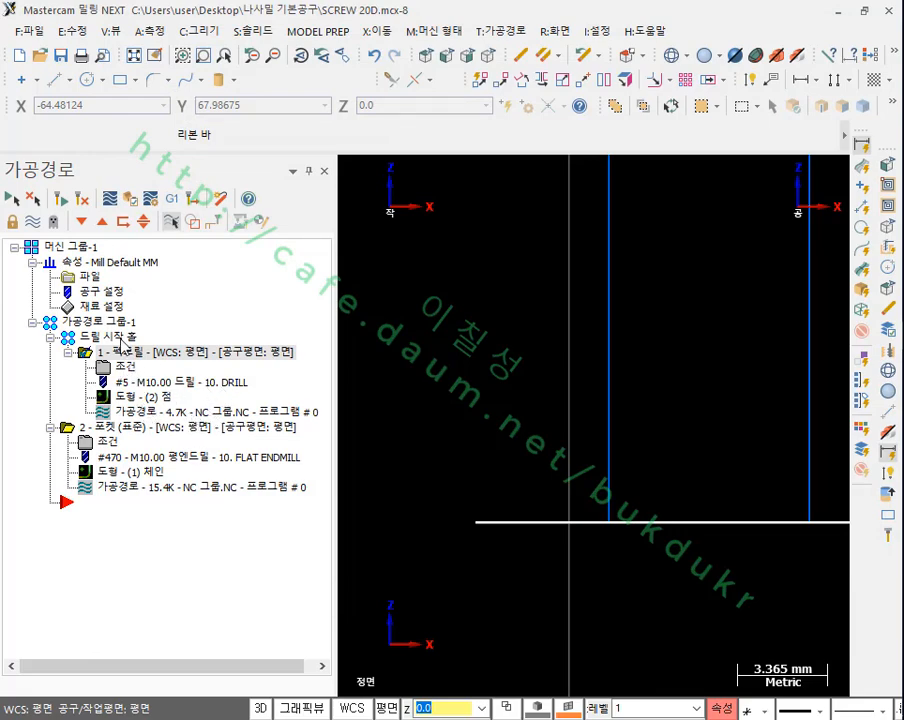
# Step: Switch to the isometric view and try to verify the toolpath group, suppressing the inactive machine group warning for this session
pyautogui.scroll(-6, 468, 530)
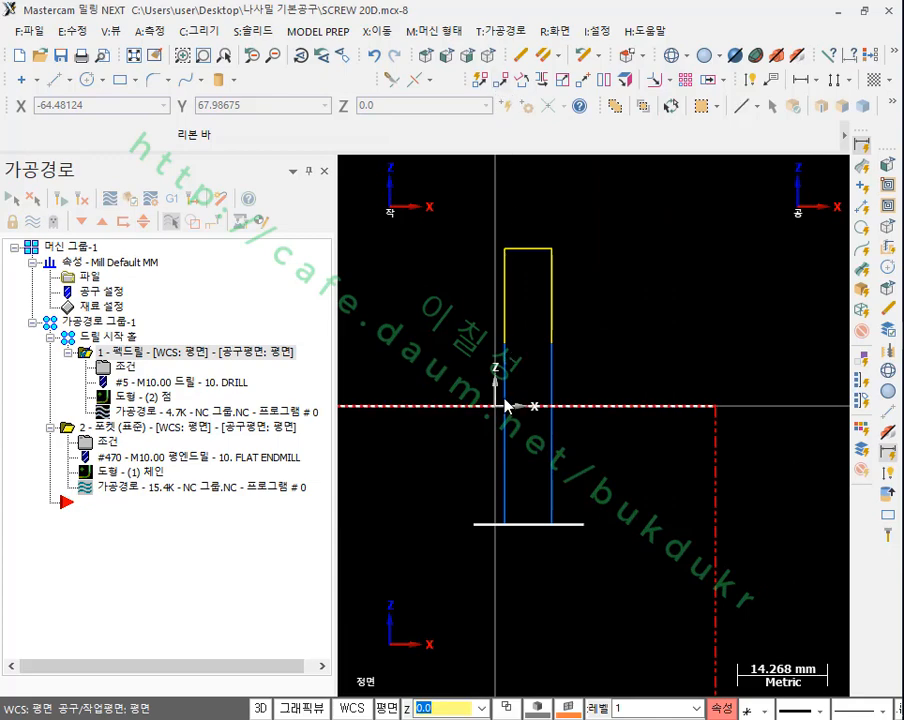
pyautogui.scroll(1, 496, 430)
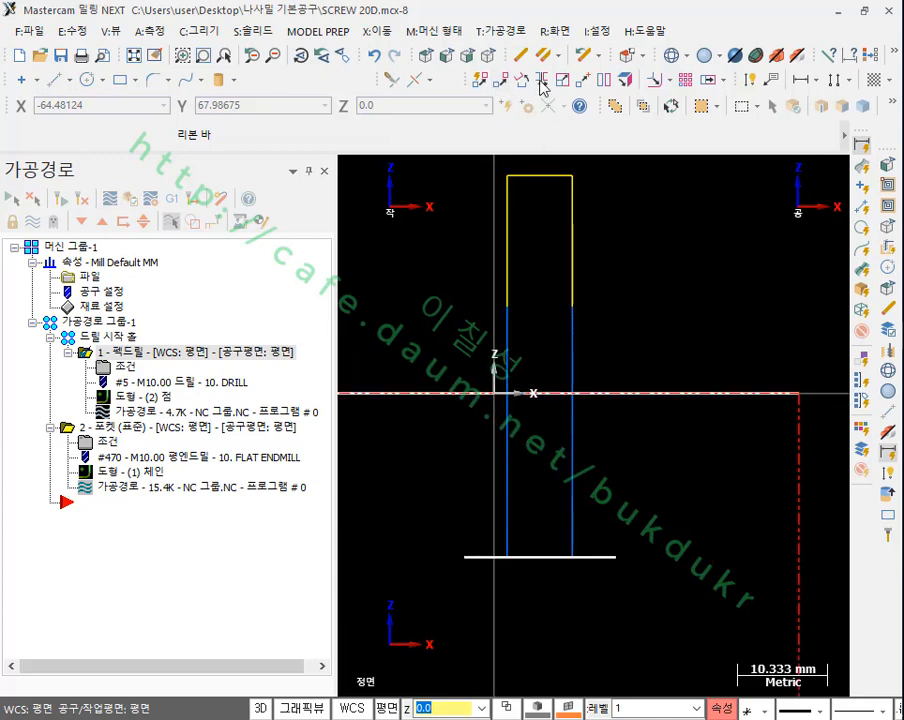
pyautogui.click(488, 56)
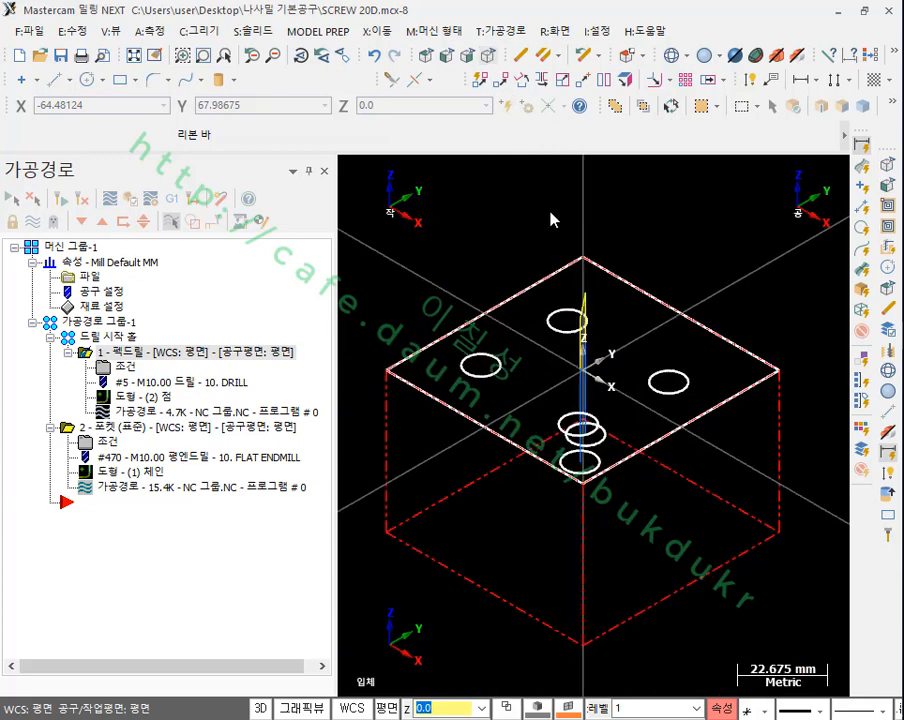
pyautogui.click(110, 337)
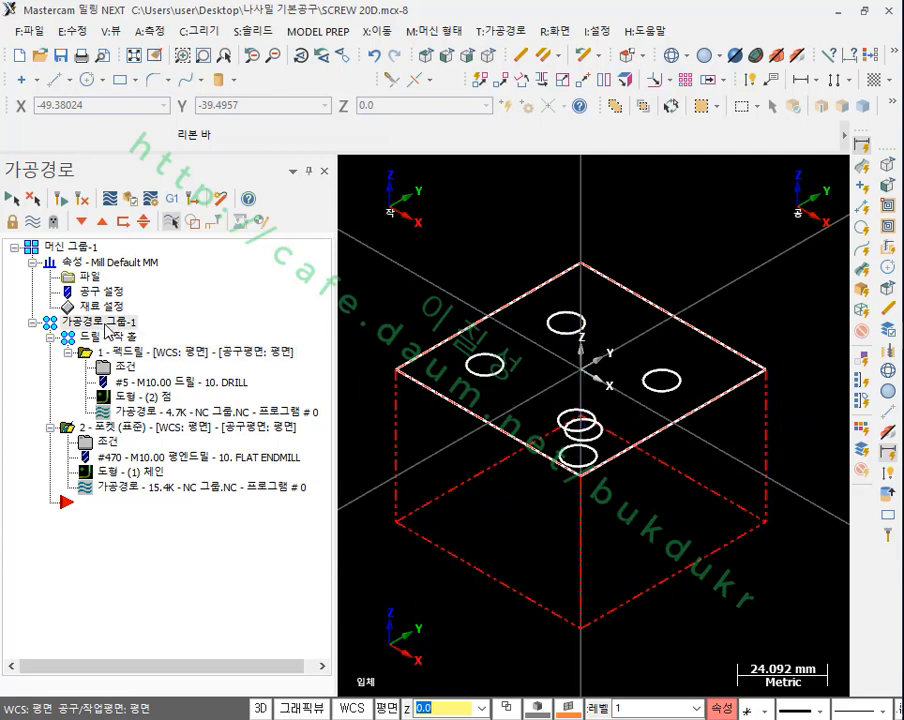
pyautogui.click(128, 198)
pyautogui.click(155, 319)
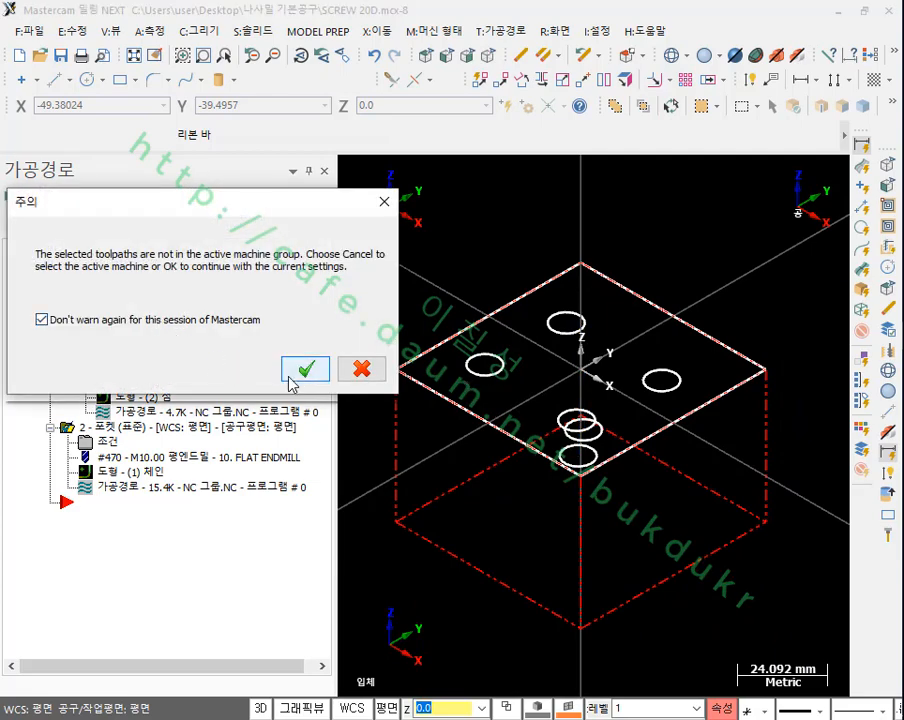
pyautogui.click(300, 368)
pyautogui.click(584, 407)
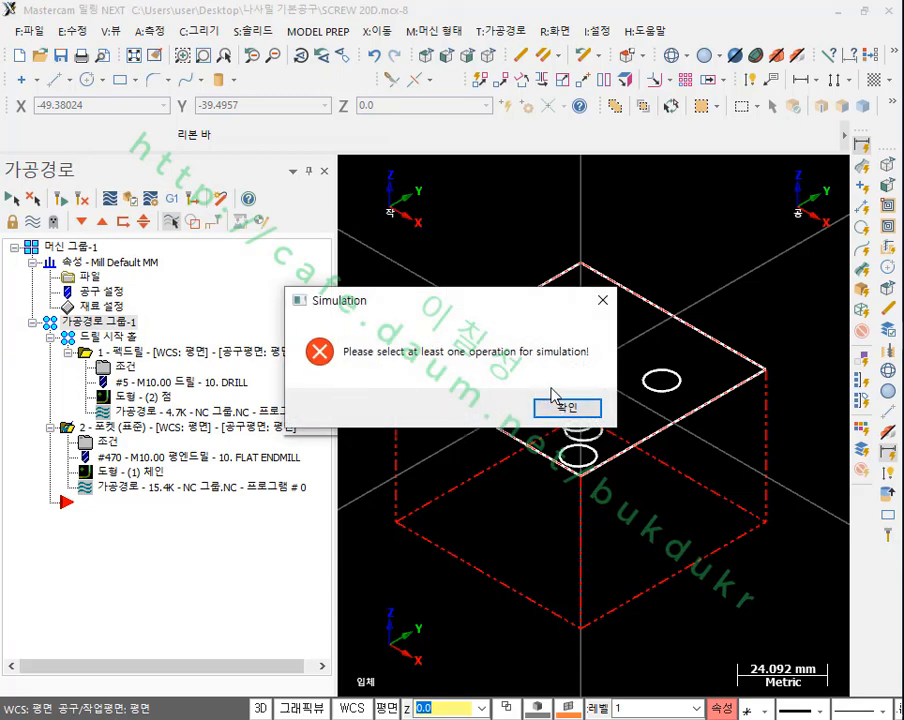
pyautogui.click(584, 407)
# Step: Retry the solid simulation with toolpath group 1 (가공경로 그룹-1) selected
pyautogui.click(176, 352)
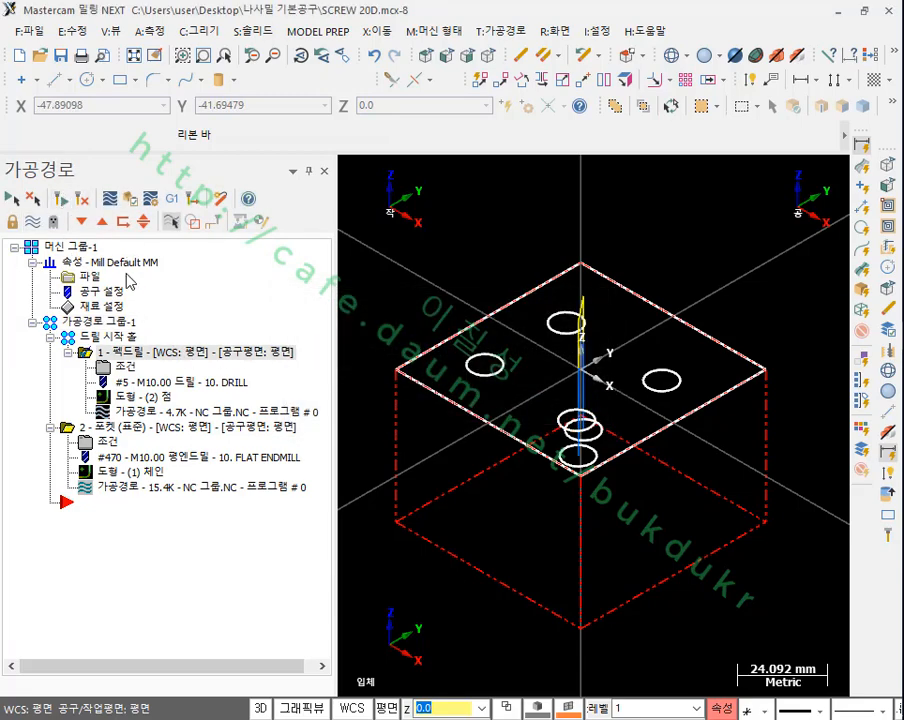
pyautogui.click(95, 325)
pyautogui.click(130, 199)
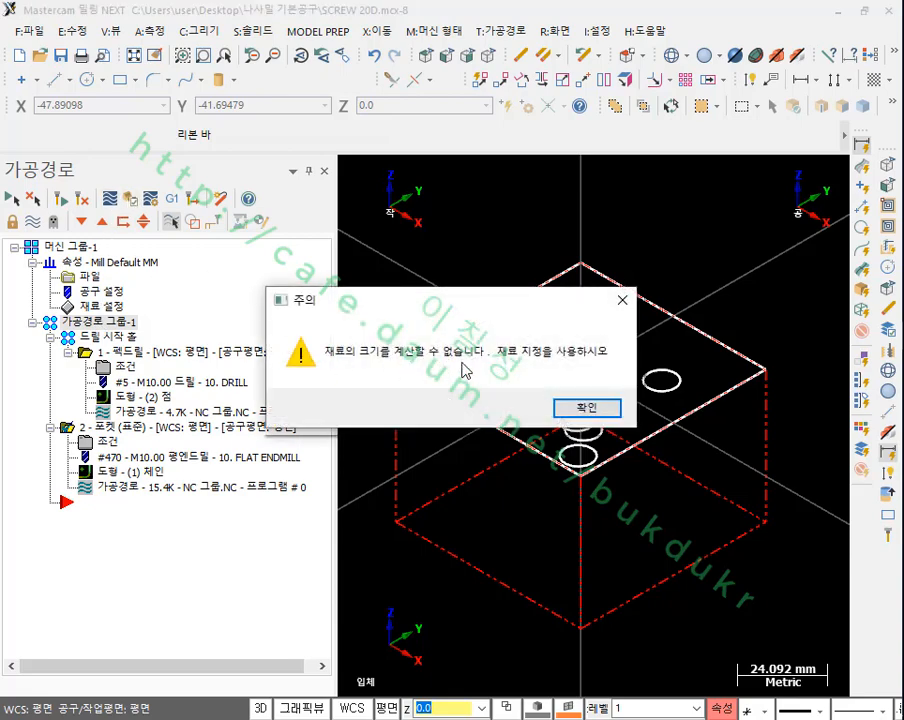
pyautogui.click(572, 403)
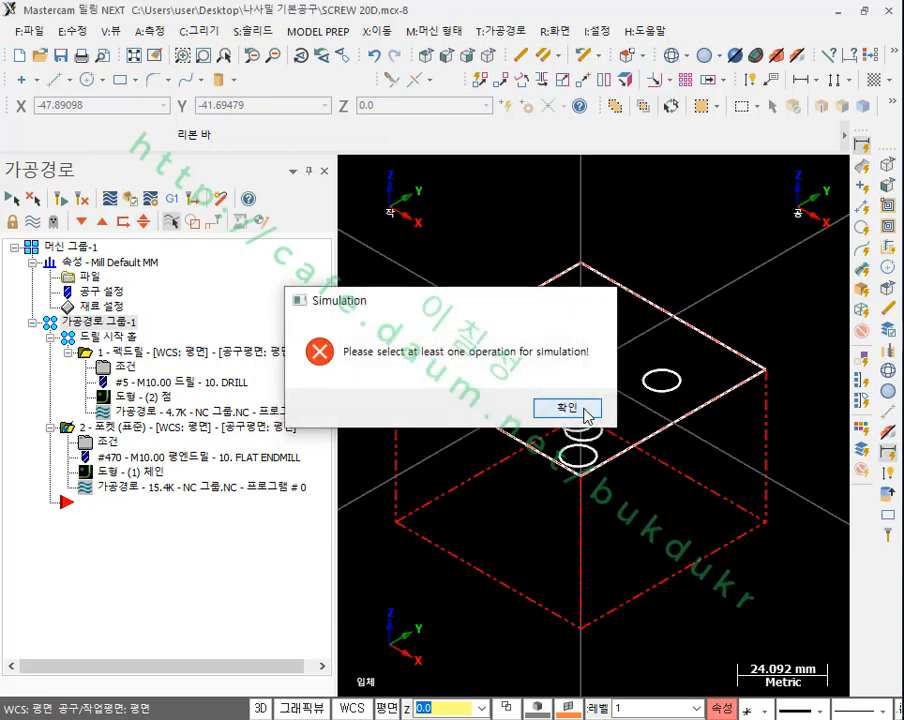
pyautogui.click(610, 405)
# Step: Try to run the solid simulation with the standard pocket operation selected
pyautogui.click(142, 430)
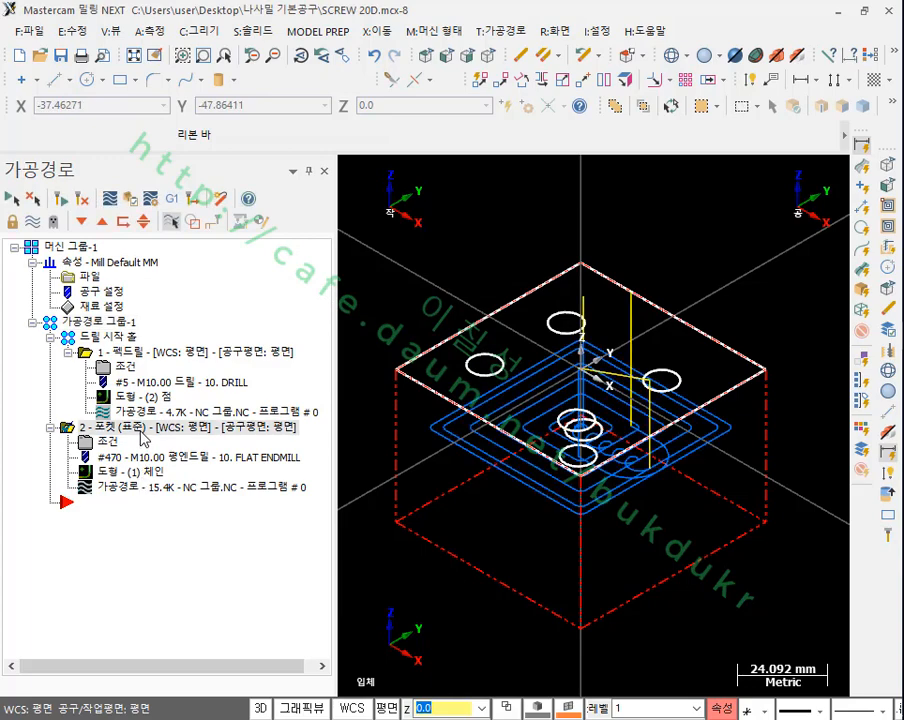
pyautogui.click(100, 323)
pyautogui.click(116, 352)
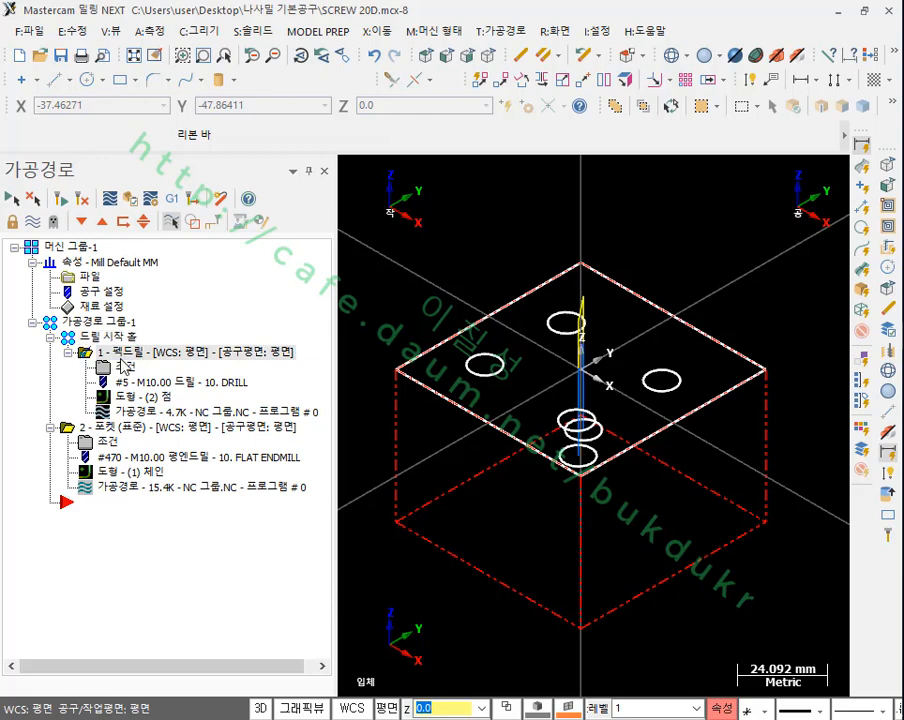
pyautogui.keyDown('ctrl'); pyautogui.click(112, 430); pyautogui.keyUp('ctrl')
pyautogui.click(130, 198)
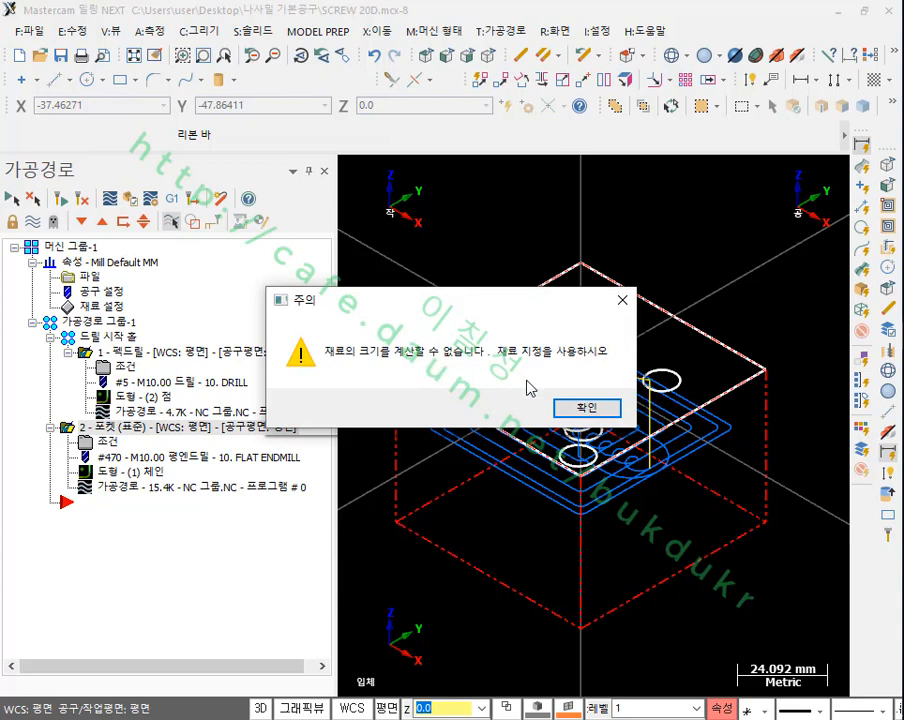
pyautogui.click(573, 414)
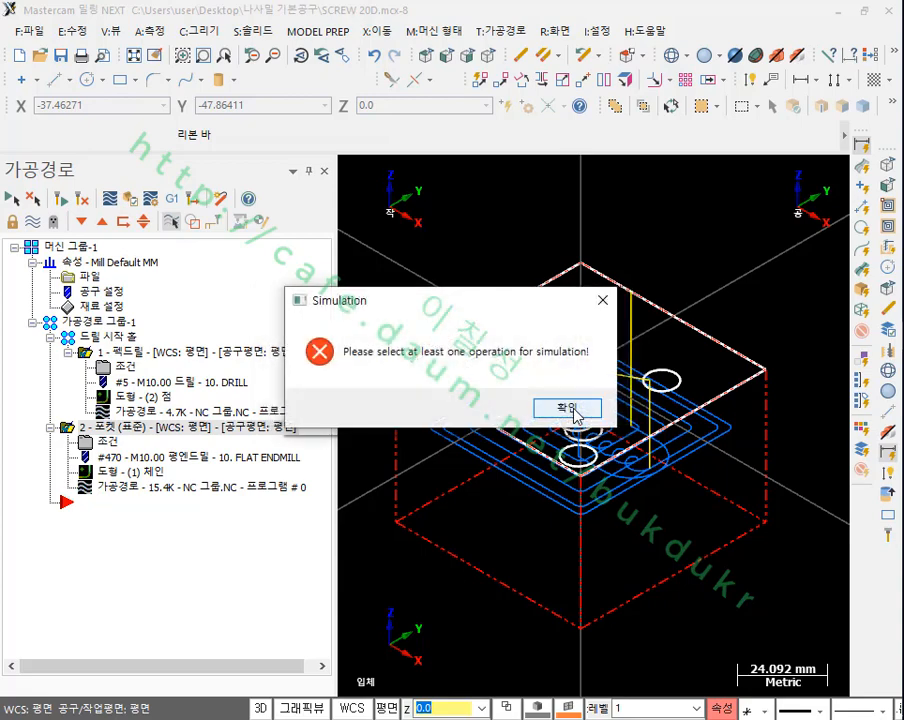
pyautogui.click(617, 407)
# Step: Review the machine group's rectangular stock dimensions and origin in the stock setup and accept them
pyautogui.click(104, 310)
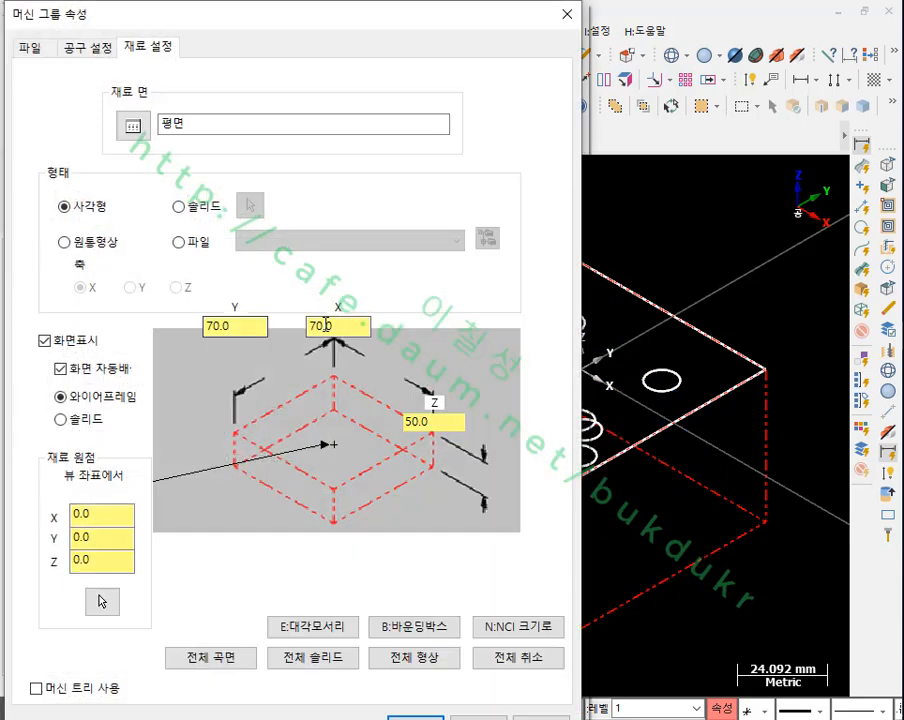
pyautogui.click(340, 330)
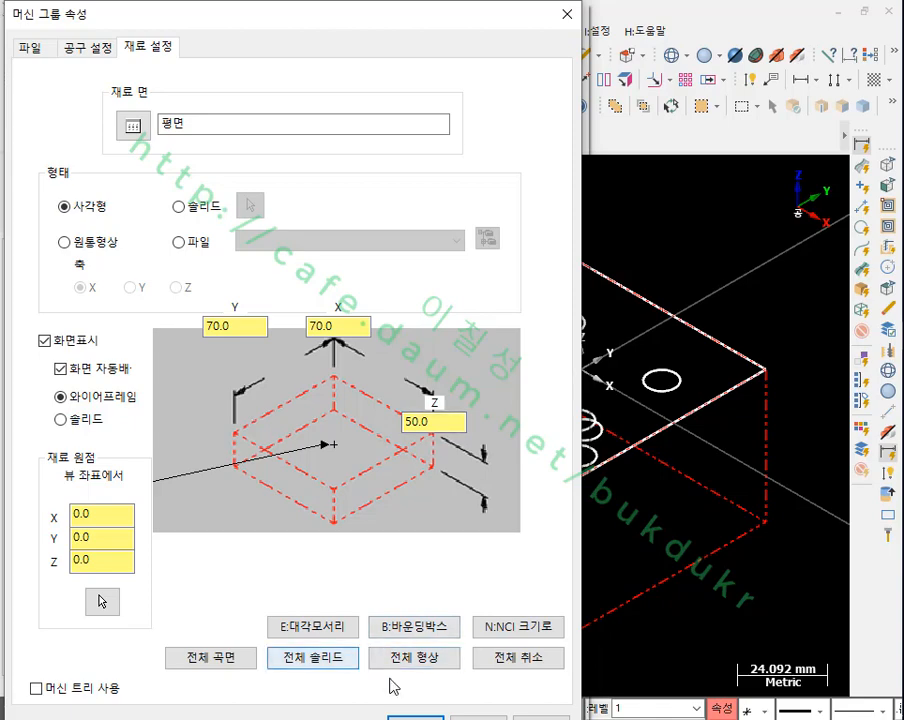
pyautogui.click(411, 716)
pyautogui.scroll(-3, 537, 301)
pyautogui.scroll(2, 508, 291)
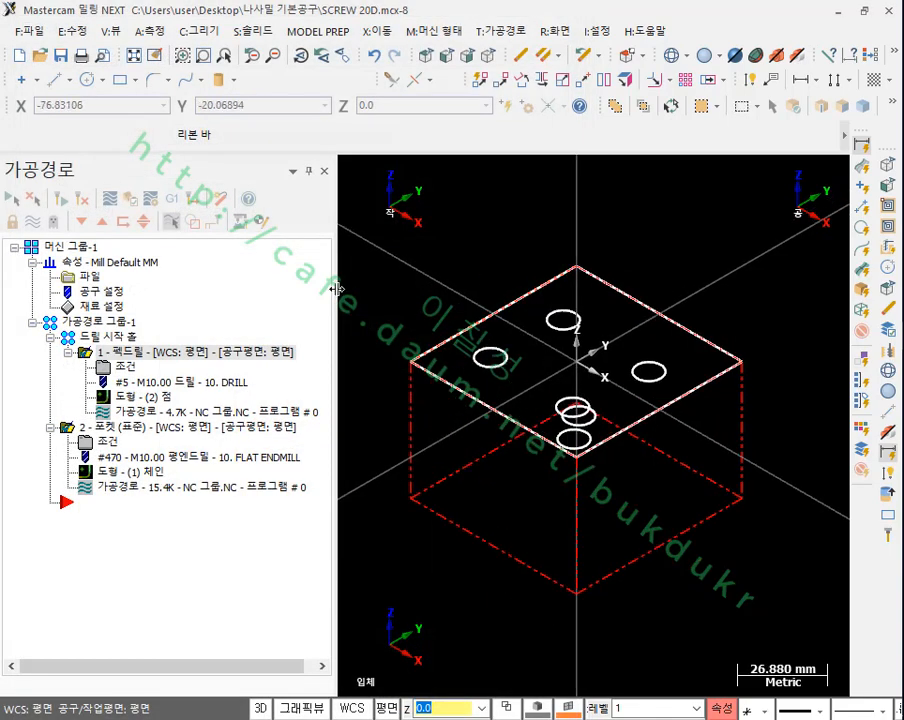
# Step: Try to run the solid simulation with the start hole peck drilling operation selected
pyautogui.click(194, 356)
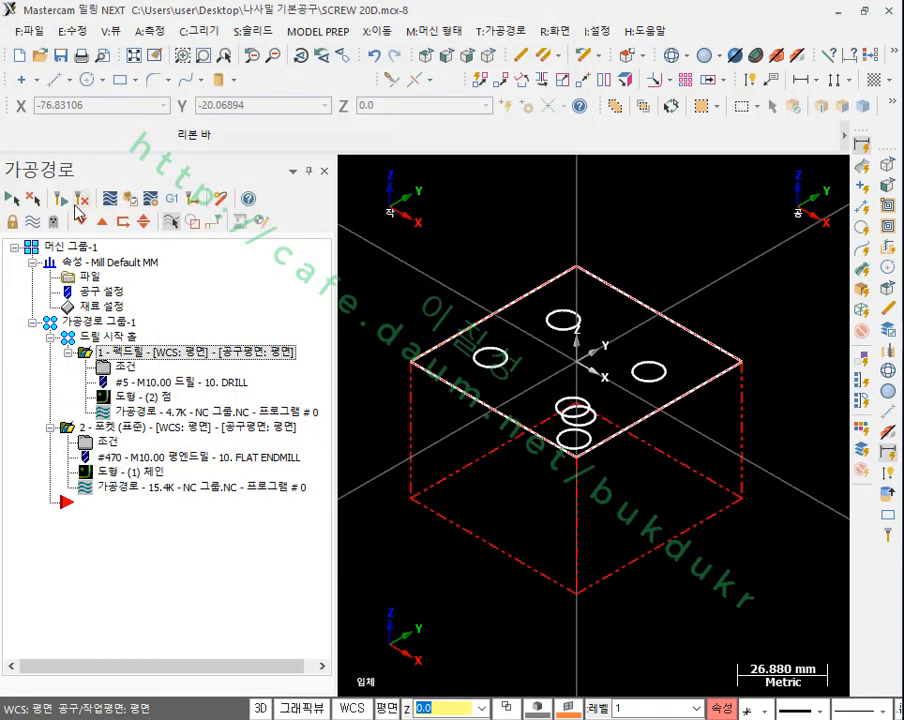
pyautogui.click(130, 199)
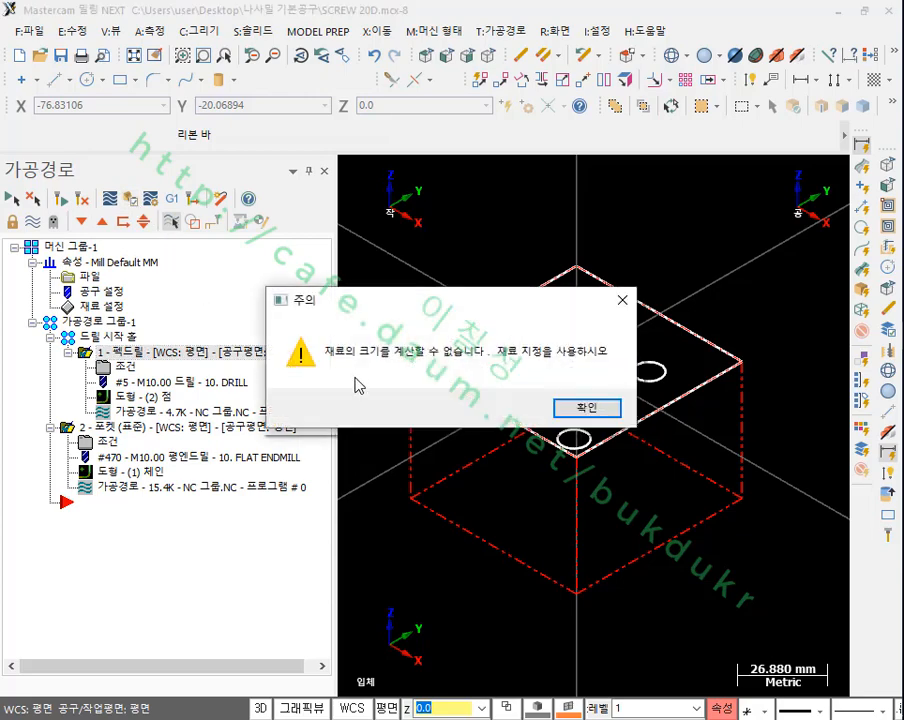
pyautogui.click(621, 300)
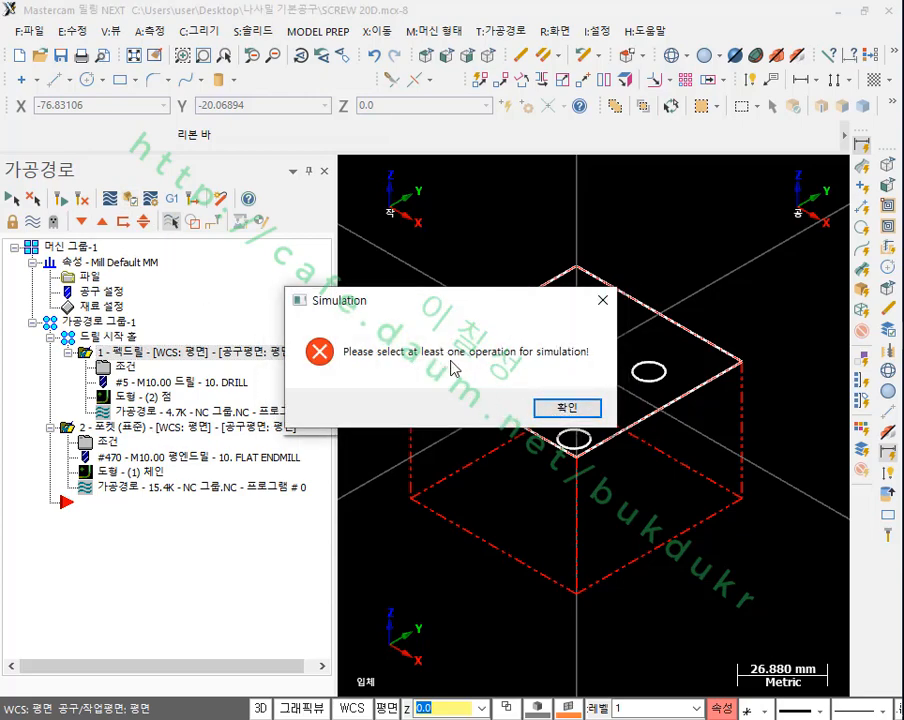
pyautogui.click(566, 411)
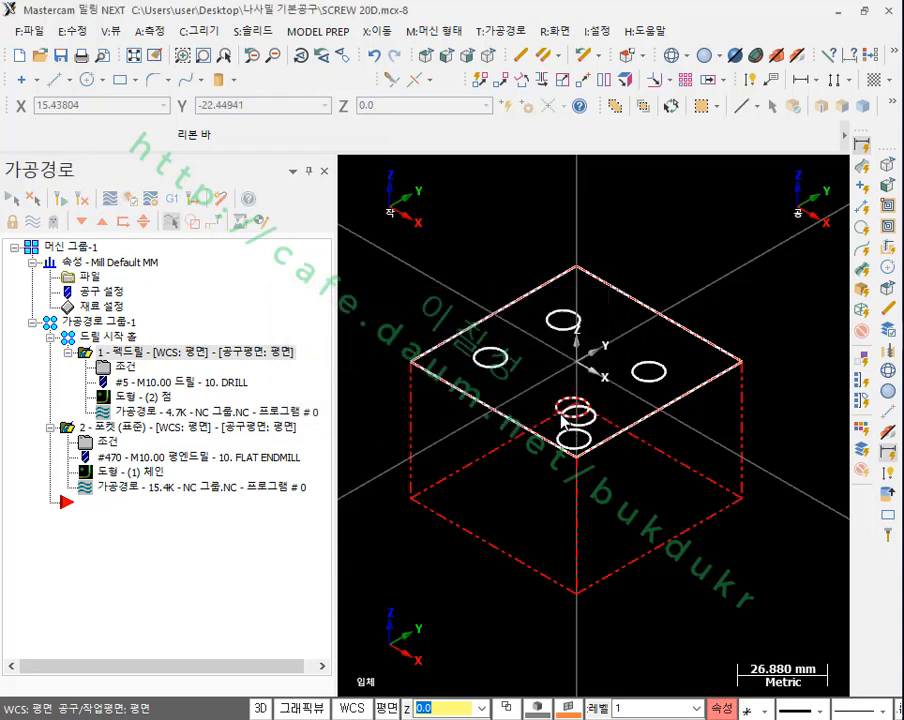
# Step: Retry the solid simulation with the standard pocket operation (2 - 포켓 (표준)) selected
pyautogui.scroll(-6, 543, 309)
pyautogui.scroll(5, 664, 305)
pyautogui.click(180, 427)
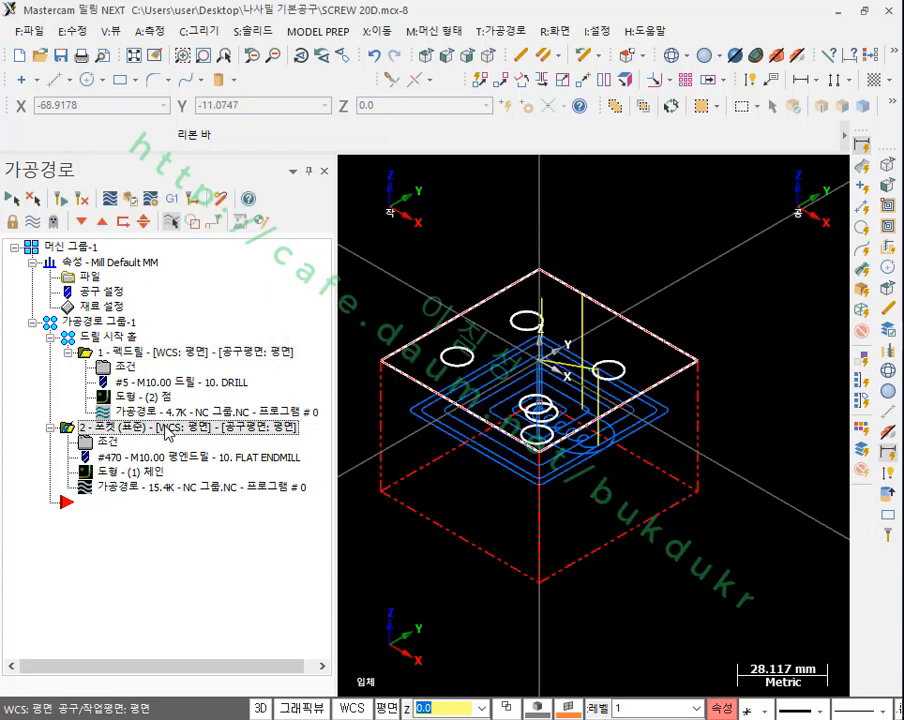
pyautogui.click(139, 200)
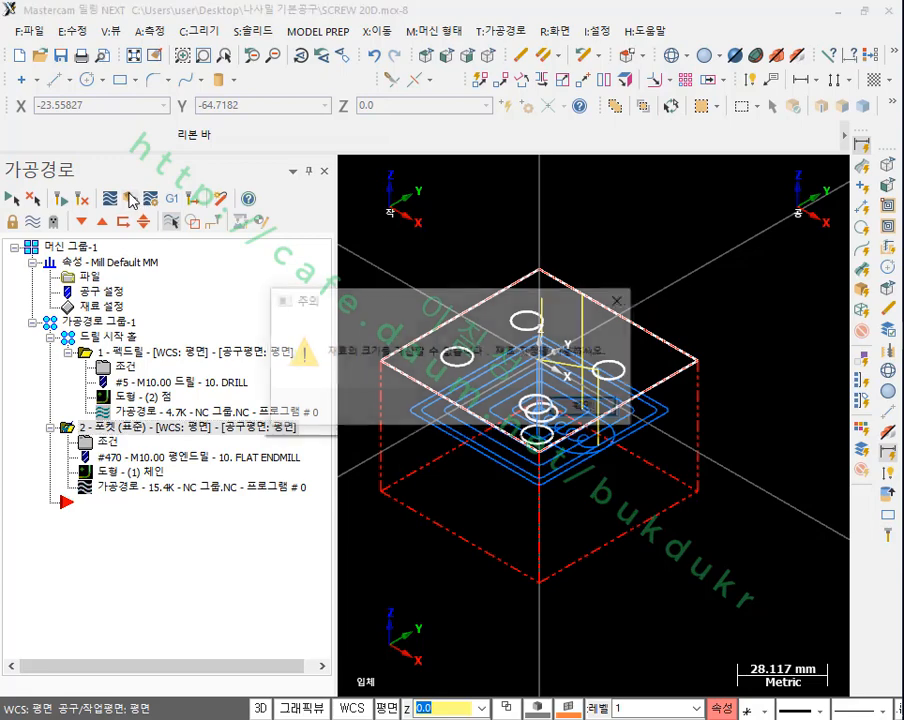
pyautogui.click(800, 351)
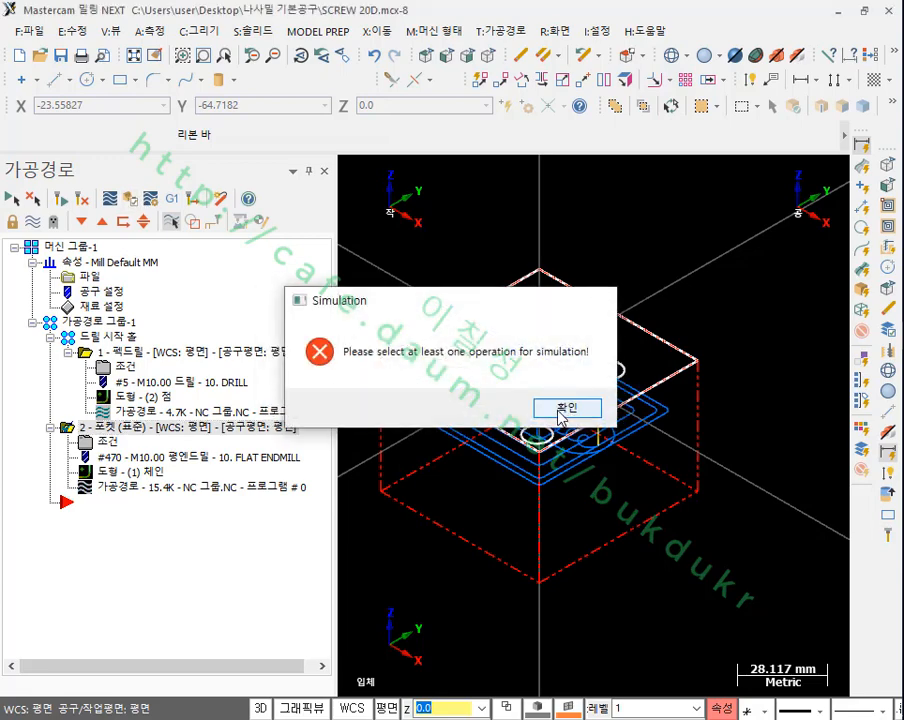
pyautogui.click(562, 410)
# Step: Recheck the rectangular stock's X, Y and Z sizes in the stock setup and close it without changes
pyautogui.scroll(-3, 537, 373)
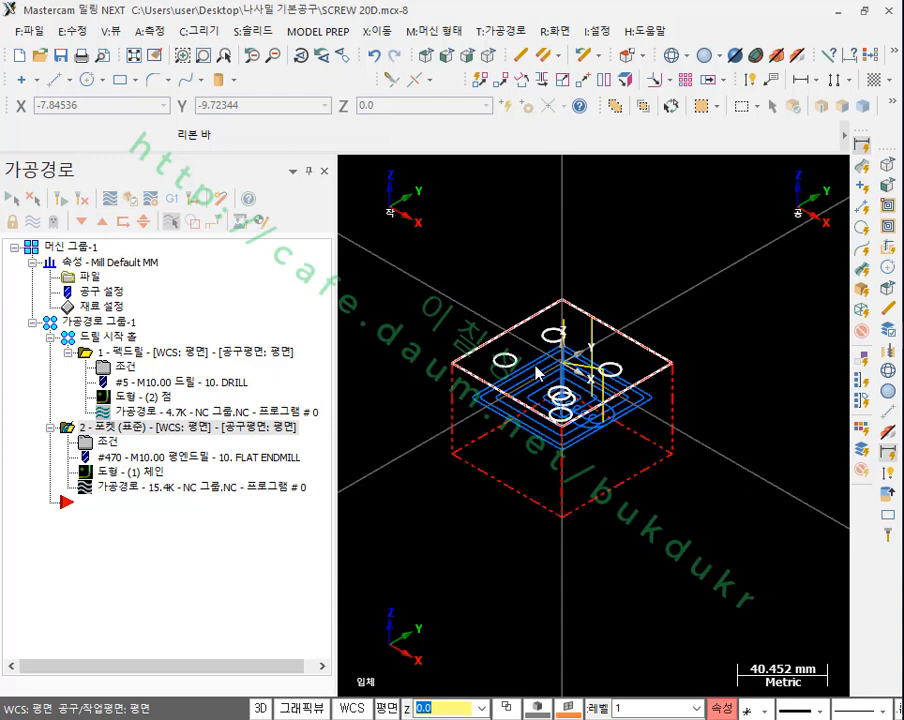
pyautogui.scroll(2, 537, 370)
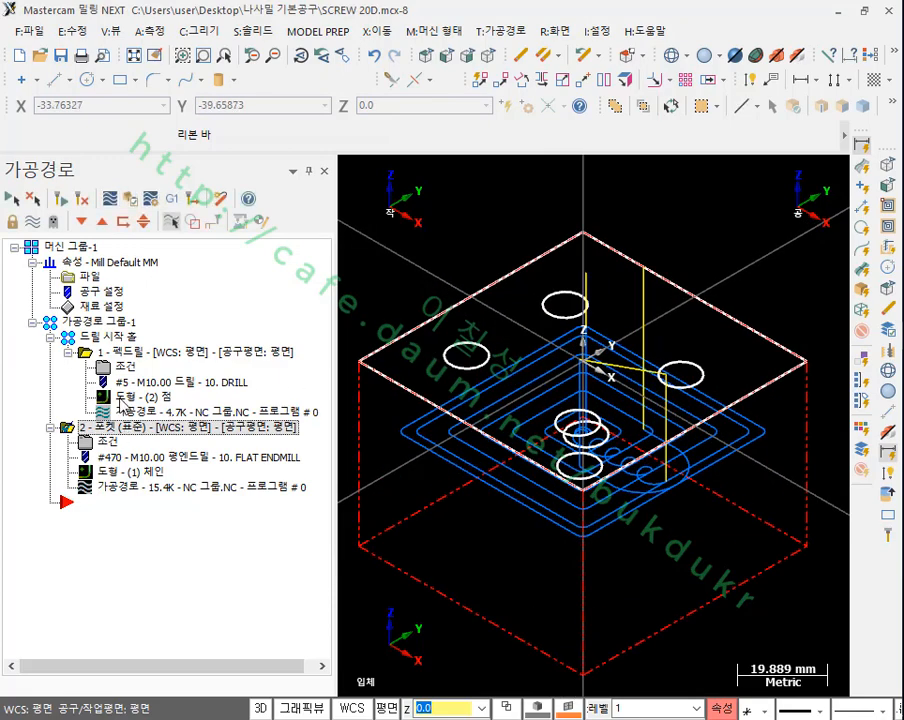
pyautogui.click(96, 307)
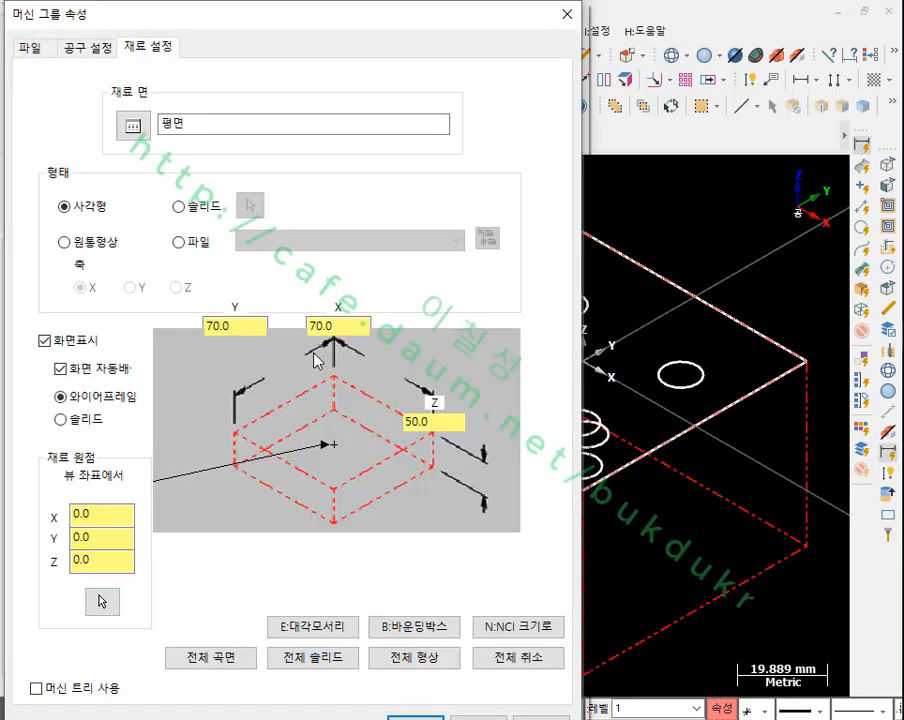
pyautogui.click(444, 422)
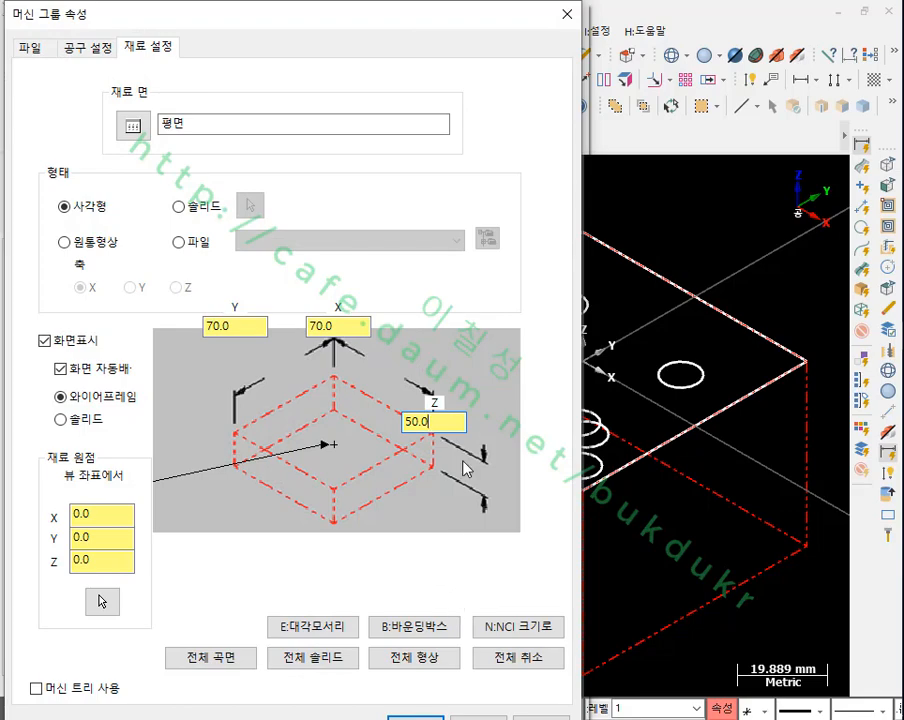
pyautogui.click(567, 15)
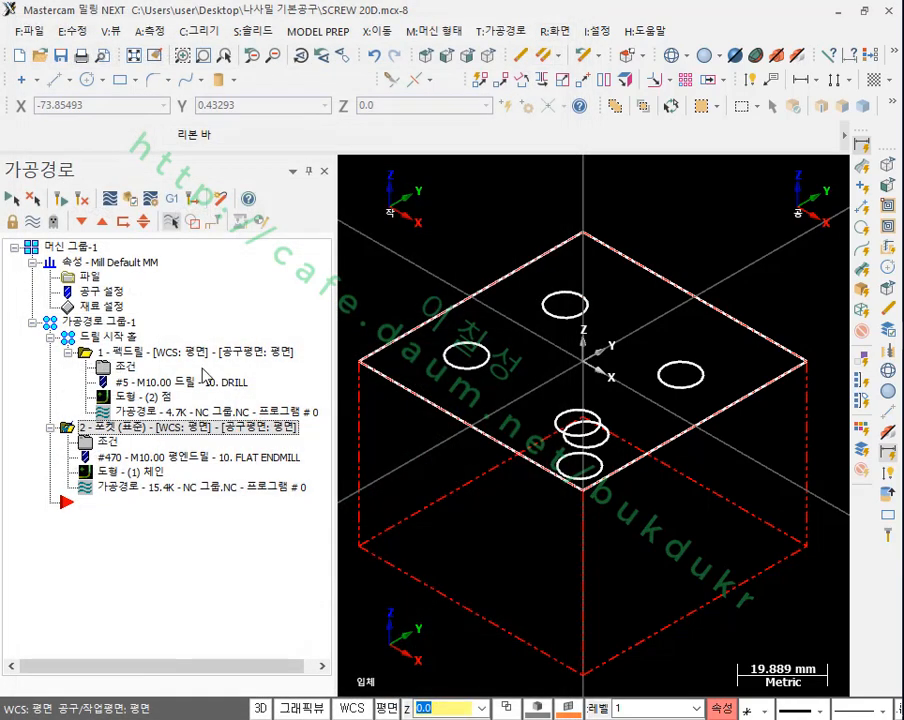
# Step: Backplot the standard pocket toolpath through to its end and close the backplot
pyautogui.click(136, 488)
pyautogui.scroll(-3, 510, 424)
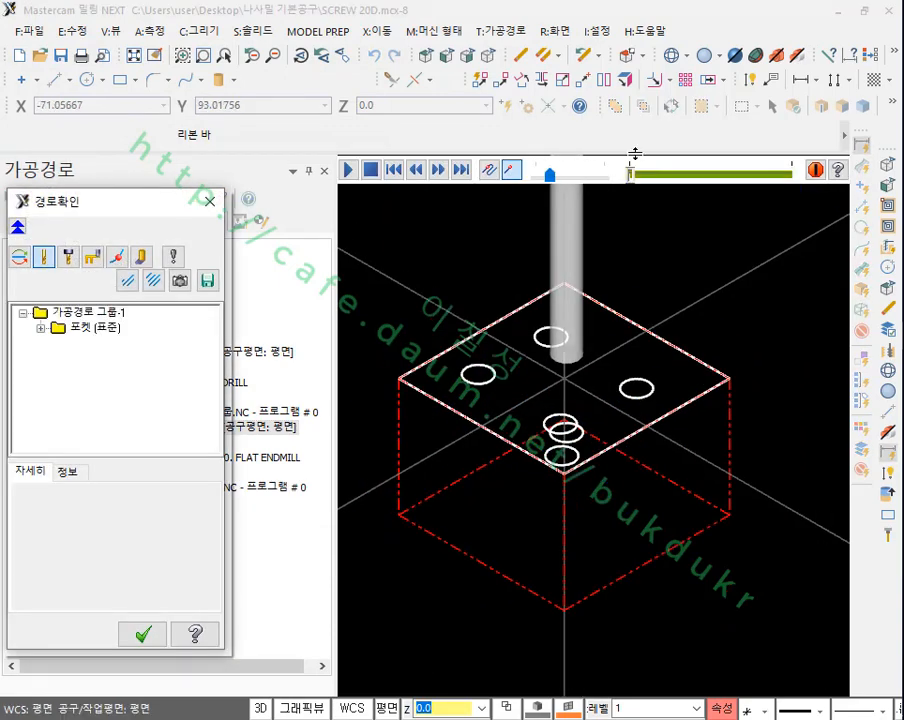
pyautogui.click(636, 174)
pyautogui.moveTo(636, 174); pyautogui.dragTo(804, 174)
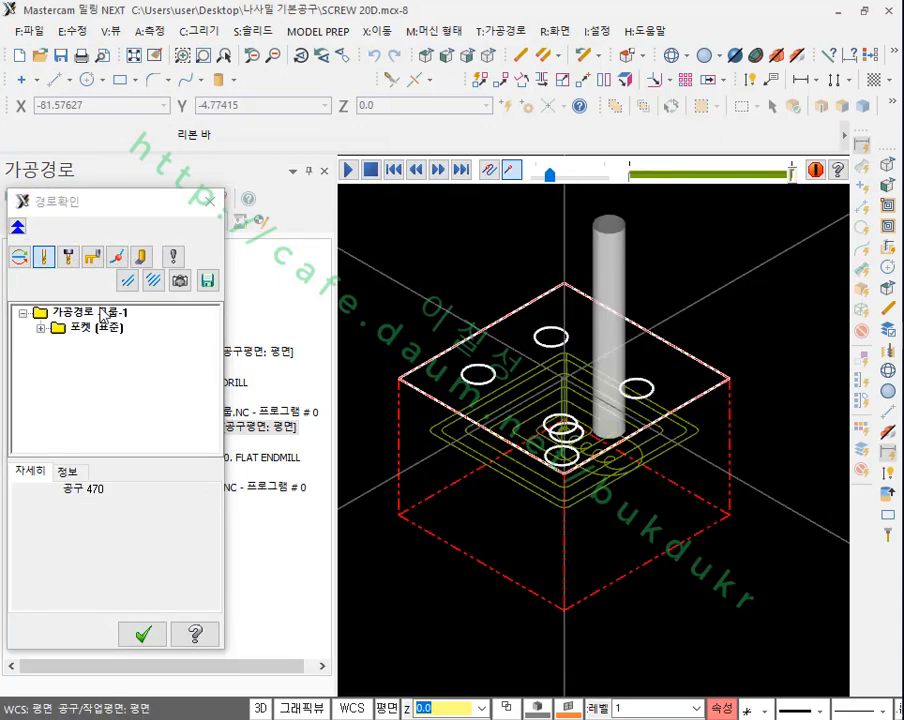
pyautogui.click(143, 634)
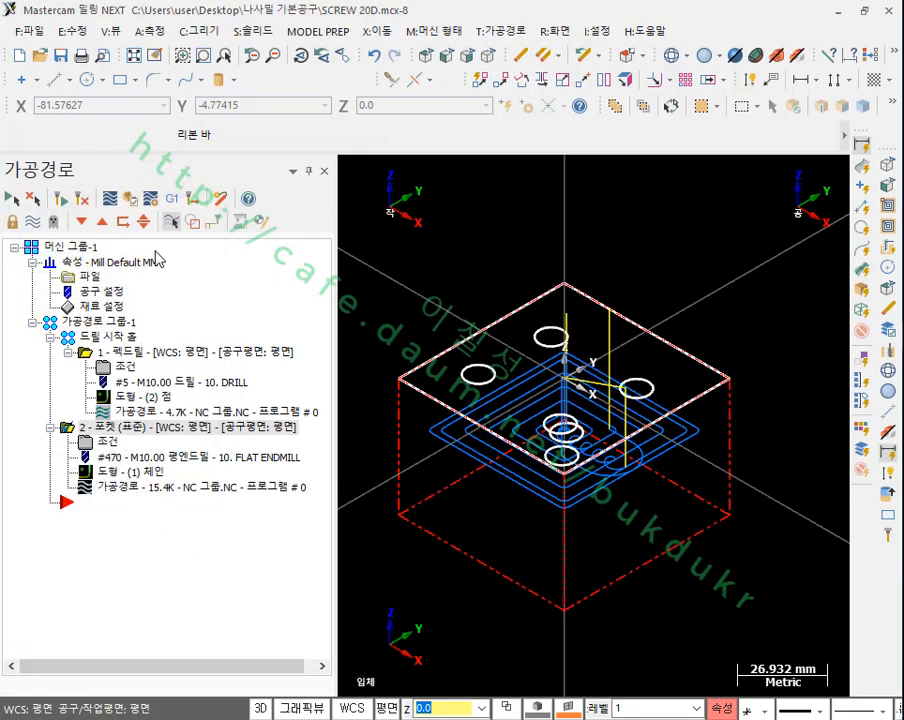
# Step: Try the solid simulation of the pocket operation again after its backplot
pyautogui.click(131, 199)
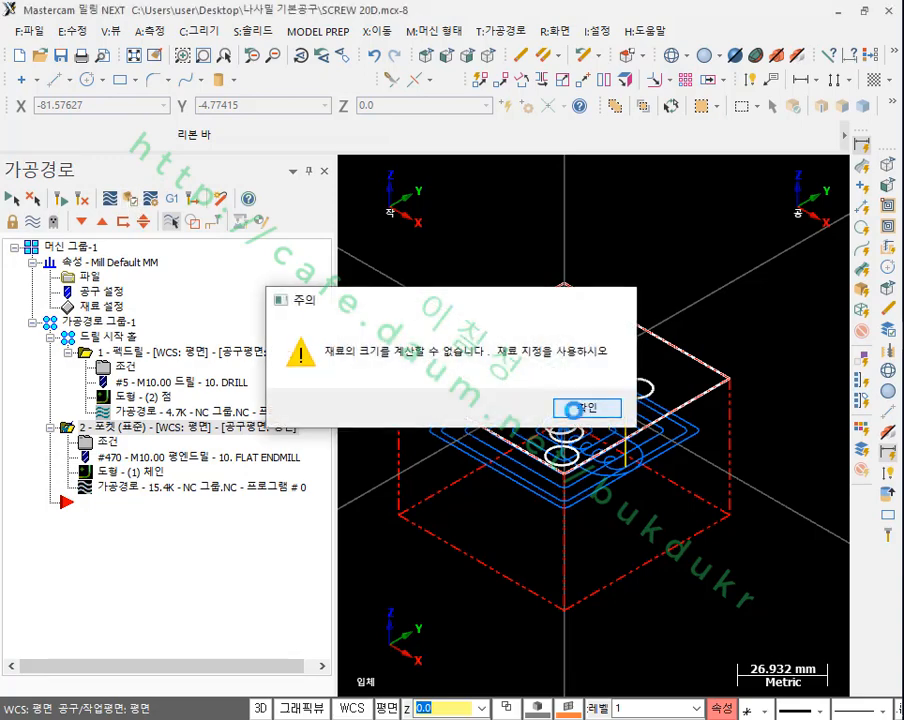
pyautogui.click(588, 407)
pyautogui.click(562, 405)
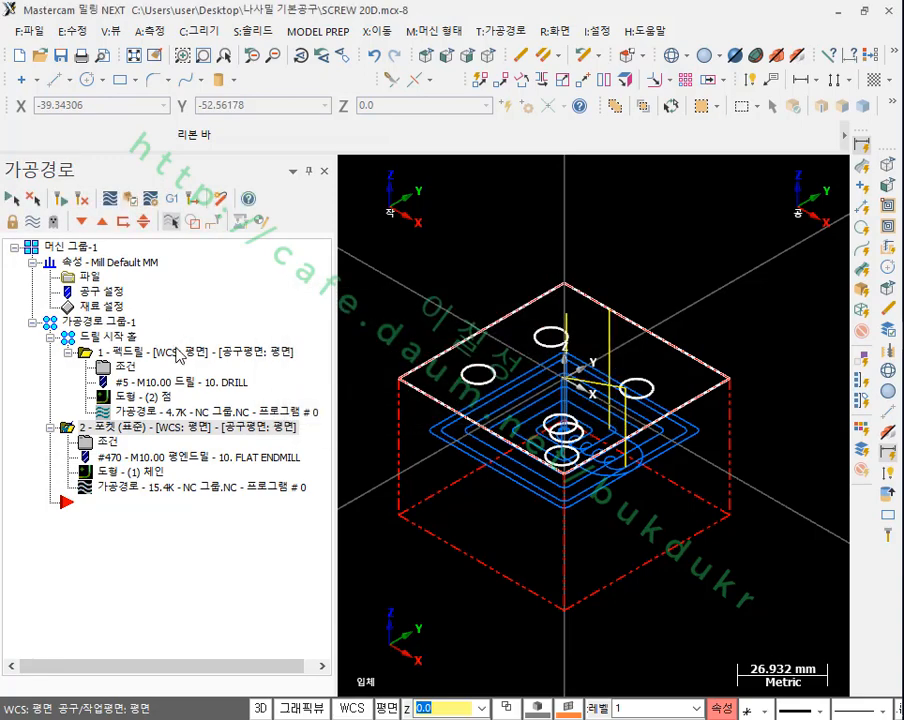
# Step: Enlarge the rectangular stock to 75 mm in both Y and X in the stock setup and accept it
pyautogui.click(110, 308)
pyautogui.click(236, 326)
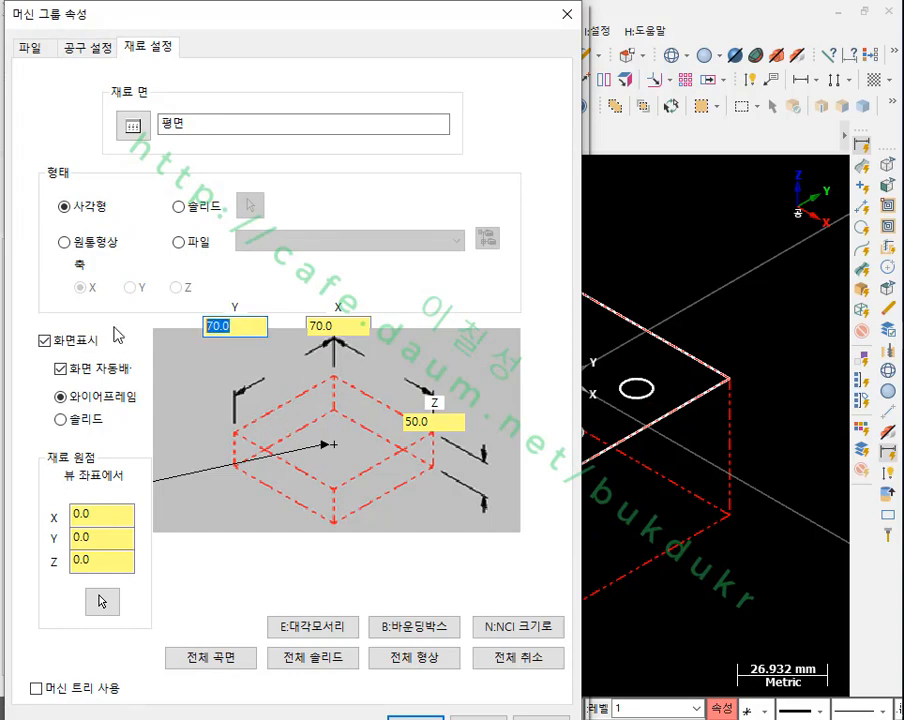
pyautogui.write('75')
pyautogui.press('Tab')
pyautogui.write('7')
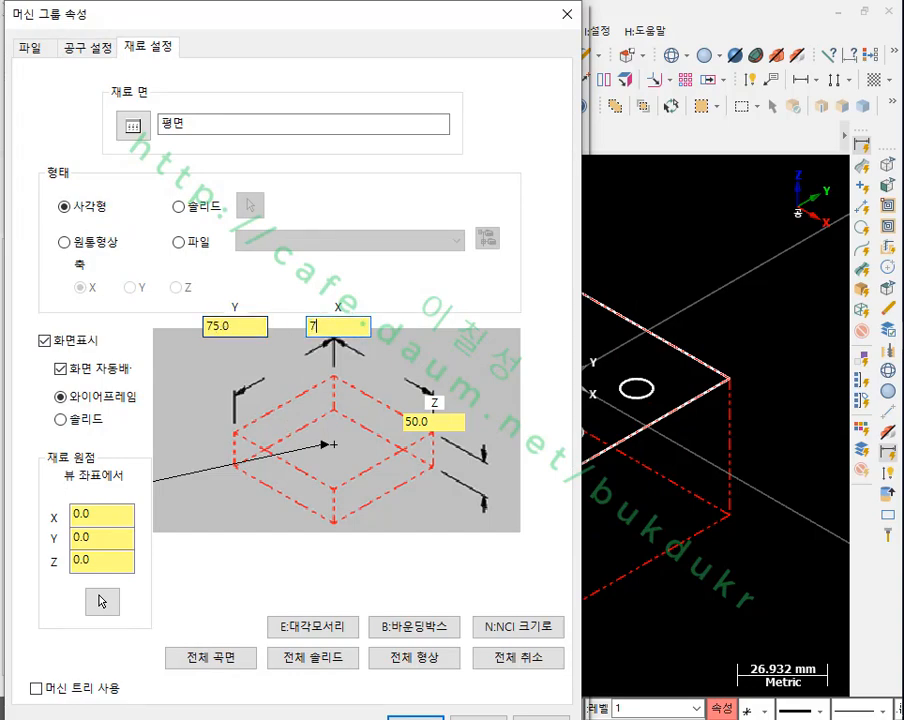
pyautogui.click(422, 717)
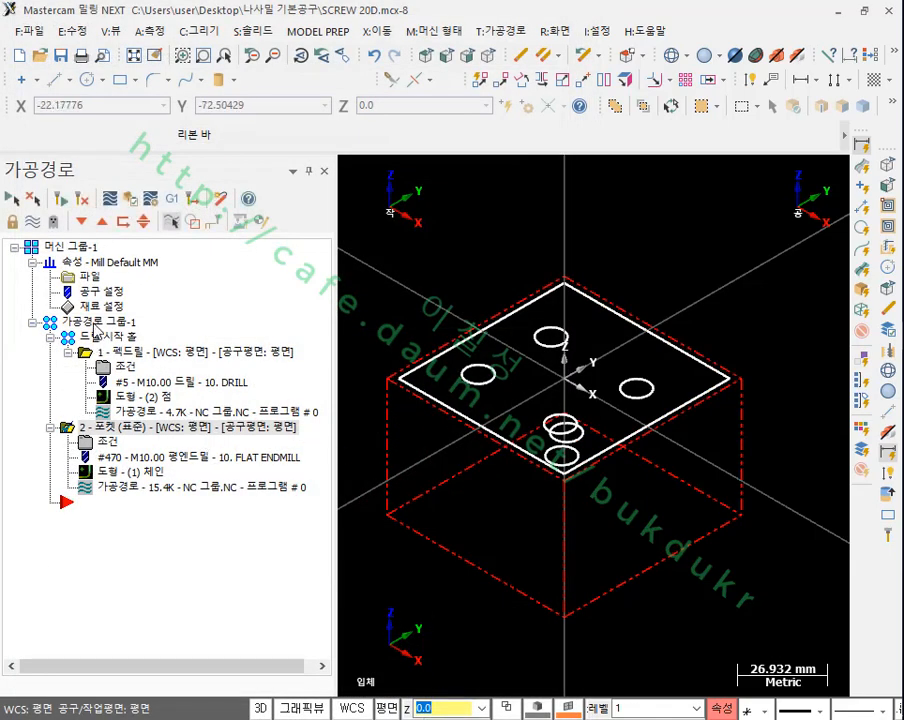
# Step: Try to run the solid simulation of toolpath group 1 (가공경로 그룹-1) with the enlarged stock
pyautogui.click(101, 339)
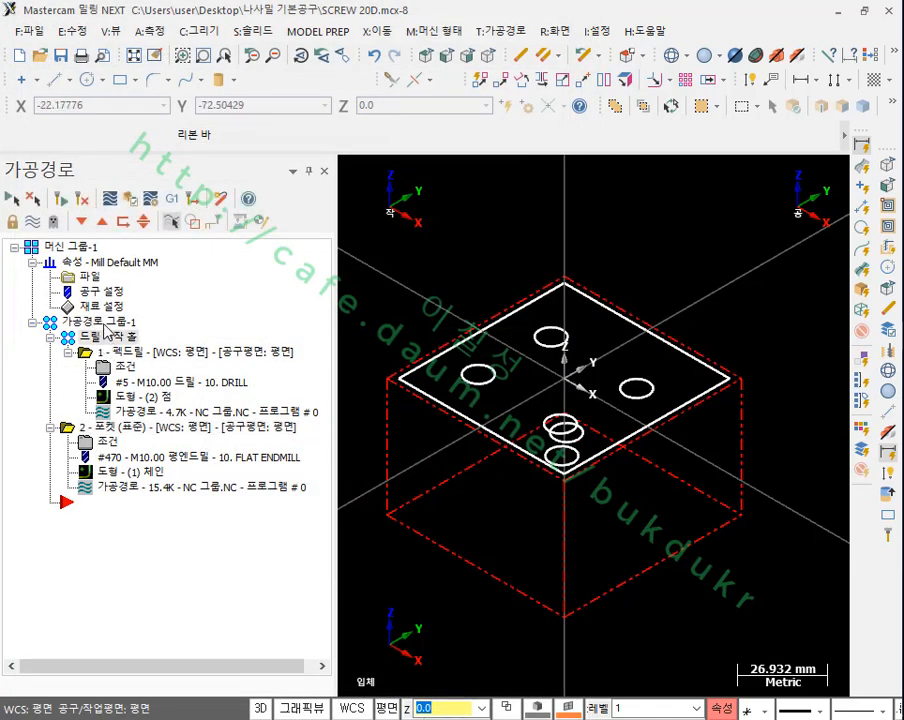
pyautogui.click(143, 220)
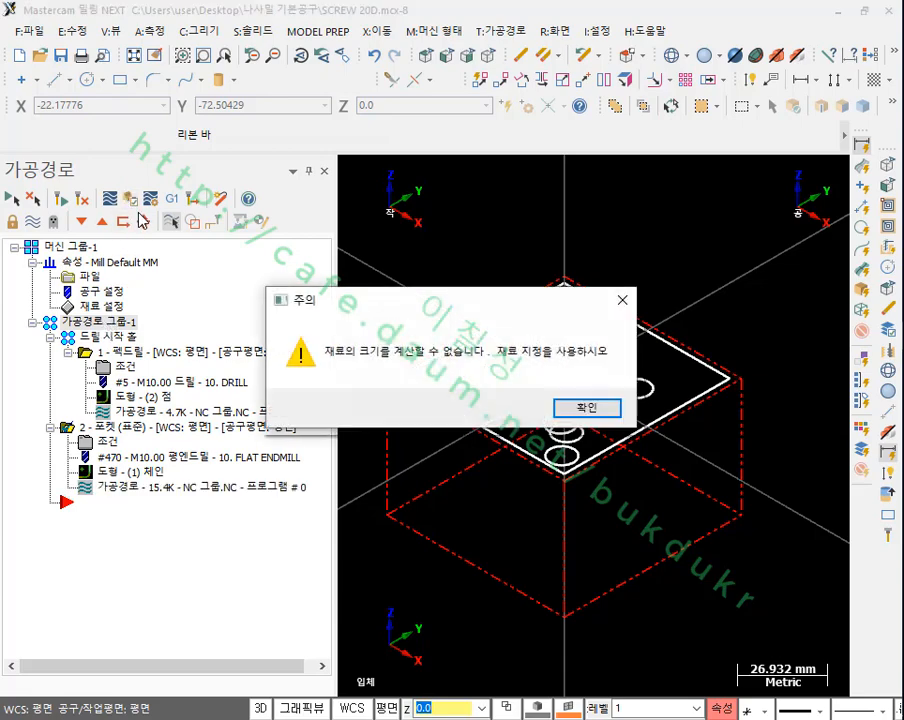
pyautogui.click(556, 414)
pyautogui.click(552, 404)
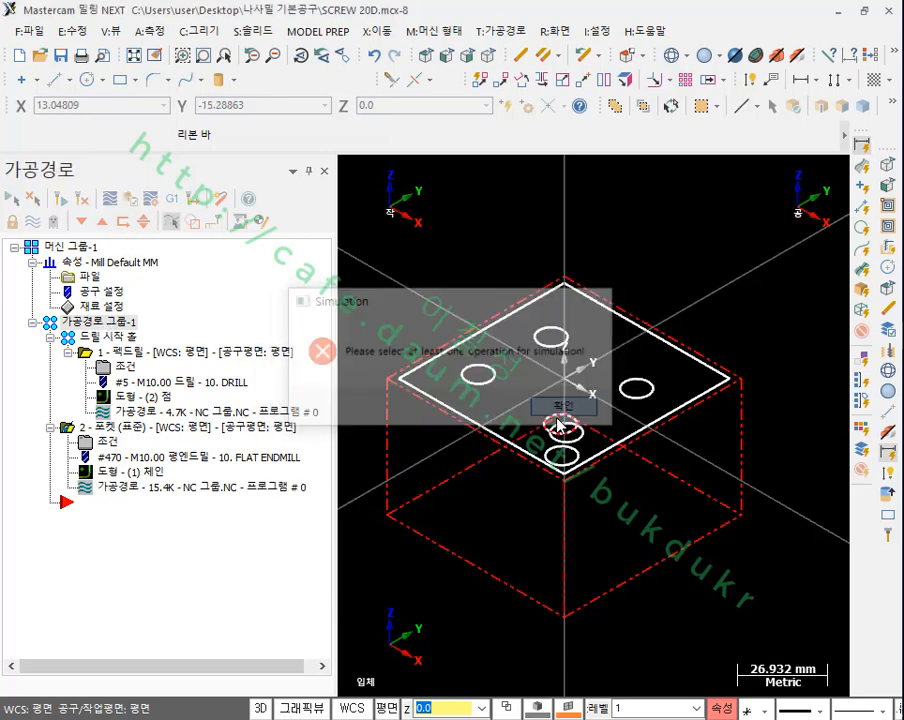
# Step: Examine the enlarged stock outline around the part geometry from a tilted 3D view
pyautogui.scroll(-2, 566, 414)
pyautogui.scroll(4, 524, 378)
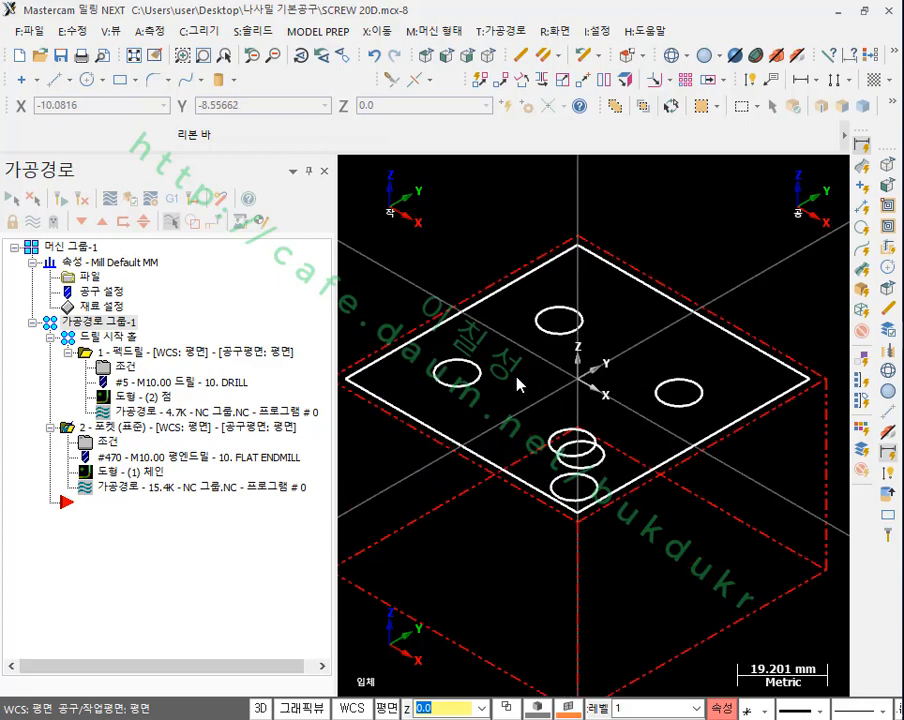
pyautogui.scroll(-3, 522, 370)
pyautogui.scroll(5, 586, 428)
pyautogui.moveTo(593, 425)
pyautogui.mouseDown(button='middle')
pyautogui.moveTo(599, 351)
pyautogui.moveTo(590, 365)
pyautogui.moveTo(656, 420)
pyautogui.moveTo(566, 367)
pyautogui.mouseUp(button='middle')
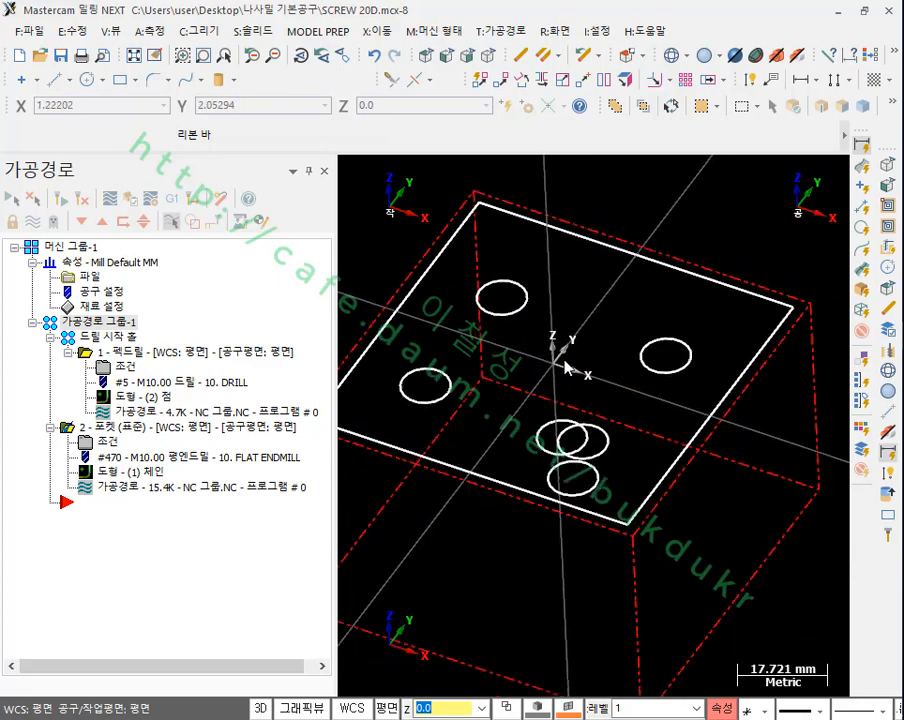
pyautogui.scroll(-2, 566, 367)
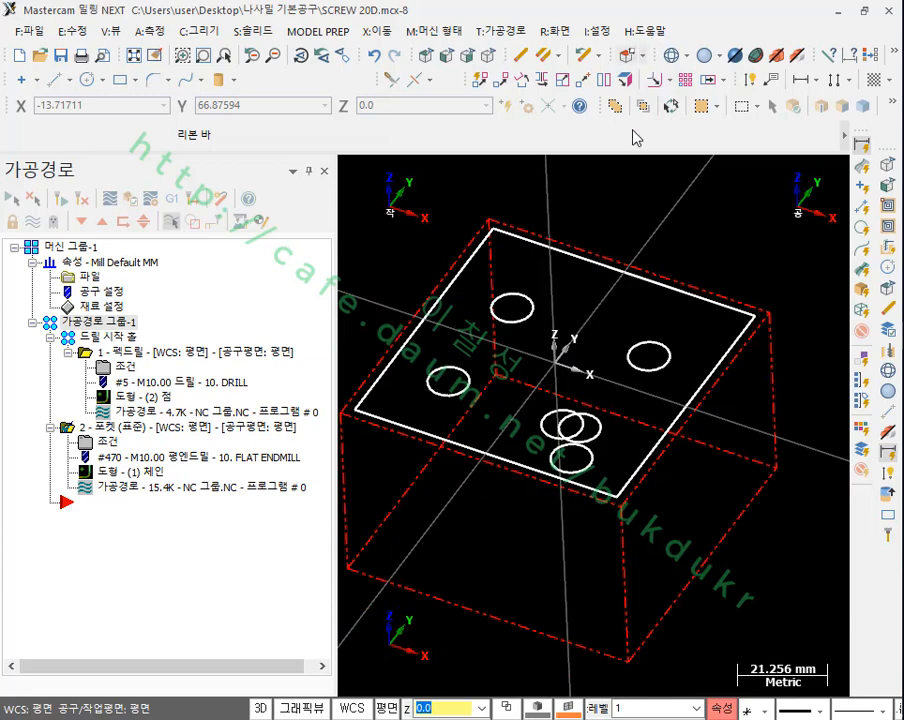
pyautogui.scroll(3, 538, 356)
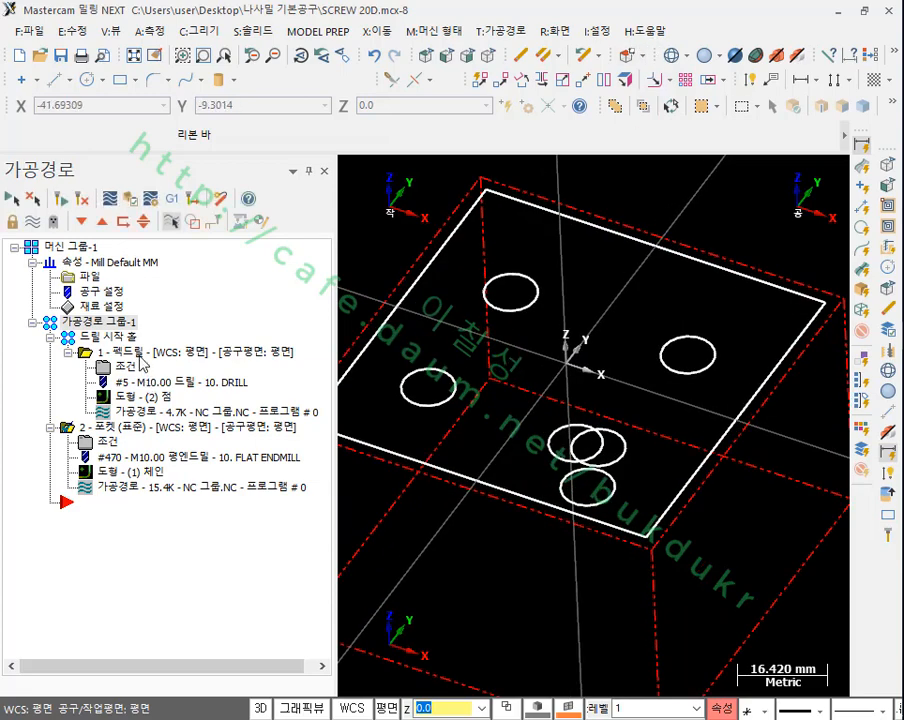
# Step: Backplot the start hole peck drilling operation step by step through the bottom of the second hole
pyautogui.click(140, 354)
pyautogui.click(141, 412)
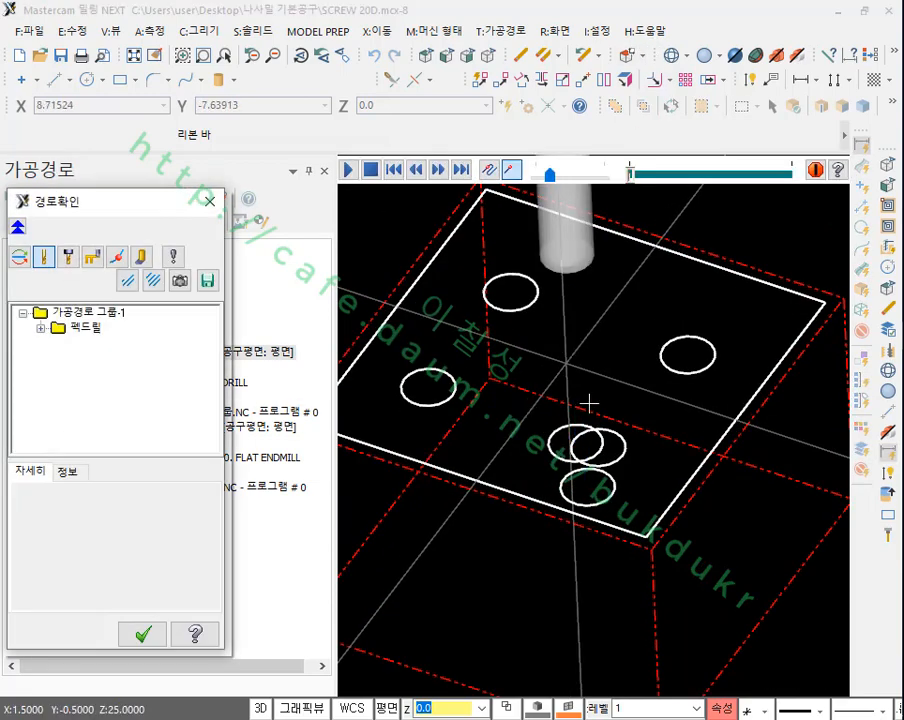
pyautogui.press('s')
pyautogui.press('s')
pyautogui.press('s')
pyautogui.press('s')
pyautogui.press('s')
pyautogui.press('s')
pyautogui.press('s')
pyautogui.press('s')
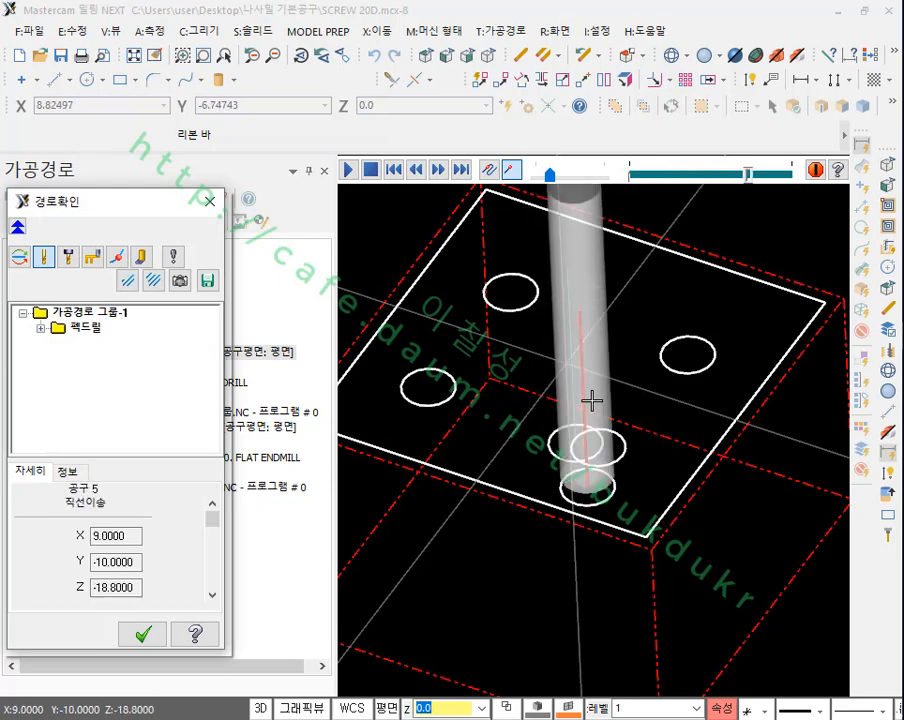
pyautogui.press('s')
# Step: Inspect from the side how the drill tip and drilling paths meet the circles at the hole bottoms, closing the backplot
pyautogui.scroll(6, 590, 394)
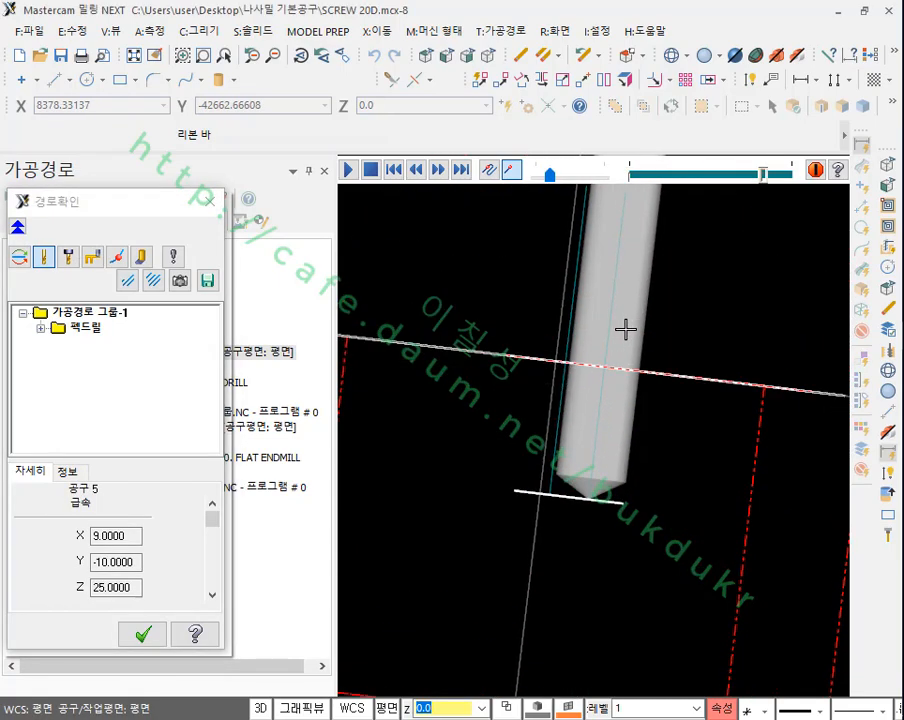
pyautogui.moveTo(625, 329); pyautogui.dragTo(629, 411, button='middle')
pyautogui.scroll(2, 614, 416)
pyautogui.scroll(2, 614, 416)
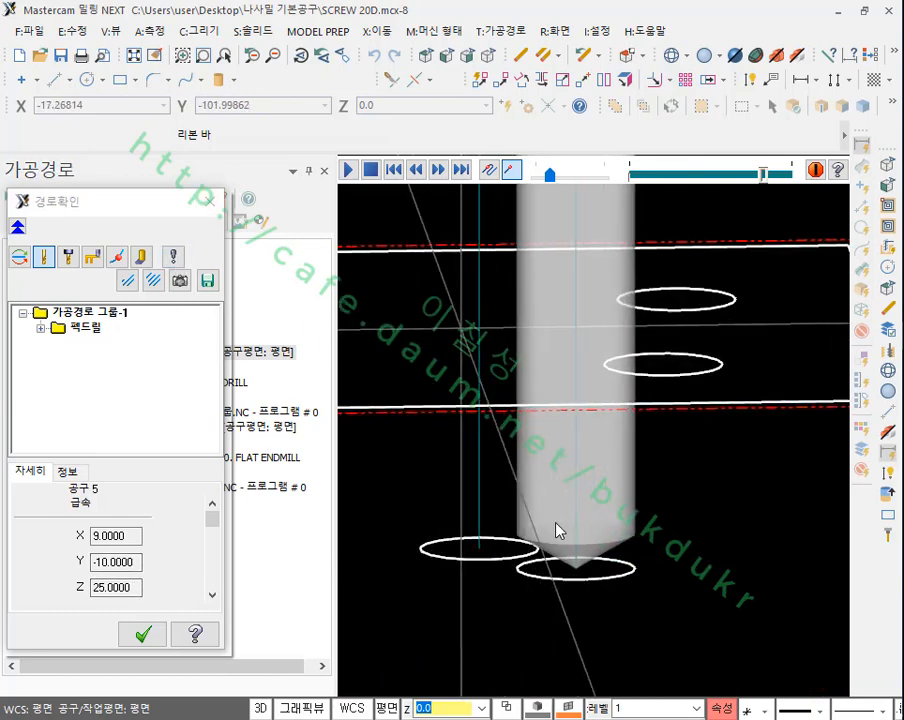
pyautogui.click(142, 634)
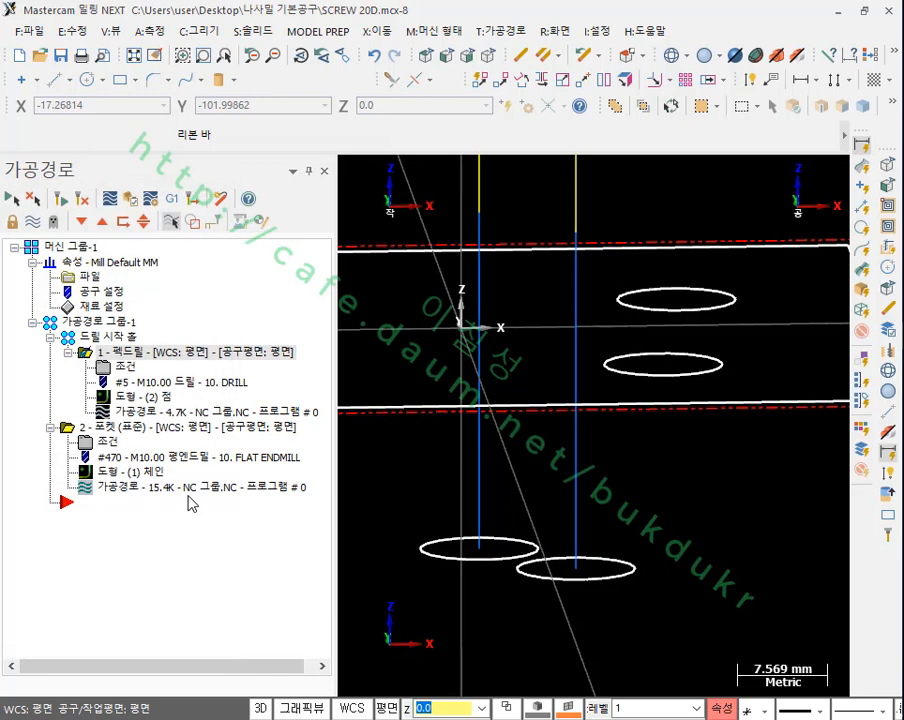
pyautogui.scroll(-3, 600, 408)
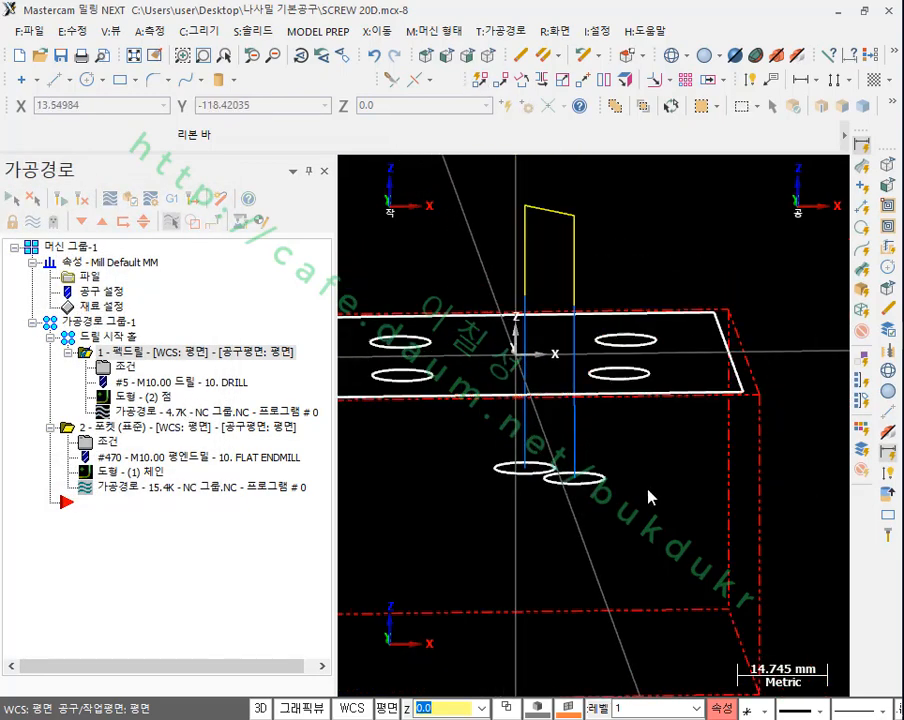
pyautogui.scroll(2, 573, 460)
pyautogui.scroll(1, 568, 470)
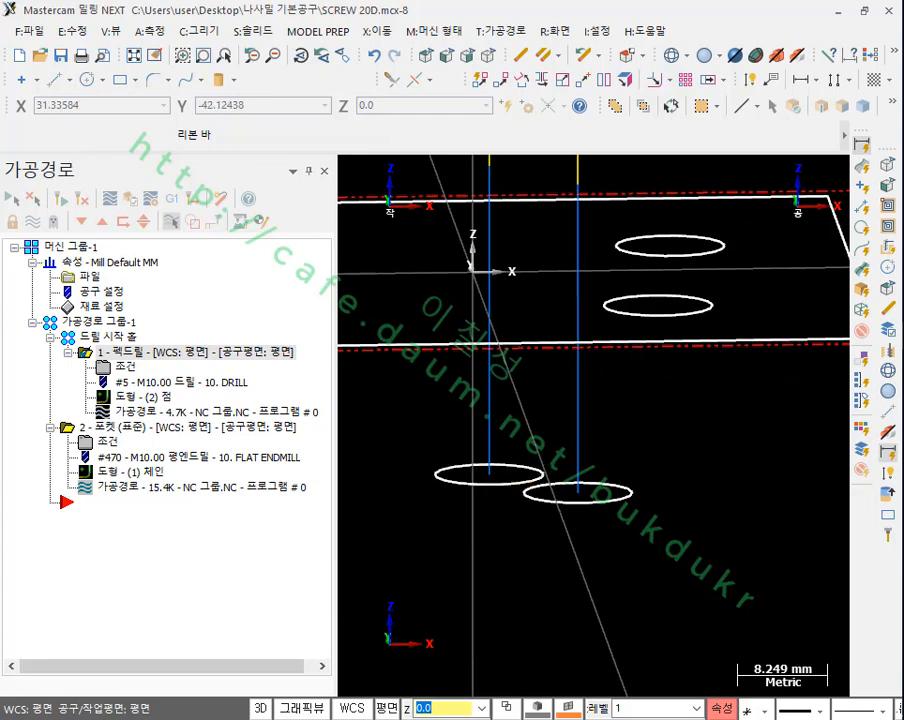
# Step: Switch to the PDF manual in Adobe Acrobat and go to the start hole drilling (드릴 시작홀) explanation on page 10
pyautogui.hotkey('alt', 'Tab')
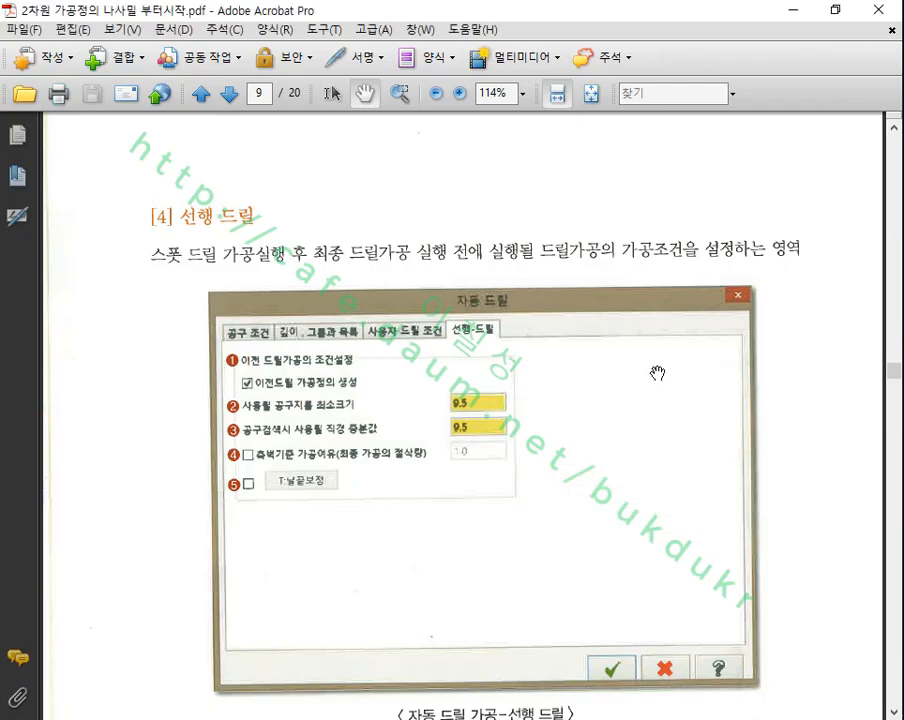
pyautogui.scroll(-15, 650, 368)
pyautogui.scroll(-15, 665, 378)
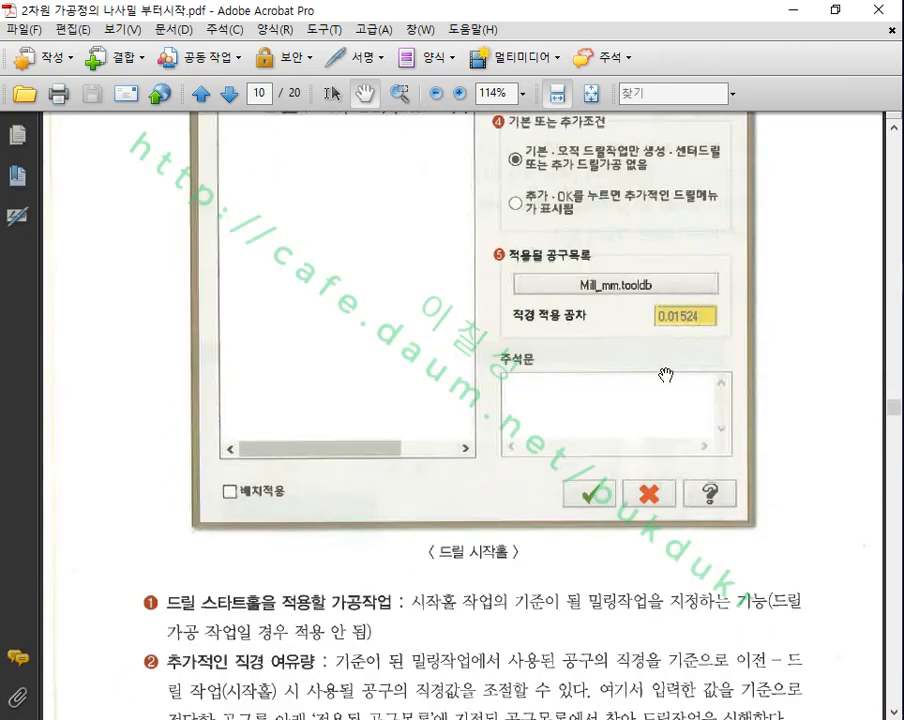
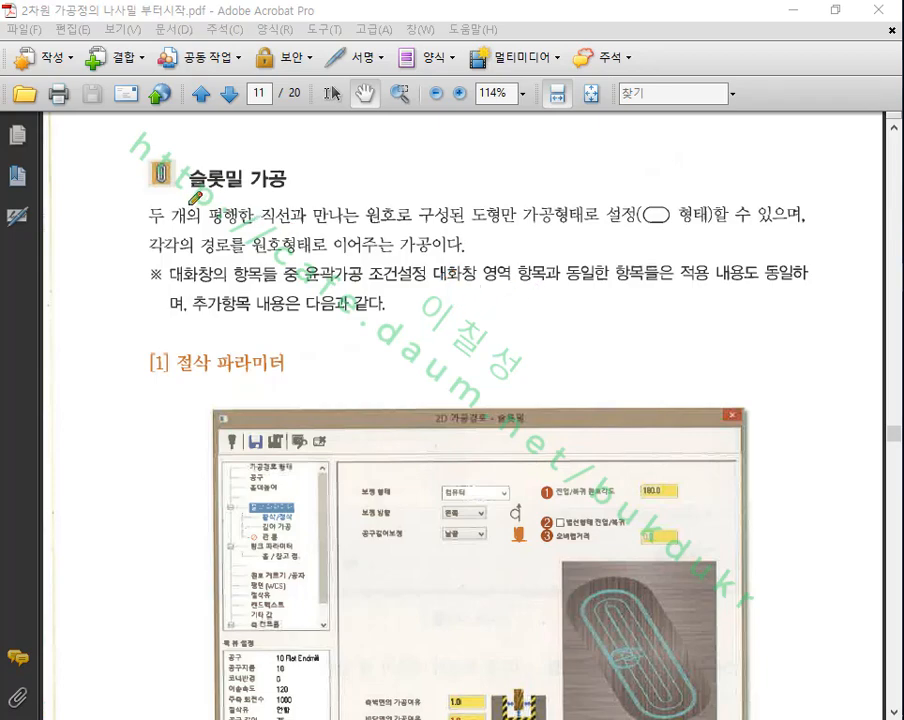
# Step: Underline the slot mill (슬롯밀 가공) heading, then circle the slot toolpath picture and the slot-shape wording in the description
pyautogui.moveTo(138, 196); pyautogui.dragTo(291, 193)
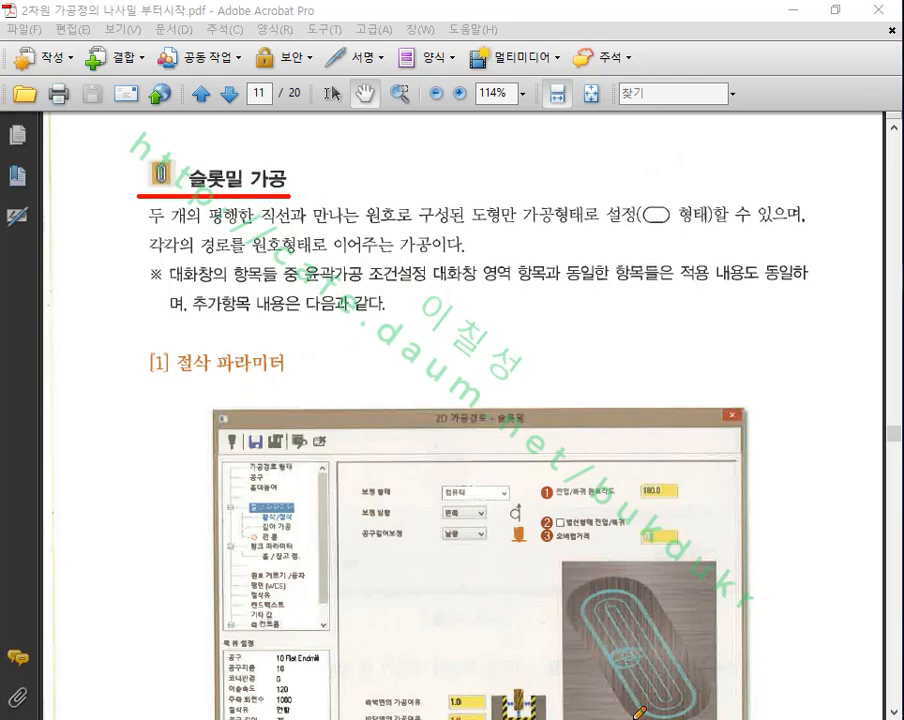
pyautogui.moveTo(640, 712)
pyautogui.mouseDown()
pyautogui.moveTo(580, 585)
pyautogui.moveTo(712, 612)
pyautogui.moveTo(700, 690)
pyautogui.moveTo(644, 710)
pyautogui.mouseUp()
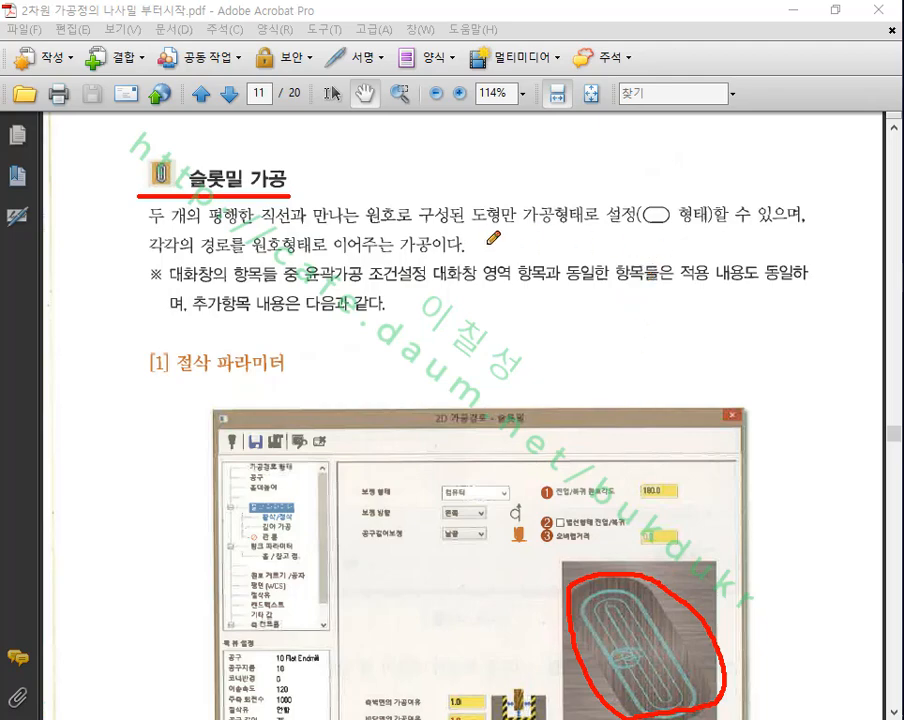
pyautogui.moveTo(487, 244)
pyautogui.mouseDown()
pyautogui.moveTo(725, 241)
pyautogui.moveTo(828, 222)
pyautogui.moveTo(795, 180)
pyautogui.moveTo(473, 173)
pyautogui.moveTo(428, 200)
pyautogui.moveTo(518, 245)
pyautogui.mouseUp()
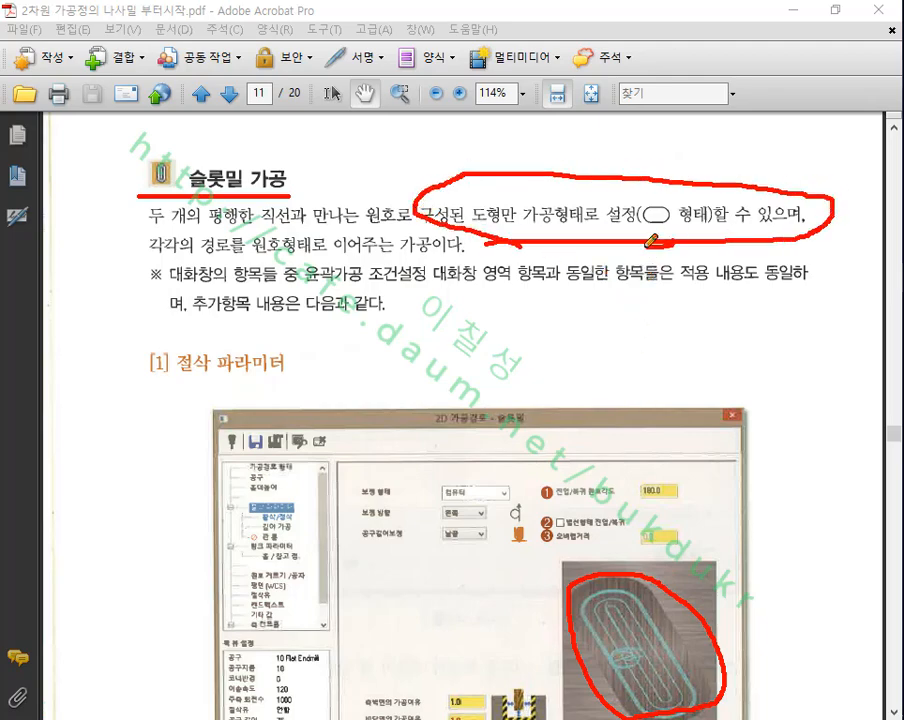
pyautogui.moveTo(652, 240)
pyautogui.mouseDown()
pyautogui.moveTo(690, 163)
pyautogui.moveTo(670, 242)
pyautogui.mouseUp()
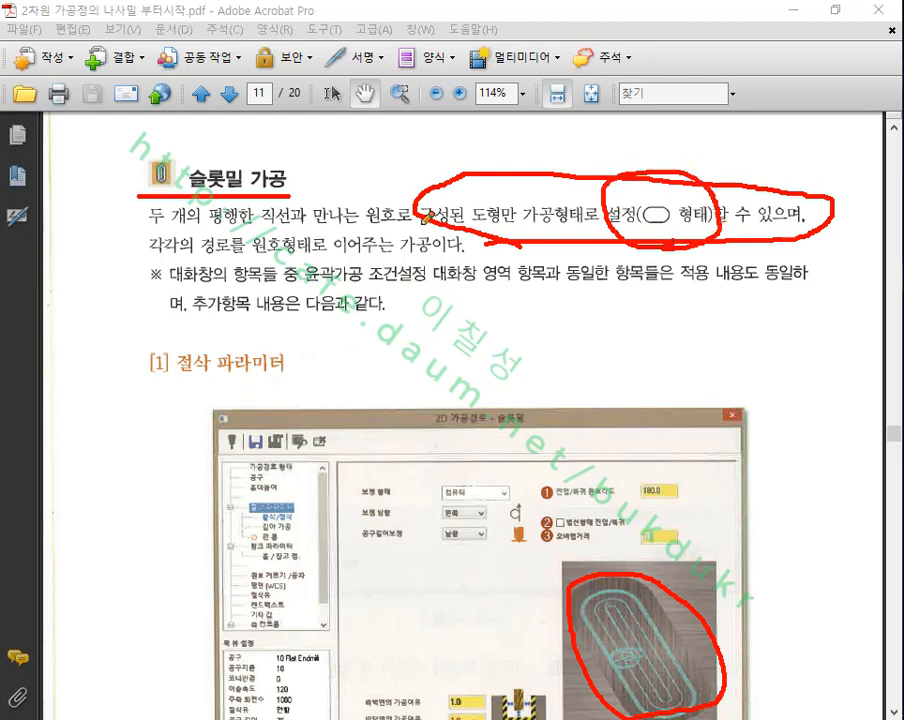
# Step: Cross out and circle the slot mill heading, underline 절삭 파라미터, re-circle the slot shape, and close the screen drawing overlay
pyautogui.moveTo(206, 188); pyautogui.dragTo(263, 152)
pyautogui.moveTo(194, 158); pyautogui.dragTo(250, 190)
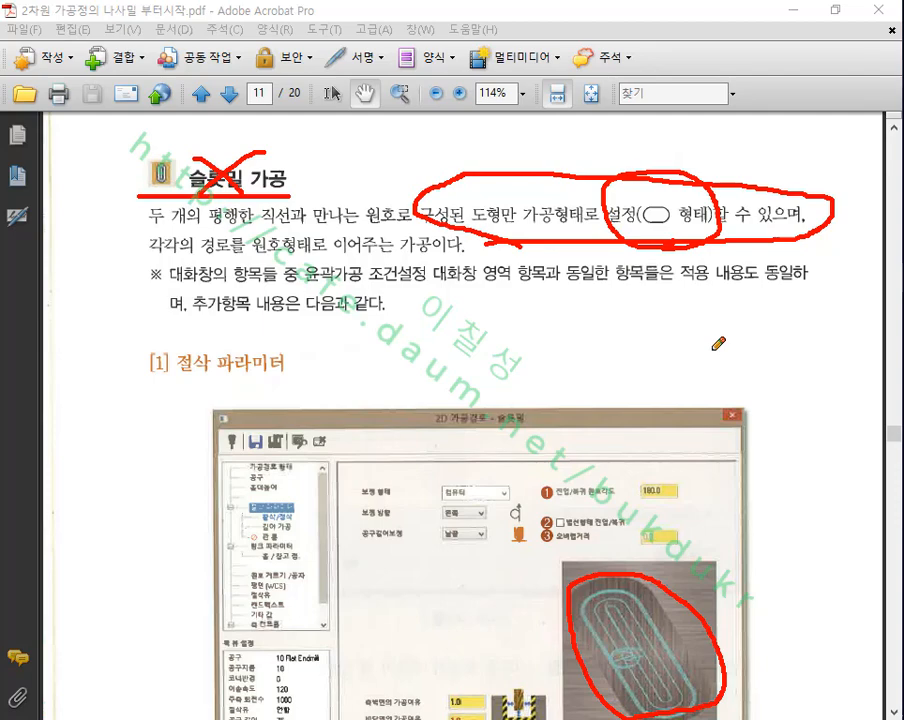
pyautogui.moveTo(157, 381); pyautogui.dragTo(279, 378)
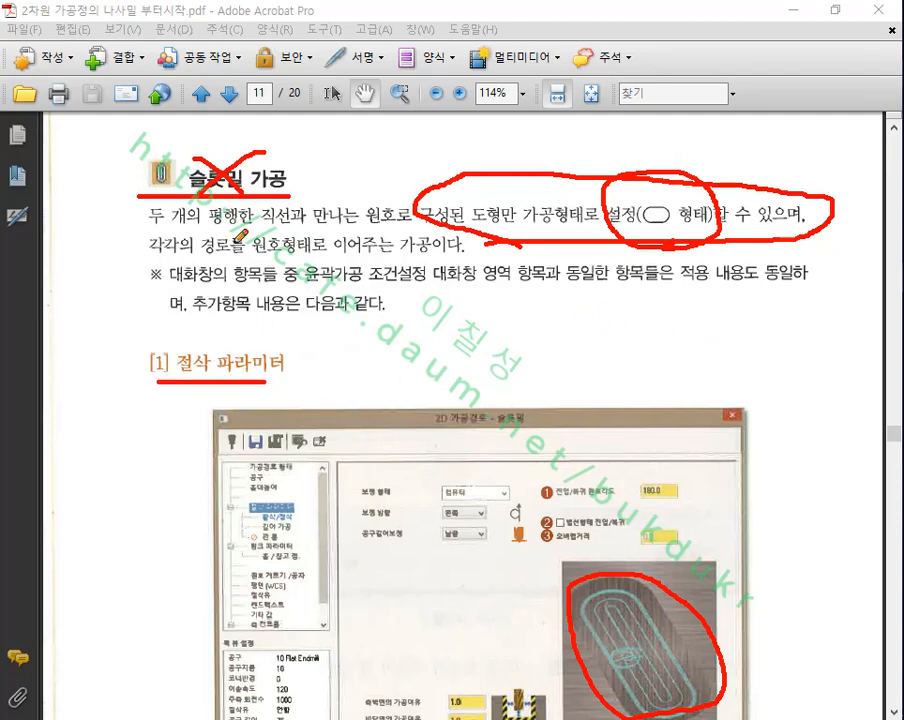
pyautogui.moveTo(709, 238)
pyautogui.mouseDown()
pyautogui.moveTo(582, 168)
pyautogui.moveTo(705, 198)
pyautogui.moveTo(610, 242)
pyautogui.moveTo(627, 158)
pyautogui.mouseUp()
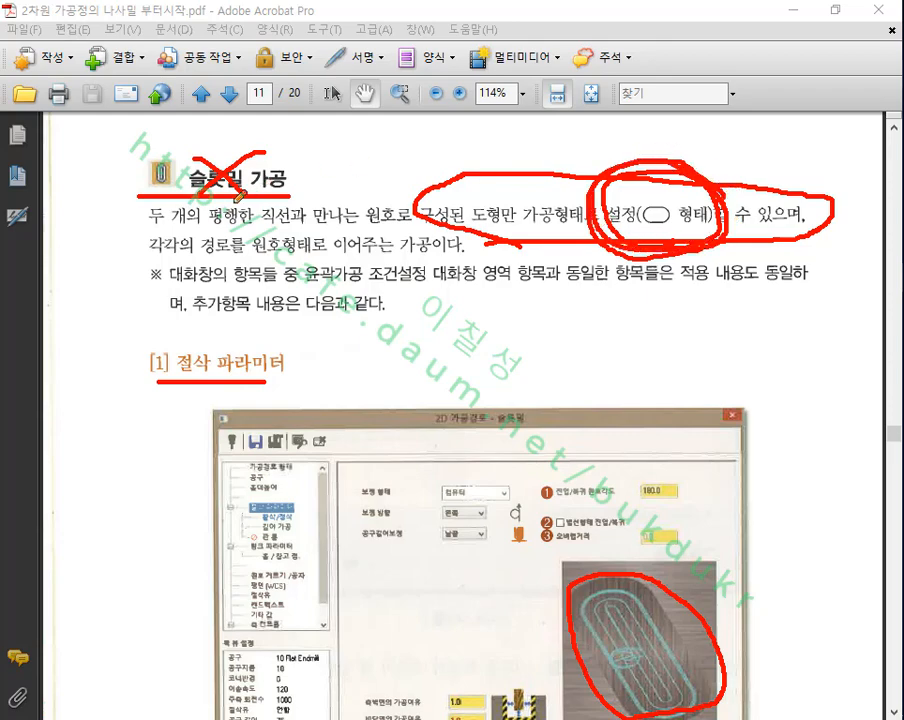
pyautogui.moveTo(150, 180)
pyautogui.mouseDown()
pyautogui.moveTo(314, 156)
pyautogui.moveTo(160, 178)
pyautogui.mouseUp()
pyautogui.rightClick(460, 158)
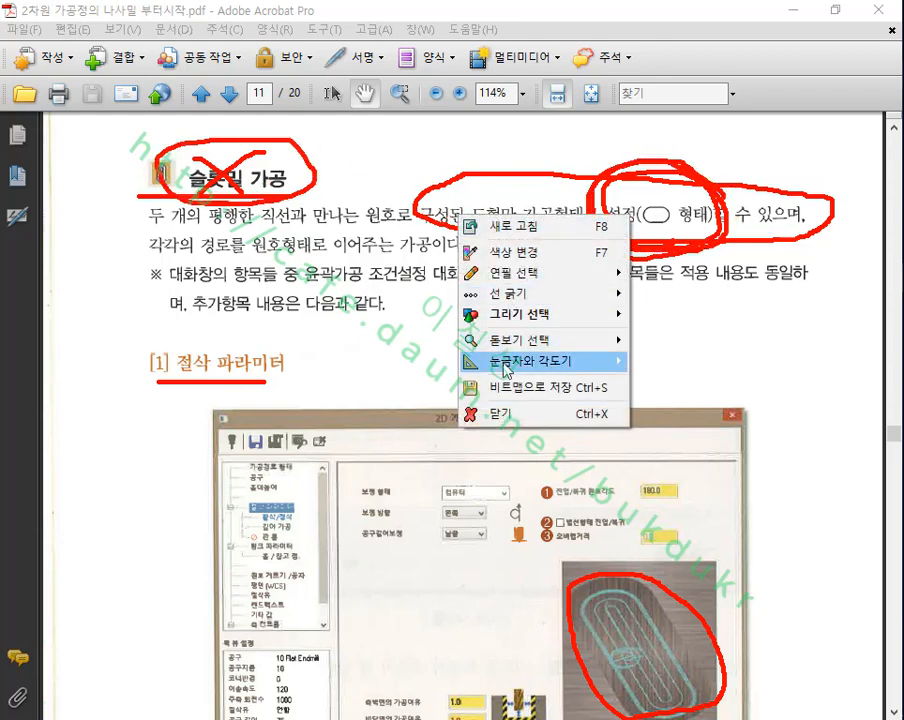
pyautogui.click(490, 357)
# Step: Look through the slot mill roughing/finishing page and the helix boring pages up to the pitch diagram on page 14
pyautogui.scroll(-3, 567, 363)
pyautogui.scroll(-15, 571, 362)
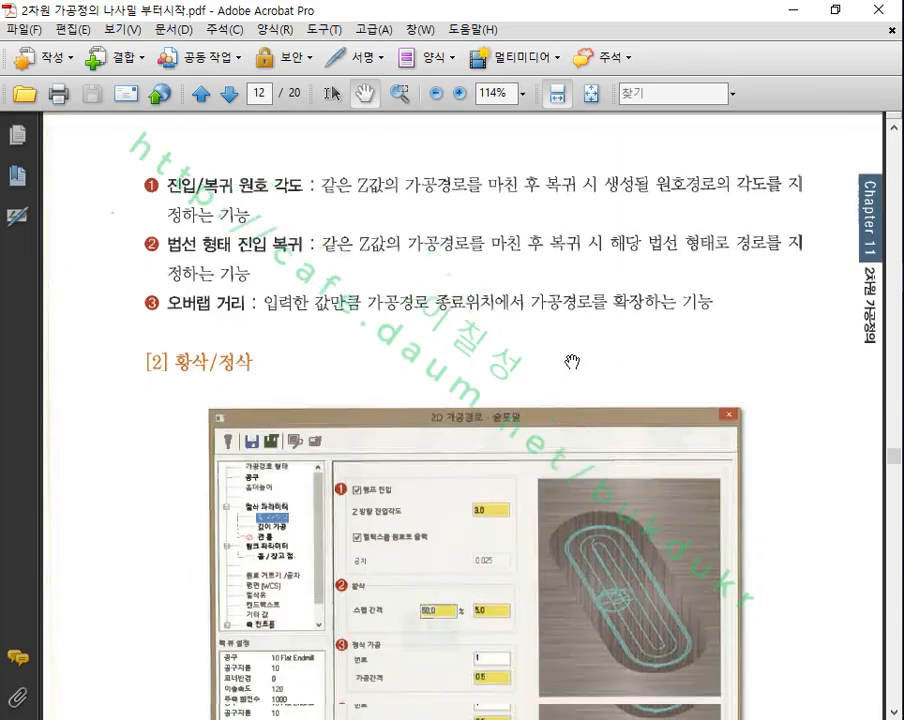
pyautogui.scroll(3, 571, 362)
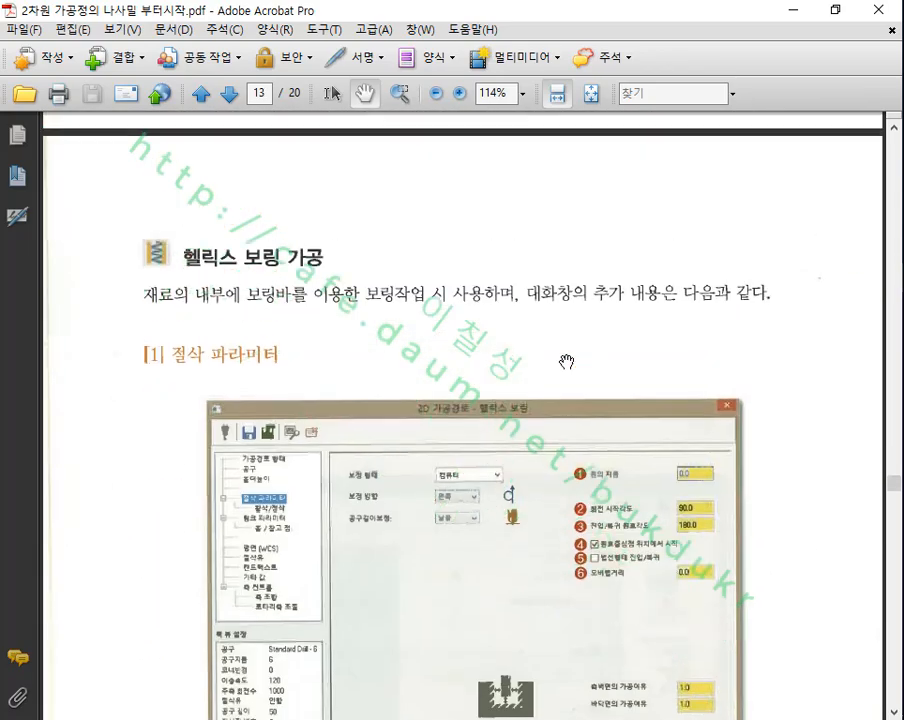
pyautogui.scroll(-5, 377, 307)
pyautogui.scroll(-20, 481, 294)
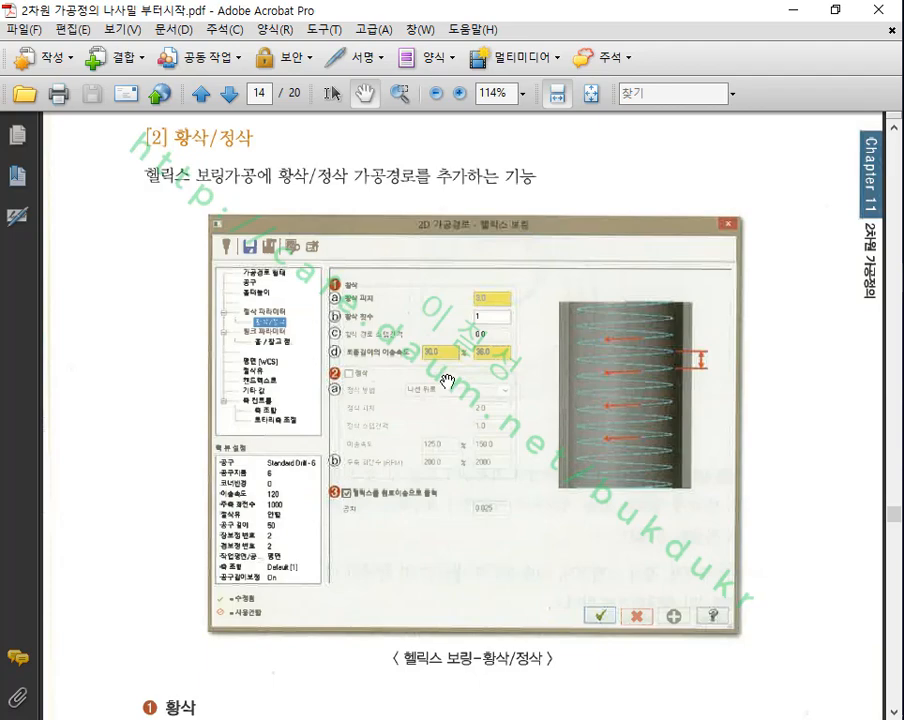
pyautogui.scroll(-12, 447, 381)
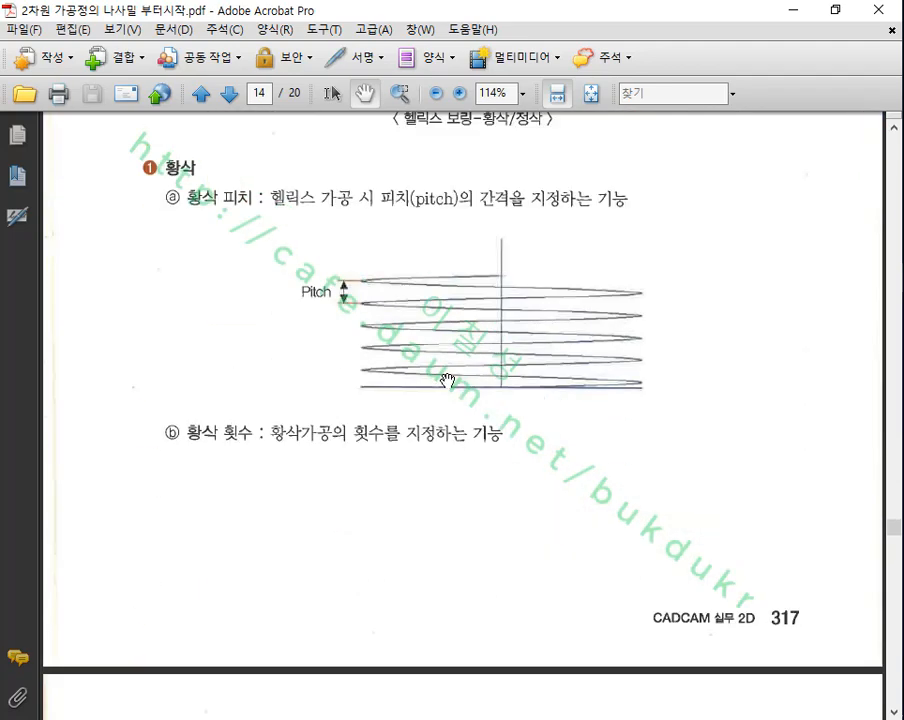
pyautogui.scroll(2, 447, 381)
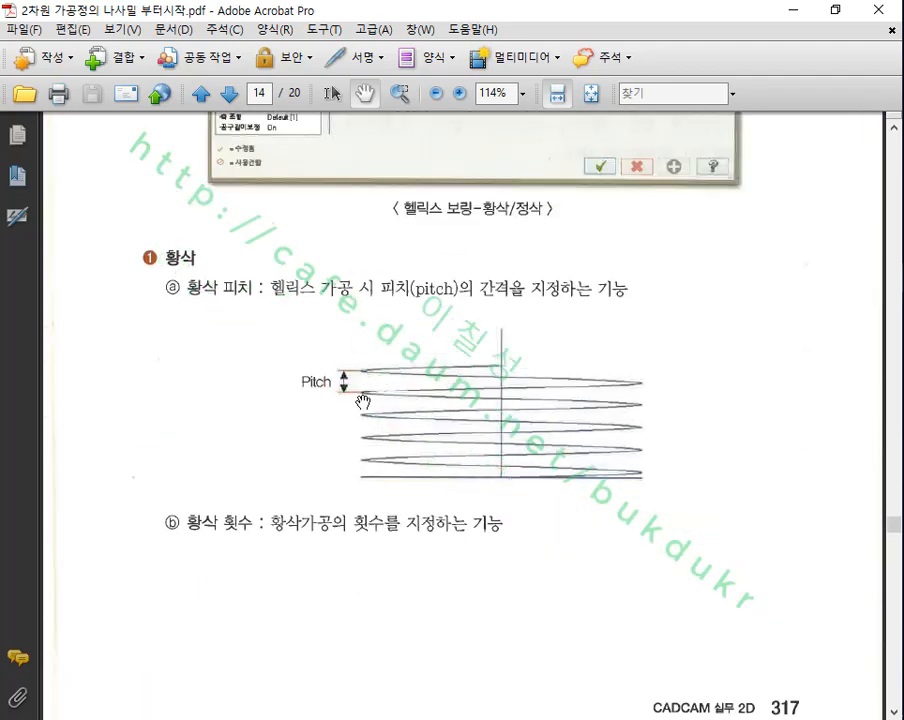
pyautogui.scroll(-6, 402, 362)
pyautogui.scroll(20, 404, 362)
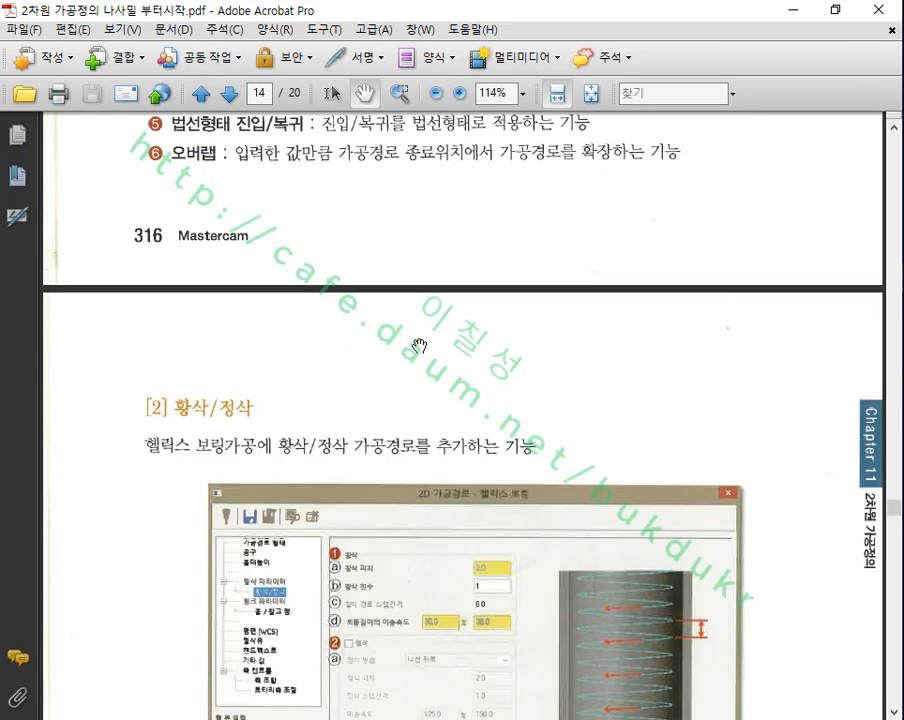
# Step: Go back over the slot mill cutting parameters and roughing/finishing (황삭/정삭) settings on pages 11 and 12 of the manual
pyautogui.scroll(11, 421, 328)
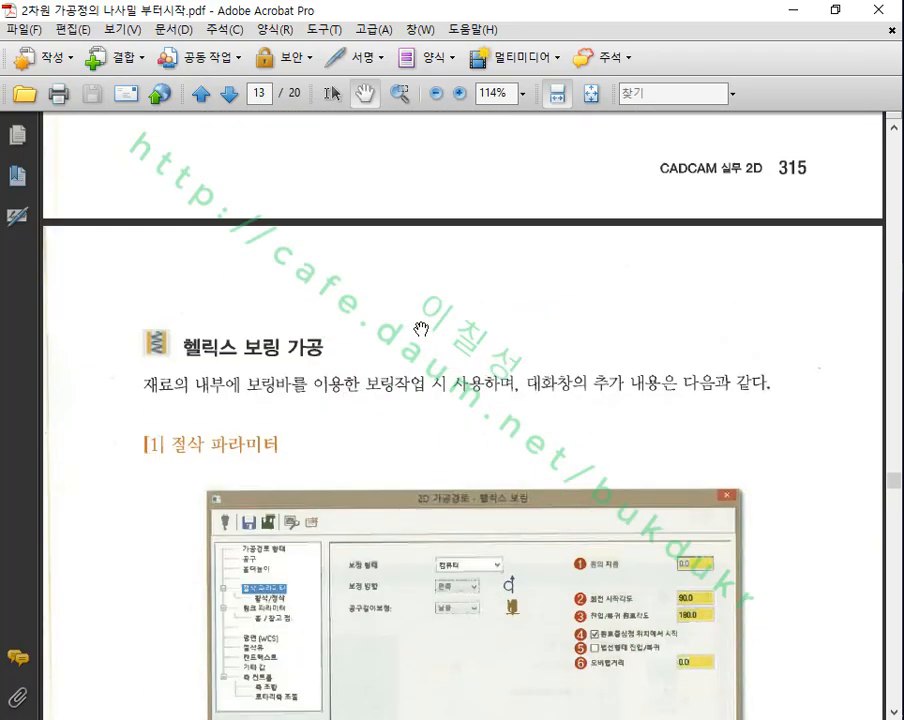
pyautogui.scroll(-3, 405, 328)
pyautogui.scroll(20, 260, 247)
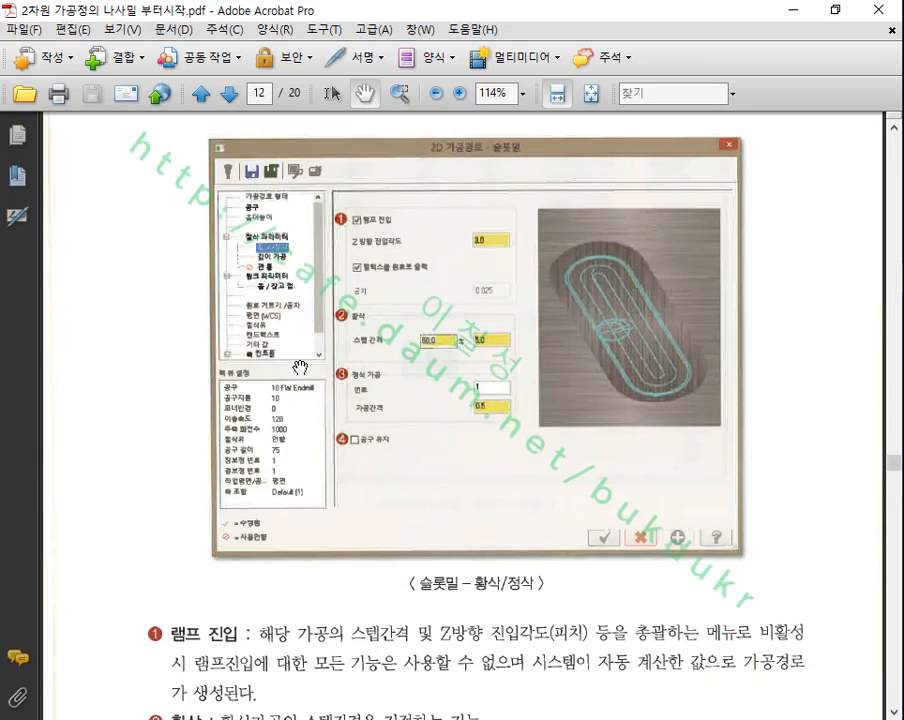
pyautogui.scroll(13, 315, 338)
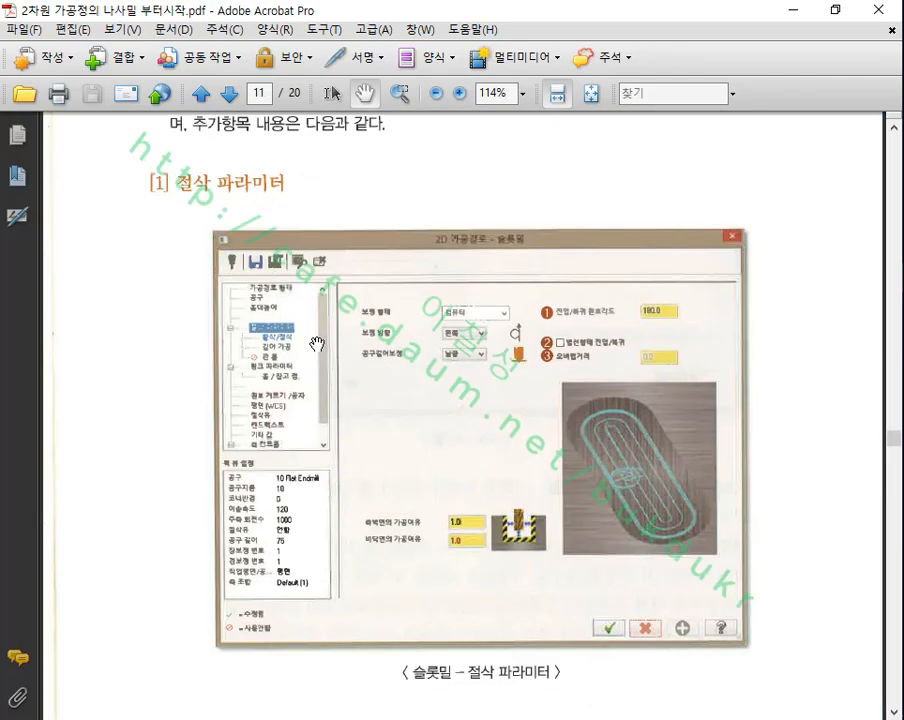
pyautogui.scroll(5, 268, 258)
pyautogui.scroll(-20, 286, 284)
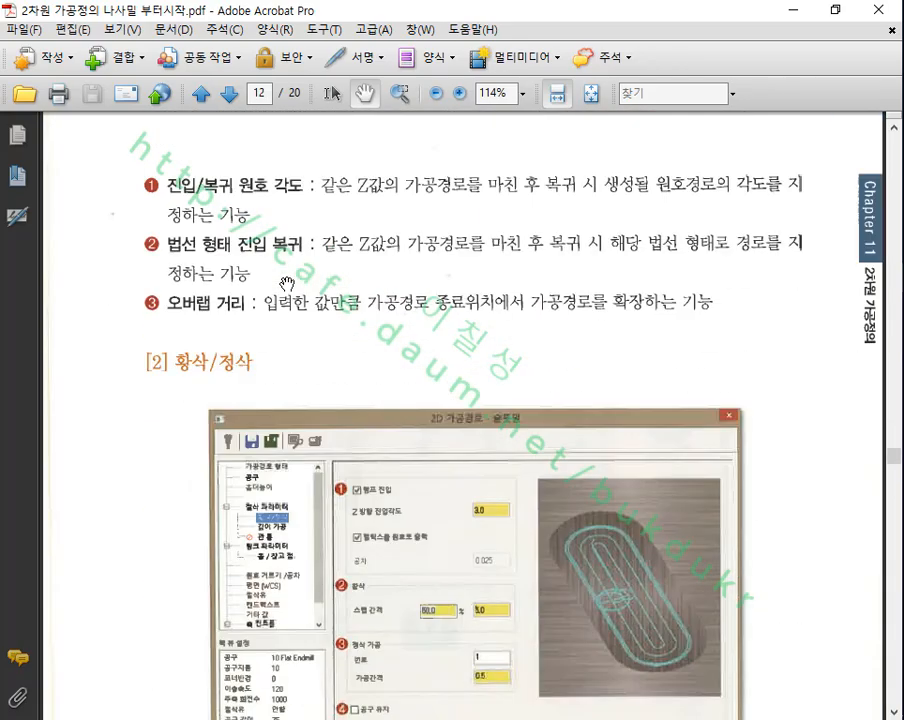
pyautogui.scroll(-5, 307, 289)
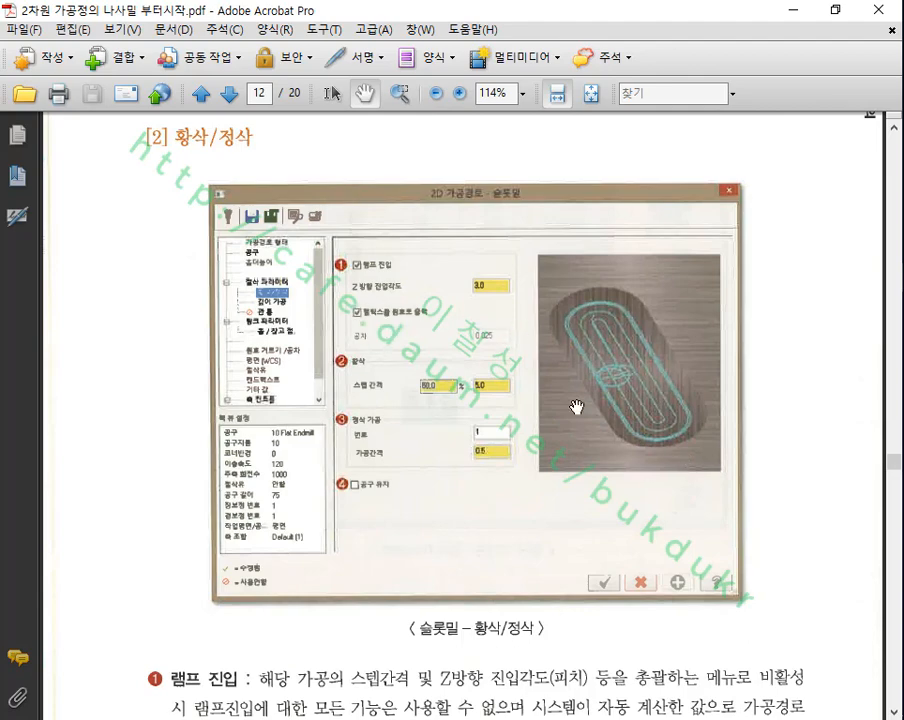
# Step: Review the helix boring (헬릭스 보링 가공) description and its cutting parameters dialog on page 13 of the manual
pyautogui.scroll(-20, 537, 358)
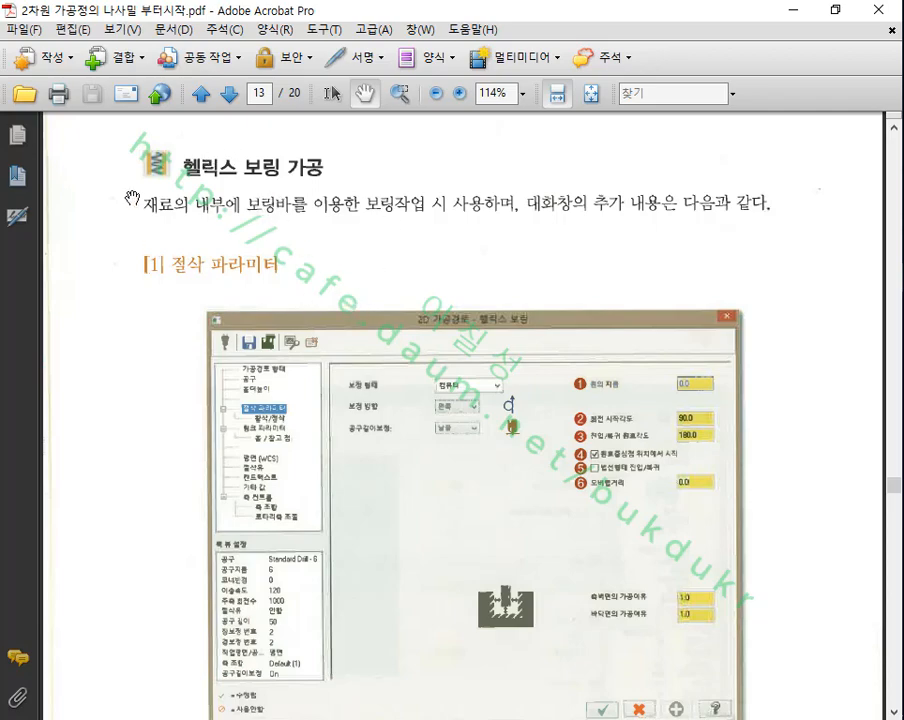
pyautogui.scroll(-5, 341, 218)
pyautogui.scroll(7, 326, 232)
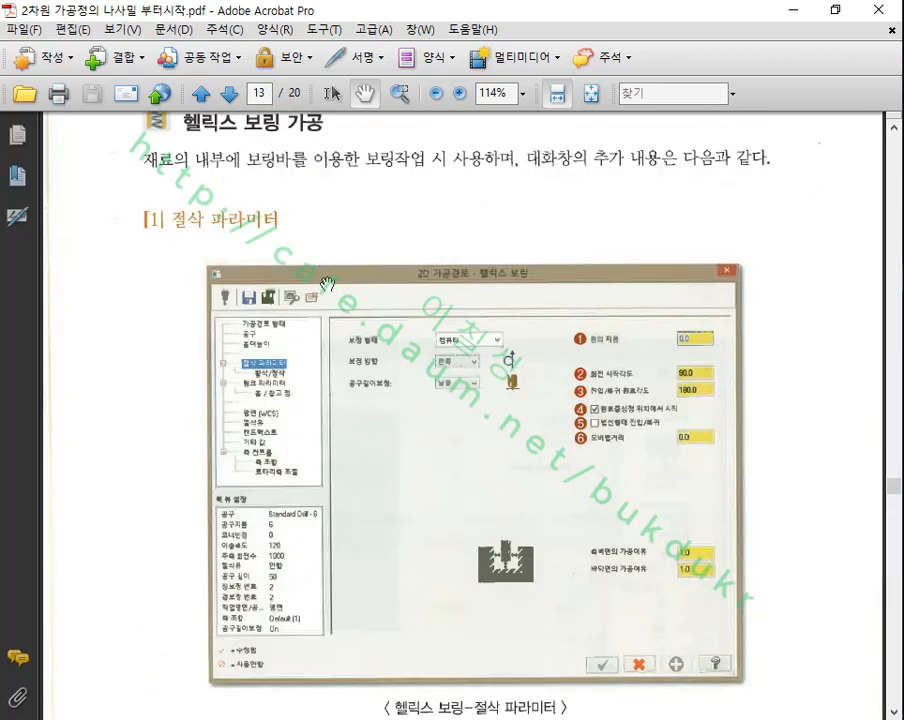
pyautogui.scroll(-3, 327, 289)
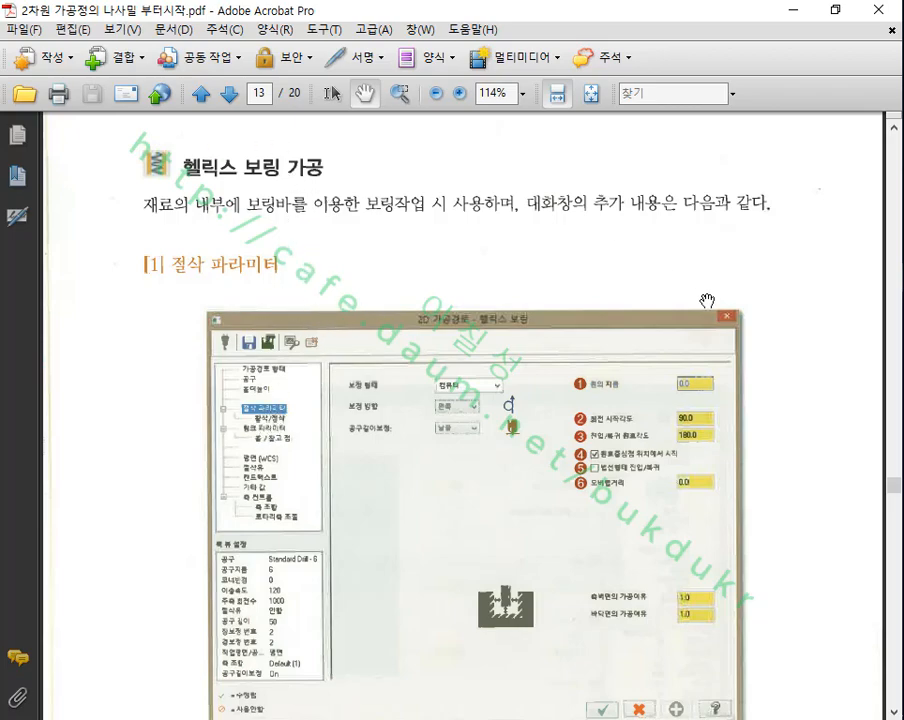
# Step: Switch to Mastercam and show the part in the isometric view
pyautogui.hotkey('alt', 'Tab')
pyautogui.scroll(-4, 540, 340)
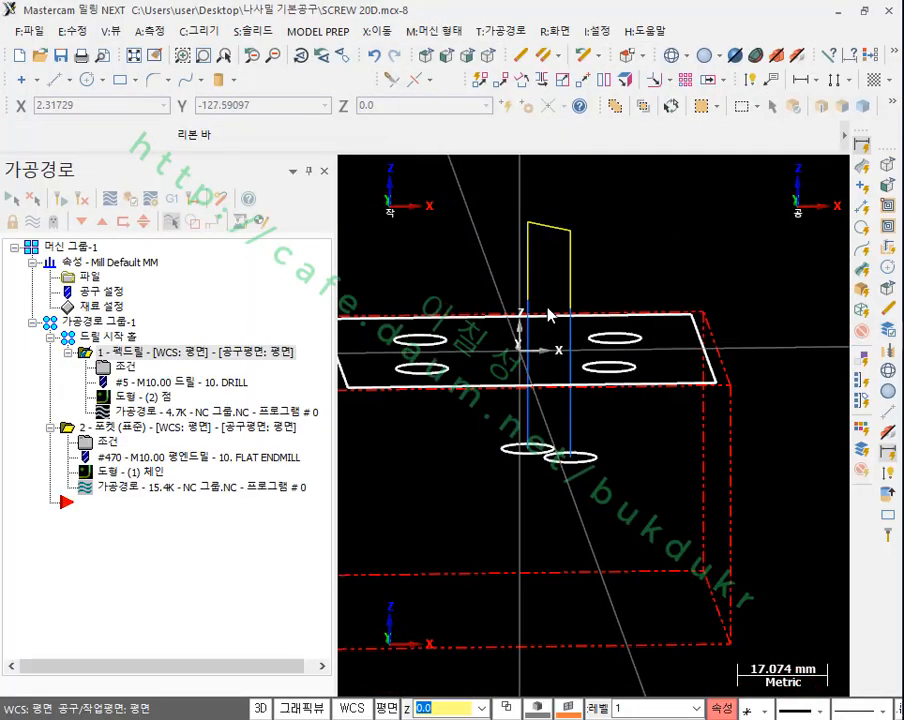
pyautogui.click(489, 56)
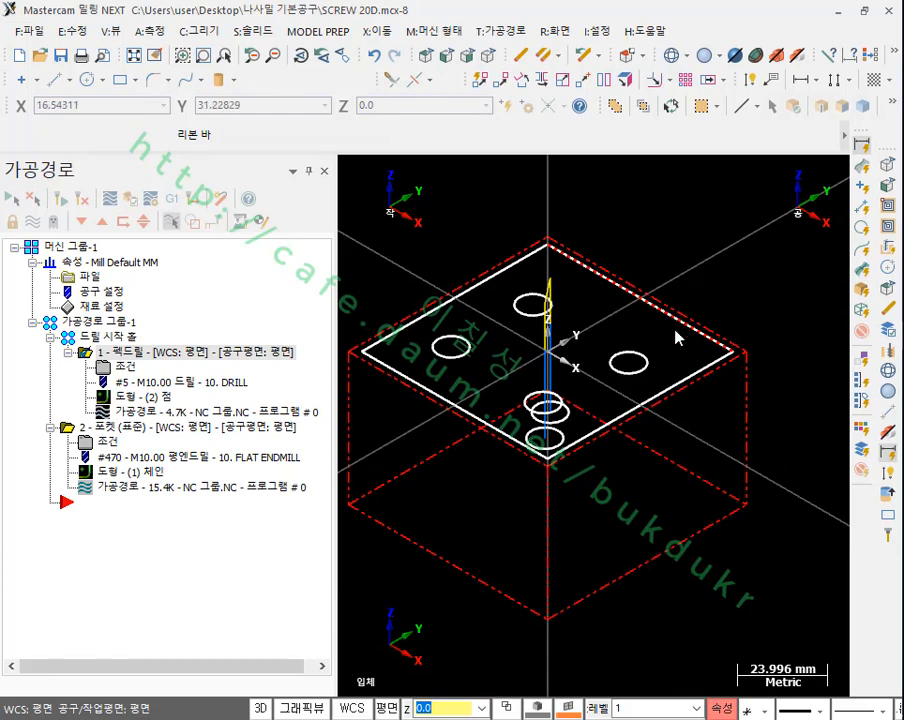
# Step: Delete the pocket operation and the start hole peck drilling operation from the toolpath group, confirming each deletion
pyautogui.click(100, 322)
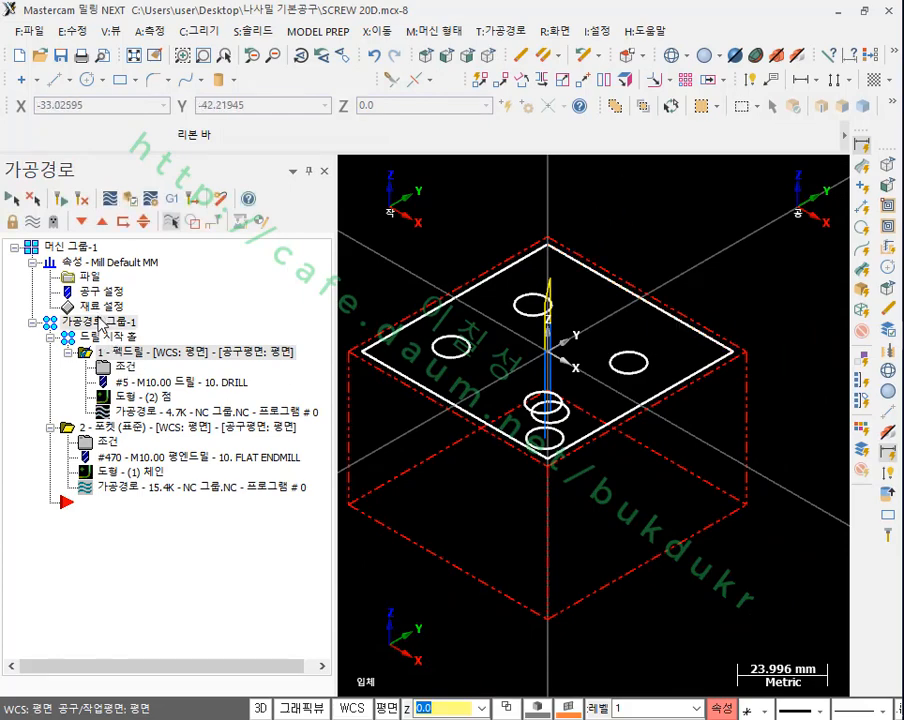
pyautogui.press('Delete')
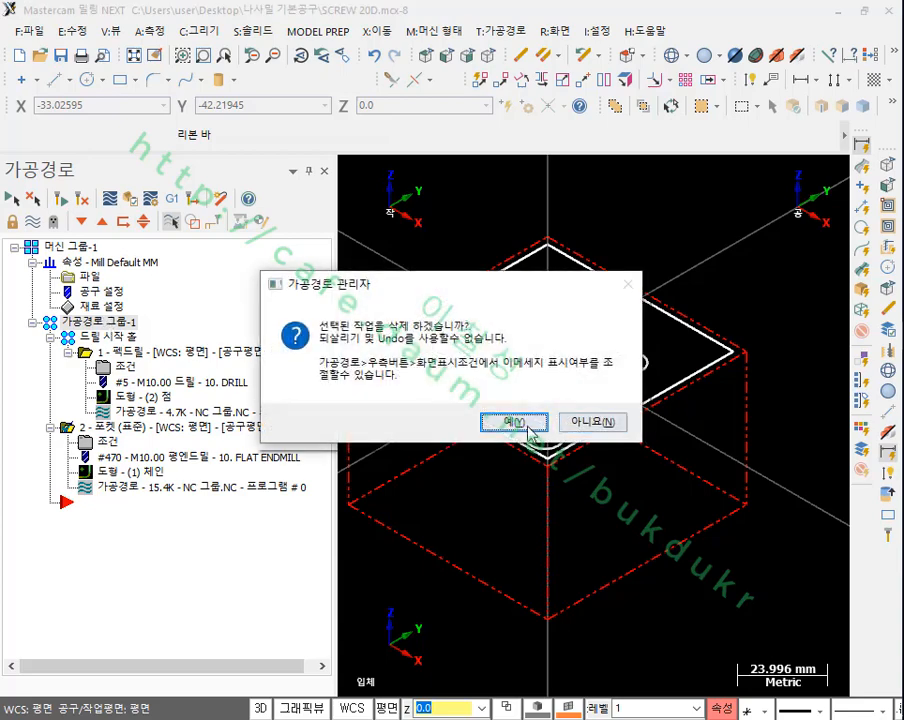
pyautogui.click(536, 418)
pyautogui.click(115, 354)
pyautogui.press('Delete')
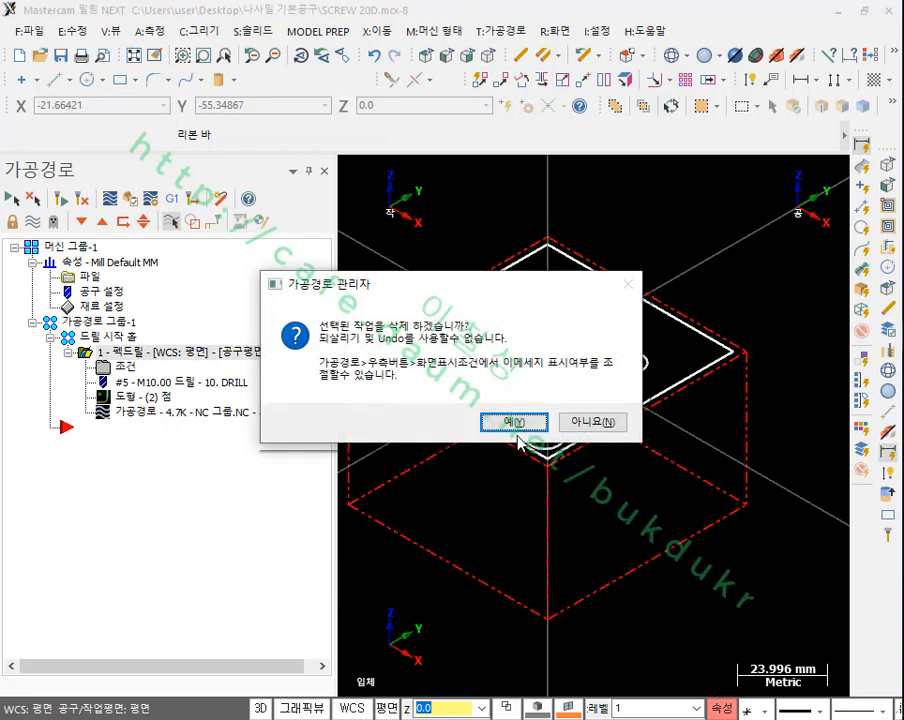
pyautogui.click(515, 419)
pyautogui.scroll(2, 503, 297)
pyautogui.scroll(4, 740, 370)
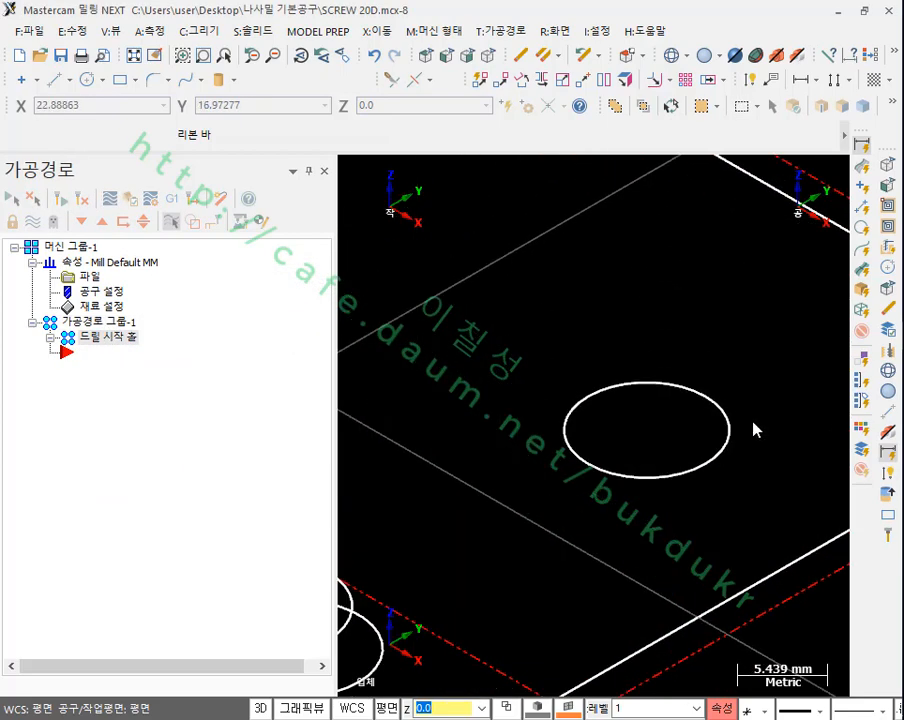
pyautogui.scroll(-1, 404, 338)
pyautogui.scroll(-2, 403, 334)
pyautogui.scroll(2, 652, 434)
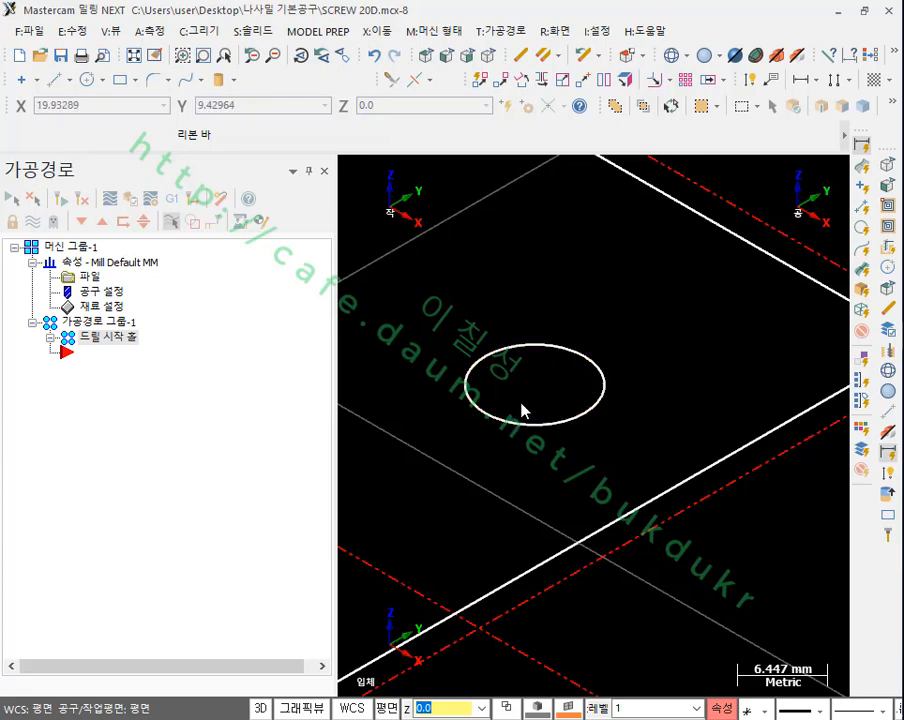
pyautogui.click(497, 31)
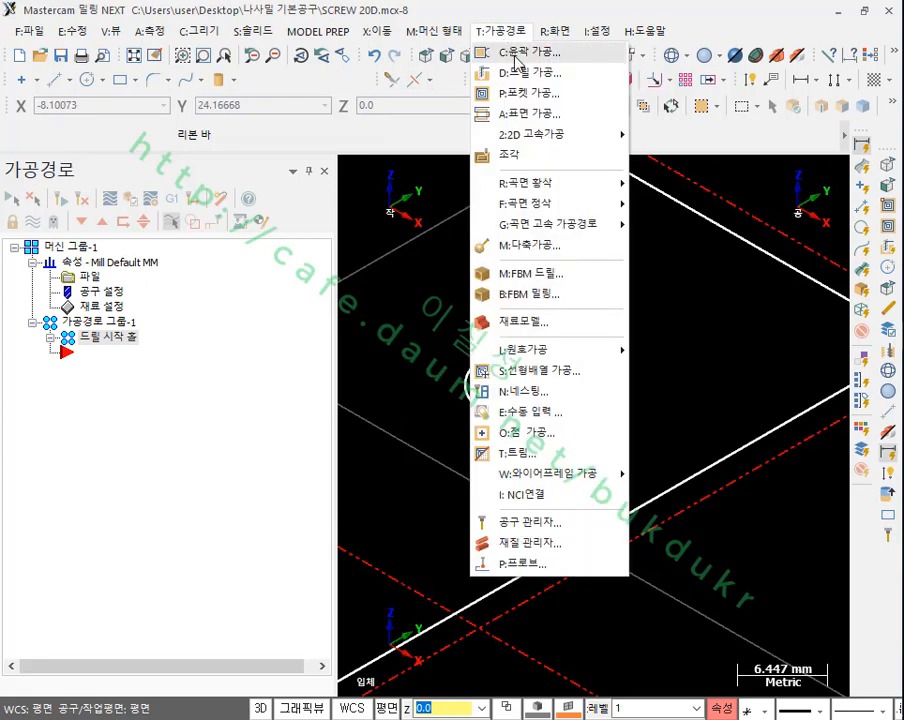
pyautogui.moveTo(610, 354)
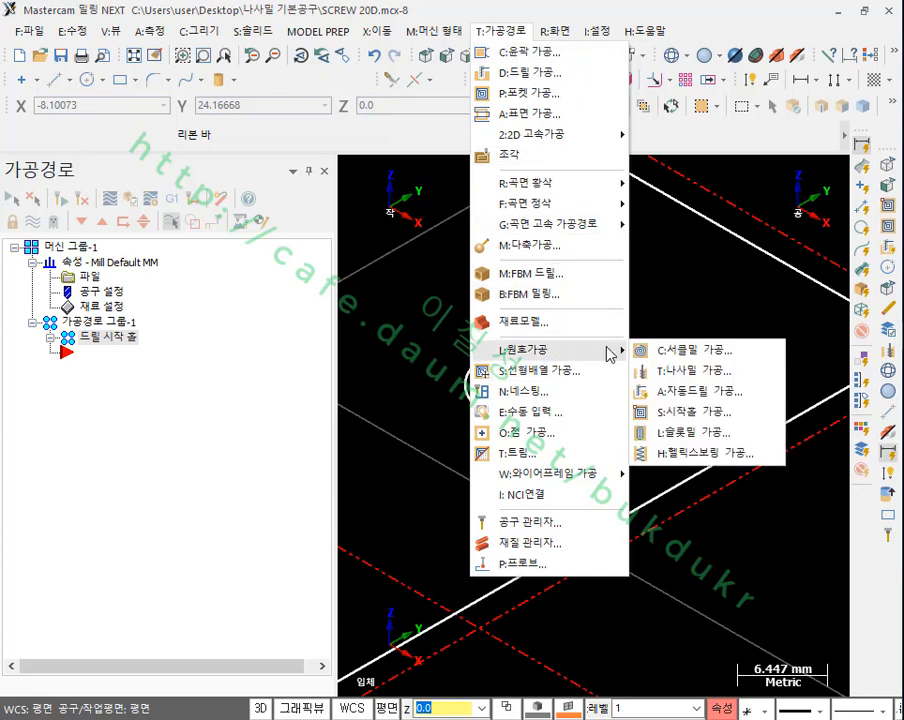
pyautogui.click(698, 460)
pyautogui.scroll(-2, 679, 319)
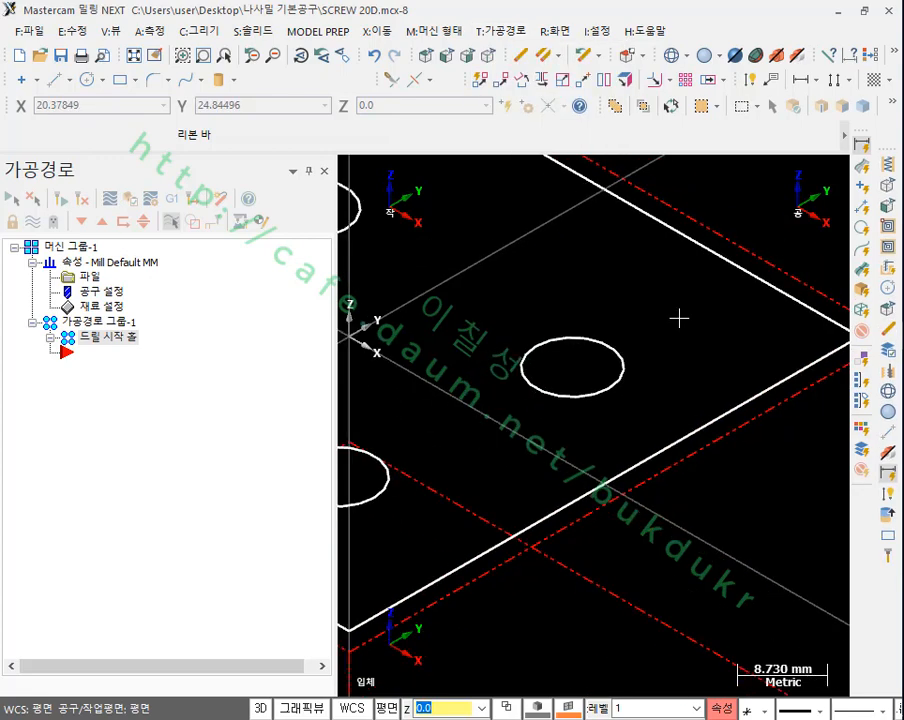
pyautogui.scroll(2, 679, 319)
pyautogui.scroll(-2, 679, 318)
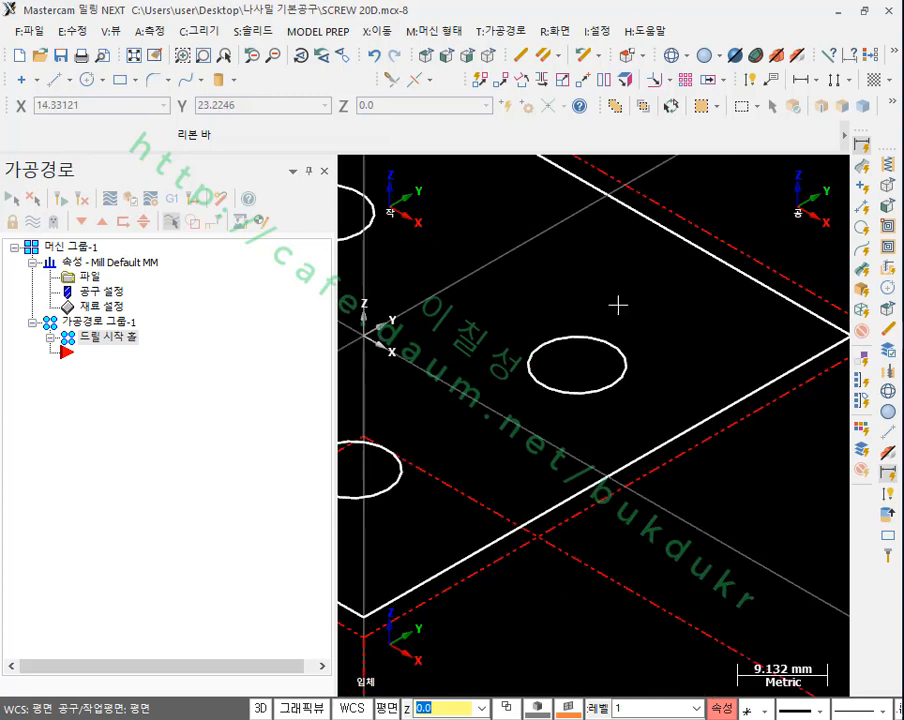
pyautogui.click(602, 336)
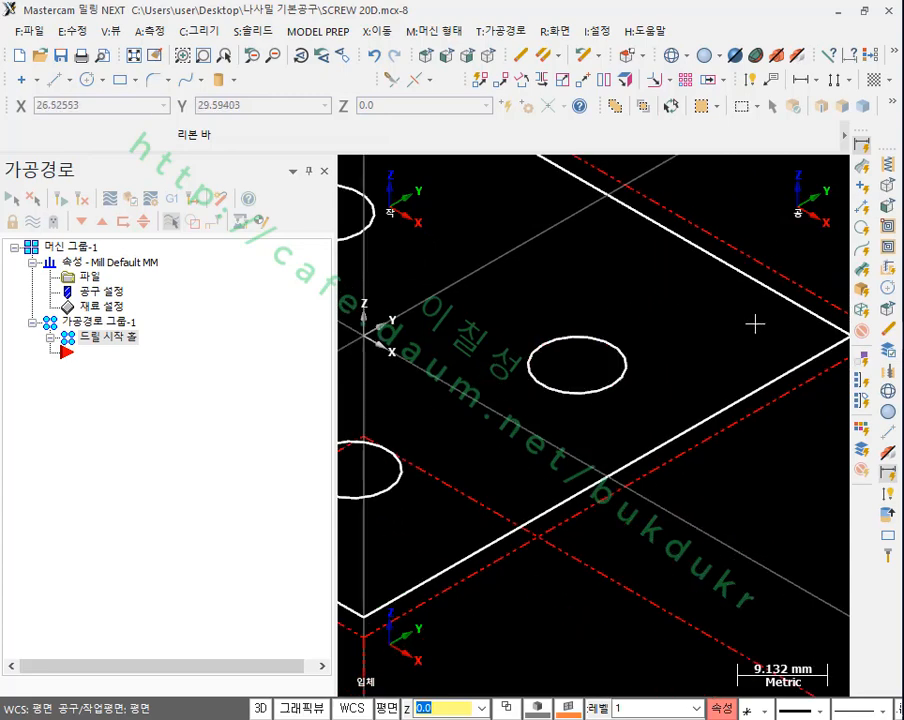
pyautogui.scroll(-2, 598, 333)
pyautogui.click(614, 348)
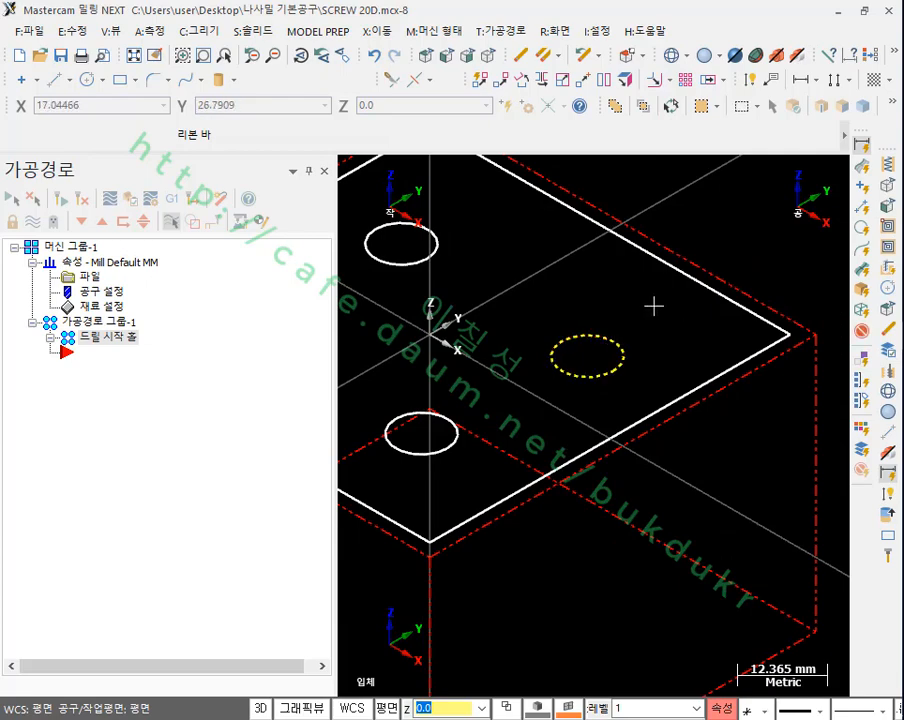
pyautogui.scroll(-2, 580, 320)
pyautogui.scroll(2, 584, 314)
pyautogui.scroll(-1, 578, 358)
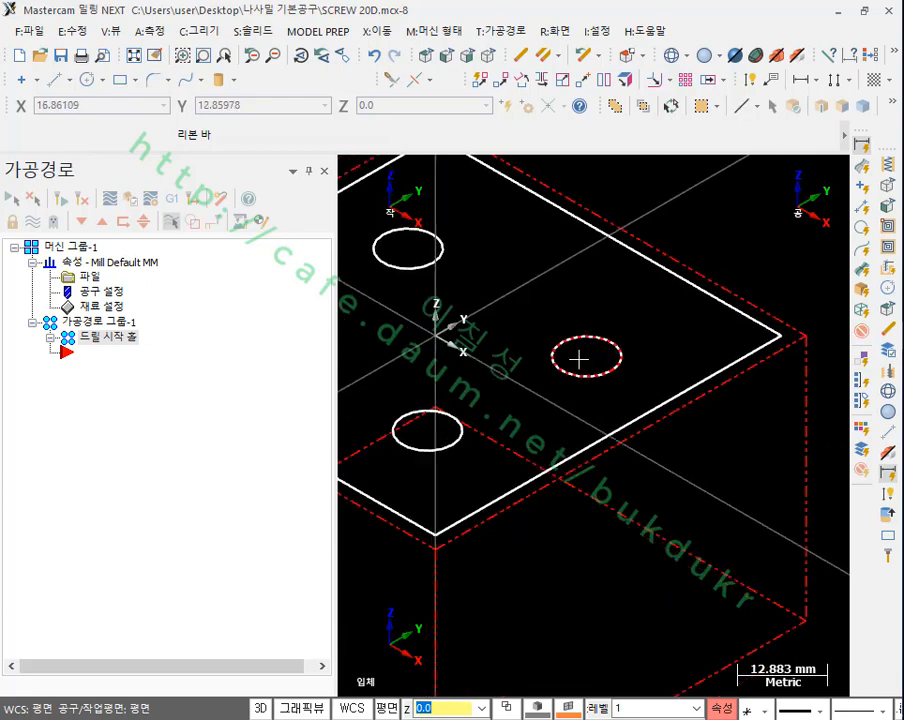
pyautogui.scroll(-4, 579, 358)
pyautogui.scroll(4, 589, 336)
pyautogui.scroll(-5, 619, 302)
pyautogui.scroll(4, 540, 326)
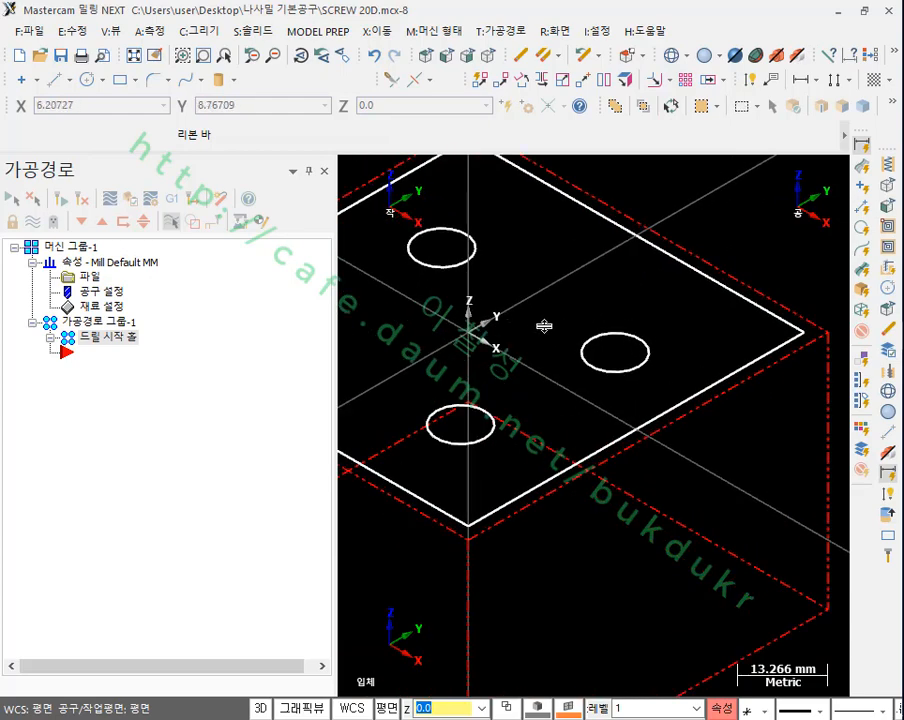
# Step: Close Mastercam, minimize the PDF manual, and start Mastercam X8 again with a new empty file
pyautogui.click(889, 11)
pyautogui.click(502, 346)
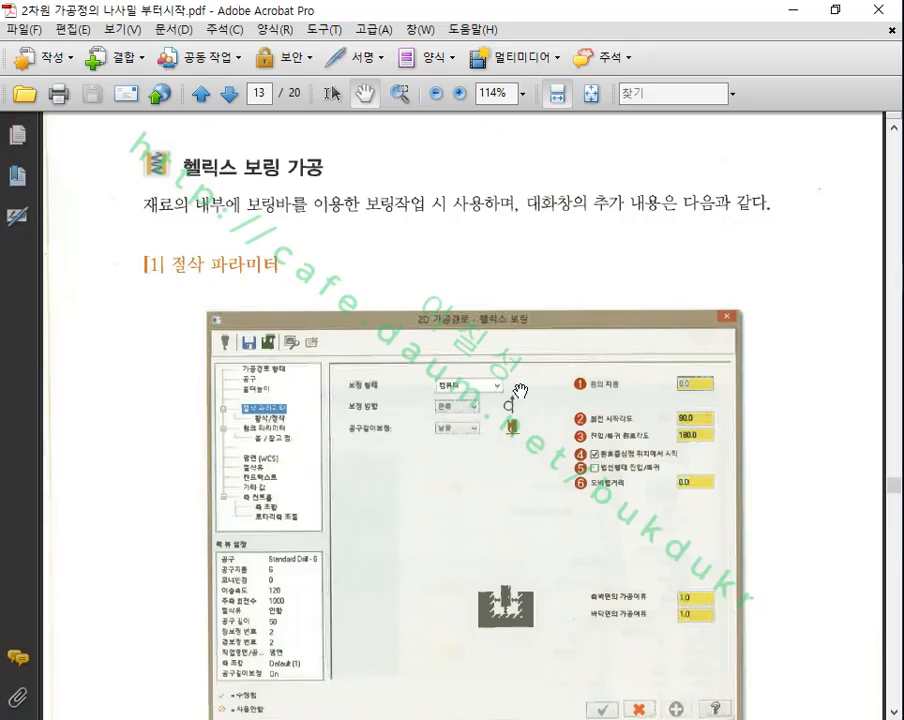
pyautogui.click(797, 11)
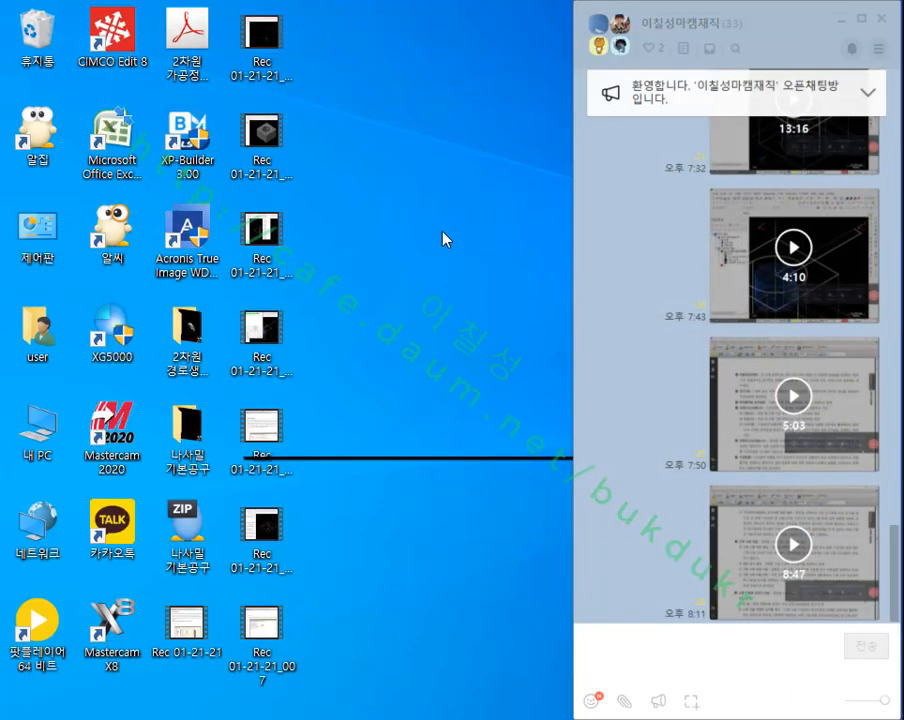
pyautogui.doubleClick(106, 625)
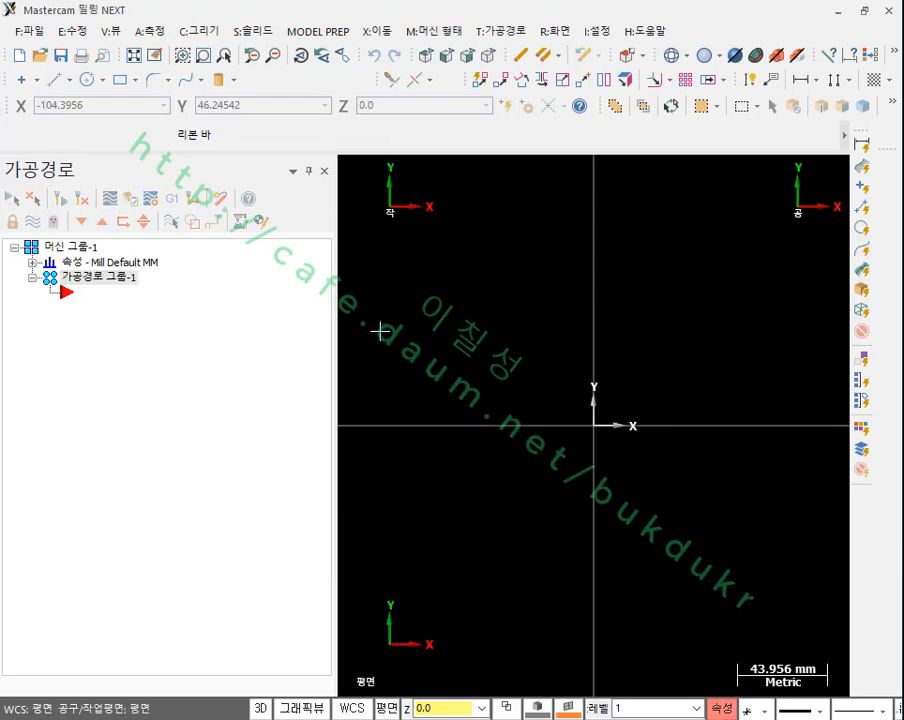
# Step: Draw a circle with a diameter of 10 mm centred on the origin
pyautogui.click(88, 80)
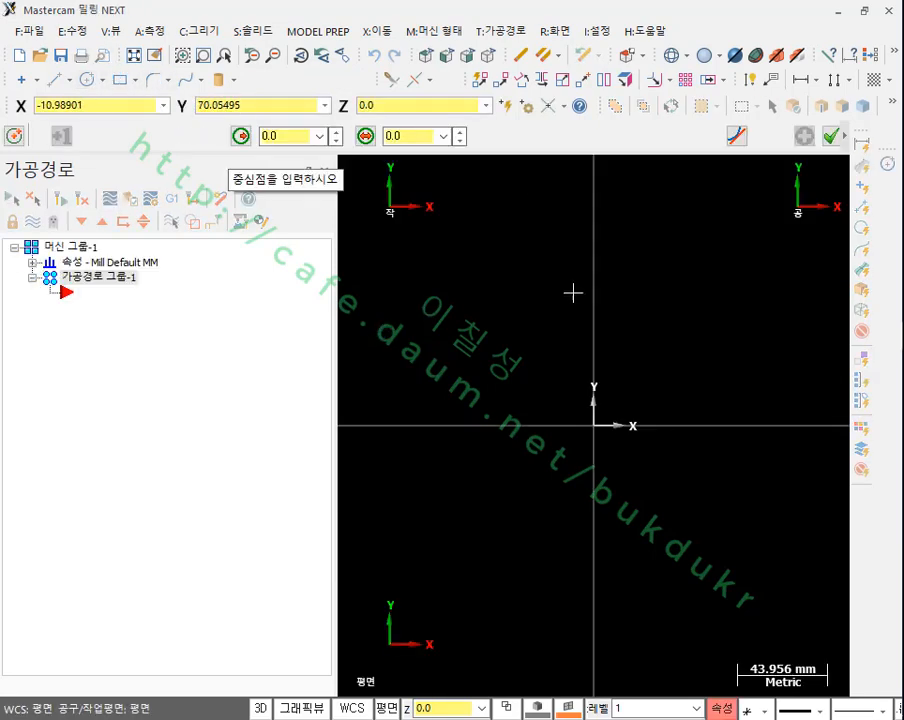
pyautogui.click(594, 425)
pyautogui.click(622, 366)
pyautogui.click(419, 135)
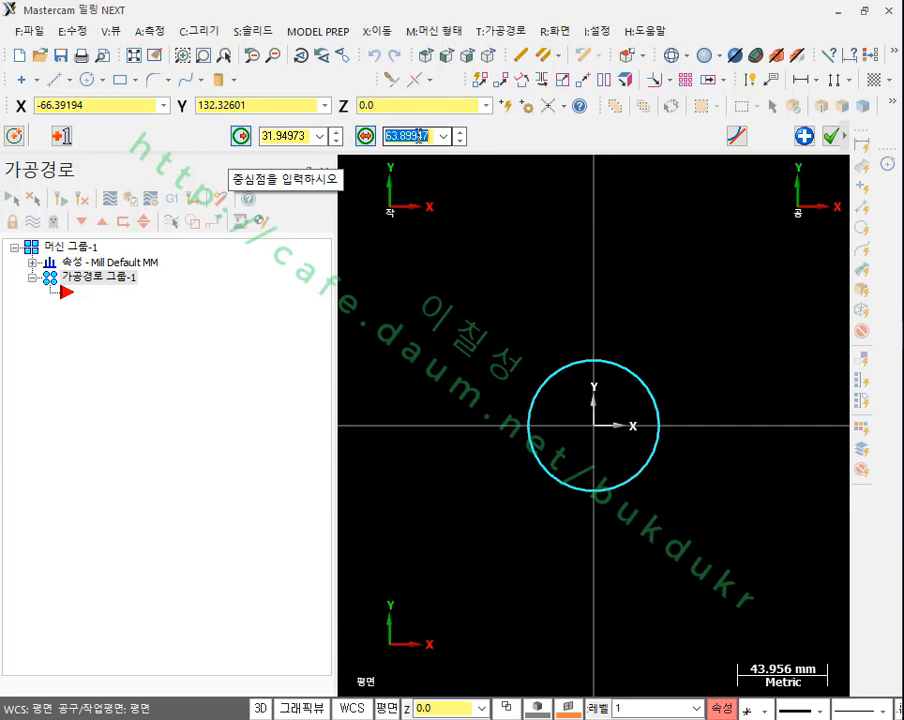
pyautogui.write('1')
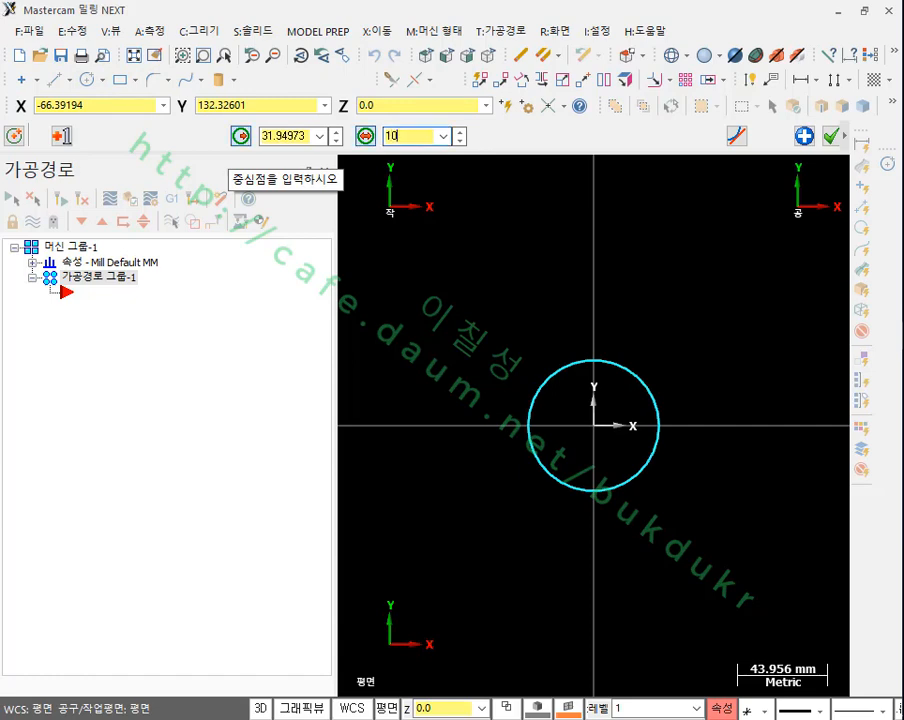
pyautogui.write('0')
pyautogui.press('Return')
pyautogui.press('Return')
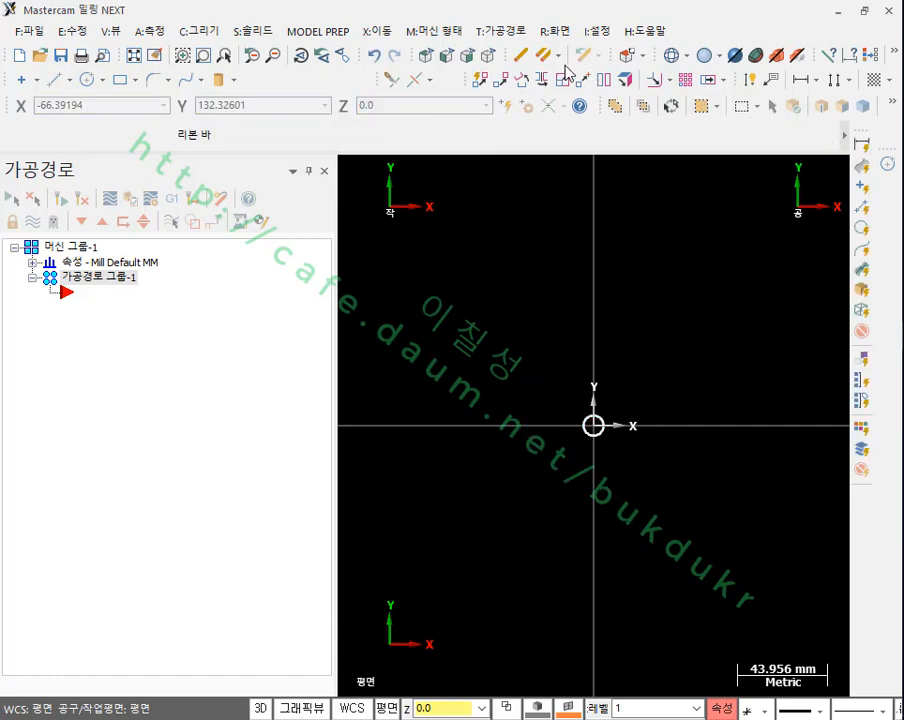
# Step: Start a helix boring (헬릭스 보링) toolpath and pick the circle at the origin as its geometry
pyautogui.click(488, 56)
pyautogui.scroll(-3, 563, 383)
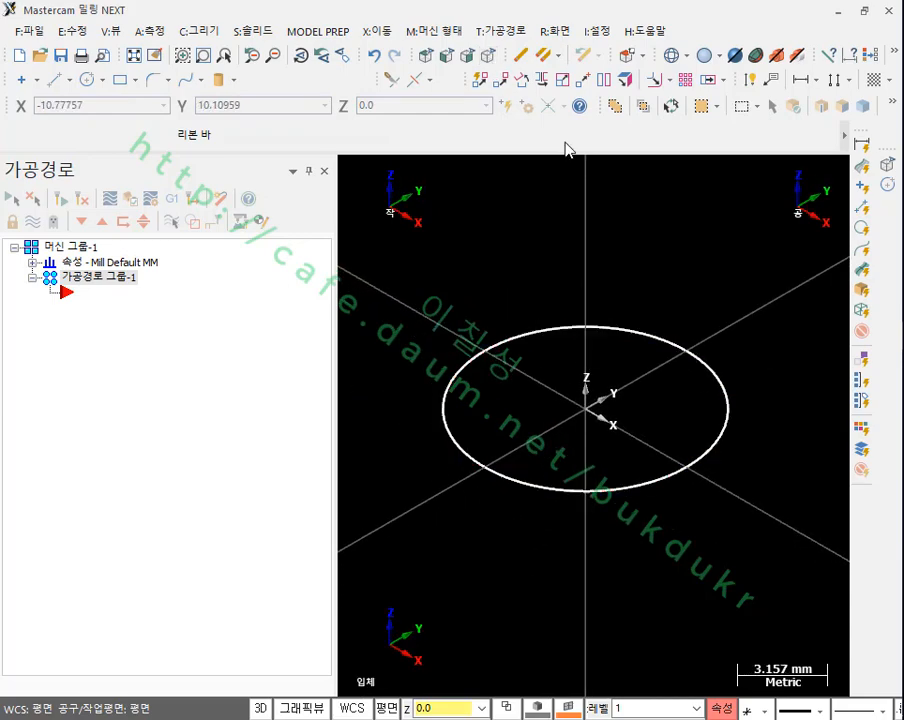
pyautogui.click(506, 31)
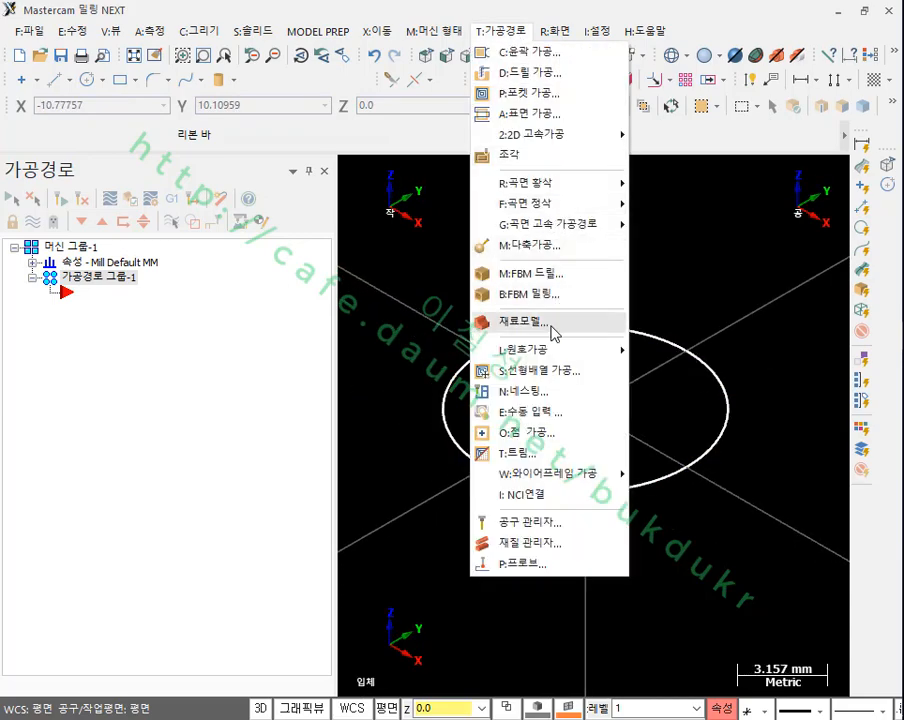
pyautogui.moveTo(553, 349)
pyautogui.click(694, 456)
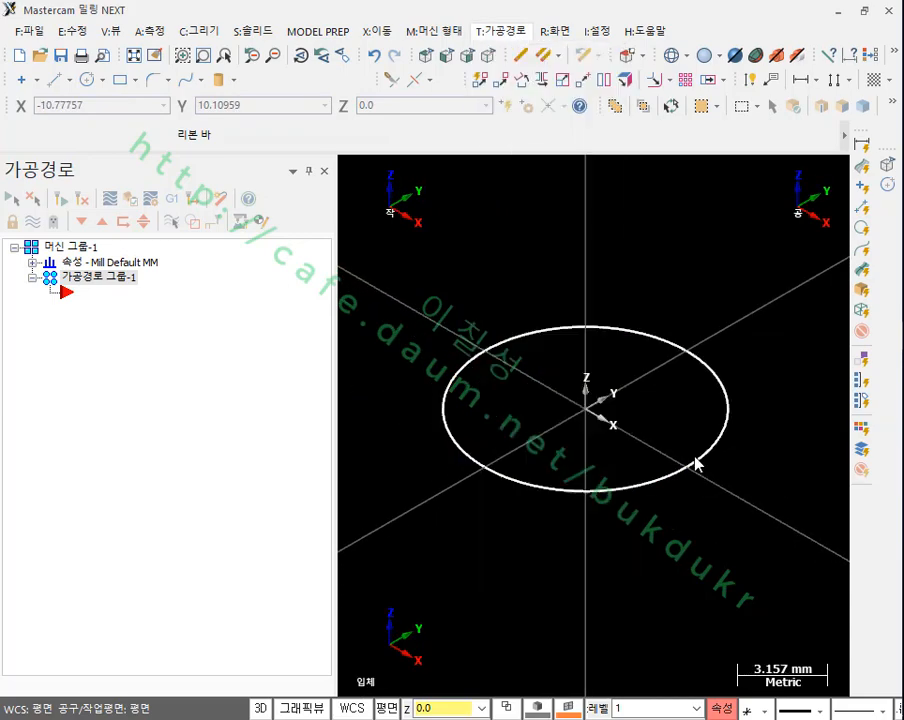
pyautogui.click(127, 294)
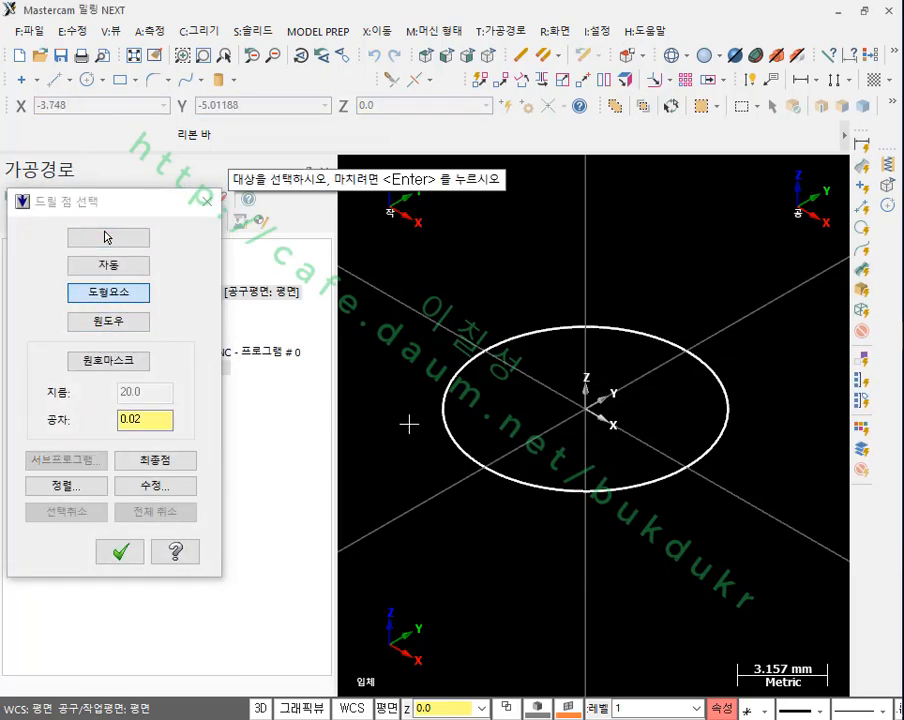
pyautogui.click(443, 410)
pyautogui.click(120, 551)
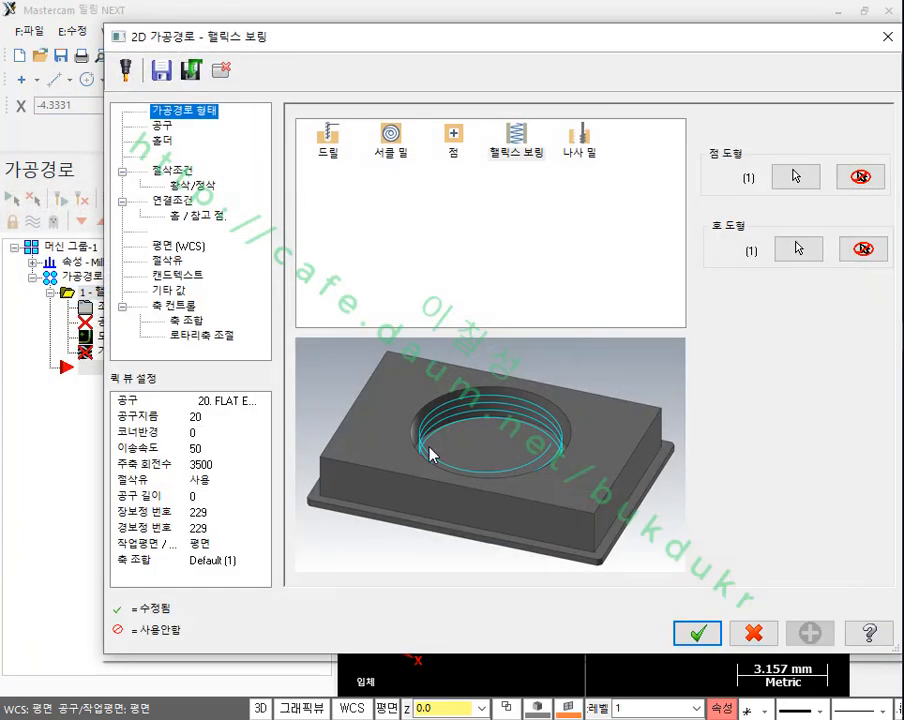
# Step: Choose the 5 mm flat endmill from the tool library and set its tool number, length offset and diameter offset to 1
pyautogui.click(163, 127)
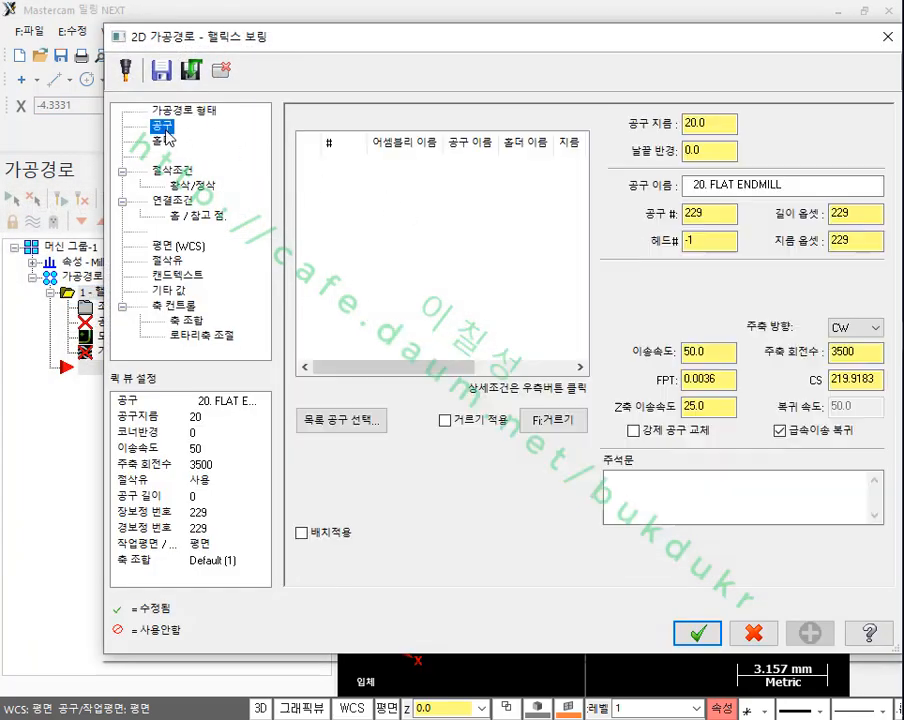
pyautogui.click(372, 428)
pyautogui.doubleClick(246, 356)
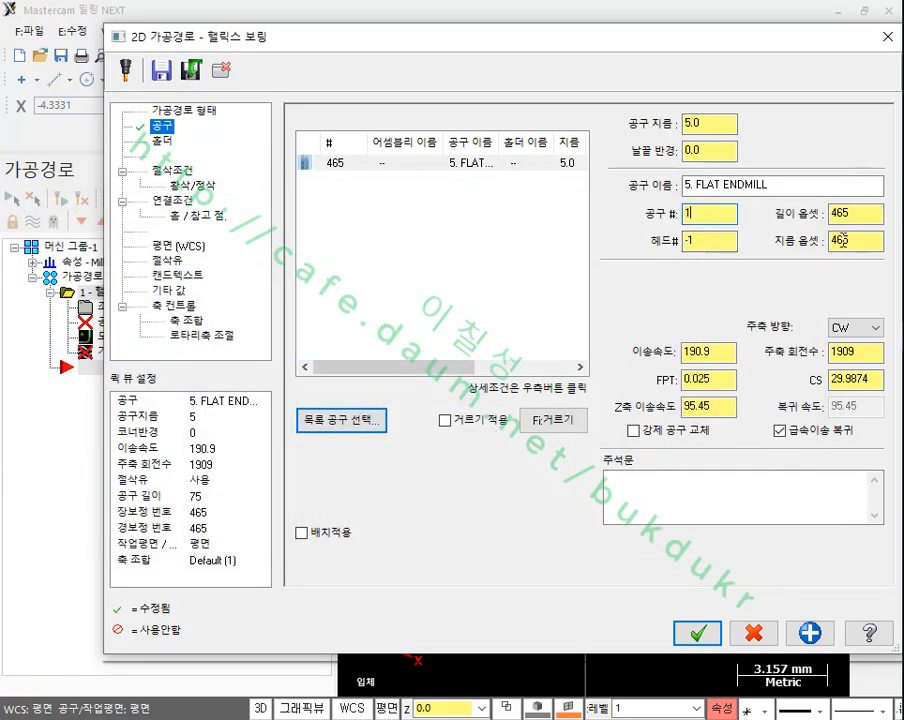
pyautogui.doubleClick(866, 217)
pyautogui.write('1')
pyautogui.doubleClick(864, 242)
pyautogui.write('1')
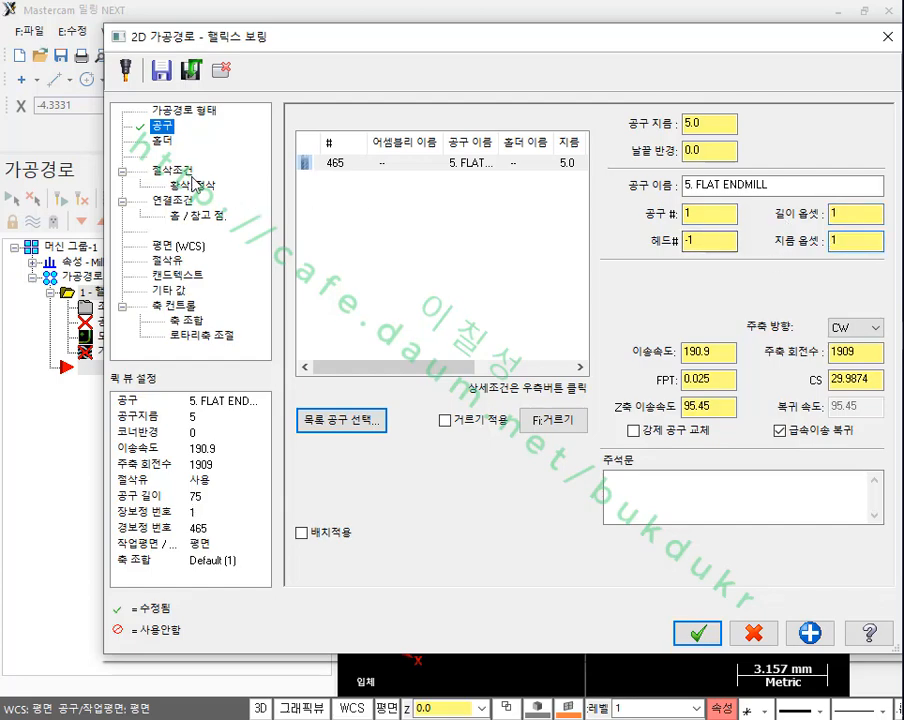
# Step: Set the wall and floor stock allowances (측벽면/바닥면 가공여유) in the cutting parameters to 0.0
pyautogui.click(170, 171)
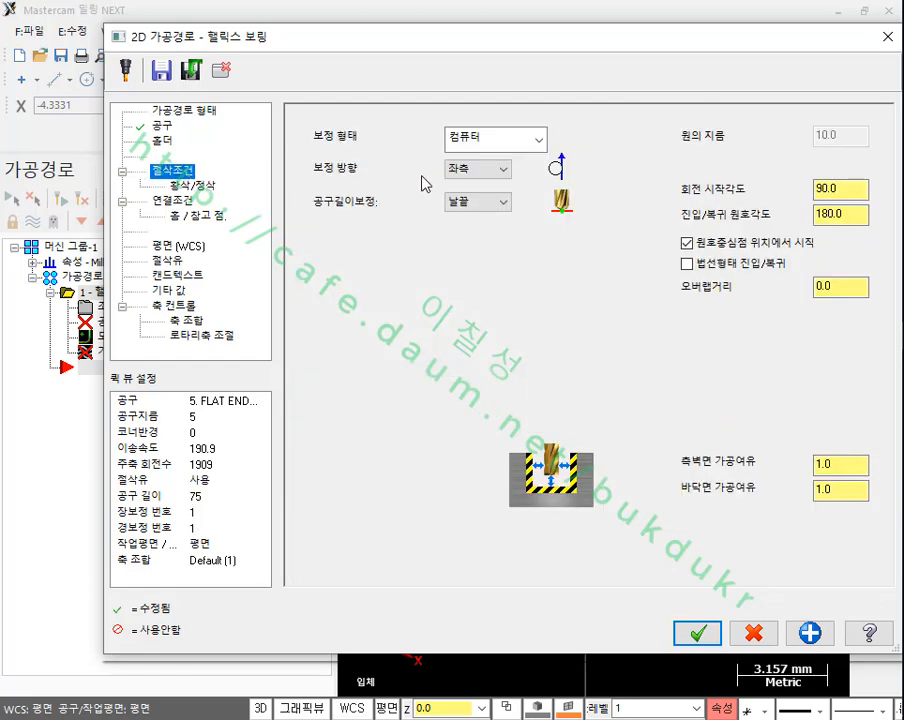
pyautogui.doubleClick(842, 466)
pyautogui.write('0.0')
pyautogui.press('Tab')
pyautogui.write('0.0')
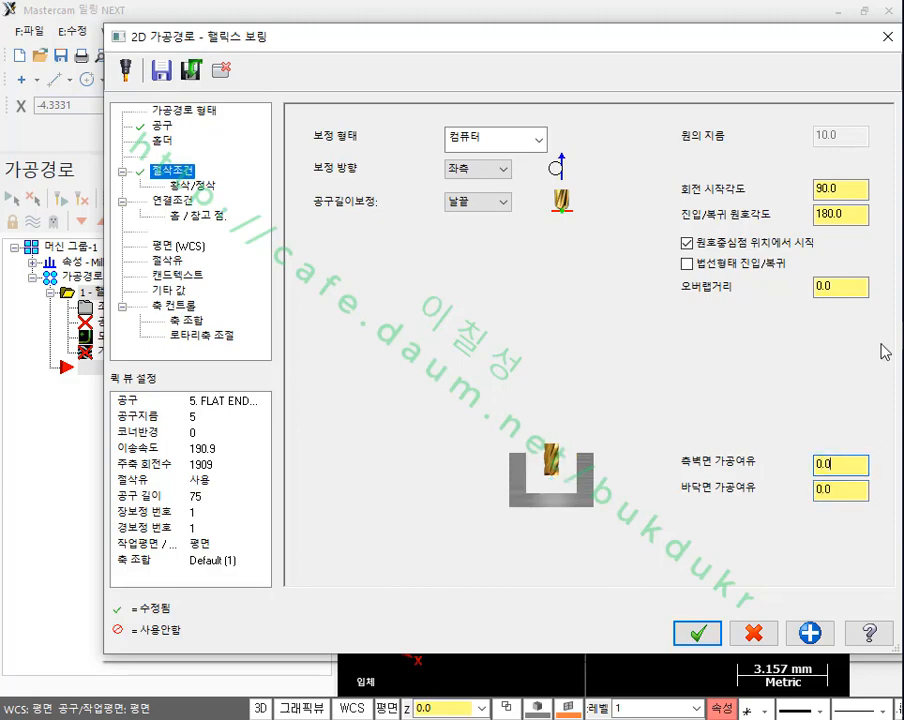
pyautogui.click(856, 191)
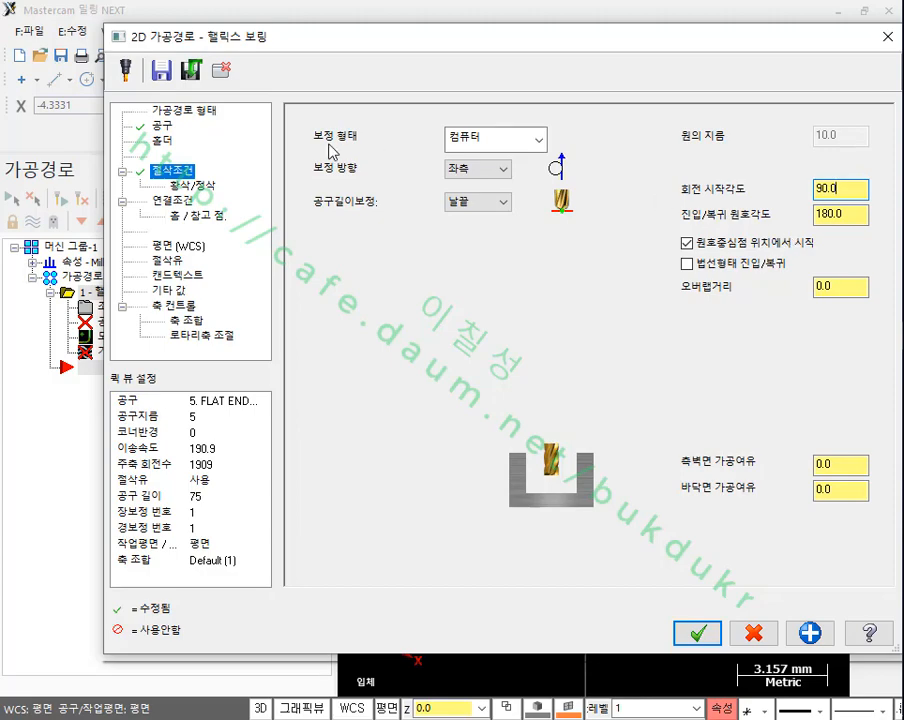
# Step: Set the absolute machining depth (가공깊이) to -20.0 in the linking parameters and generate the helix boring toolpath
pyautogui.click(185, 200)
pyautogui.doubleClick(590, 488)
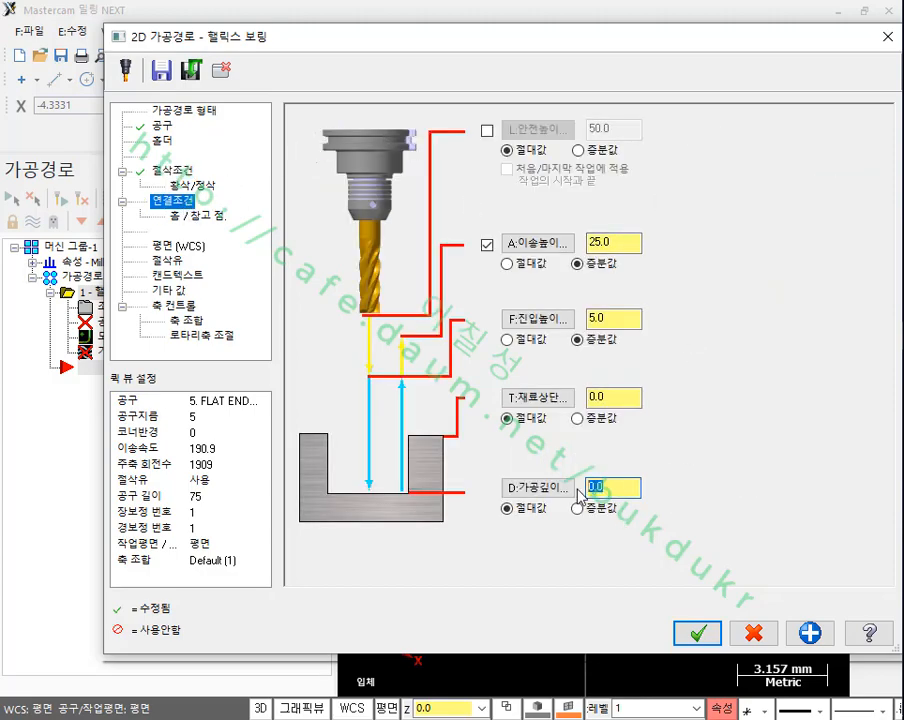
pyautogui.write('-20')
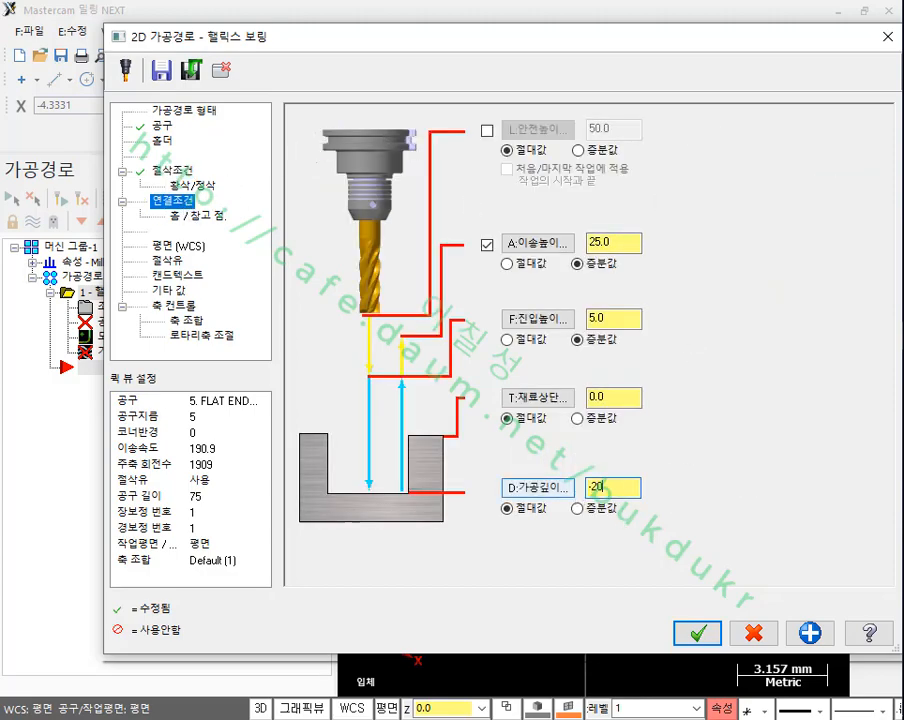
pyautogui.write('.0')
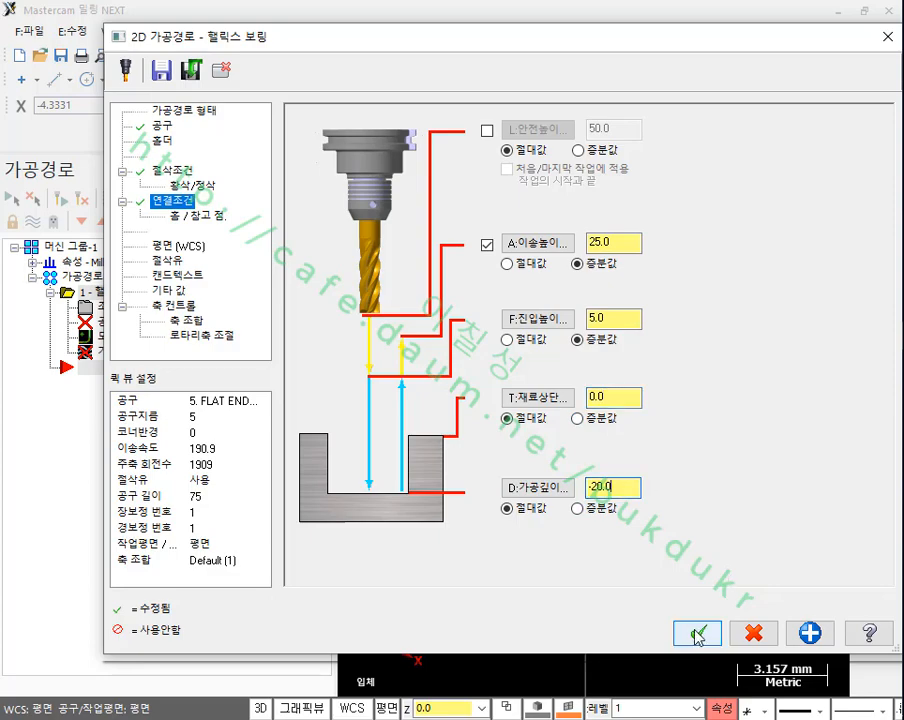
pyautogui.click(697, 636)
# Step: Play the helix boring operation's backplot, speeding up the playback, and close the backplot when it reaches the end
pyautogui.scroll(-5, 578, 286)
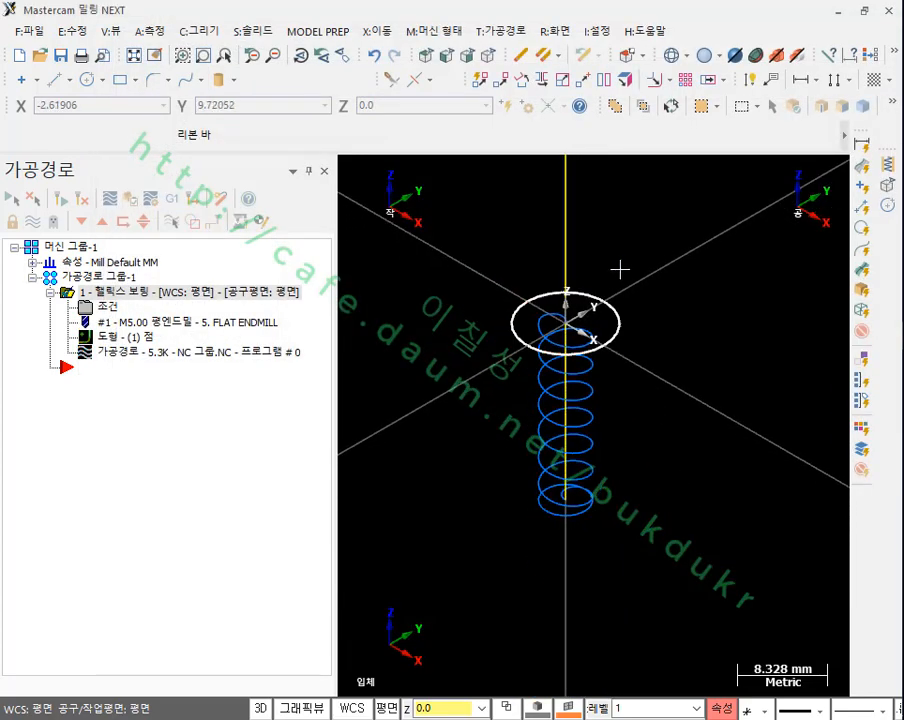
pyautogui.scroll(1, 620, 269)
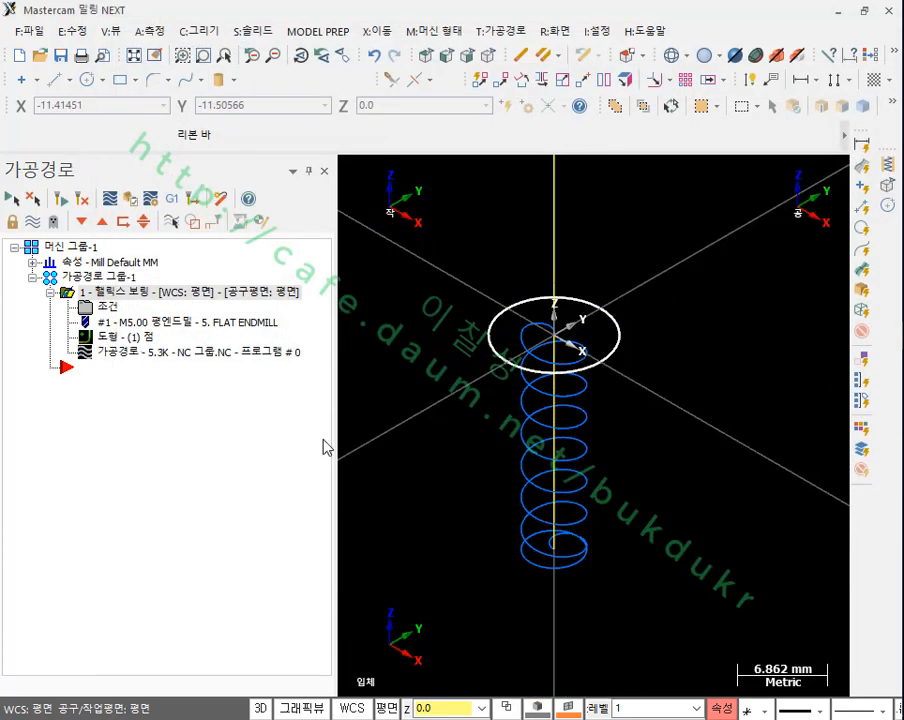
pyautogui.click(105, 356)
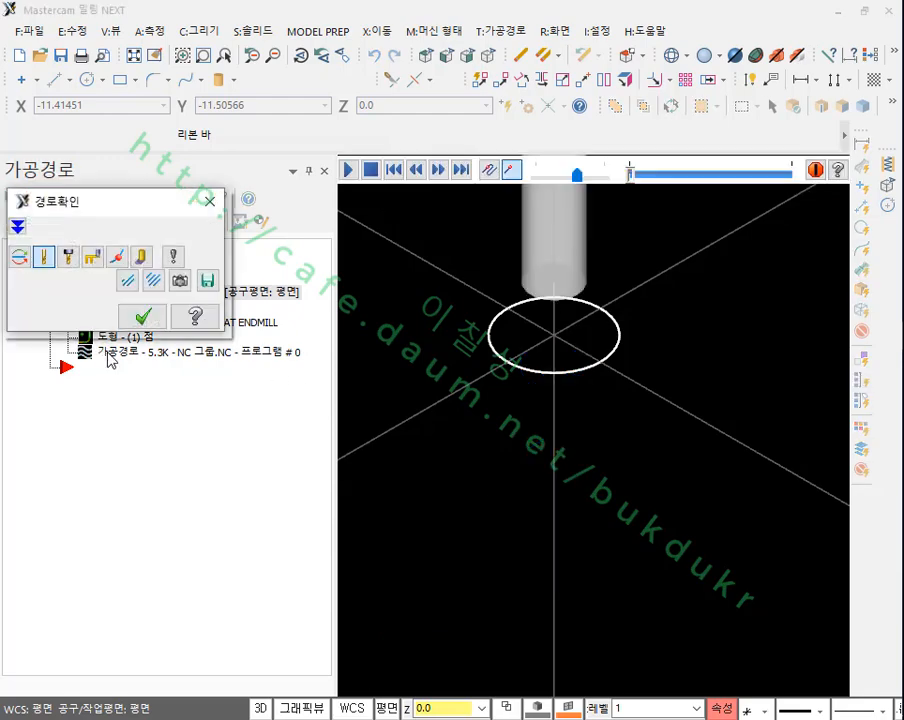
pyautogui.click(349, 171)
pyautogui.scroll(-1, 662, 574)
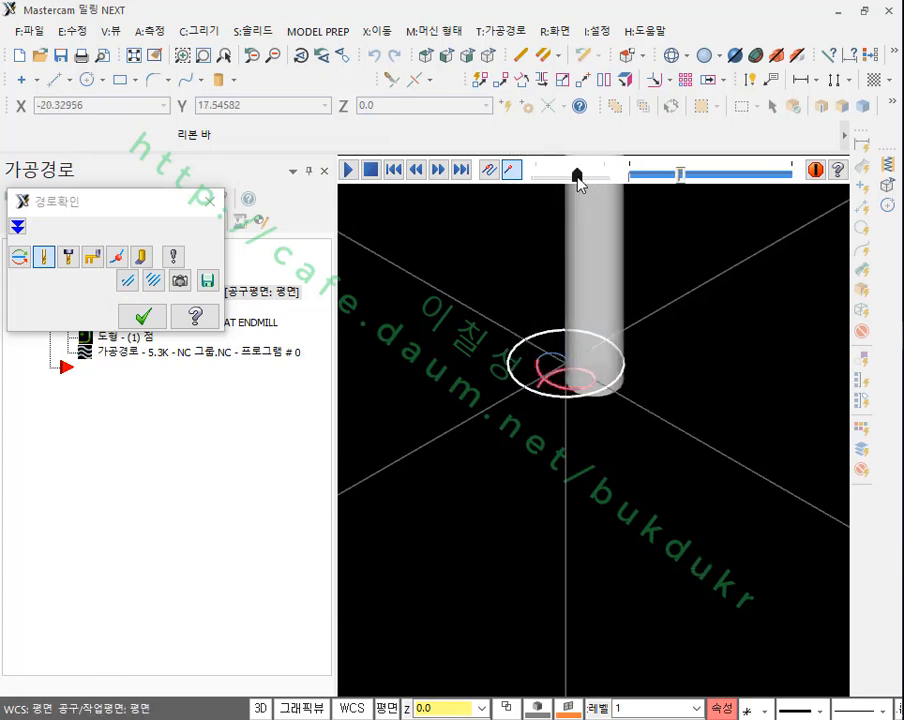
pyautogui.moveTo(575, 176); pyautogui.dragTo(597, 186)
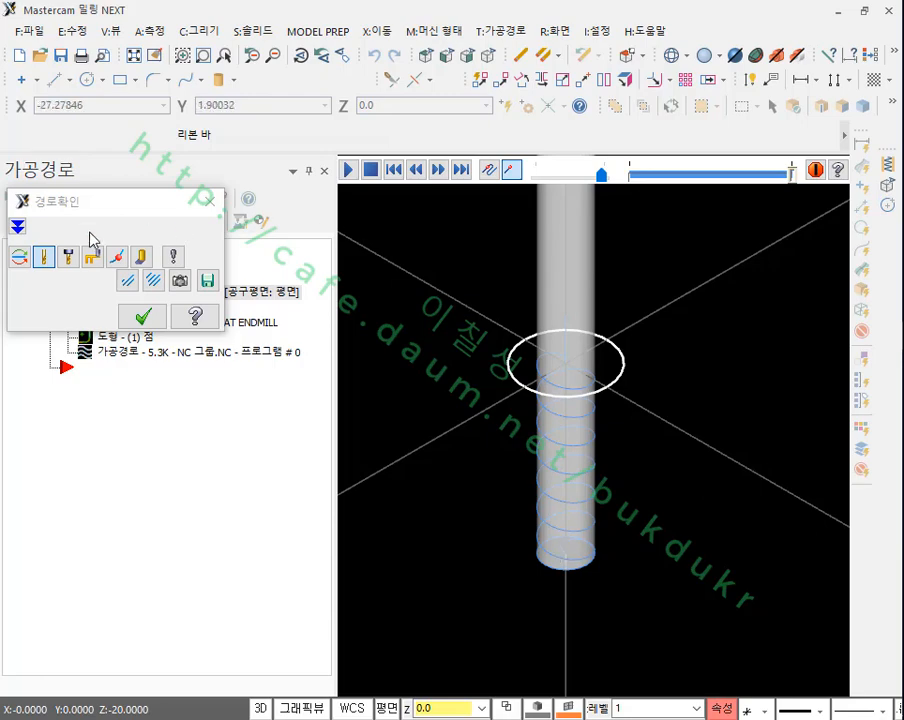
pyautogui.click(150, 320)
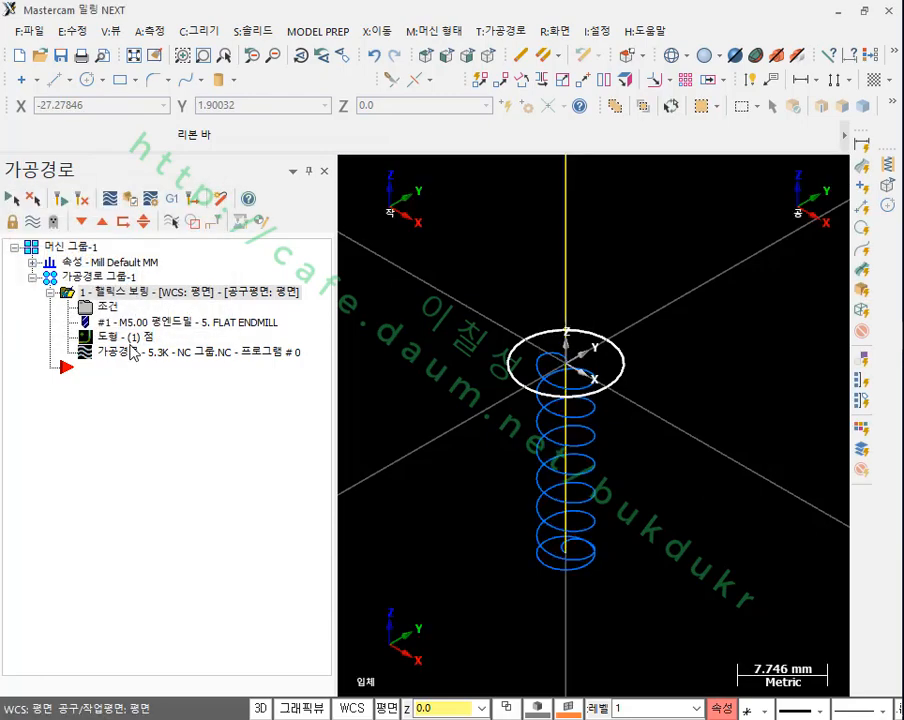
# Step: Replay the helix boring backplot with rapid moves displayed, inspect the helical passes, and close the backplot
pyautogui.click(131, 350)
pyautogui.click(353, 172)
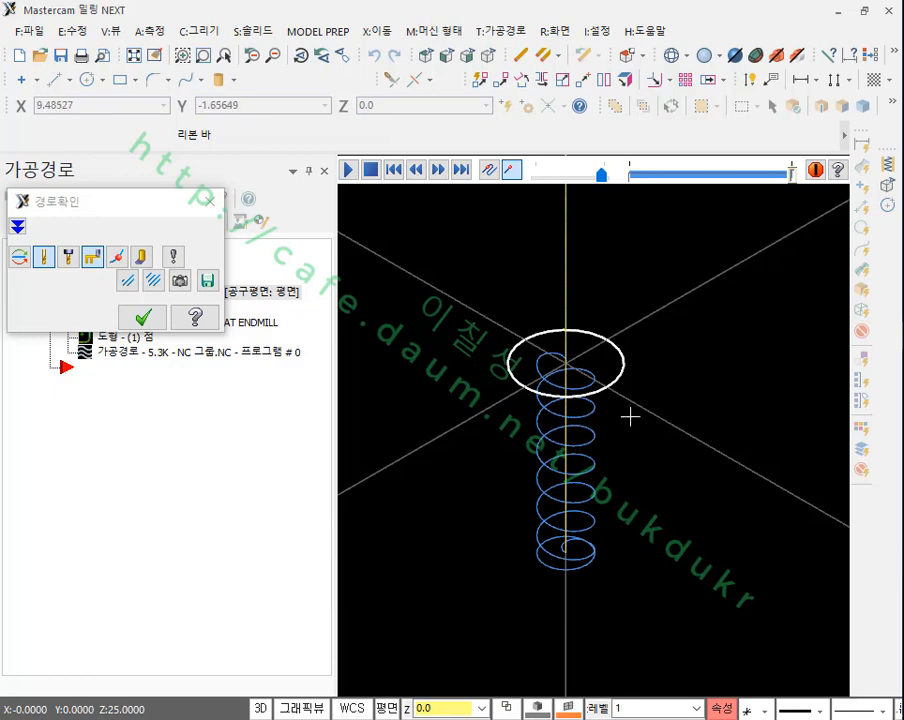
pyautogui.scroll(1, 626, 412)
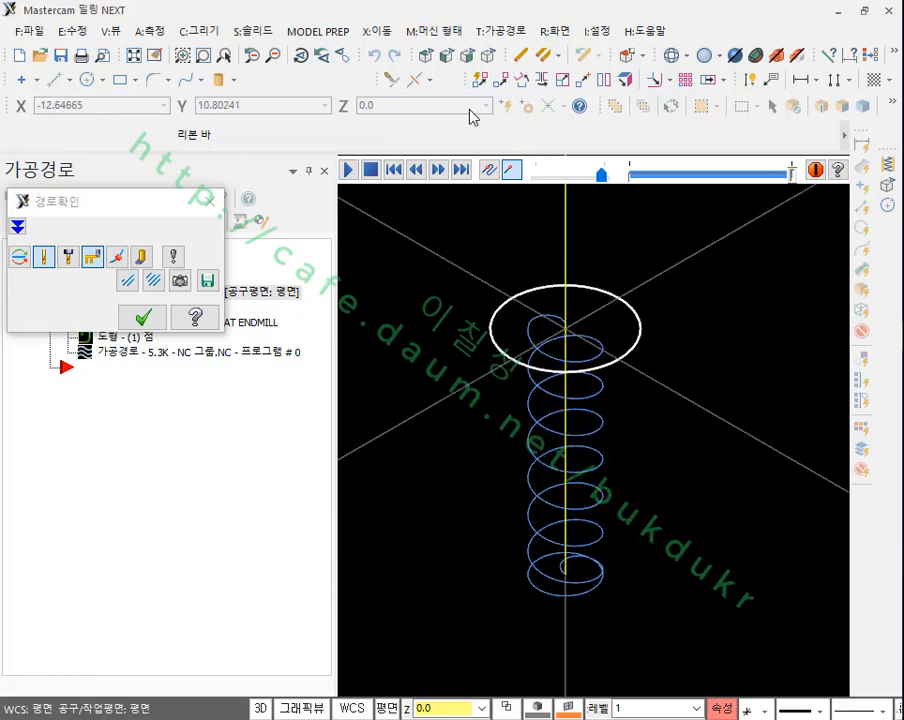
pyautogui.click(143, 317)
# Step: Set the roughing pitch (황삭 피치) in the helix boring parameters to 1.0 and regenerate the toolpath
pyautogui.click(110, 309)
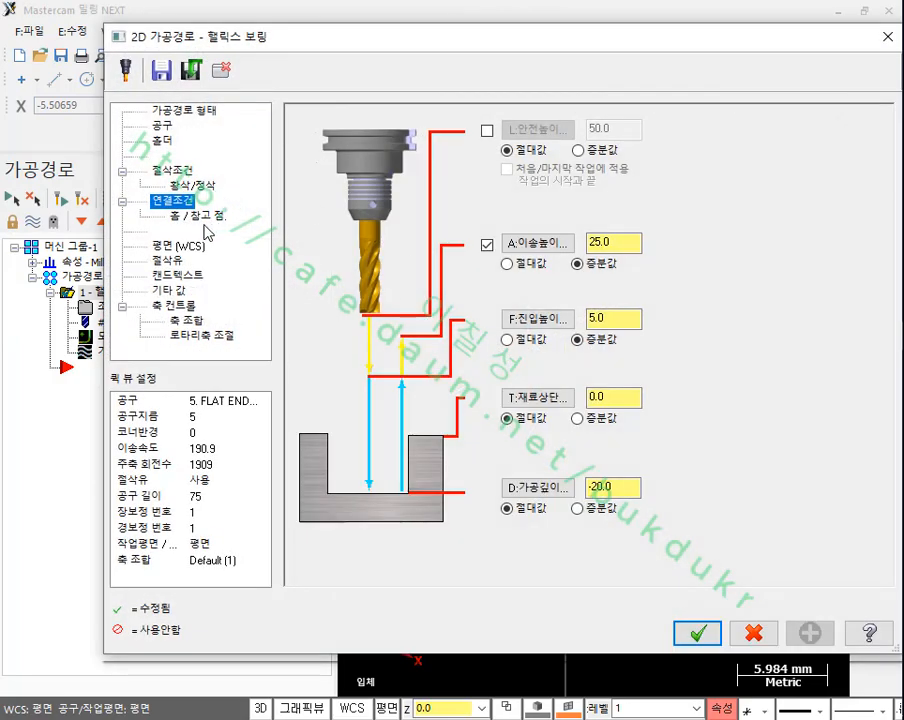
pyautogui.click(186, 172)
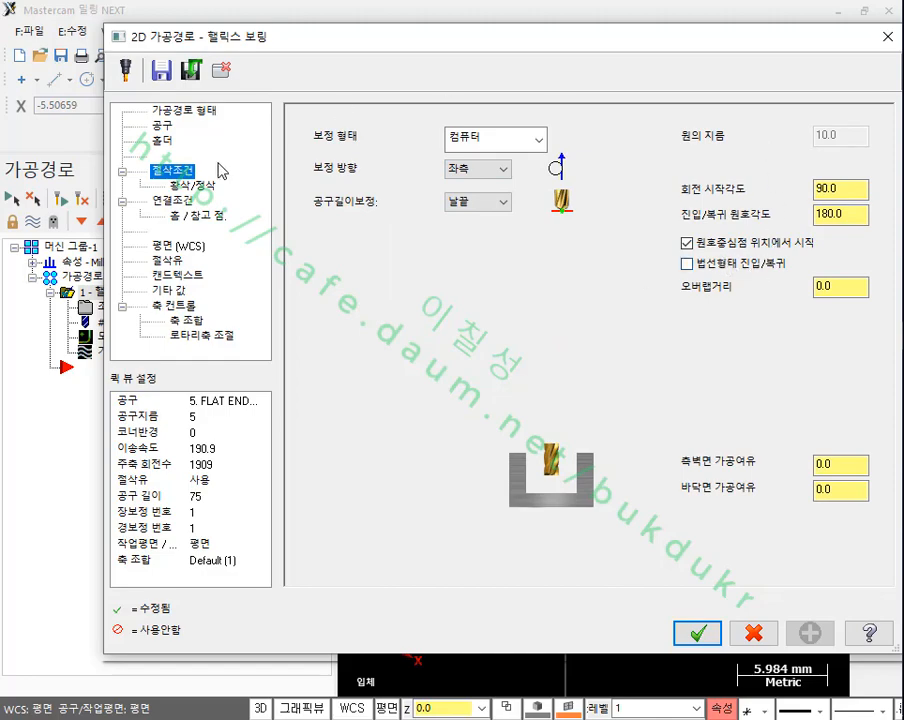
pyautogui.click(193, 186)
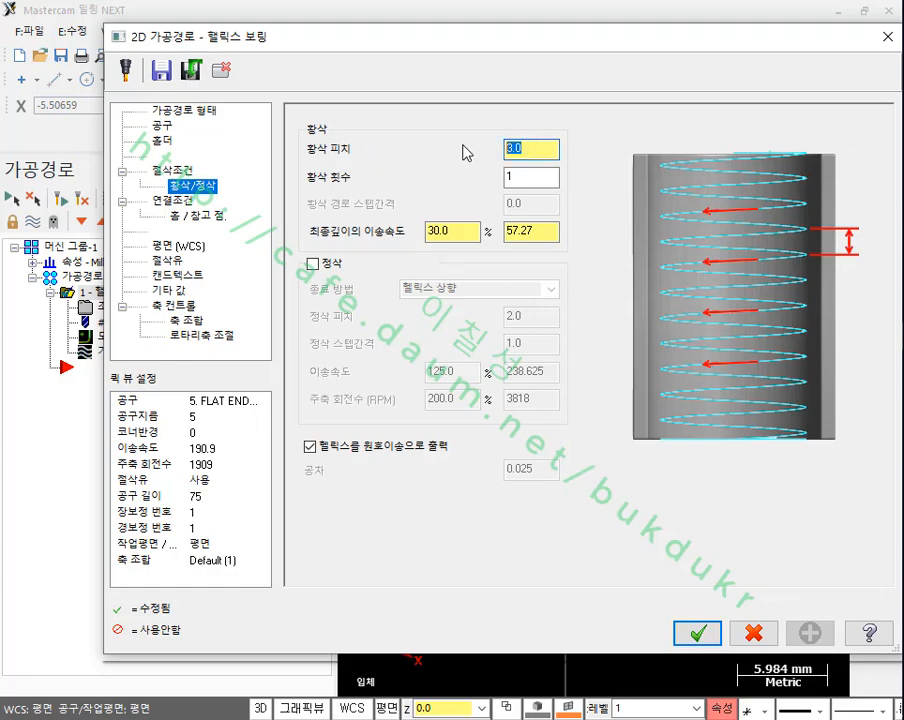
pyautogui.write('1')
pyautogui.click(697, 633)
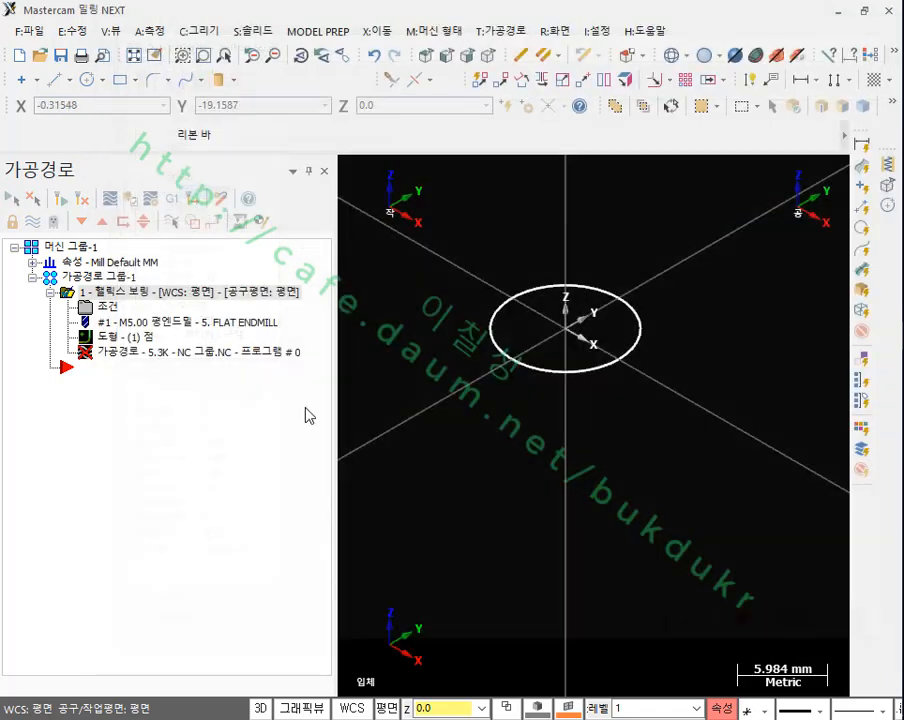
pyautogui.click(63, 203)
pyautogui.scroll(2, 588, 495)
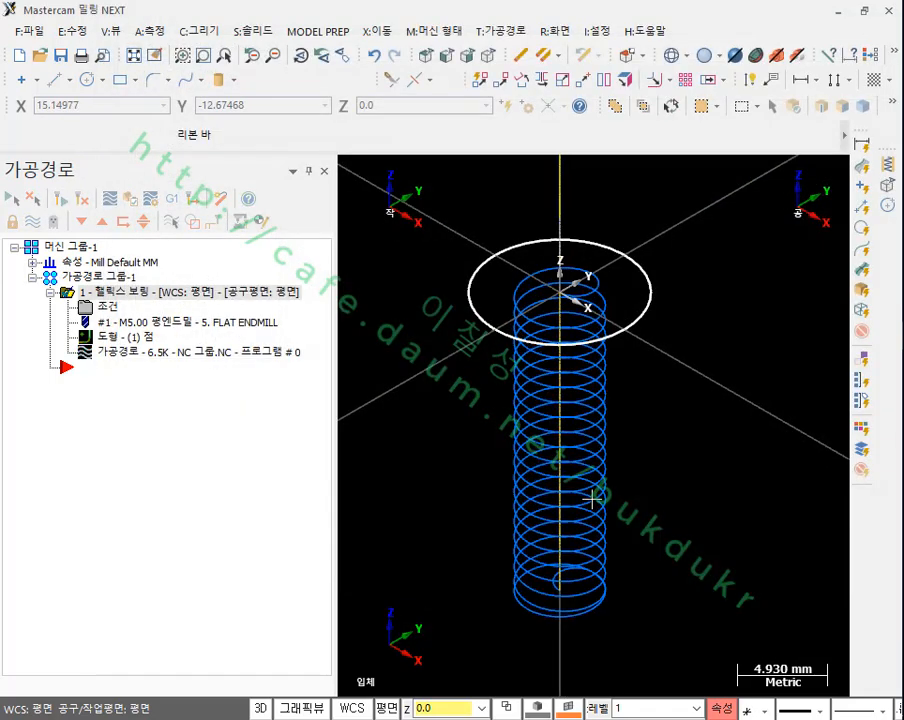
# Step: Play the regenerated toolpath's backplot in the front view, inspect it in the isometric view, and close the backplot
pyautogui.click(448, 56)
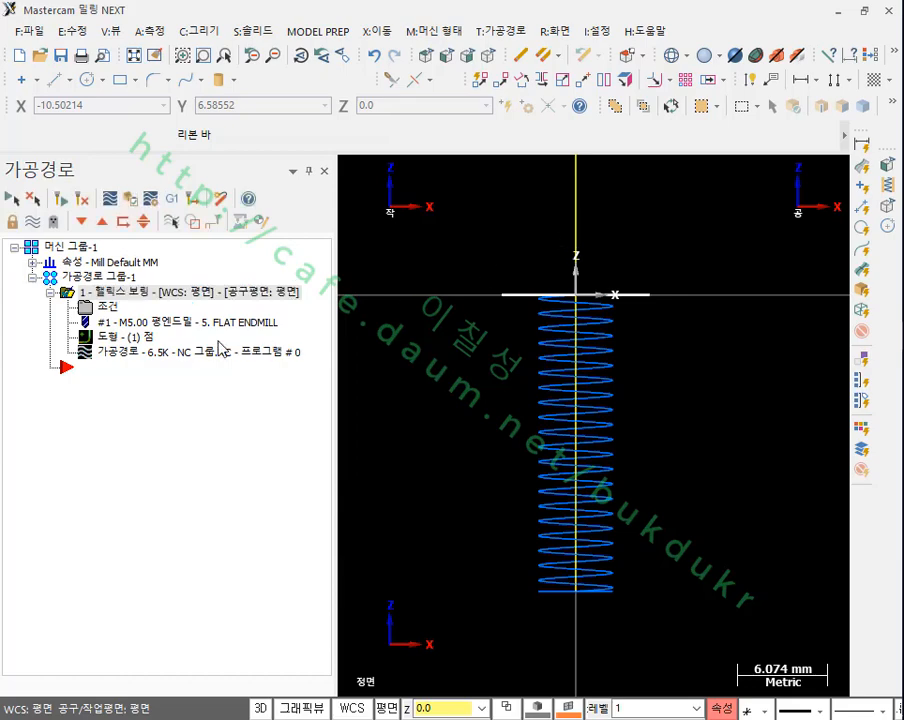
pyautogui.click(122, 357)
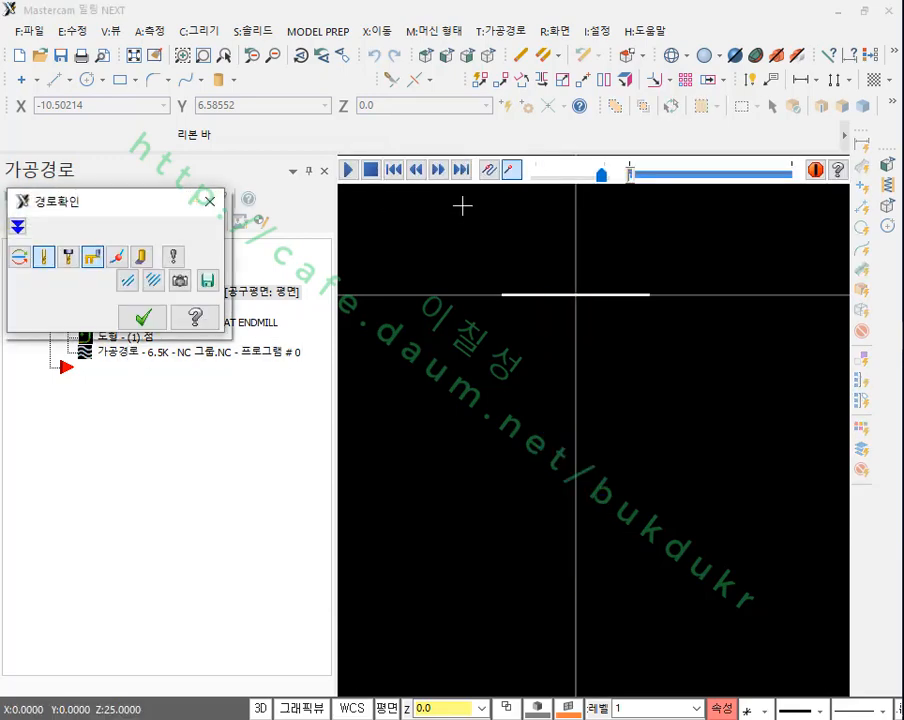
pyautogui.click(350, 170)
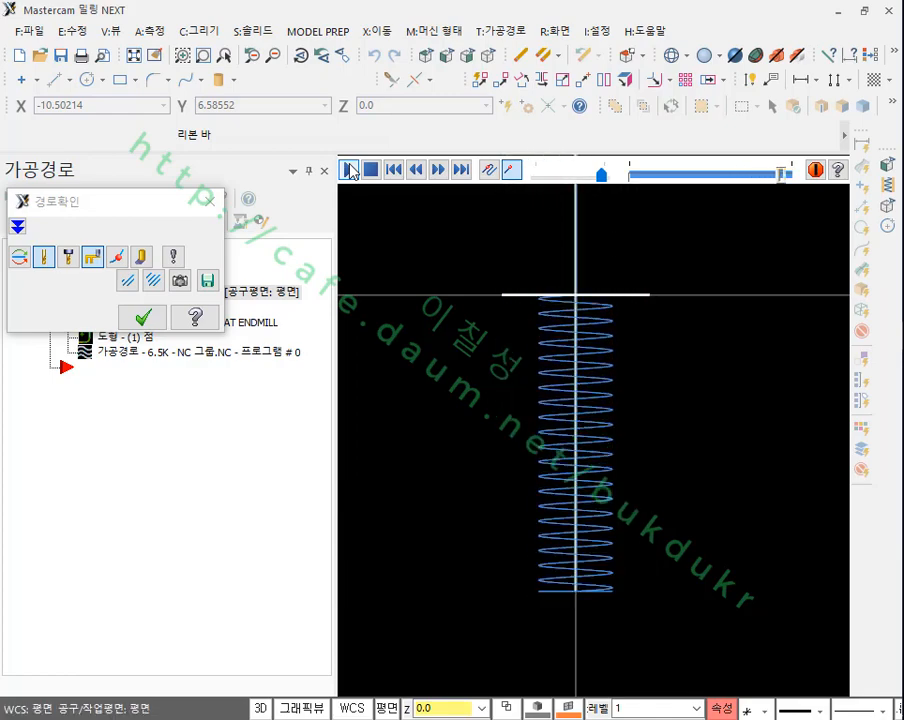
pyautogui.click(487, 55)
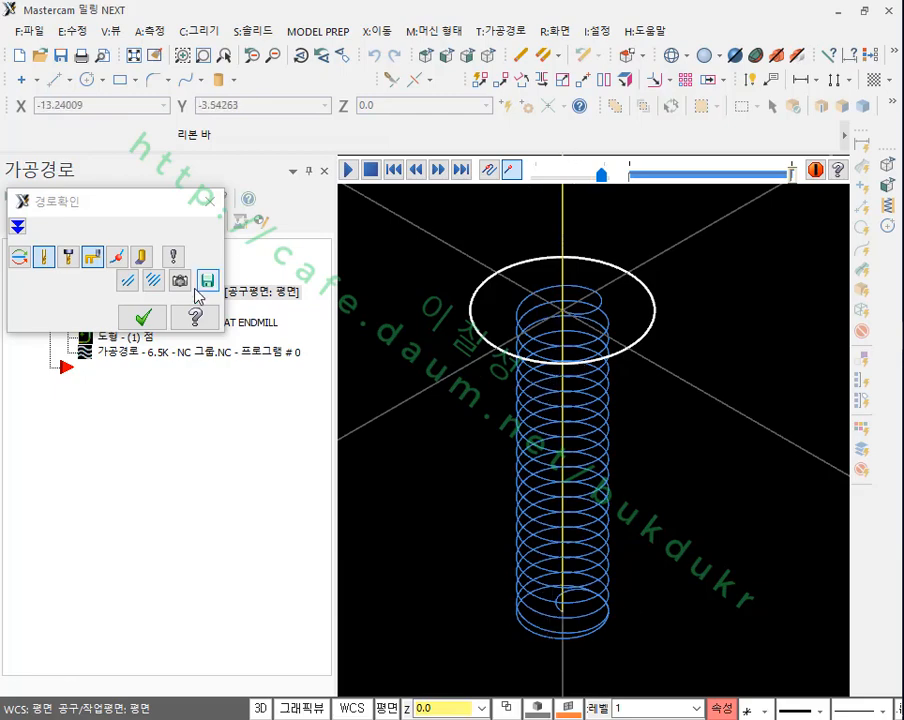
pyautogui.click(145, 317)
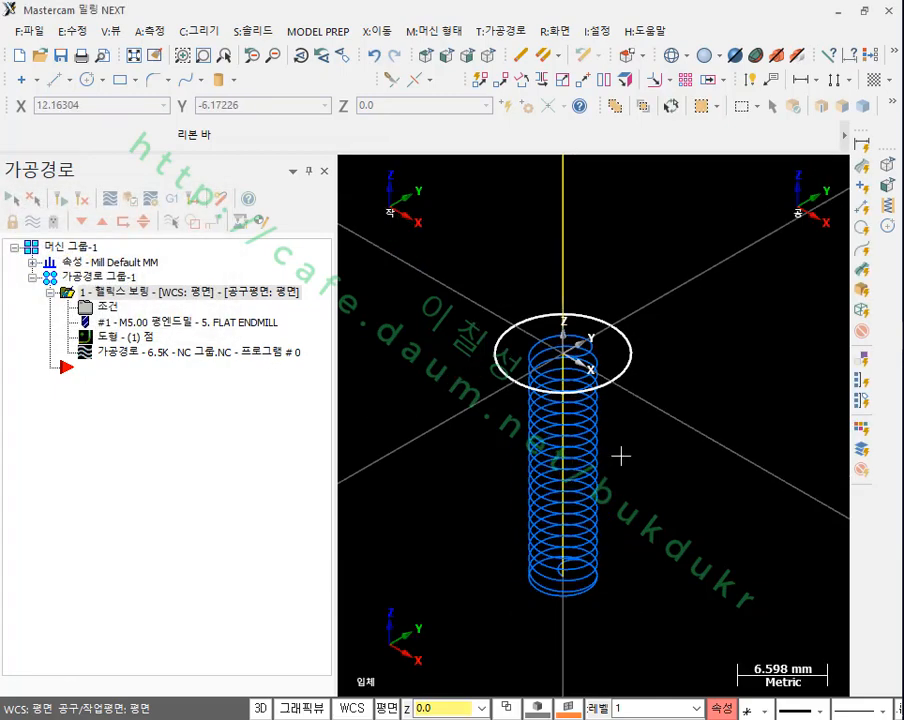
# Step: Disable the output of helixes as arc moves (헬릭스를 원호이송으로 출력), leaving the tolerance (공차) at 0.025, and regenerate the toolpath
pyautogui.scroll(1, 630, 466)
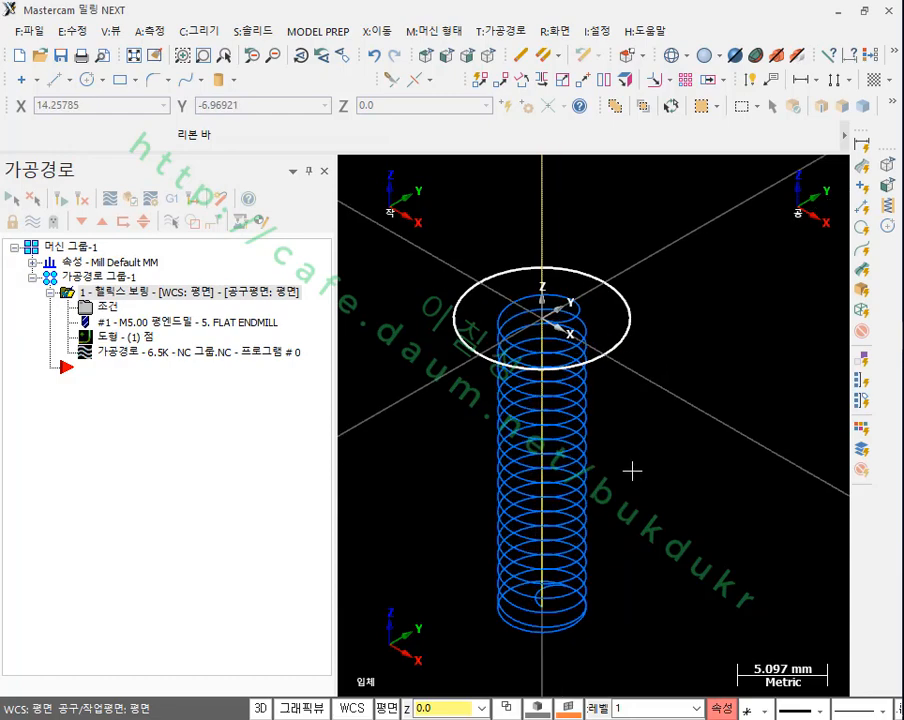
pyautogui.click(110, 308)
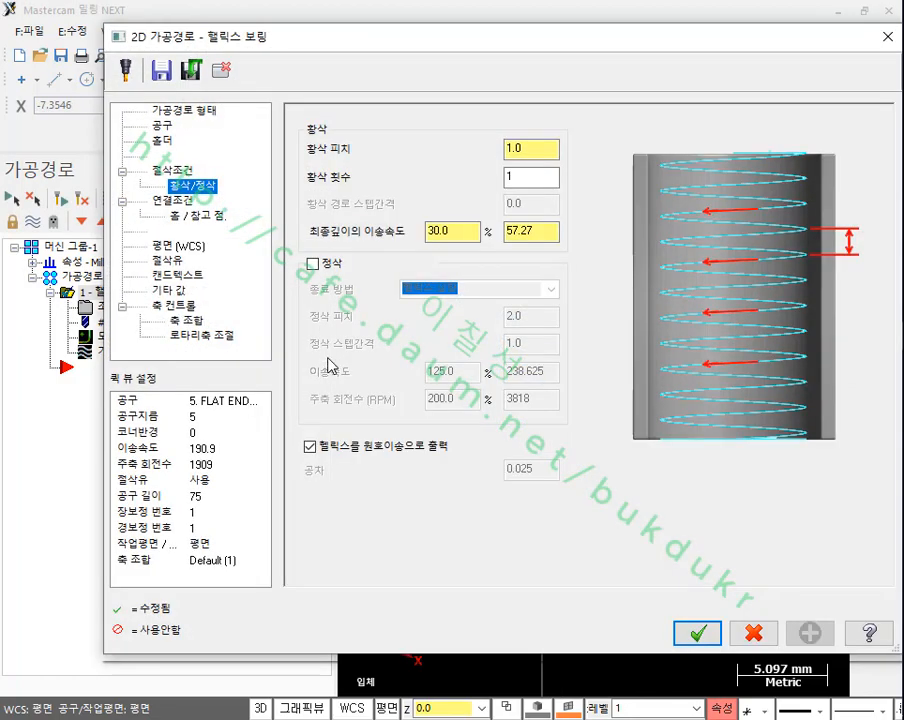
pyautogui.click(176, 171)
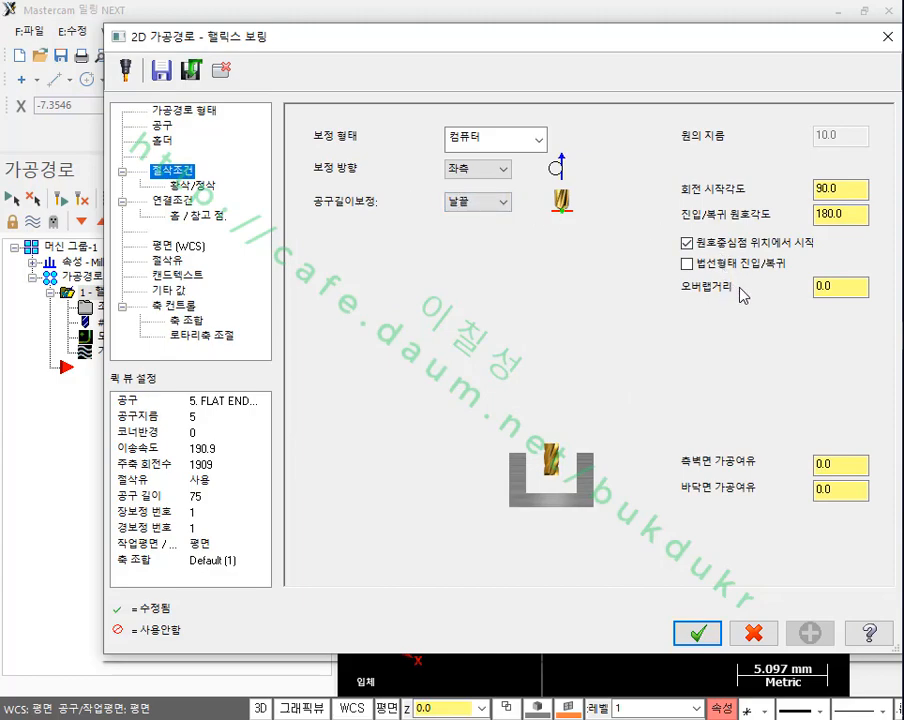
pyautogui.click(192, 185)
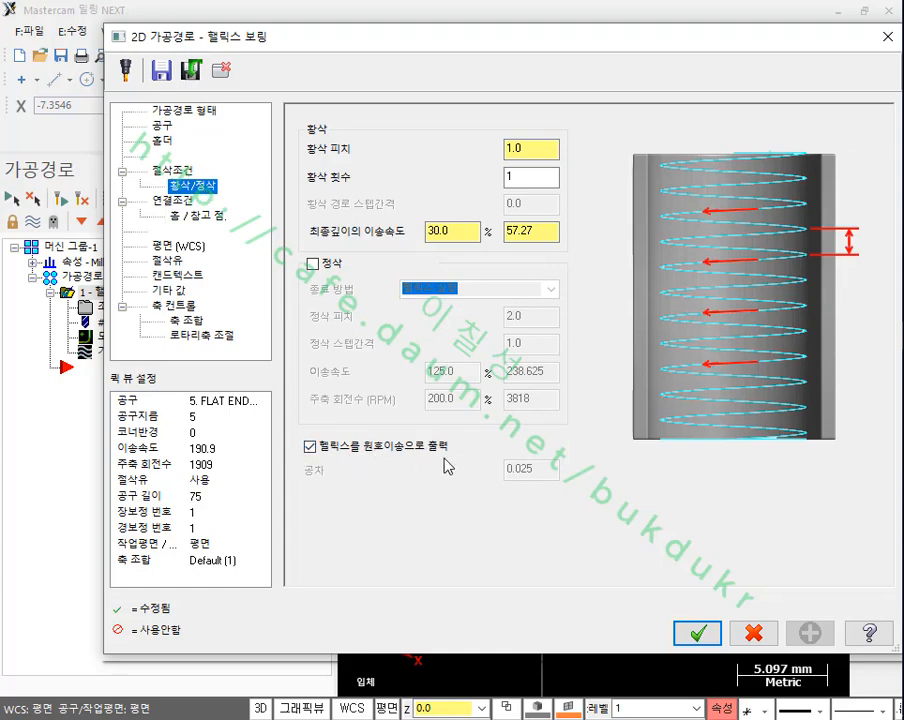
pyautogui.click(311, 448)
pyautogui.doubleClick(543, 472)
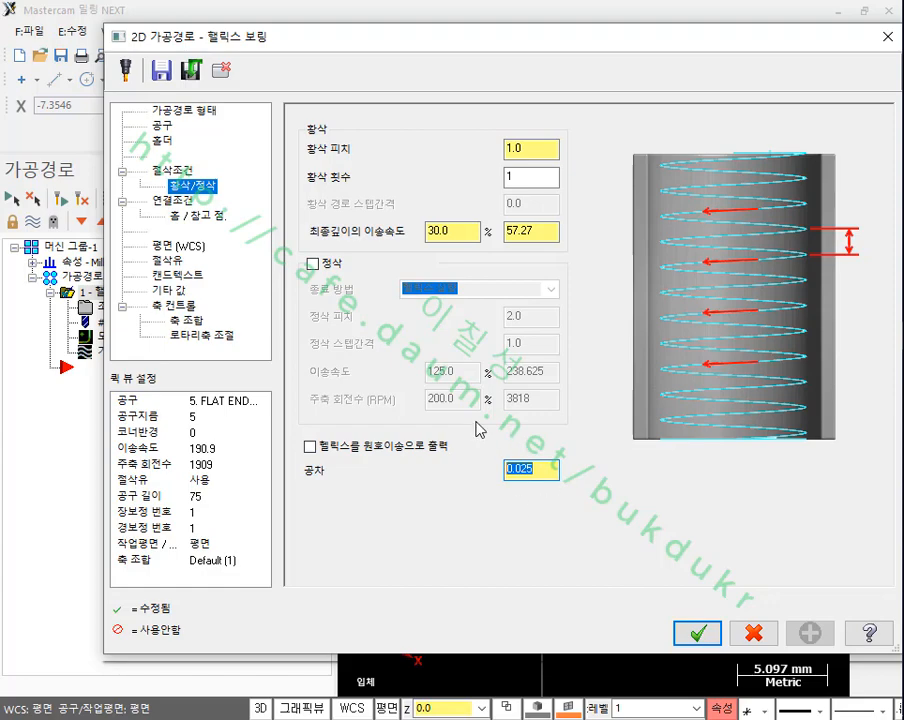
pyautogui.click(700, 633)
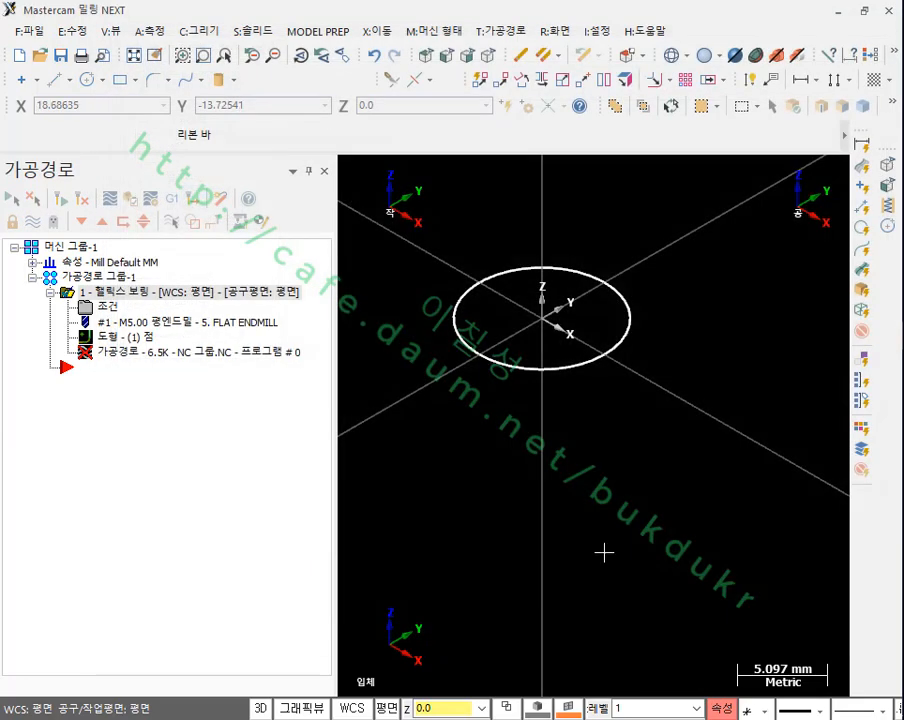
pyautogui.click(63, 200)
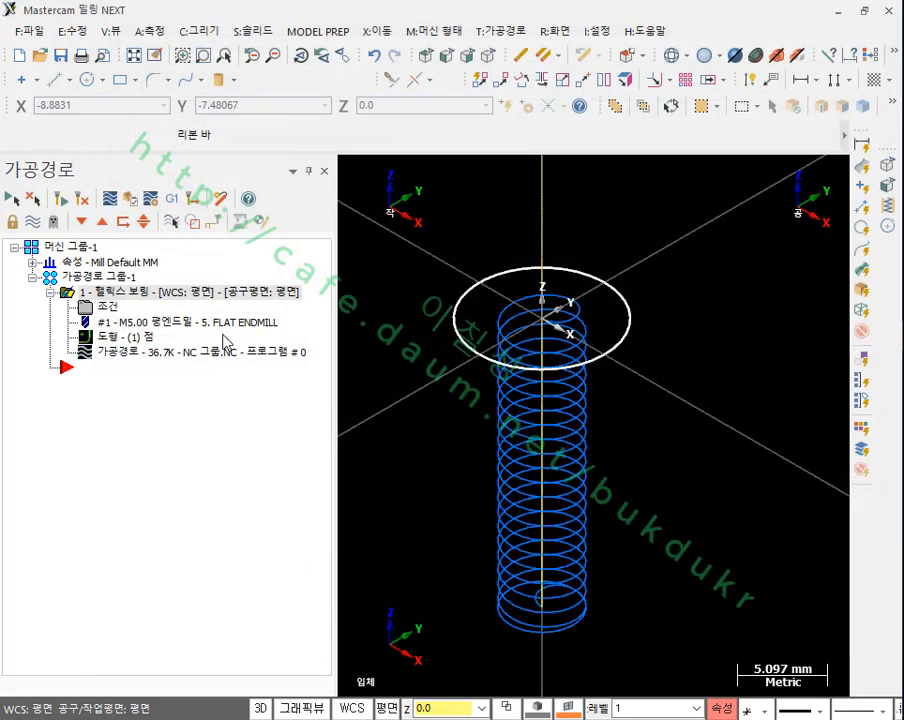
# Step: Run the backplot to its end with endpoints displayed, examine the line segments of the helix up close, and close it
pyautogui.click(144, 354)
pyautogui.click(43, 256)
pyautogui.click(92, 256)
pyautogui.click(116, 256)
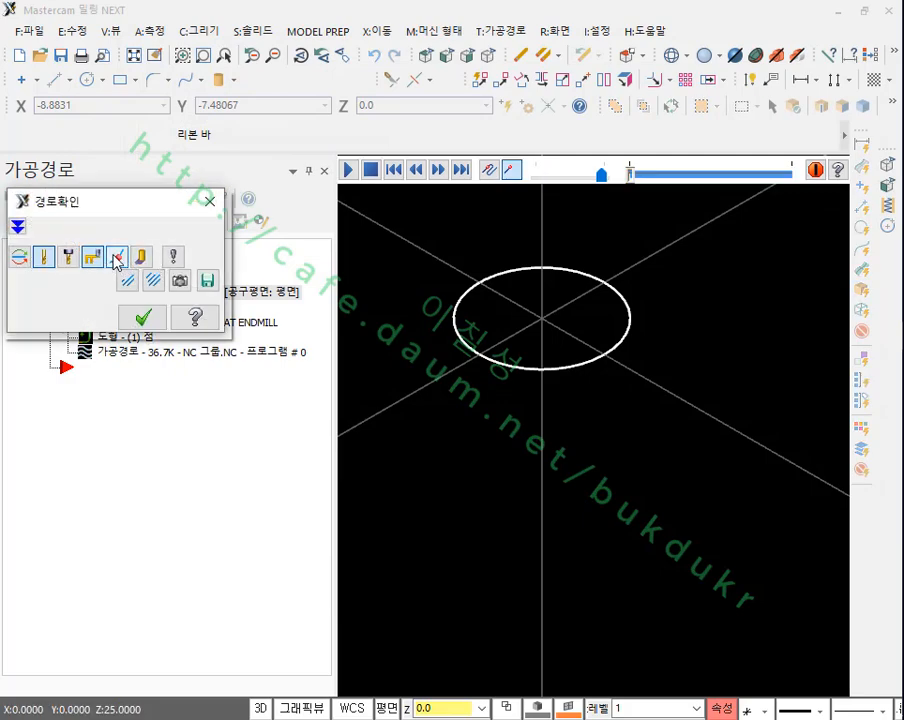
pyautogui.moveTo(622, 180); pyautogui.dragTo(791, 176)
pyautogui.scroll(8, 516, 482)
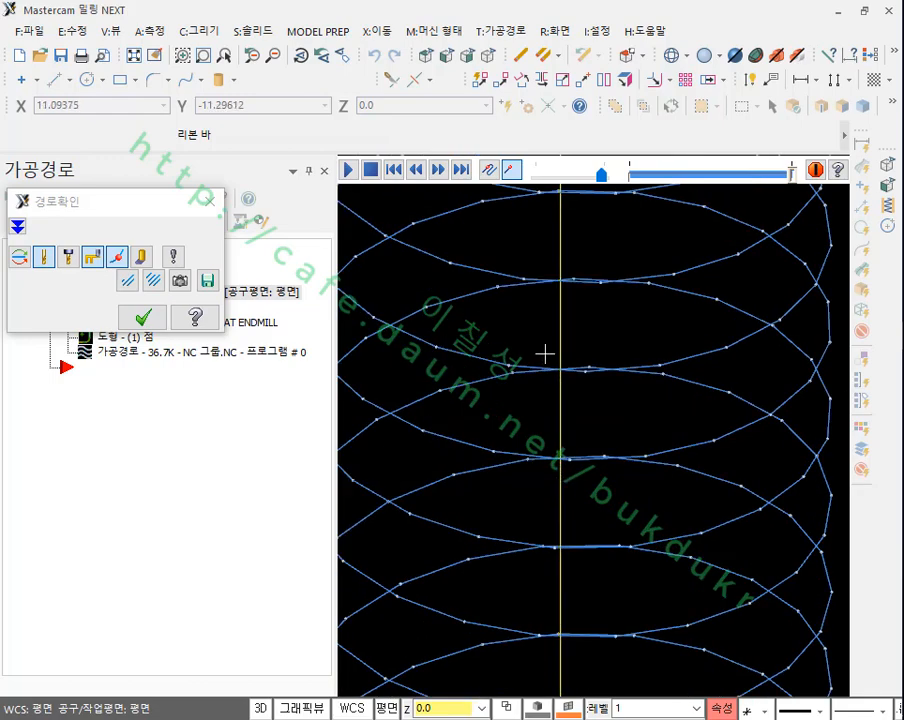
pyautogui.scroll(-8, 545, 352)
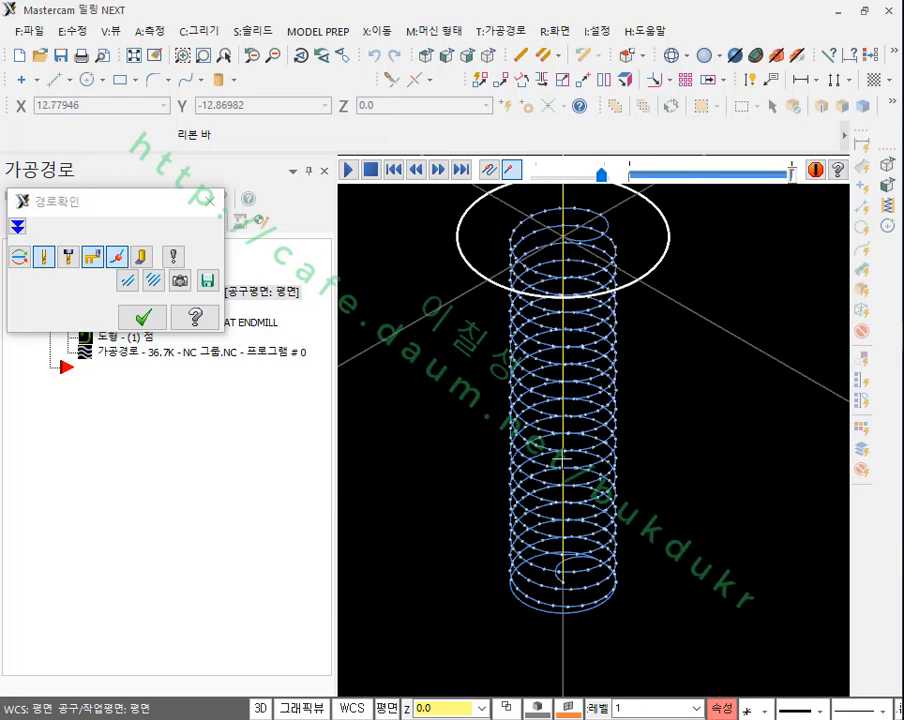
pyautogui.click(140, 316)
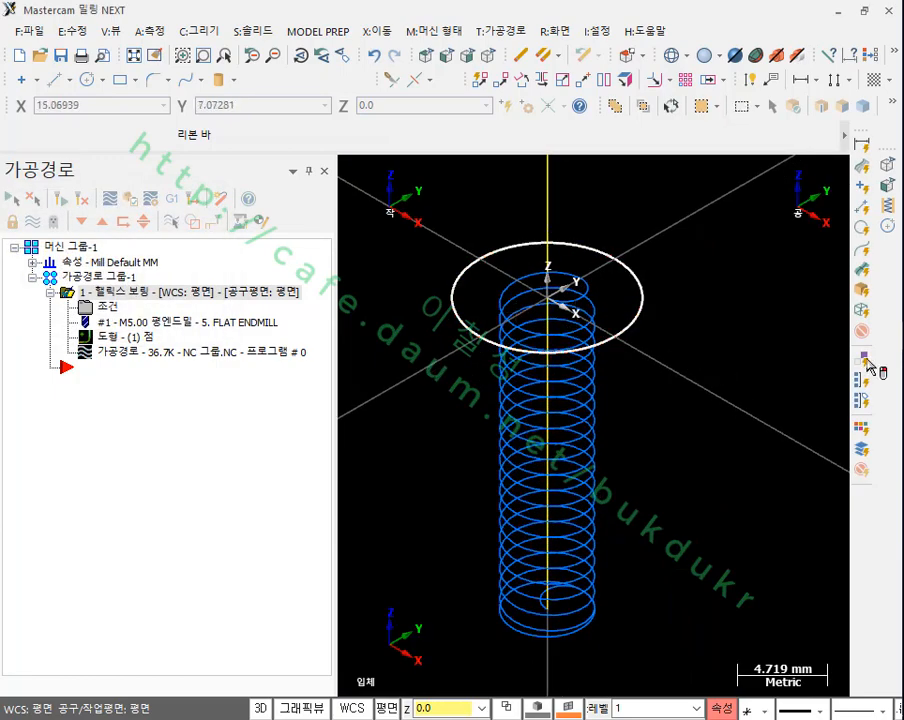
# Step: Minimize Mastercam, look back through the chat for the example file, and open the desktop folder 2차원 경로생성 예제0121
pyautogui.click(843, 12)
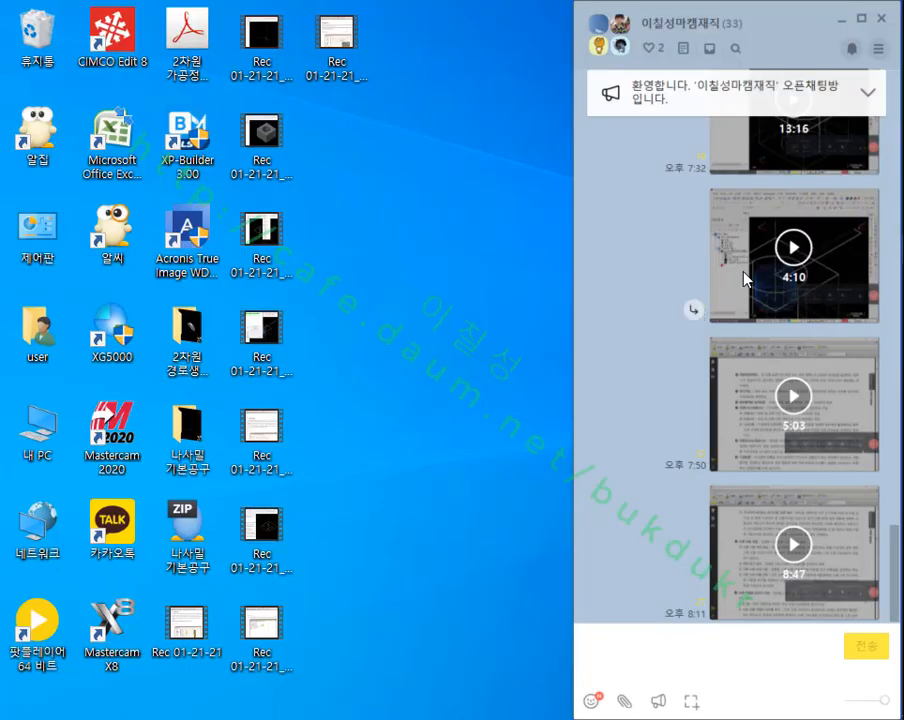
pyautogui.click(489, 281)
pyautogui.scroll(10, 622, 416)
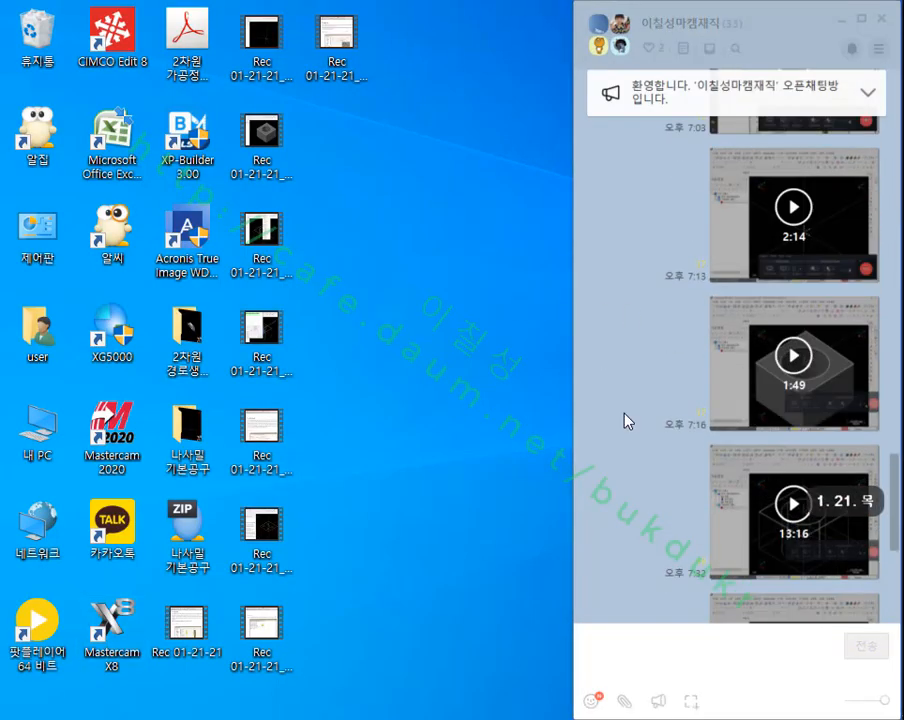
pyautogui.scroll(5, 630, 421)
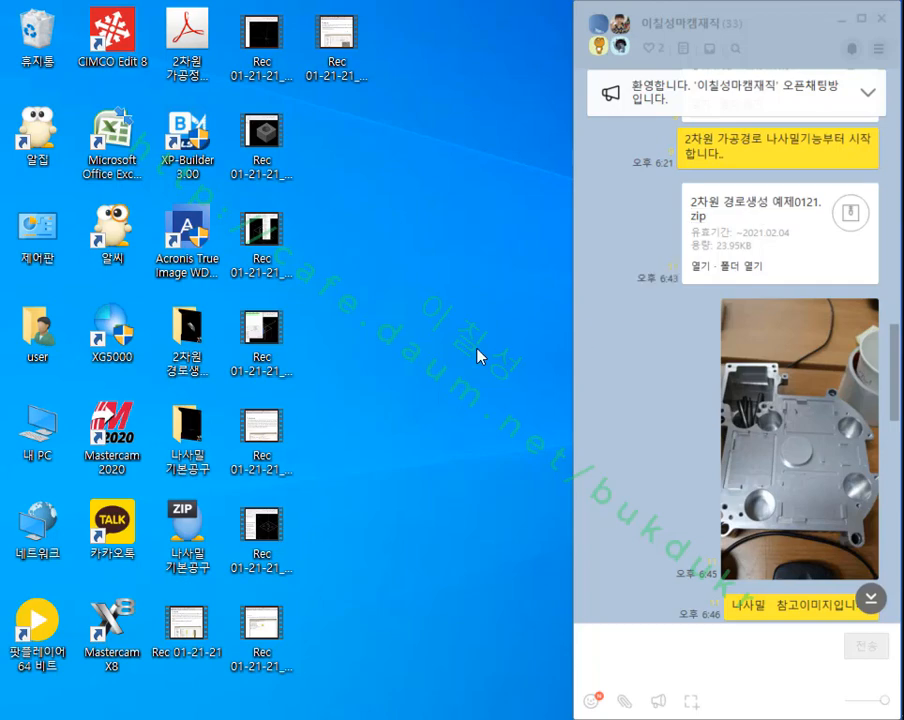
pyautogui.click(188, 345)
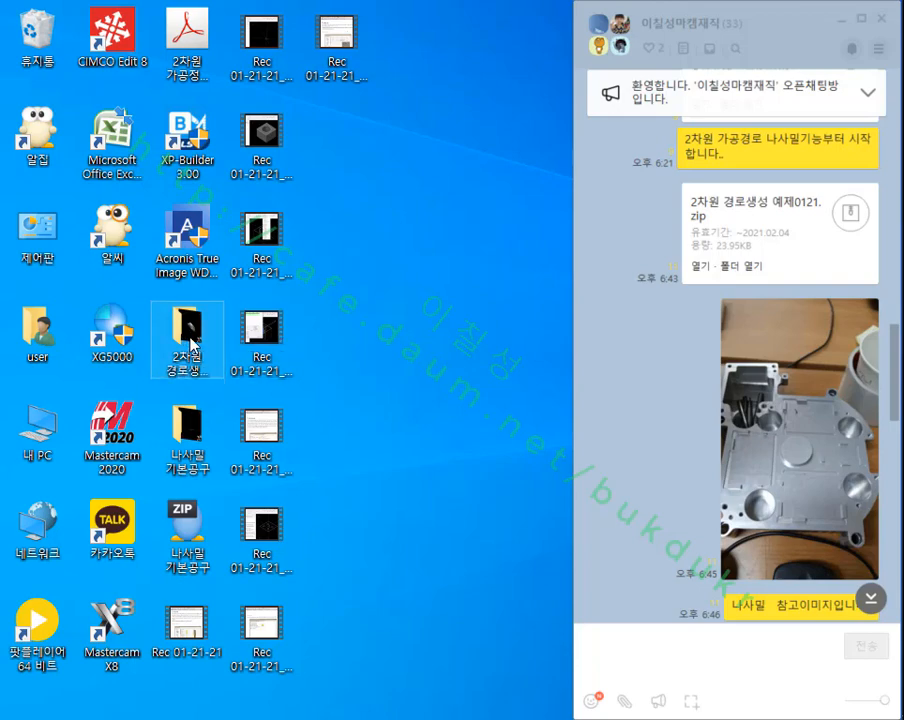
pyautogui.doubleClick(188, 345)
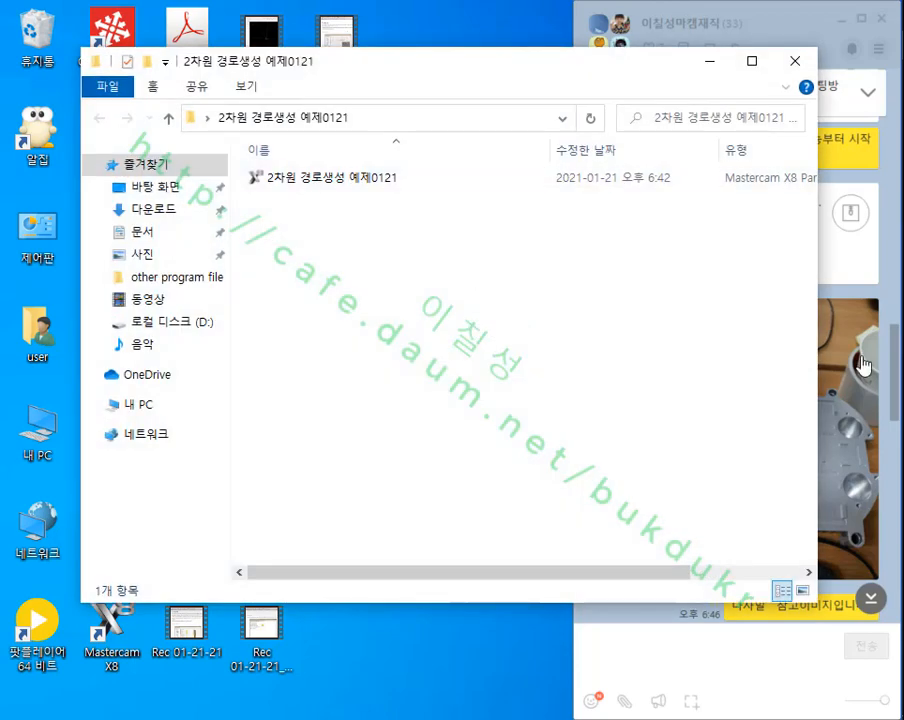
# Step: Return to Mastercam and close it without saving the changes to the helix boring file
pyautogui.hotkey('alt', 'Tab')
pyautogui.click(889, 11)
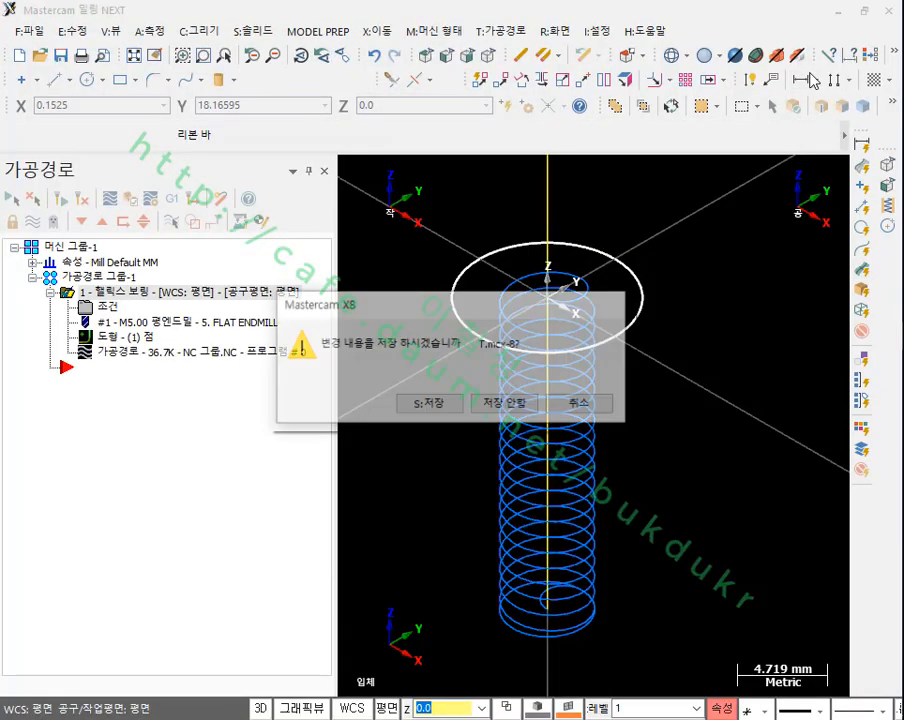
pyautogui.click(515, 404)
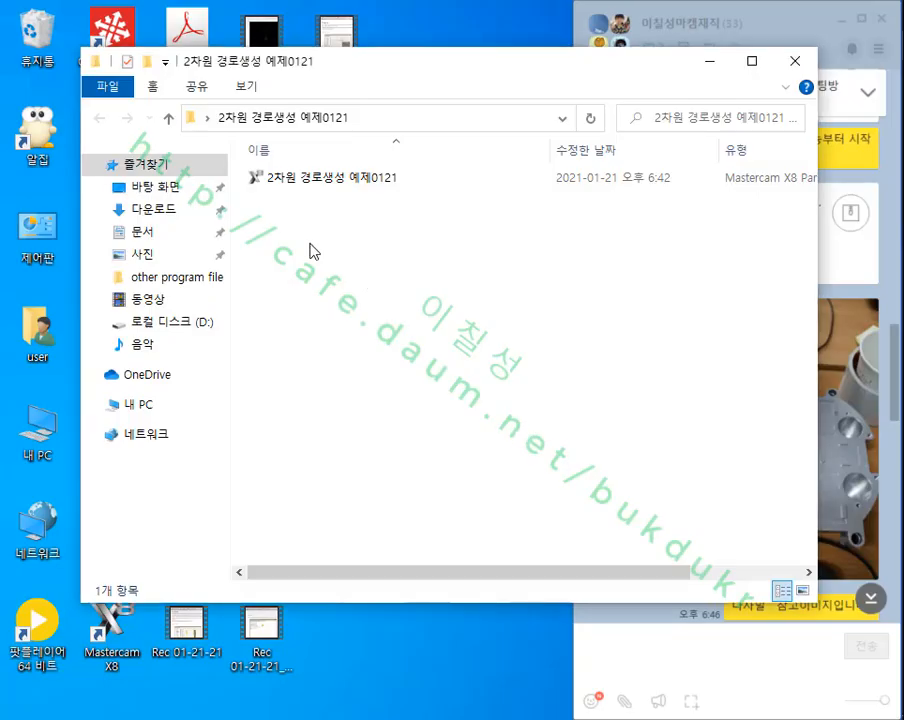
# Step: Open the part file 2차원 경로생성 예제0121 in Mastercam, display the model shaded, and hide the toolpath manager (가공경로)
pyautogui.doubleClick(305, 178)
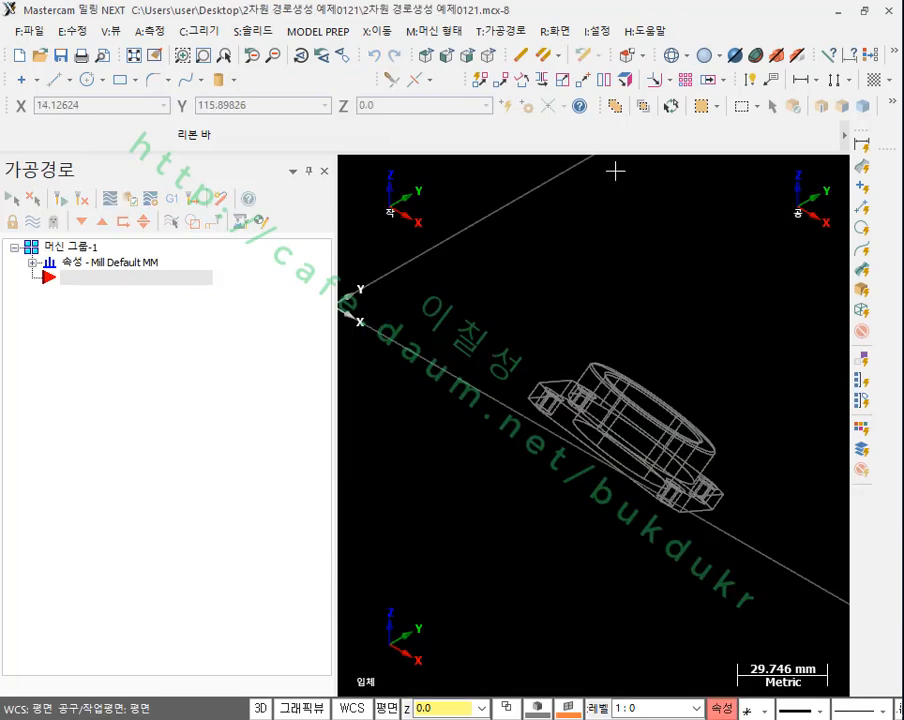
pyautogui.click(703, 55)
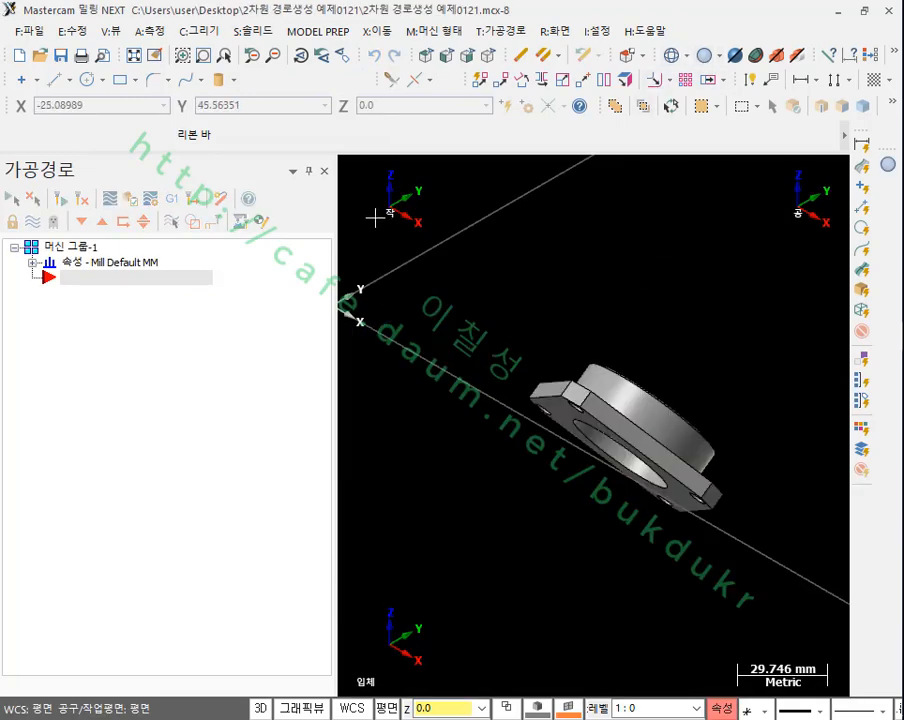
pyautogui.click(324, 171)
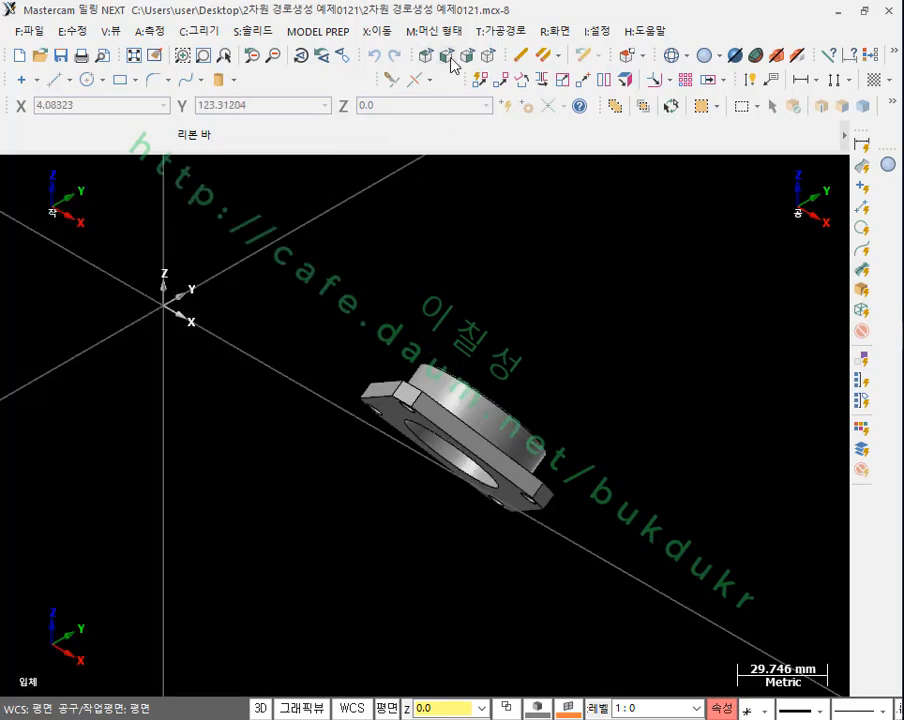
# Step: Examine the flange part from below, from the side and from above, including its bore, boss and corner holes
pyautogui.moveTo(487, 408)
pyautogui.mouseDown(button='middle')
pyautogui.moveTo(427, 441)
pyautogui.moveTo(349, 379)
pyautogui.moveTo(365, 426)
pyautogui.moveTo(434, 464)
pyautogui.moveTo(389, 431)
pyautogui.moveTo(408, 426)
pyautogui.mouseUp(button='middle')
pyautogui.scroll(-3, 525, 504)
pyautogui.moveTo(586, 447); pyautogui.dragTo(638, 378, button='middle')
pyautogui.scroll(2, 546, 410)
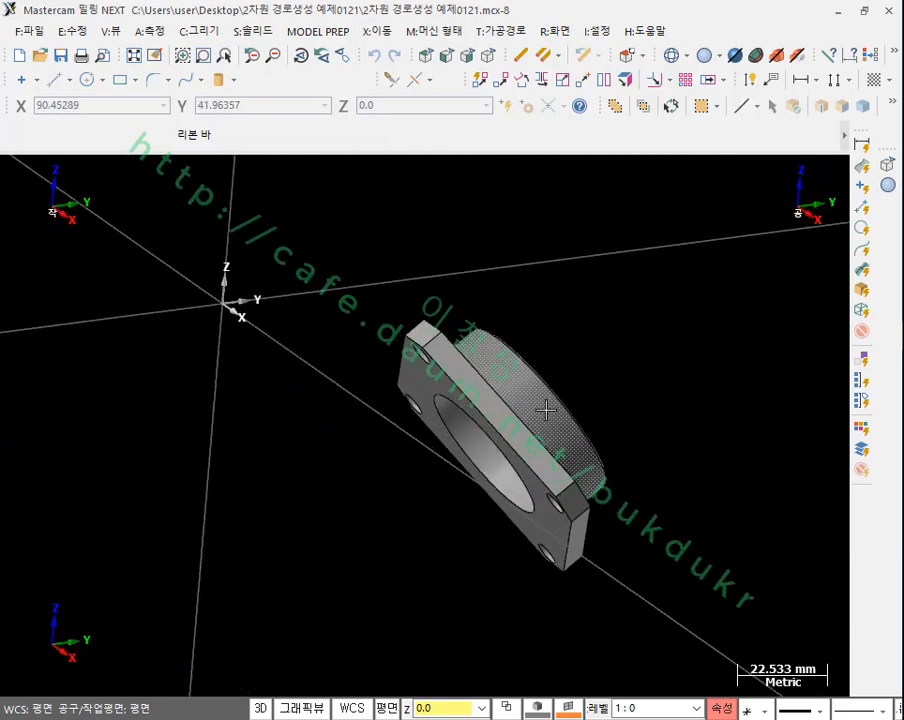
pyautogui.scroll(3, 475, 455)
pyautogui.scroll(5, 522, 483)
pyautogui.scroll(-6, 575, 447)
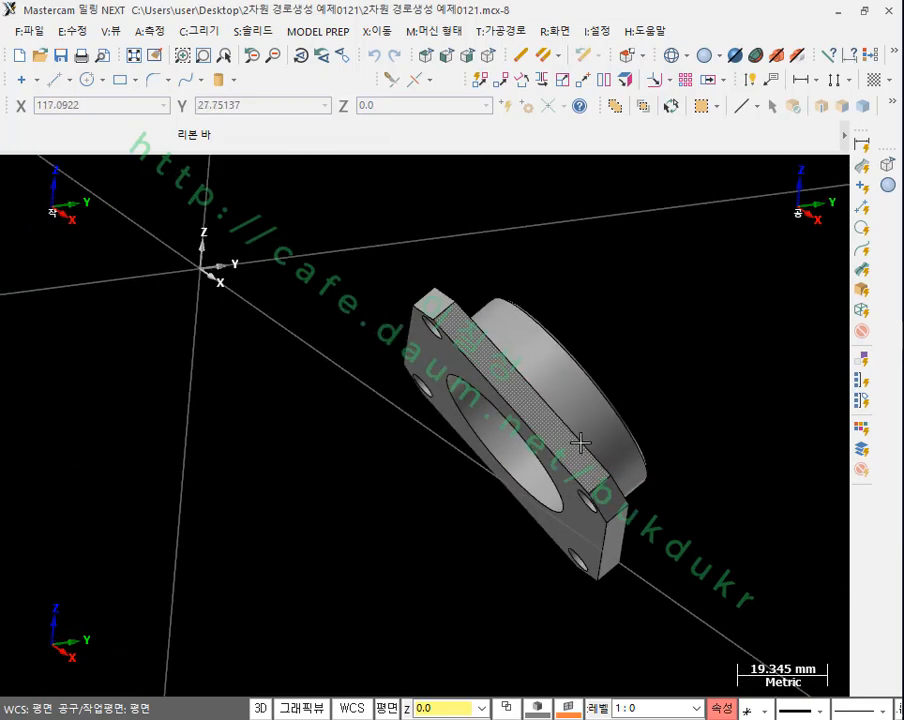
pyautogui.scroll(-3, 576, 420)
pyautogui.moveTo(572, 384); pyautogui.dragTo(604, 490, button='middle')
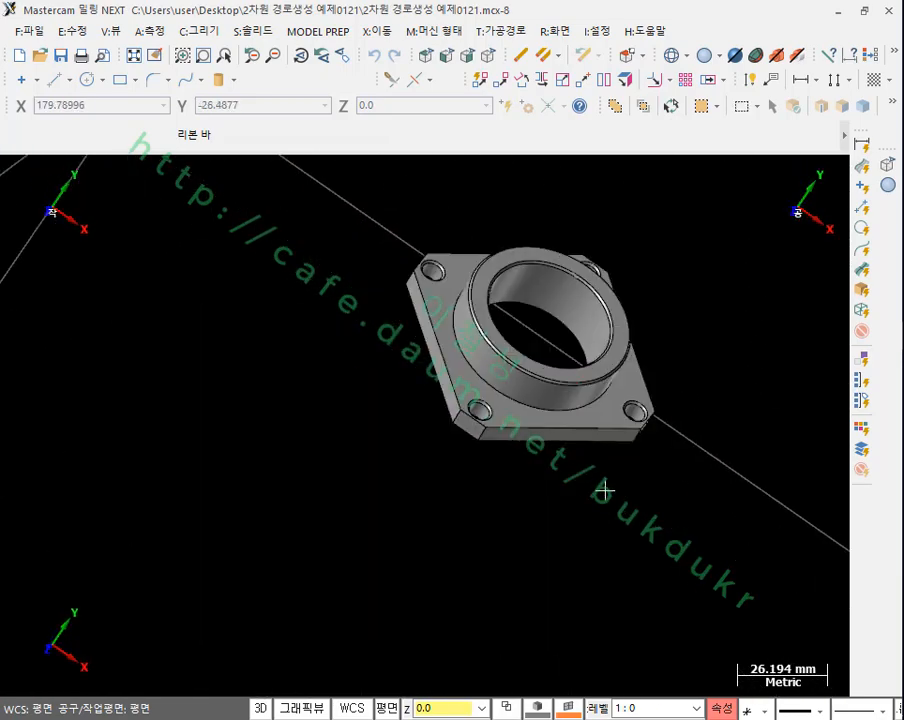
pyautogui.scroll(4, 522, 245)
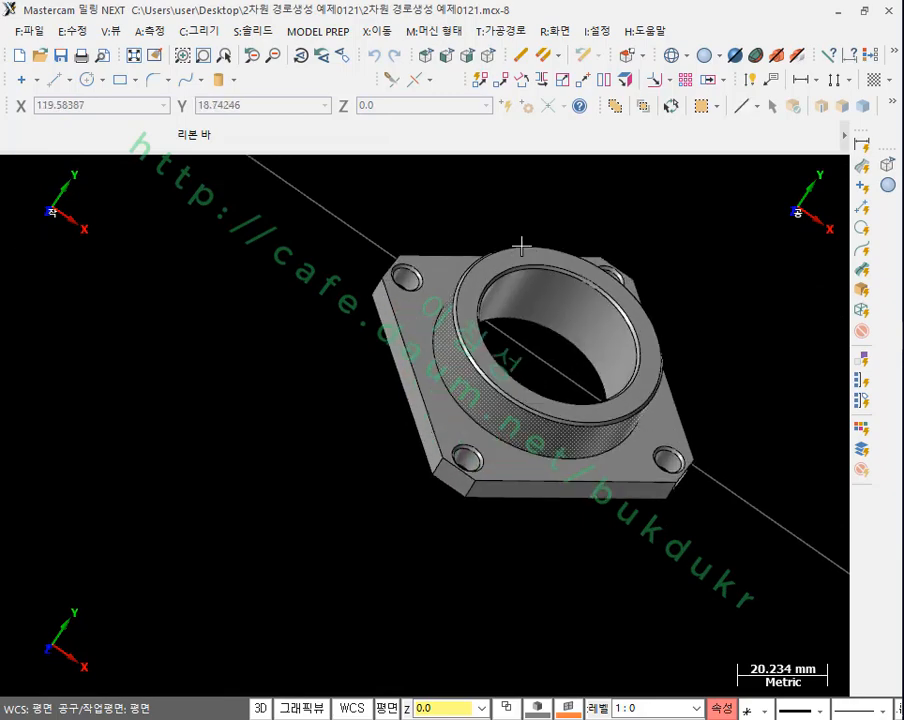
pyautogui.scroll(1, 536, 278)
pyautogui.moveTo(432, 260); pyautogui.dragTo(606, 214, button='middle')
pyautogui.scroll(2, 570, 248)
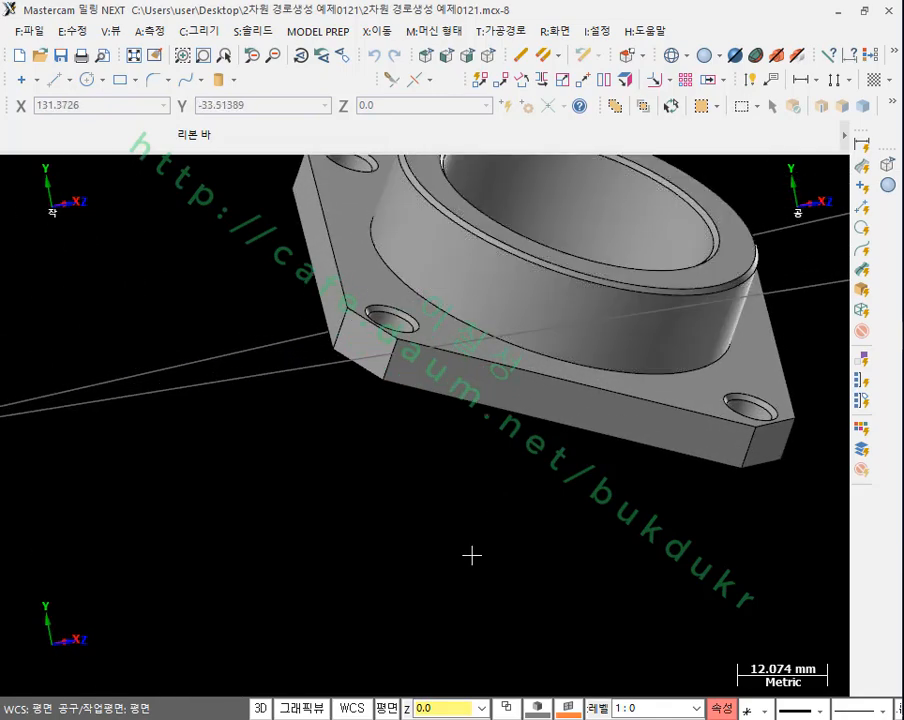
pyautogui.scroll(-2, 442, 574)
pyautogui.scroll(1, 465, 425)
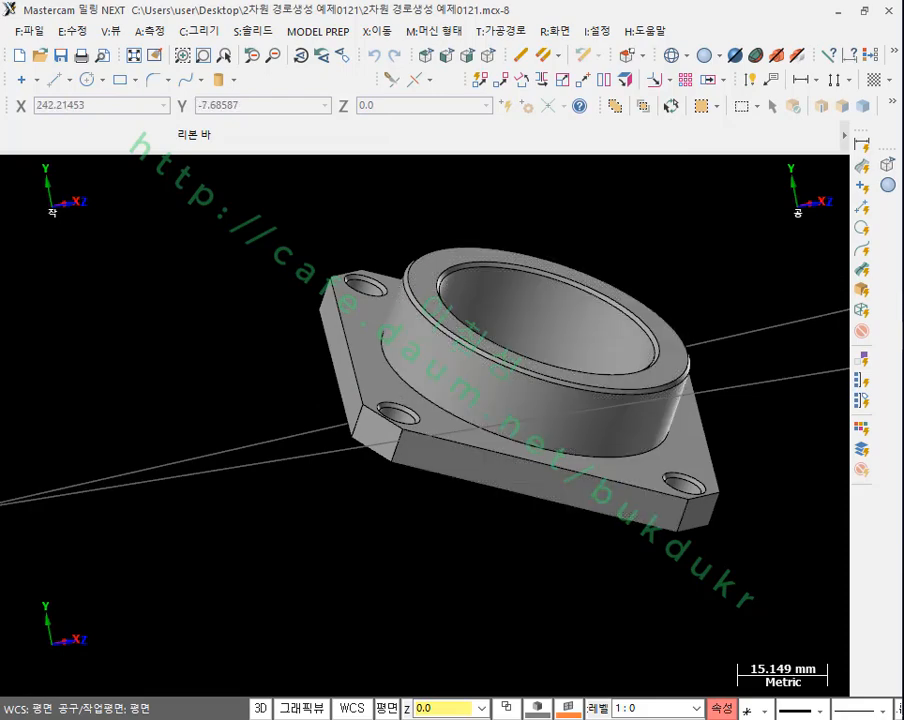
# Step: Examine the flange's position and orientation relative to the coordinate origin and axes, starting from the isometric view
pyautogui.hotkey('alt', '7')
pyautogui.moveTo(700, 326); pyautogui.dragTo(602, 367, button='middle')
pyautogui.scroll(4, 529, 414)
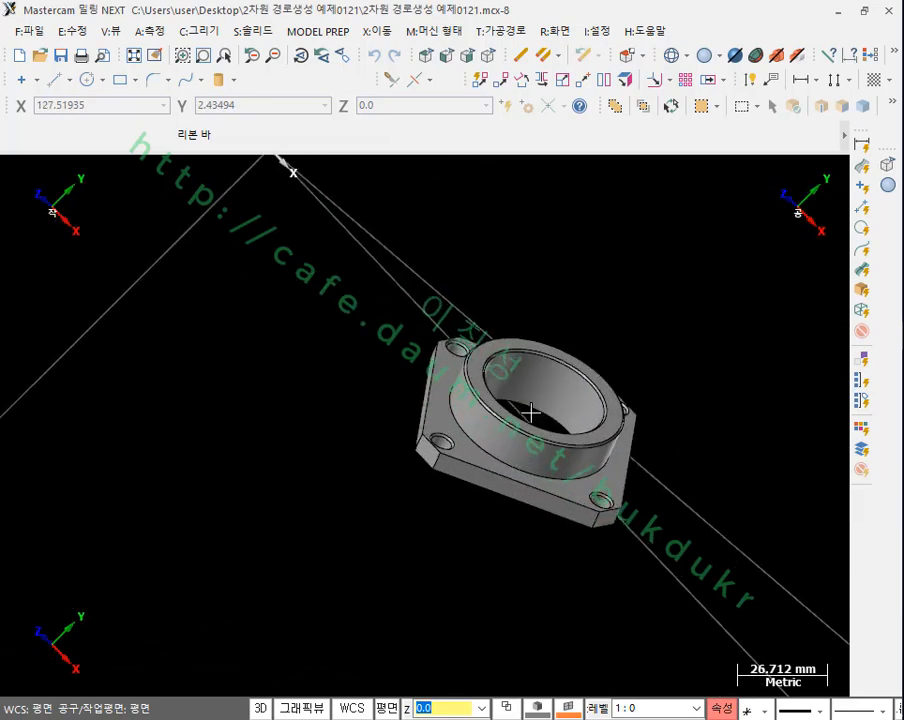
pyautogui.moveTo(529, 414)
pyautogui.mouseDown(button='middle')
pyautogui.moveTo(571, 468)
pyautogui.moveTo(535, 398)
pyautogui.moveTo(555, 307)
pyautogui.moveTo(587, 373)
pyautogui.moveTo(684, 406)
pyautogui.moveTo(699, 462)
pyautogui.moveTo(749, 474)
pyautogui.moveTo(765, 456)
pyautogui.moveTo(710, 454)
pyautogui.moveTo(634, 422)
pyautogui.moveTo(539, 403)
pyautogui.moveTo(521, 413)
pyautogui.moveTo(536, 344)
pyautogui.moveTo(516, 372)
pyautogui.moveTo(537, 413)
pyautogui.mouseUp(button='middle')
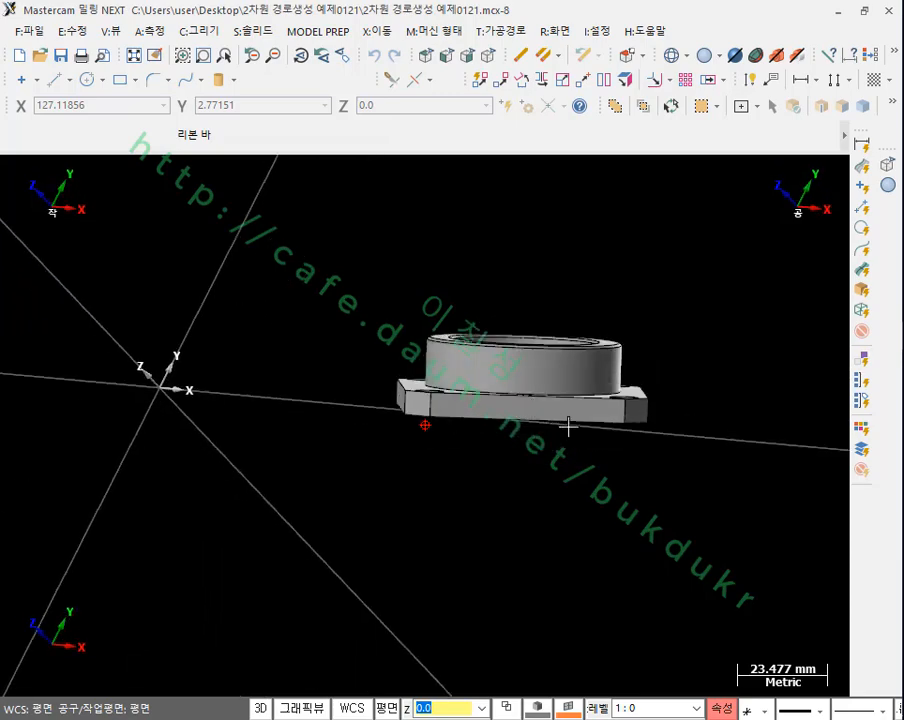
pyautogui.scroll(-1, 570, 409)
pyautogui.scroll(1, 514, 337)
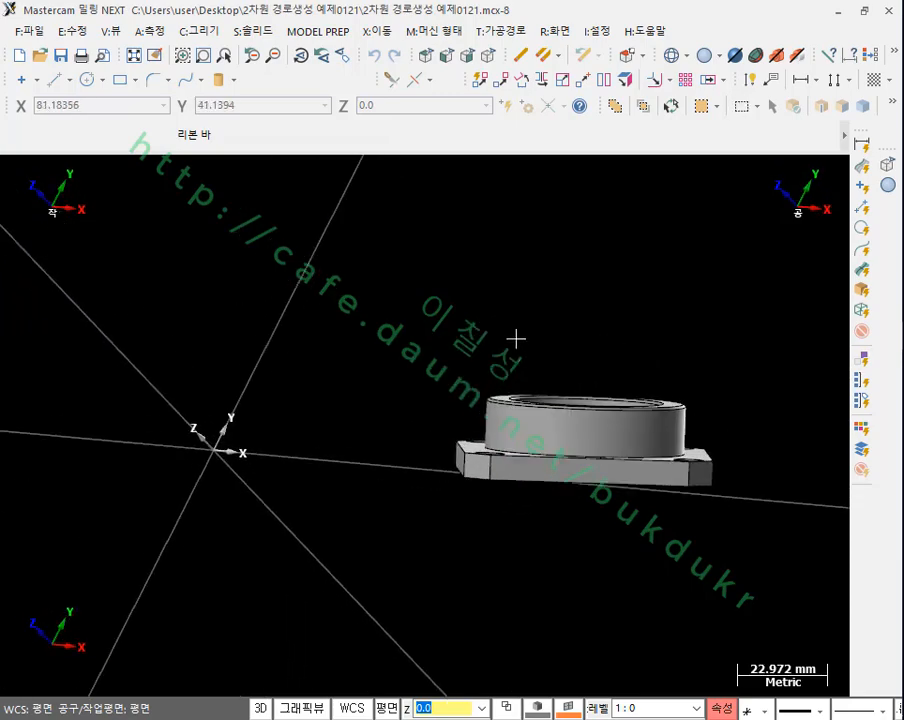
pyautogui.scroll(-1, 518, 325)
# Step: Select the flange solid, start Dynamic Xform (다이나믹 이동), and place the gnomon origin at the centre of the bore's edge on the base's underside
pyautogui.click(487, 55)
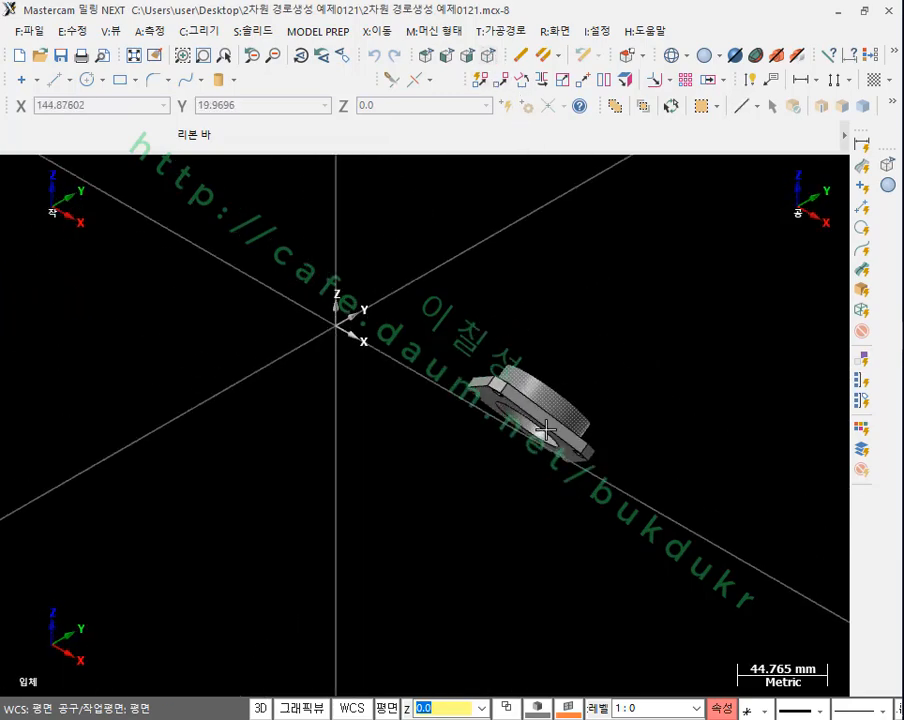
pyautogui.scroll(2, 540, 438)
pyautogui.moveTo(545, 430); pyautogui.dragTo(674, 489, button='middle')
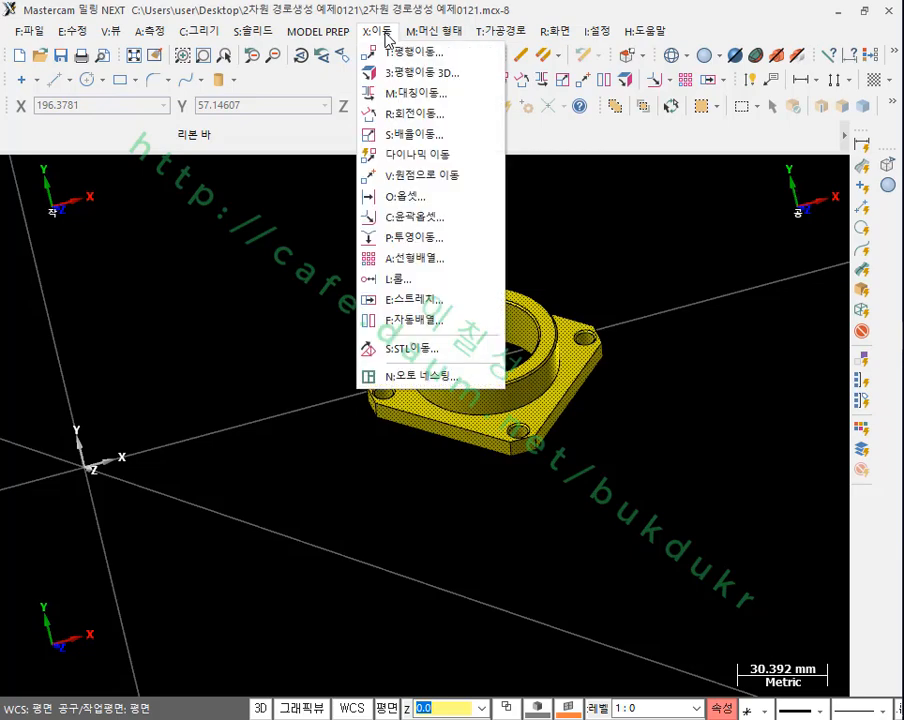
pyautogui.click(416, 155)
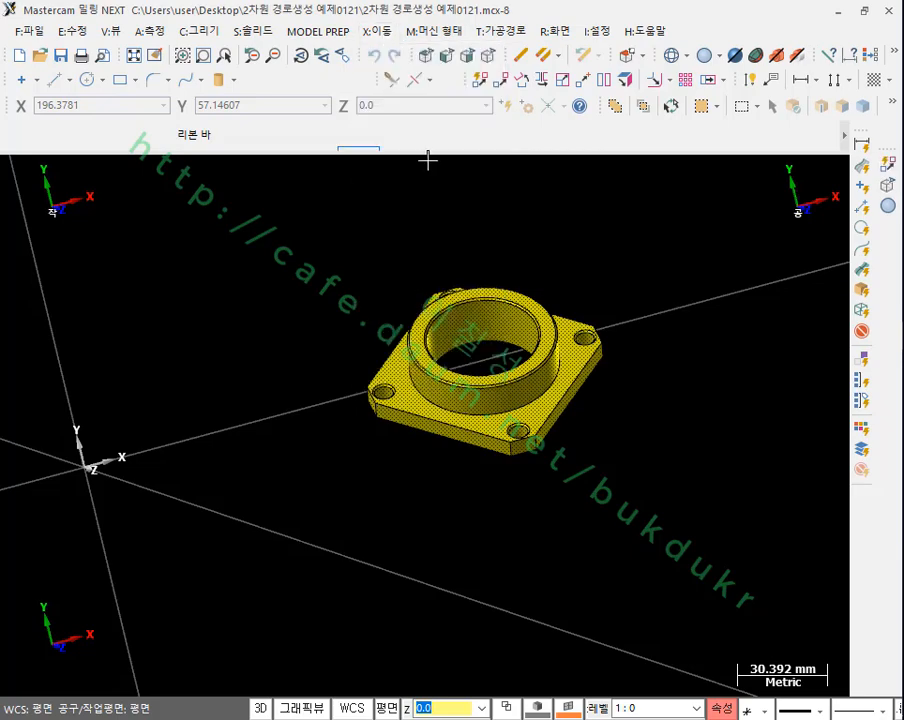
pyautogui.scroll(-1, 686, 482)
pyautogui.scroll(1, 568, 298)
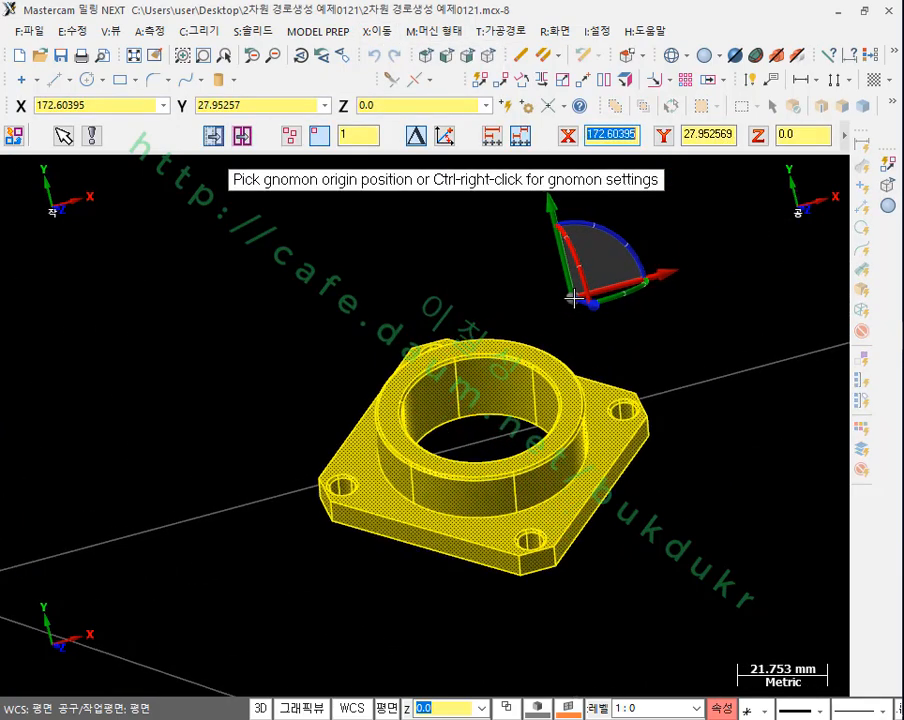
pyautogui.scroll(1, 730, 403)
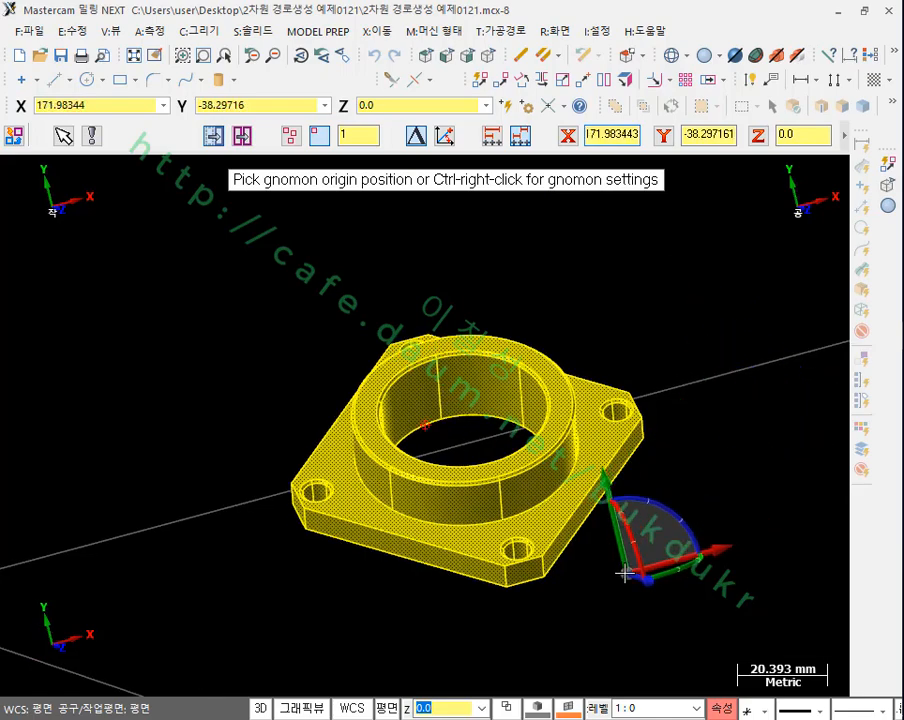
pyautogui.moveTo(620, 566); pyautogui.dragTo(612, 455, button='middle')
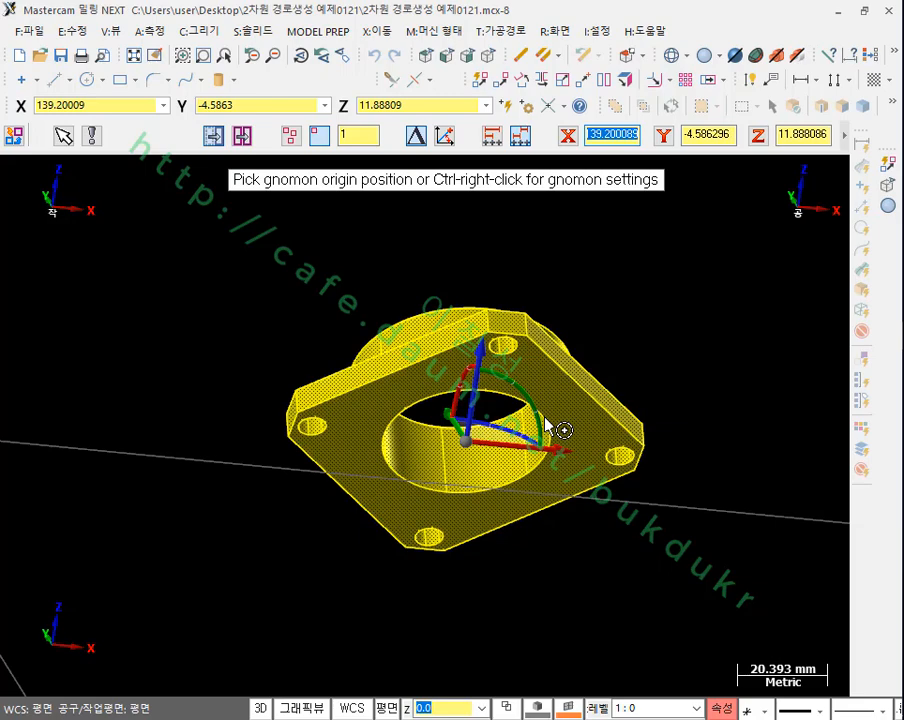
pyautogui.click(545, 420)
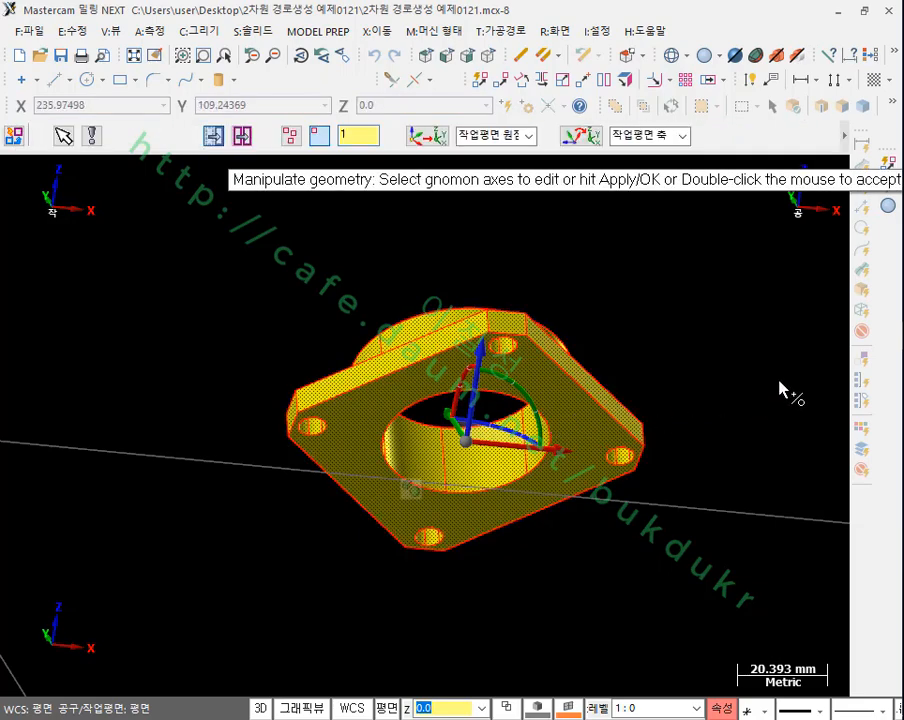
# Step: Switch the gnomon from manipulating geometry to manipulating its axes
pyautogui.scroll(2, 511, 509)
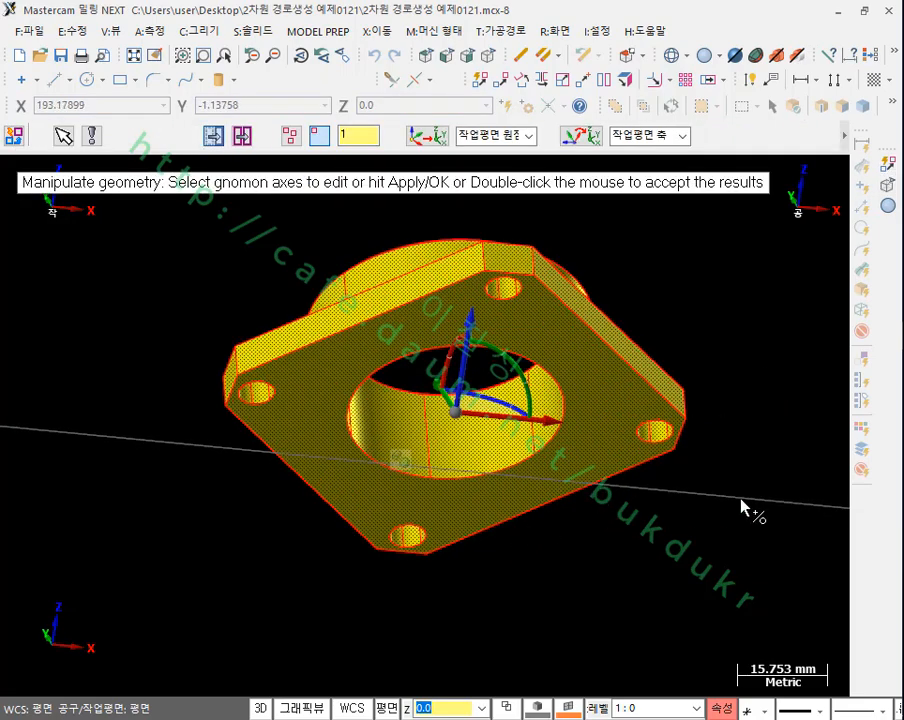
pyautogui.moveTo(745, 510); pyautogui.dragTo(764, 545, button='middle')
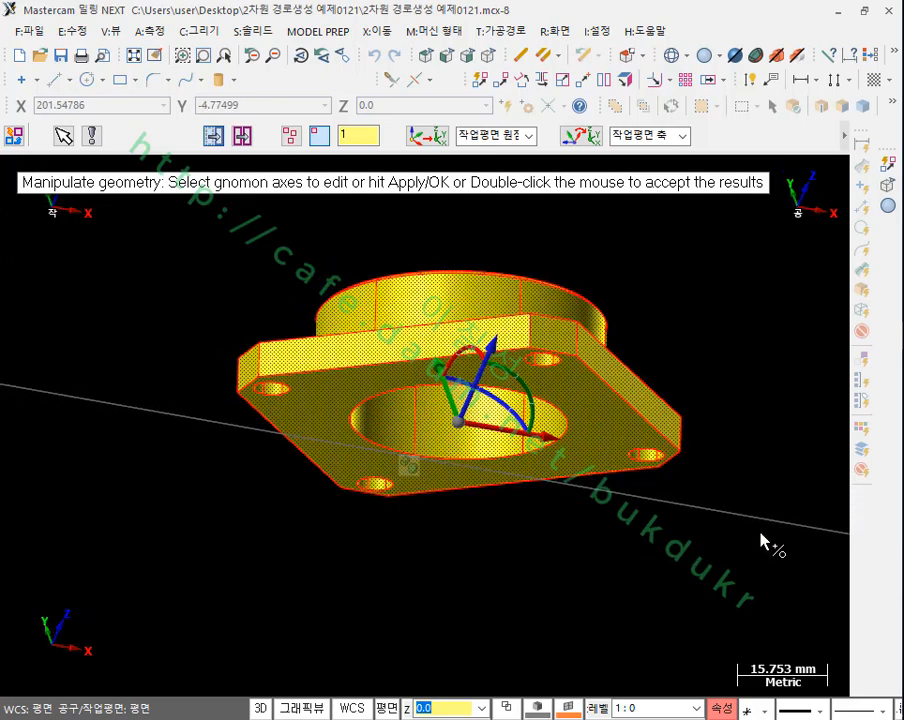
pyautogui.scroll(1, 605, 252)
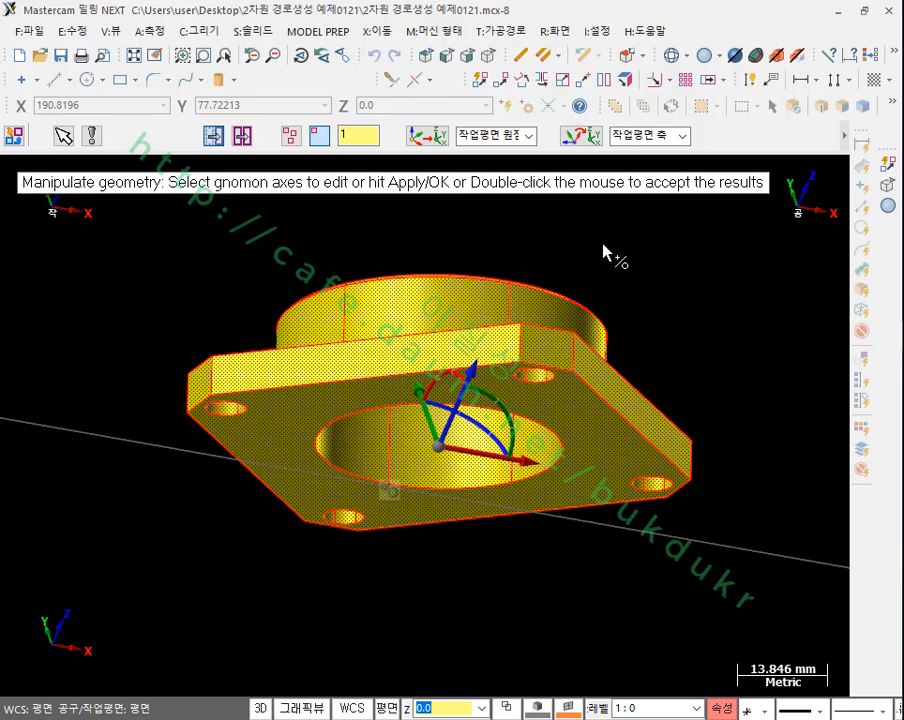
pyautogui.scroll(-1, 693, 262)
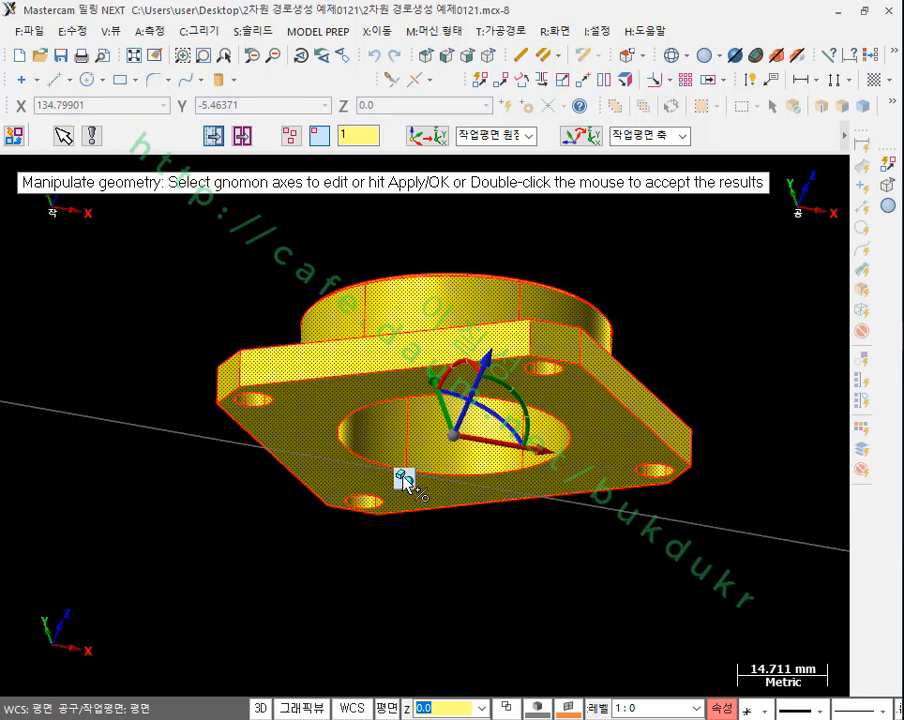
pyautogui.click(403, 476)
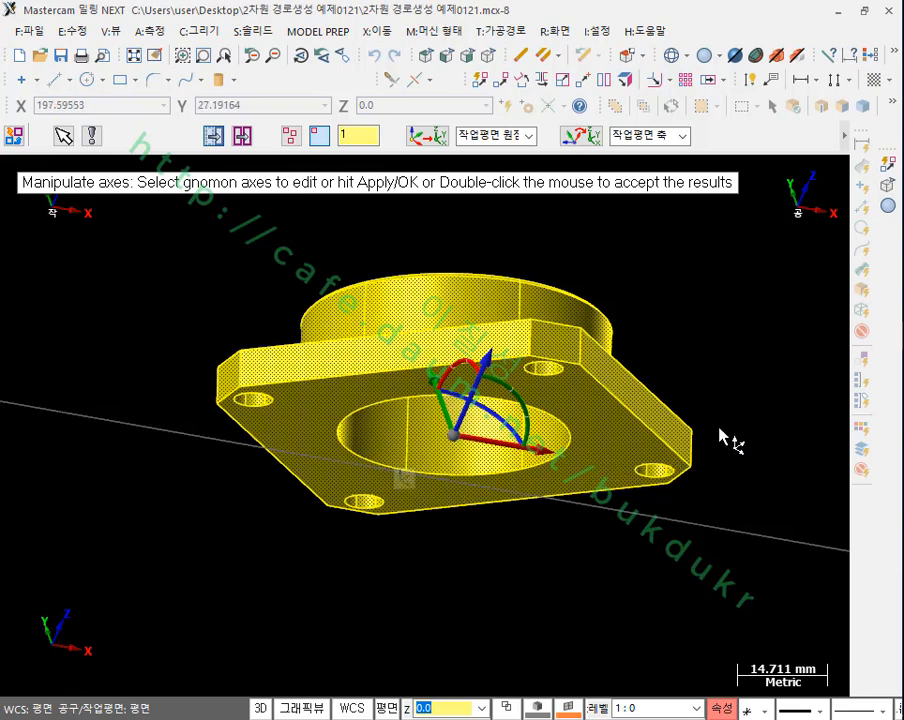
# Step: Rotate the gnomon about its X axis to point Z along the bore, using the centre of the boss's upper circular edge as the rotation position
pyautogui.moveTo(750, 356); pyautogui.dragTo(744, 458, button='middle')
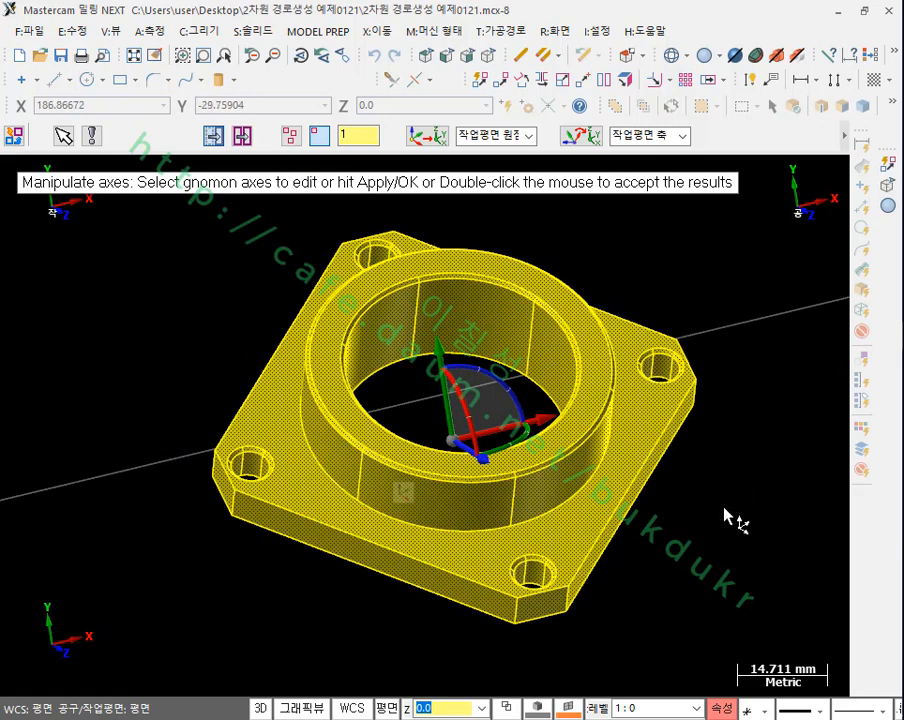
pyautogui.moveTo(714, 504); pyautogui.dragTo(744, 457, button='middle')
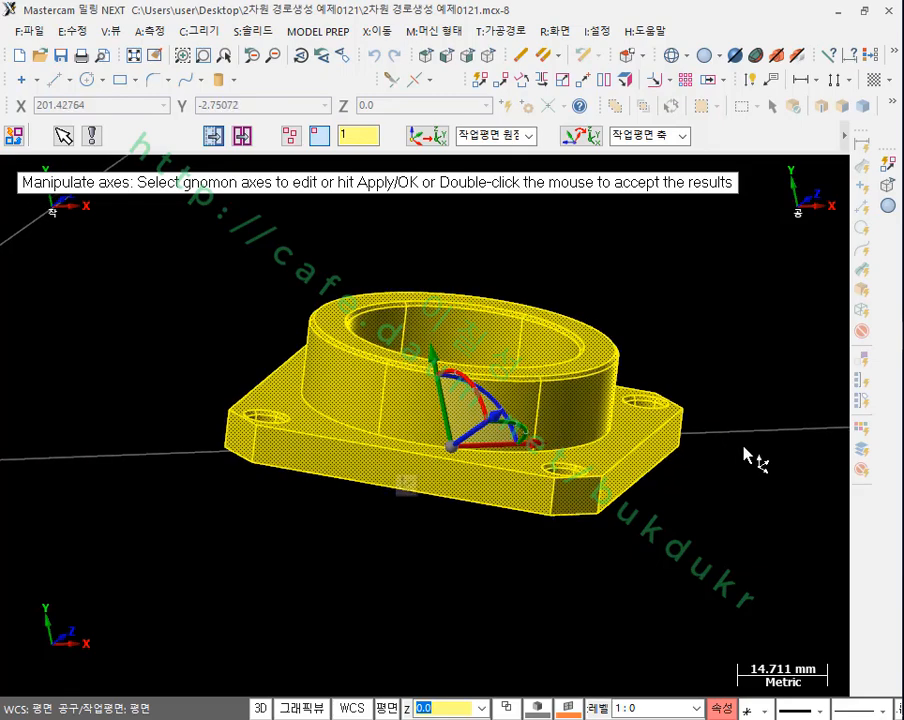
pyautogui.moveTo(736, 530)
pyautogui.mouseDown(button='middle')
pyautogui.moveTo(744, 547)
pyautogui.moveTo(739, 535)
pyautogui.mouseUp(button='middle')
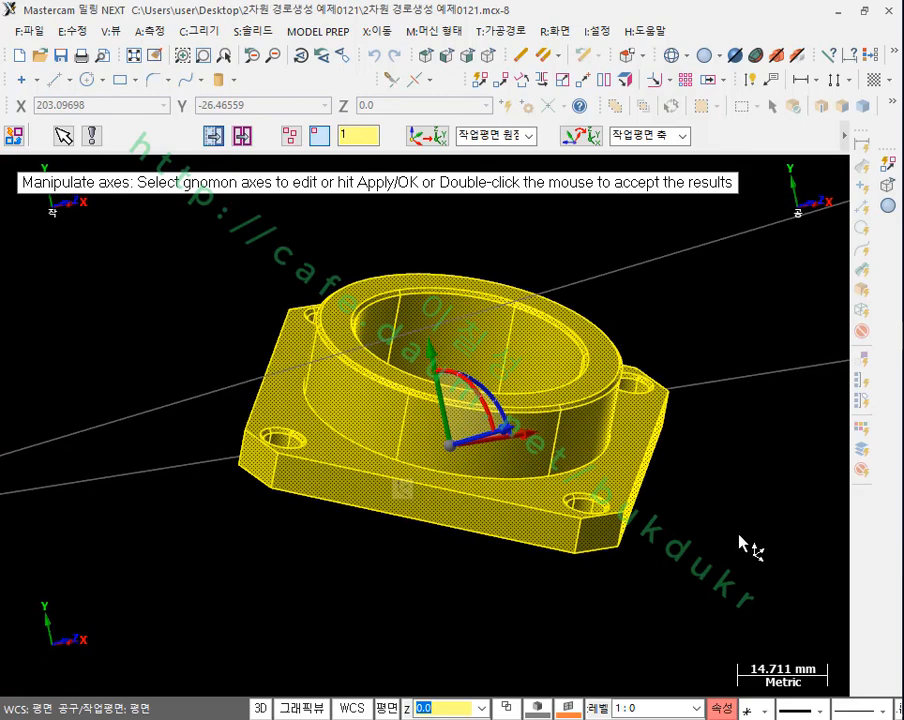
pyautogui.click(492, 422)
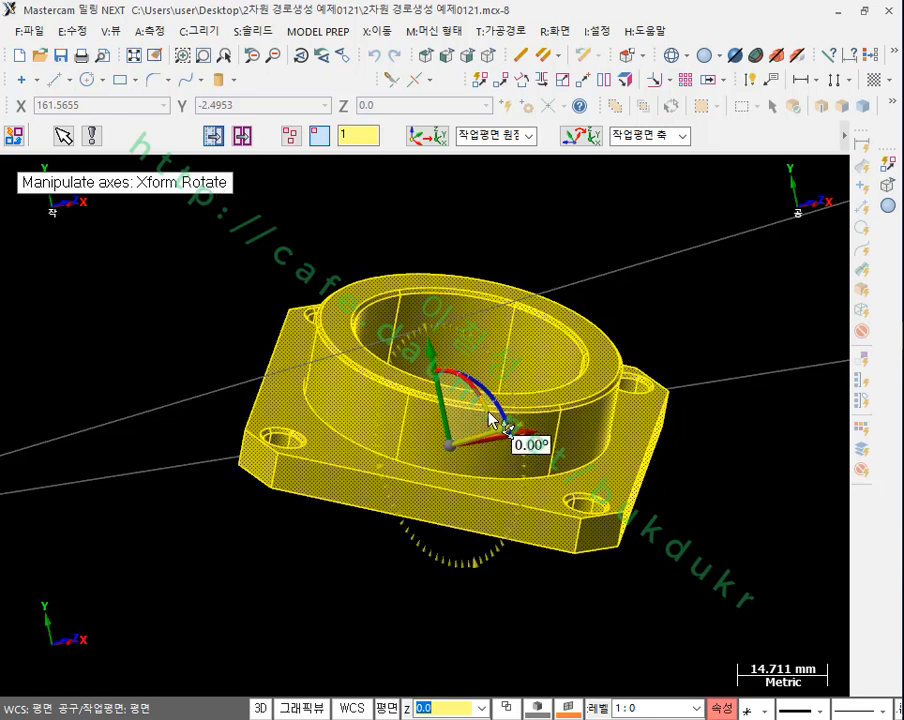
pyautogui.click(492, 420)
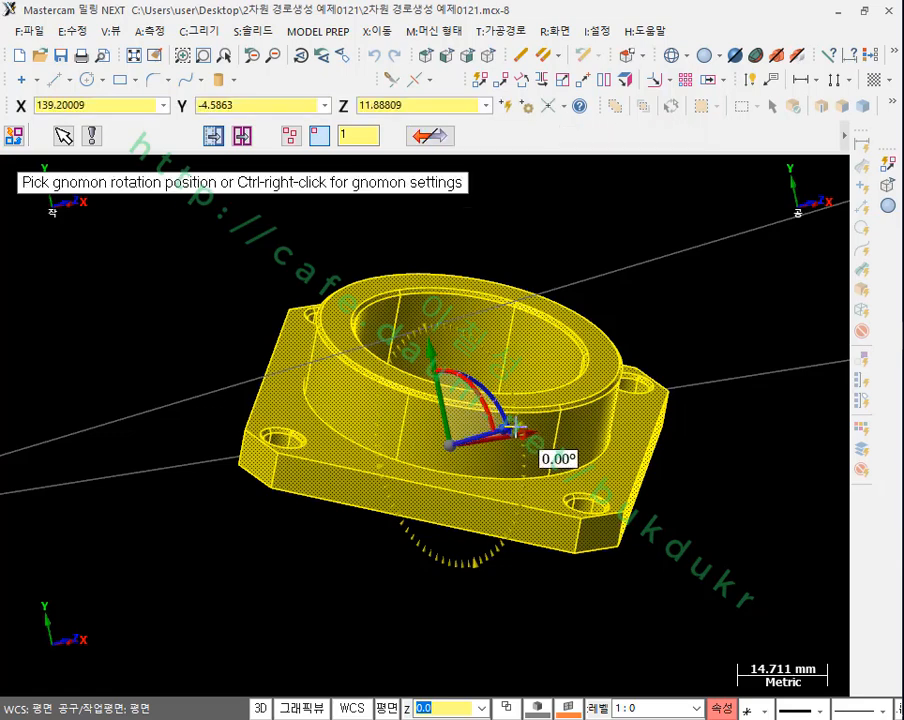
pyautogui.click(559, 342)
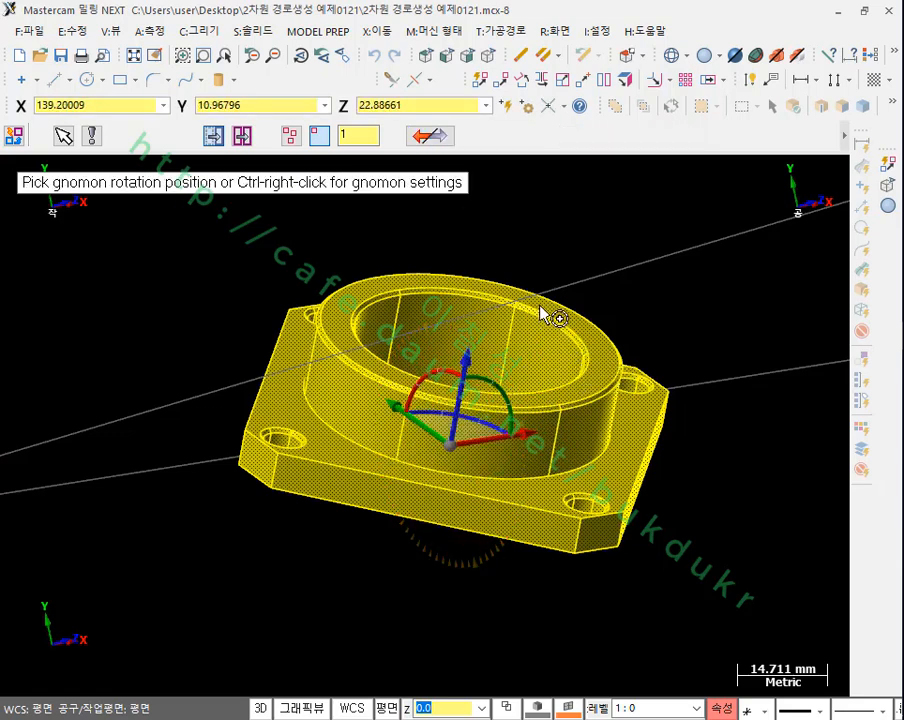
pyautogui.scroll(4, 545, 315)
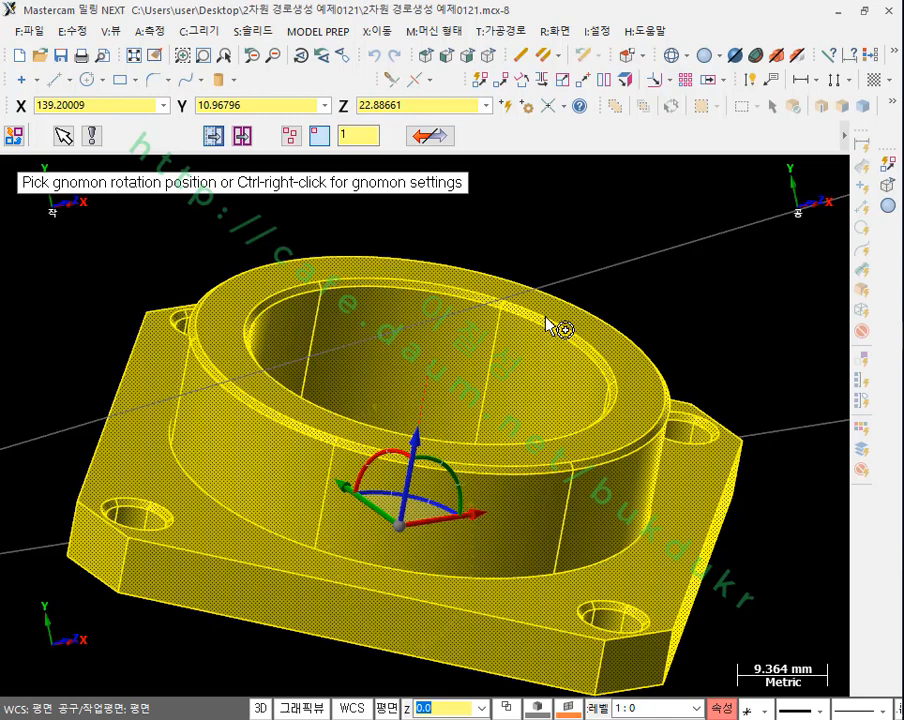
pyautogui.click(547, 320)
pyautogui.scroll(-1, 715, 375)
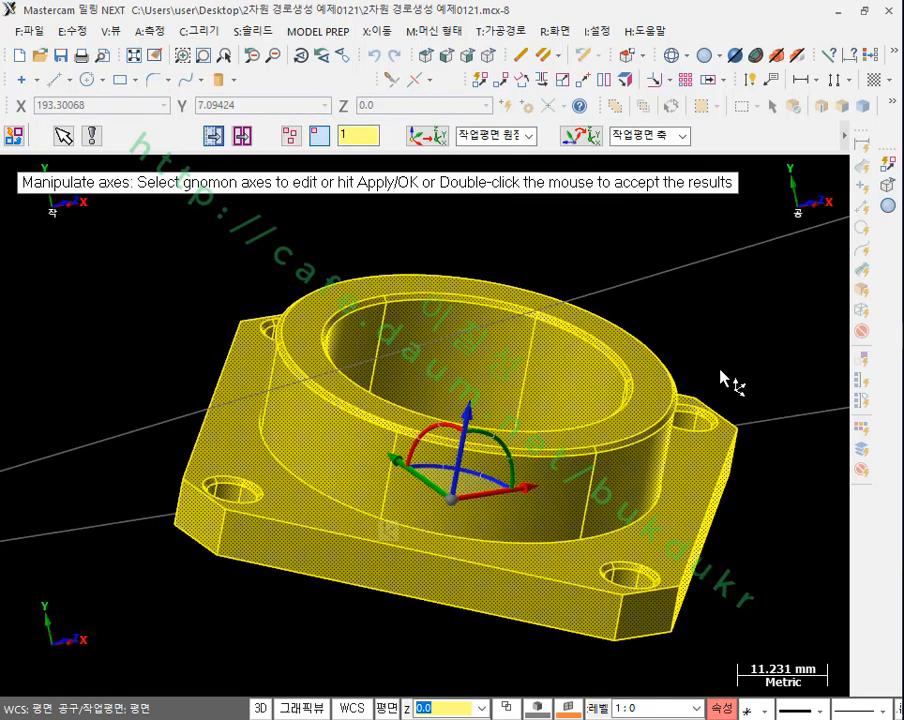
pyautogui.moveTo(725, 378); pyautogui.dragTo(368, 354, button='middle')
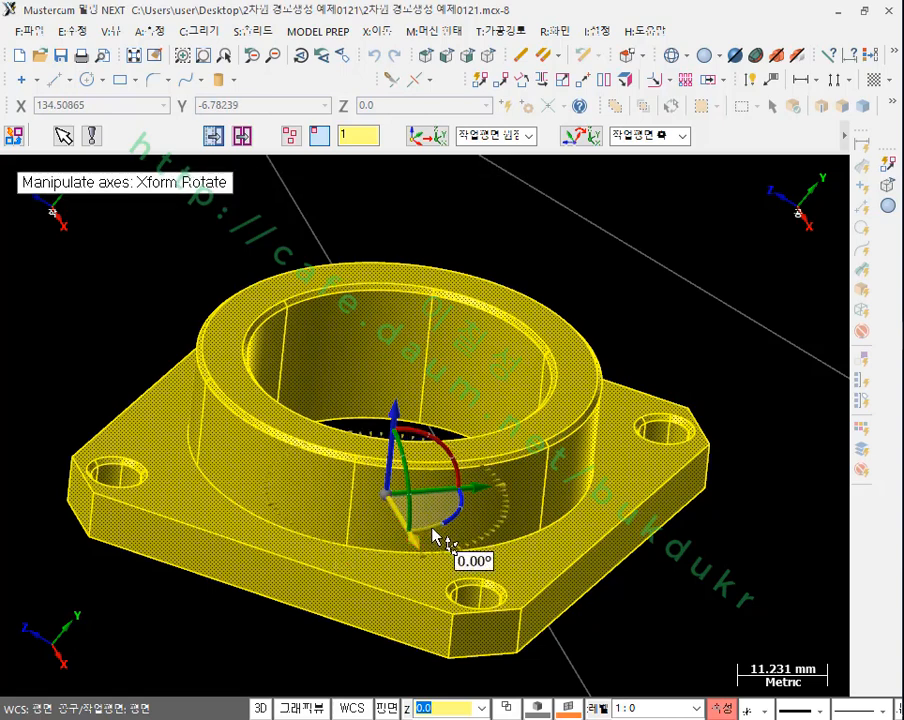
# Step: Rotate the gnomon about its Z axis, using the midpoint of the base side's upper edge as the X direction
pyautogui.click(437, 540)
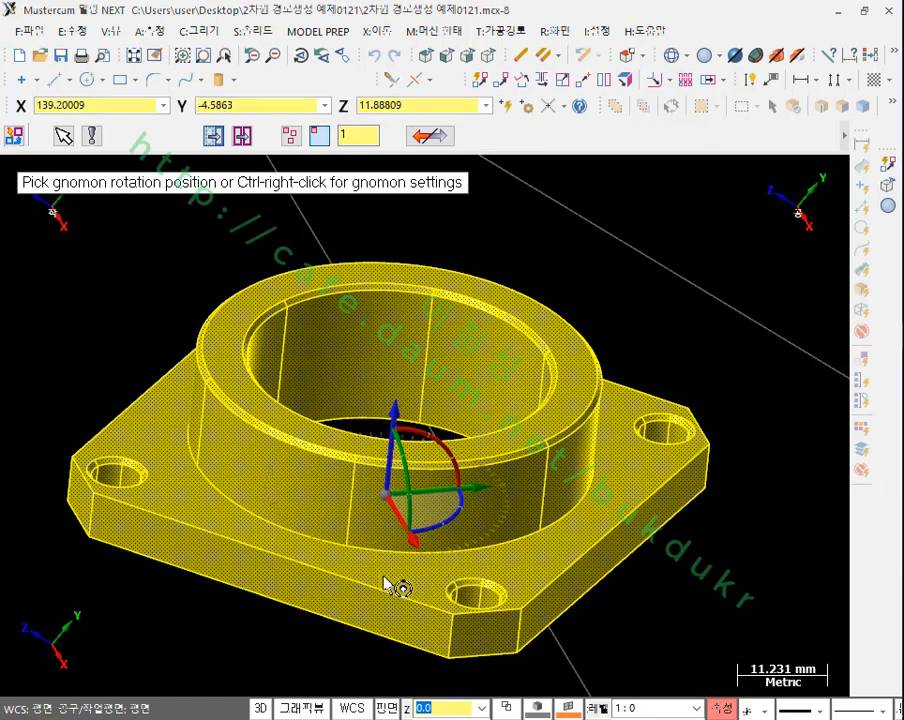
pyautogui.click(278, 565)
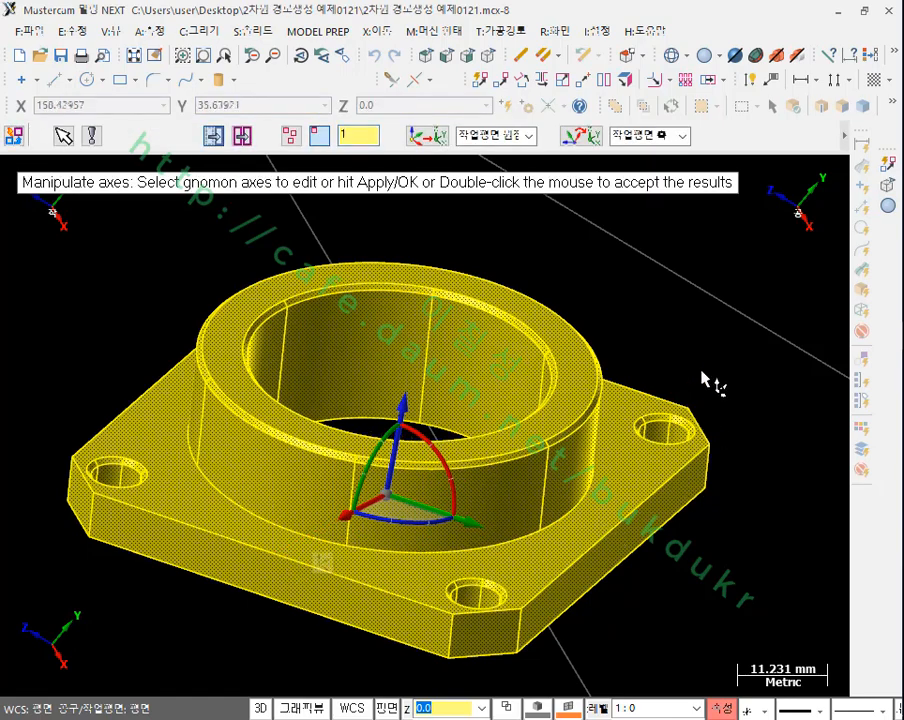
pyautogui.scroll(-2, 704, 340)
pyautogui.moveTo(708, 316); pyautogui.dragTo(680, 379, button='middle')
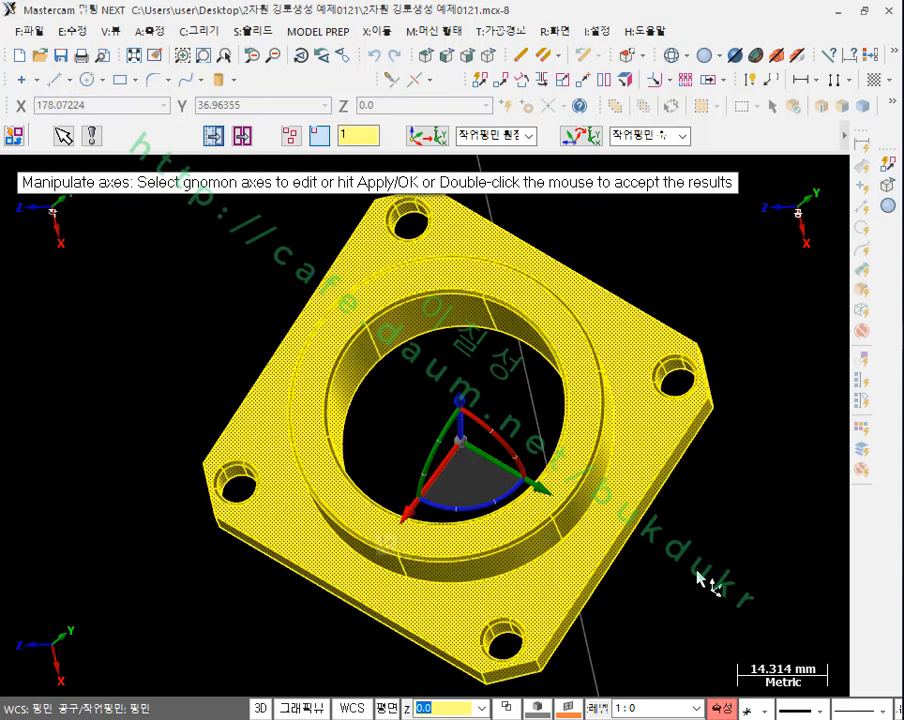
pyautogui.moveTo(706, 581); pyautogui.dragTo(730, 486, button='middle')
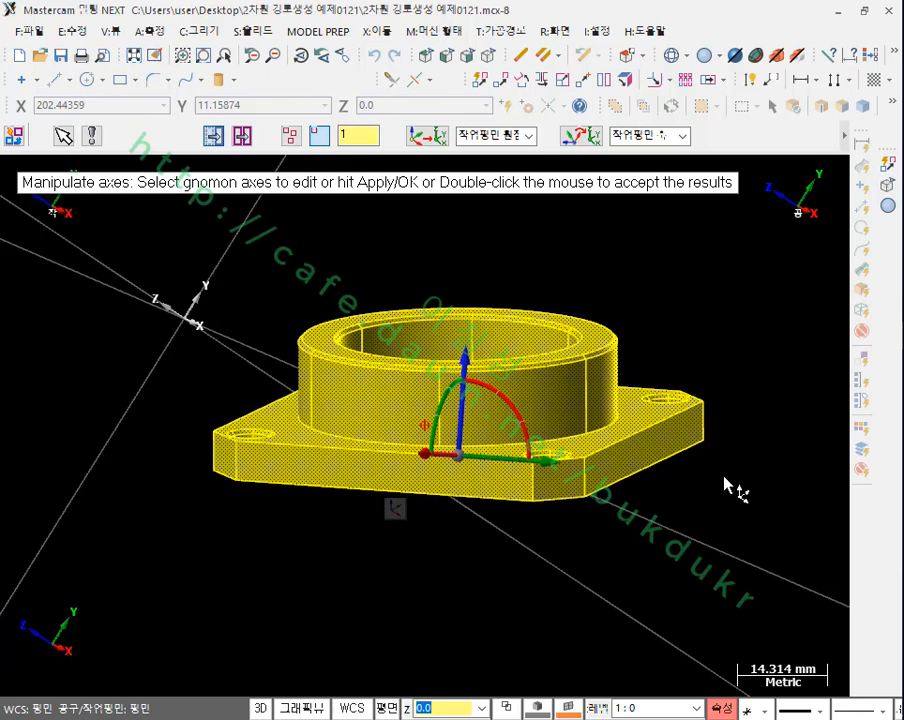
# Step: Rotate the gnomon about its Y axis to level X with the base, picking the midpoint of the base side's lower edge
pyautogui.scroll(2, 508, 525)
pyautogui.moveTo(508, 525); pyautogui.dragTo(566, 524, button='middle')
pyautogui.click(460, 452)
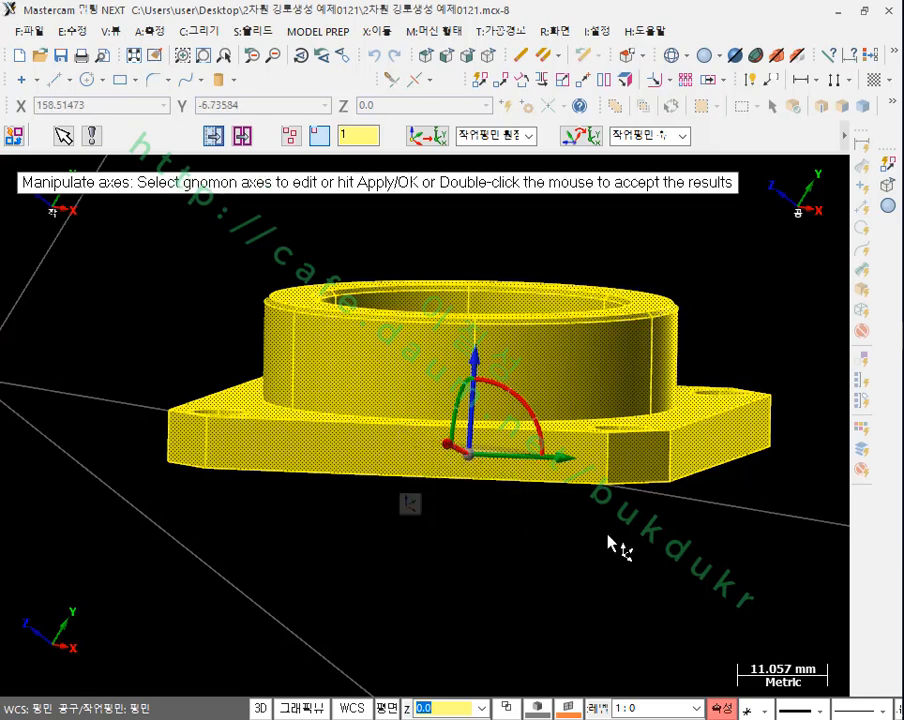
pyautogui.moveTo(604, 536); pyautogui.dragTo(568, 562, button='middle')
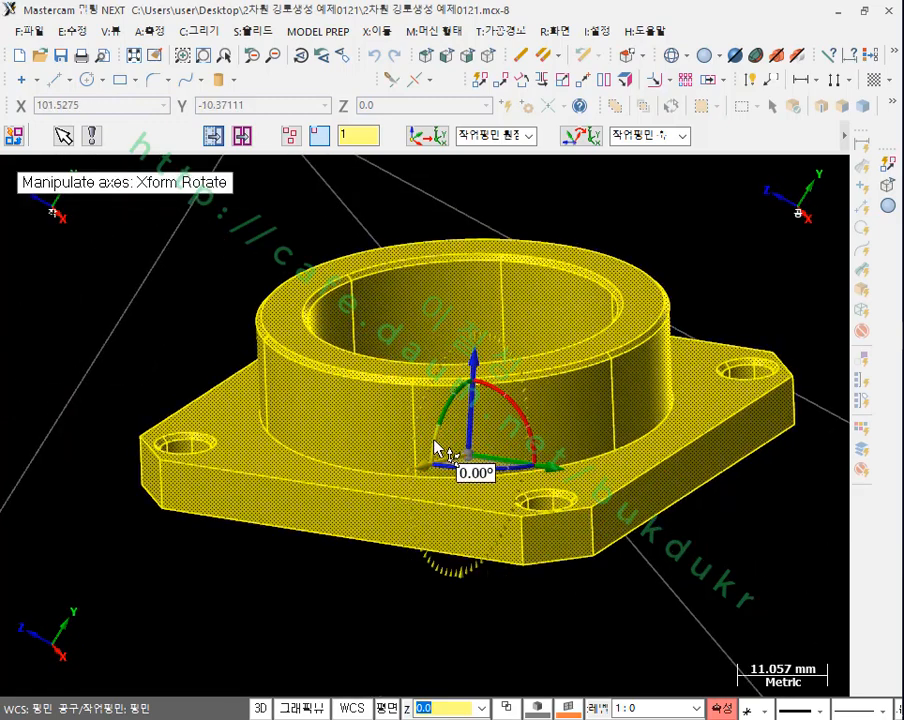
pyautogui.moveTo(437, 450); pyautogui.dragTo(352, 549)
pyautogui.click(345, 540)
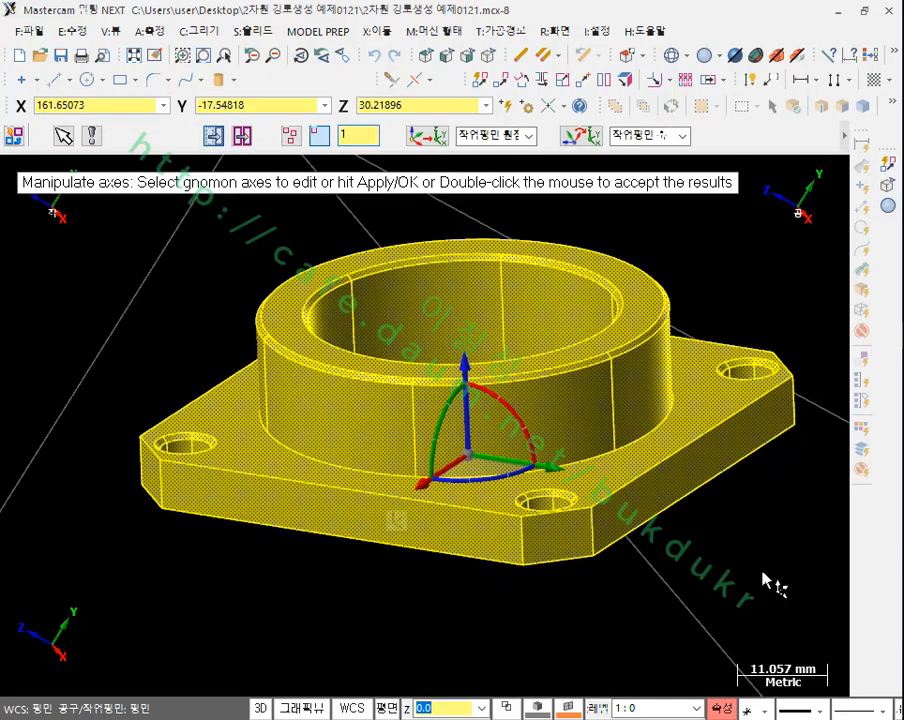
# Step: Switch the gnomon back from manipulating its axes to manipulating the flange geometry
pyautogui.scroll(1, 752, 528)
pyautogui.moveTo(744, 544); pyautogui.dragTo(444, 628, button='middle')
pyautogui.scroll(-2, 444, 628)
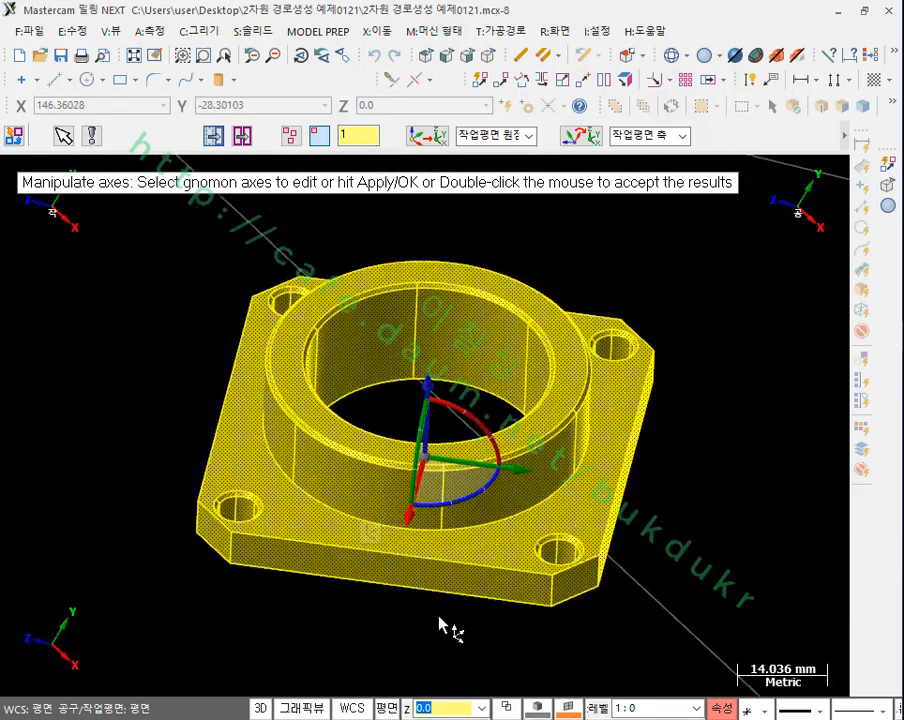
pyautogui.click(370, 534)
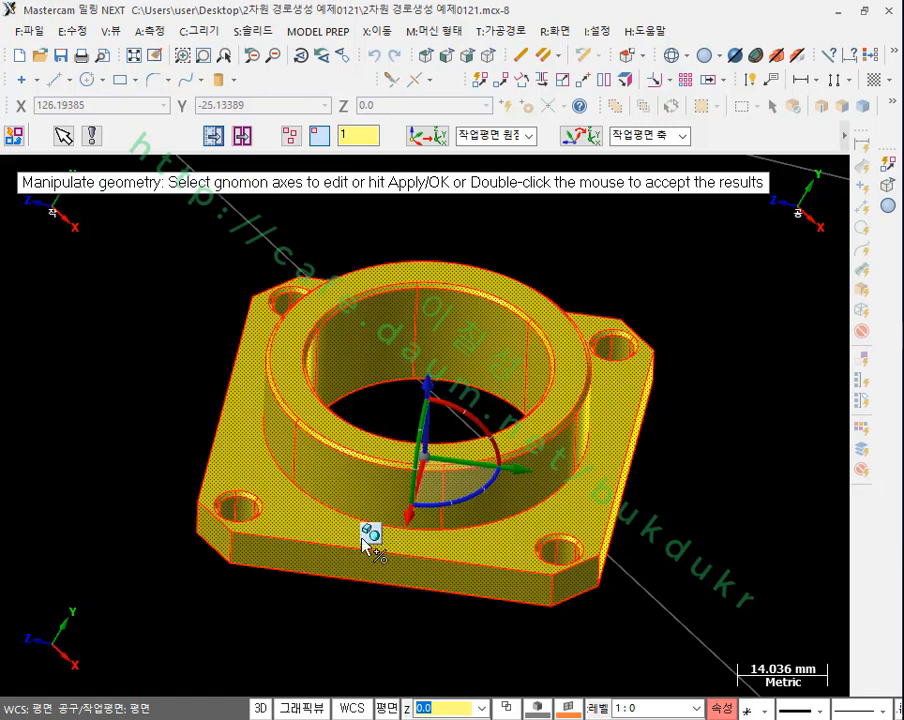
pyautogui.click(428, 462)
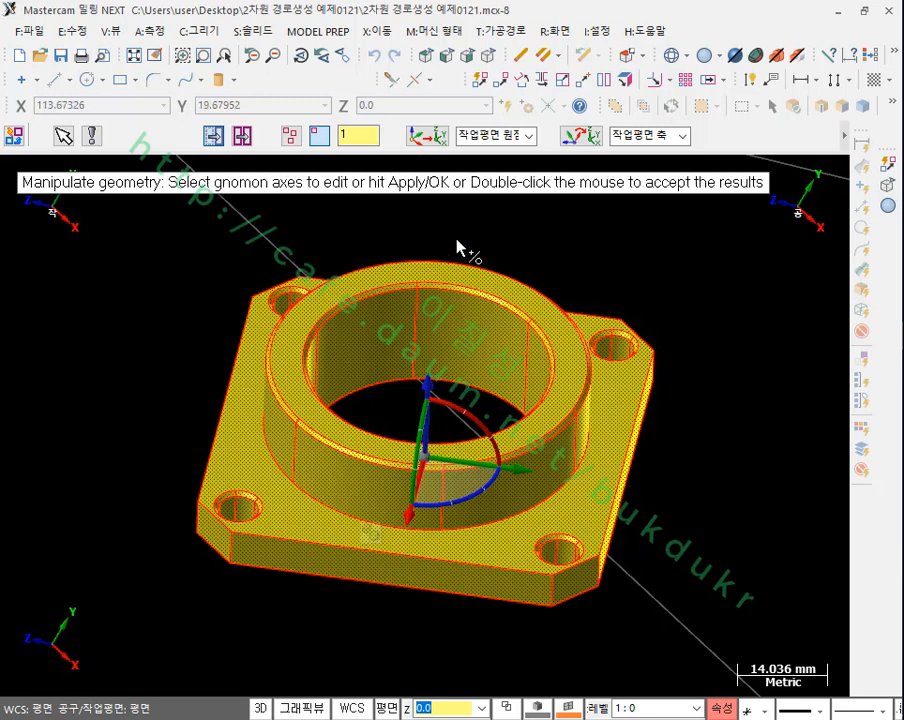
# Step: Move the flange to the work plane origin, align it with the work plane axes, and accept the Dynamic Xform
pyautogui.click(437, 143)
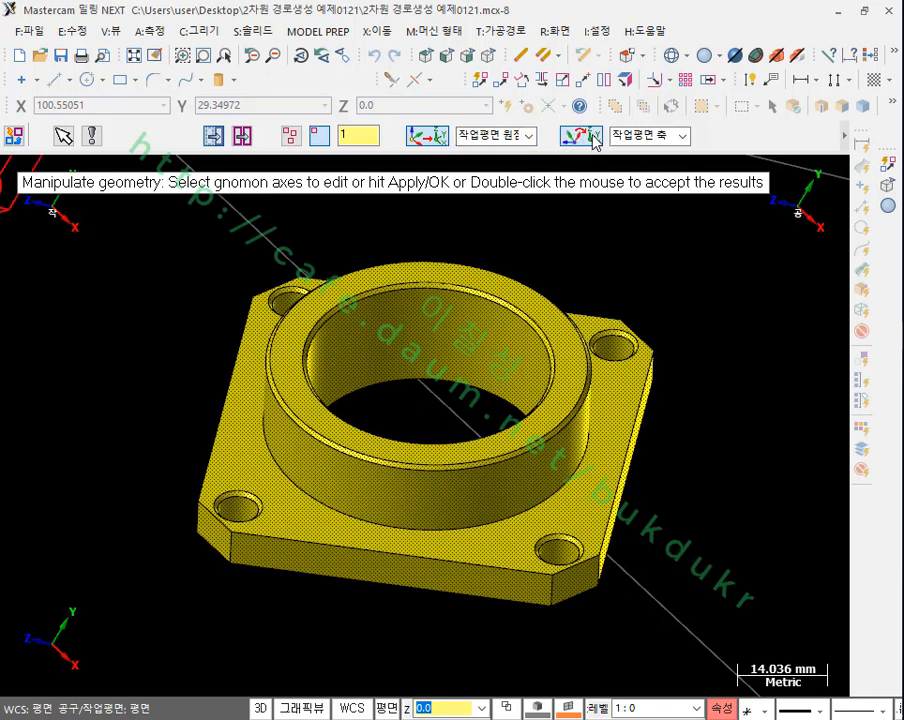
pyautogui.click(848, 134)
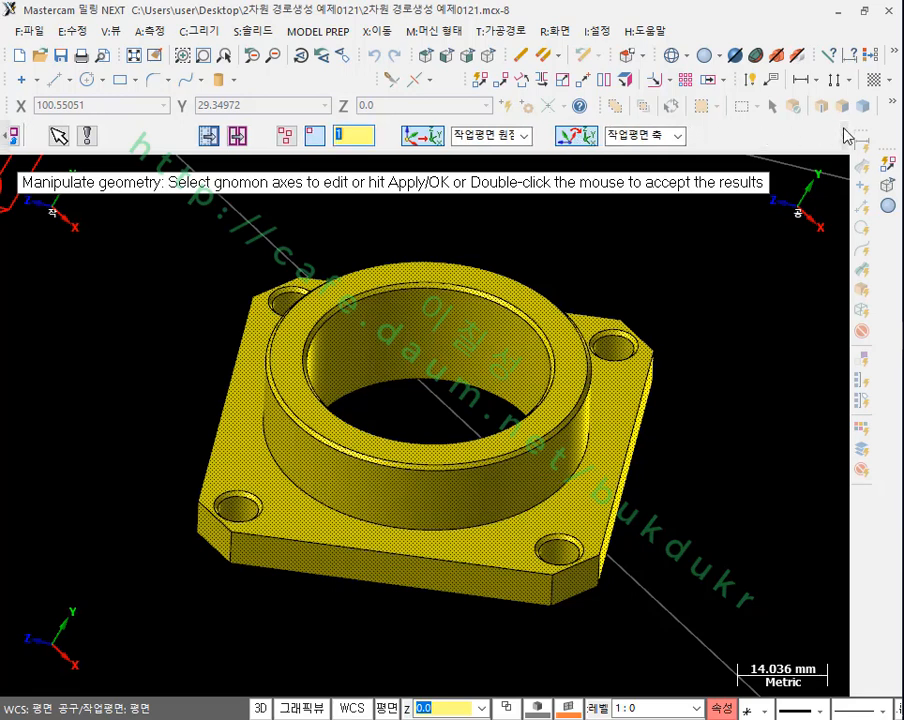
pyautogui.click(848, 140)
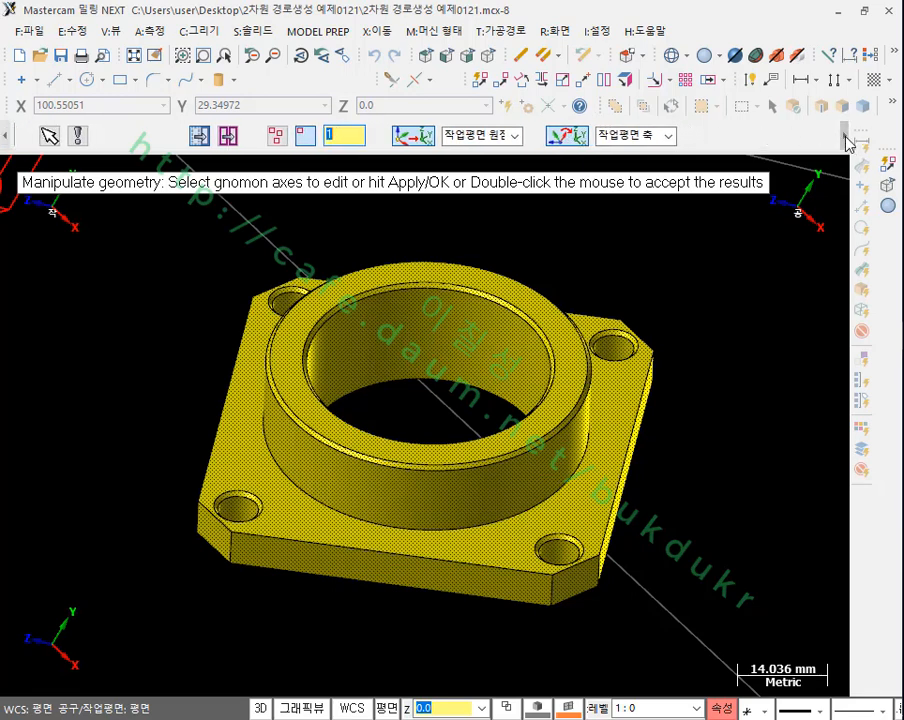
pyautogui.click(847, 141)
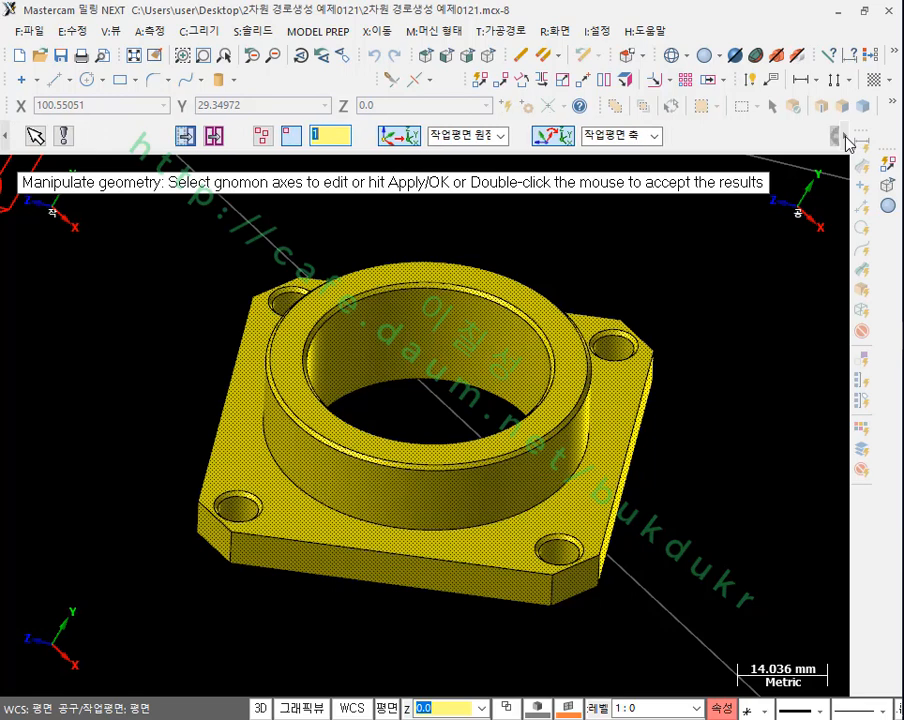
pyautogui.click(847, 141)
pyautogui.click(847, 141)
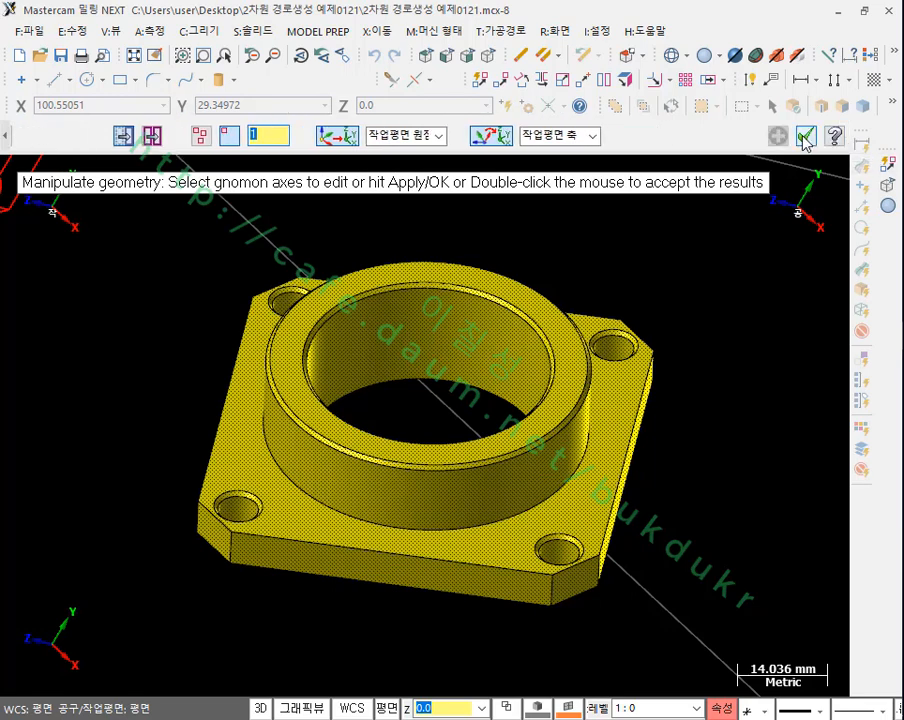
pyautogui.click(805, 136)
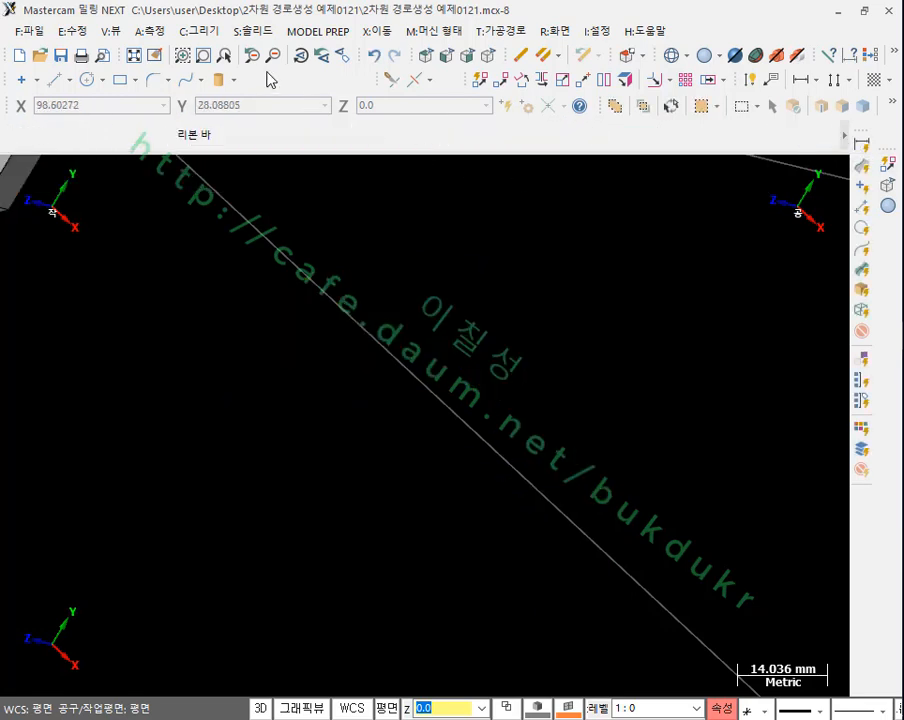
# Step: Examine the flange's placement against the origin and axes in the isometric, top and front views, ending in isometric
pyautogui.click(133, 55)
pyautogui.scroll(-4, 468, 460)
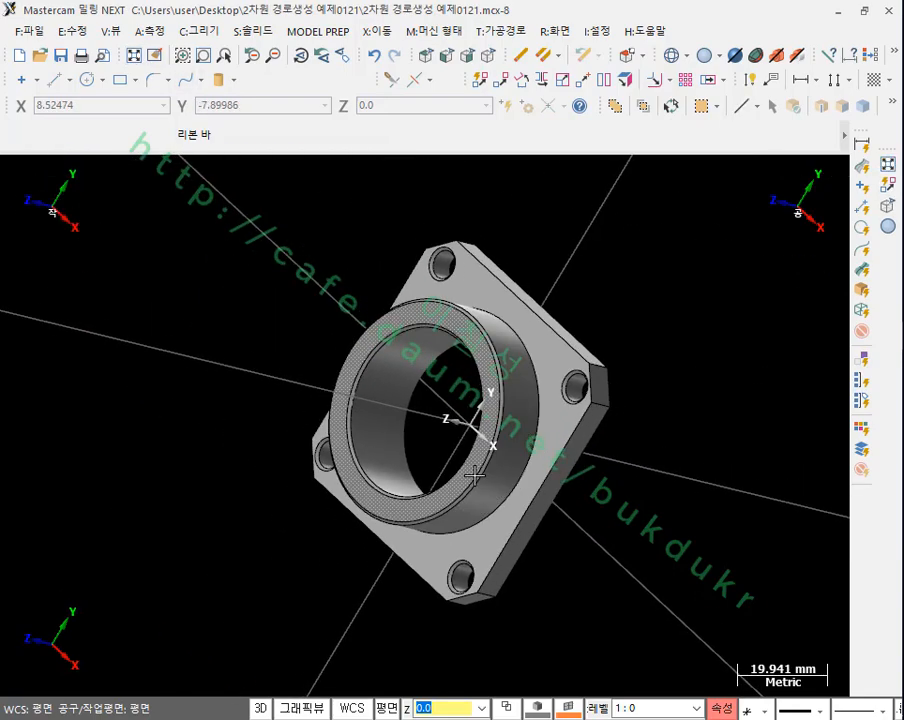
pyautogui.click(487, 55)
pyautogui.scroll(-2, 628, 562)
pyautogui.scroll(1, 240, 276)
pyautogui.scroll(5, 242, 280)
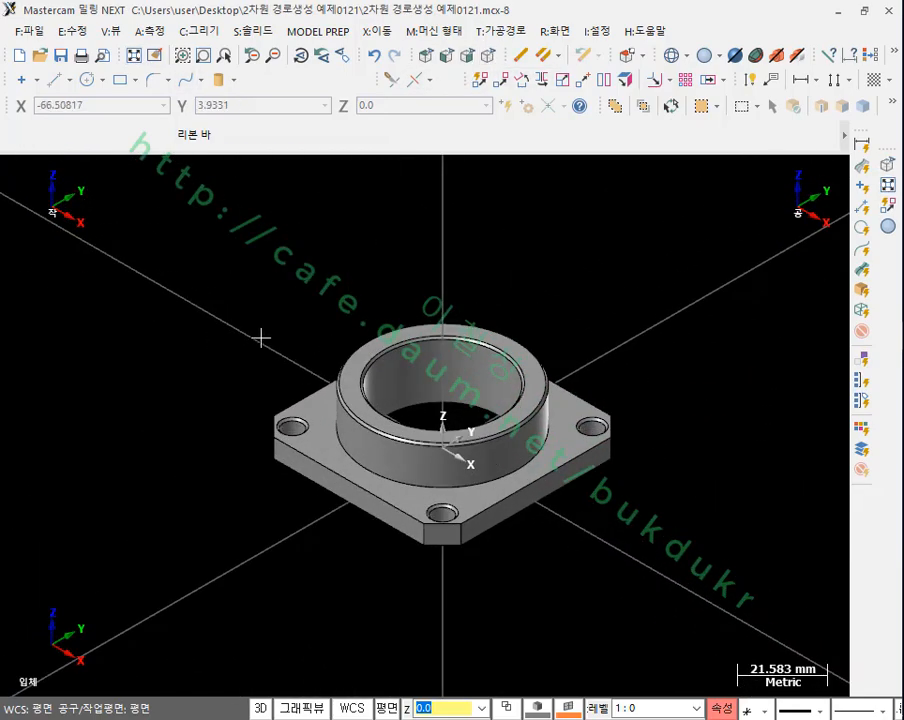
pyautogui.moveTo(586, 467)
pyautogui.mouseDown(button='middle')
pyautogui.moveTo(617, 397)
pyautogui.moveTo(599, 452)
pyautogui.mouseUp(button='middle')
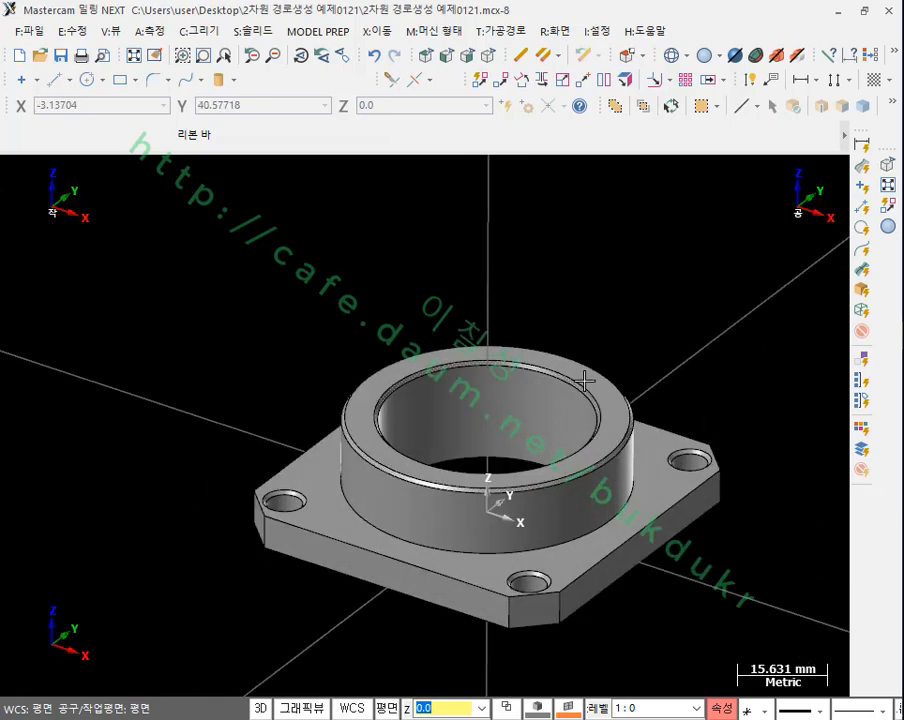
pyautogui.scroll(-2, 510, 300)
pyautogui.click(426, 60)
pyautogui.scroll(8, 226, 280)
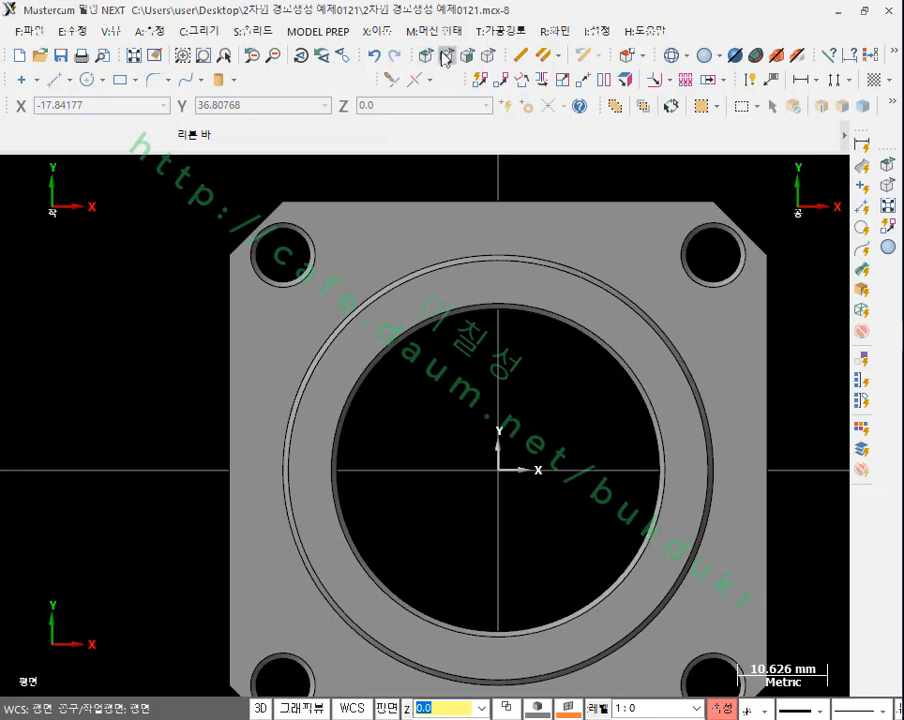
pyautogui.click(446, 57)
pyautogui.scroll(-3, 480, 434)
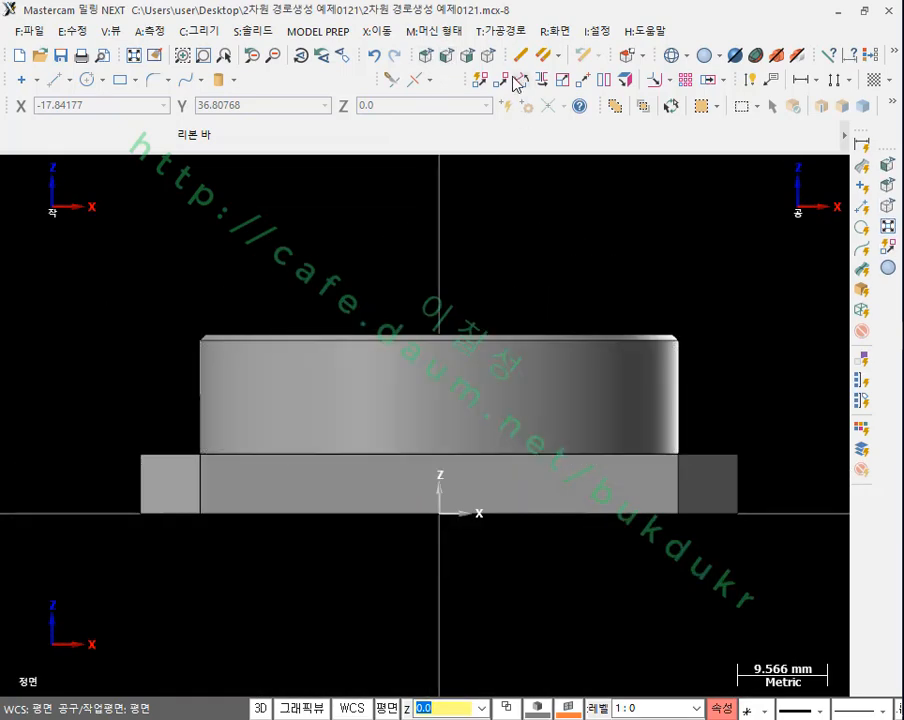
pyautogui.click(487, 56)
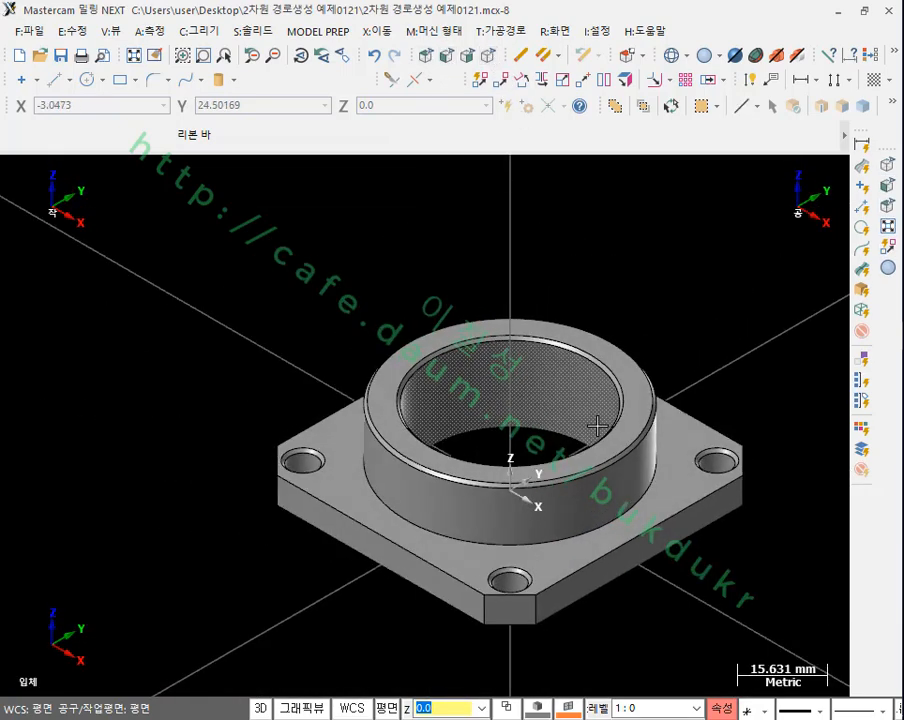
pyautogui.scroll(-1, 582, 282)
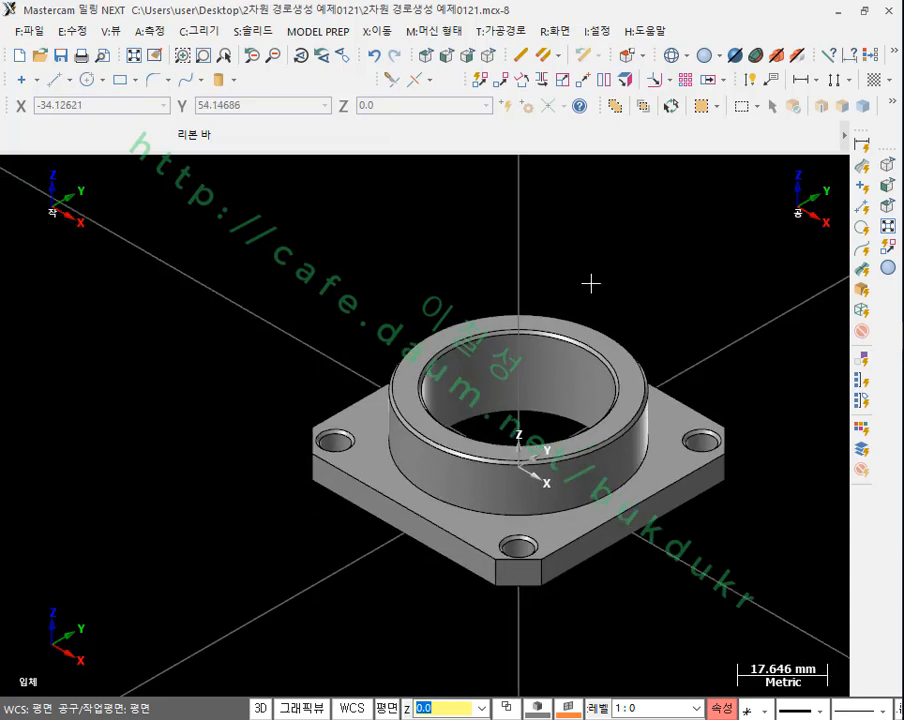
pyautogui.scroll(2, 688, 322)
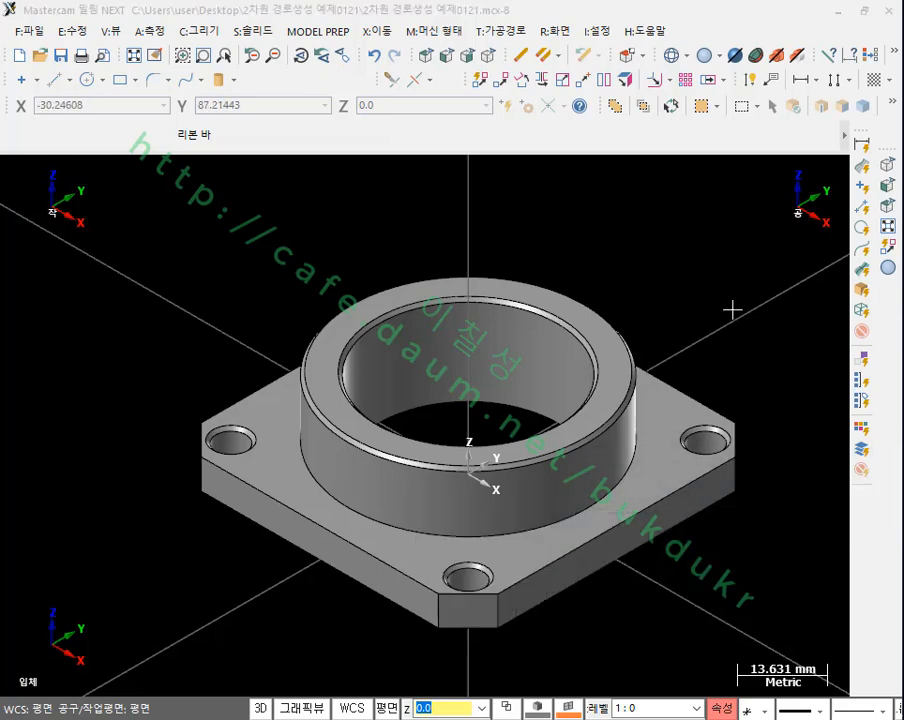
pyautogui.scroll(-3, 600, 270)
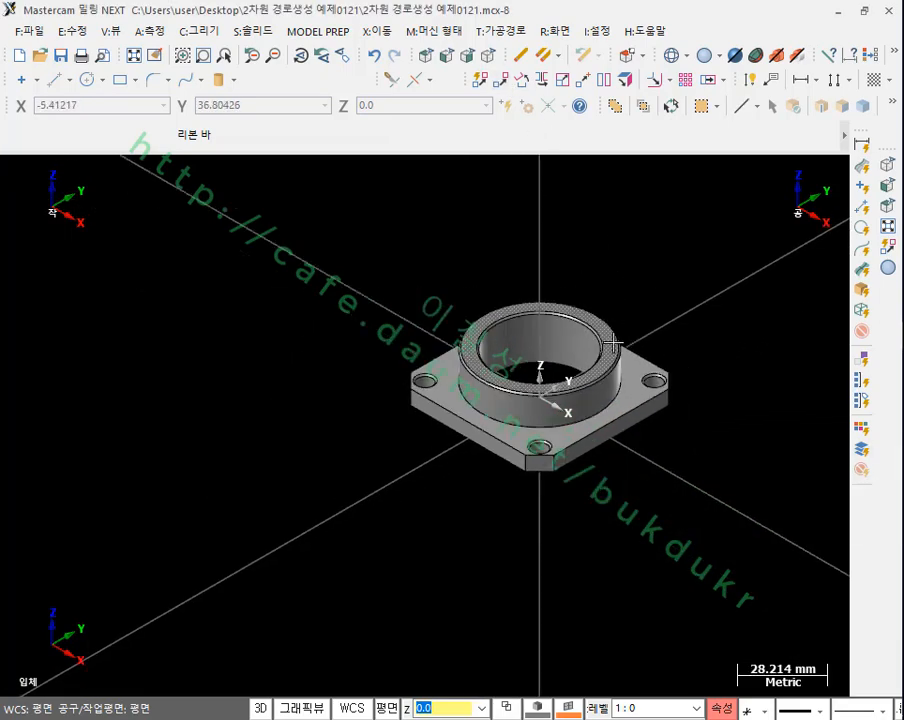
pyautogui.click(445, 55)
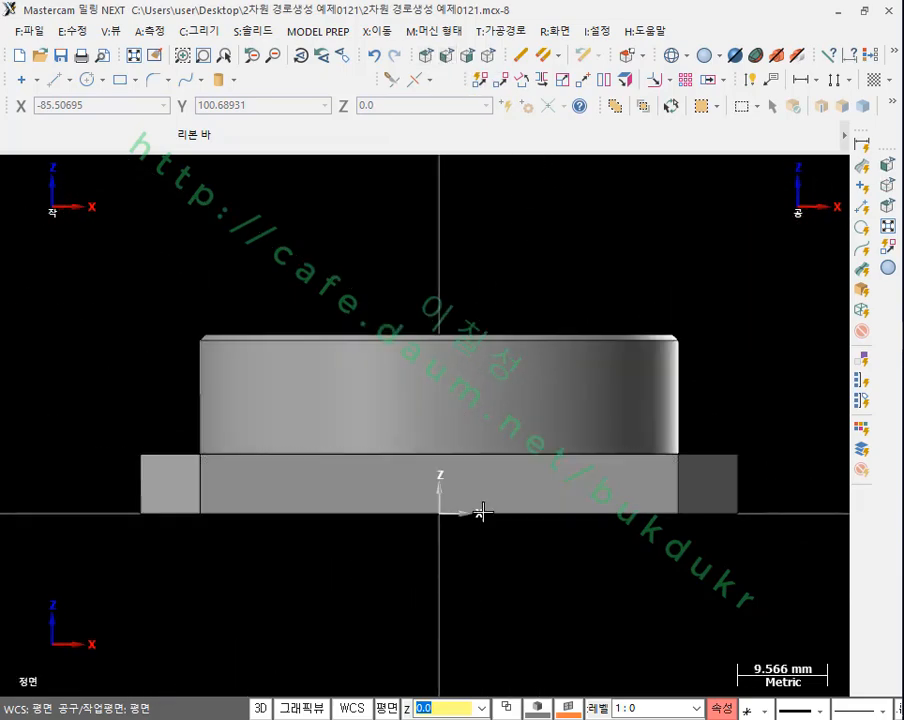
pyautogui.click(488, 55)
# Step: Show the toolpath manager and open the stock setup (재료 설정) of the Mill Default MM machine group
pyautogui.click(111, 31)
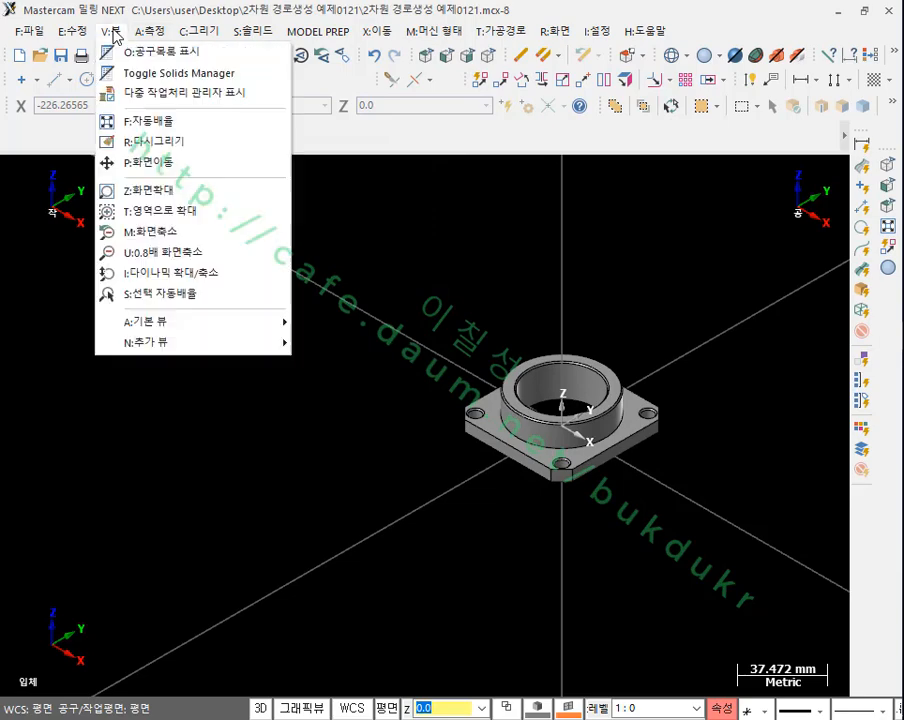
pyautogui.click(129, 52)
pyautogui.scroll(-2, 503, 511)
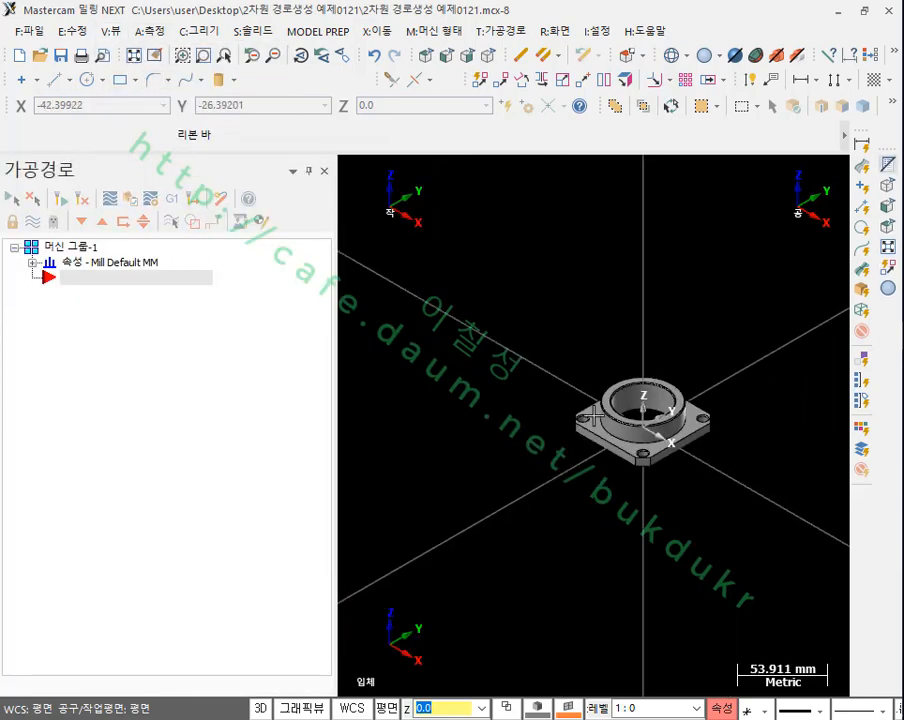
pyautogui.scroll(3, 672, 395)
pyautogui.scroll(1, 783, 428)
pyautogui.click(32, 262)
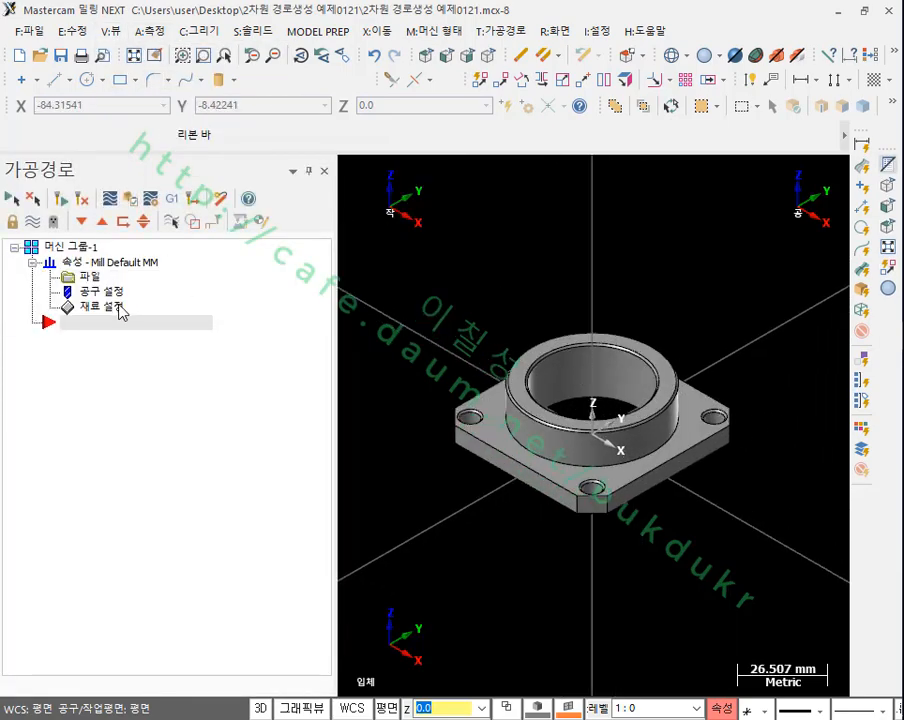
pyautogui.click(101, 306)
pyautogui.moveTo(286, 24); pyautogui.dragTo(266, 20)
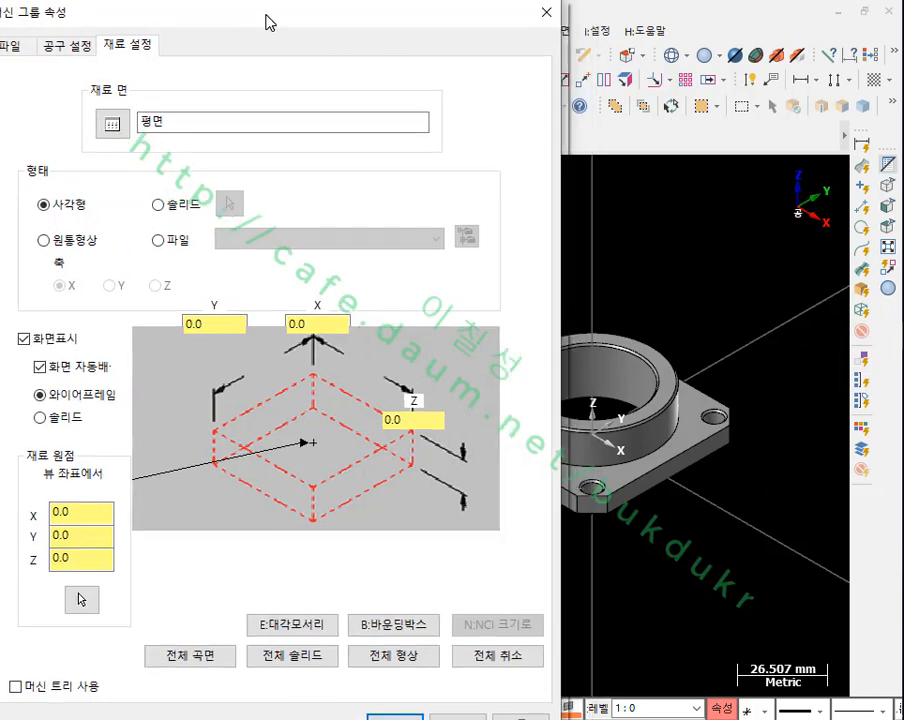
# Step: Size the rectangular stock from all solids (전체 솔리드) and check its Y, X and Z dimensions
pyautogui.click(298, 661)
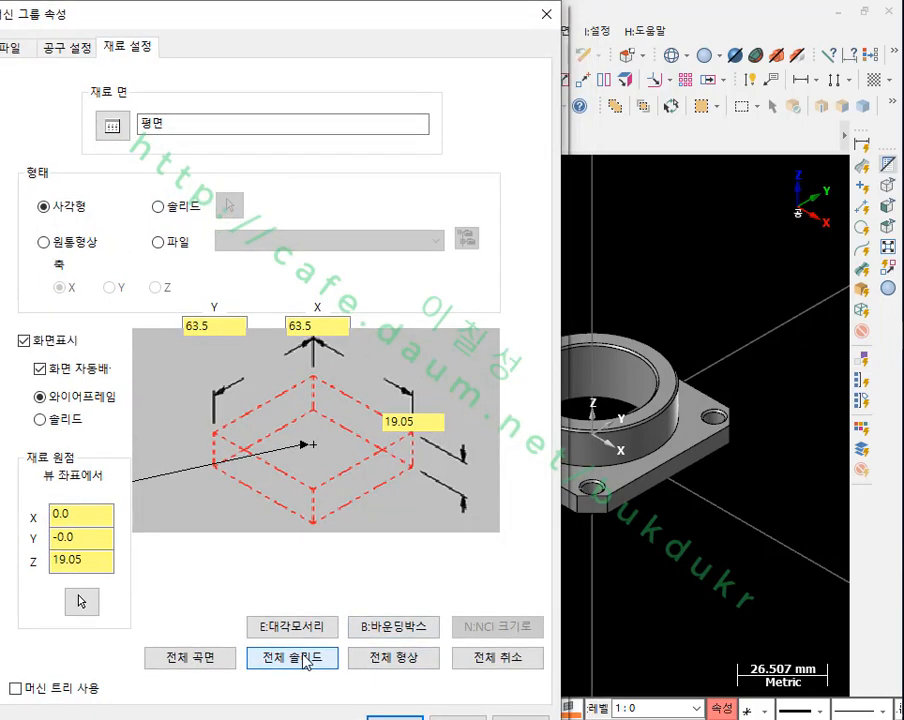
pyautogui.click(222, 325)
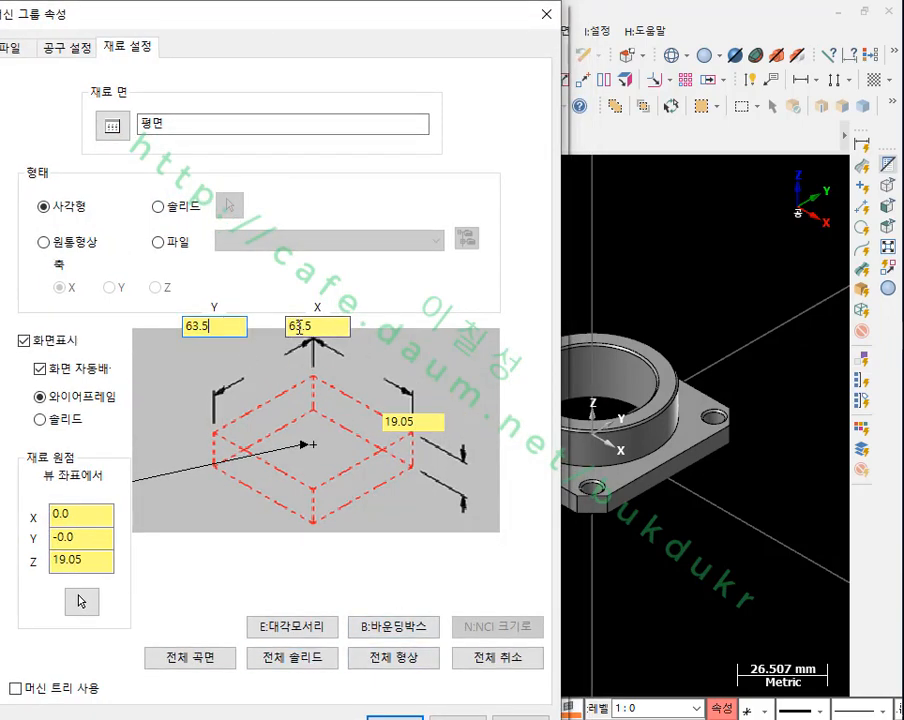
pyautogui.click(318, 326)
pyautogui.click(432, 424)
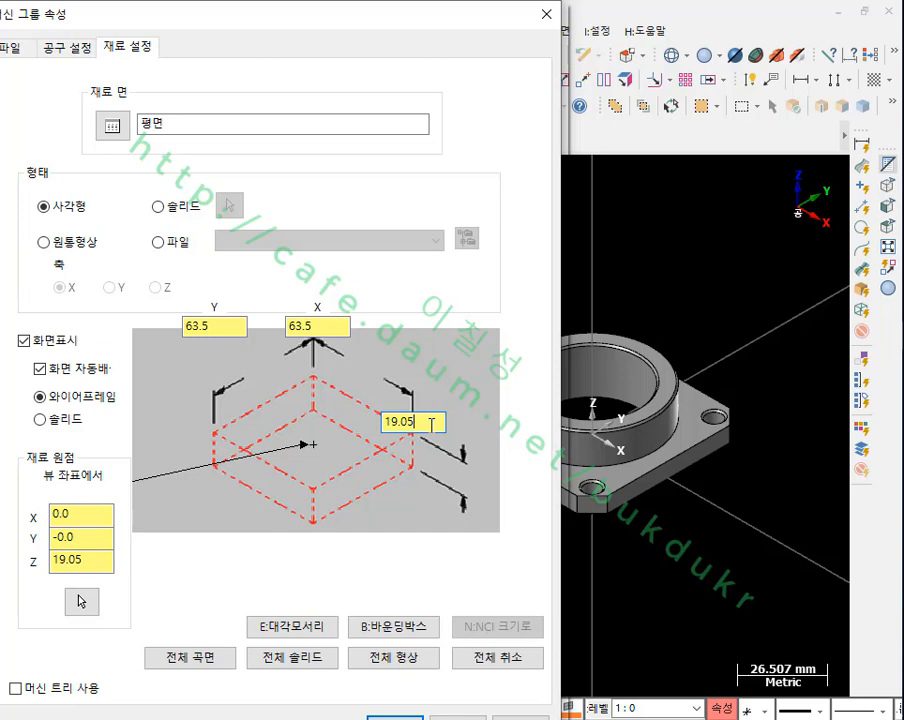
# Step: Set the rectangular stock's Y and X sizes to 70 mm each
pyautogui.click(214, 328)
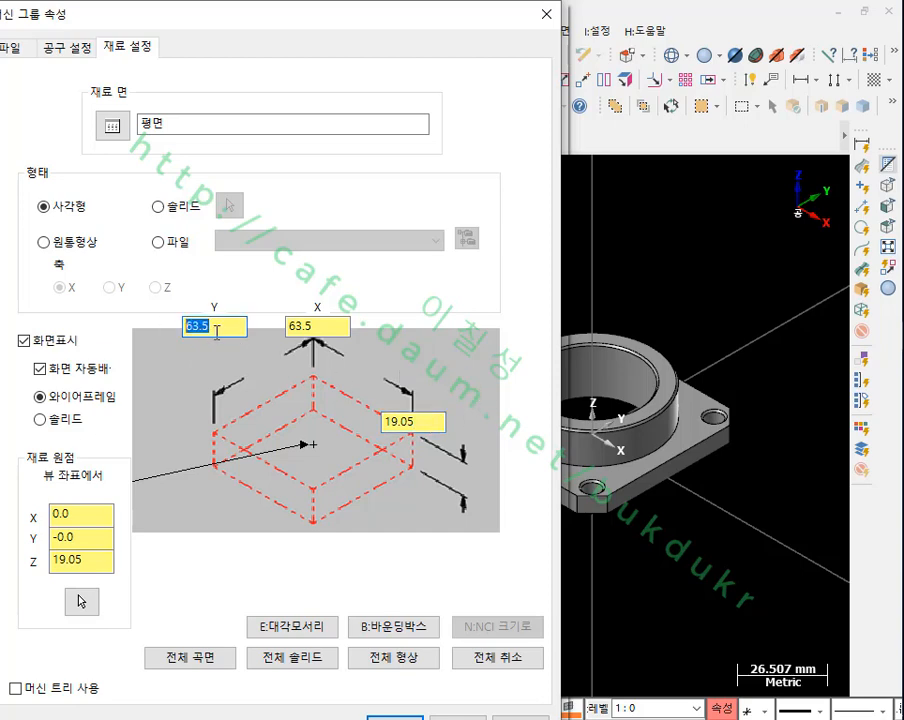
pyautogui.write('70')
pyautogui.click(326, 326)
pyautogui.write('70')
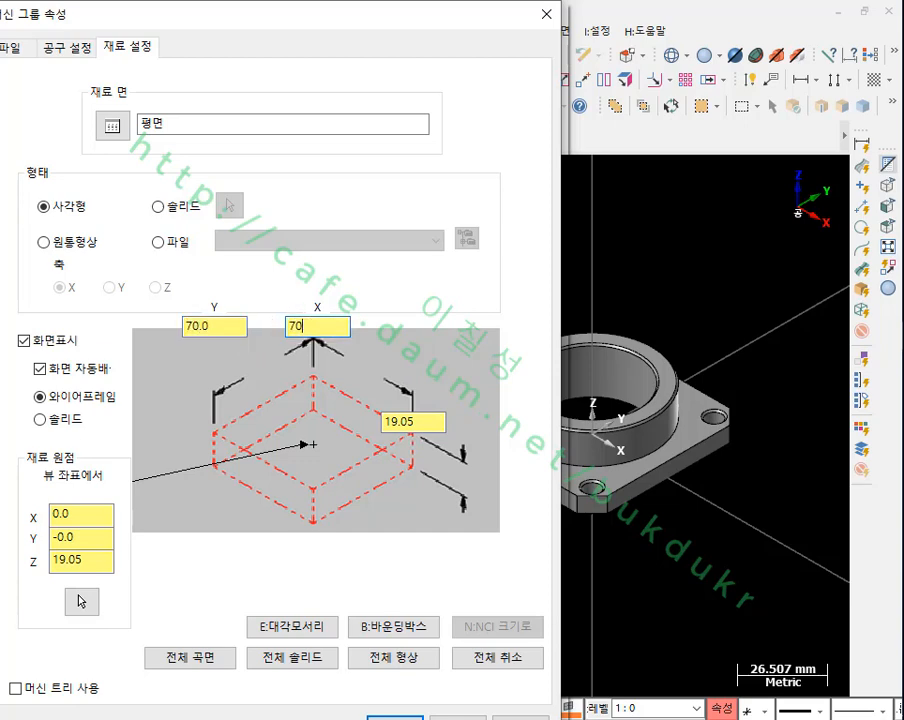
# Step: Set the stock origin's Z coordinate to 20 mm
pyautogui.click(238, 329)
pyautogui.click(326, 324)
pyautogui.click(93, 561)
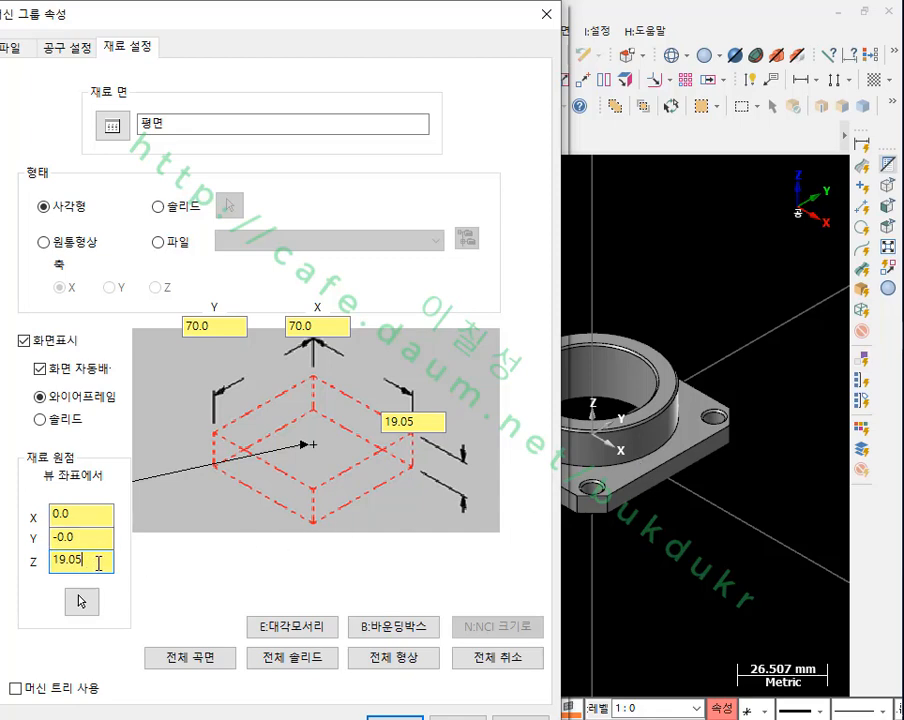
pyautogui.moveTo(97, 558); pyautogui.dragTo(28, 566)
pyautogui.write('20')
pyautogui.press('Return')
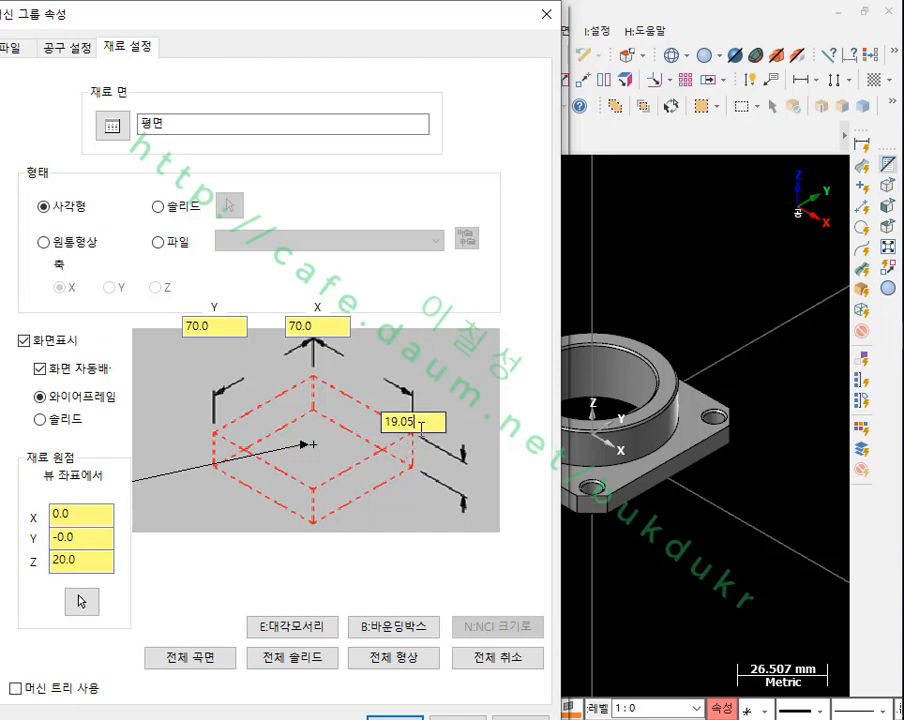
# Step: Set the rectangular stock's Z size to 20 mm
pyautogui.click(424, 425)
pyautogui.doubleClick(428, 424)
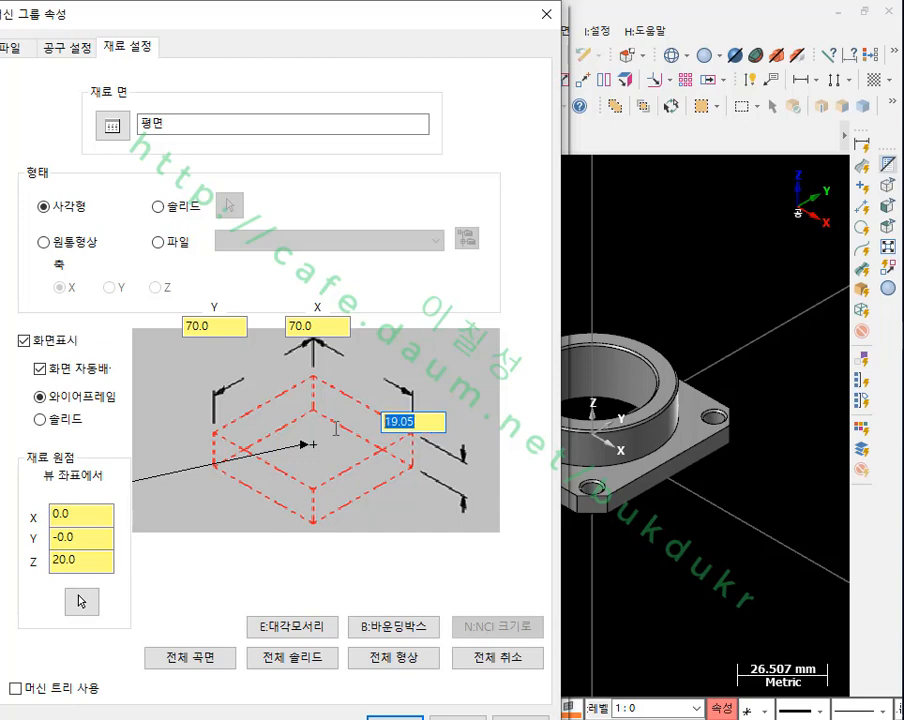
pyautogui.write('20')
pyautogui.click(89, 562)
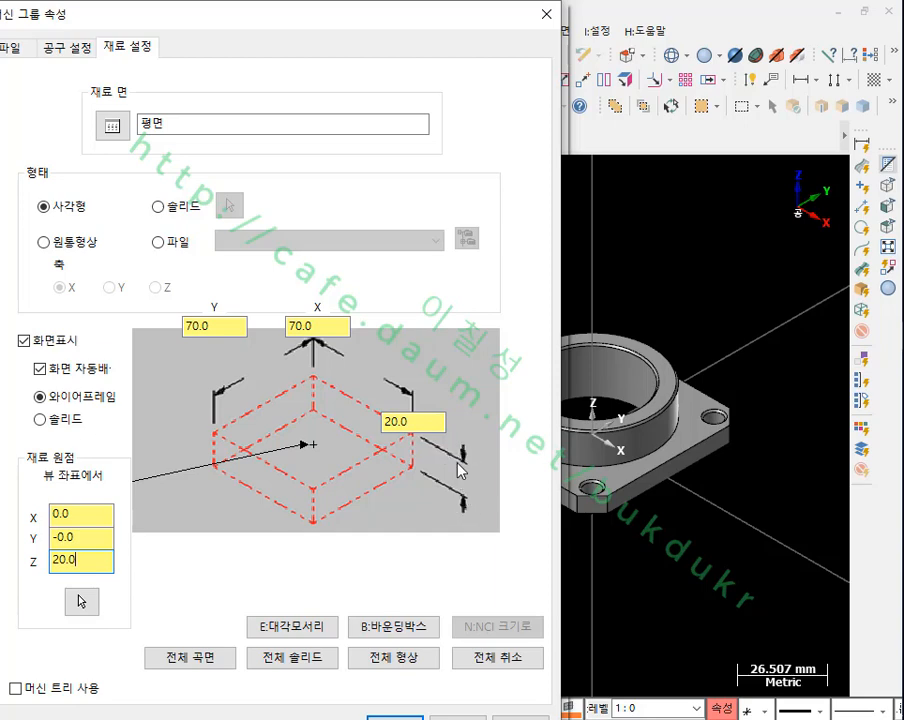
# Step: Set the rectangular stock's Z size to 30 mm and apply the stock setup
pyautogui.click(418, 422)
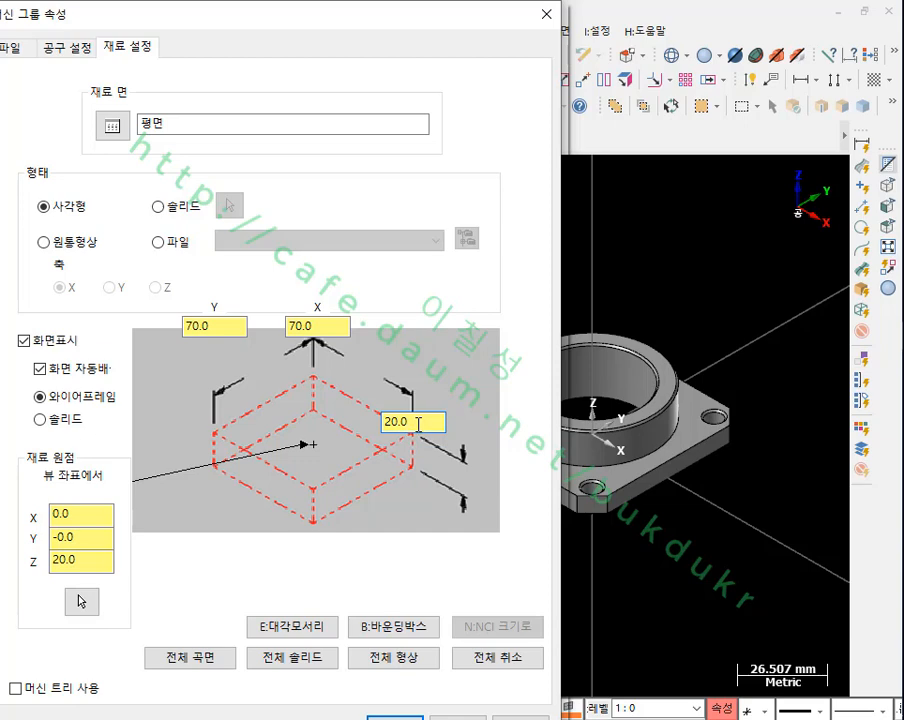
pyautogui.moveTo(418, 422); pyautogui.dragTo(370, 423)
pyautogui.write('30')
pyautogui.click(86, 563)
pyautogui.moveTo(86, 563); pyautogui.dragTo(24, 574)
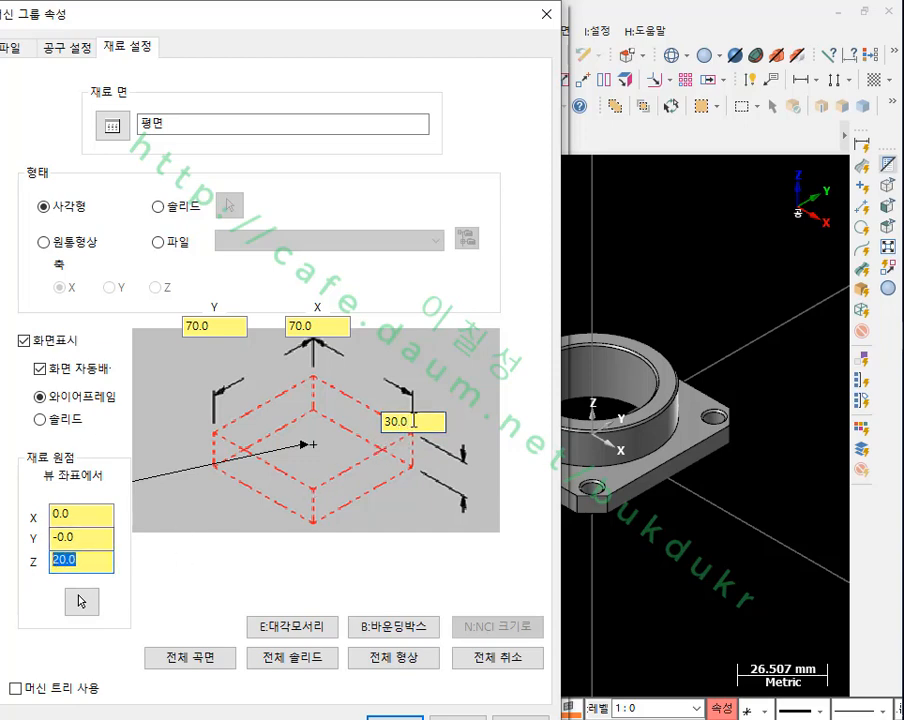
pyautogui.moveTo(394, 420); pyautogui.dragTo(342, 425)
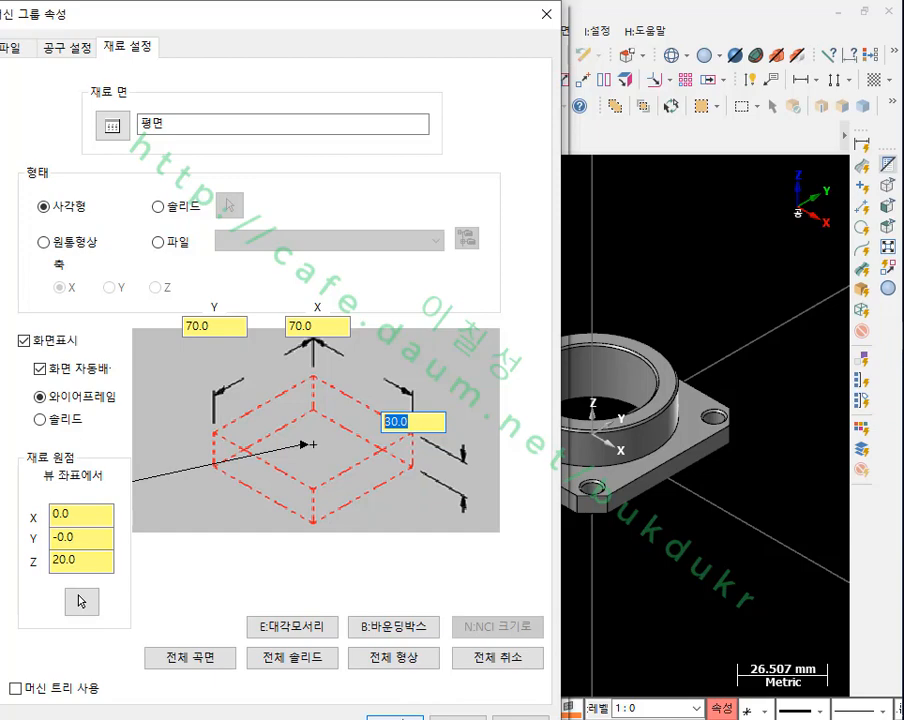
pyautogui.press('Return')
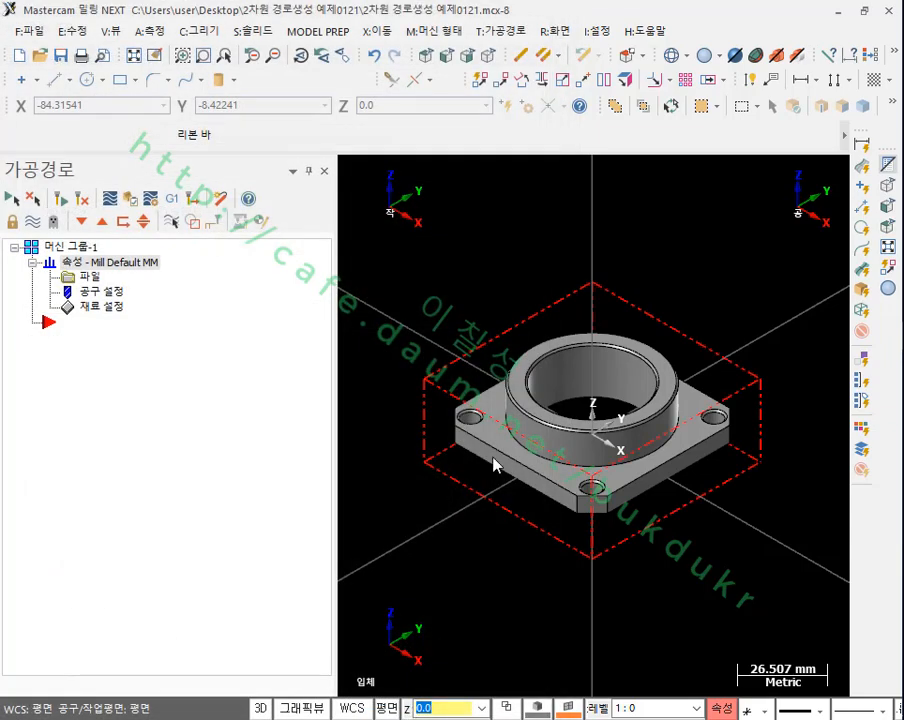
# Step: Switch to the front view and narrow the toolpath manager to enlarge the graphics area
pyautogui.click(446, 56)
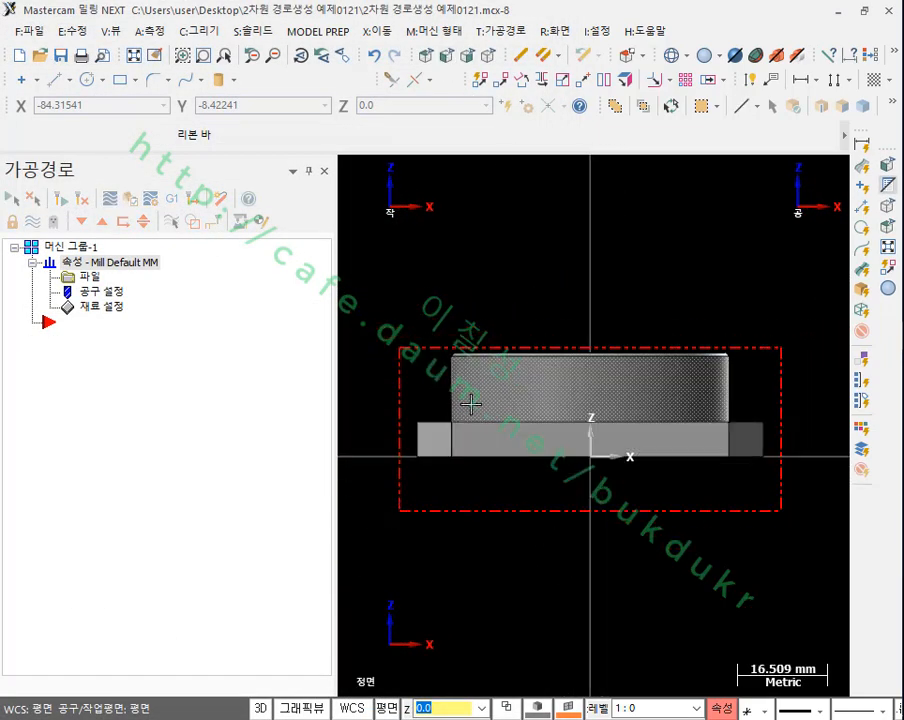
pyautogui.scroll(1, 512, 402)
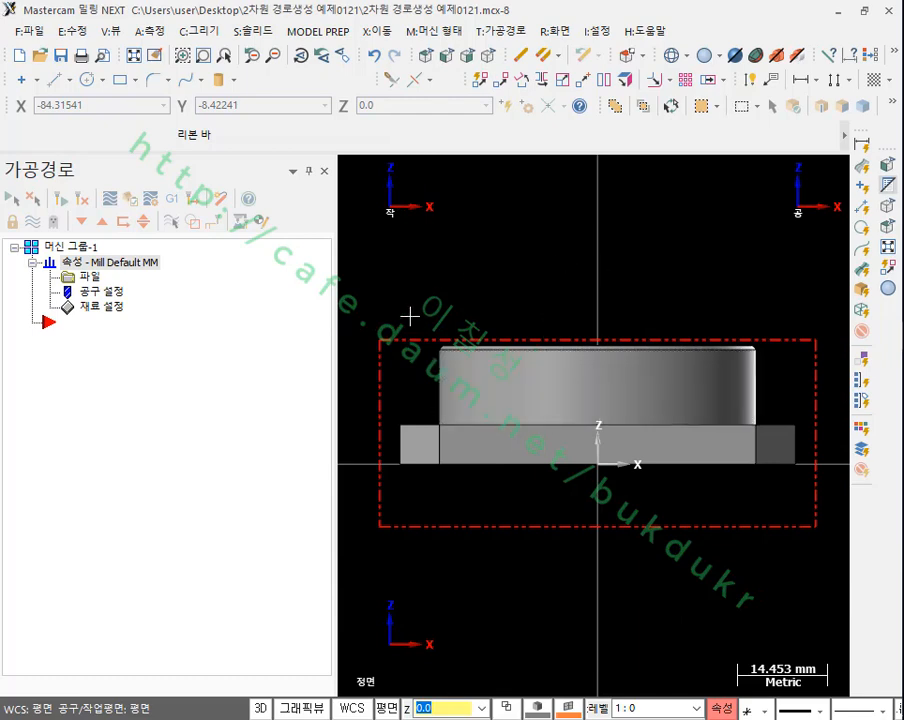
pyautogui.moveTo(338, 320); pyautogui.dragTo(246, 316)
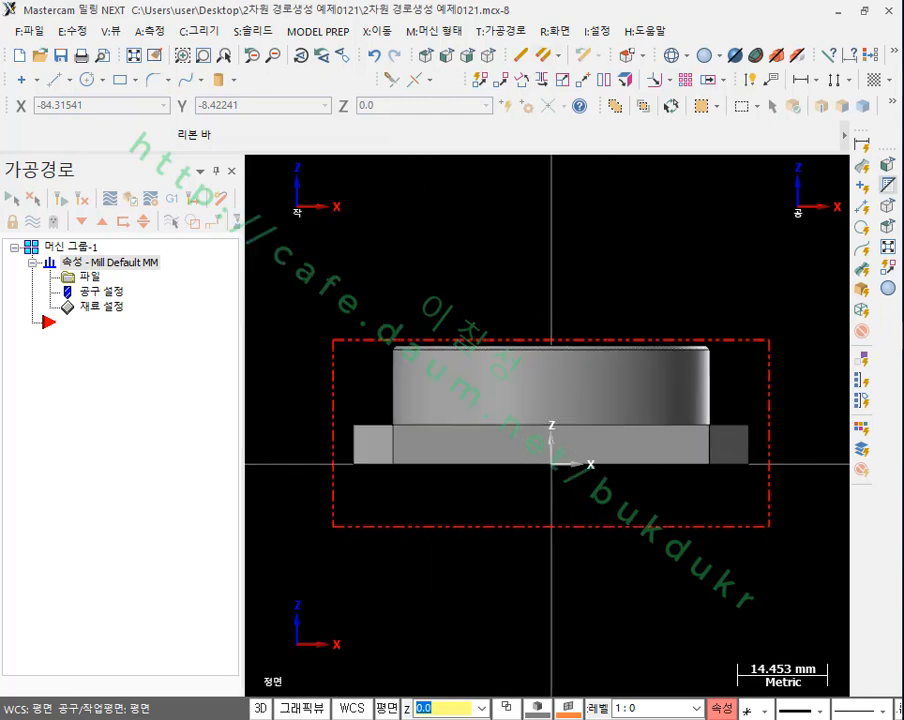
# Step: Examine the stock's top-centre origin, the machining direction from above and the extra material below the flange's base in the front view
pyautogui.moveTo(563, 354)
pyautogui.mouseDown()
pyautogui.moveTo(538, 347)
pyautogui.moveTo(570, 355)
pyautogui.mouseUp()
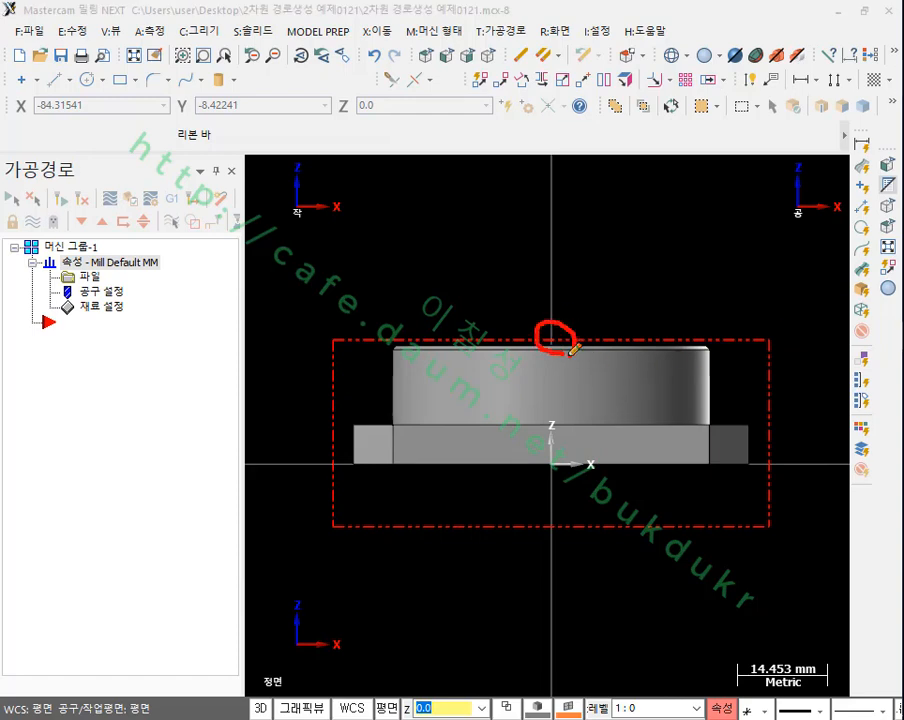
pyautogui.moveTo(704, 464); pyautogui.dragTo(793, 464)
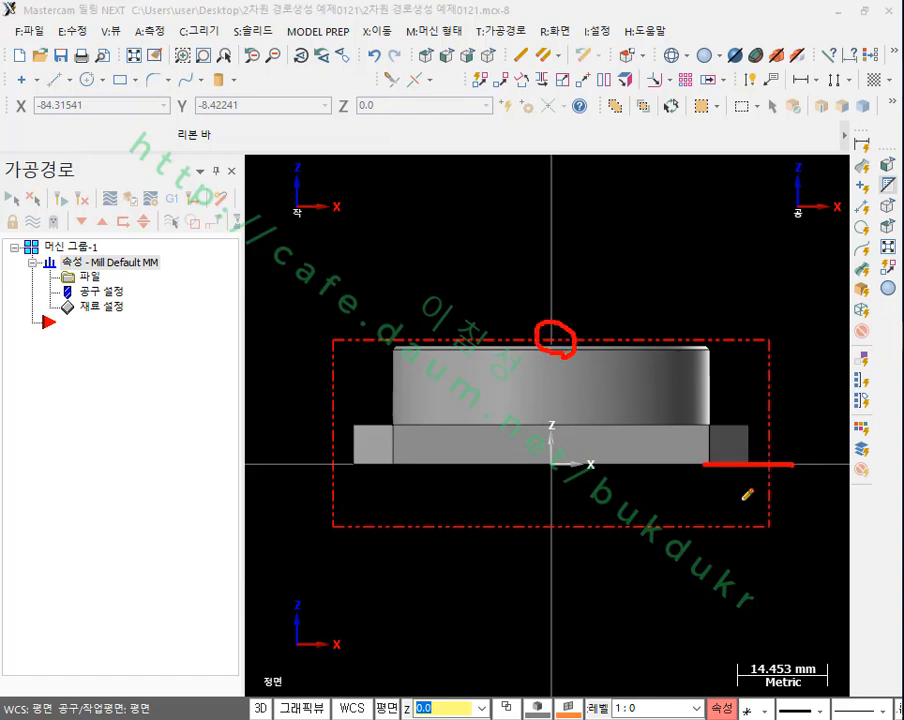
pyautogui.moveTo(720, 483)
pyautogui.mouseDown()
pyautogui.moveTo(707, 510)
pyautogui.moveTo(736, 508)
pyautogui.moveTo(742, 488)
pyautogui.mouseUp()
pyautogui.moveTo(690, 528); pyautogui.dragTo(815, 520)
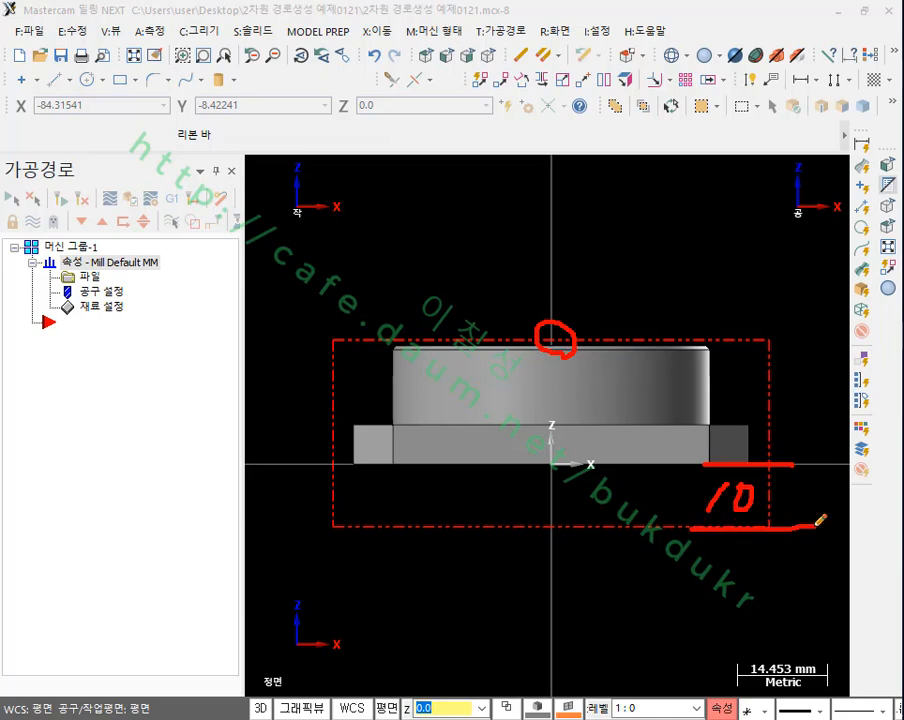
pyautogui.moveTo(326, 466); pyautogui.dragTo(801, 463)
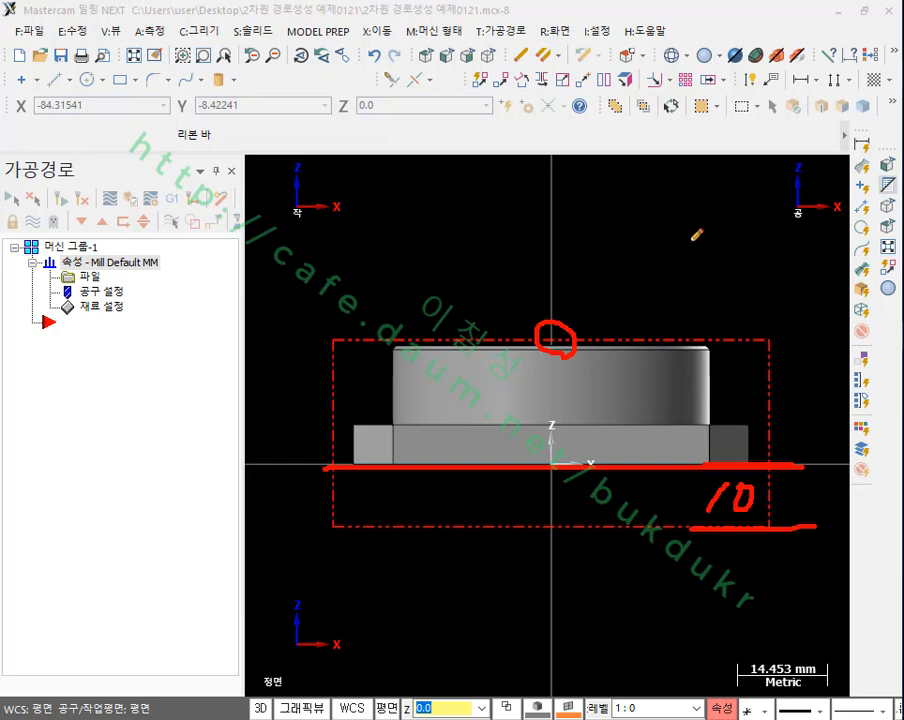
pyautogui.moveTo(611, 184); pyautogui.dragTo(629, 310)
pyautogui.moveTo(596, 269)
pyautogui.mouseDown()
pyautogui.moveTo(628, 329)
pyautogui.moveTo(673, 271)
pyautogui.mouseUp()
pyautogui.moveTo(441, 177); pyautogui.dragTo(424, 311)
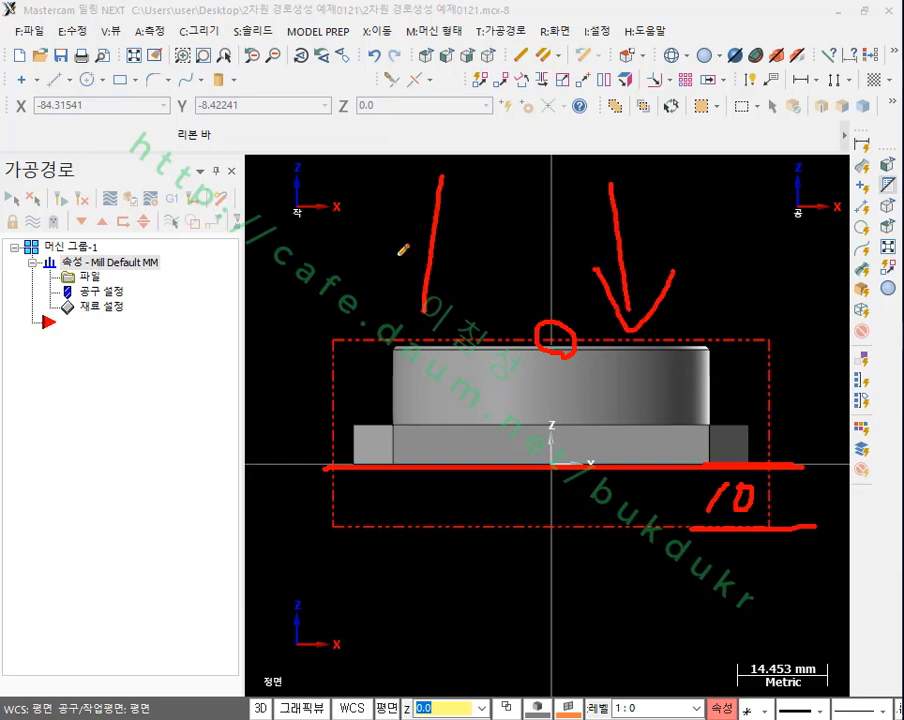
pyautogui.moveTo(399, 255); pyautogui.dragTo(456, 275)
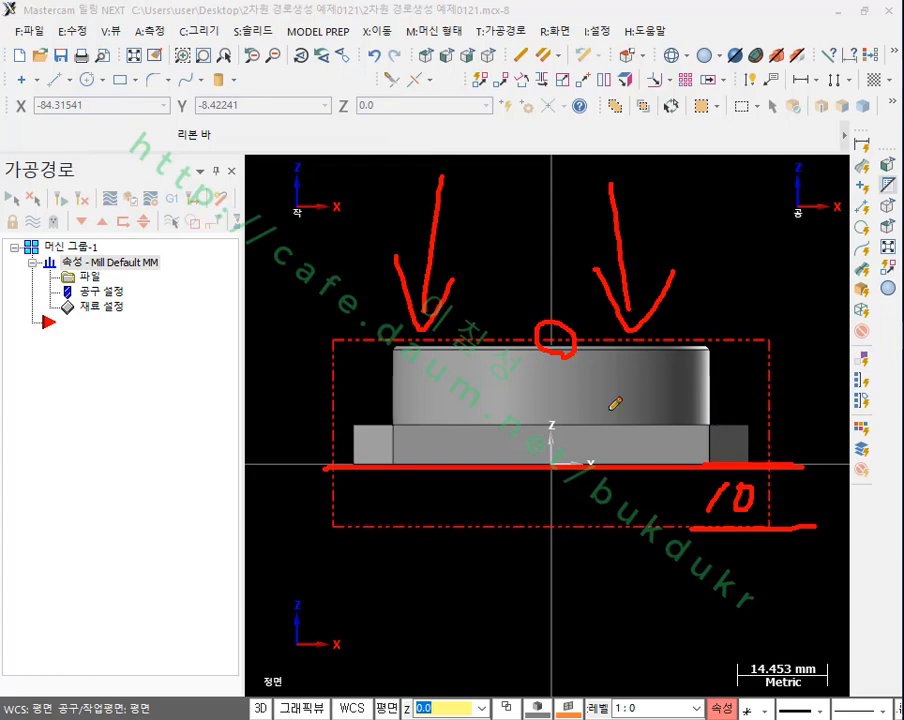
pyautogui.moveTo(708, 466)
pyautogui.mouseDown()
pyautogui.moveTo(690, 524)
pyautogui.moveTo(706, 463)
pyautogui.mouseUp()
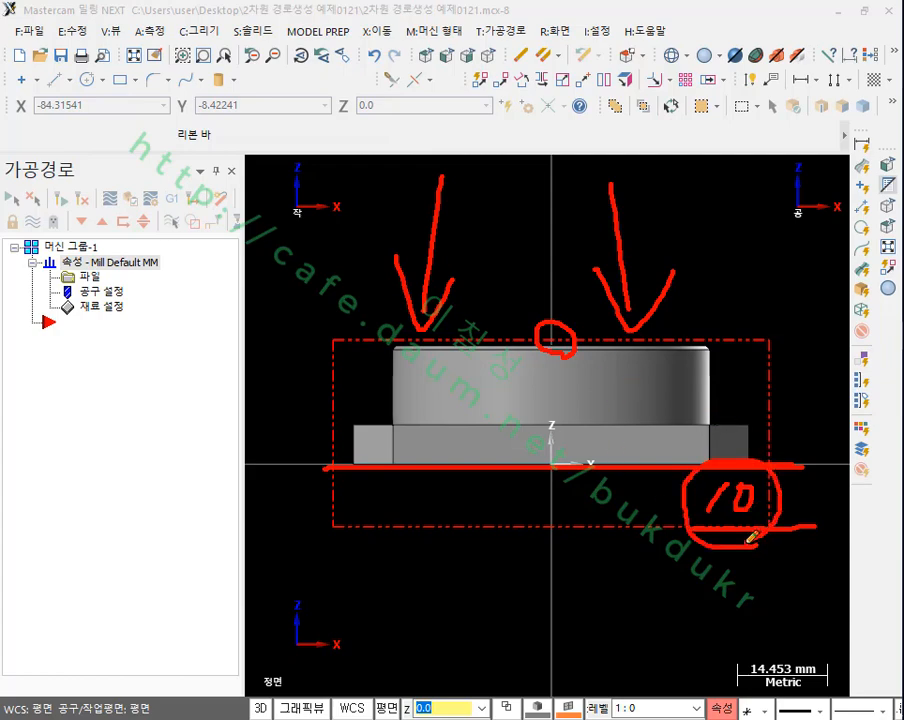
pyautogui.rightClick(526, 246)
pyautogui.click(580, 443)
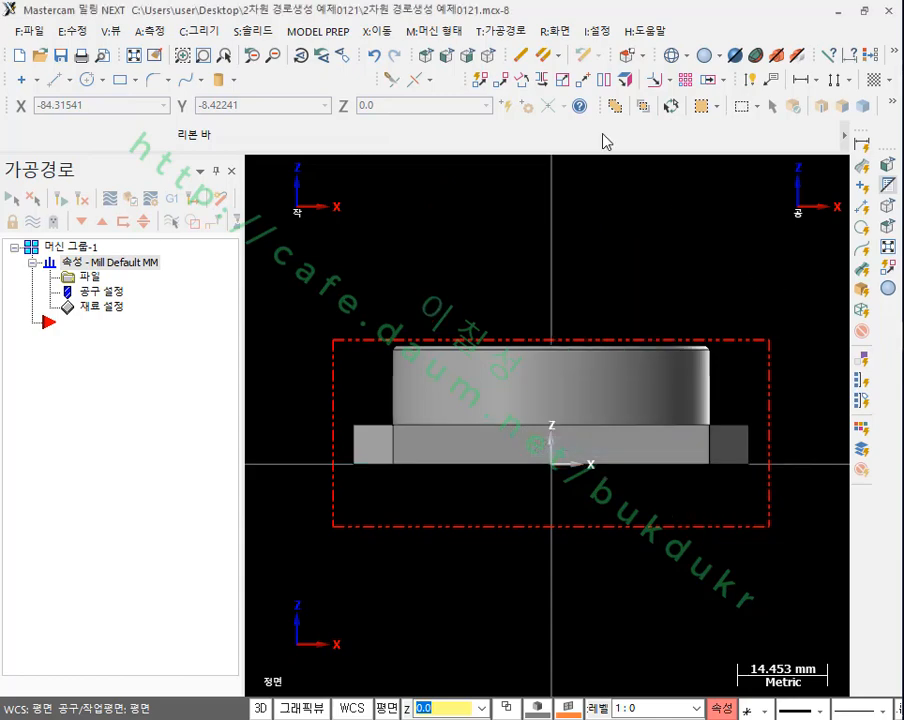
# Step: View the stock shaded around the flange in the isometric view, and return it to its wireframe outline
pyautogui.click(486, 57)
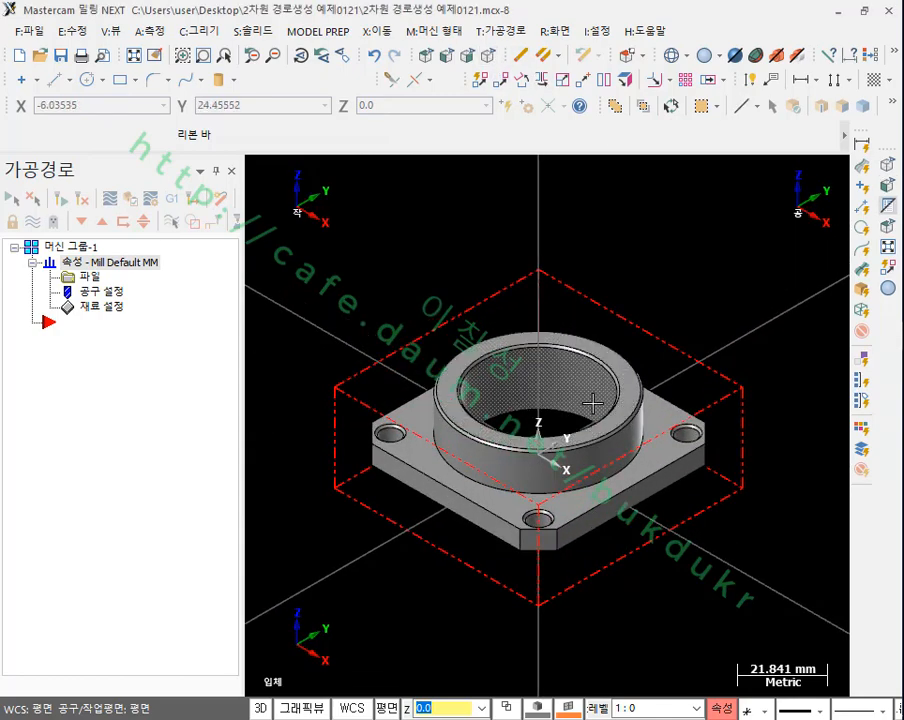
pyautogui.click(778, 57)
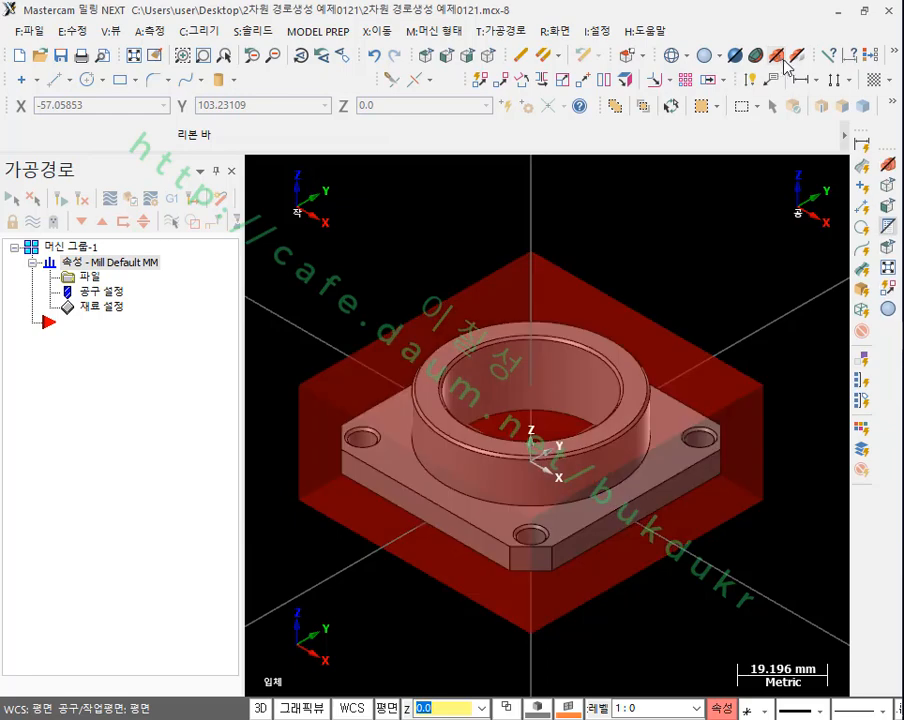
pyautogui.click(779, 58)
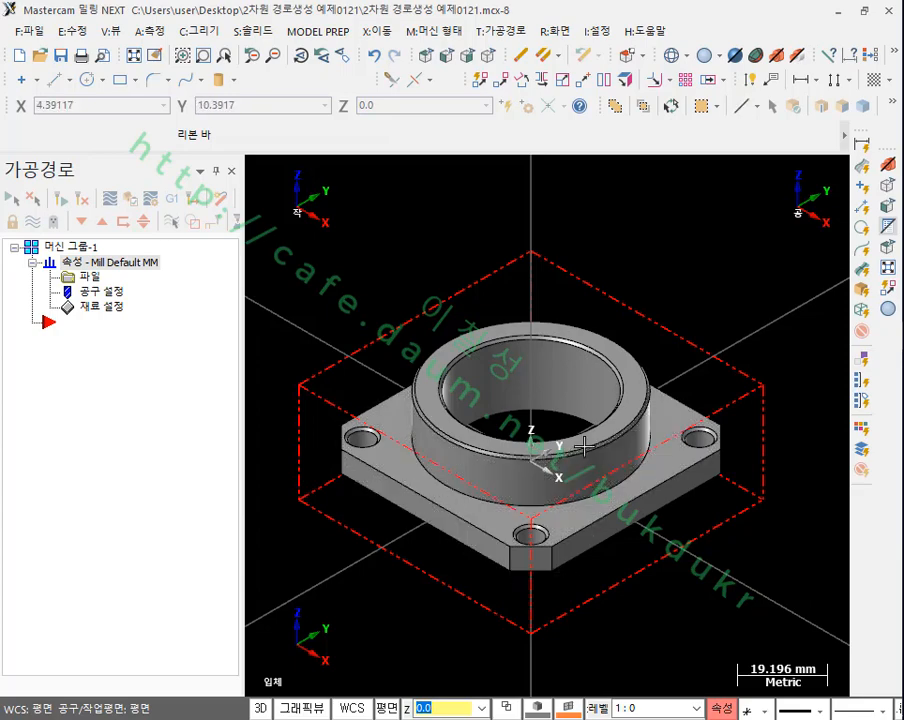
pyautogui.scroll(-2, 600, 290)
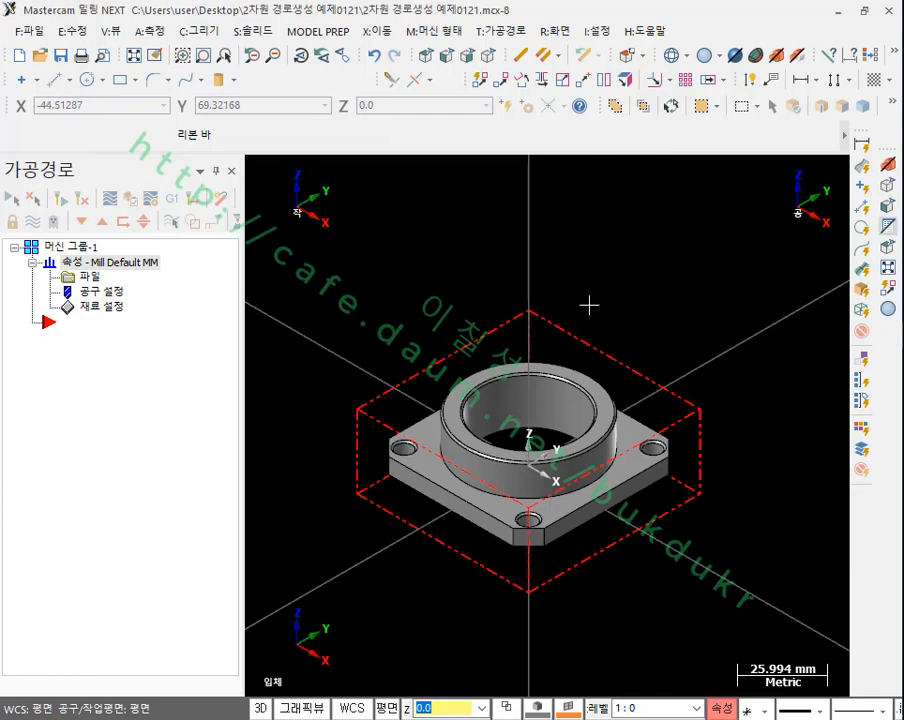
pyautogui.scroll(2, 514, 382)
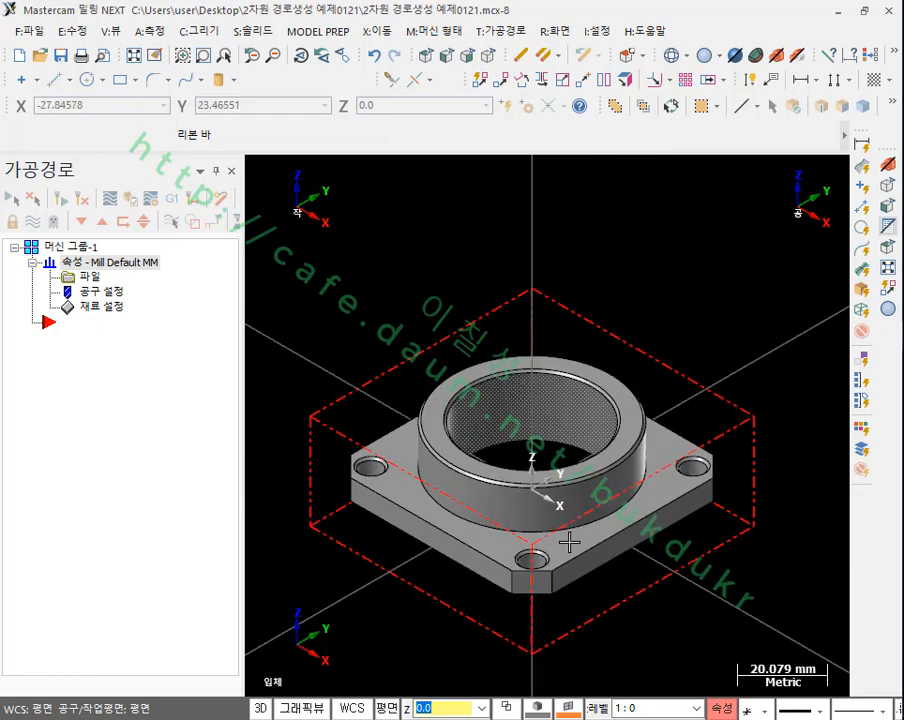
pyautogui.scroll(1, 845, 165)
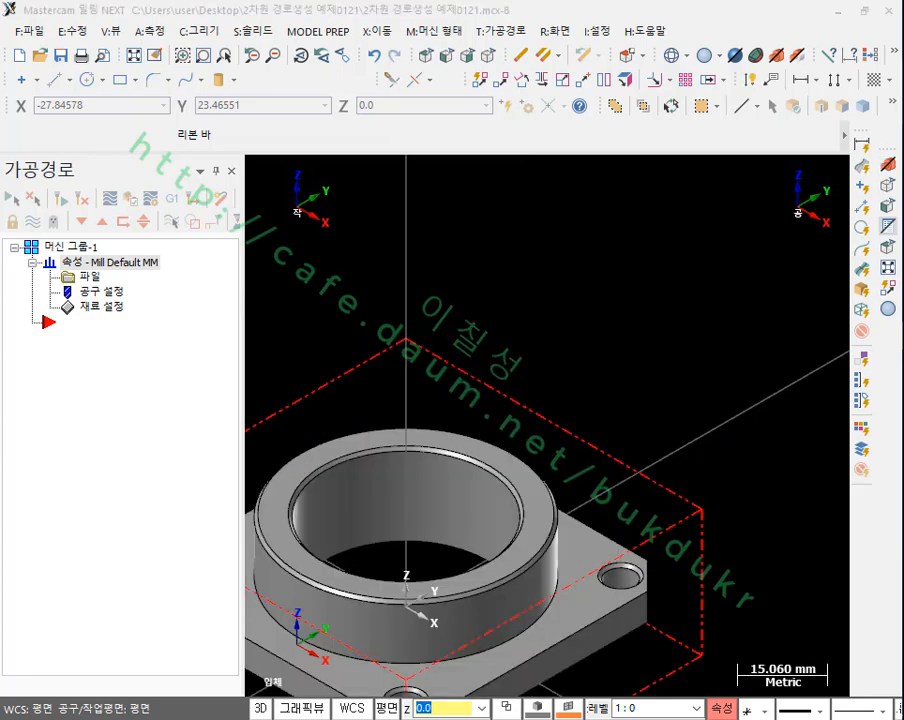
# Step: Examine the flange's bore, plate face, outer side and corner hole as machining regions in the isometric view
pyautogui.moveTo(586, 561); pyautogui.dragTo(590, 551)
pyautogui.moveTo(428, 540); pyautogui.dragTo(407, 543)
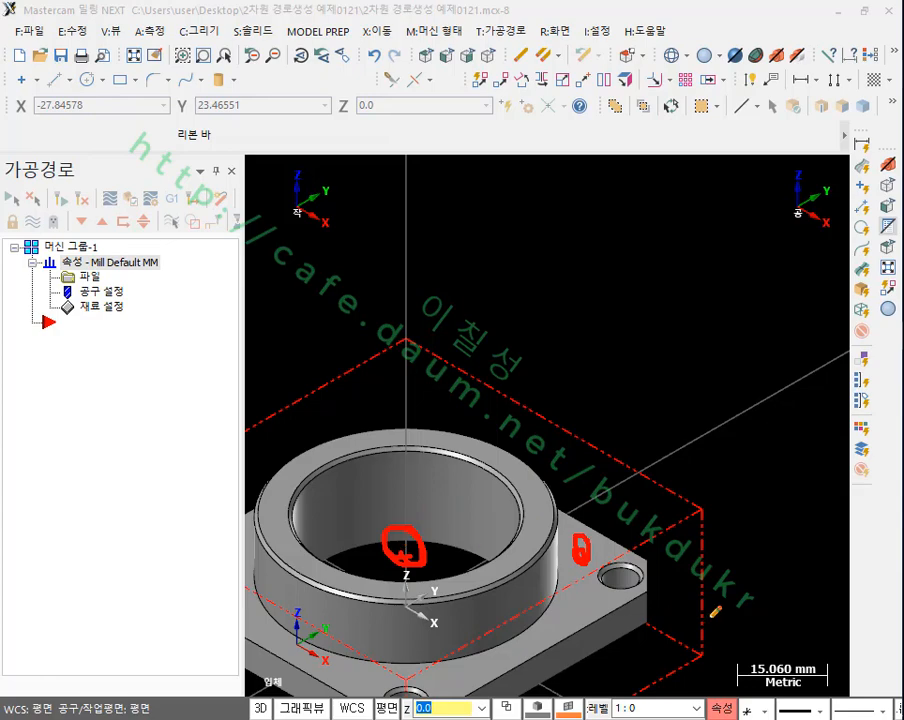
pyautogui.moveTo(737, 622)
pyautogui.mouseDown()
pyautogui.moveTo(633, 626)
pyautogui.moveTo(656, 645)
pyautogui.mouseUp()
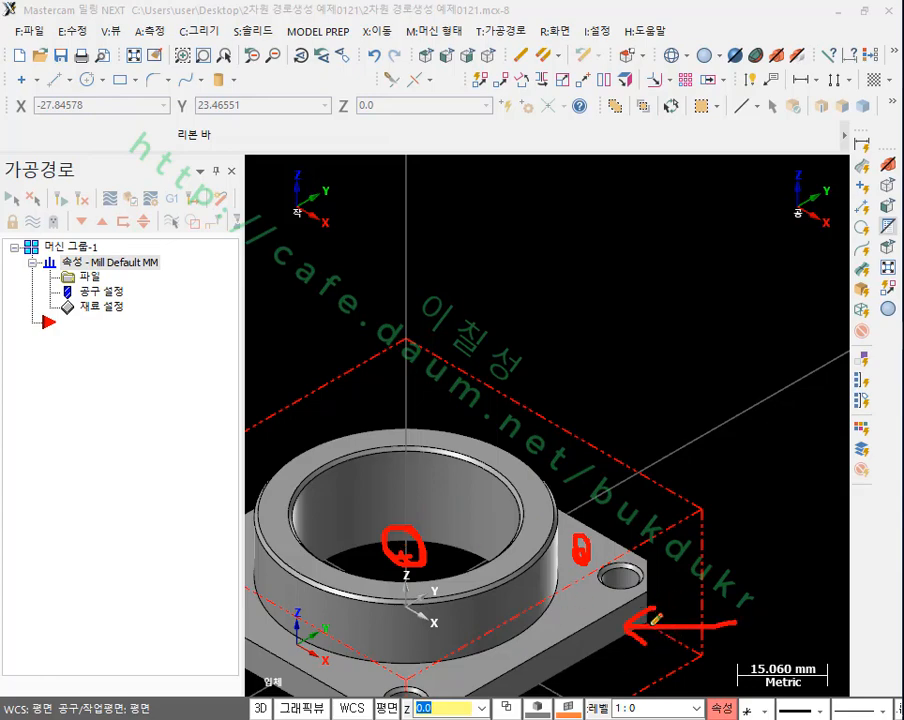
pyautogui.moveTo(608, 558); pyautogui.dragTo(644, 548)
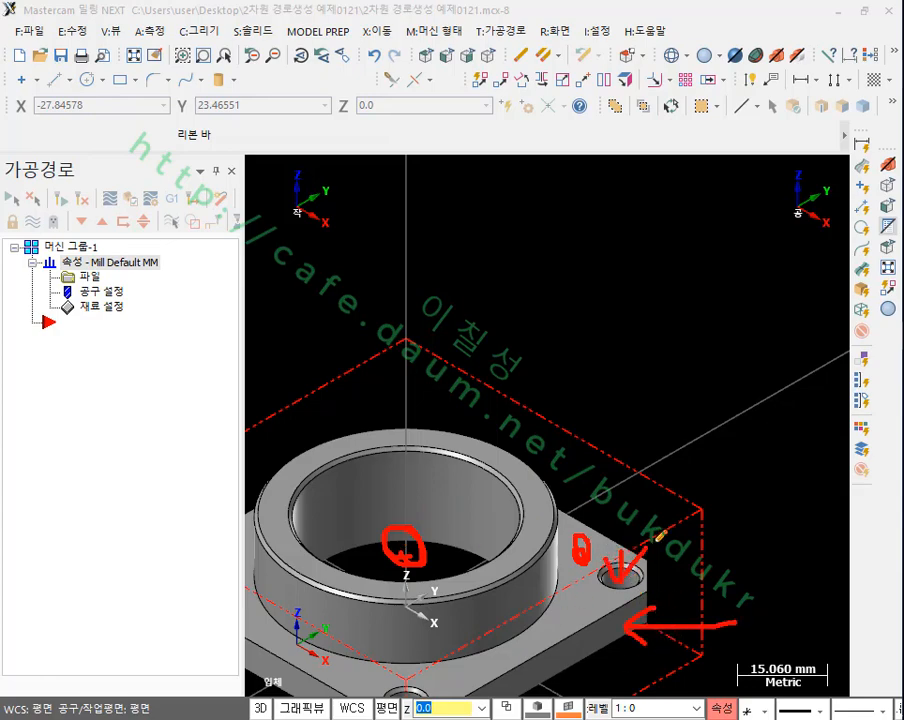
pyautogui.rightClick(701, 355)
pyautogui.click(738, 504)
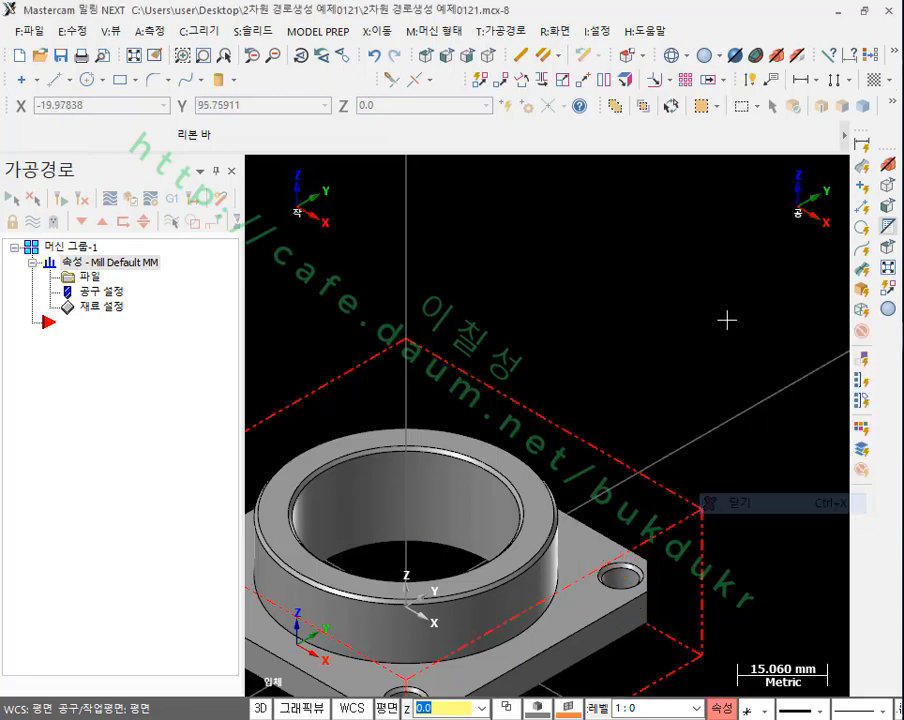
pyautogui.hotkey('alt', 'F1')
pyautogui.scroll(2, 680, 410)
pyautogui.scroll(-1, 690, 400)
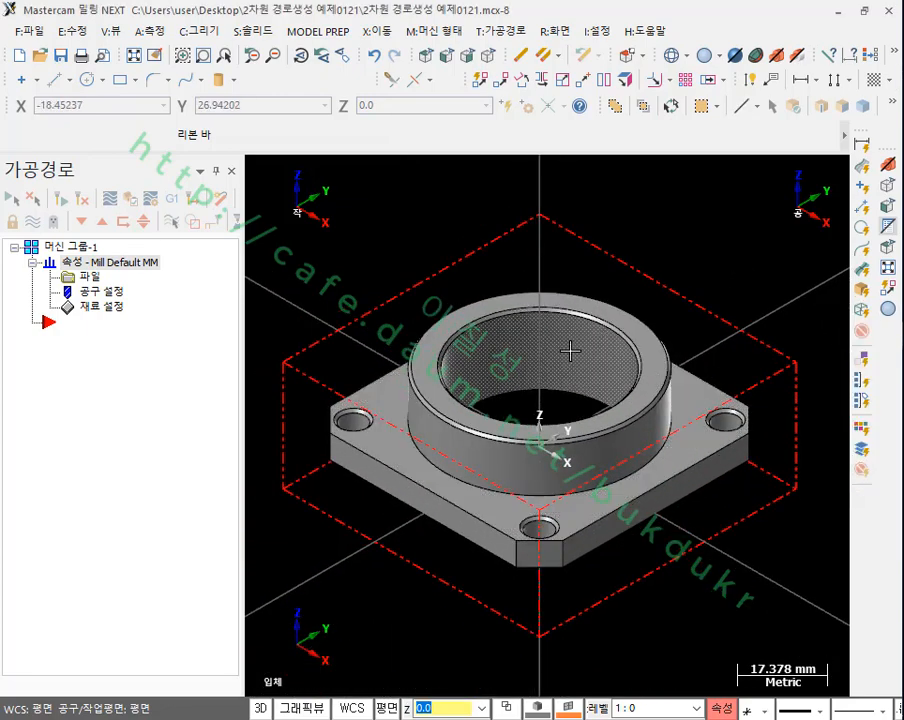
pyautogui.click(502, 38)
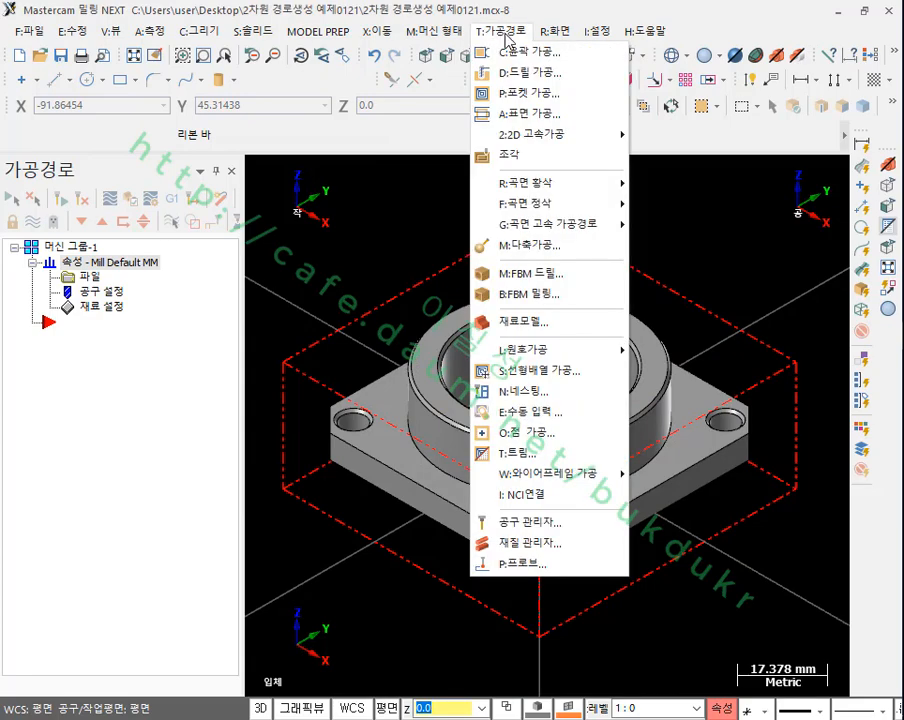
pyautogui.click(373, 238)
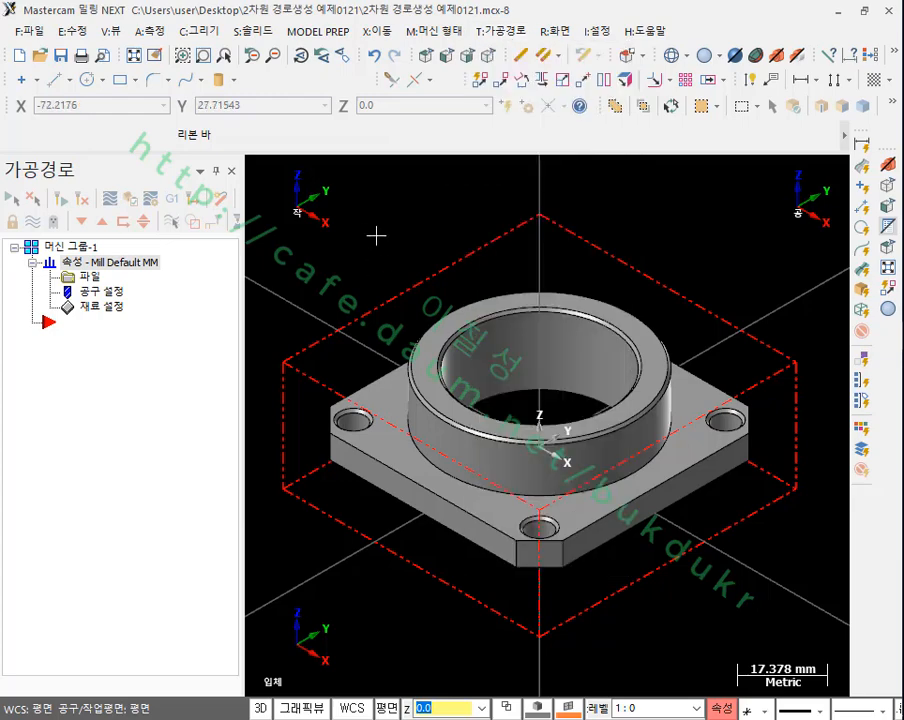
# Step: Sketch a rectangle about 71 mm square along the stock's outline in the top view and check it in the isometric view
pyautogui.scroll(-5, 509, 372)
pyautogui.click(428, 56)
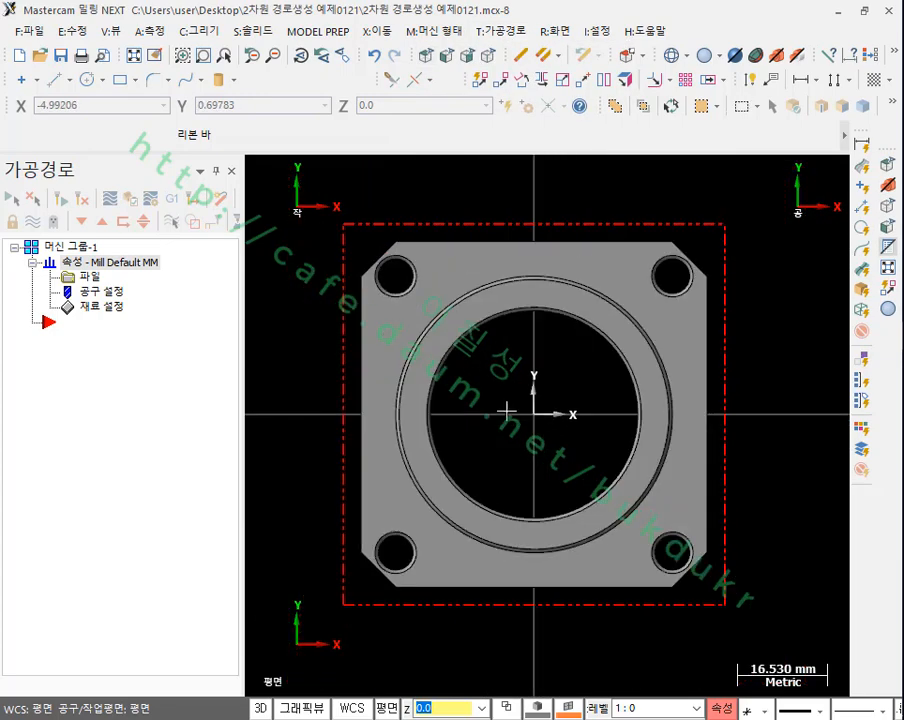
pyautogui.click(120, 80)
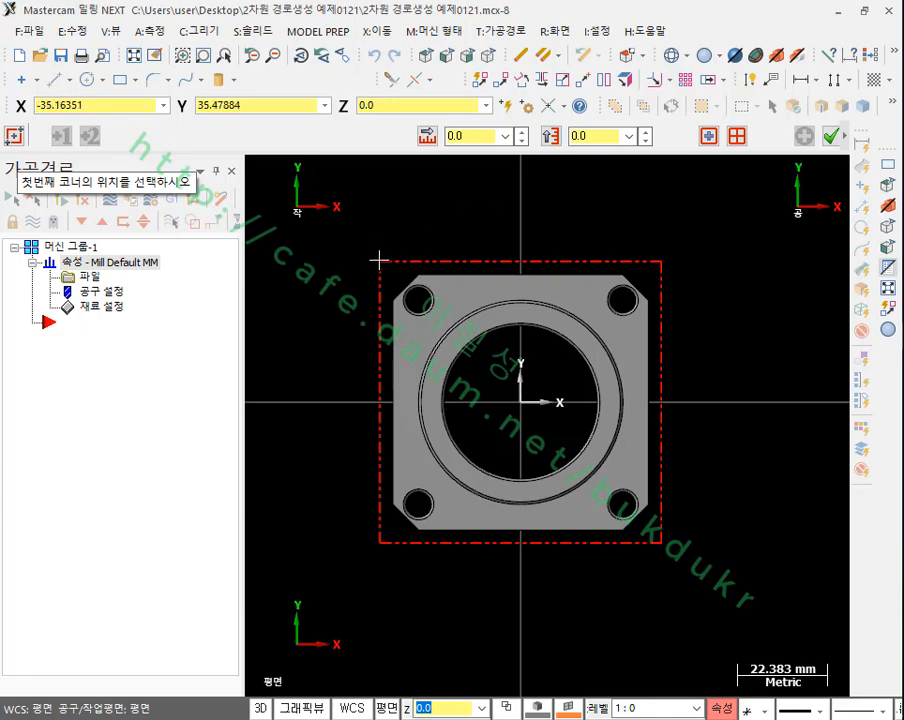
pyautogui.click(378, 260)
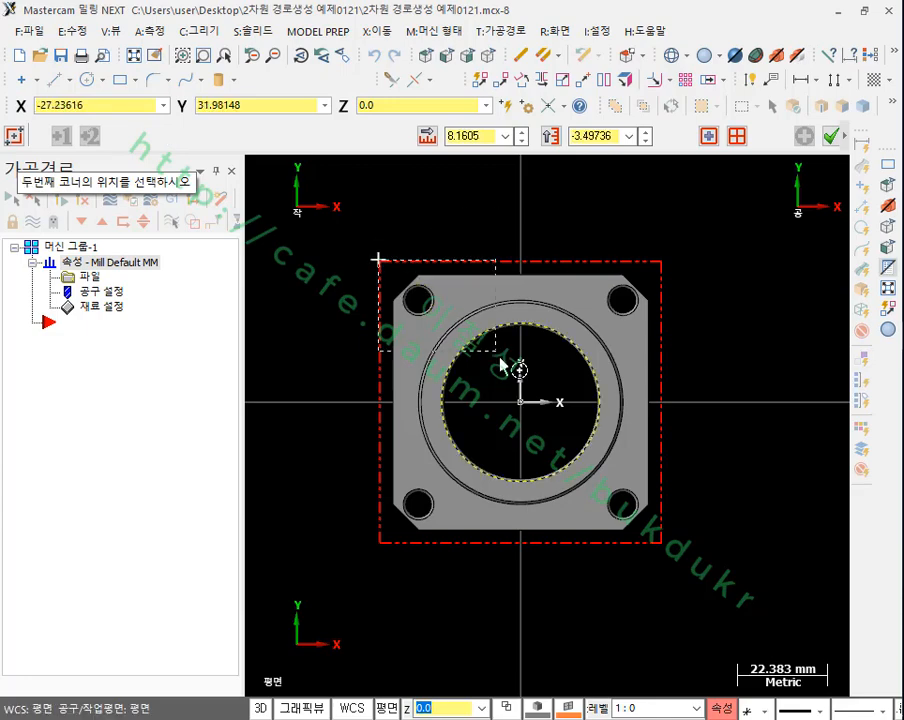
pyautogui.click(661, 544)
pyautogui.click(829, 136)
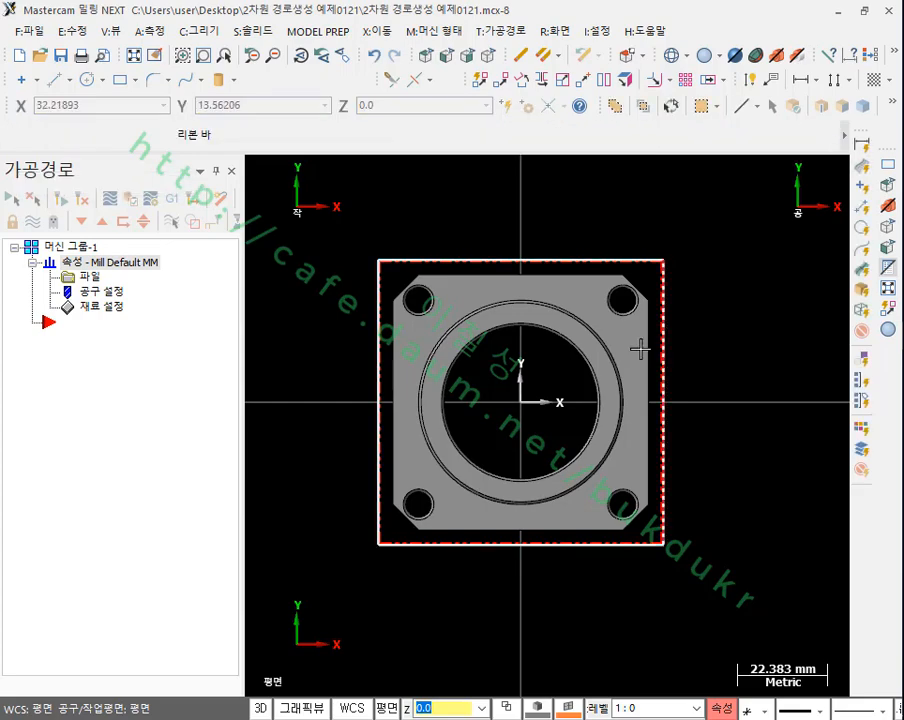
pyautogui.click(489, 54)
pyautogui.scroll(1, 530, 286)
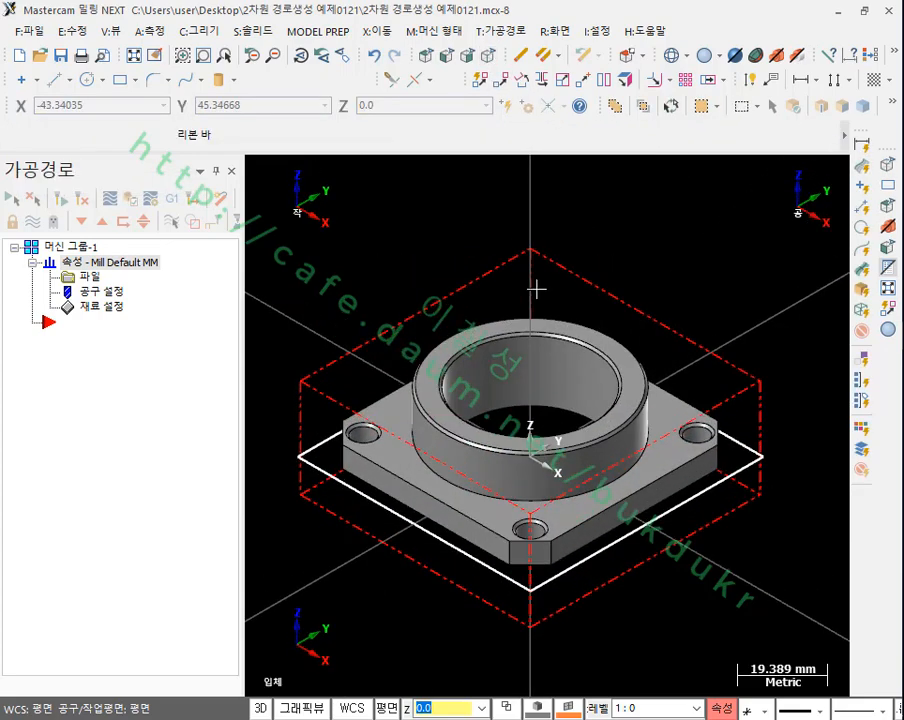
# Step: Check the stock's X, Y and Z dimensions in the machine group's stock setup
pyautogui.doubleClick(98, 308)
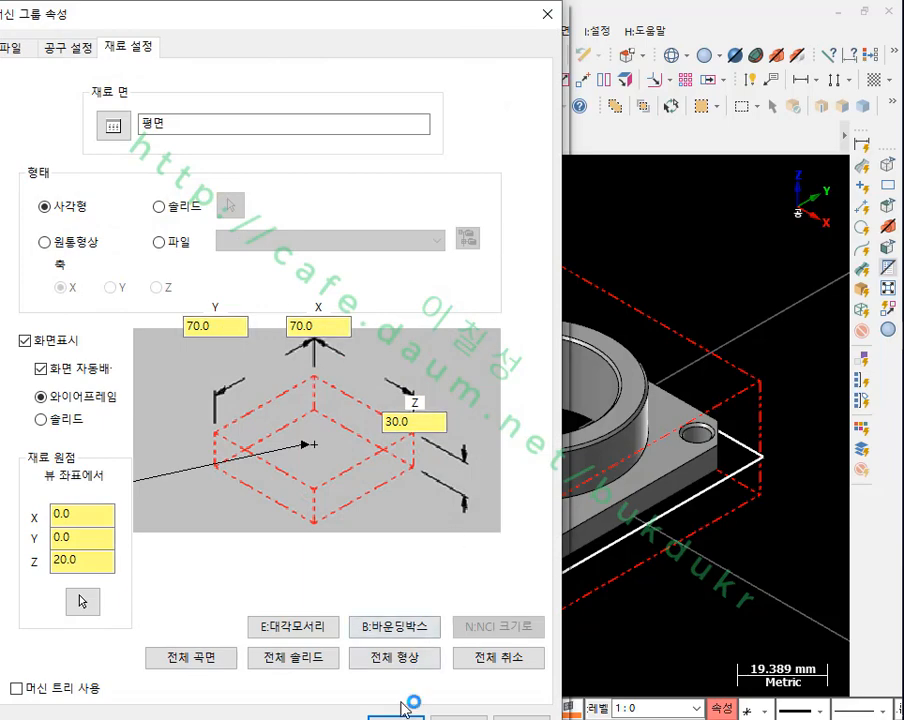
pyautogui.click(402, 717)
pyautogui.scroll(-1, 648, 246)
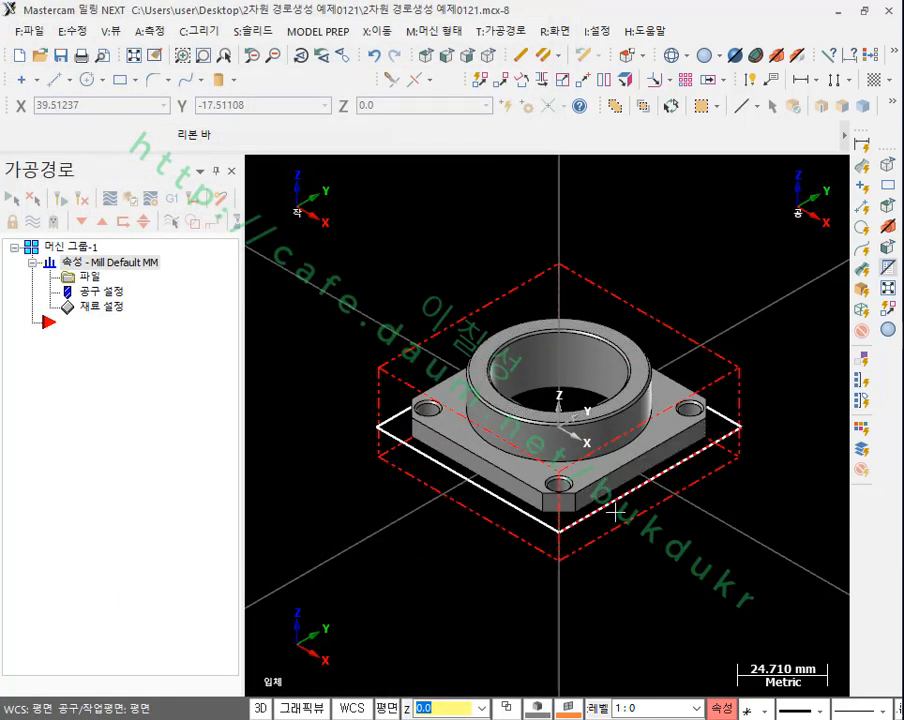
# Step: Draw a 70 by 70 mm rectangle centred on the origin in the top view and show it in the isometric view
pyautogui.click(427, 55)
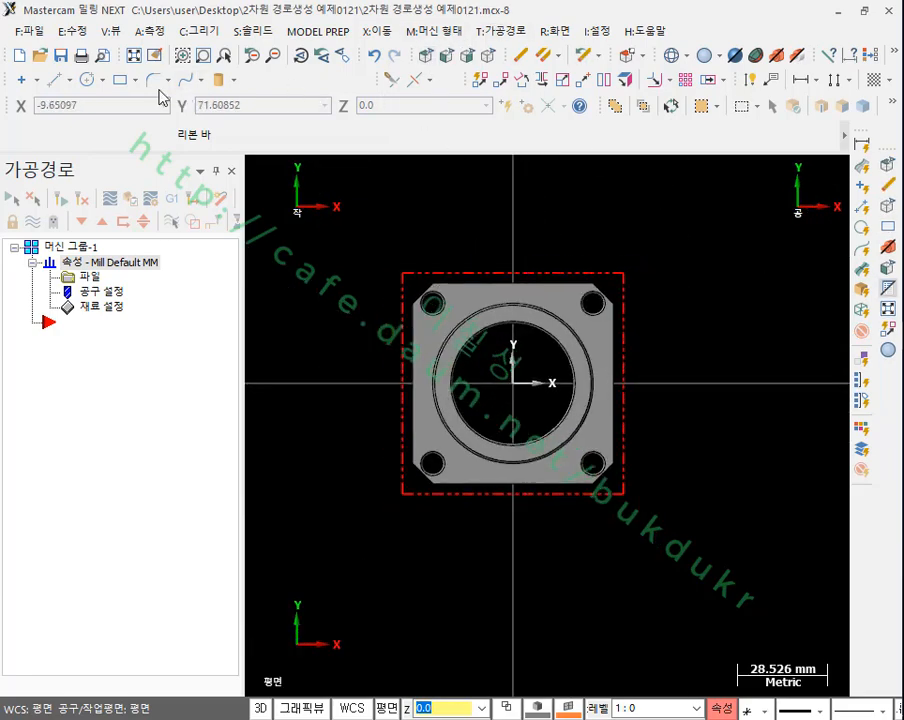
pyautogui.click(119, 79)
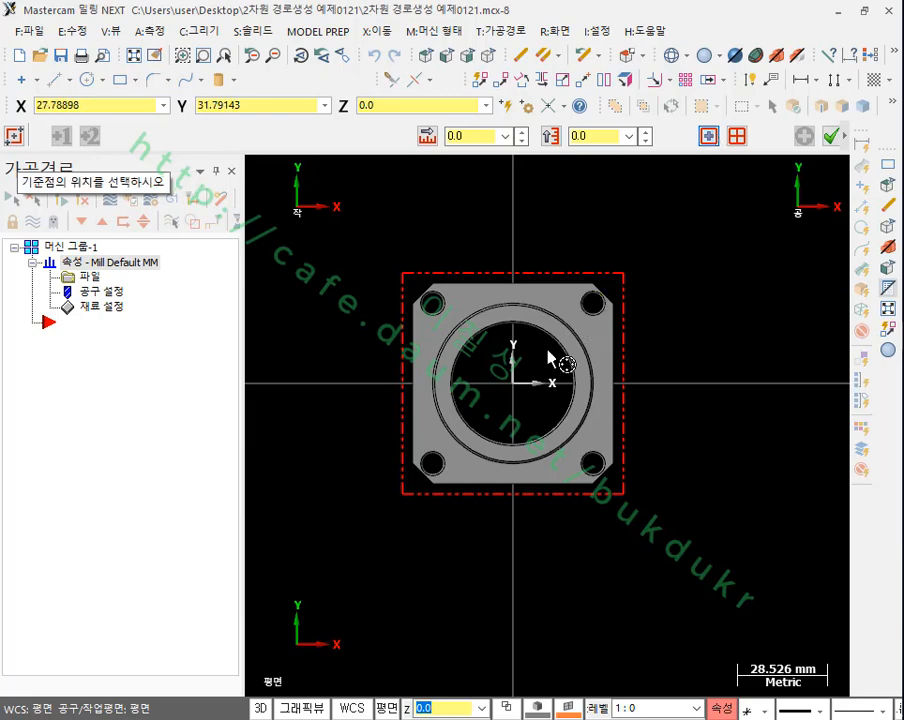
pyautogui.click(512, 383)
pyautogui.click(677, 241)
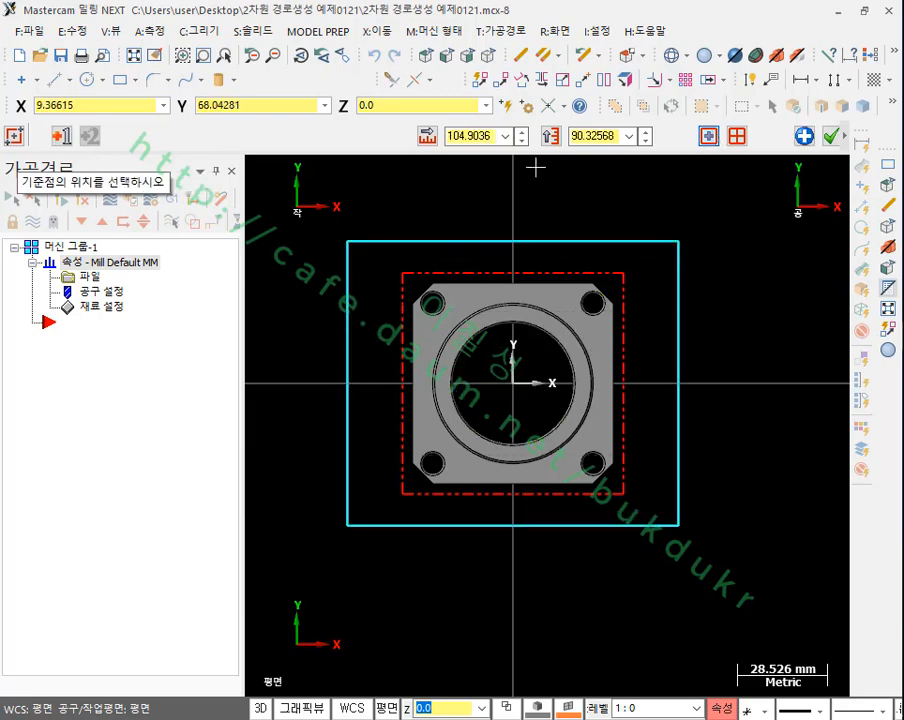
pyautogui.doubleClick(476, 138)
pyautogui.write('70')
pyautogui.press('Tab')
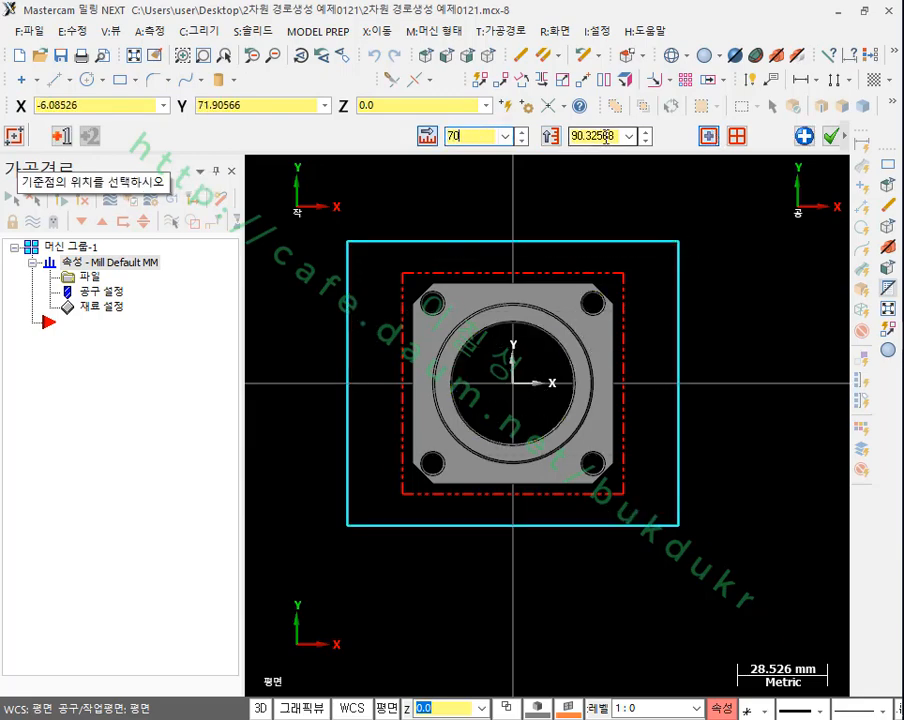
pyautogui.write('72.2')
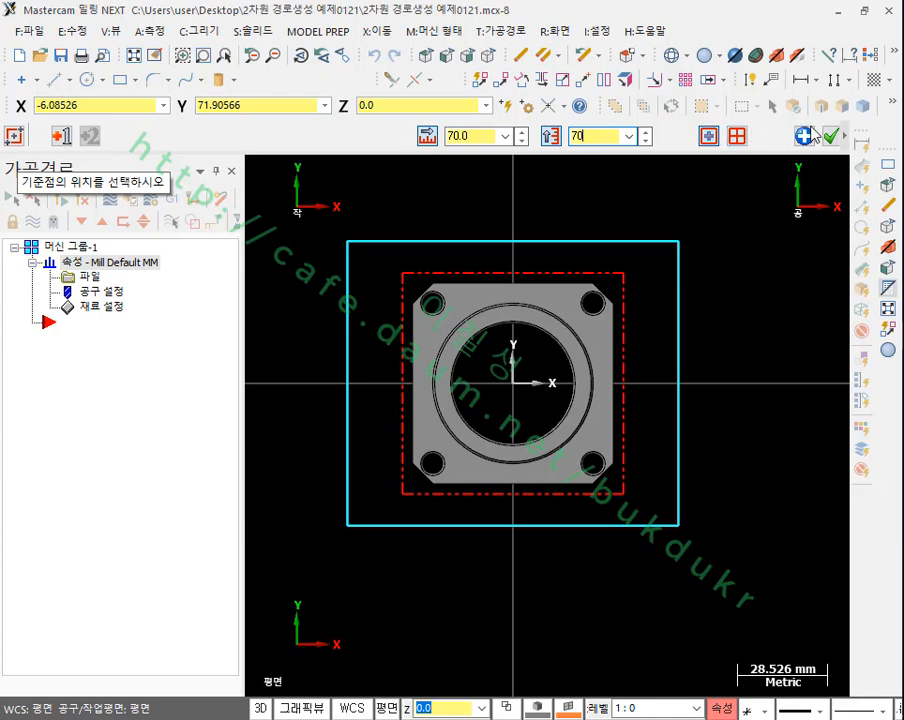
pyautogui.write('0')
pyautogui.click(829, 135)
pyautogui.click(489, 62)
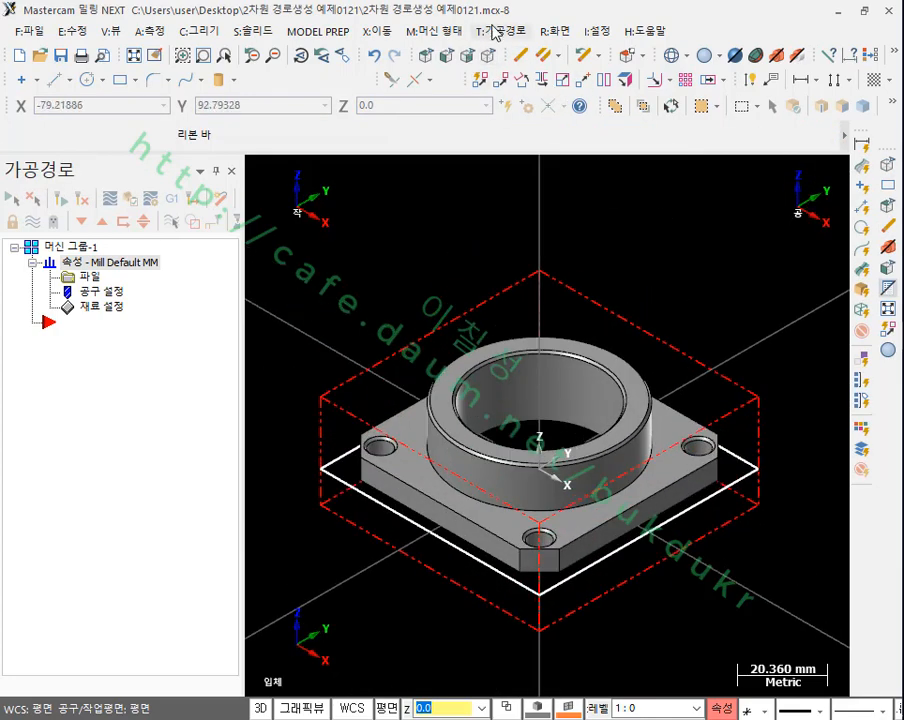
# Step: Start a pocket toolpath and chain the 70 mm rectangle around the flange as its outer boundary
pyautogui.click(501, 31)
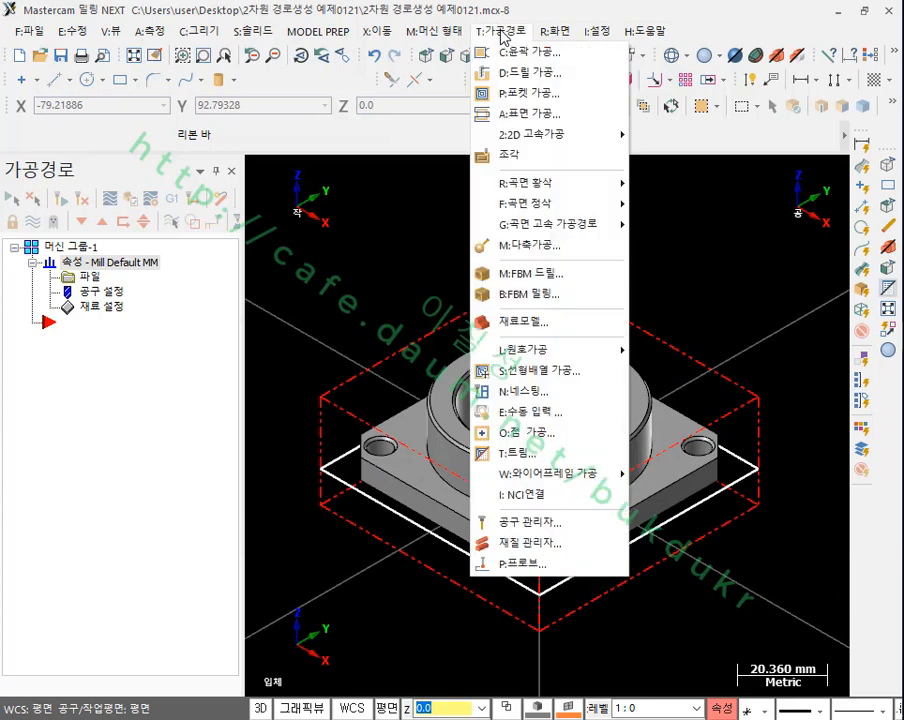
pyautogui.click(527, 94)
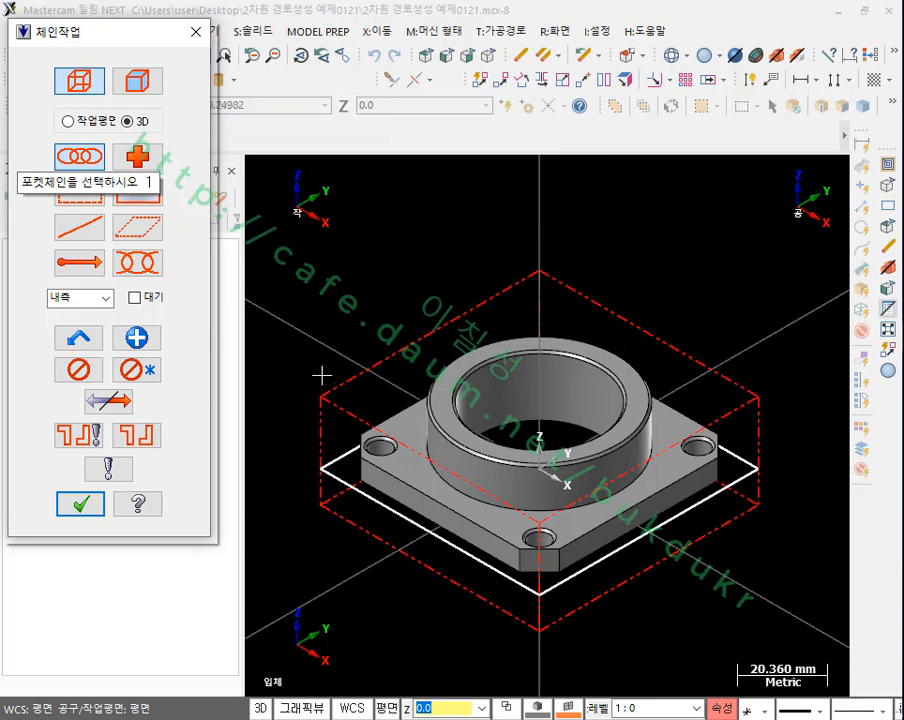
pyautogui.scroll(1, 430, 606)
pyautogui.click(305, 418)
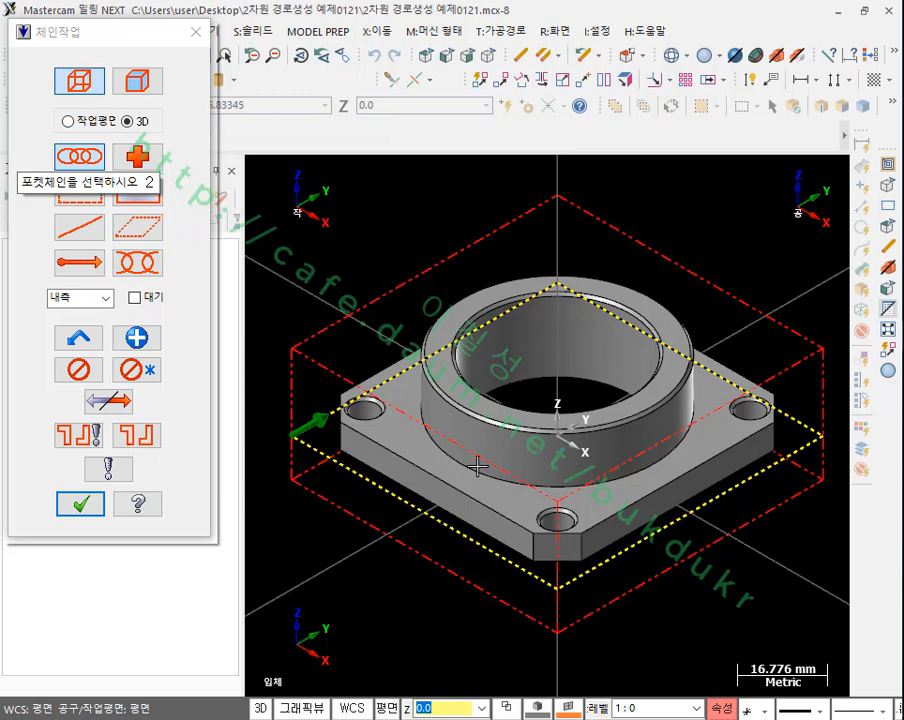
# Step: Add the solid edge loop where the flange's round boss meets the plate as the pocket's second chain, and accept the chains
pyautogui.click(145, 86)
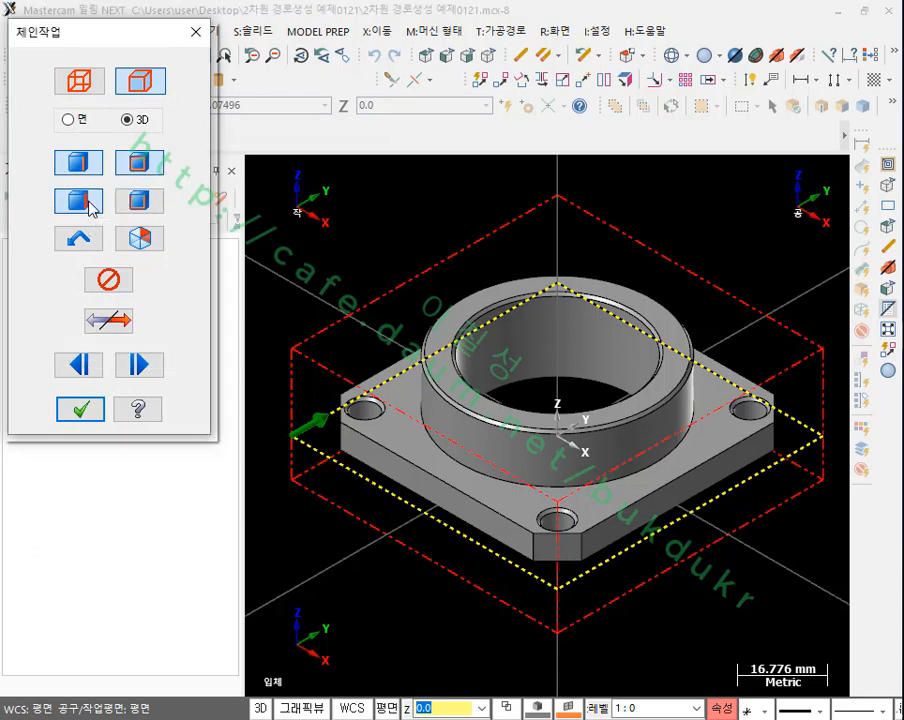
pyautogui.click(426, 442)
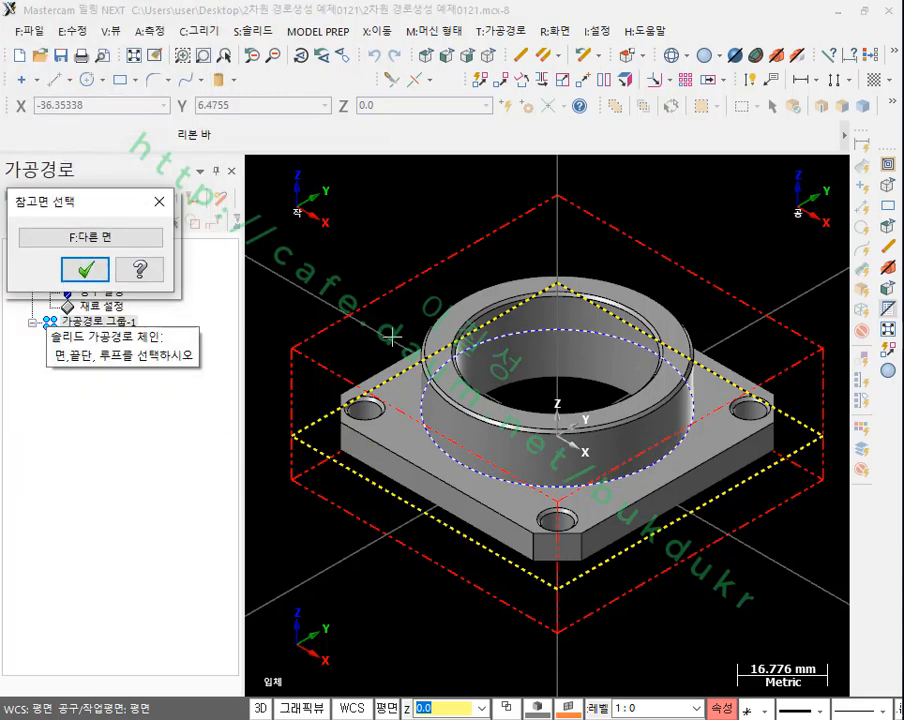
pyautogui.click(85, 269)
pyautogui.click(92, 410)
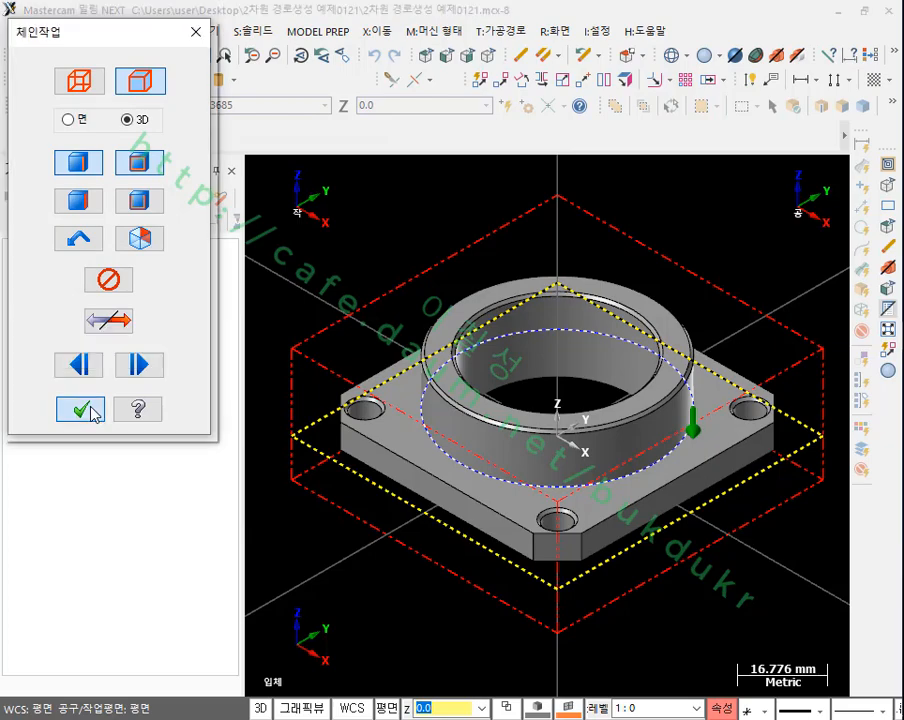
# Step: Review the rectangle chain and the boss's solid loop in the pocket's chain manager
pyautogui.moveTo(822, 45); pyautogui.dragTo(293, 50)
pyautogui.click(217, 183)
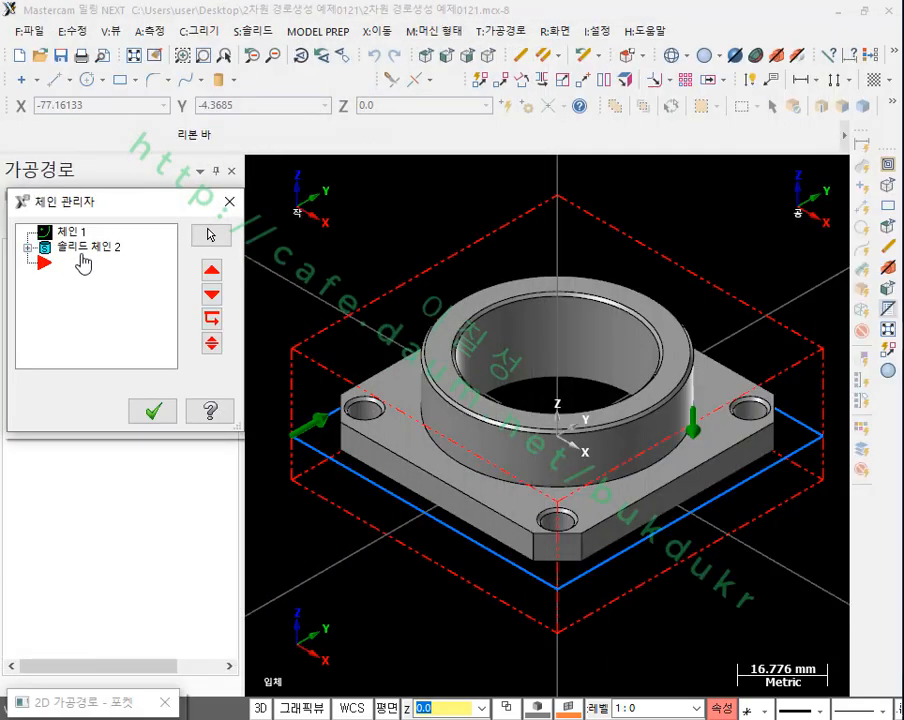
pyautogui.click(70, 233)
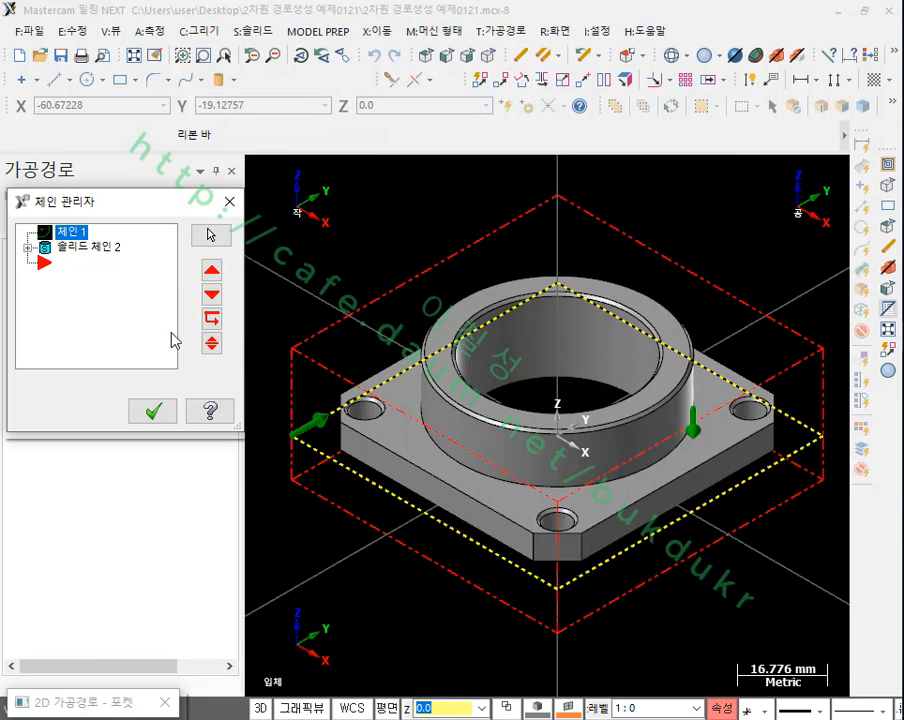
pyautogui.click(29, 247)
pyautogui.click(79, 264)
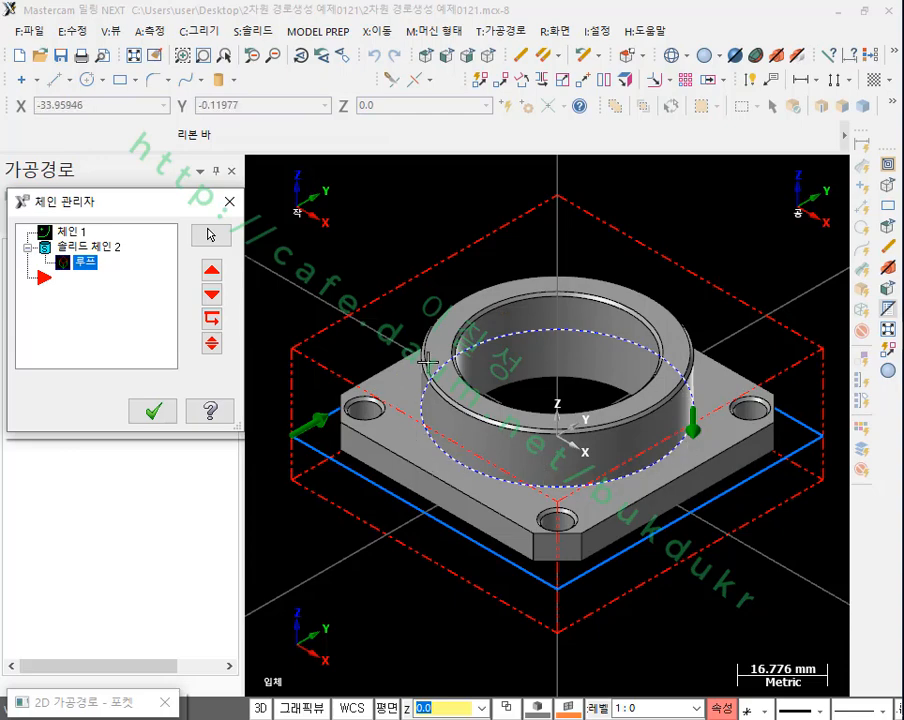
pyautogui.click(155, 411)
# Step: Select the 10 mm flat end mill from the tool library for the pocket toolpath
pyautogui.moveTo(141, 42); pyautogui.dragTo(680, 43)
pyautogui.click(108, 130)
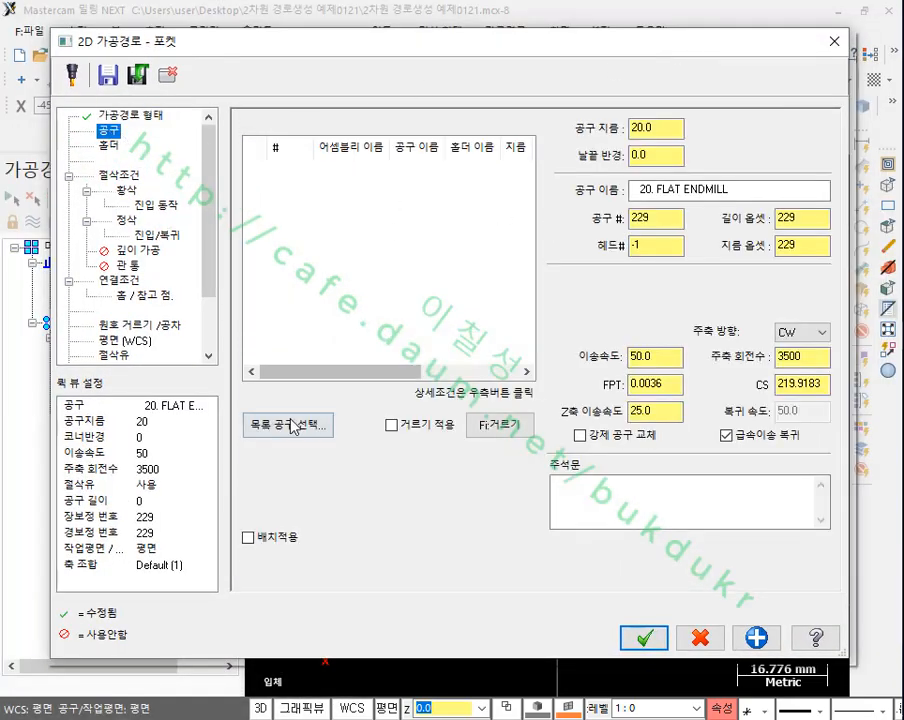
pyautogui.click(330, 412)
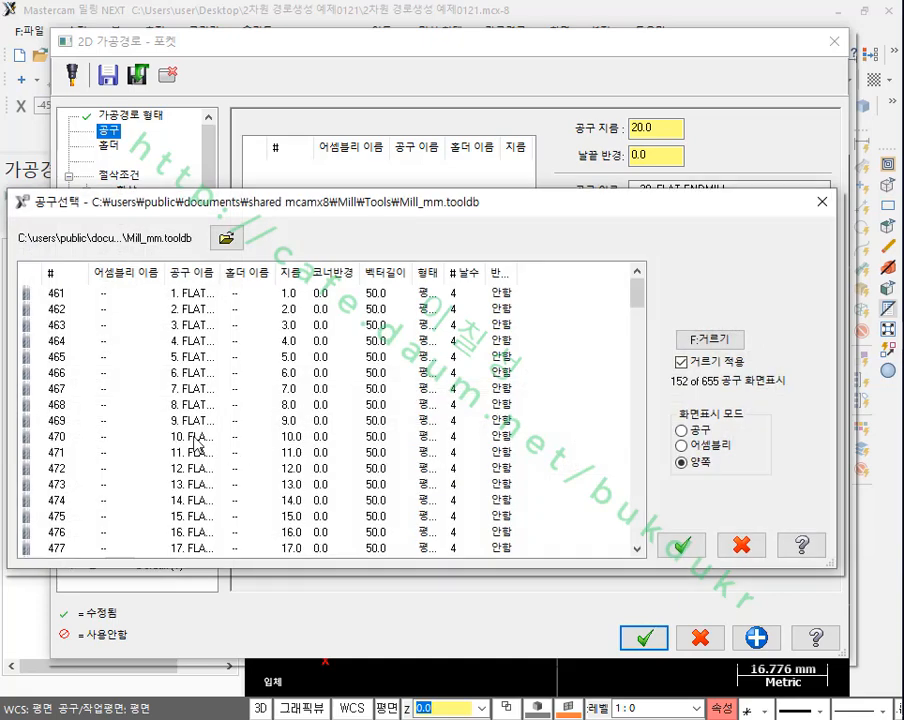
pyautogui.doubleClick(197, 445)
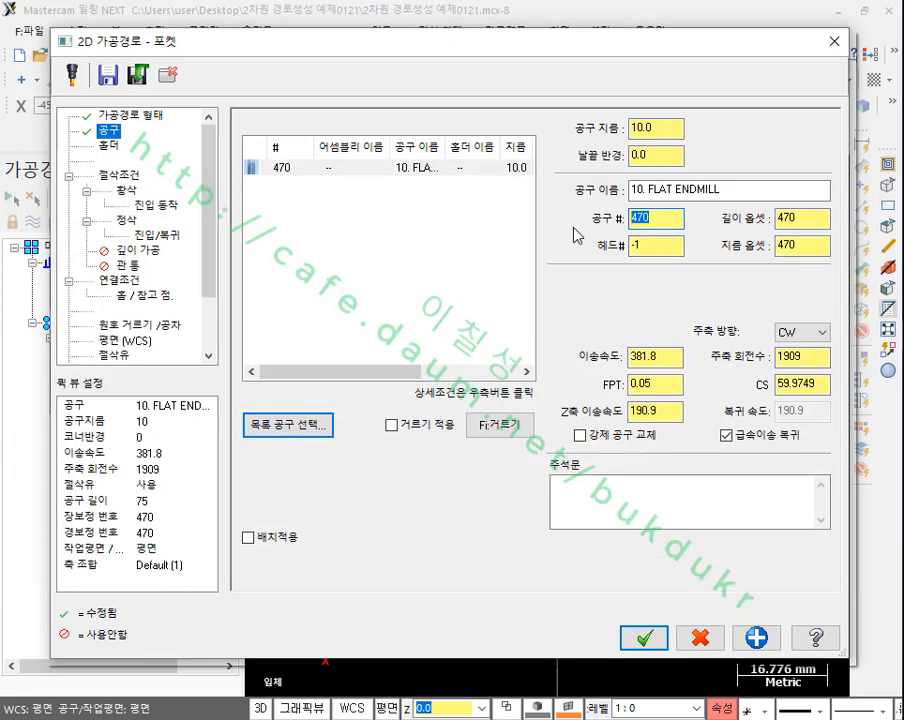
# Step: Set the end mill's tool number, length offset and diameter offset to 1
pyautogui.write('1')
pyautogui.press('Tab')
pyautogui.write('1')
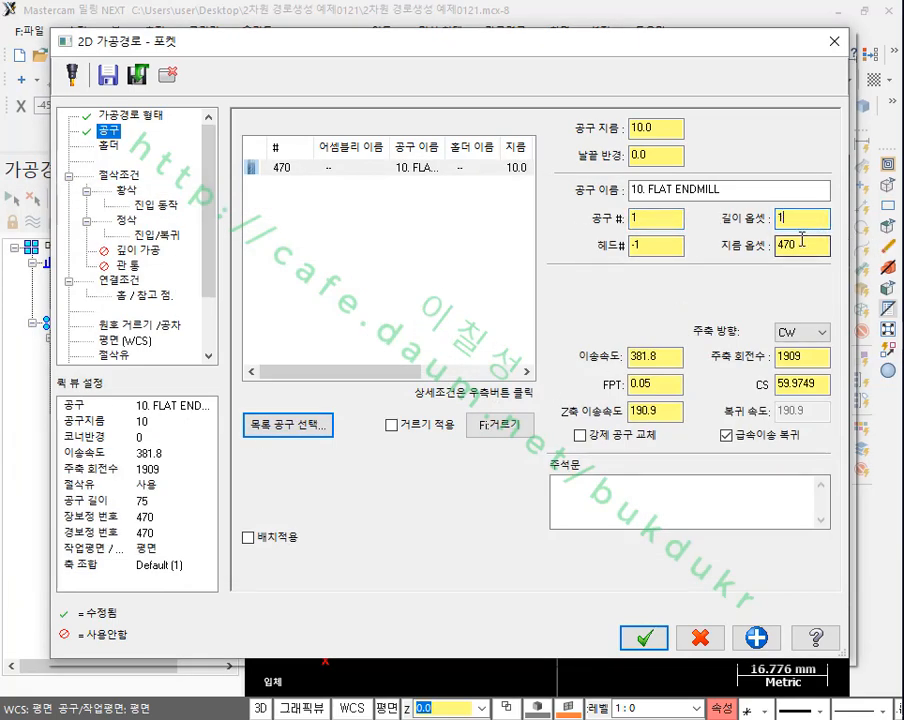
pyautogui.press('Tab')
pyautogui.write('1')
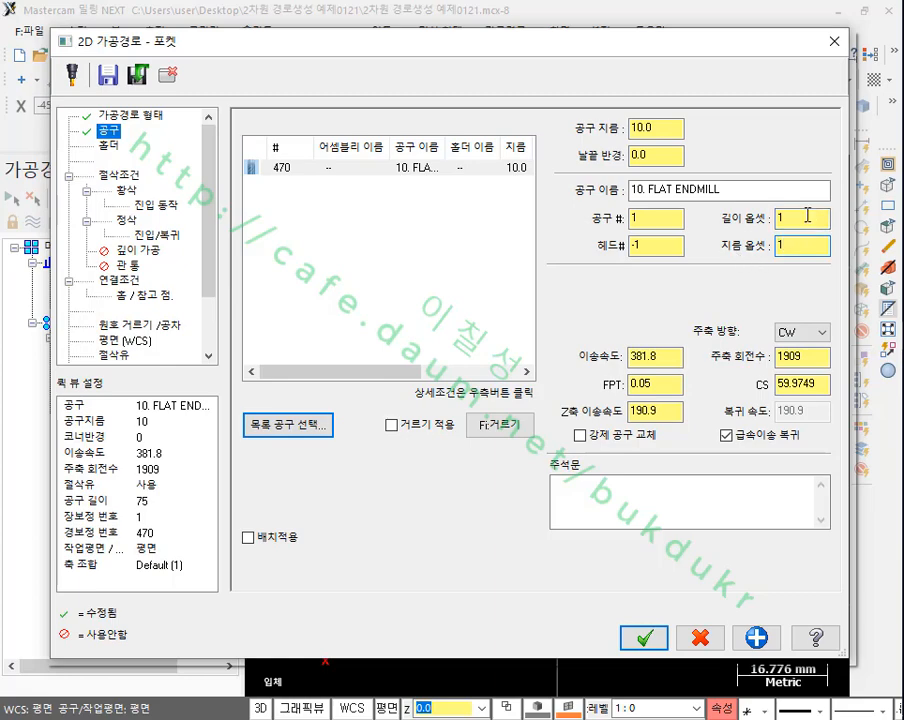
# Step: Set the pocket type to facing (표면가공) with 50% overlap and approach and exit distances of 6 mm
pyautogui.click(118, 175)
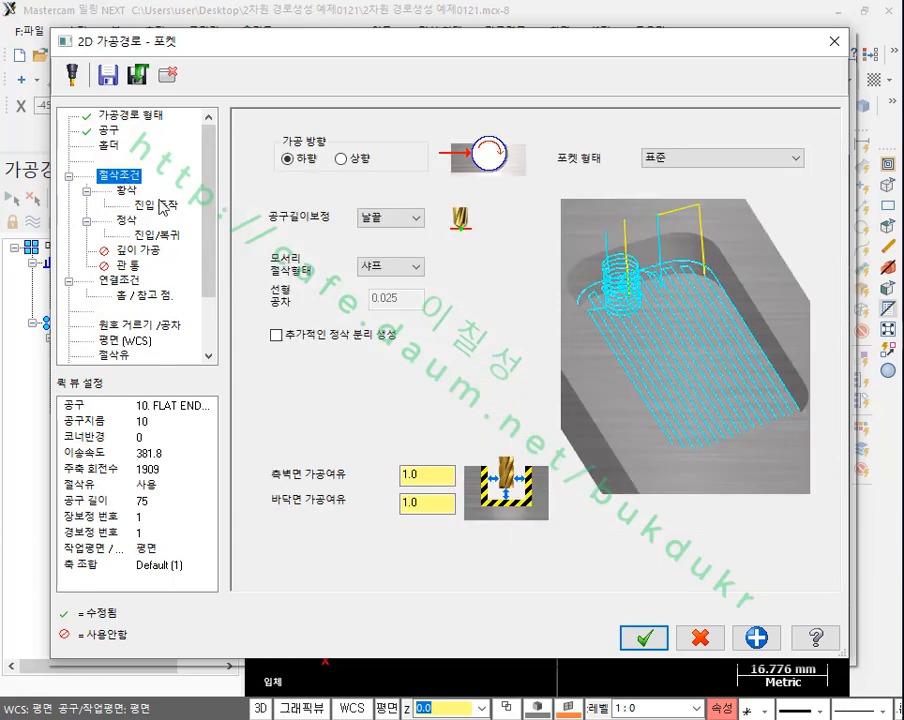
pyautogui.click(702, 157)
pyautogui.click(690, 184)
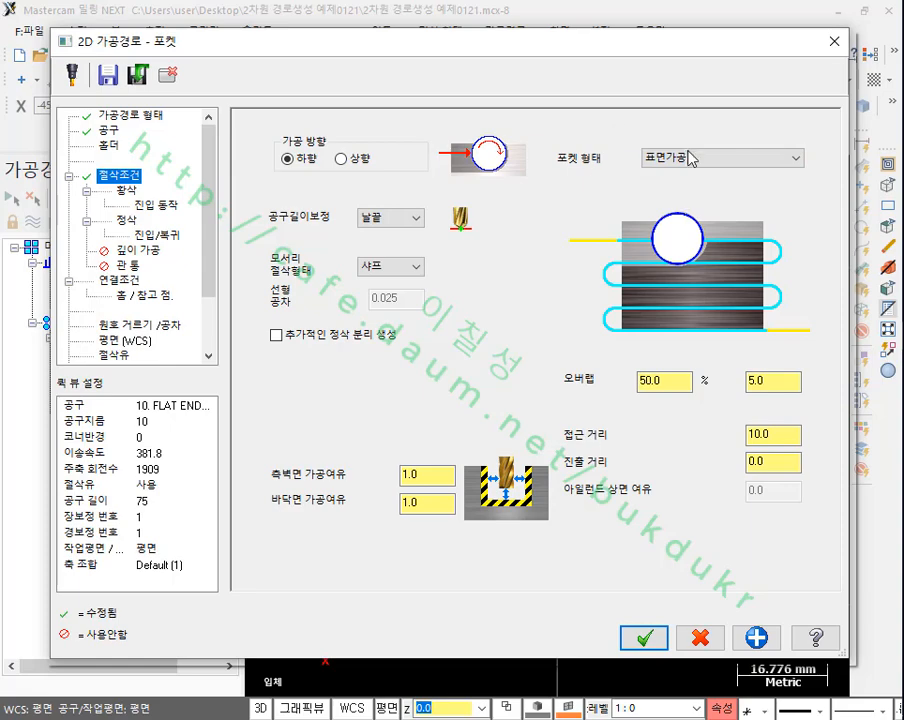
pyautogui.click(776, 384)
pyautogui.press('Tab')
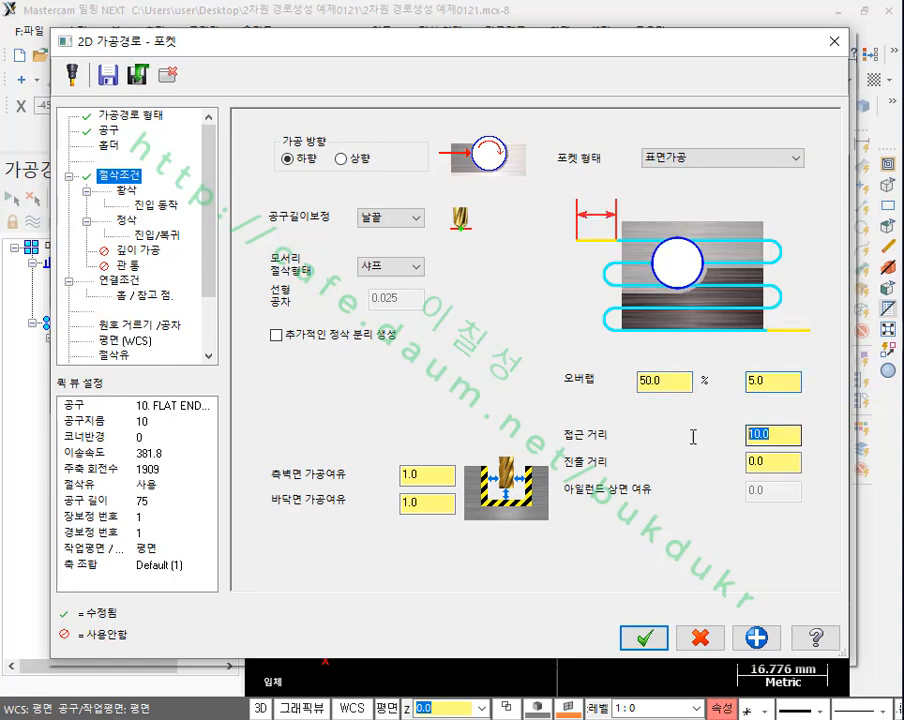
pyautogui.write('6')
pyautogui.press('Tab')
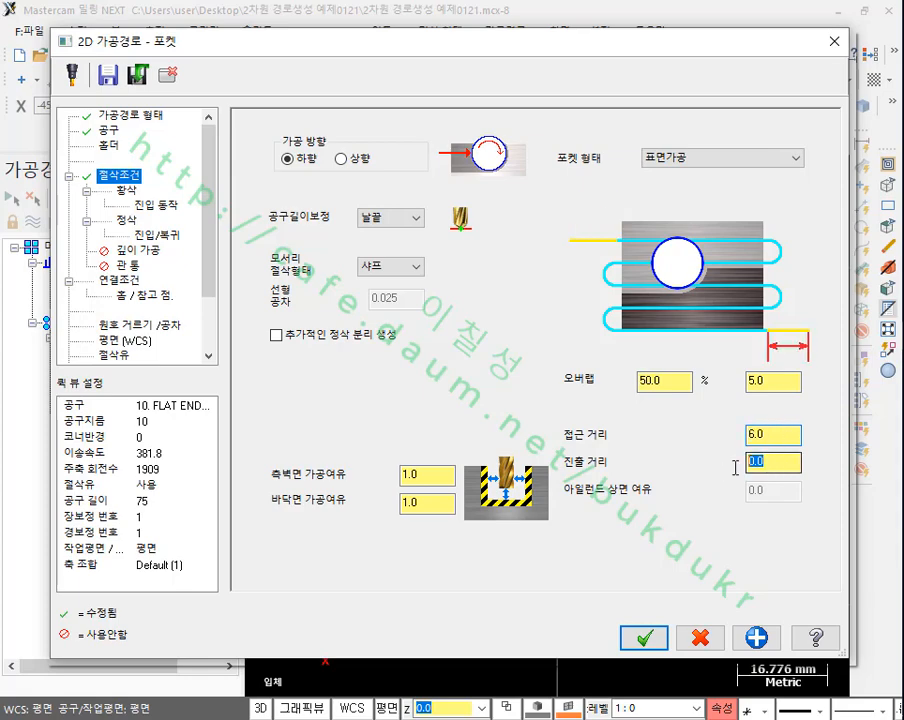
pyautogui.write('6')
pyautogui.press('Tab')
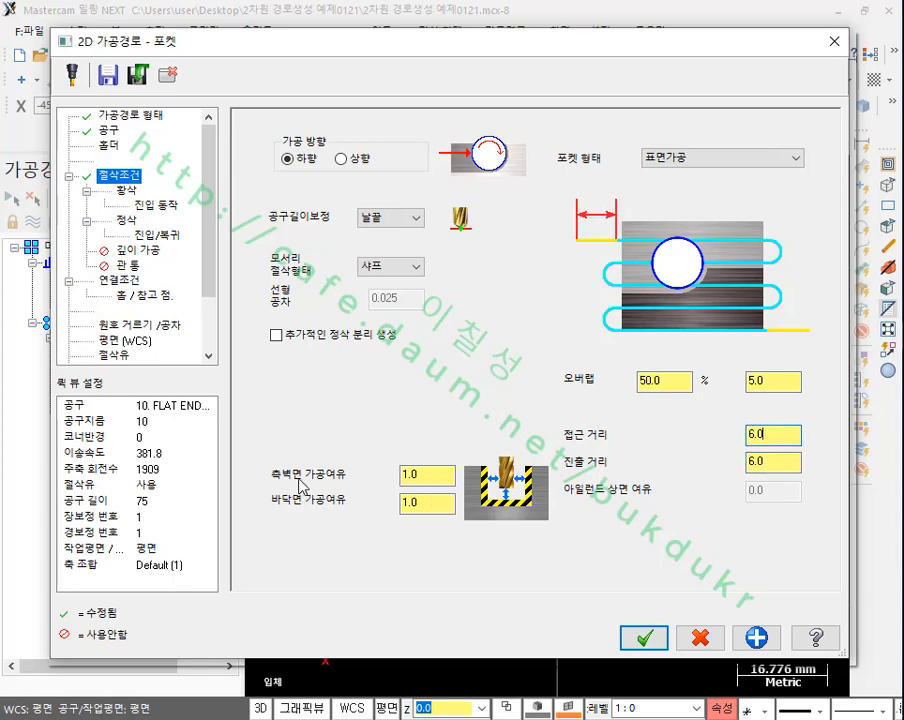
# Step: Set the stock to leave on walls and floors to 0
pyautogui.moveTo(435, 478); pyautogui.dragTo(373, 474)
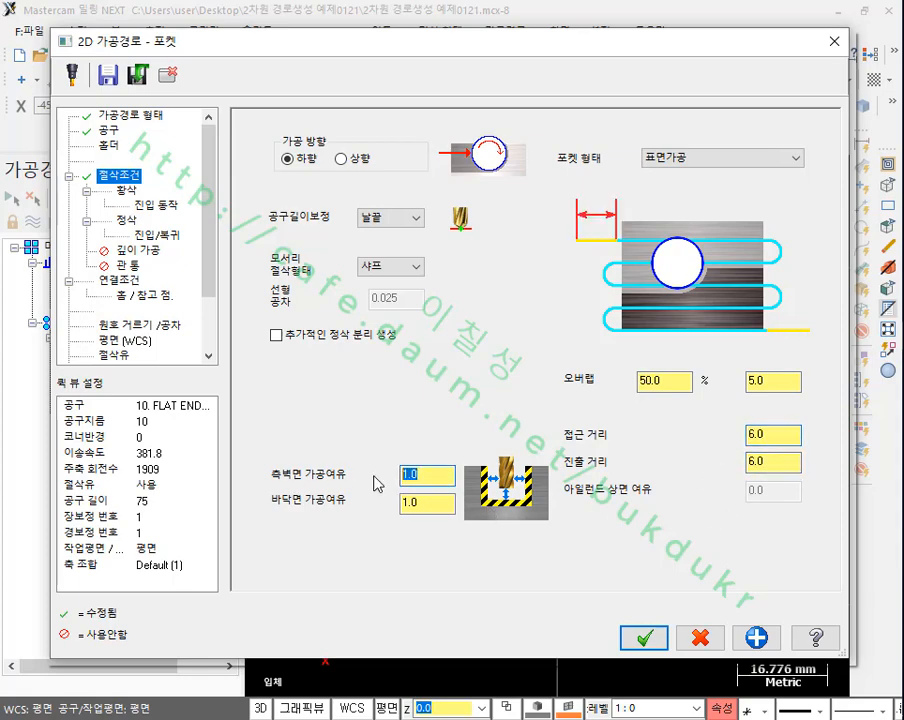
pyautogui.moveTo(446, 502); pyautogui.dragTo(411, 505)
pyautogui.write('0')
pyautogui.click(429, 476)
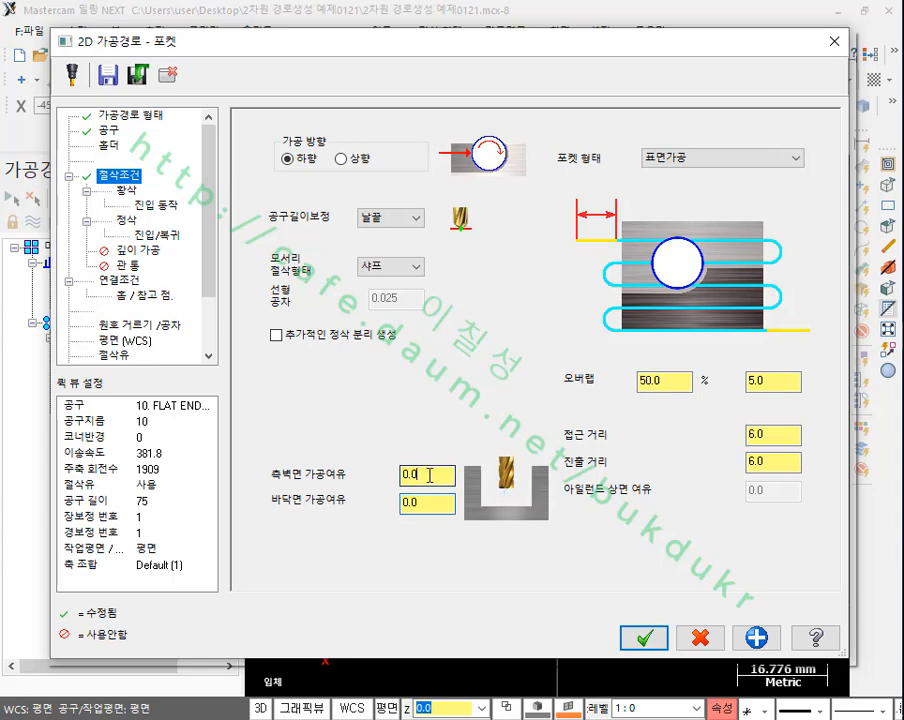
# Step: Set roughing to constant overlap spiral (일정한 오버랩 나선형절삭) without inside-to-outside cutting, and set its entry motion to 자동으로 부여
pyautogui.click(127, 190)
pyautogui.click(371, 190)
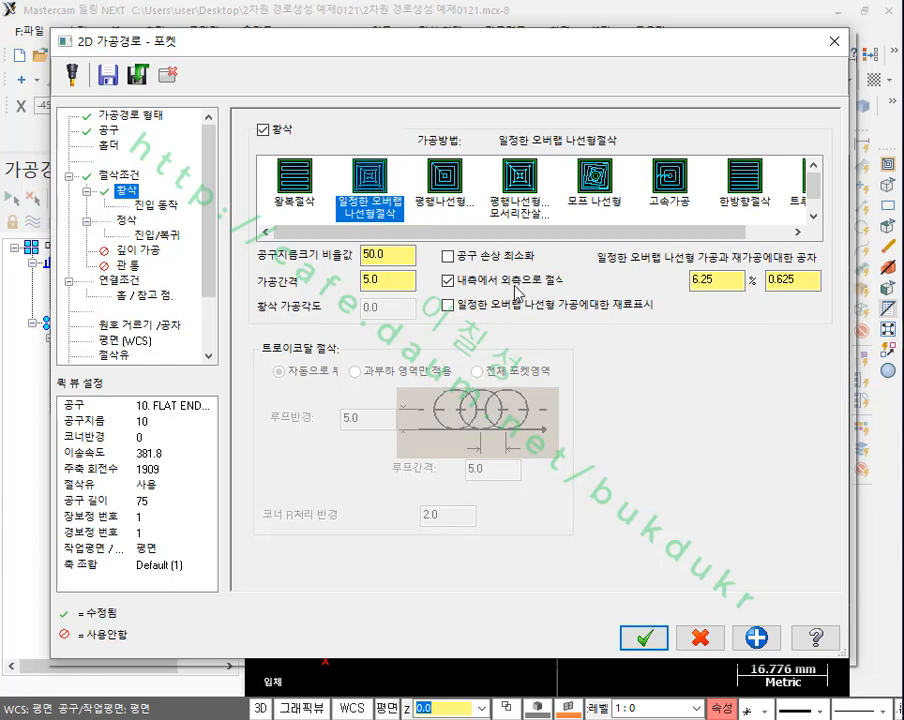
pyautogui.click(448, 281)
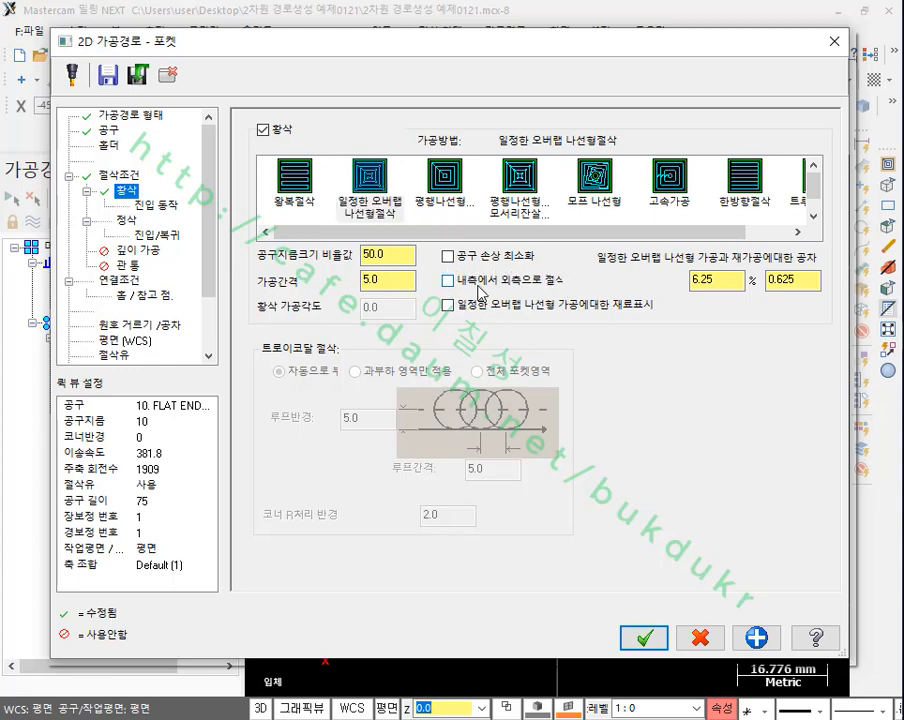
pyautogui.click(165, 205)
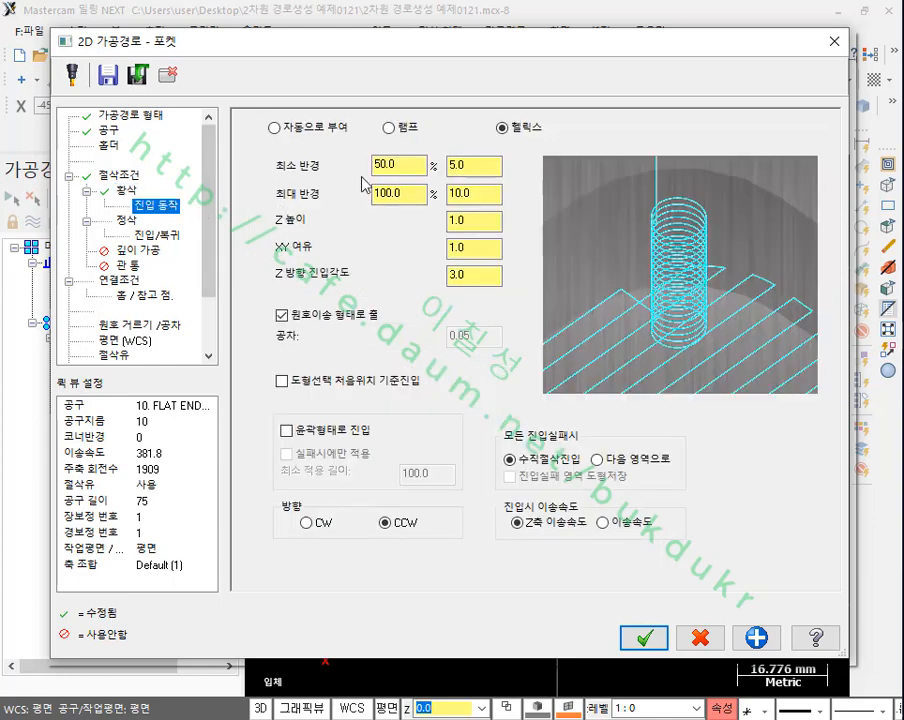
pyautogui.click(275, 128)
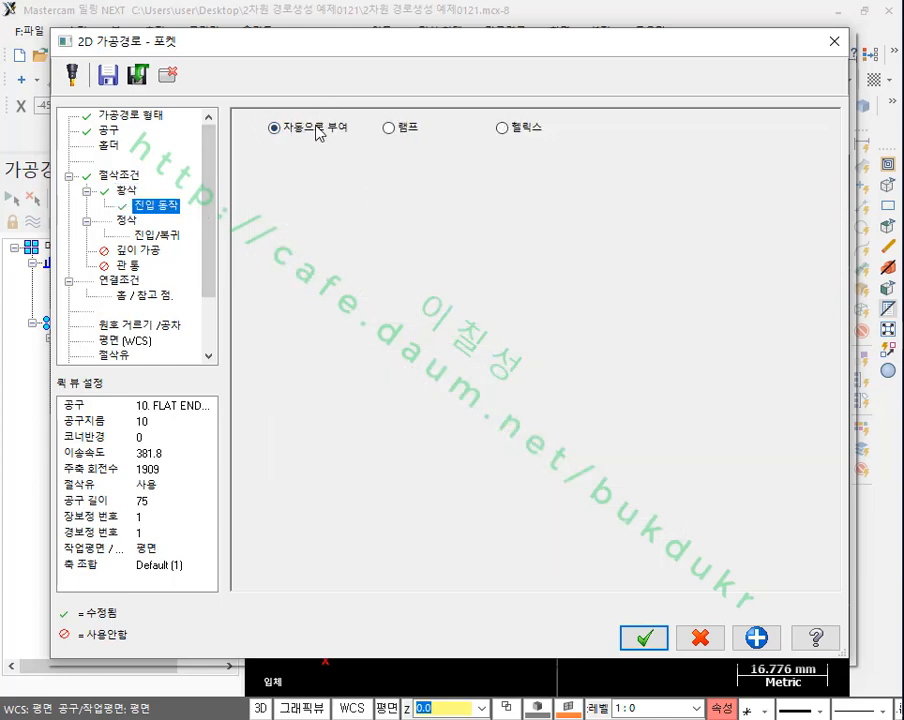
# Step: Set the finish pass spacing to 0.5 mm and turn off finishing of the outer boundary (외측윤곽 정삭실행)
pyautogui.click(133, 223)
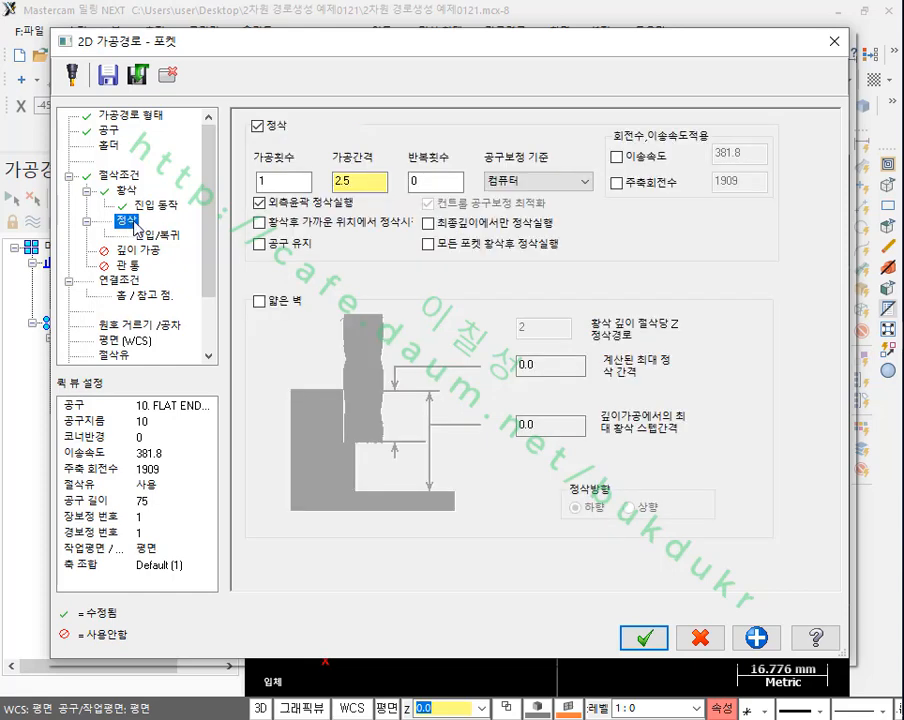
pyautogui.doubleClick(345, 180)
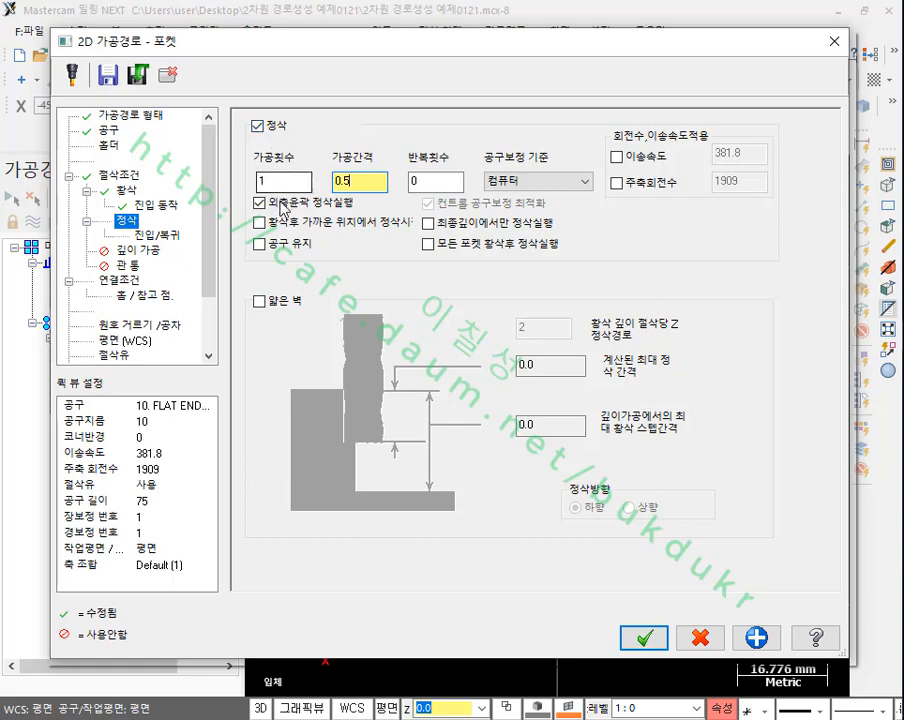
pyautogui.click(273, 205)
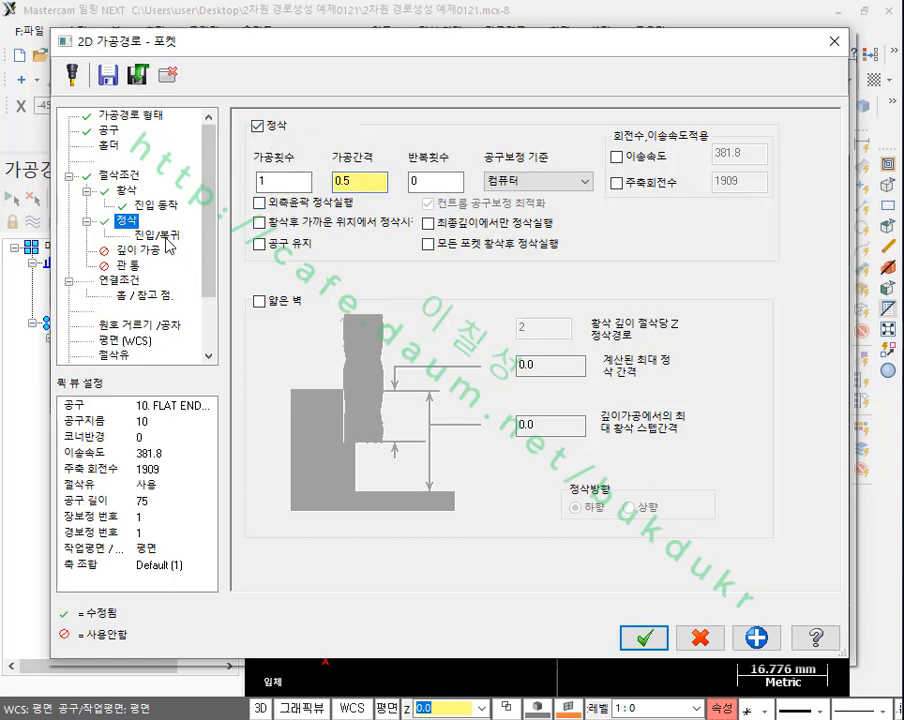
# Step: Set the lead-in line length and arc radius to 1 mm and copy these values to the lead-out
pyautogui.click(222, 236)
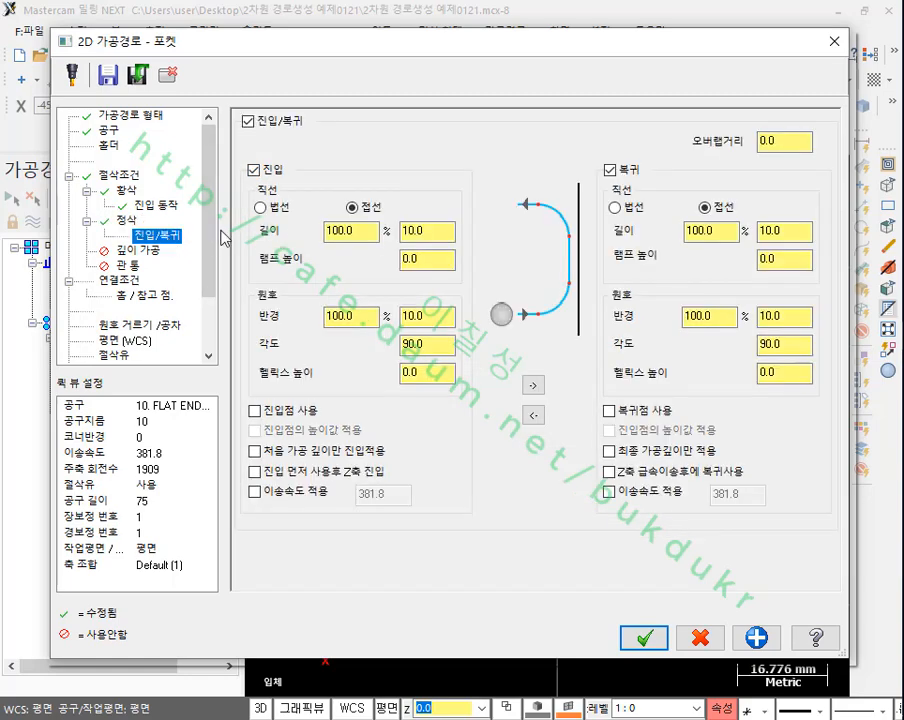
pyautogui.doubleClick(412, 231)
pyautogui.write('1')
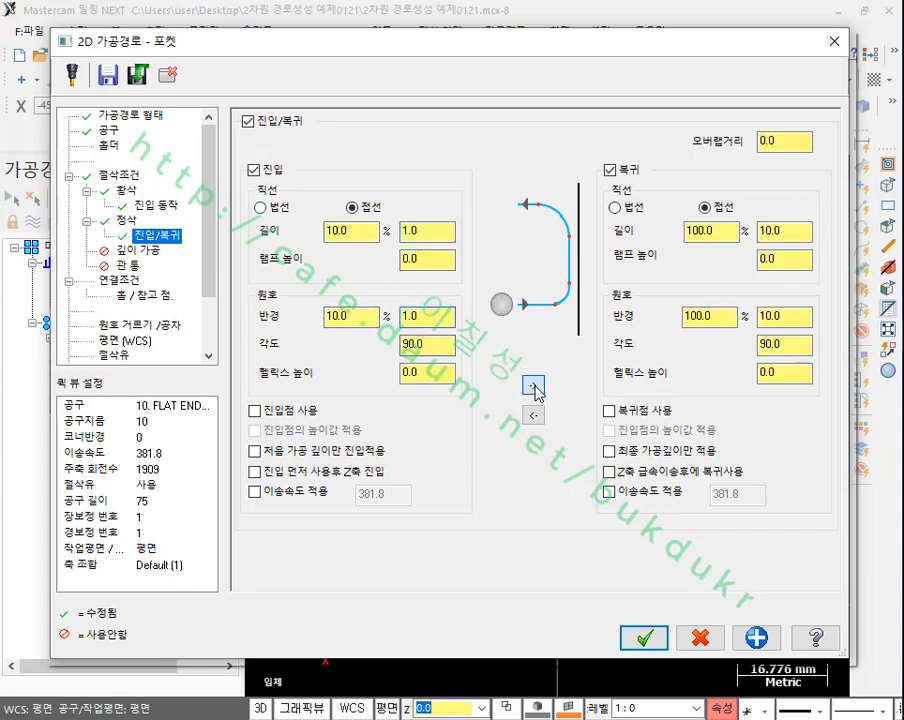
pyautogui.click(533, 384)
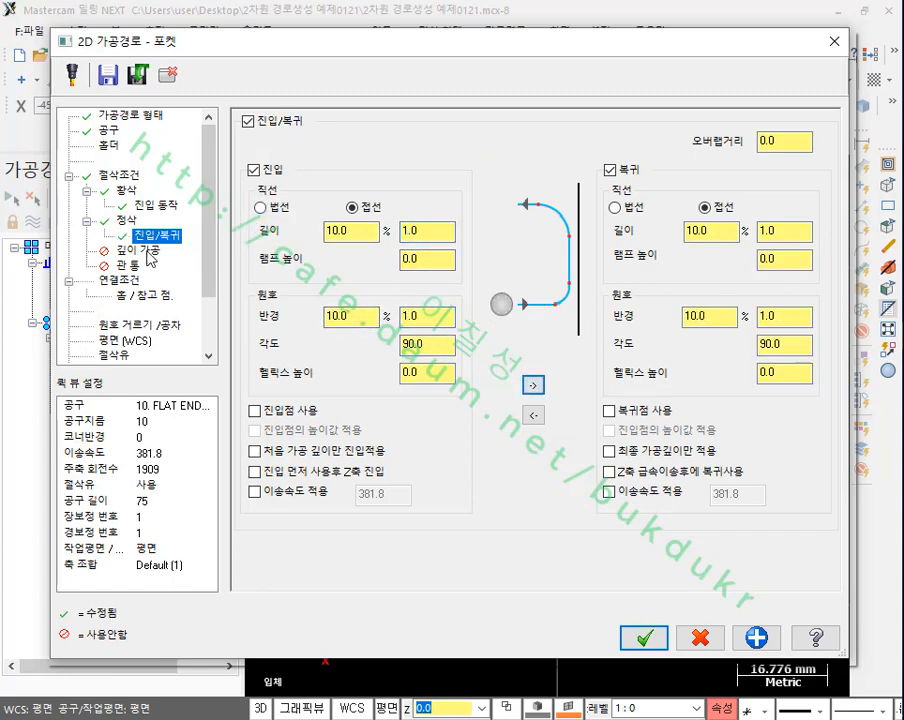
# Step: In the linking parameters, set the depth mode to absolute and the top of stock to 20 mm
pyautogui.click(119, 281)
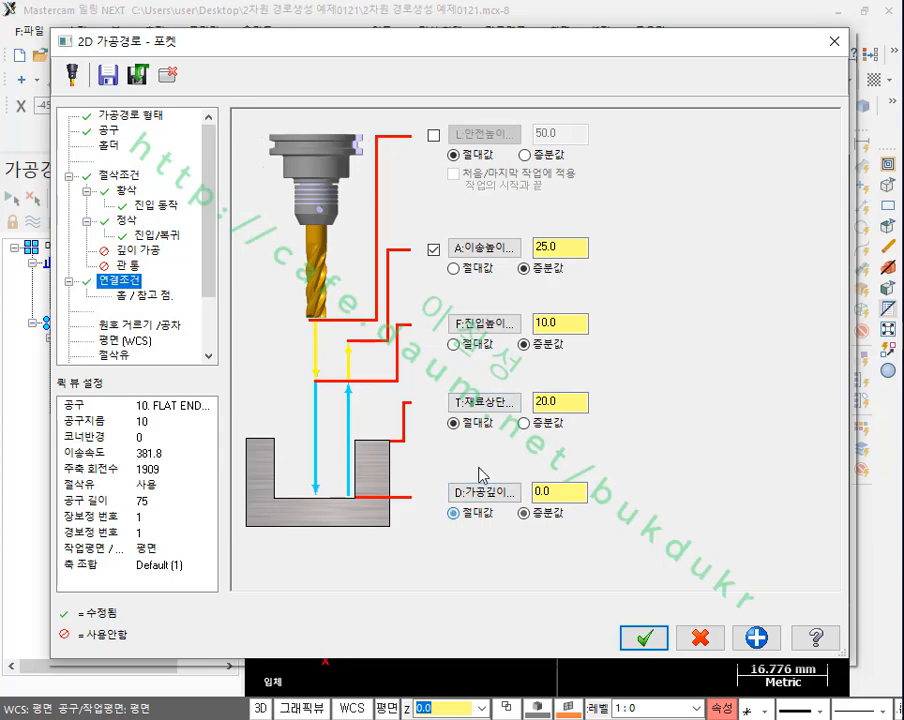
pyautogui.click(499, 404)
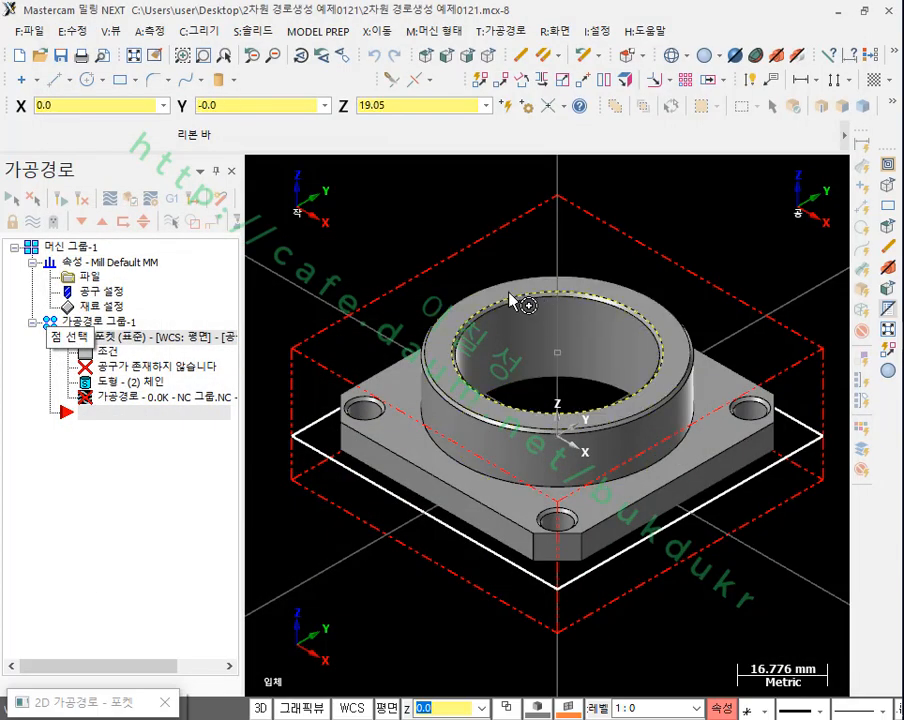
pyautogui.click(506, 294)
pyautogui.moveTo(563, 399); pyautogui.dragTo(527, 401)
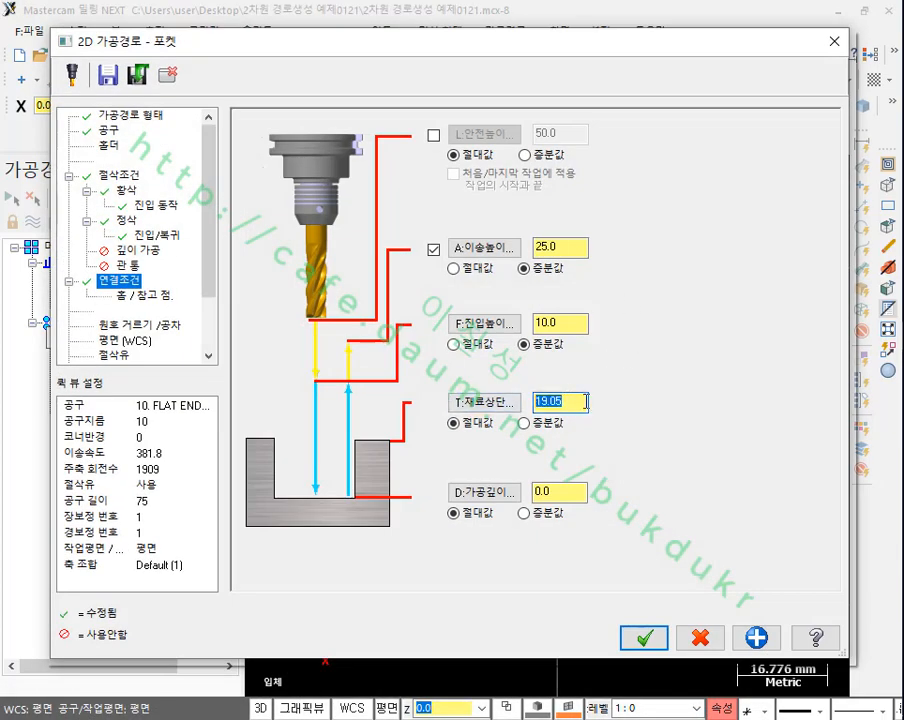
pyautogui.write('20')
# Step: Take the absolute cutting depth of 6.35 mm from the flange plate's top face and generate the pocket toolpath
pyautogui.click(484, 492)
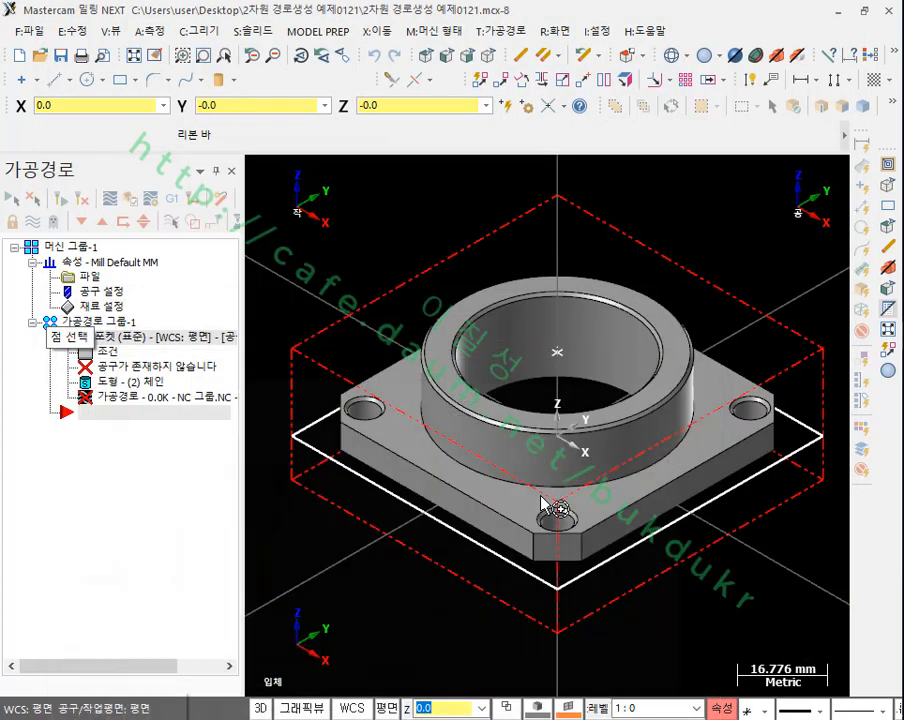
pyautogui.click(474, 473)
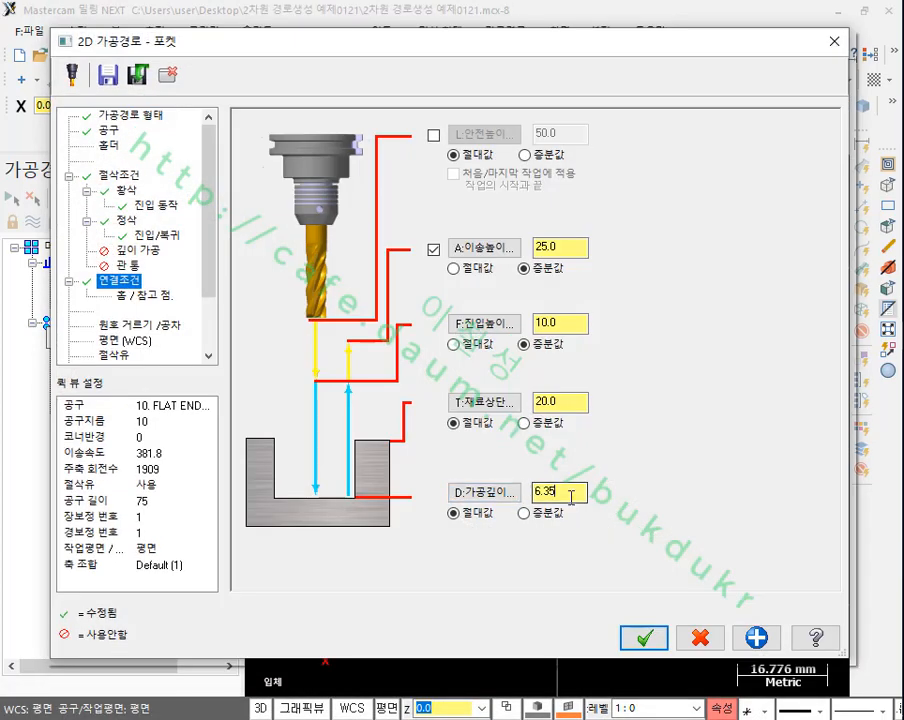
pyautogui.moveTo(573, 490); pyautogui.dragTo(536, 492)
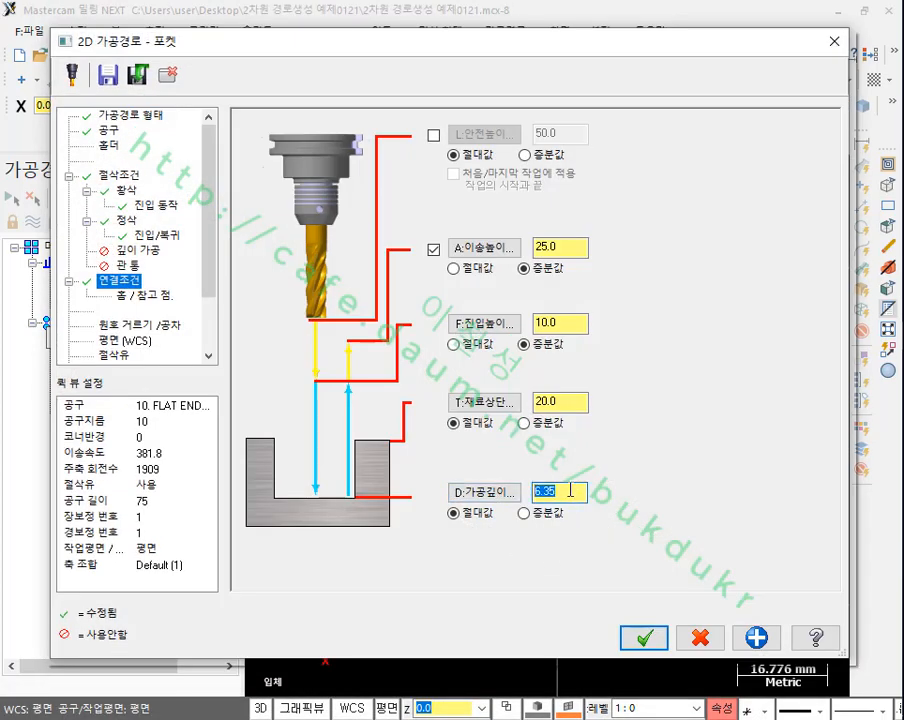
pyautogui.click(644, 636)
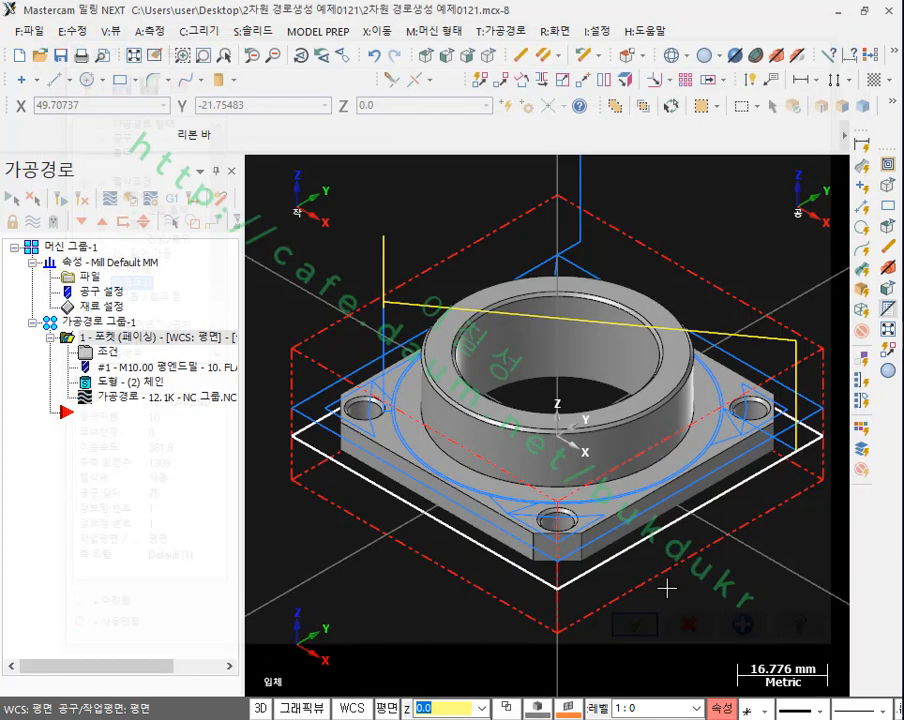
# Step: Open the pocket toolpath in Mastercam Simulator's Verify mode and play the machining simulation through to the end
pyautogui.scroll(-2, 489, 461)
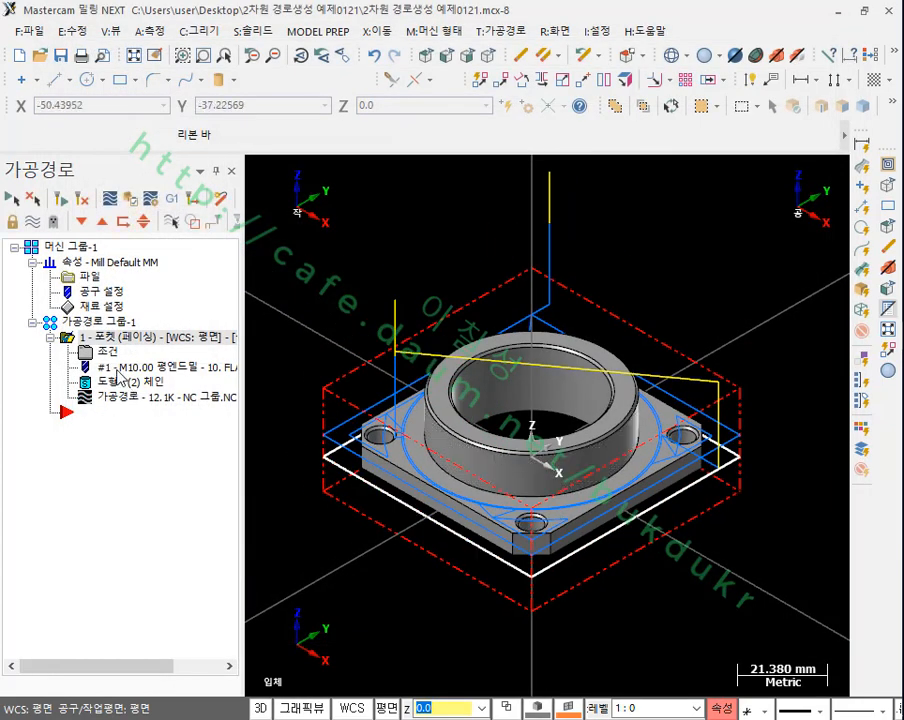
pyautogui.click(127, 197)
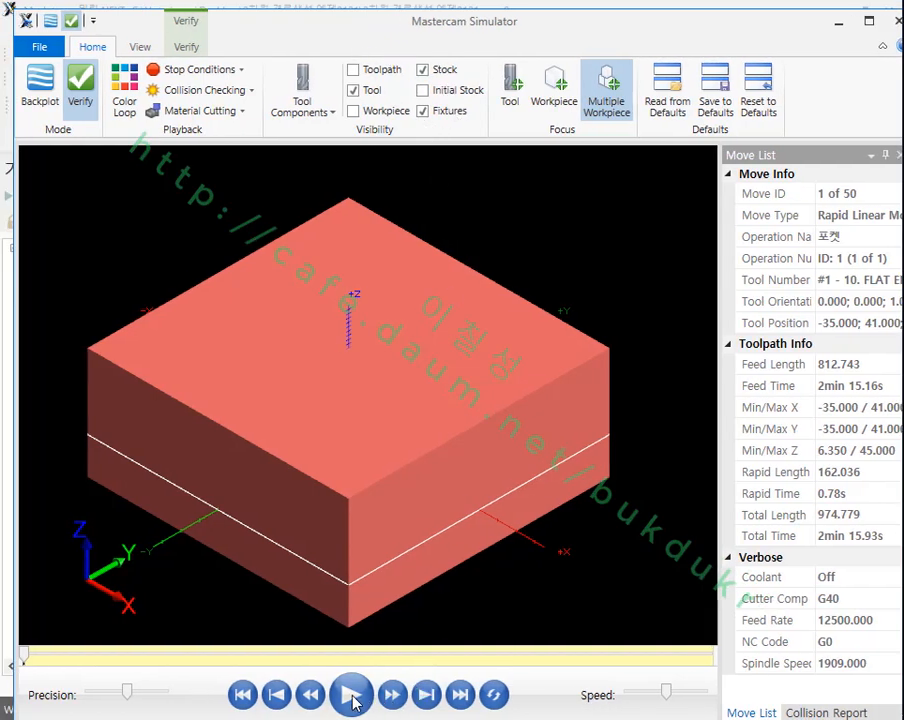
pyautogui.click(350, 695)
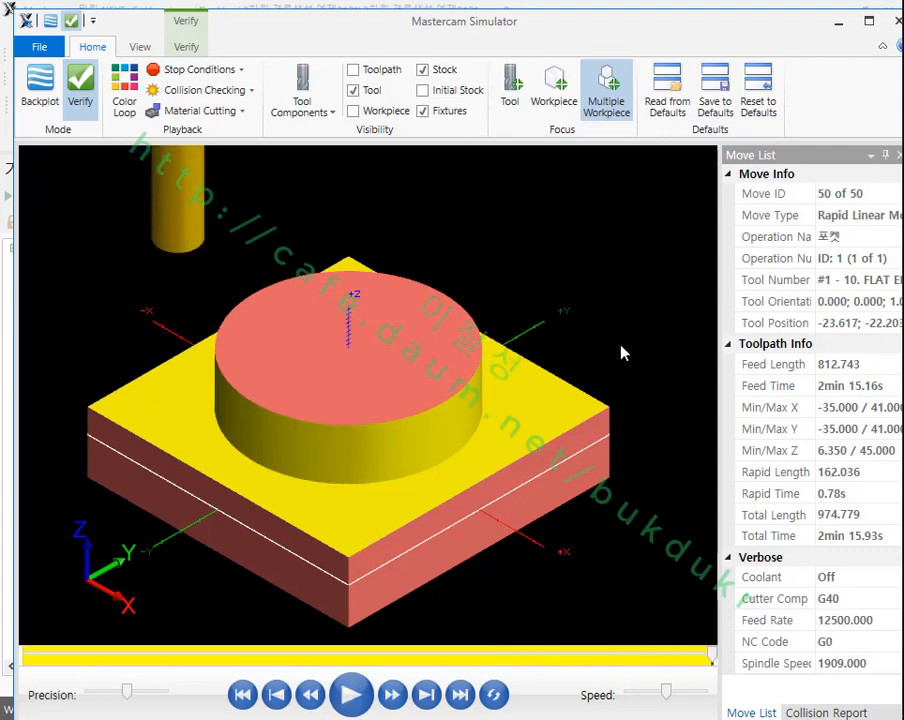
pyautogui.scroll(-2, 621, 352)
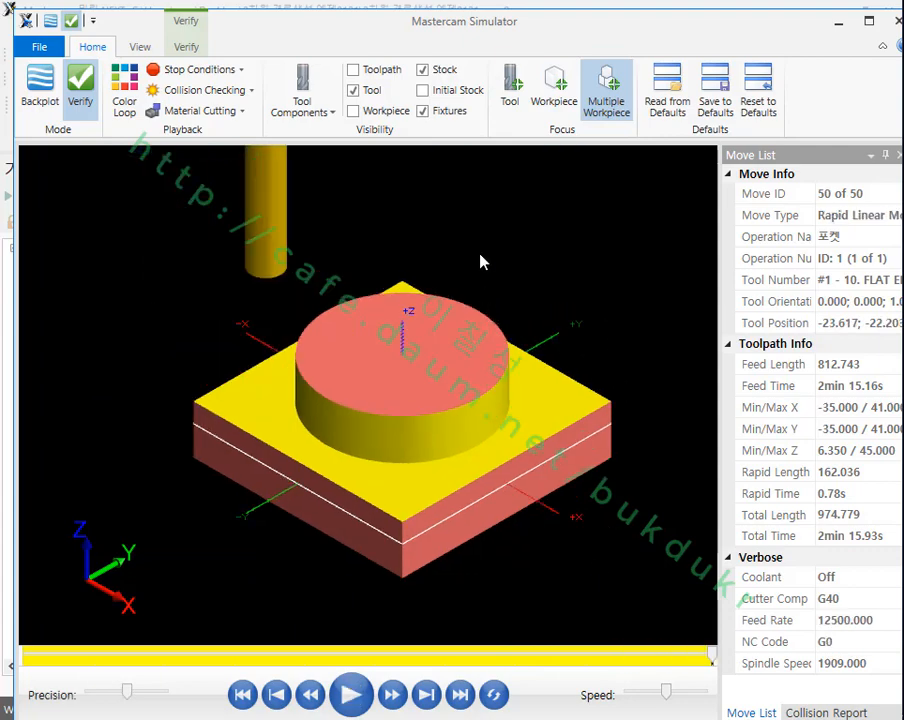
# Step: Show the workpiece together with the cut stock and examine the boss wall and plate surface up close
pyautogui.click(353, 111)
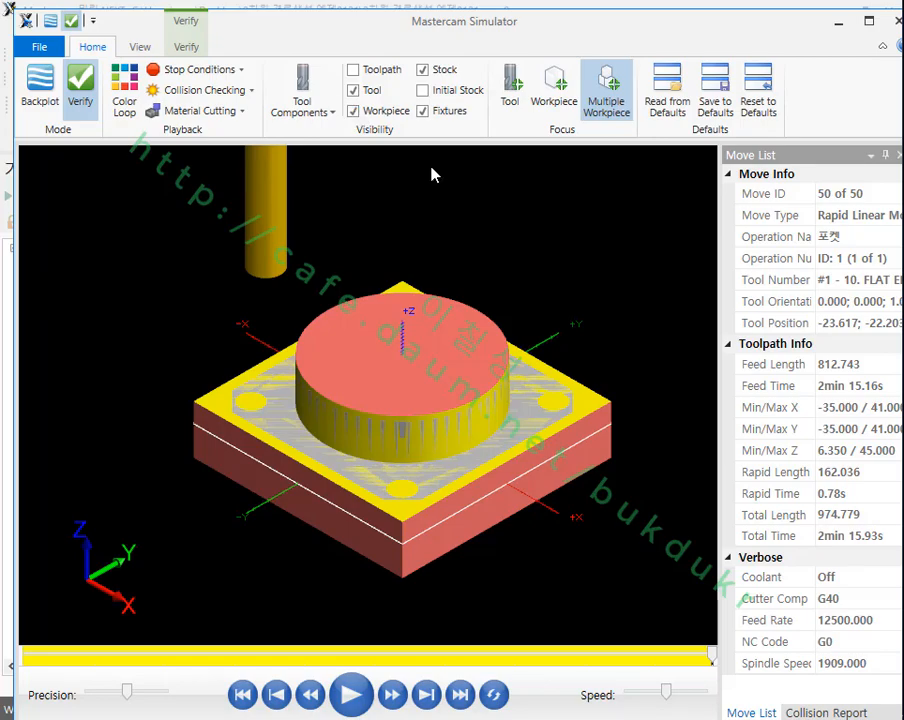
pyautogui.scroll(4, 424, 432)
pyautogui.moveTo(424, 428); pyautogui.dragTo(468, 420, button='middle')
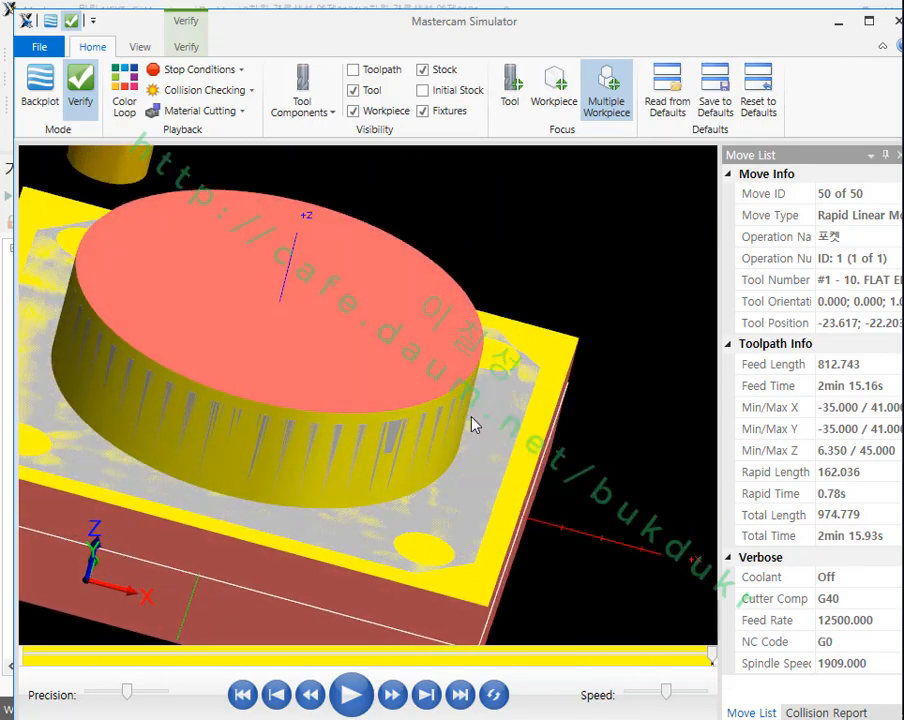
pyautogui.scroll(3, 488, 509)
pyautogui.moveTo(507, 485); pyautogui.dragTo(436, 395, button='middle')
# Step: Compare the cut stock with the flange model by making the stock translucent, hiding it and showing it again
pyautogui.click(456, 72)
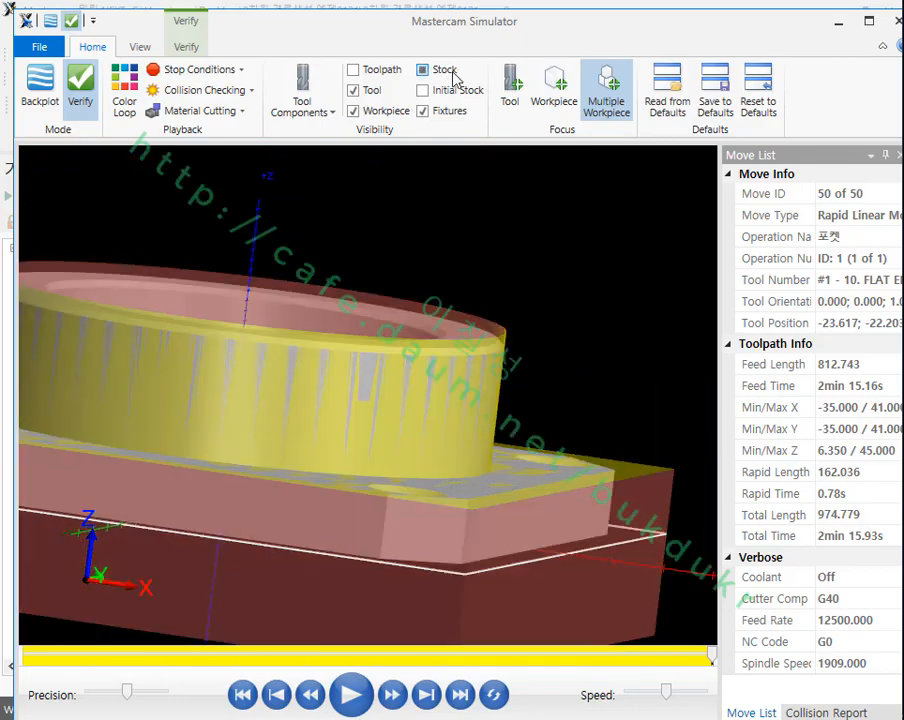
pyautogui.moveTo(474, 326); pyautogui.dragTo(490, 393, button='middle')
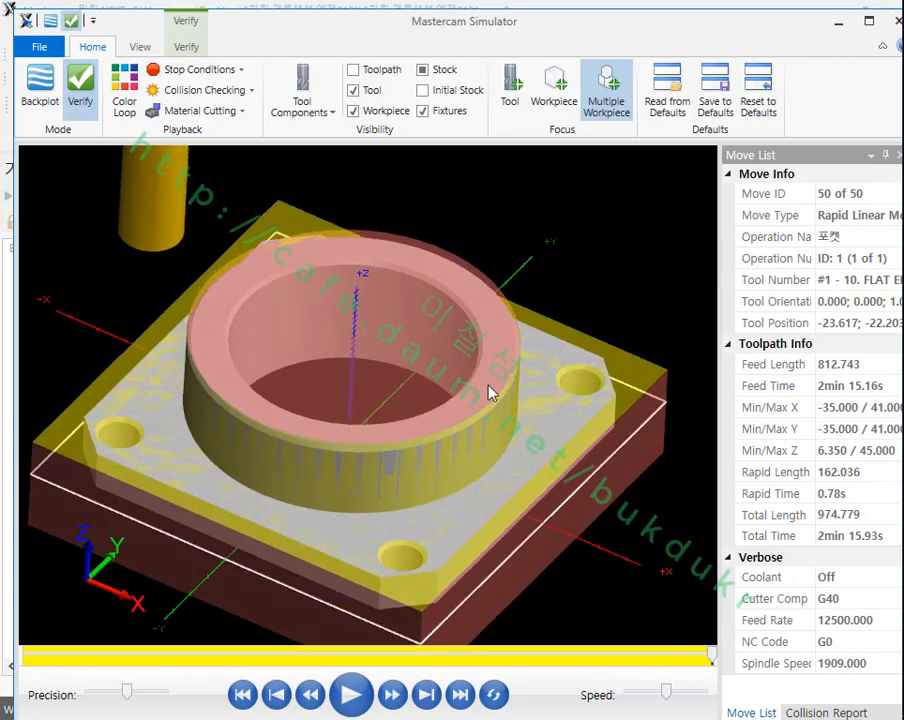
pyautogui.click(435, 72)
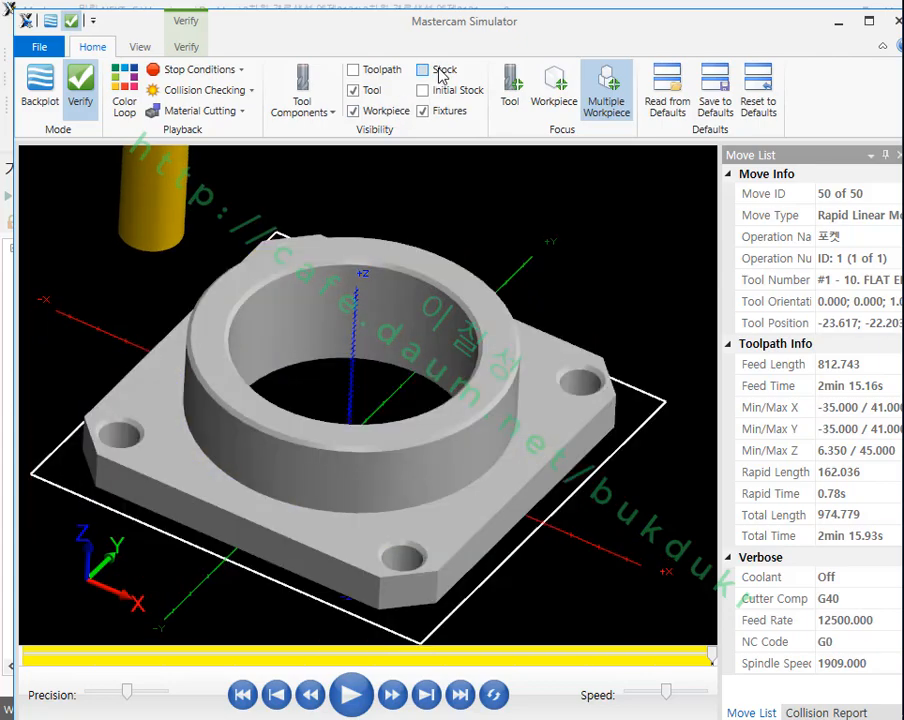
pyautogui.click(437, 72)
pyautogui.moveTo(436, 424); pyautogui.dragTo(480, 401, button='middle')
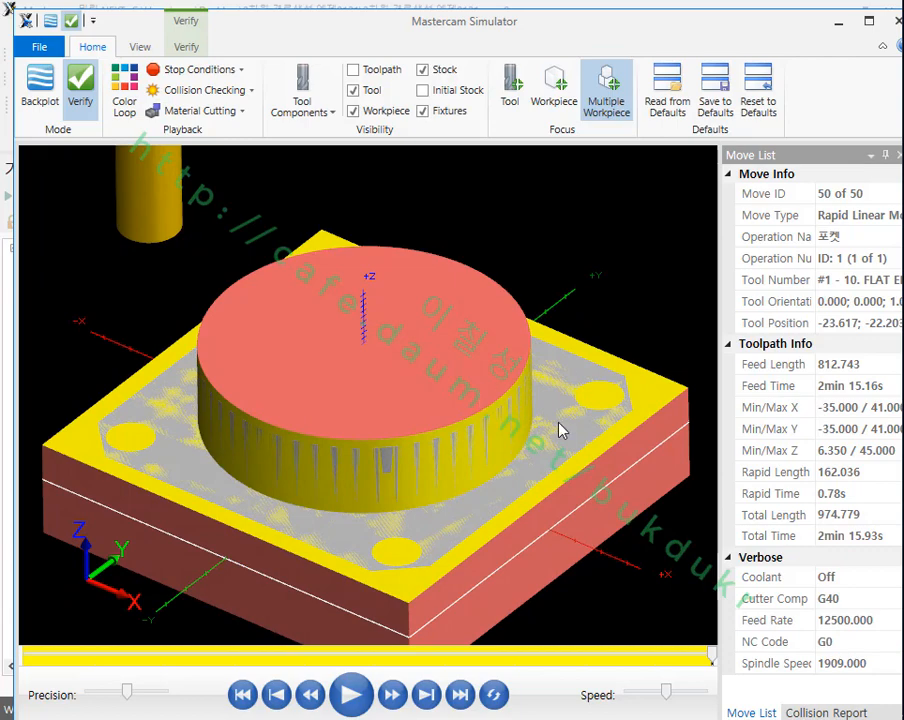